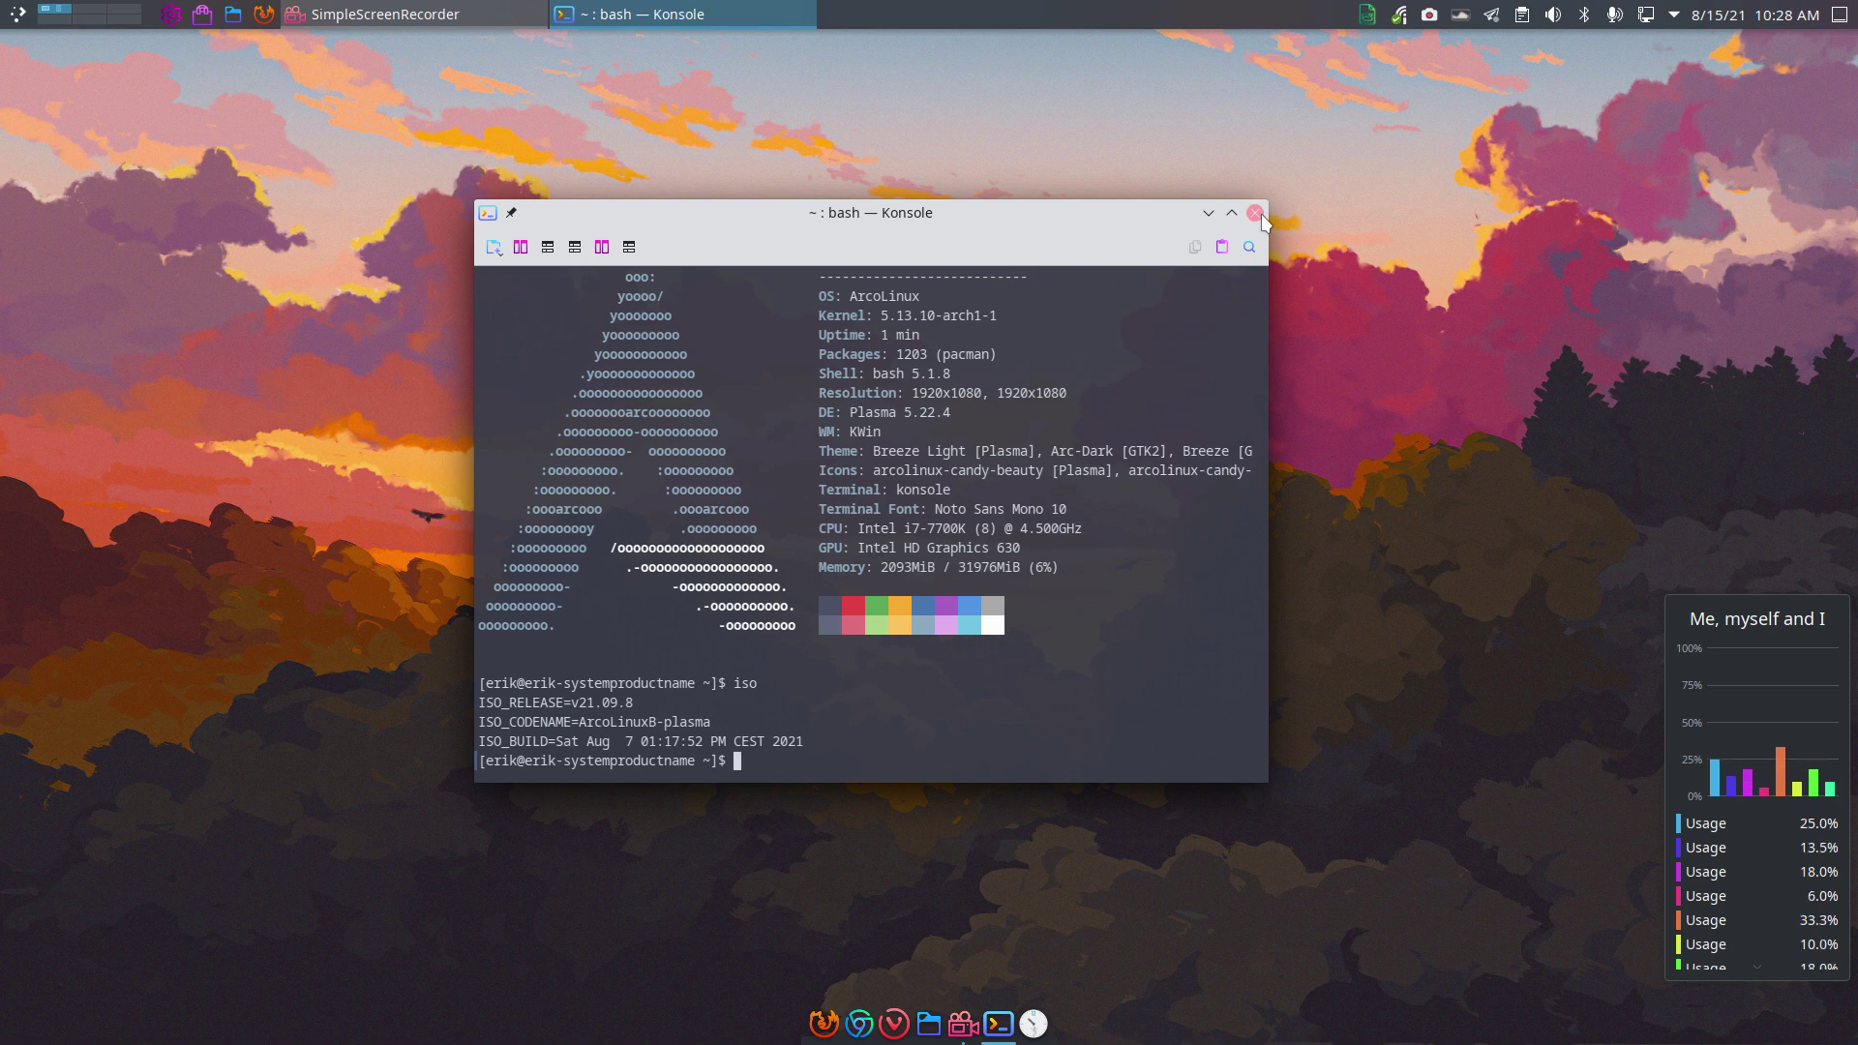
Close the Konsole window showing the ISO release v21.09.8 details
left_click(1256, 213)
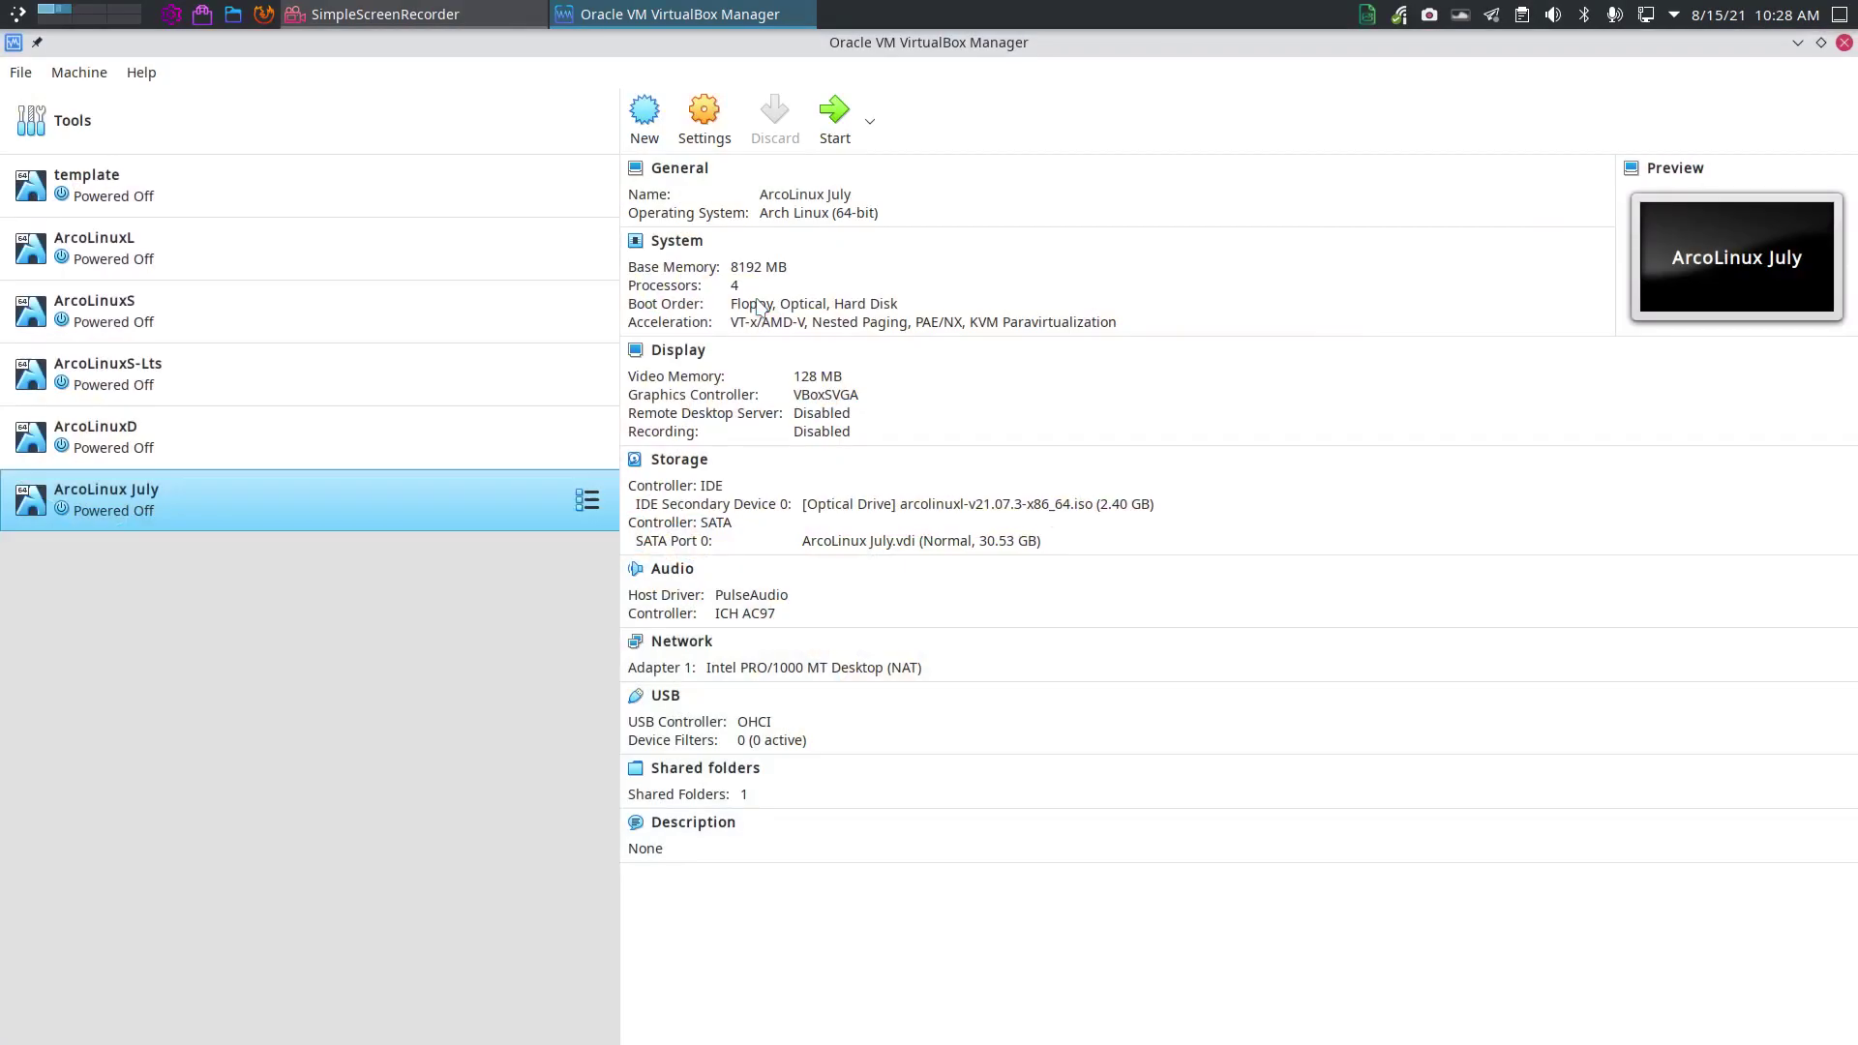
Start the ArcoLinuxL VM and boot 'Boot existing OS' from its boot menu
left_click(193, 457)
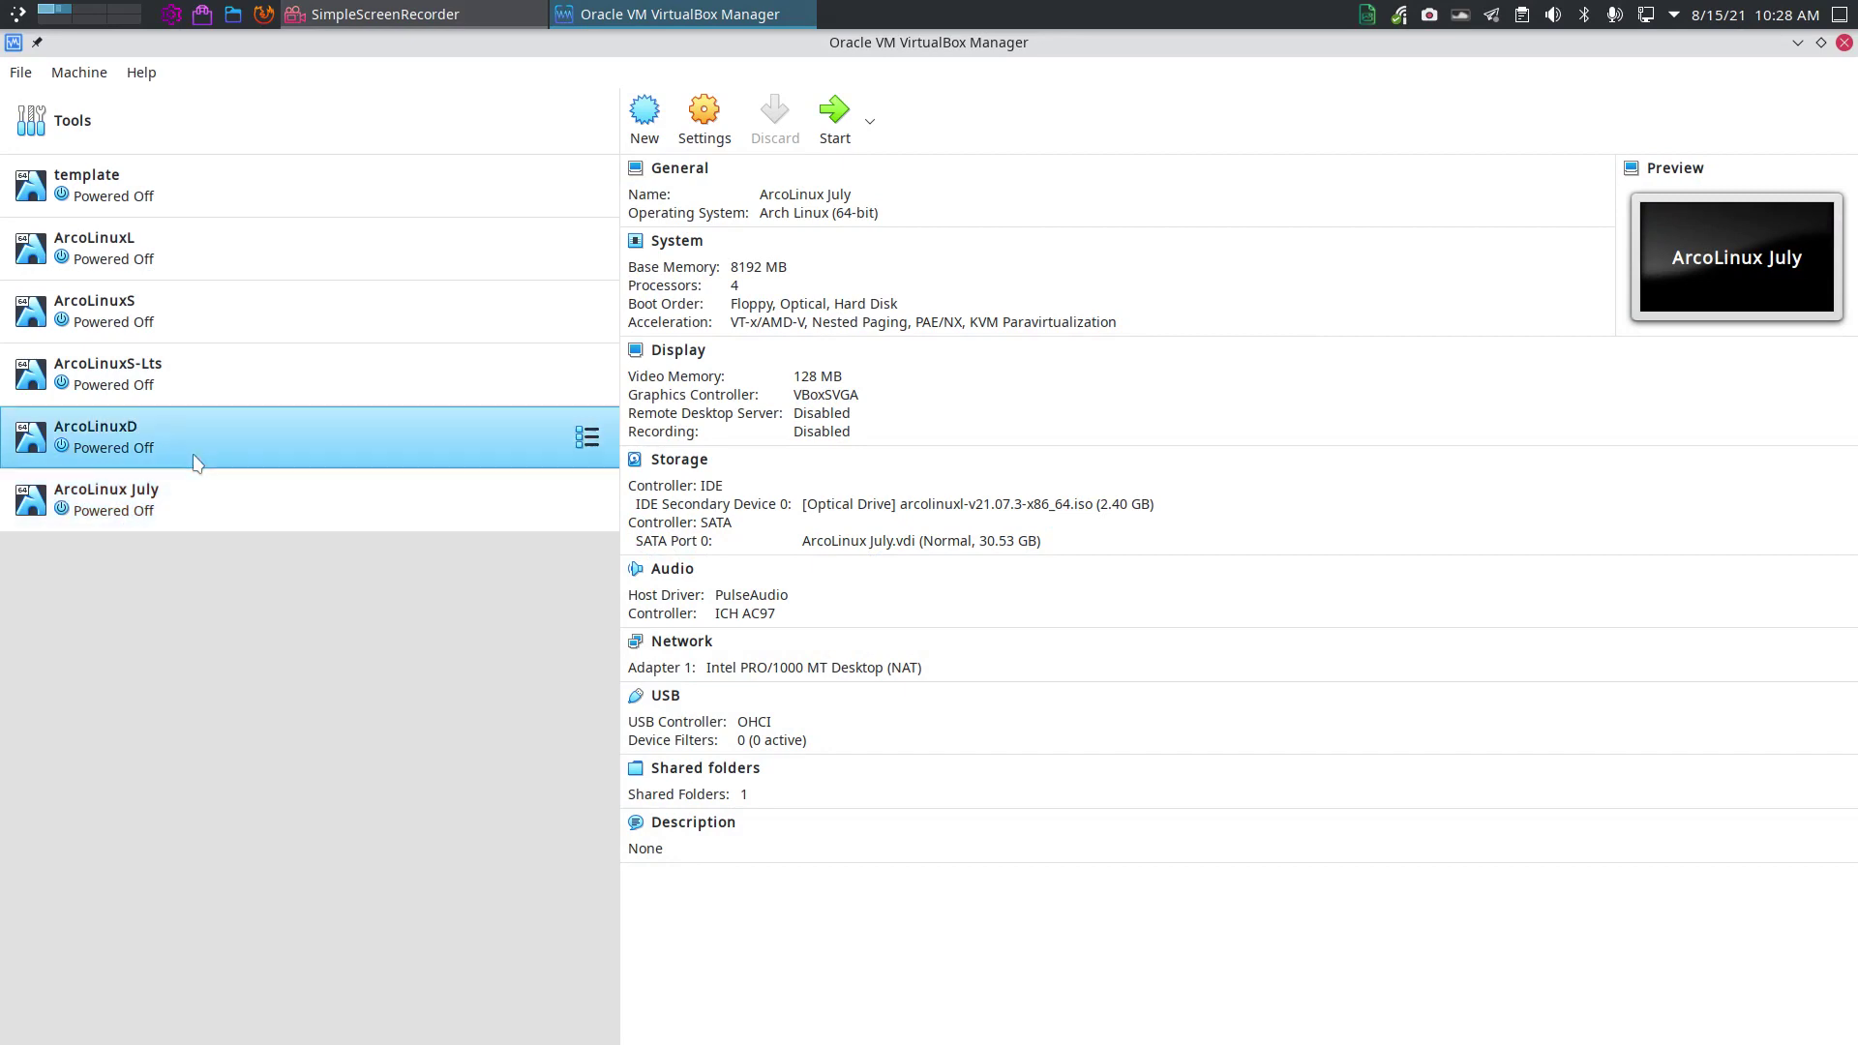
left_click(236, 252)
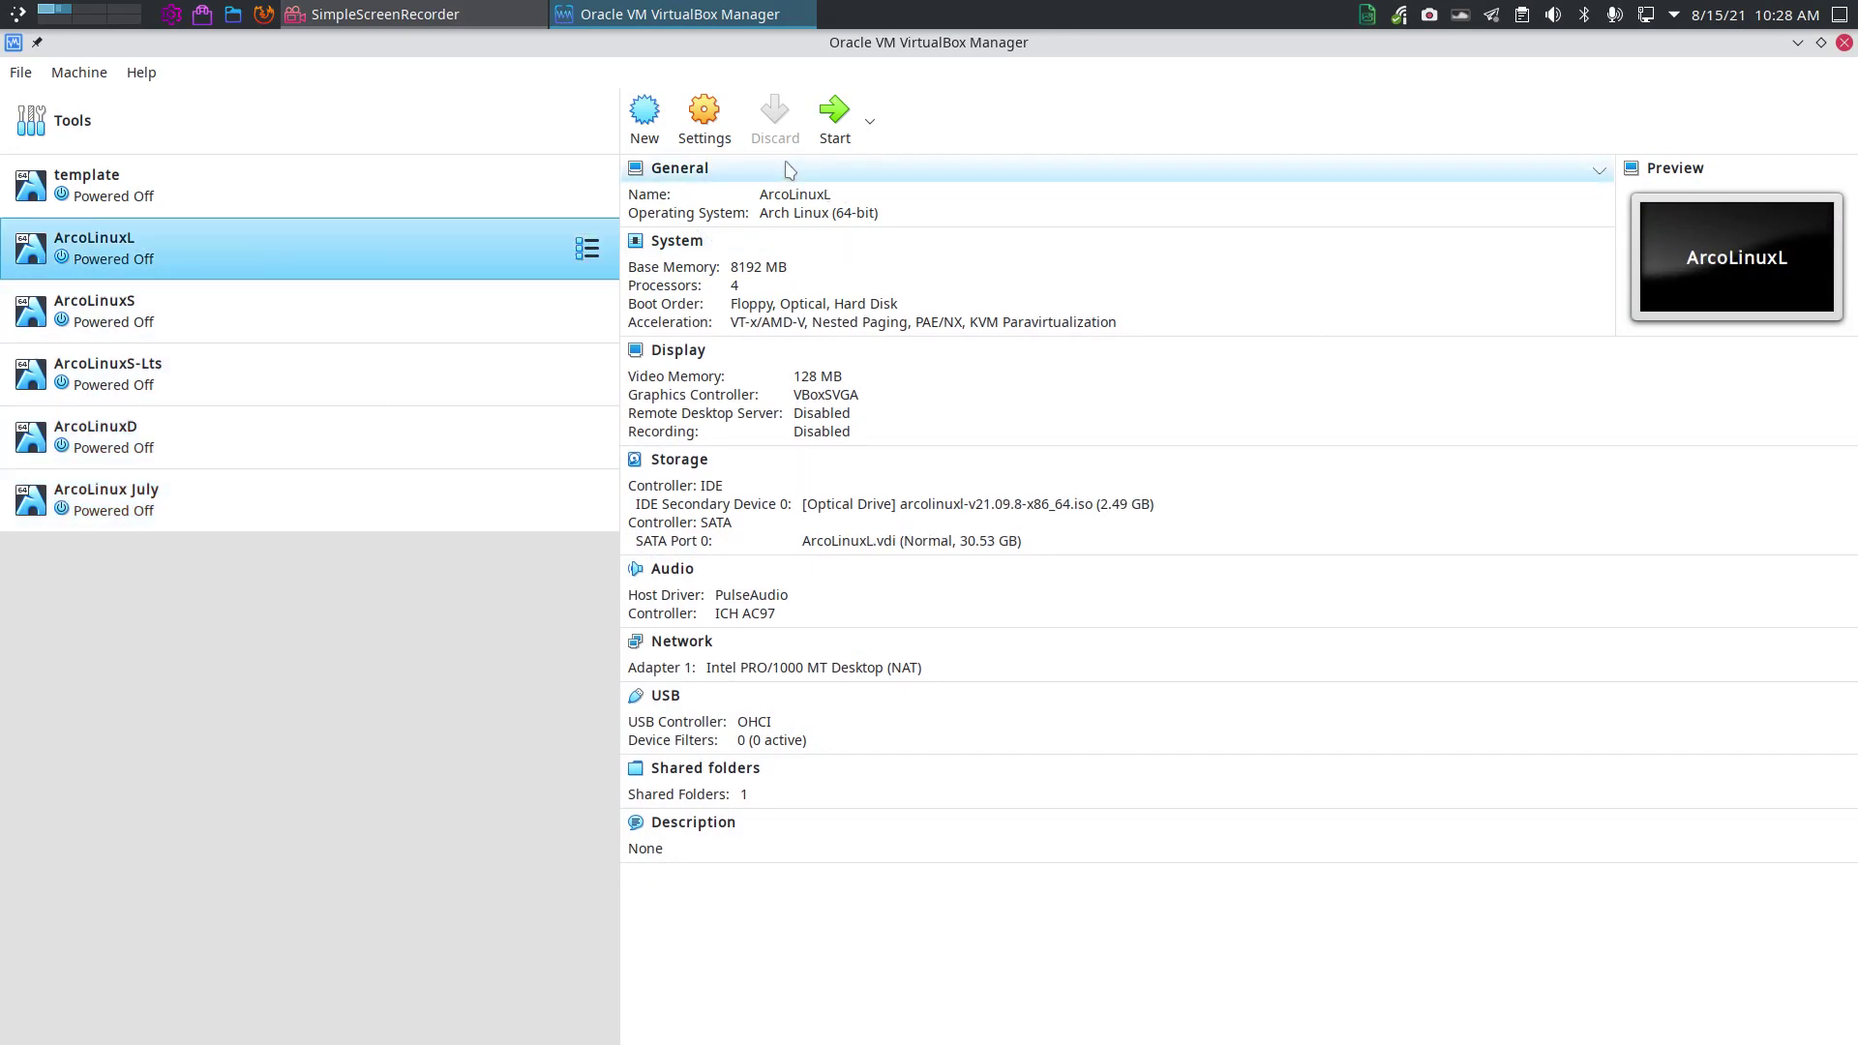
left_click(838, 112)
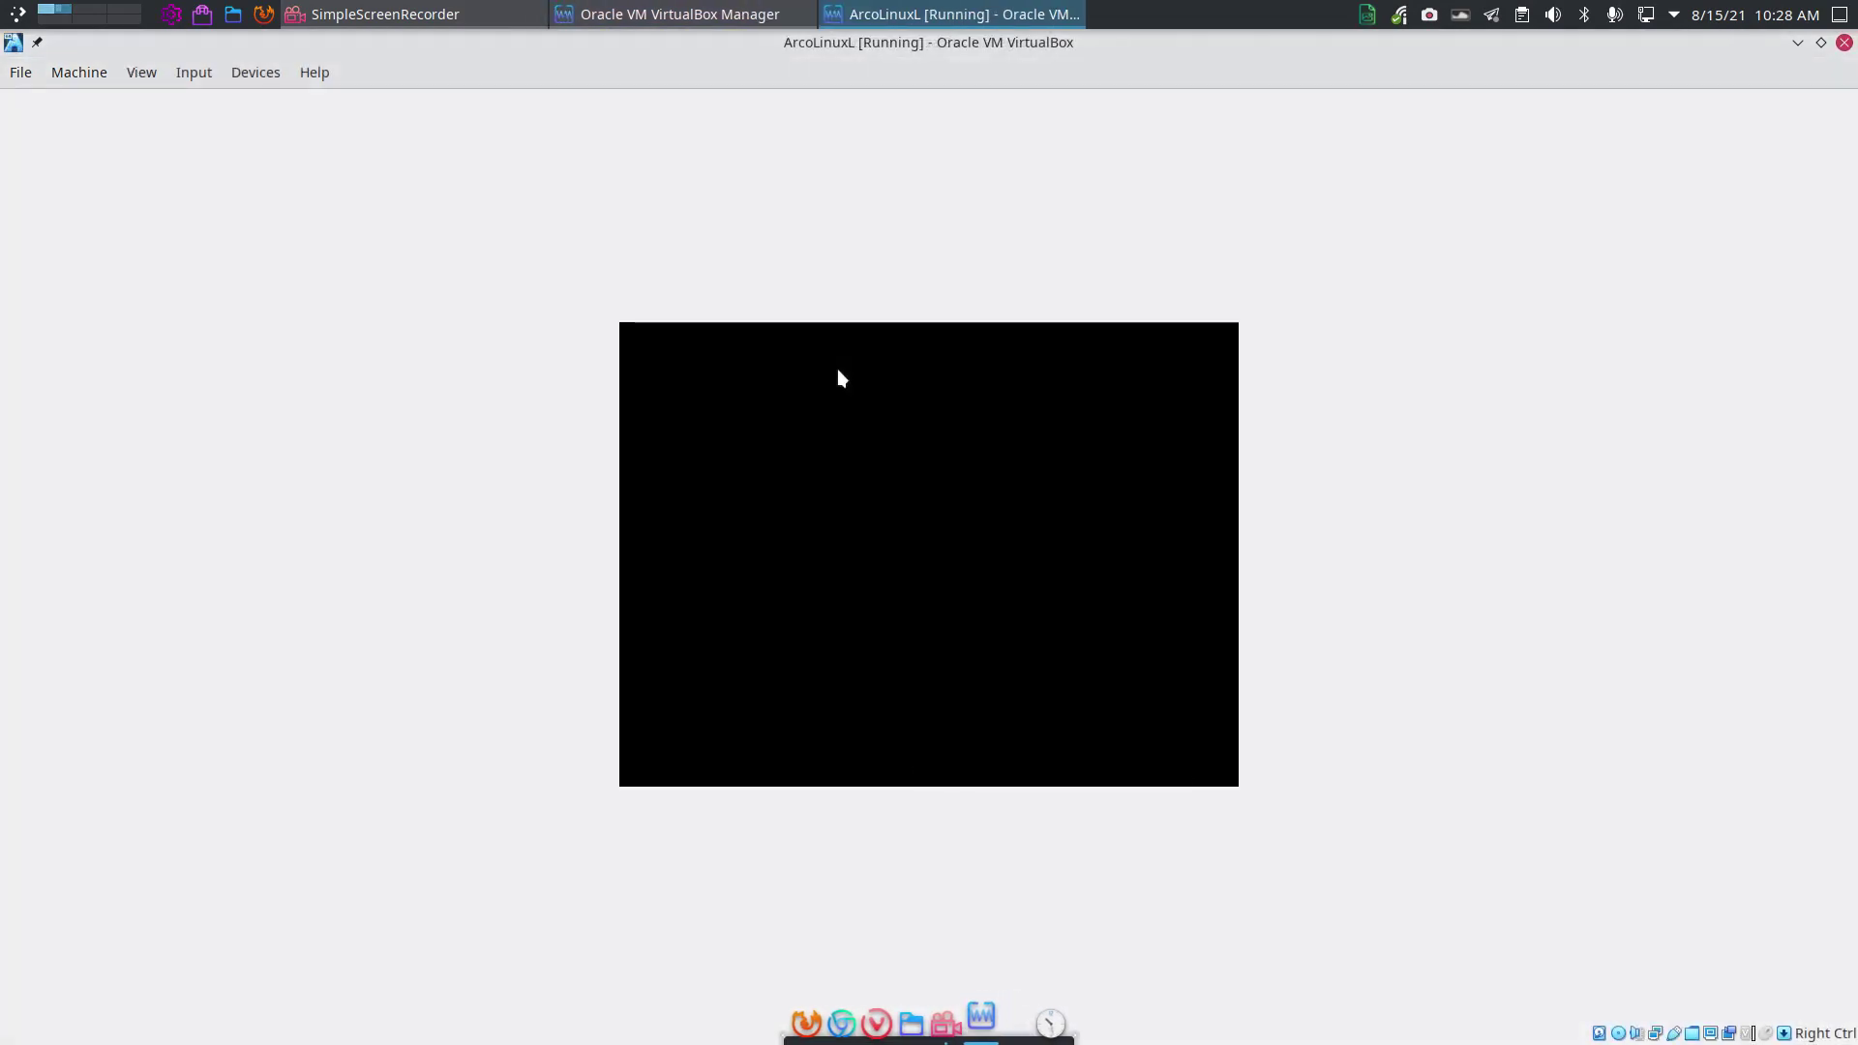
key("alt+Tab")
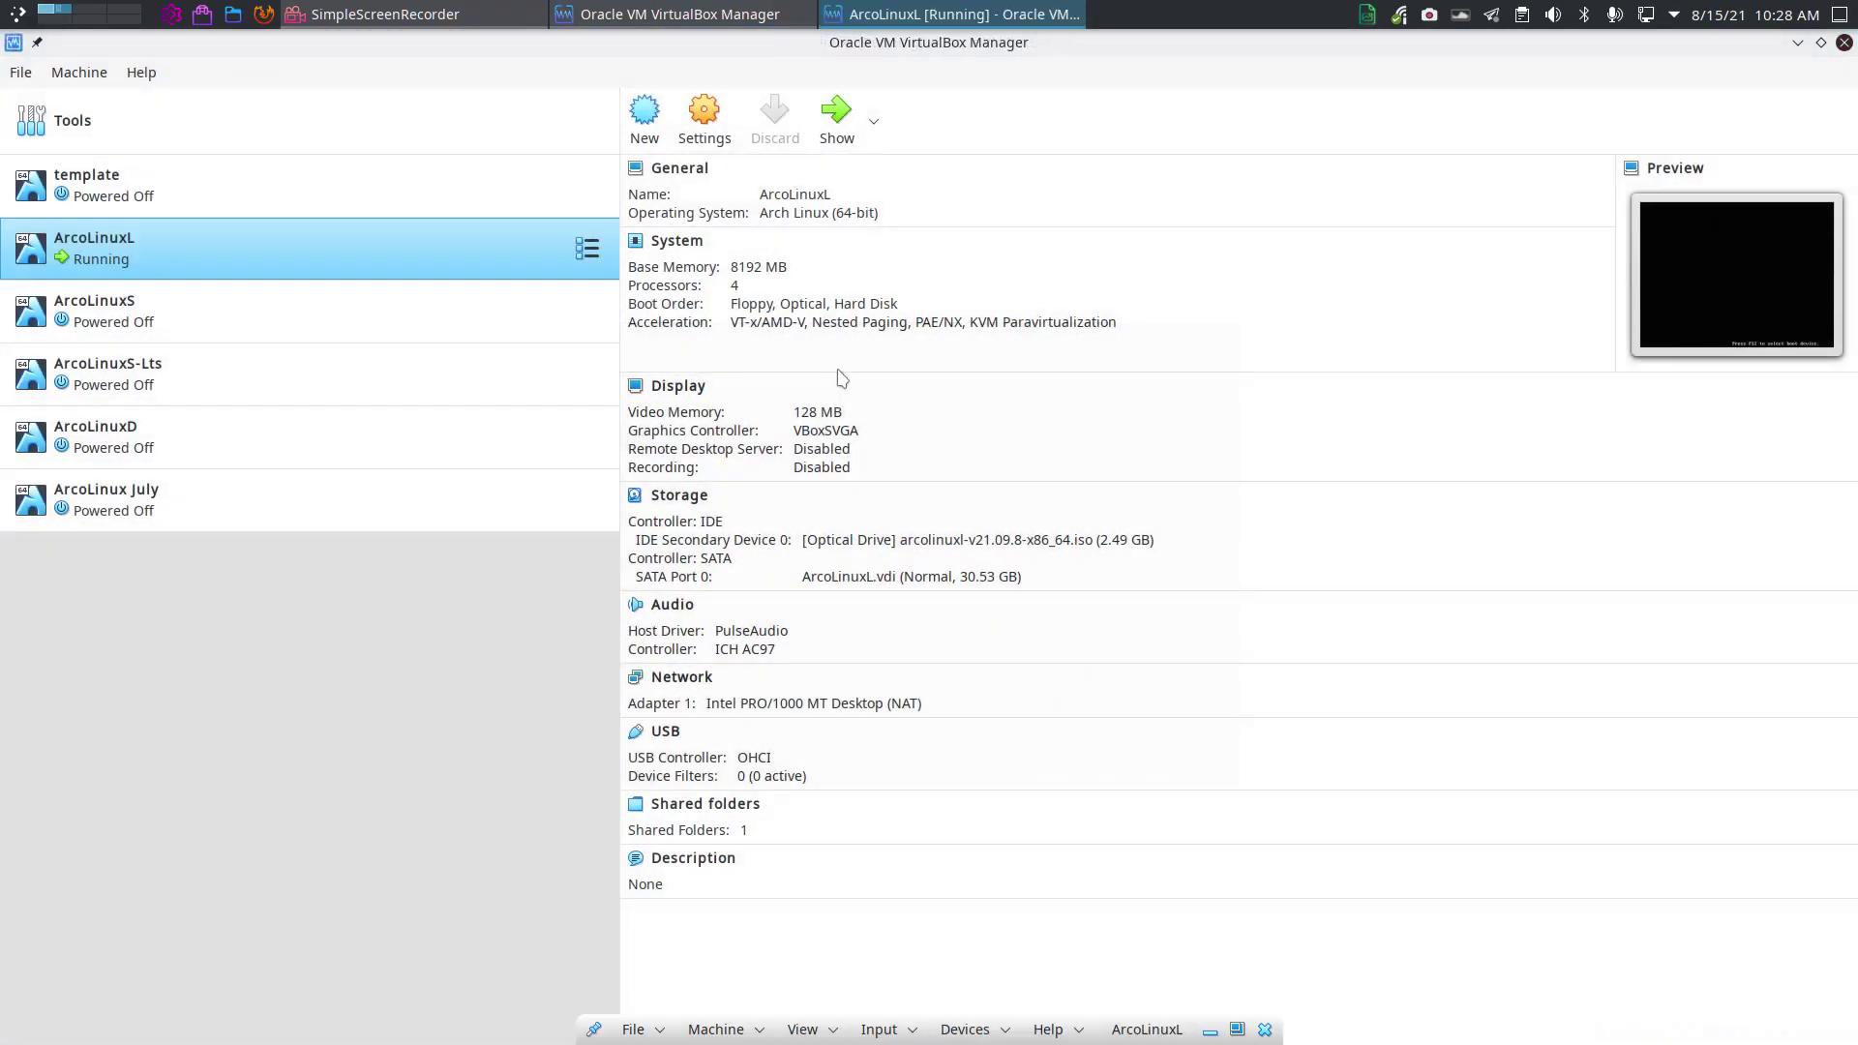
key("alt+Tab")
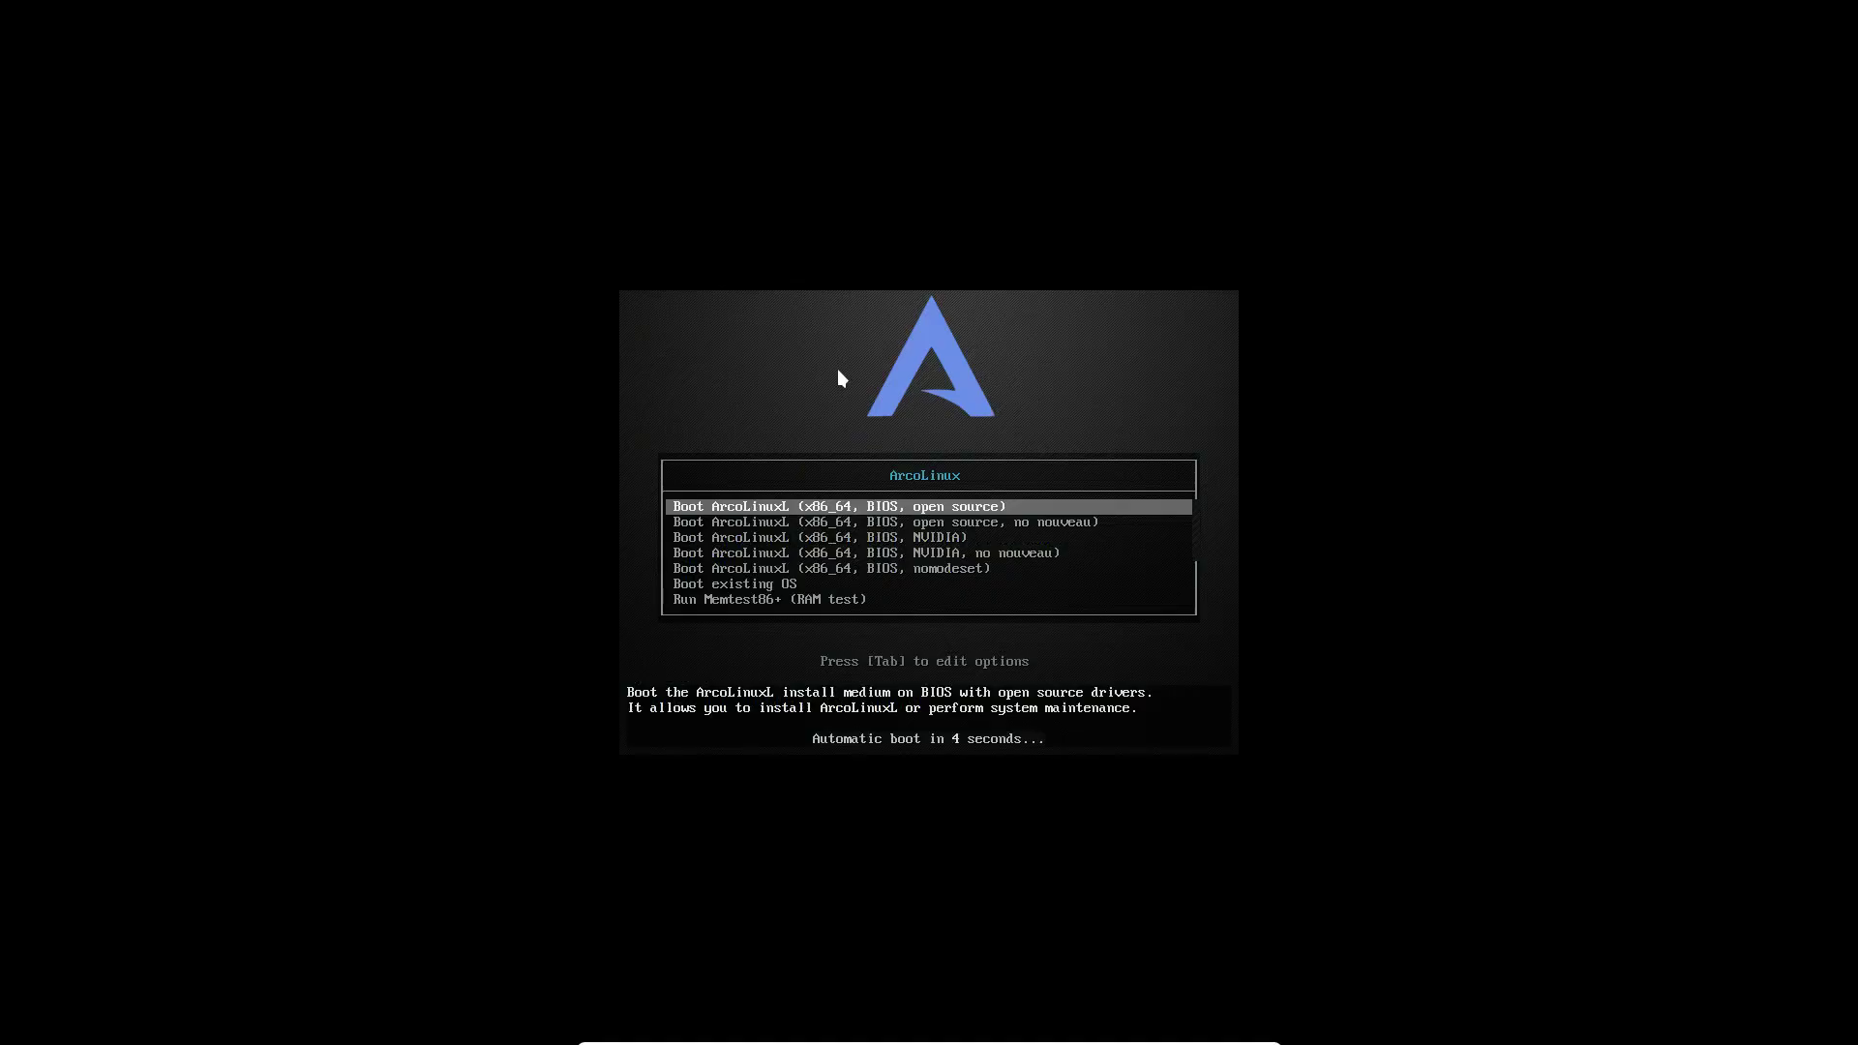
key("Down")
key("Down")
key("Down")
key("Down")
key("Down")
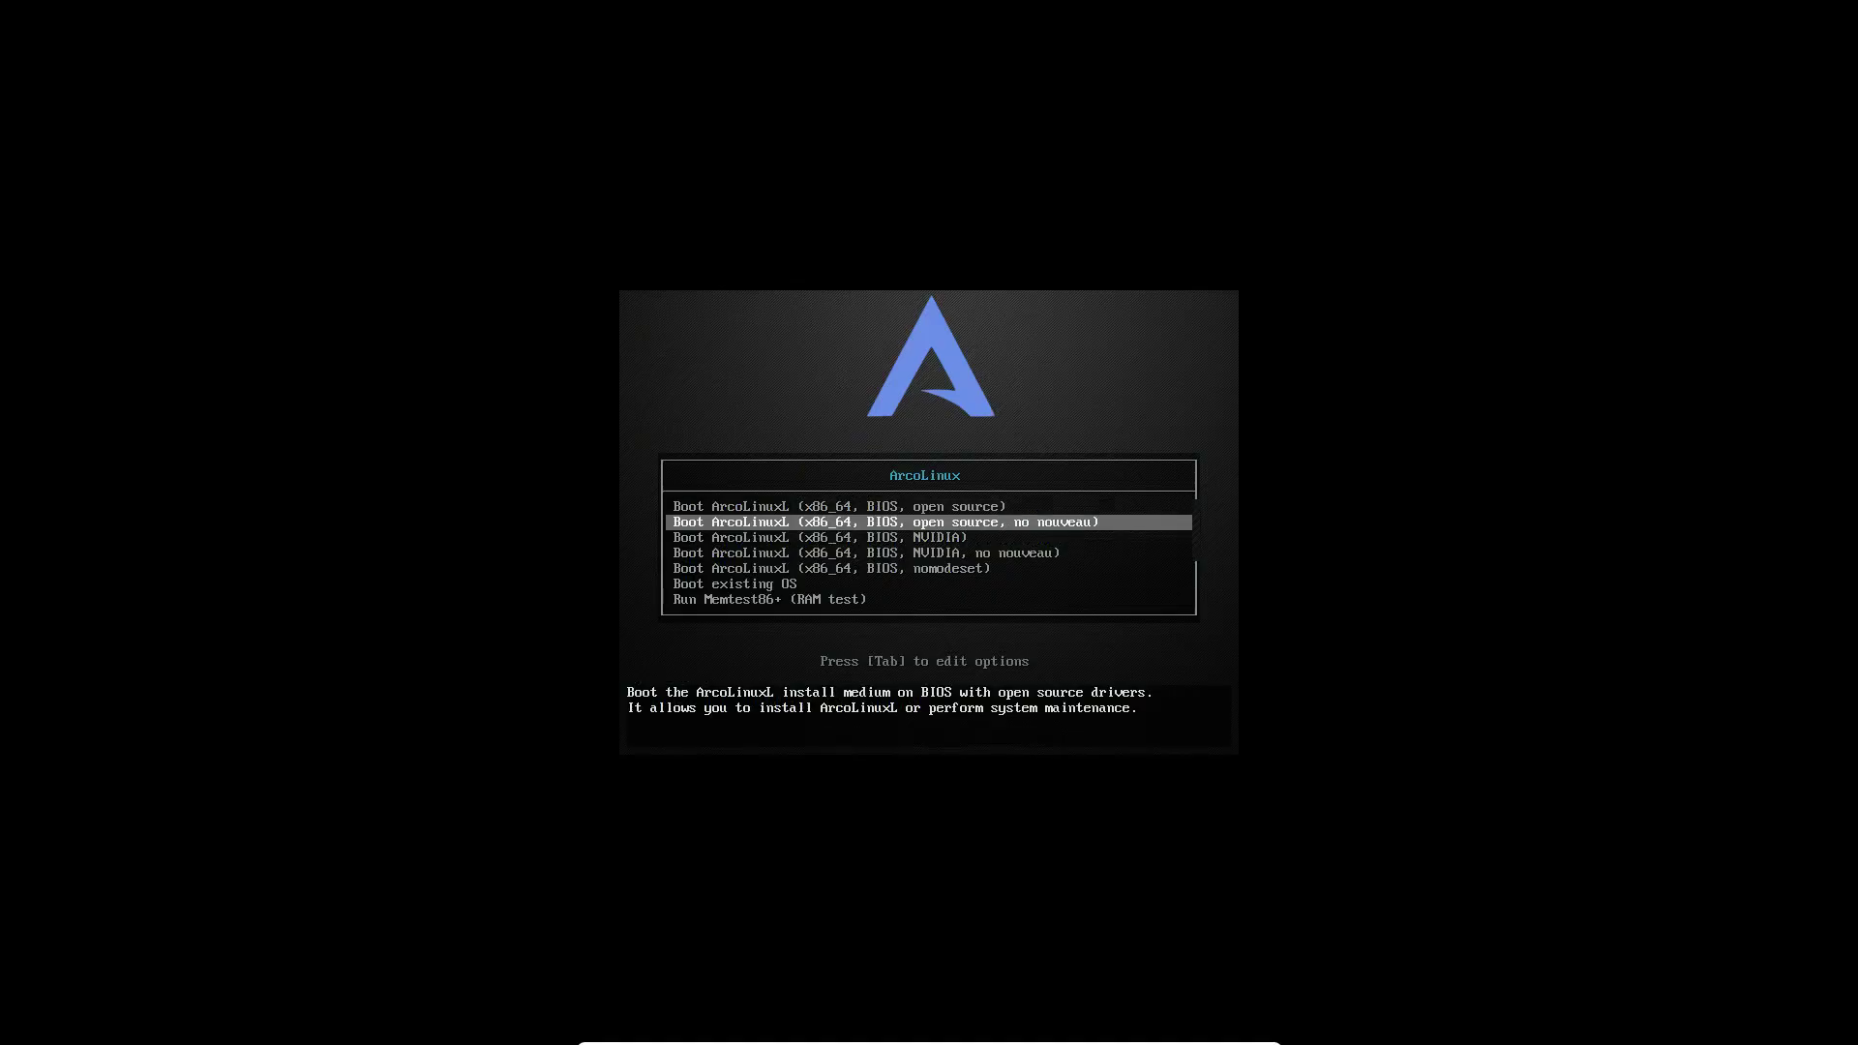
key("Return")
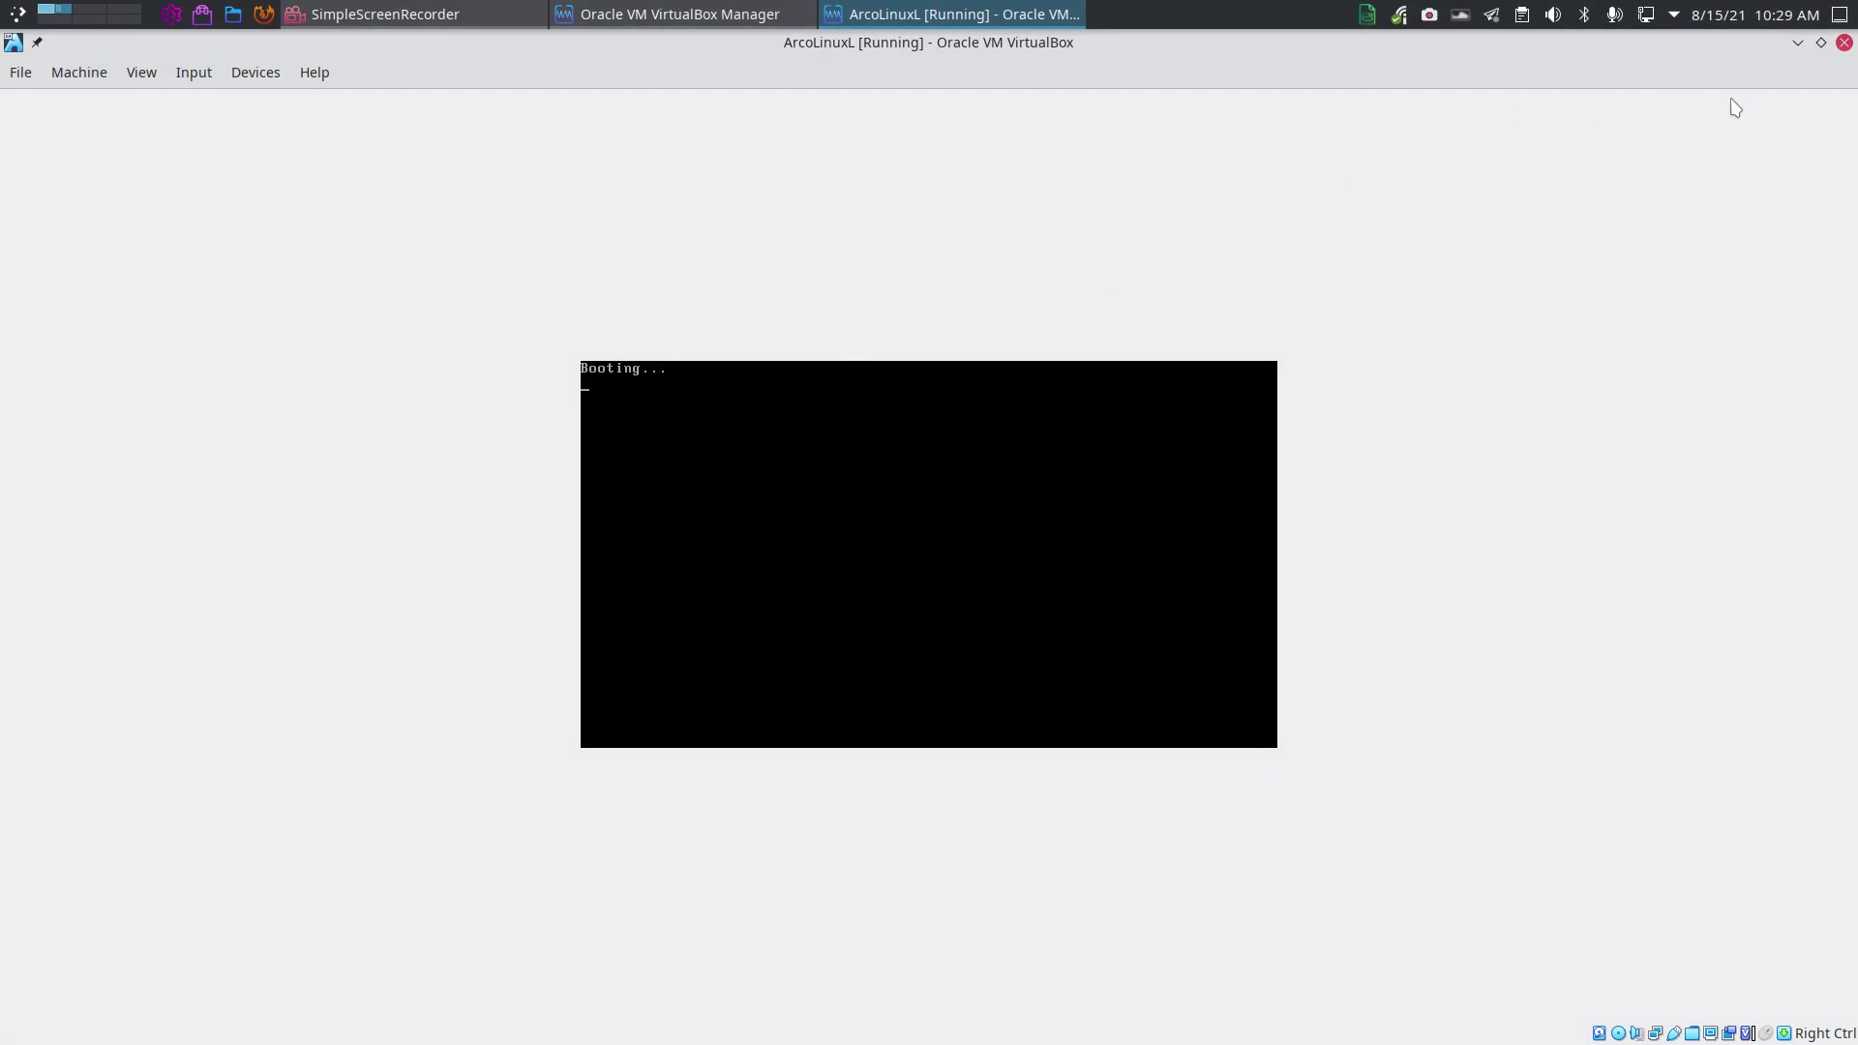
Power off the ArcoLinuxL machine and select ArcoLinuxS in the list
left_click(1845, 42)
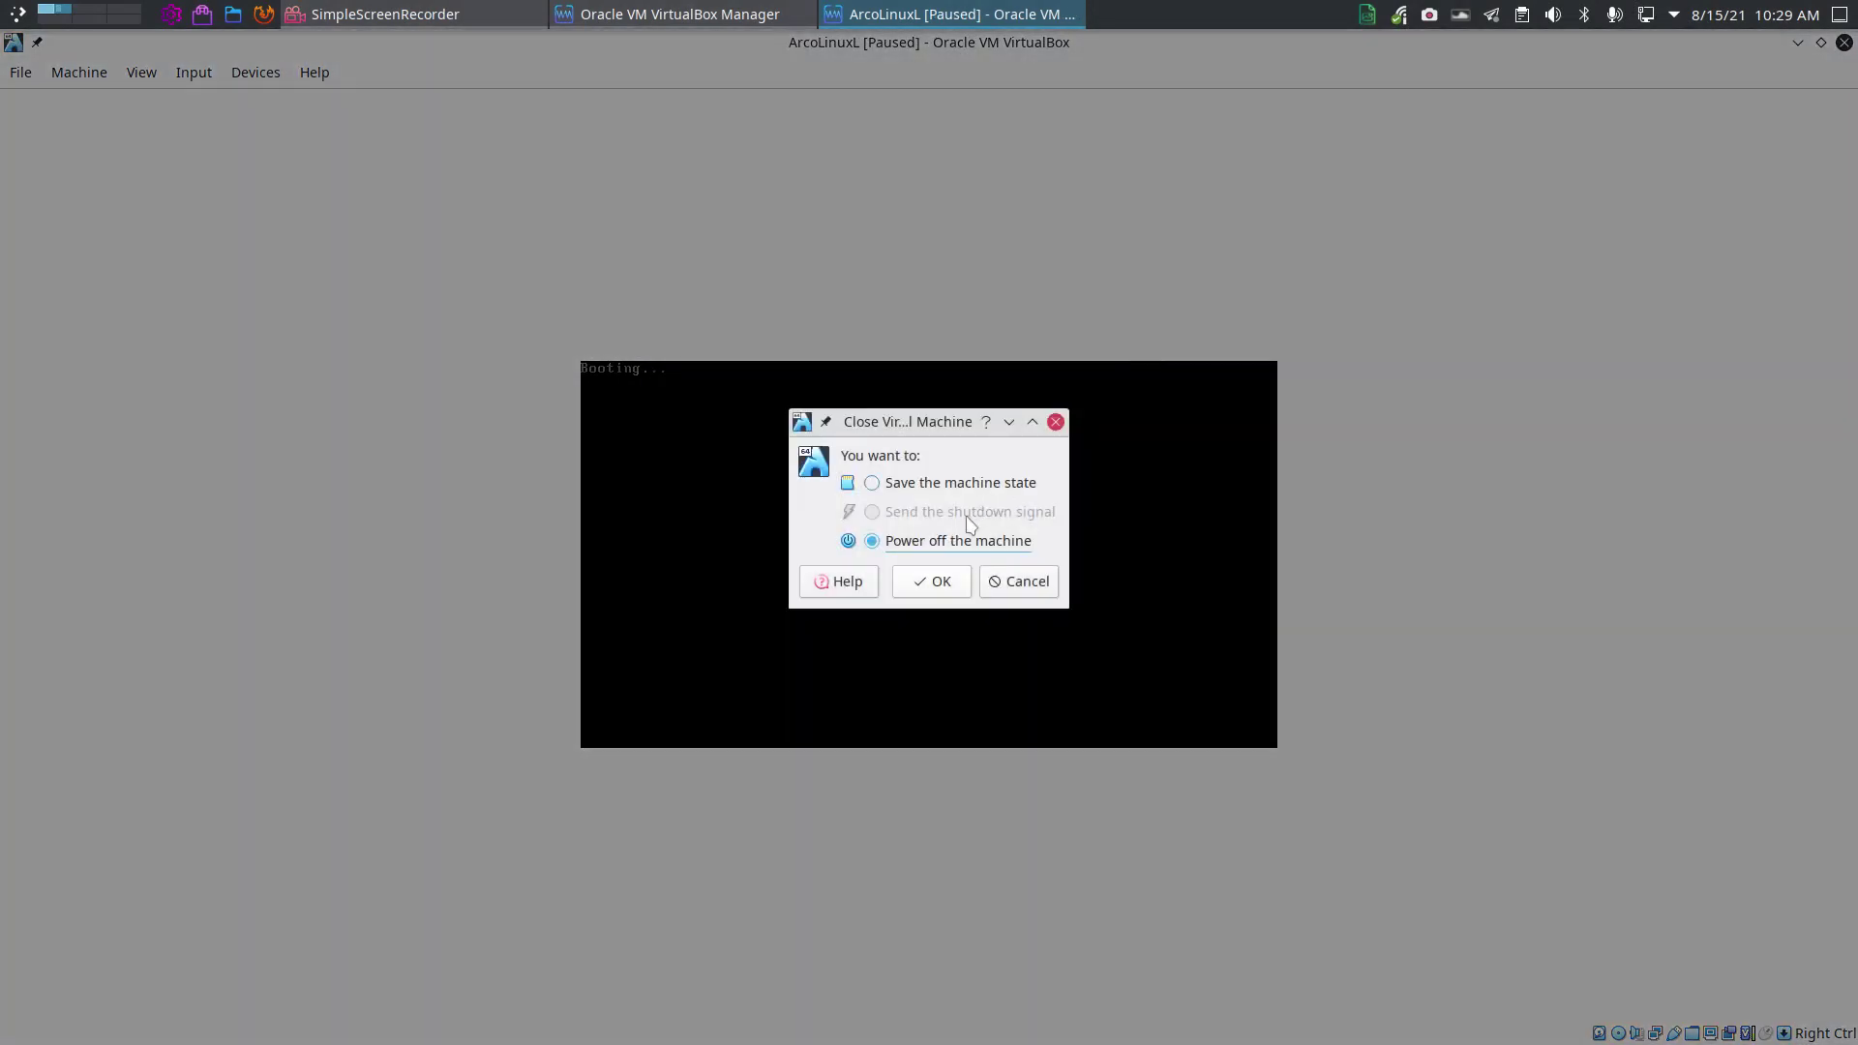
left_click(932, 581)
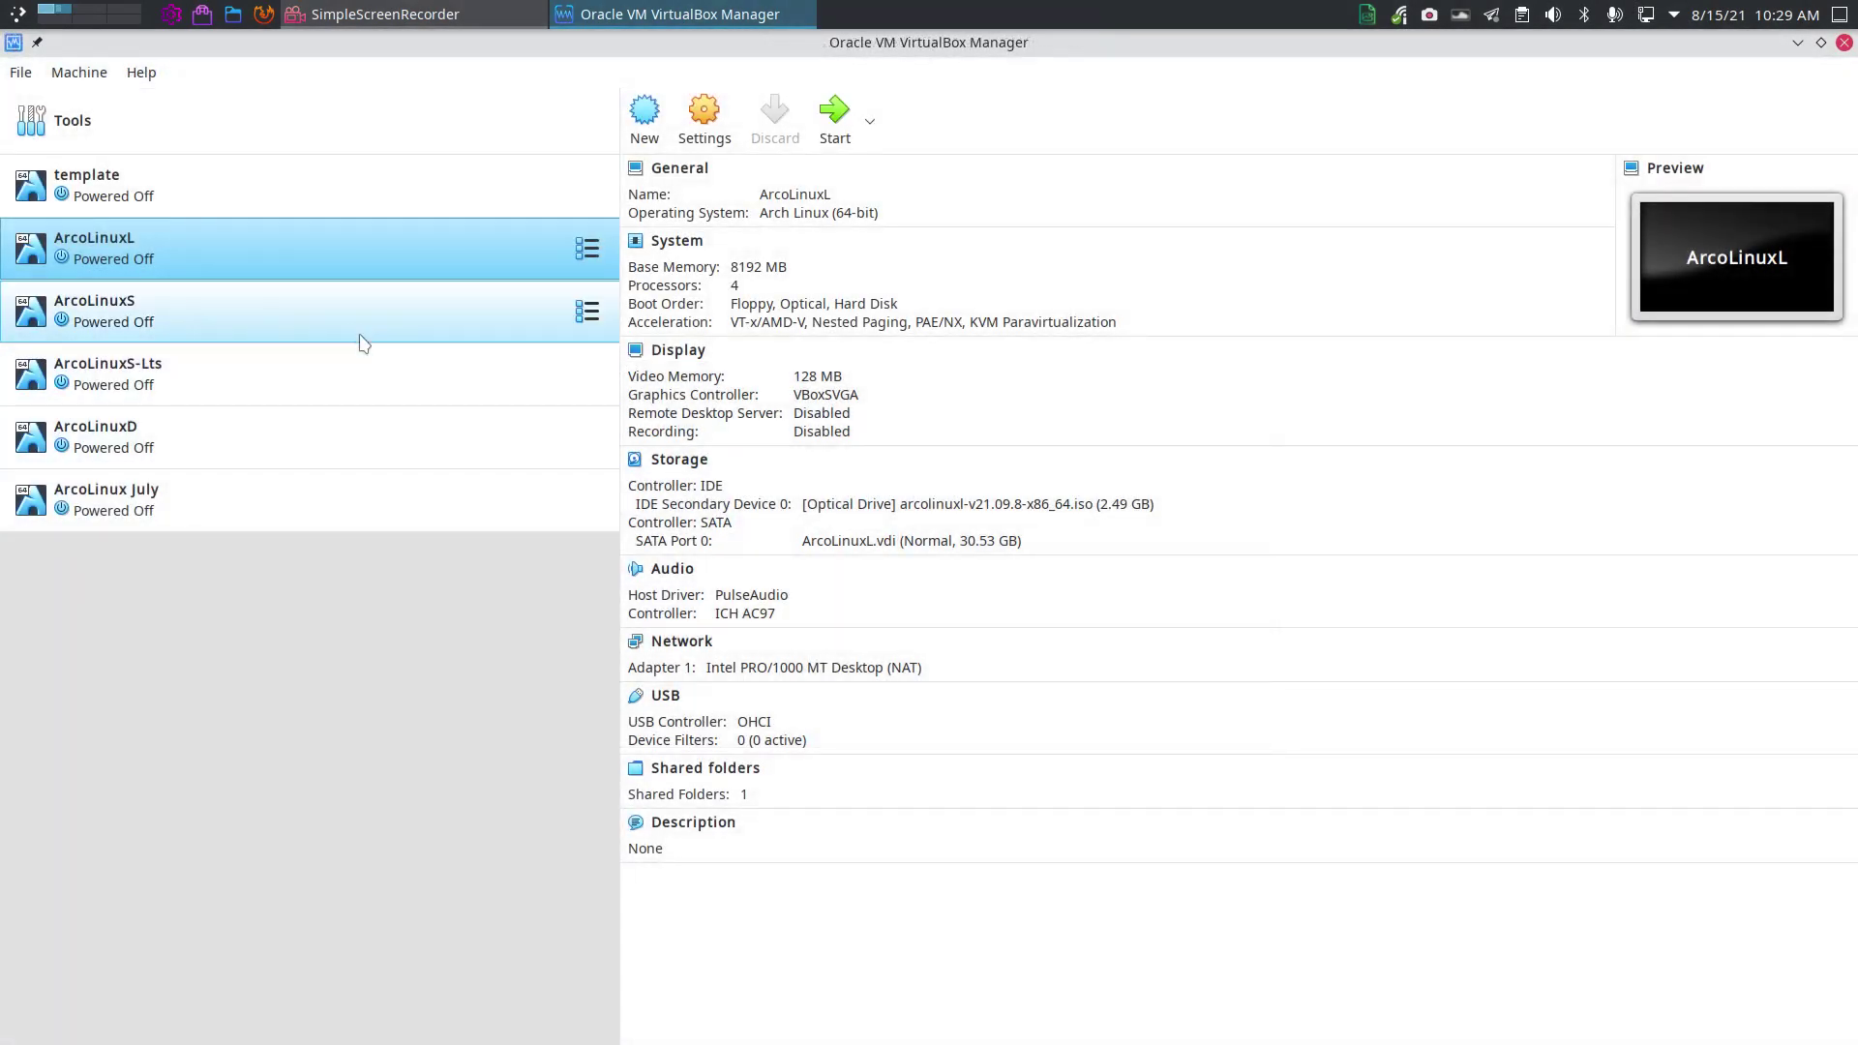
left_click(358, 312)
Boot ArcoLinuxS past GRUB and quit the Welcome App with Autostart unticked
left_click(838, 135)
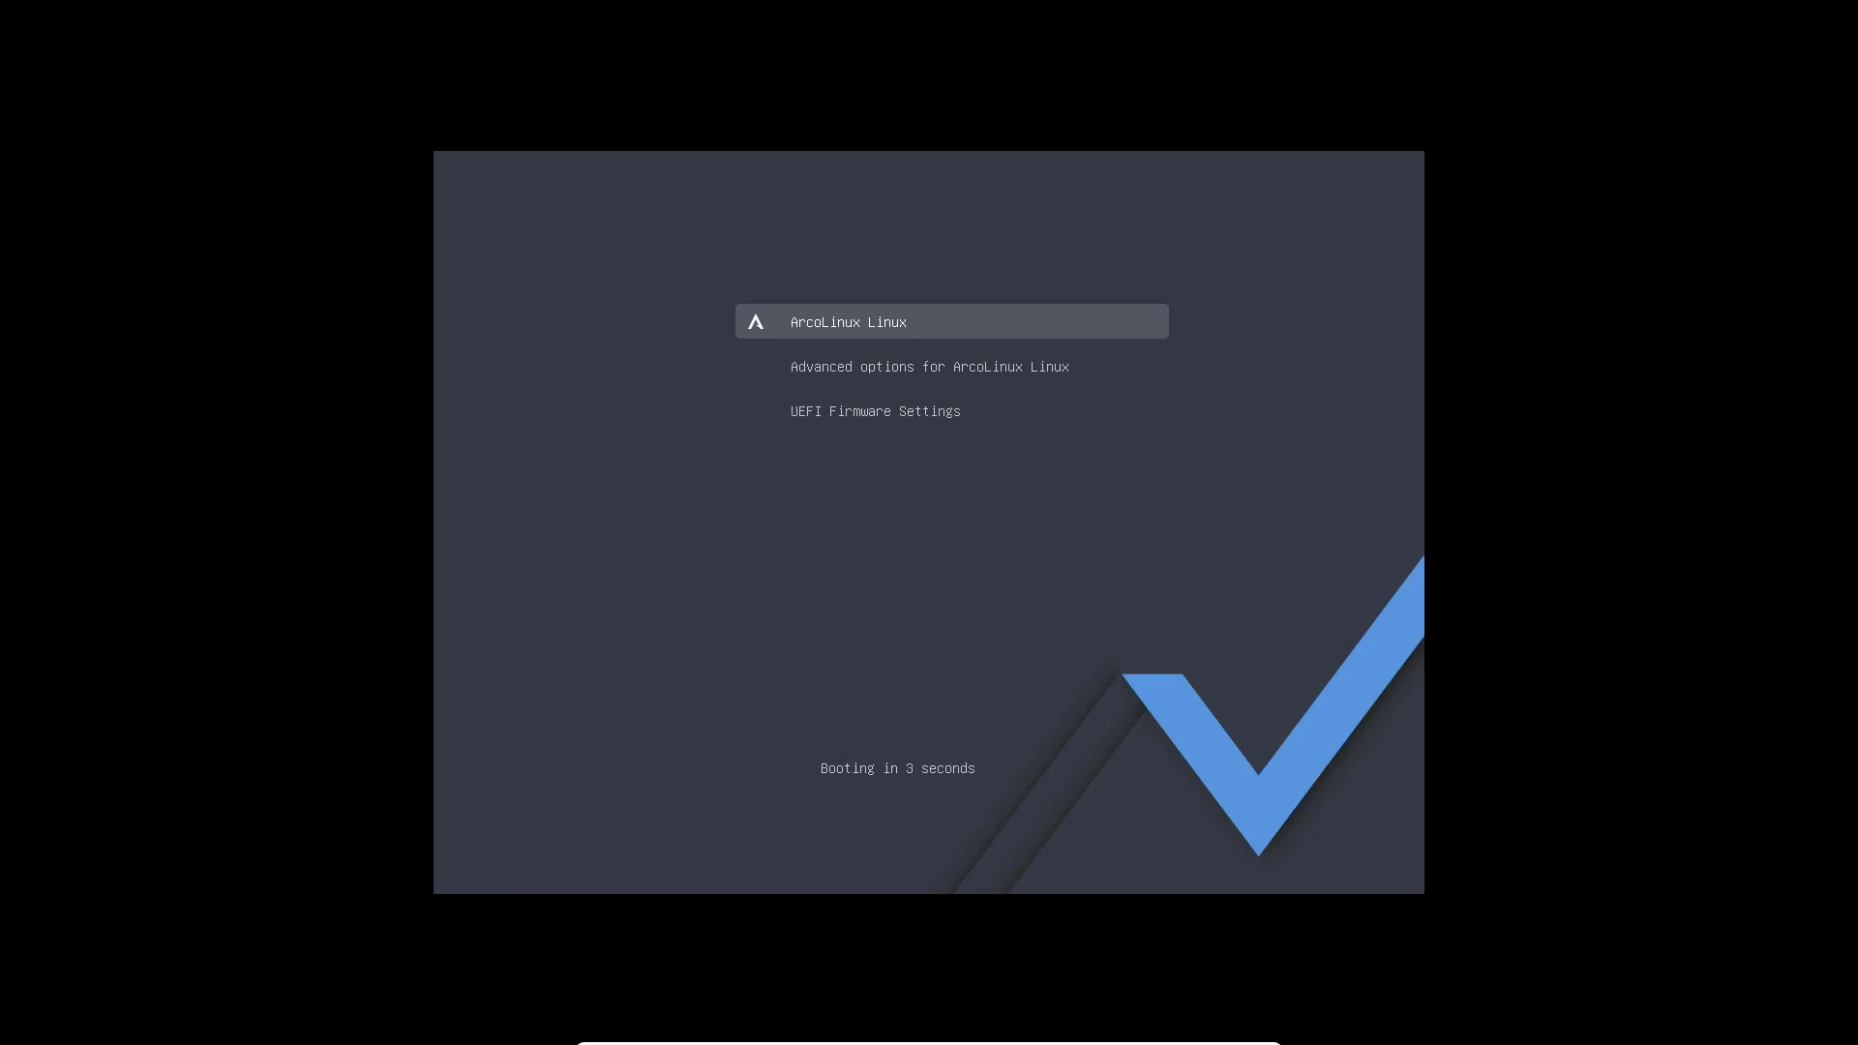
key("Return")
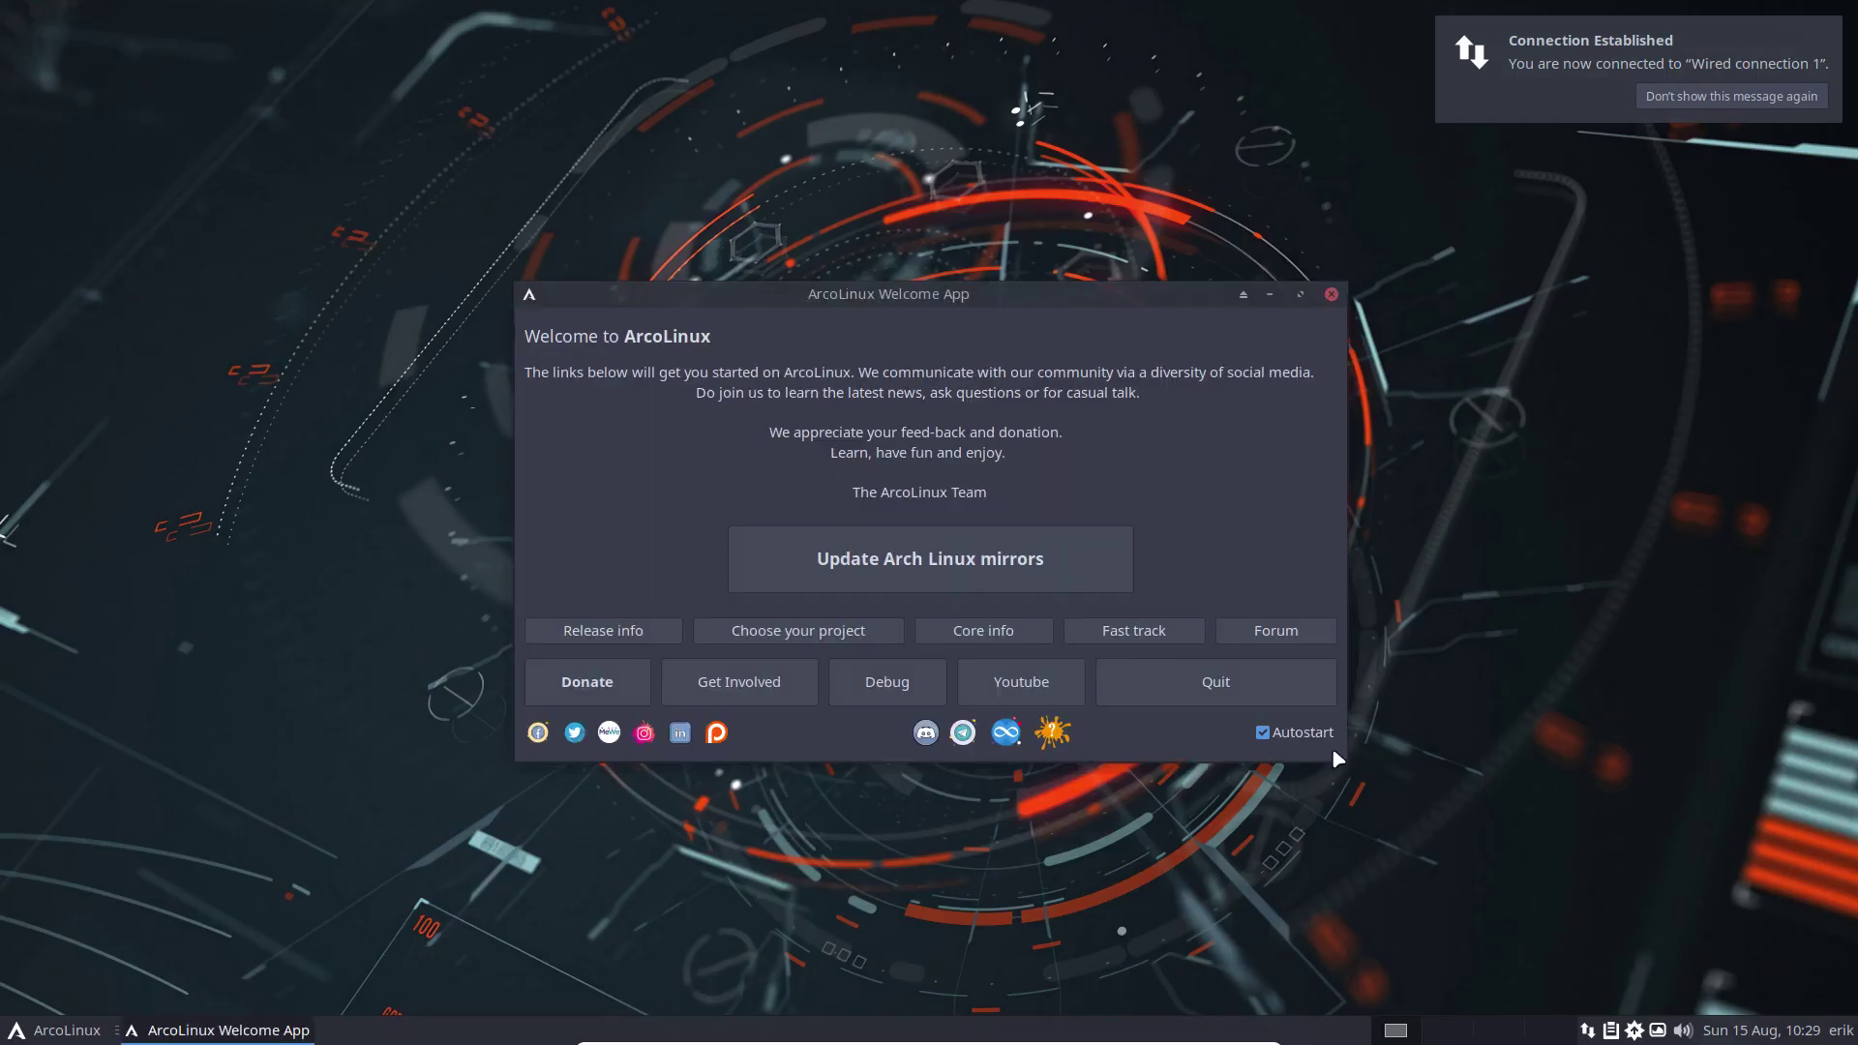
left_click(1261, 721)
left_click(1225, 682)
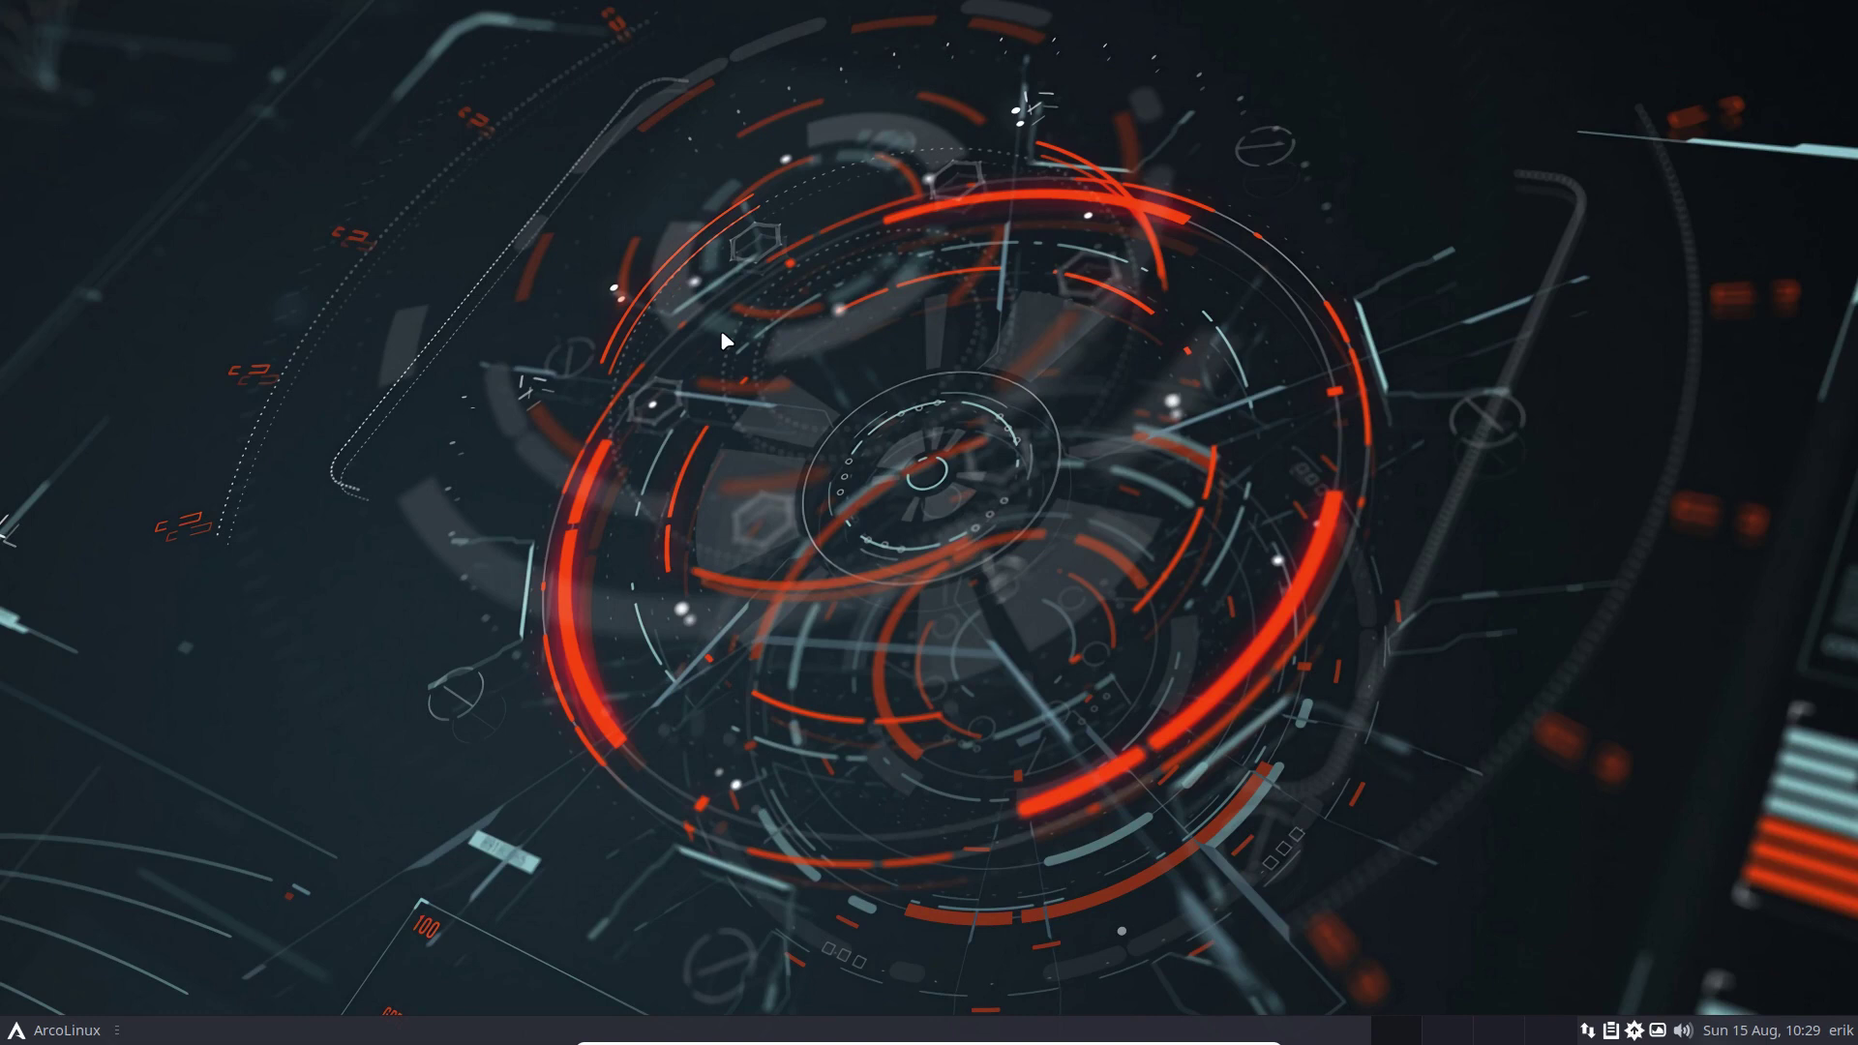
Open a terminal and sync the package databases with sudo pacman -Sy
key("ctrl+alt+Return")
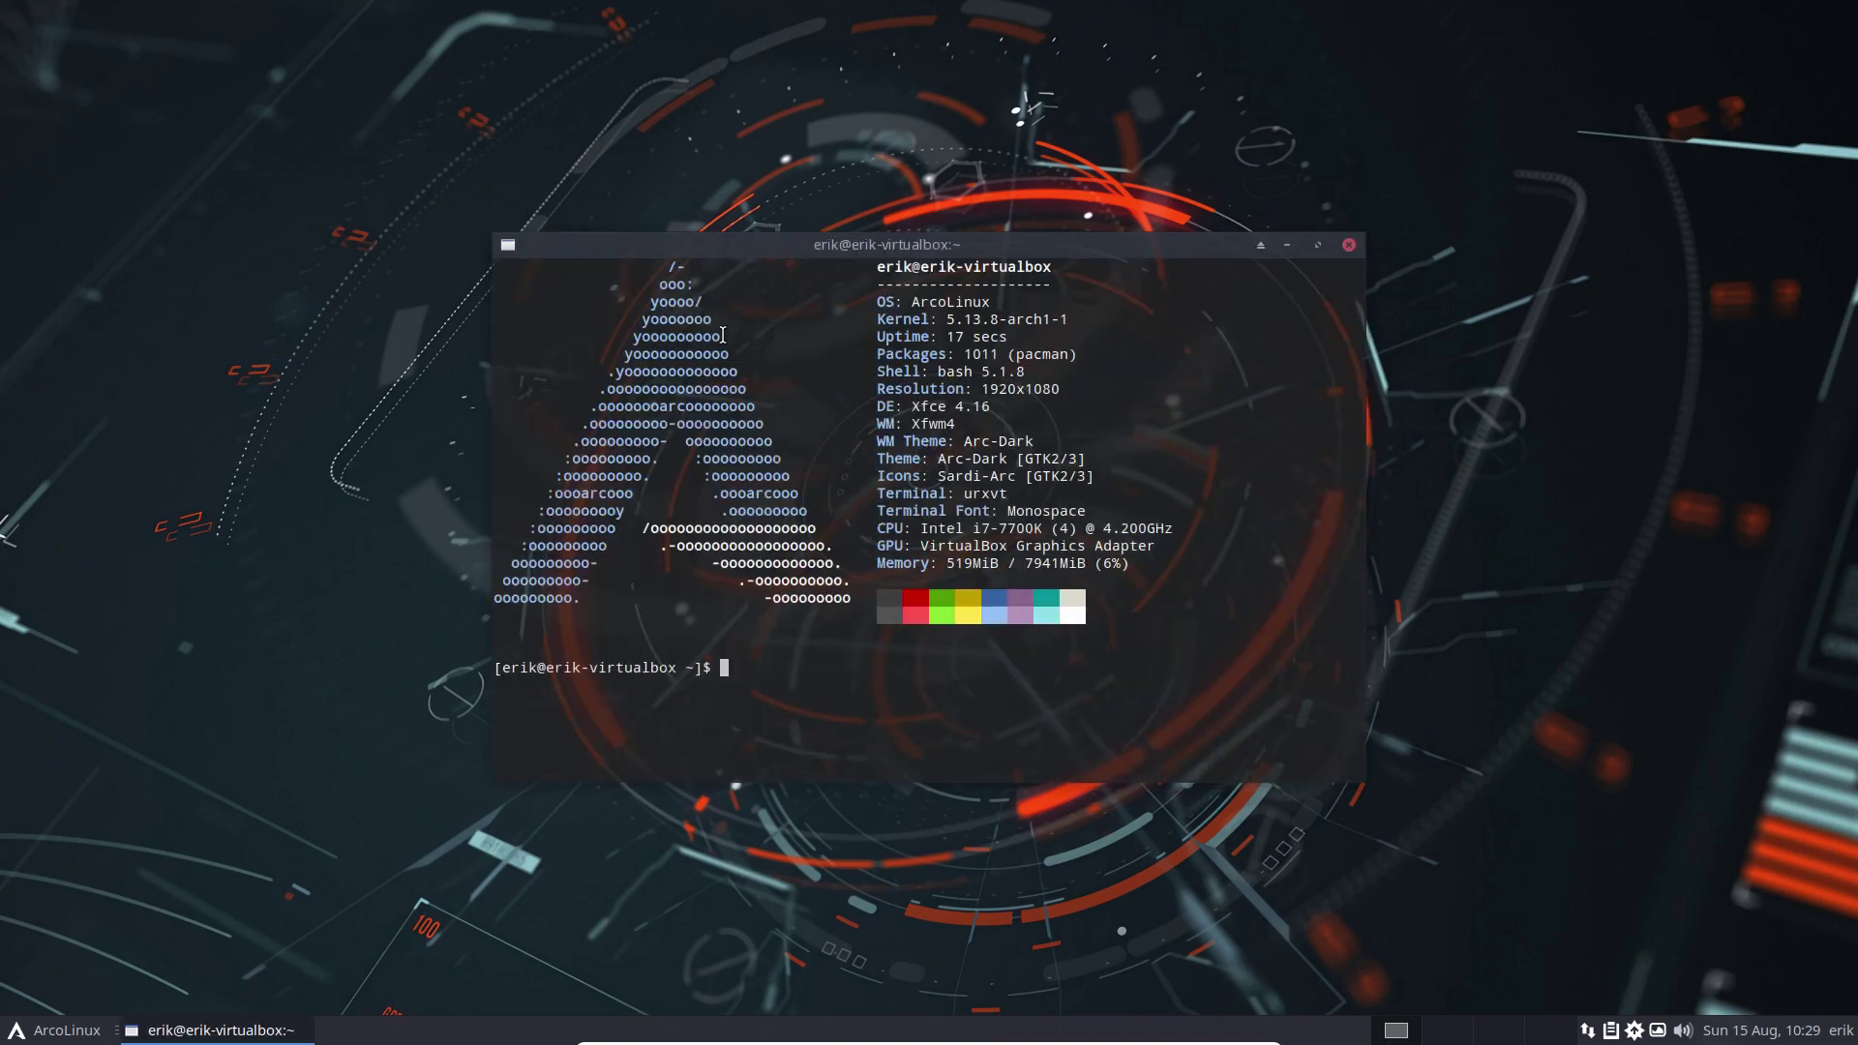
type("sudo pacman -Syu")
key("BackSpace")
key("Return")
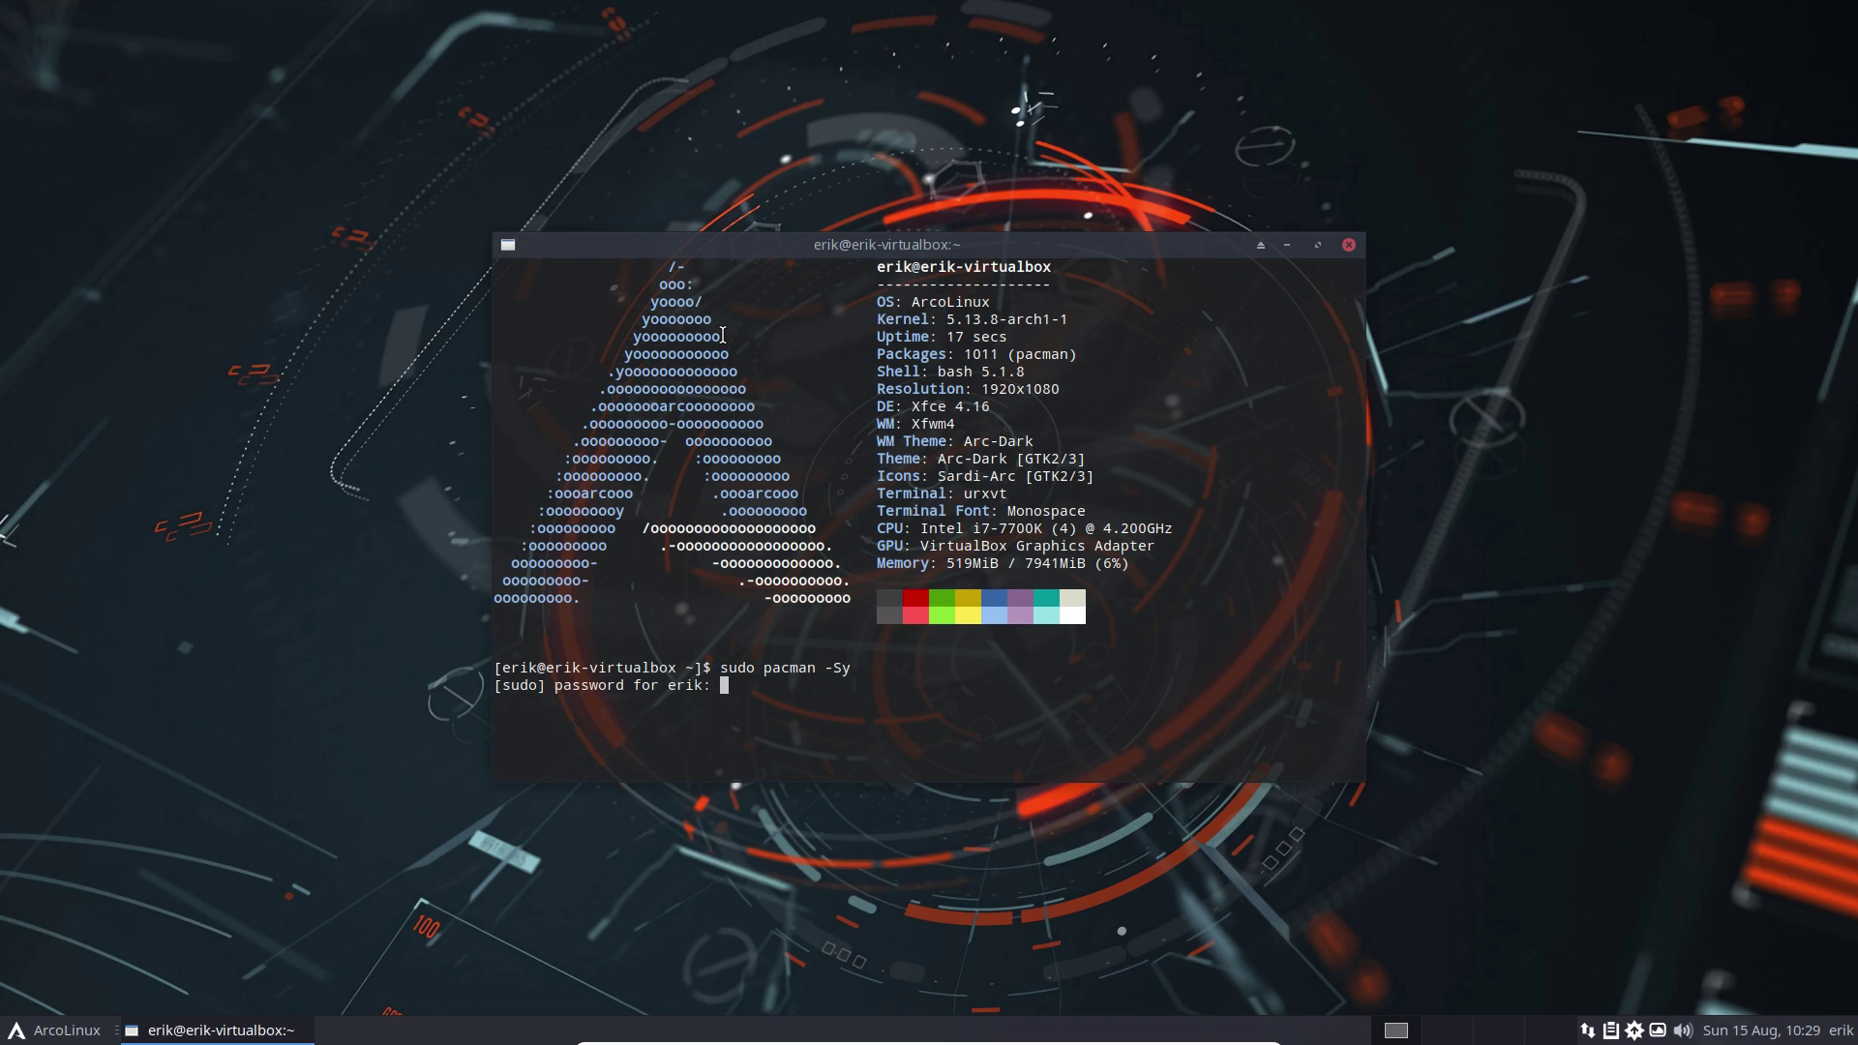
key("Return")
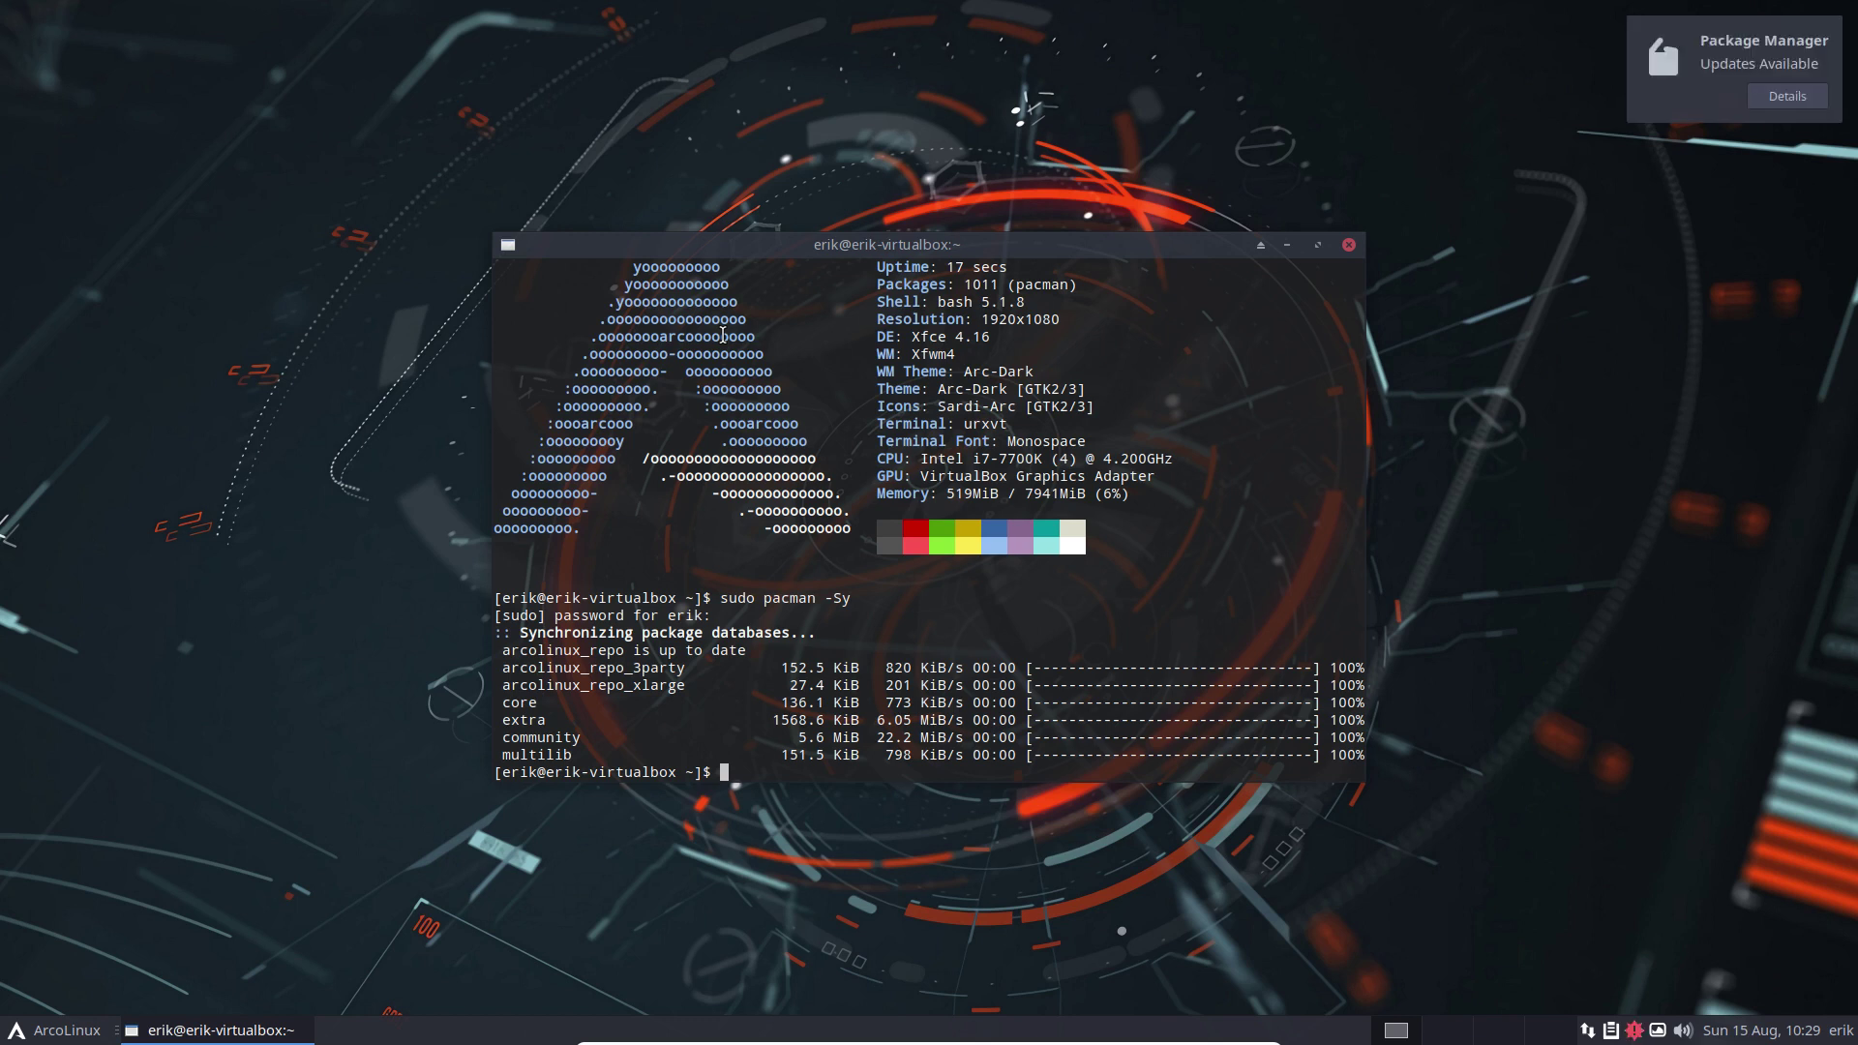
Install arcolinux-tweak-tool-dev-git, replacing arcolinux-tweak-tool-git, then close the terminal
type("sudo p")
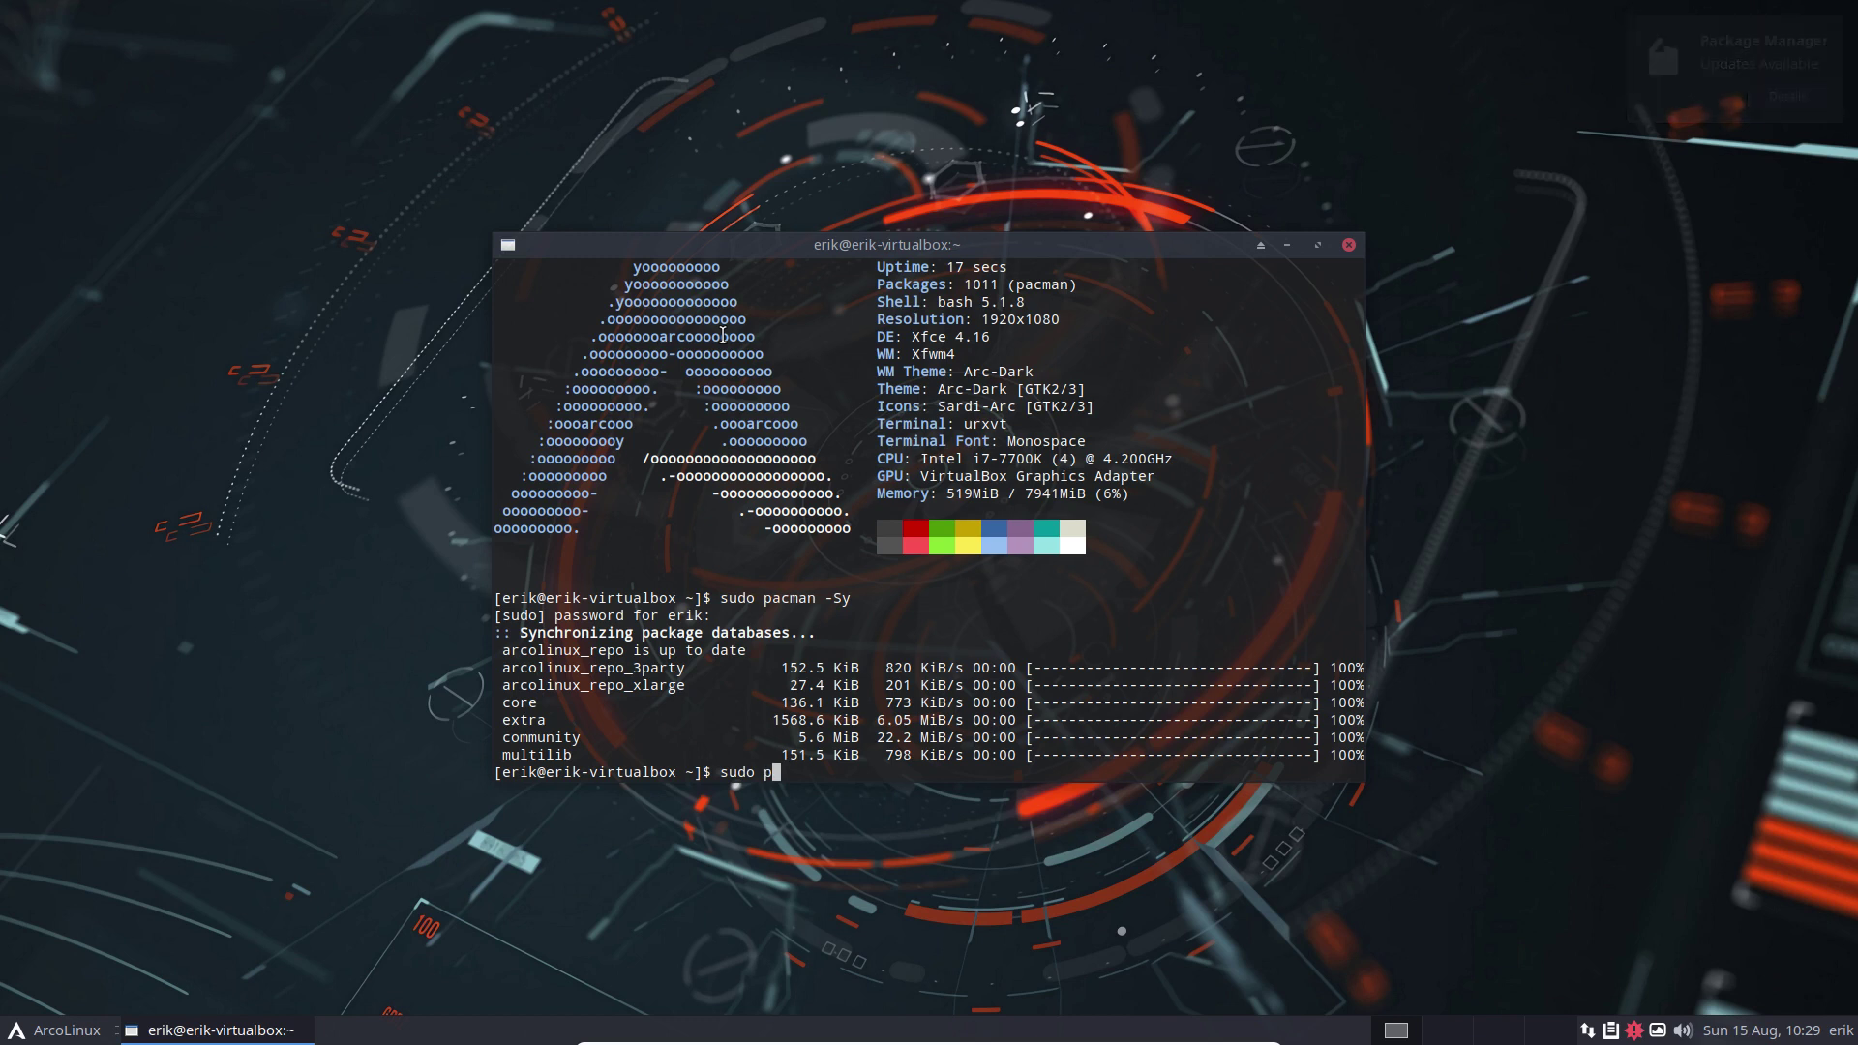
type("acman -S ")
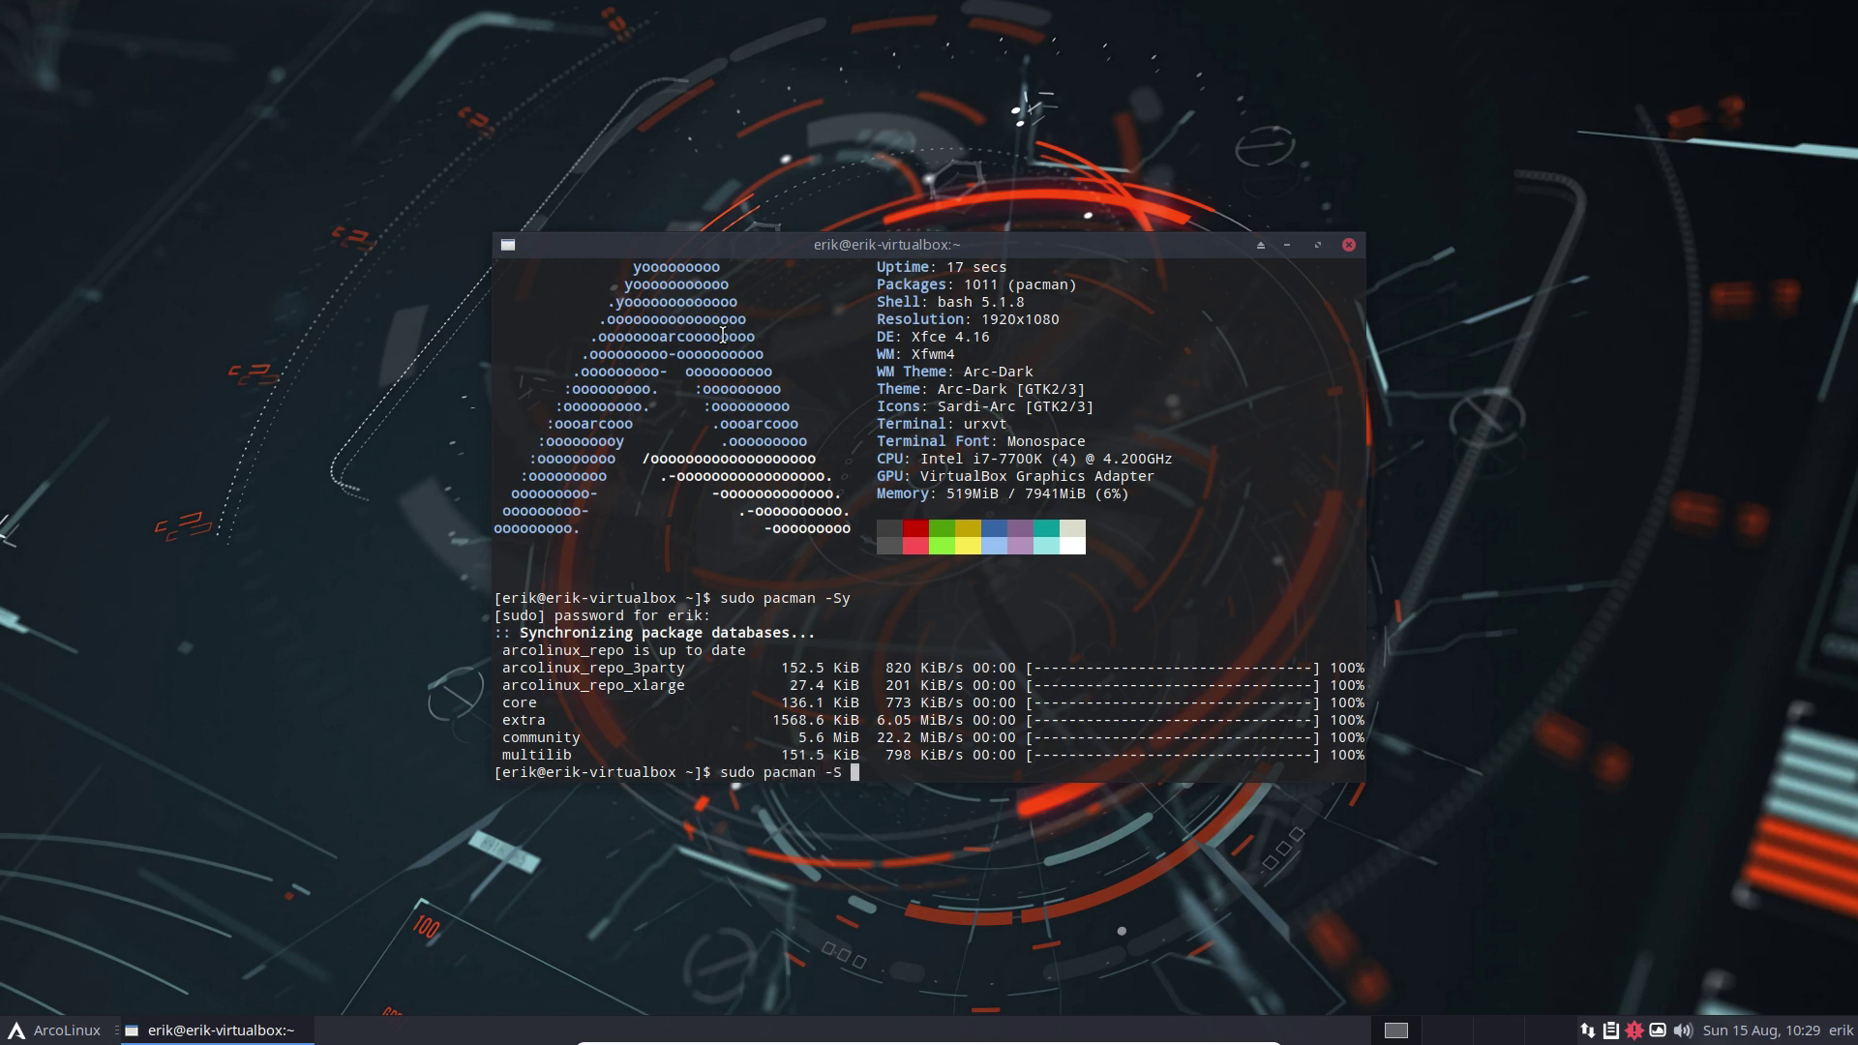
type("arcolinux-tweak-tool-")
type("git")
key("BackSpace")
key("BackSpace")
key("BackSpace")
type("dev-git")
key("Return")
type("y")
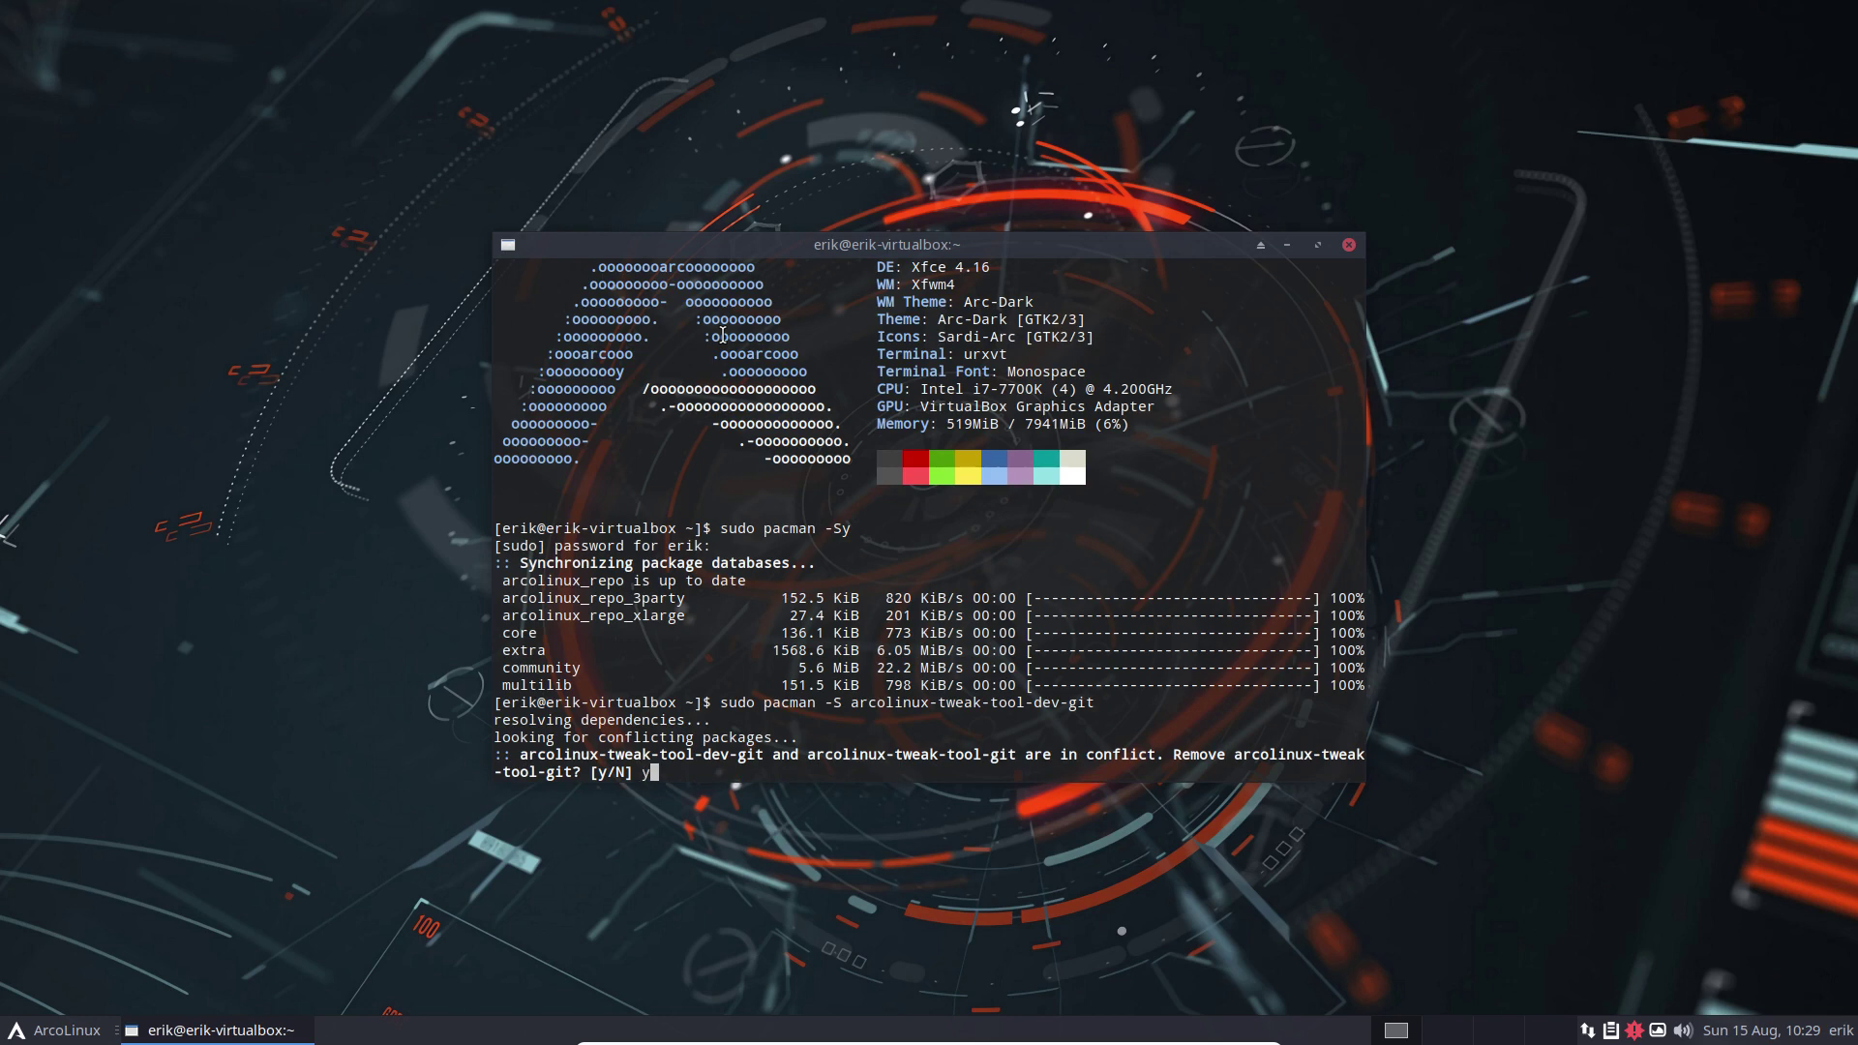
key("Return")
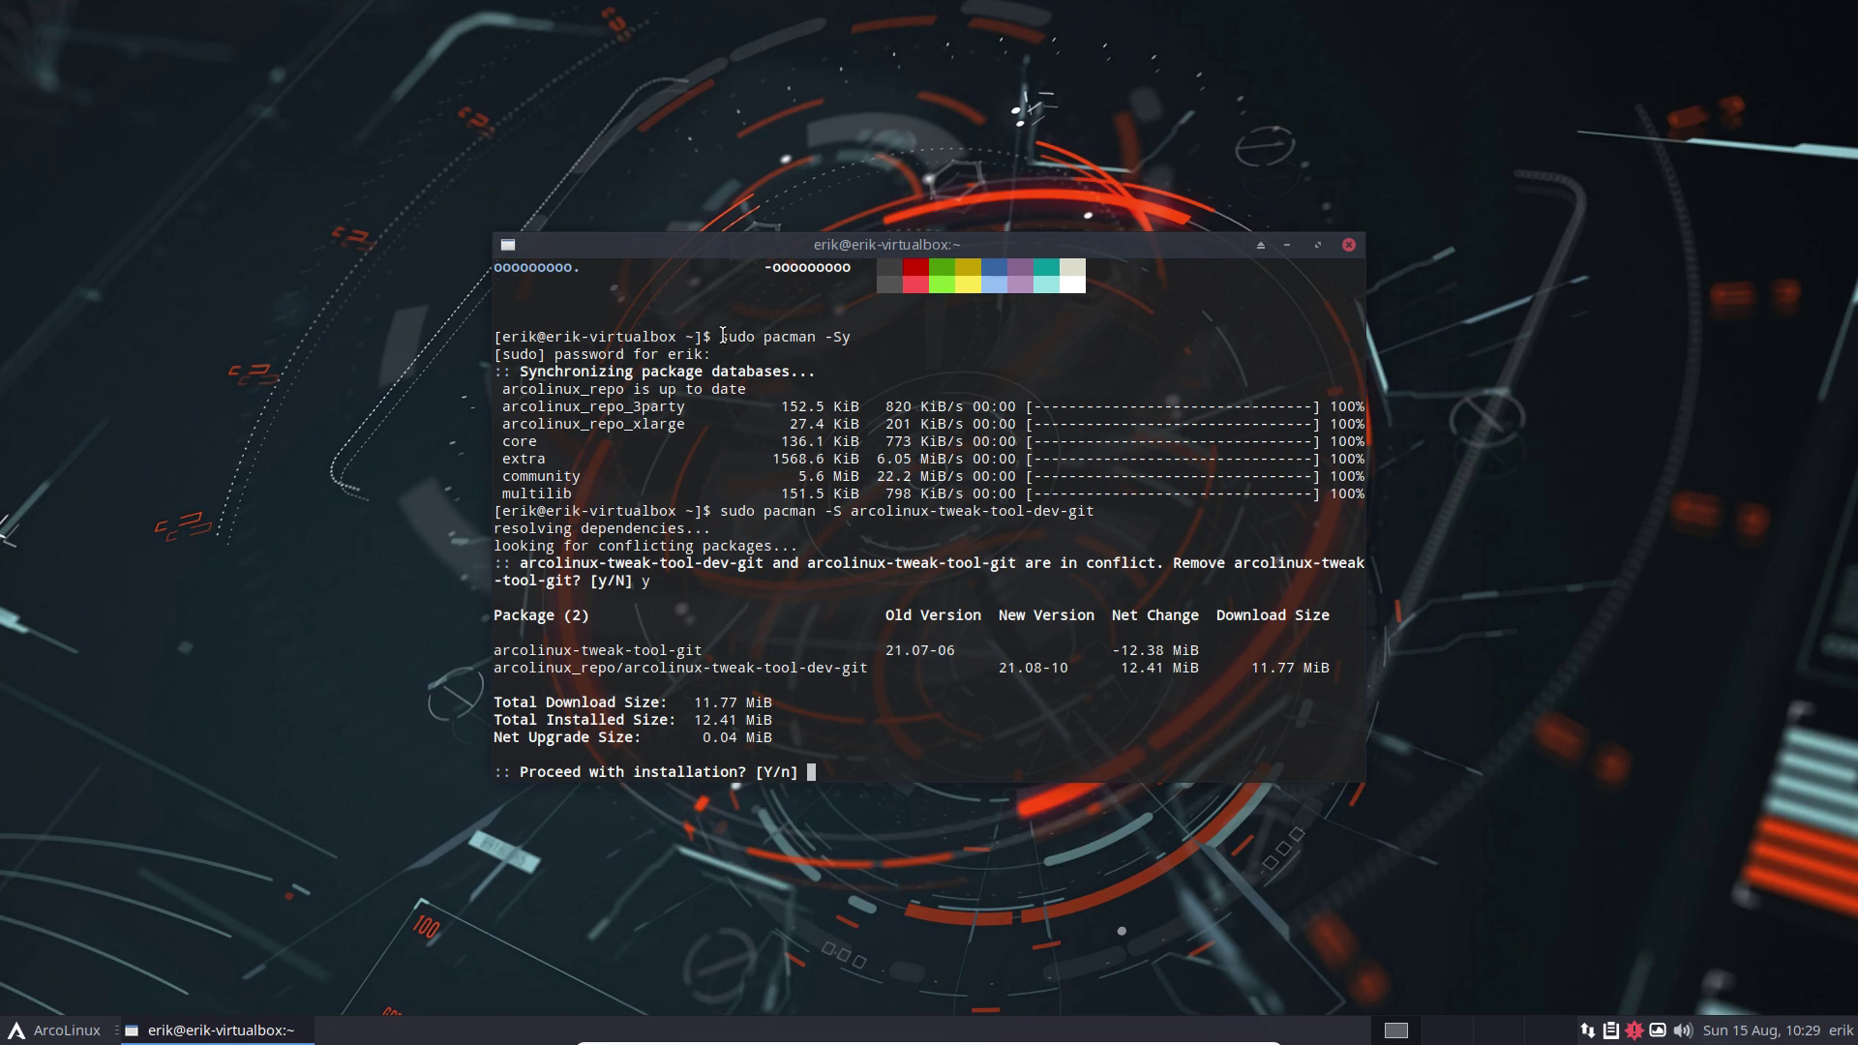
key("Return")
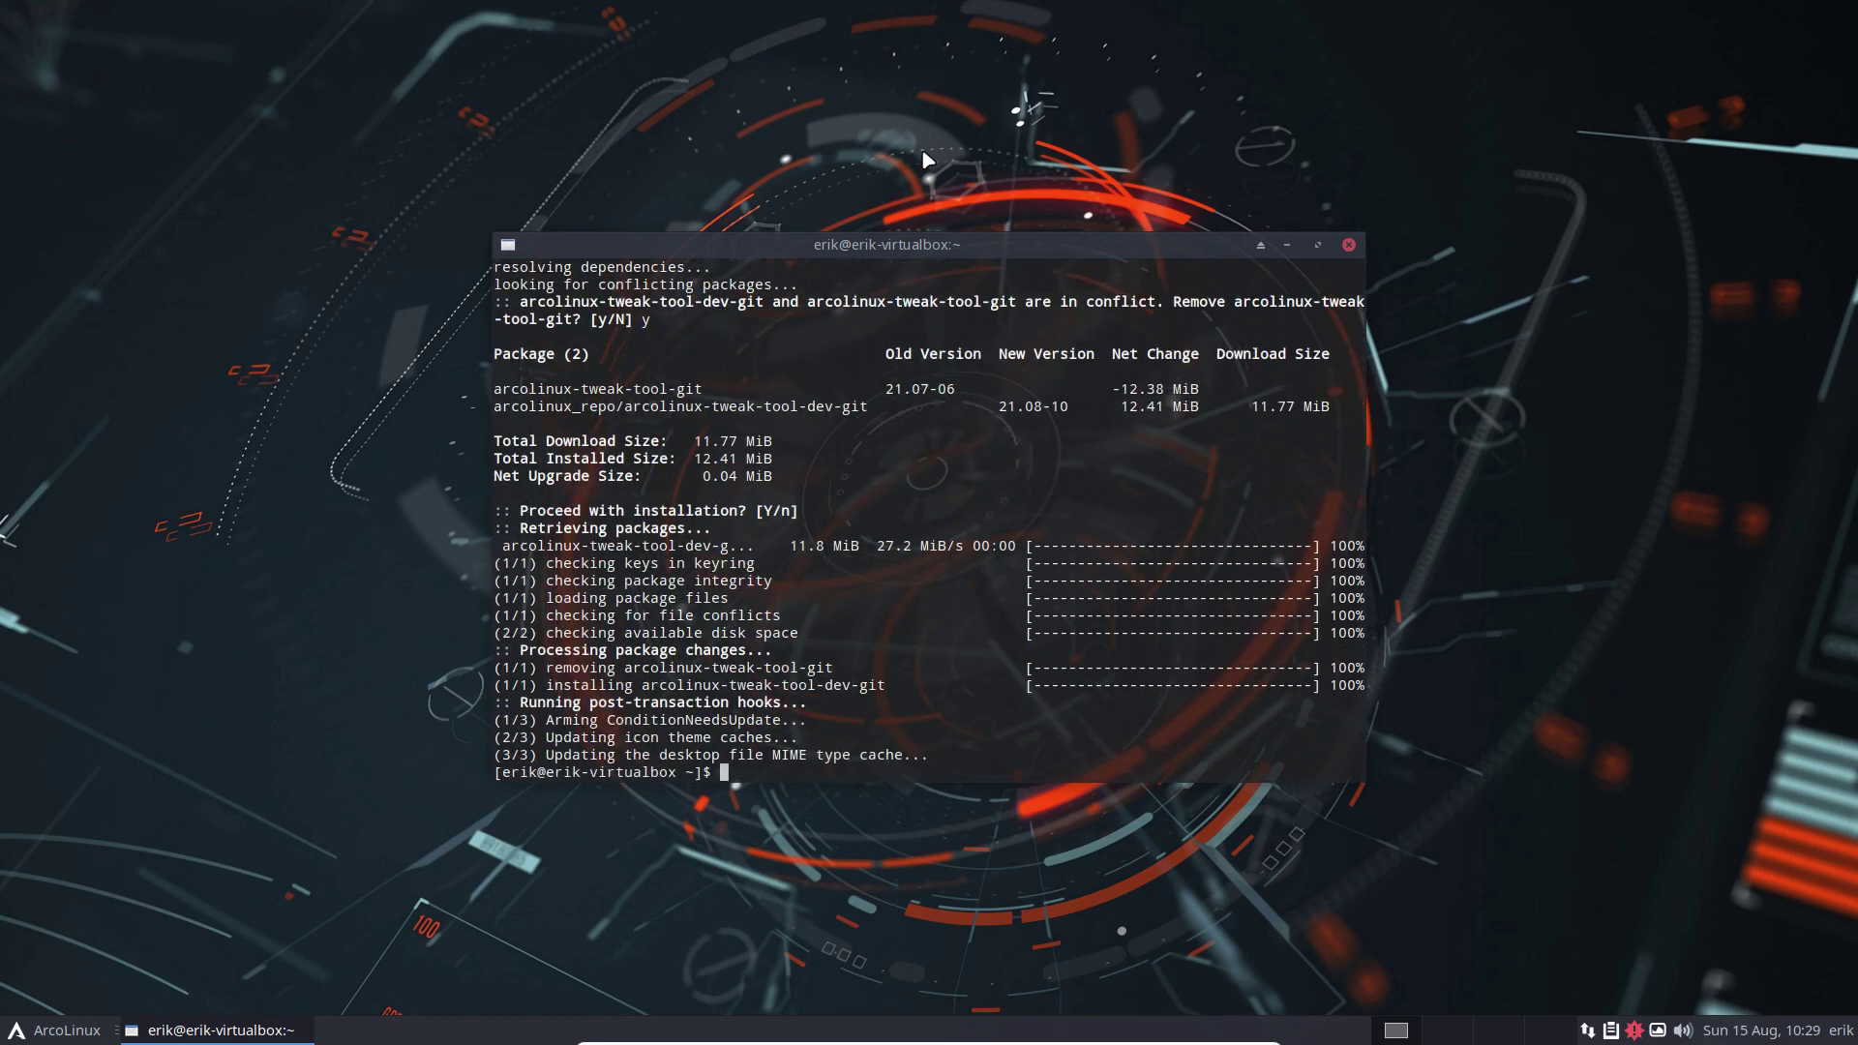
left_click(1349, 246)
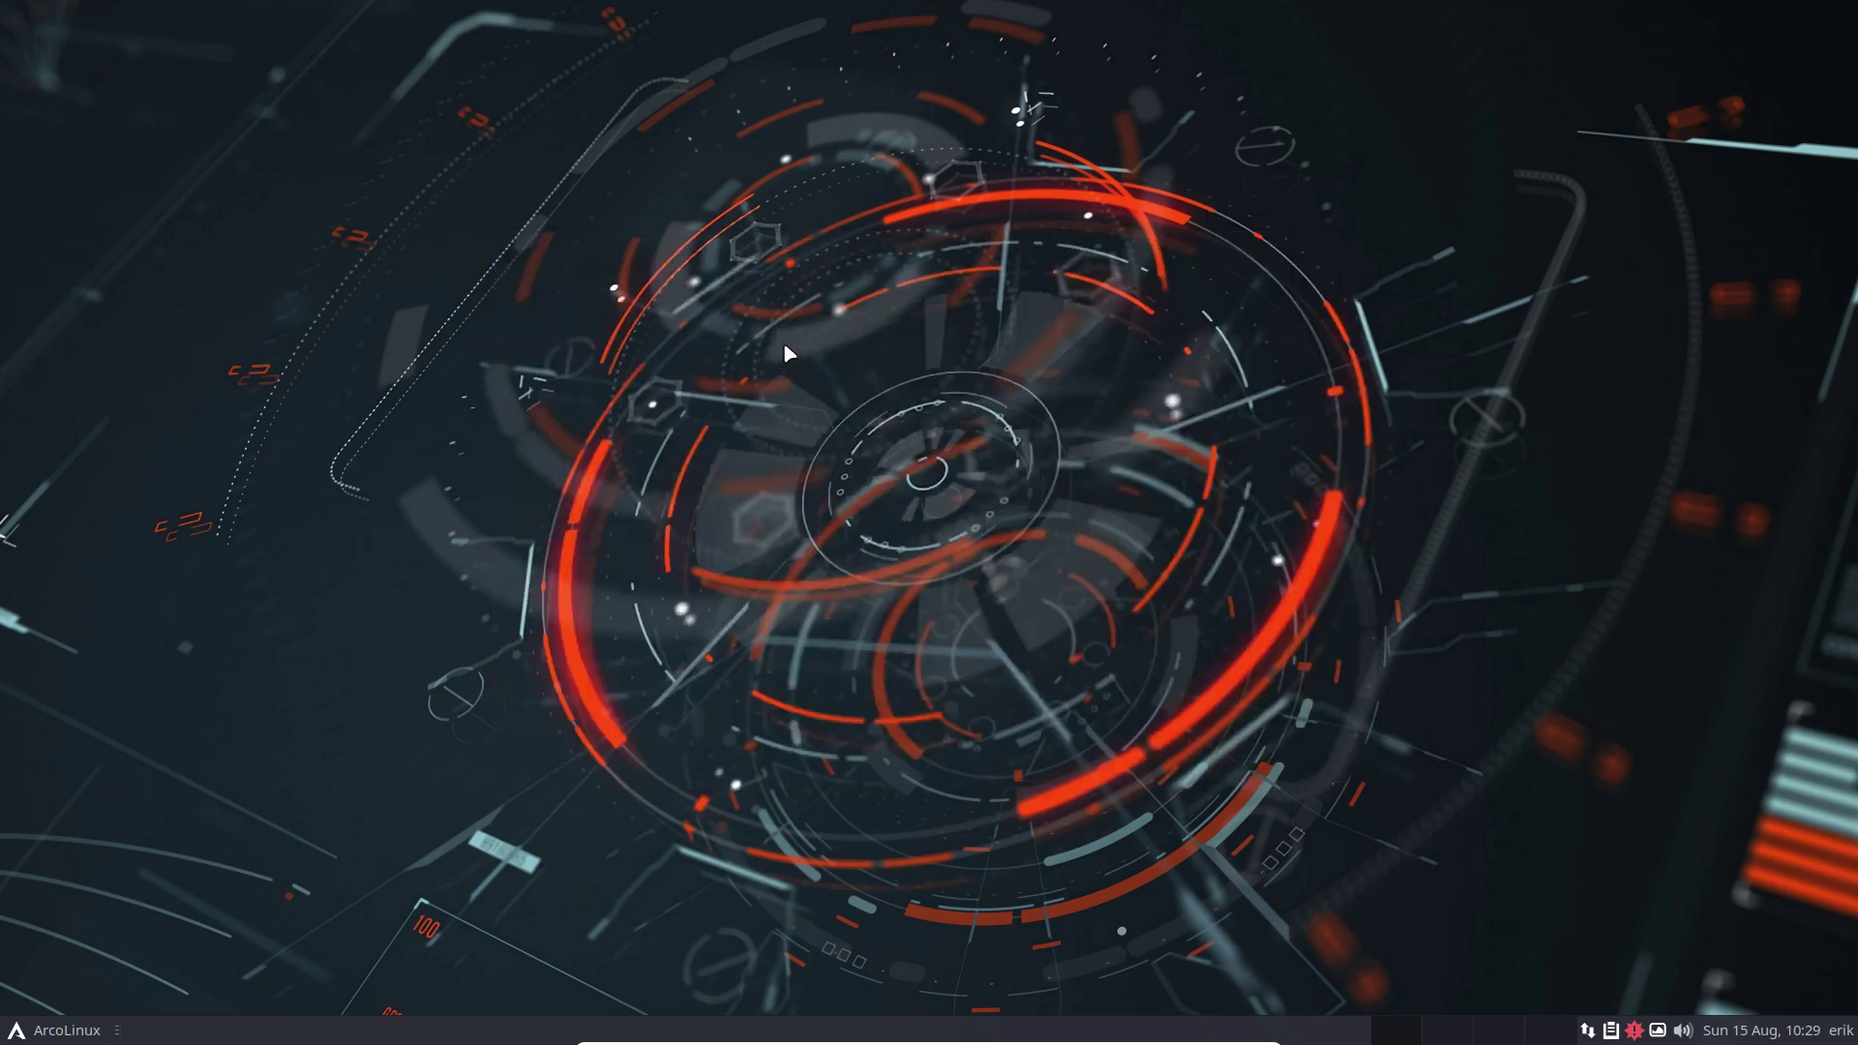
Authenticate the Tweak Tool with the password and move its window up-left
type("••")
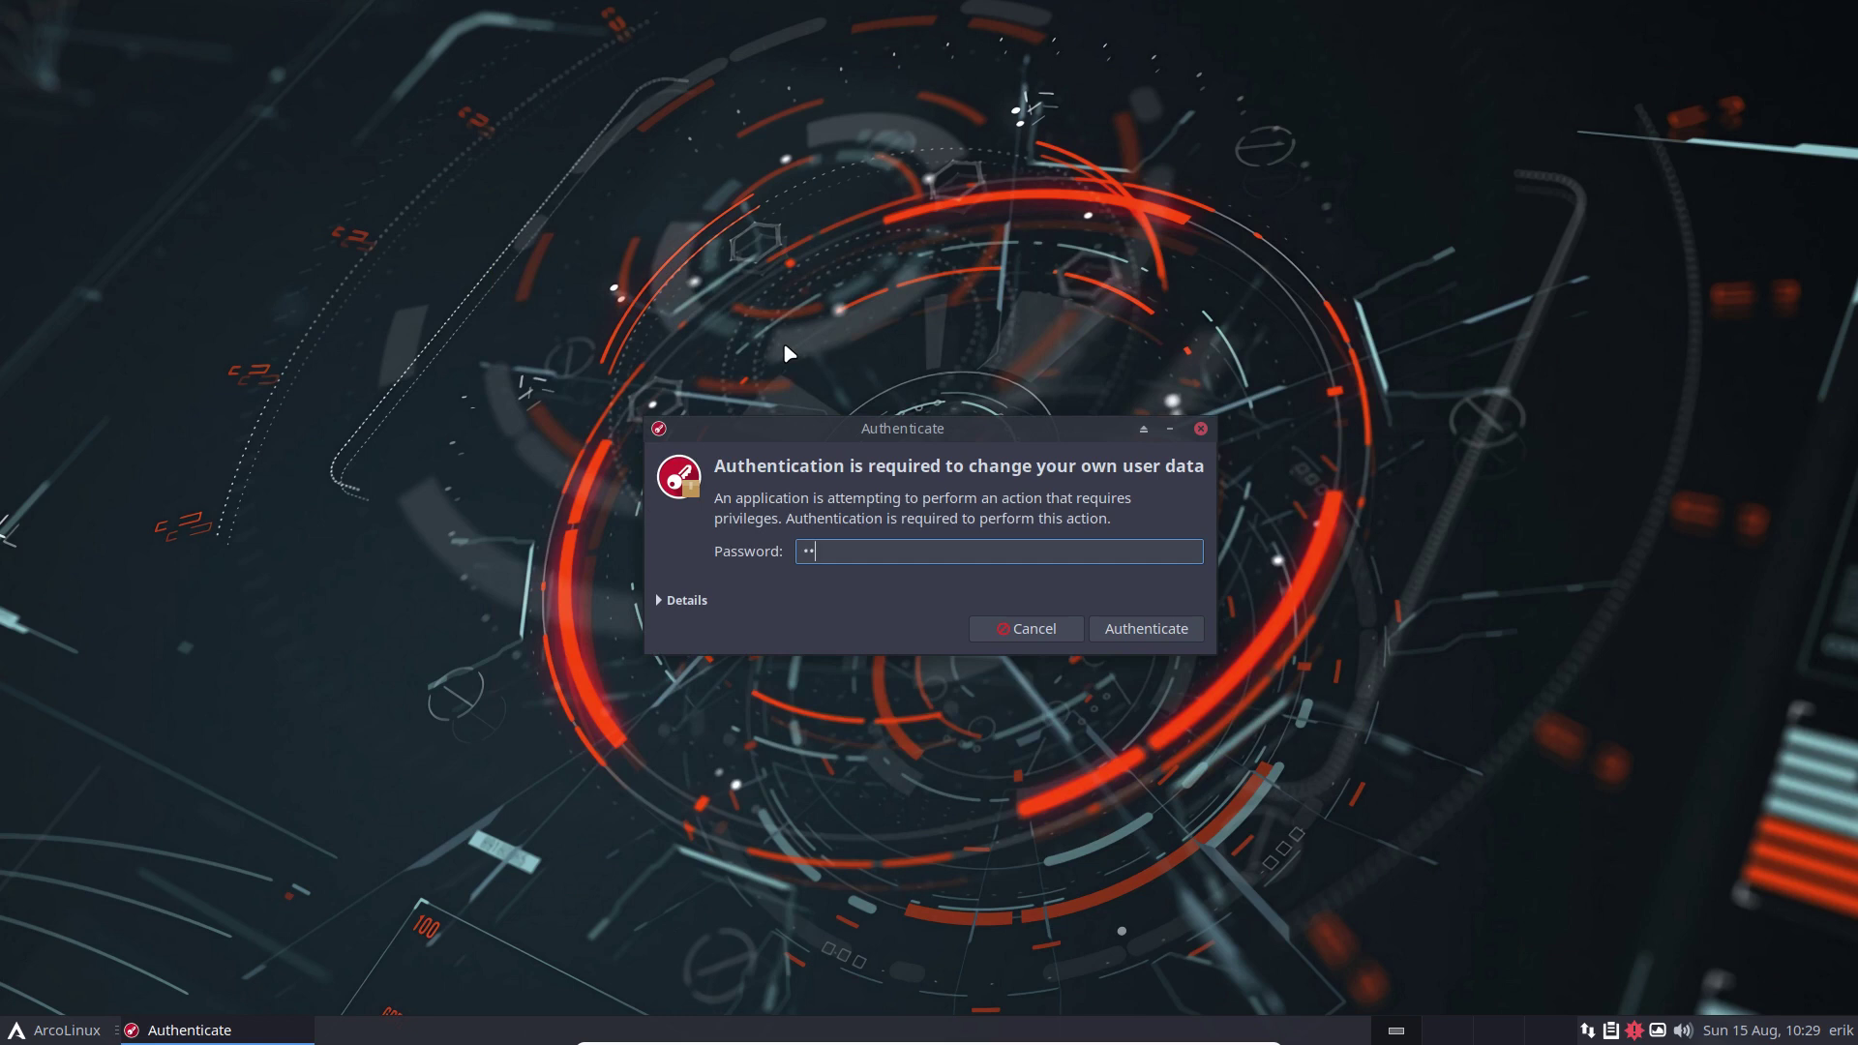
type("••")
key("Return")
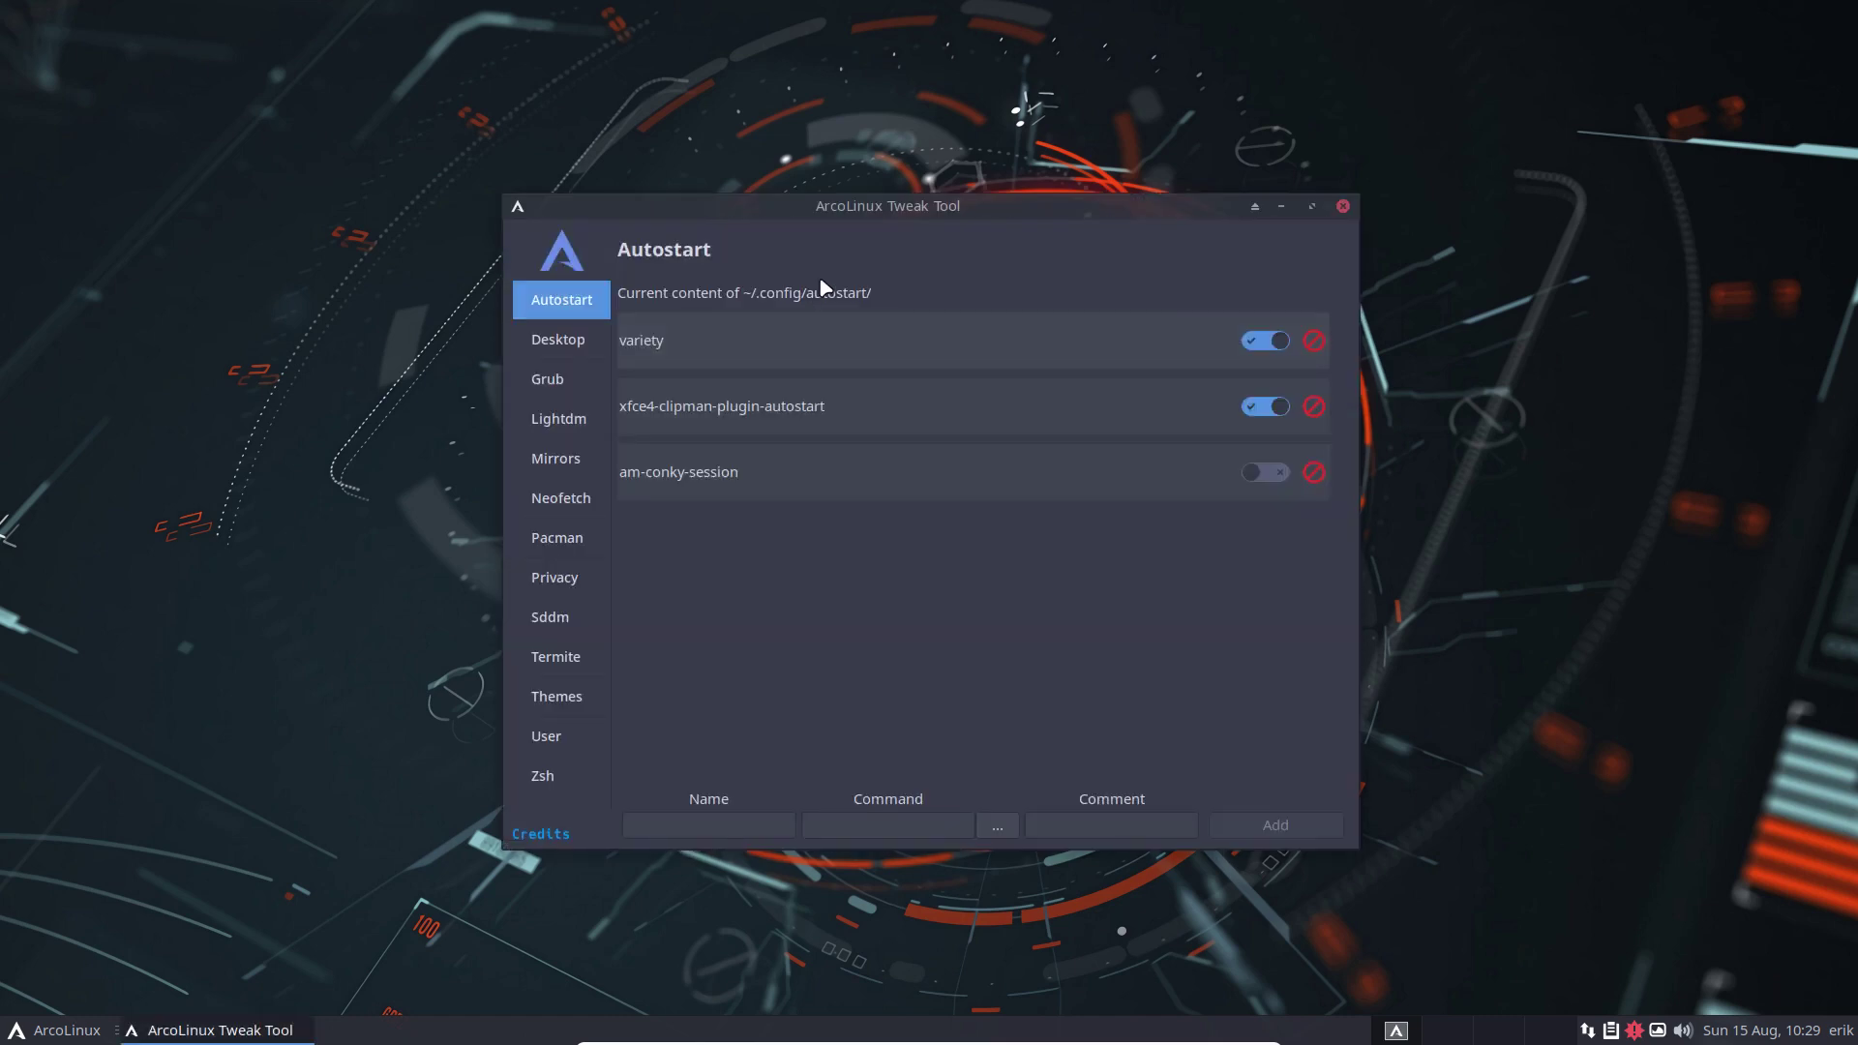
left_click_drag(900, 207, 863, 102)
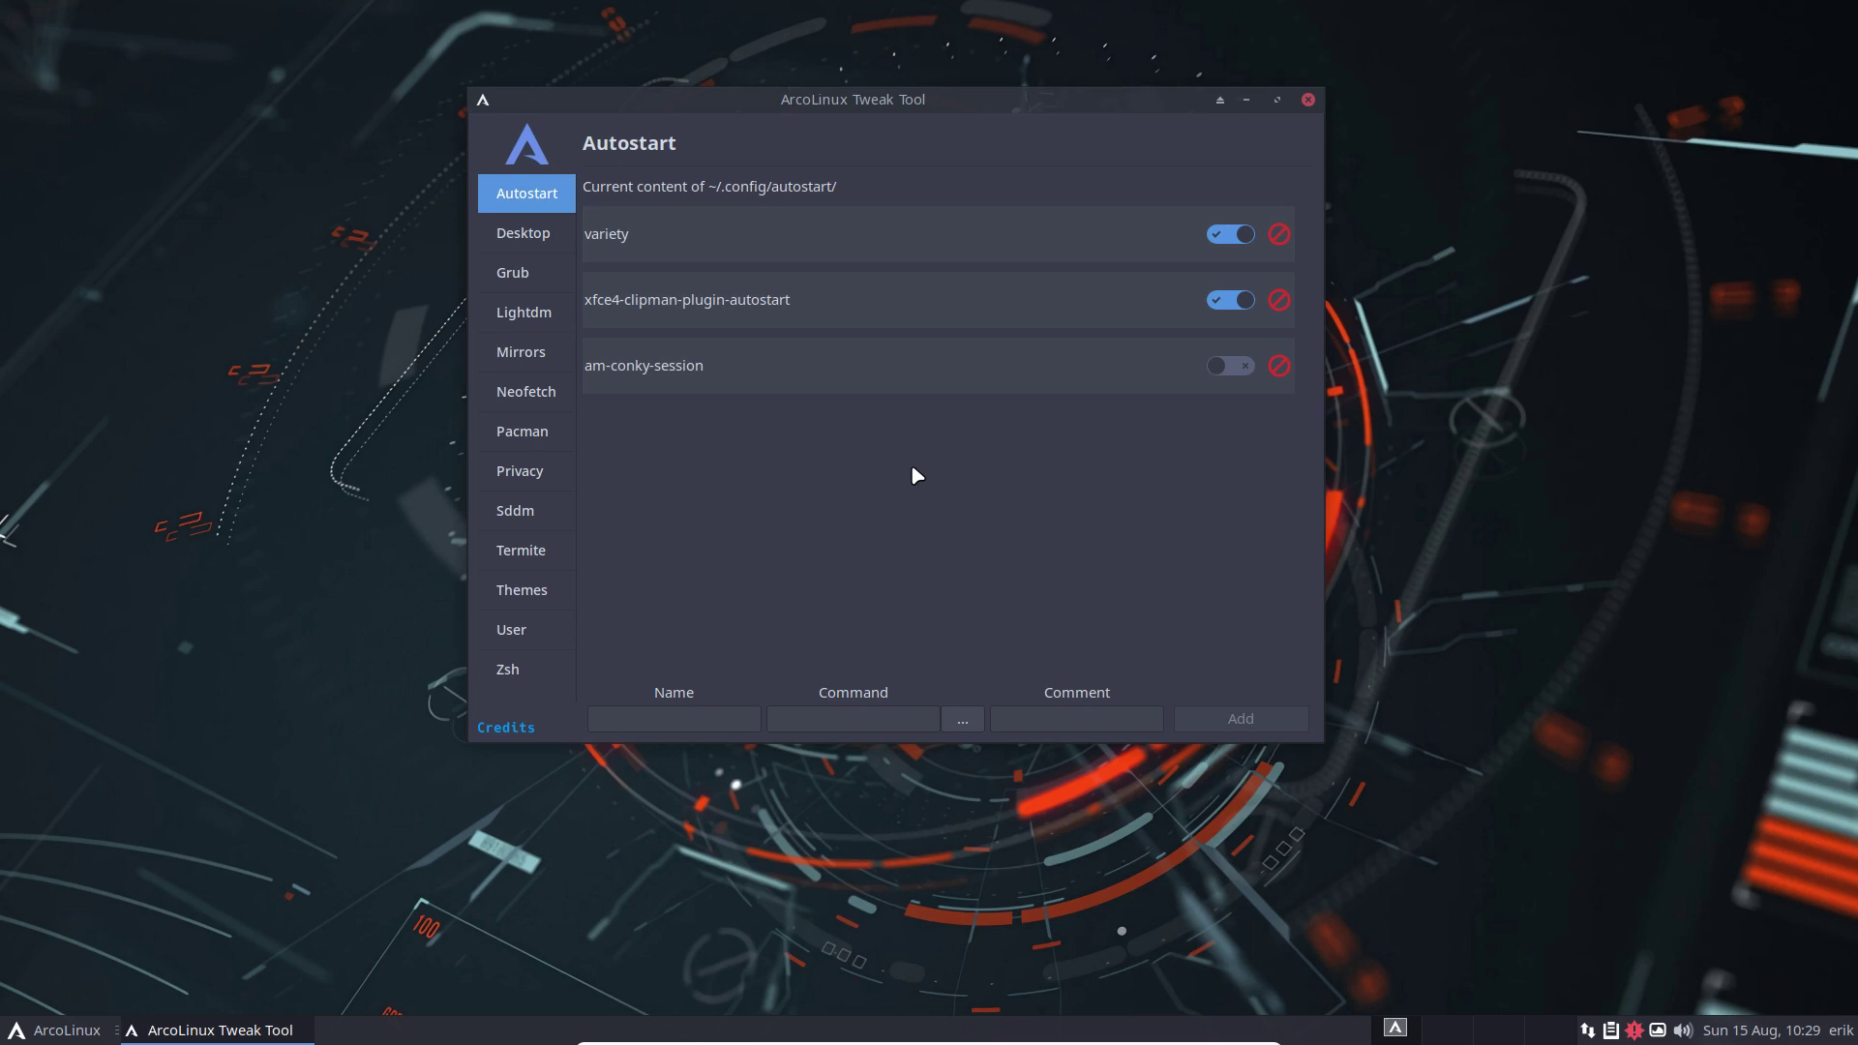
Add an autostart entry named plank with the command plank
left_click(699, 713)
type("pamac")
key("BackSpace")
key("BackSpace")
key("BackSpace")
key("BackSpace")
type("lank")
key("Tab")
type("pla")
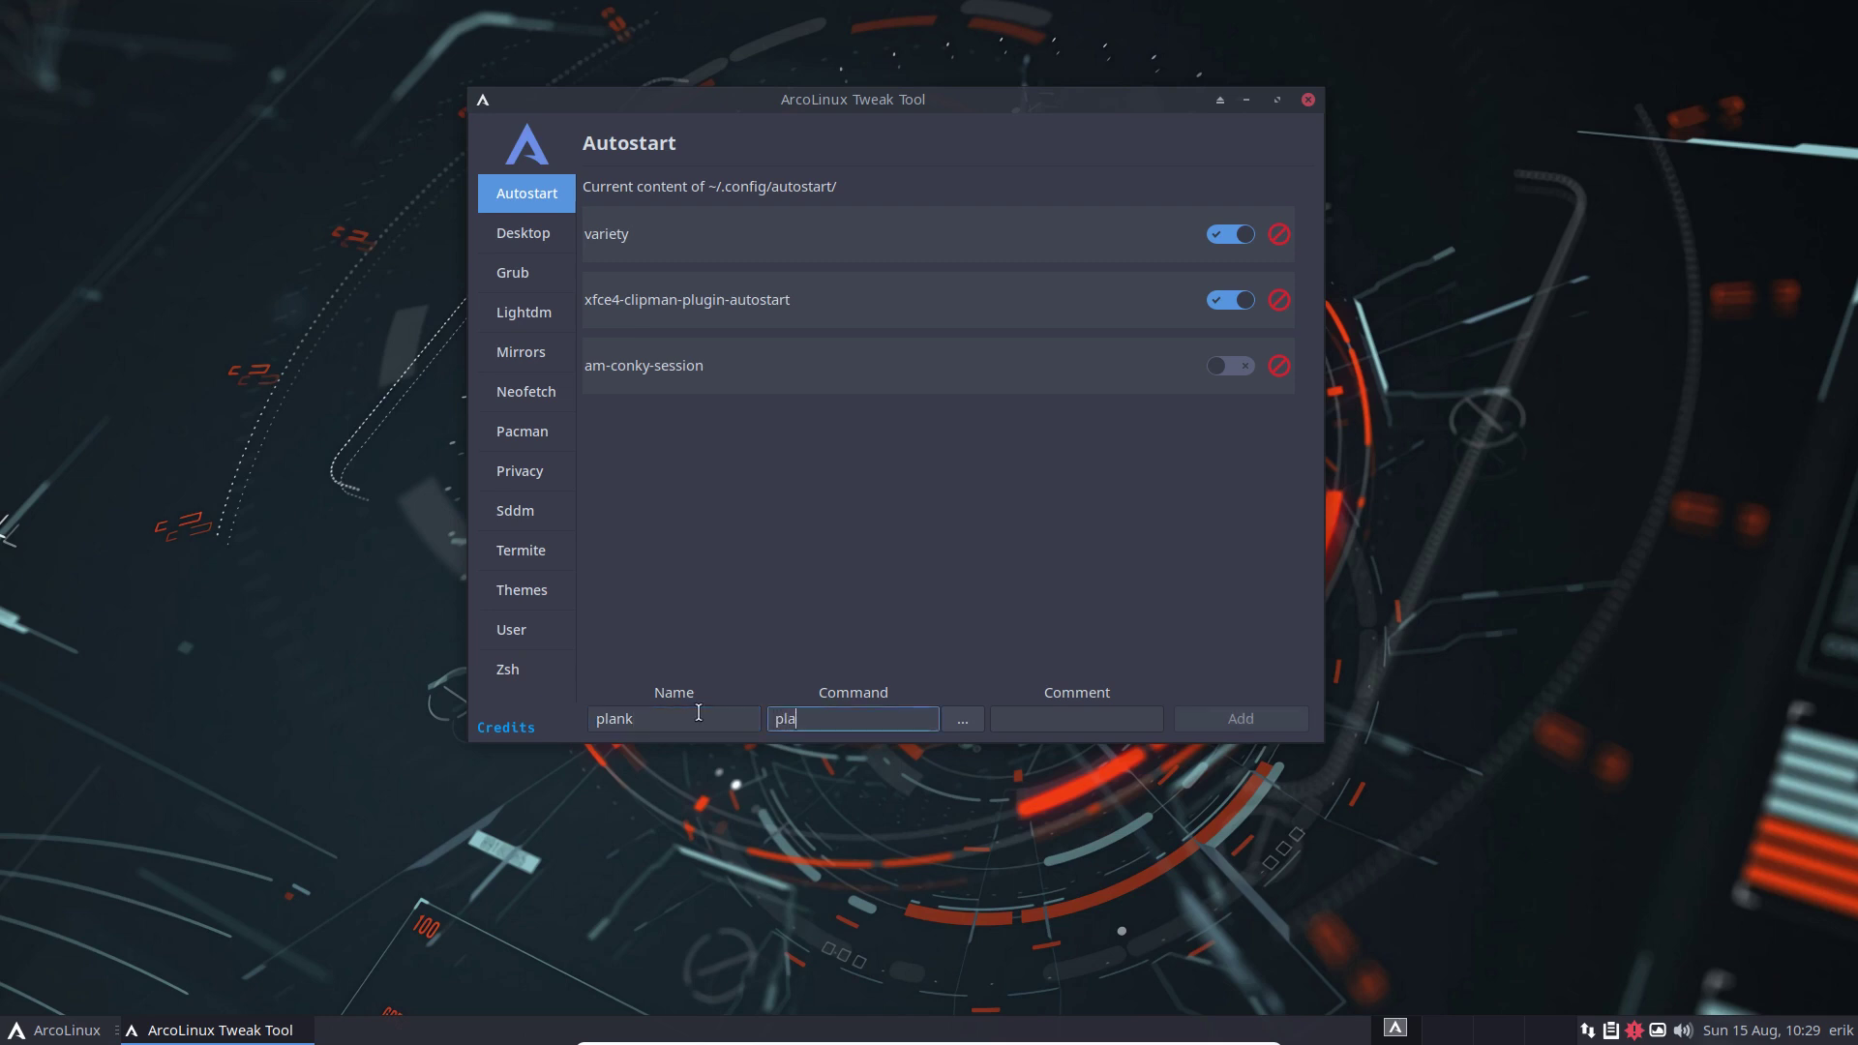
type("nk")
left_click(1289, 720)
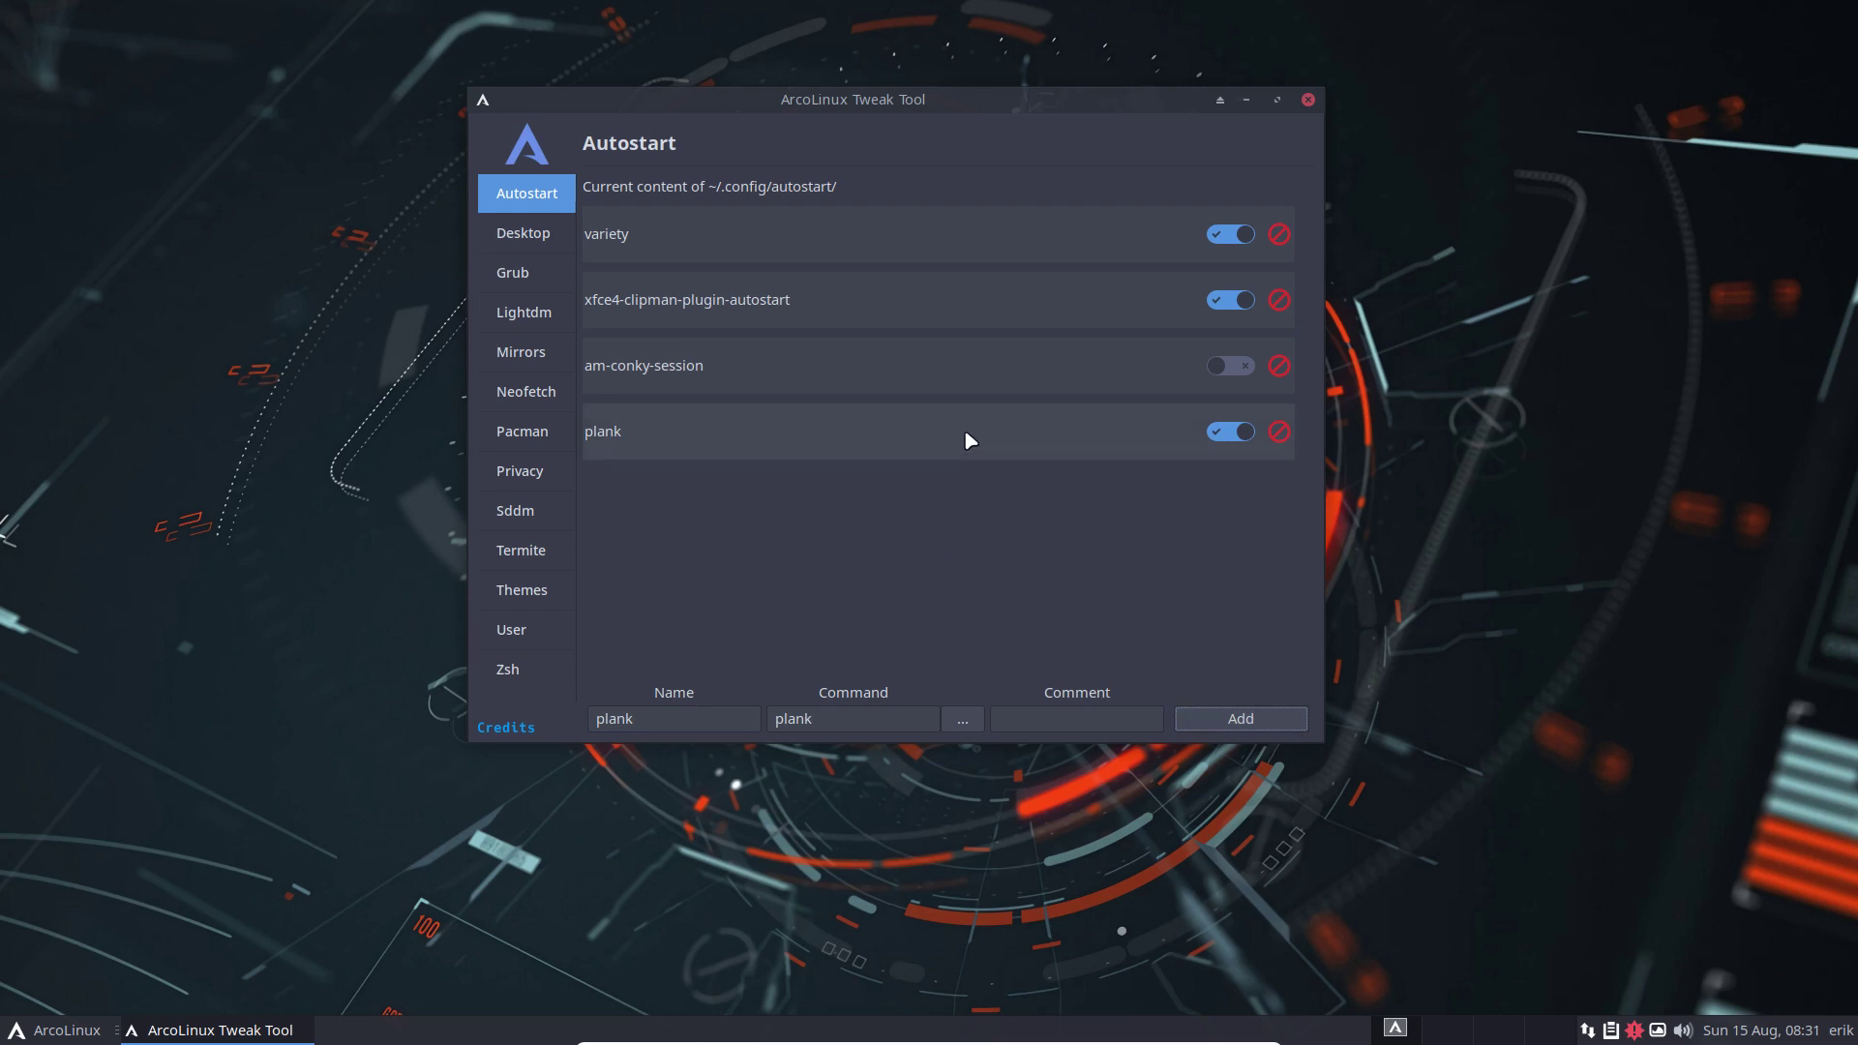
Disable and delete the plank autostart entry, then go to the Desktop installer page
left_click(1233, 434)
left_click(1272, 434)
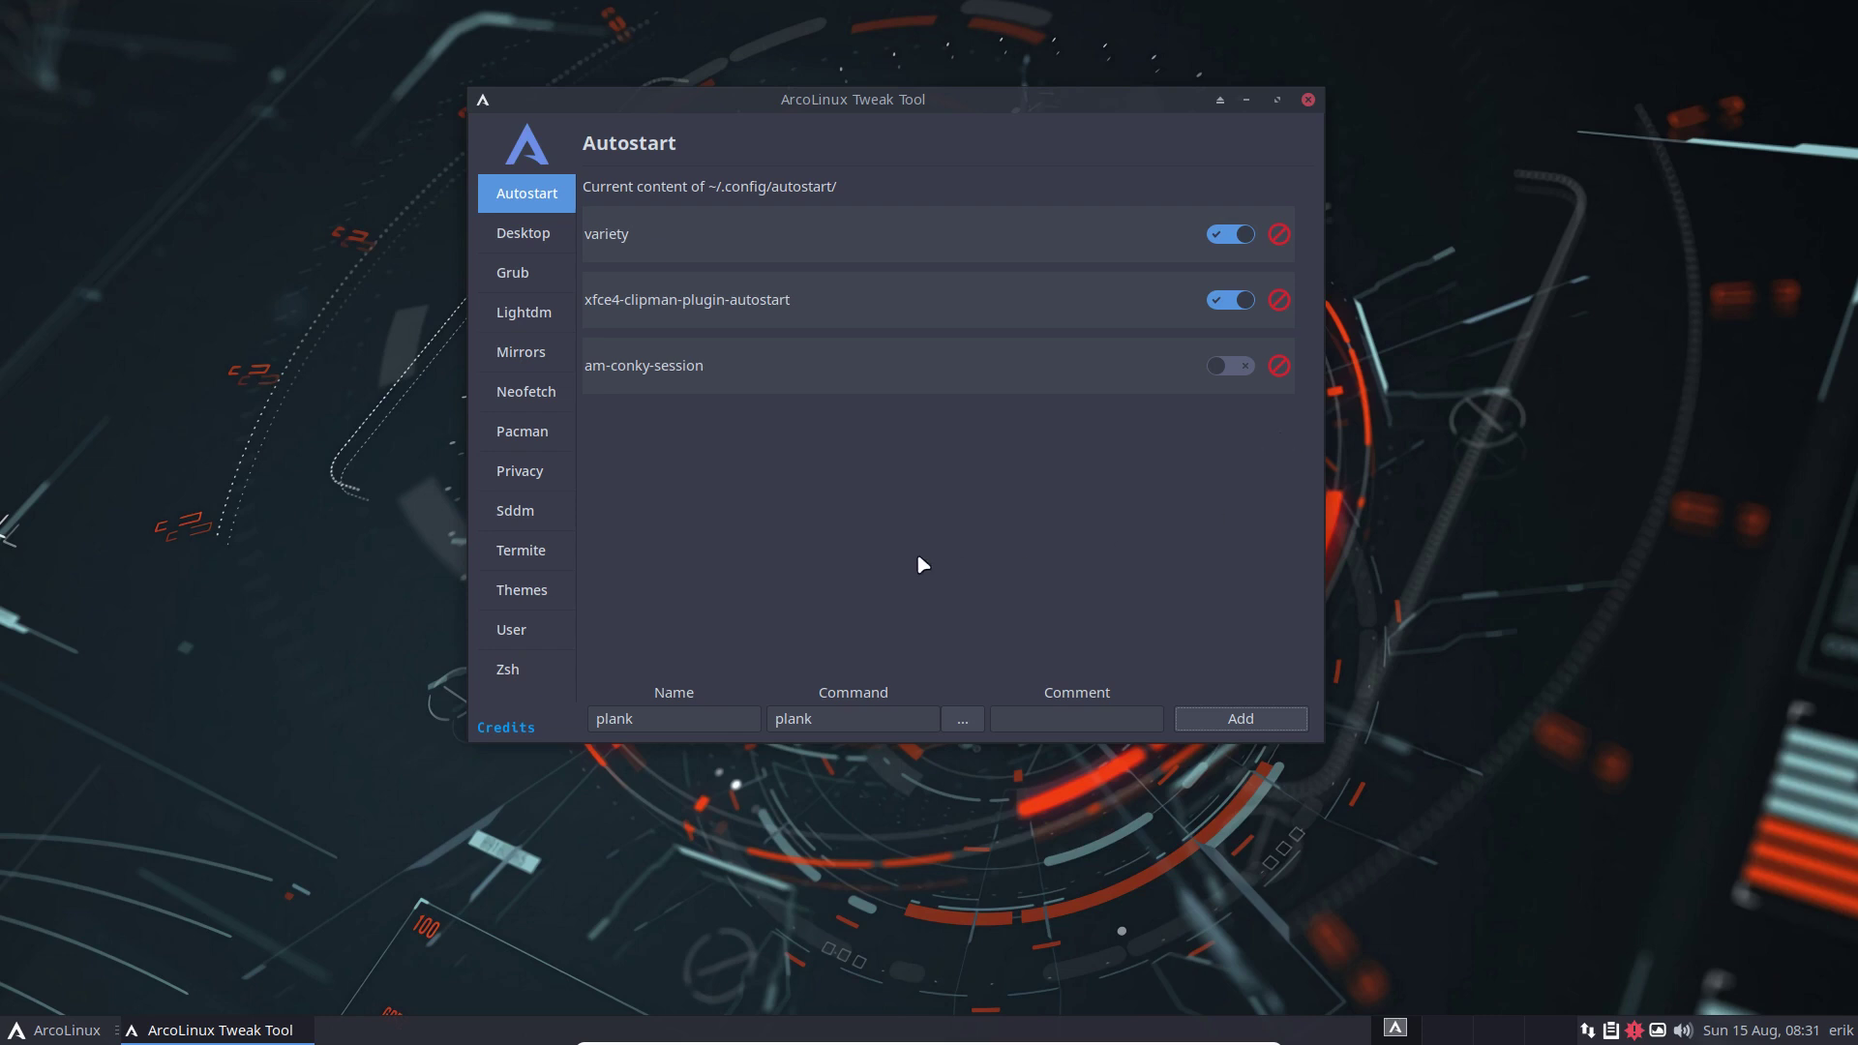
left_click(542, 233)
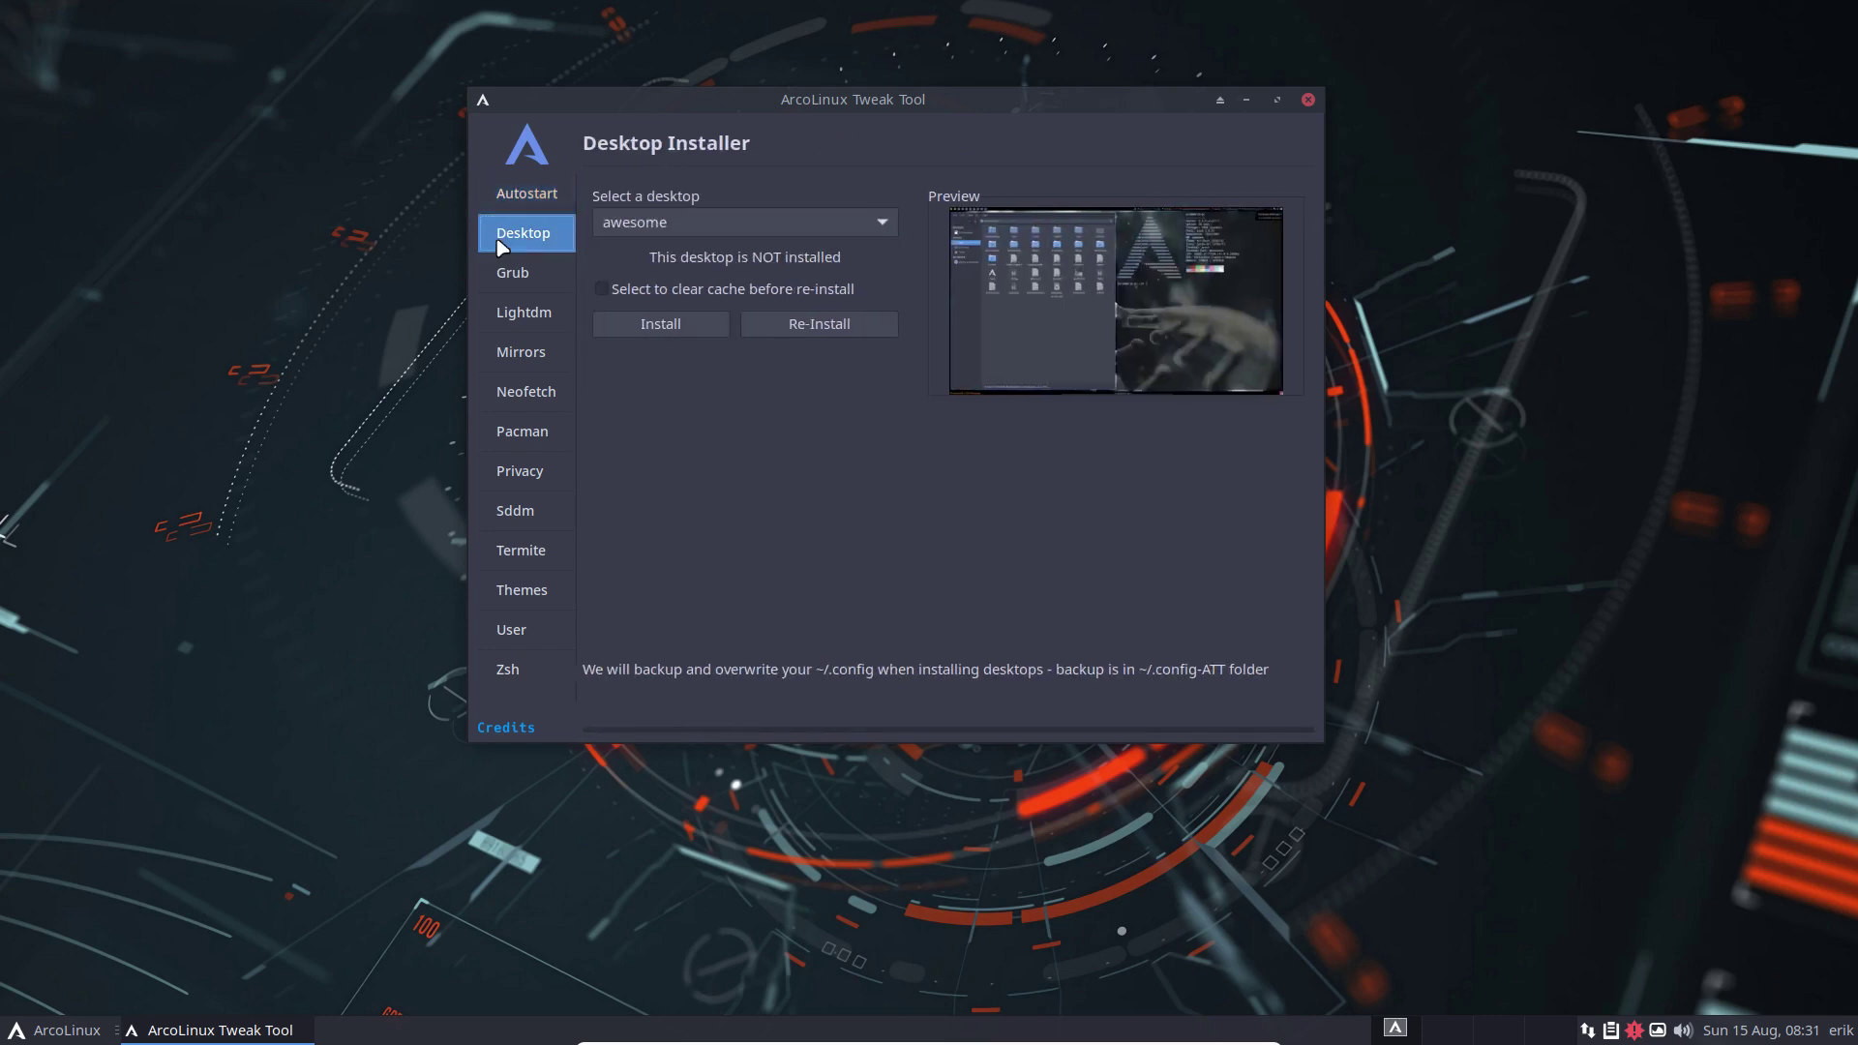
Browse the installable desktops list and check the ISO release with the iso command
left_click(654, 224)
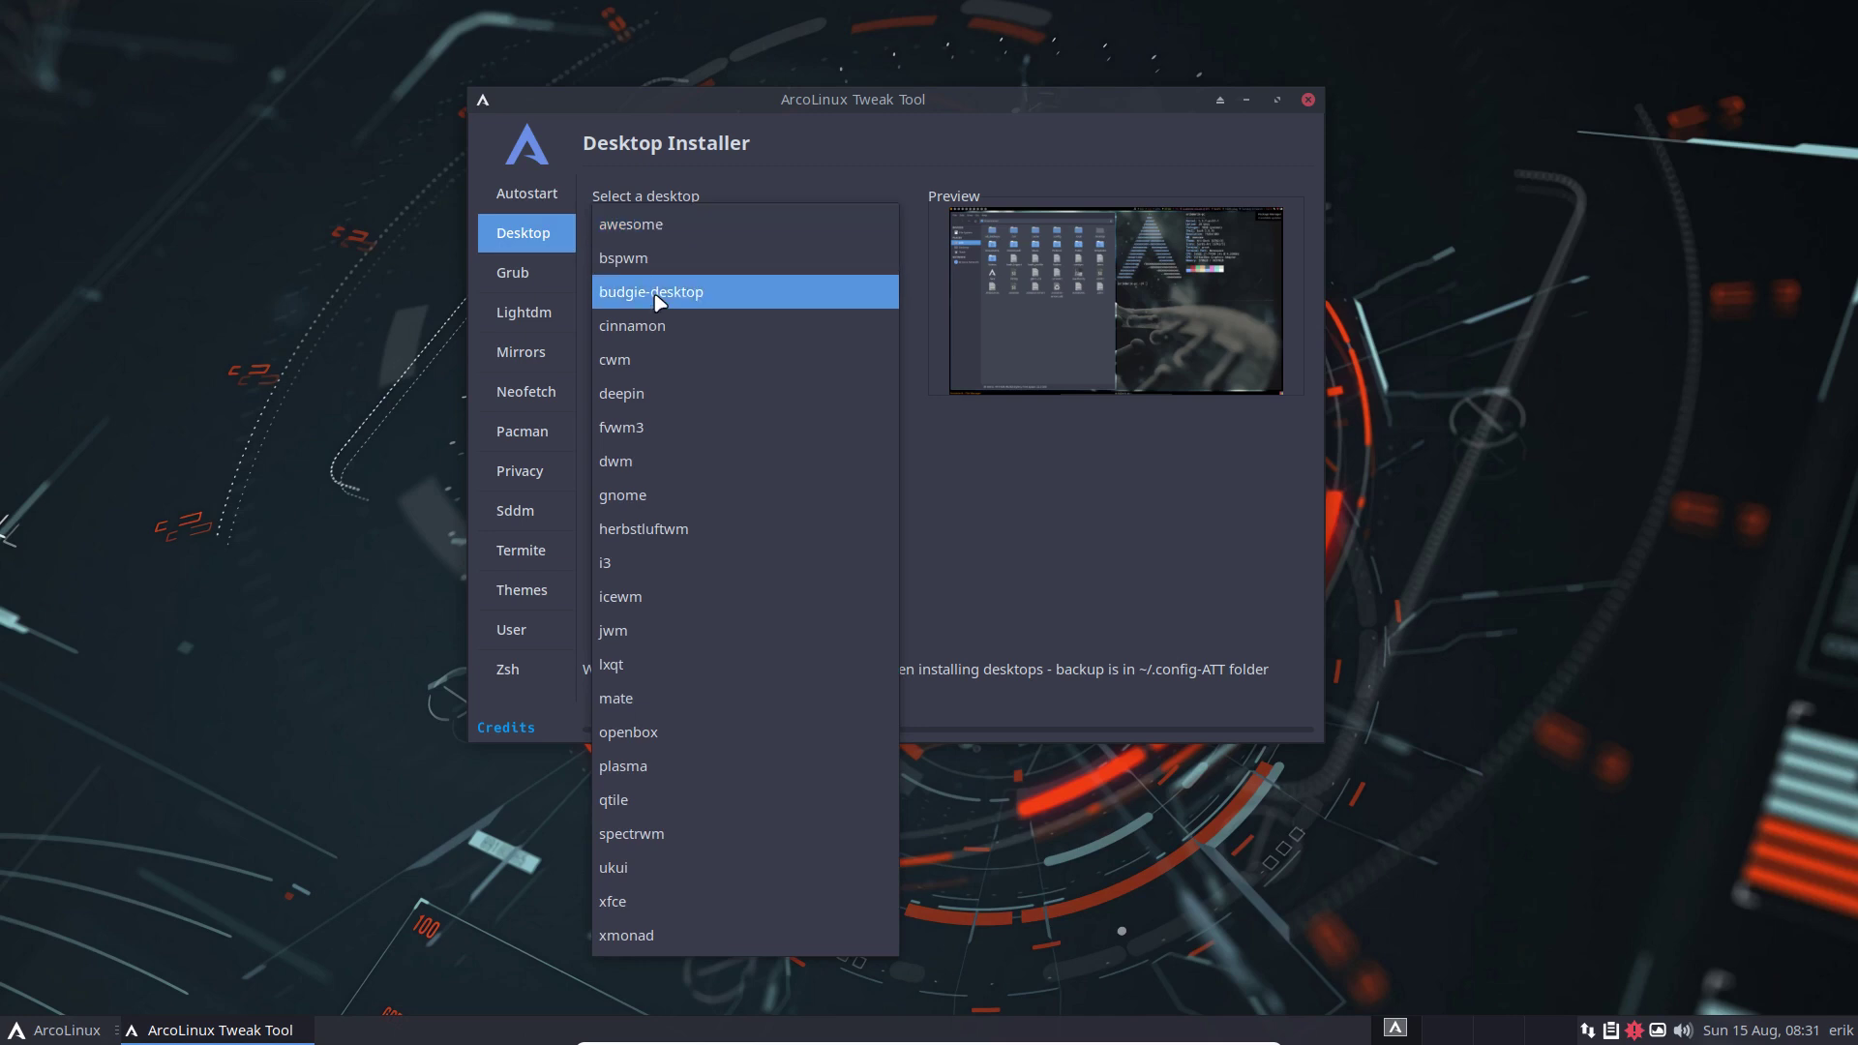
left_click(1012, 484)
key("ctrl+alt+Return")
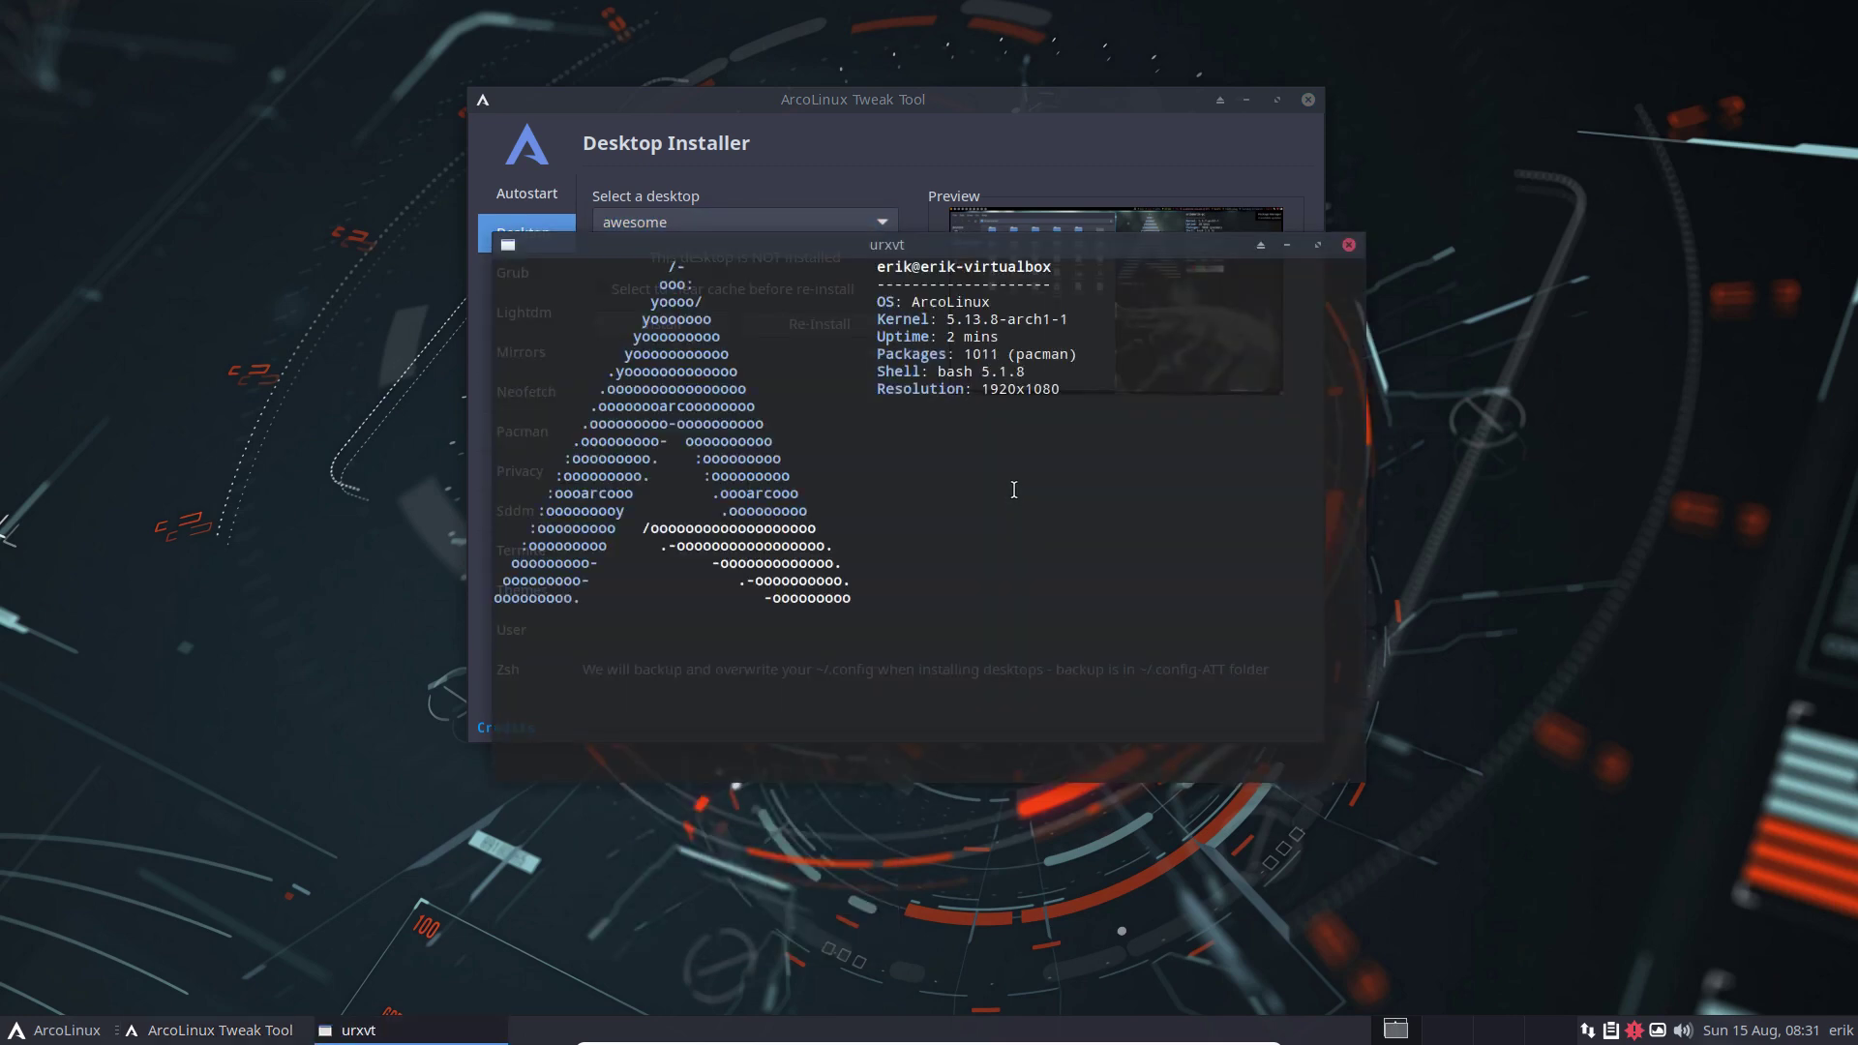
type("iso")
key("Return")
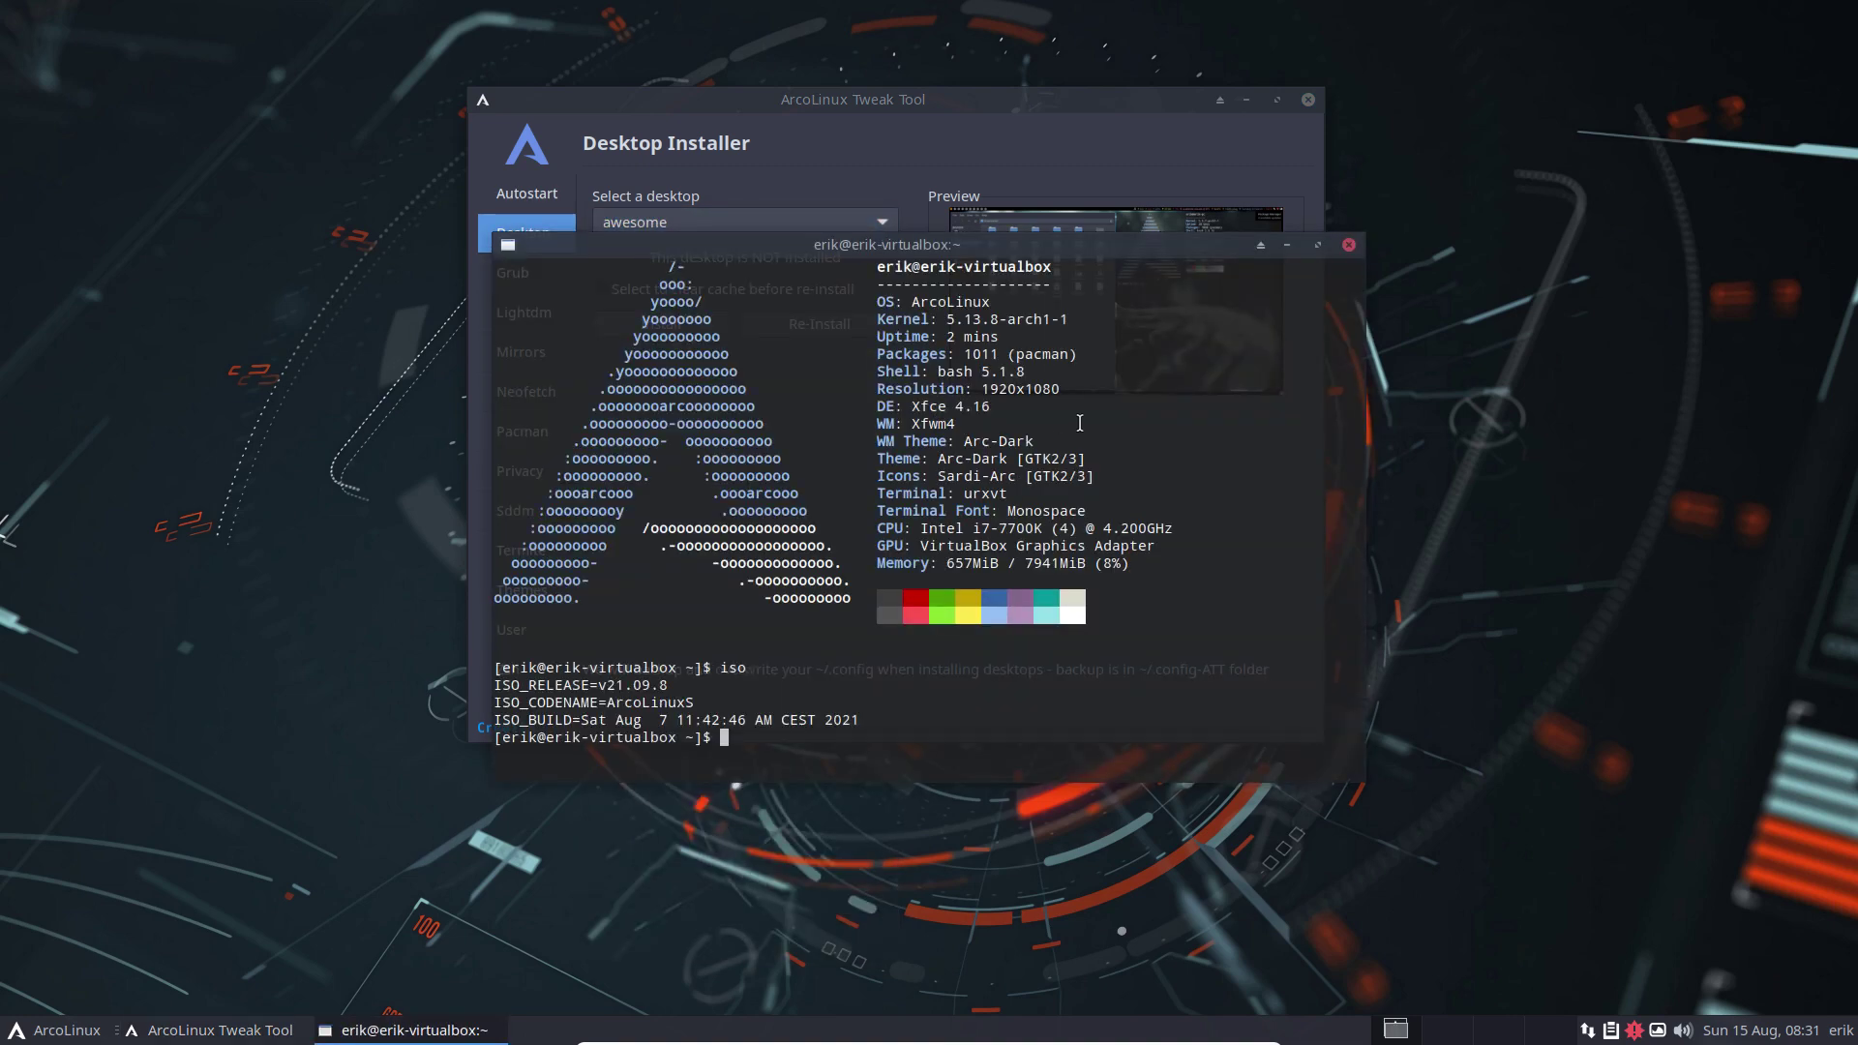
left_click(1352, 245)
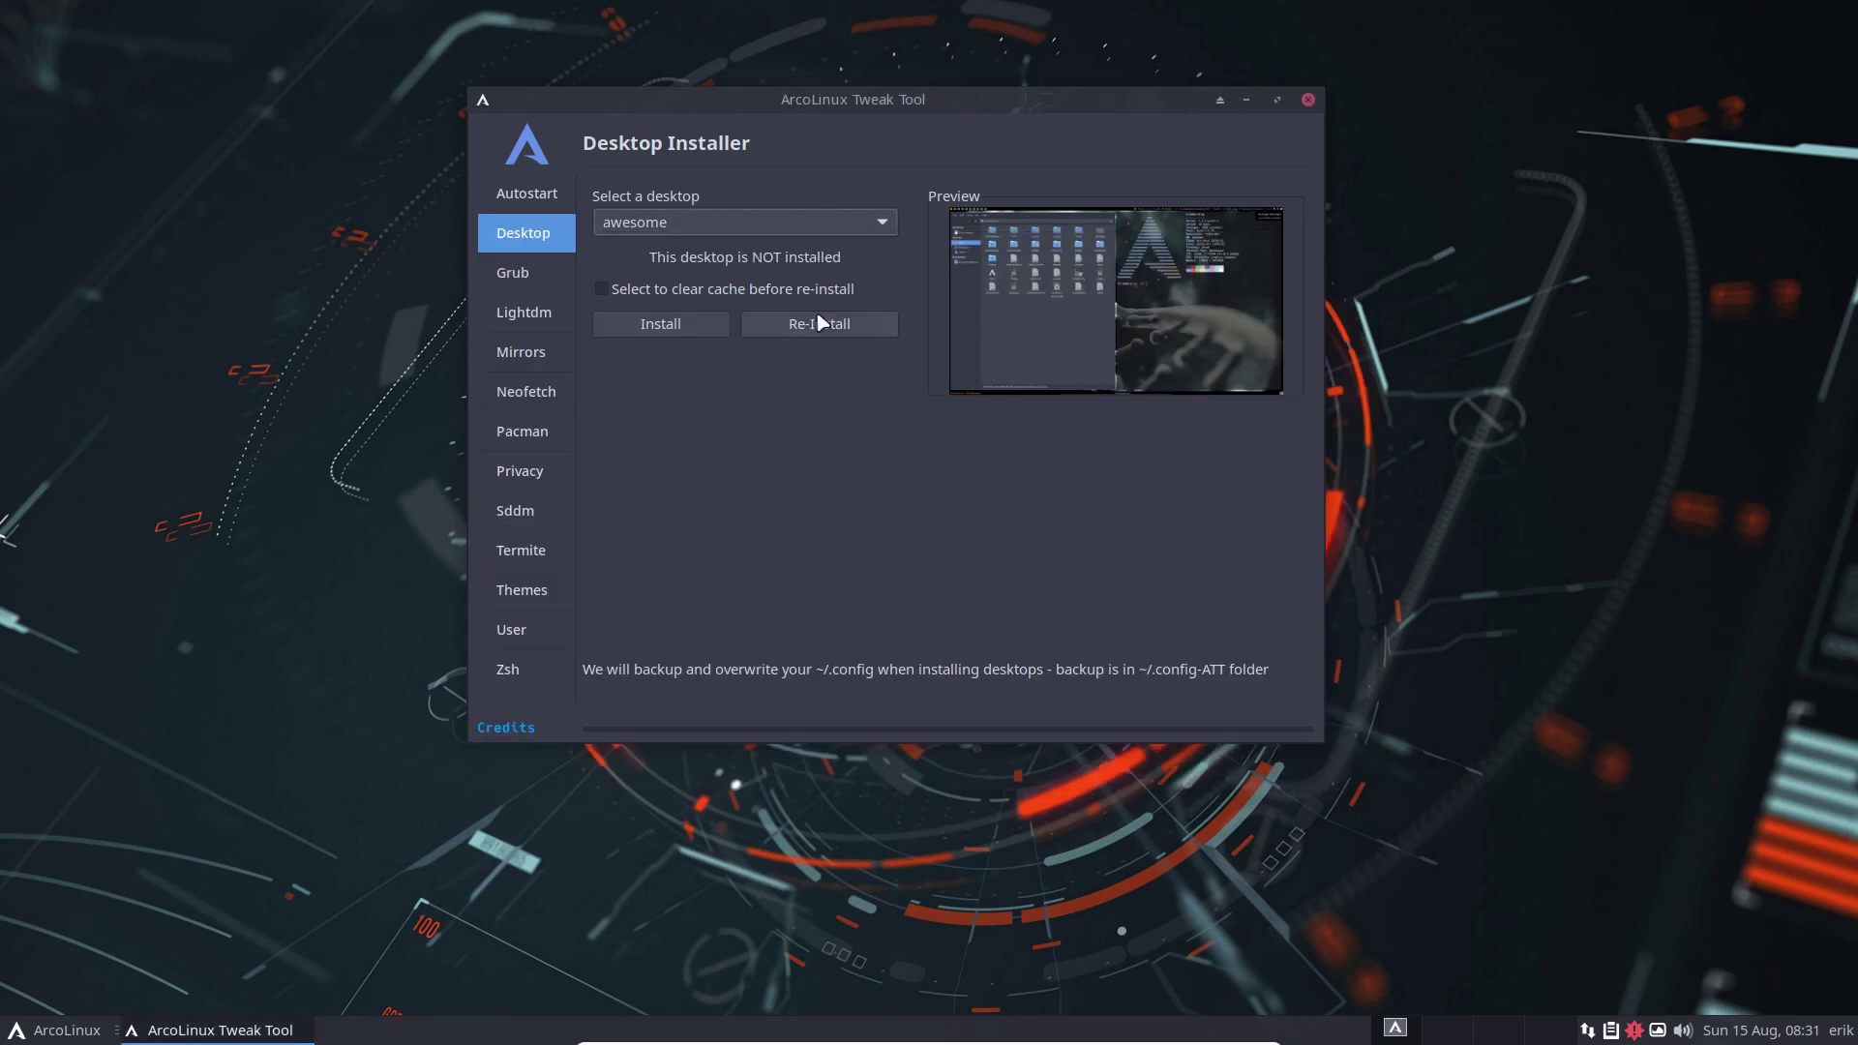
Pick the checkmark Grub wallpaper, then view the Lightdm and Mirrorlist pages
left_click(543, 278)
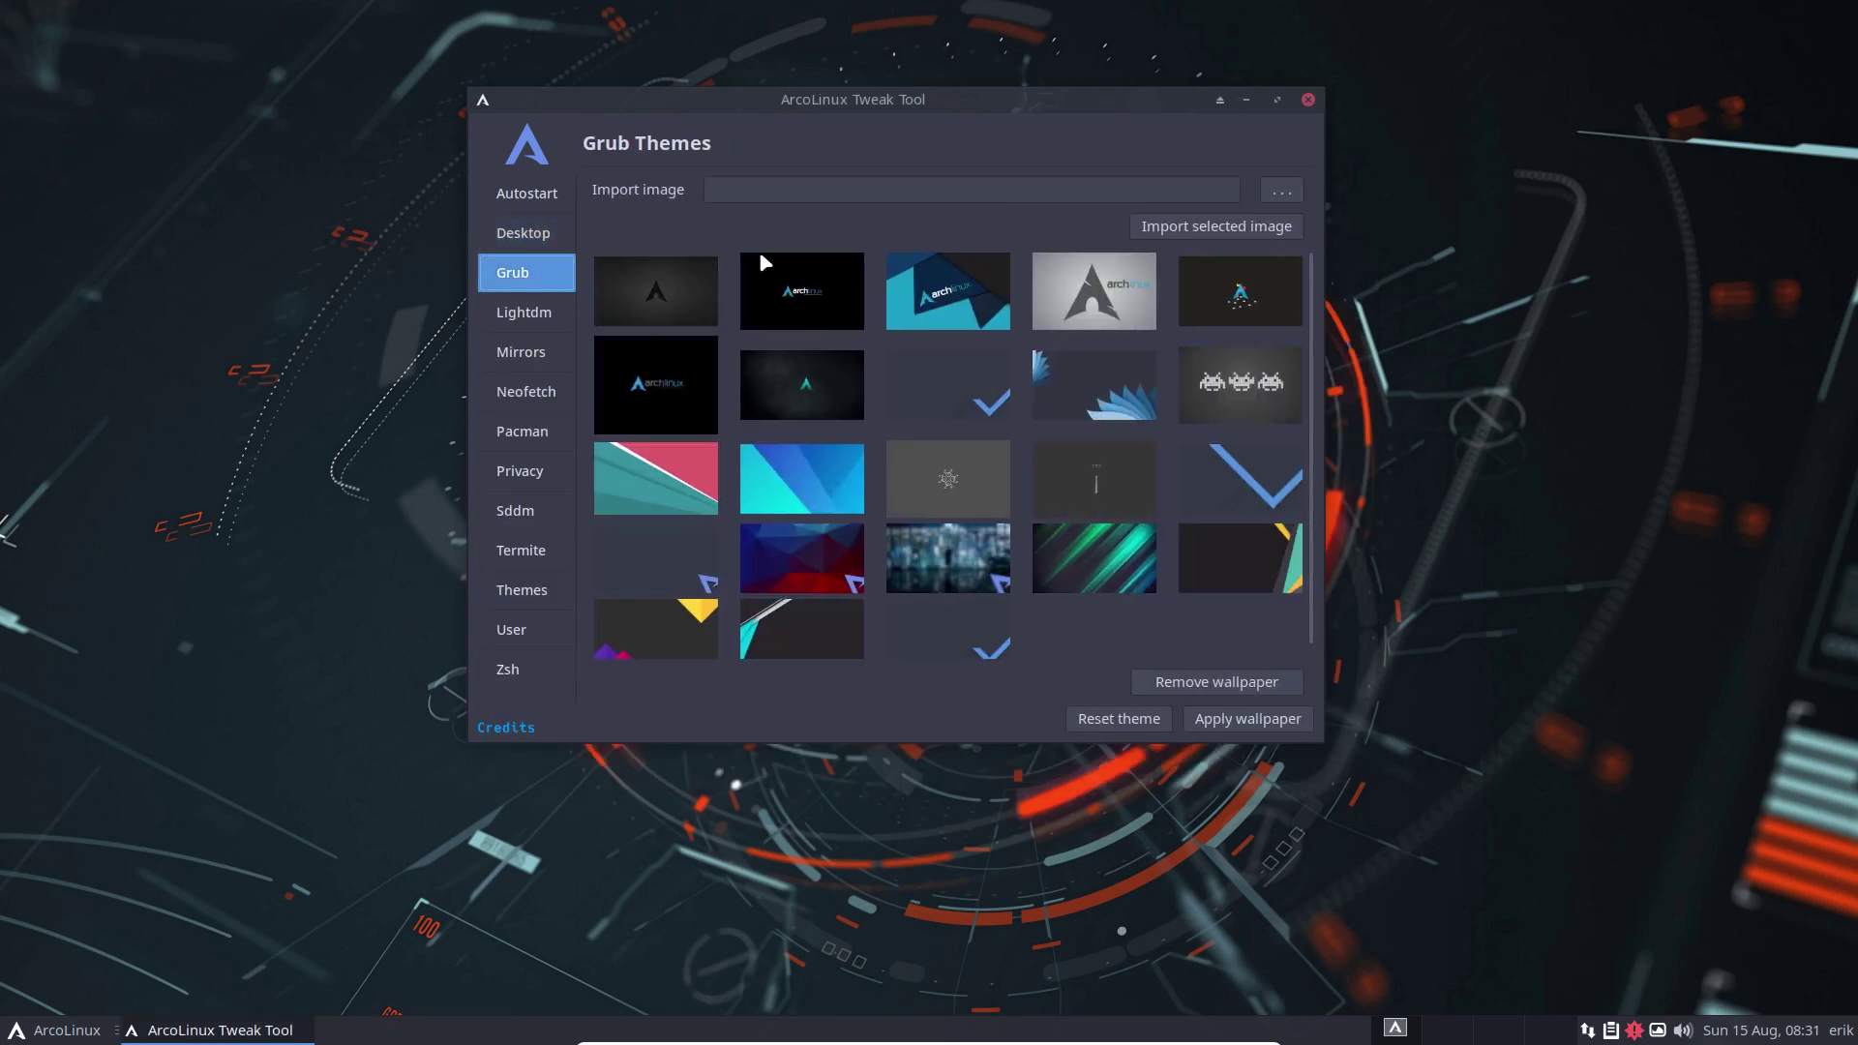
left_click(981, 370)
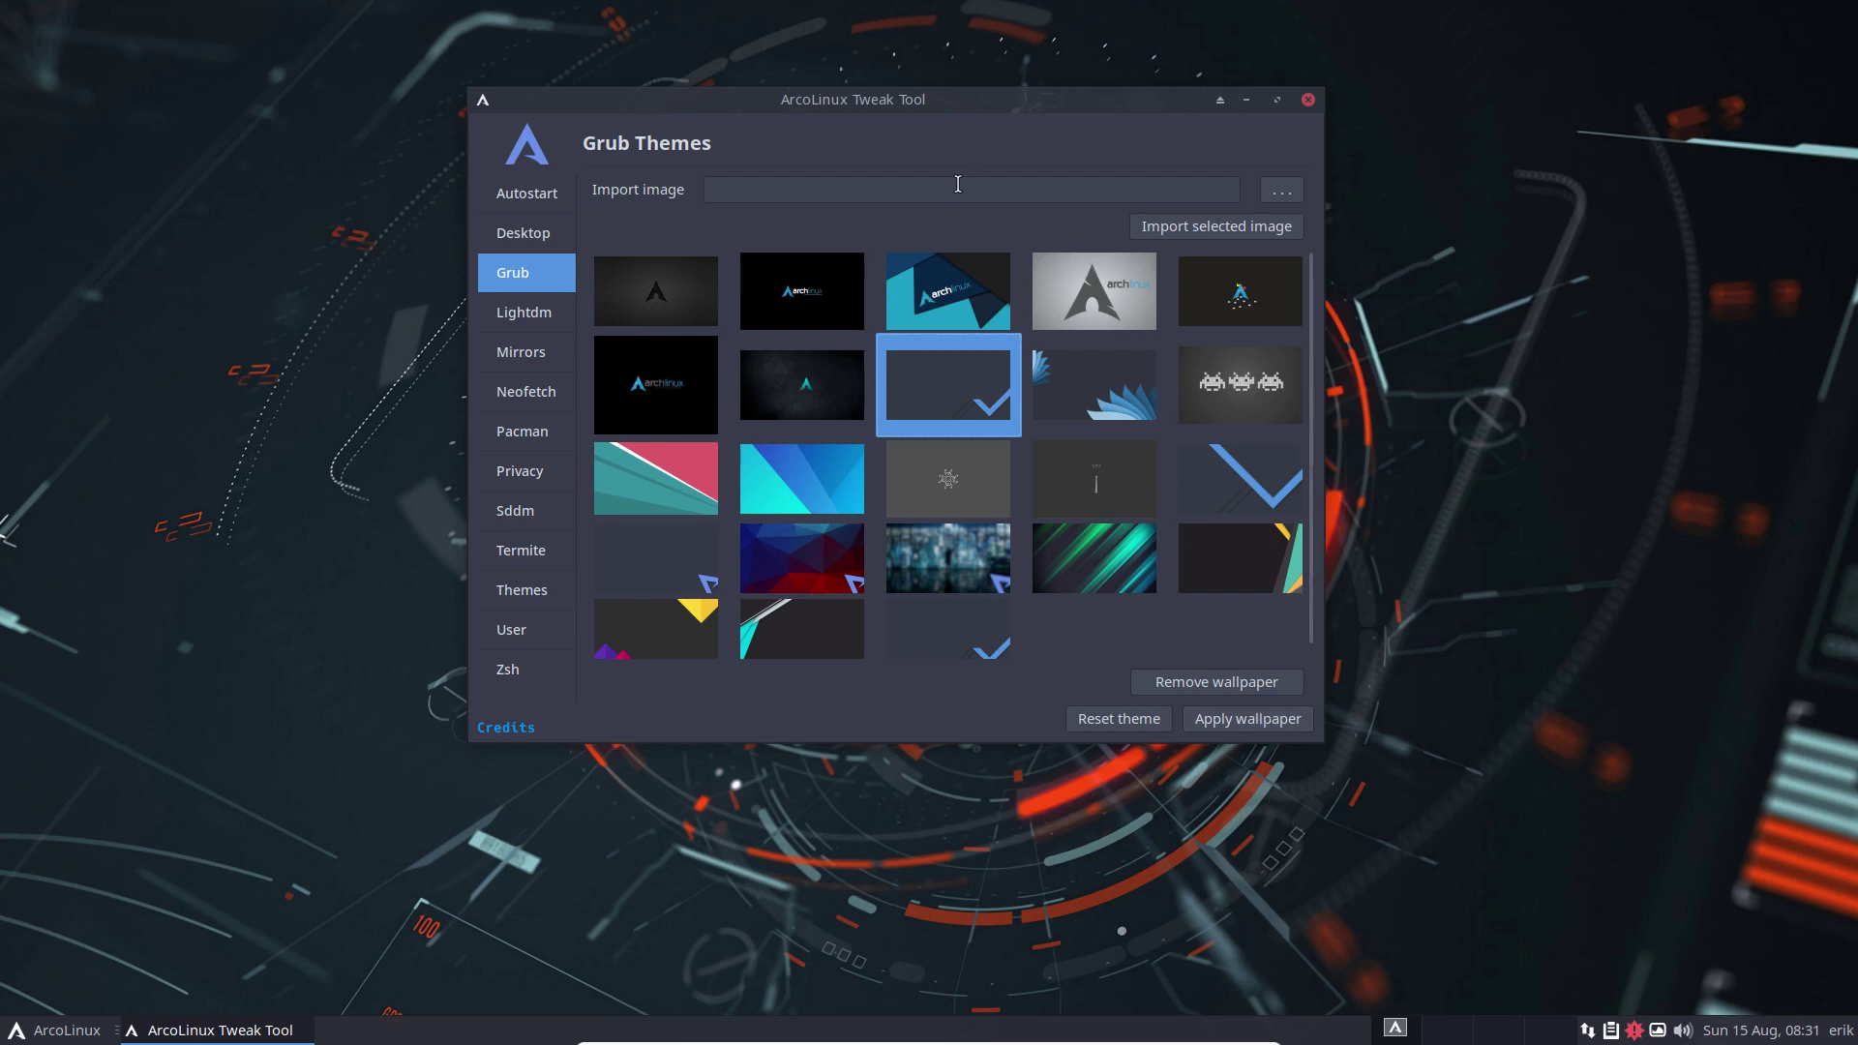
left_click(522, 320)
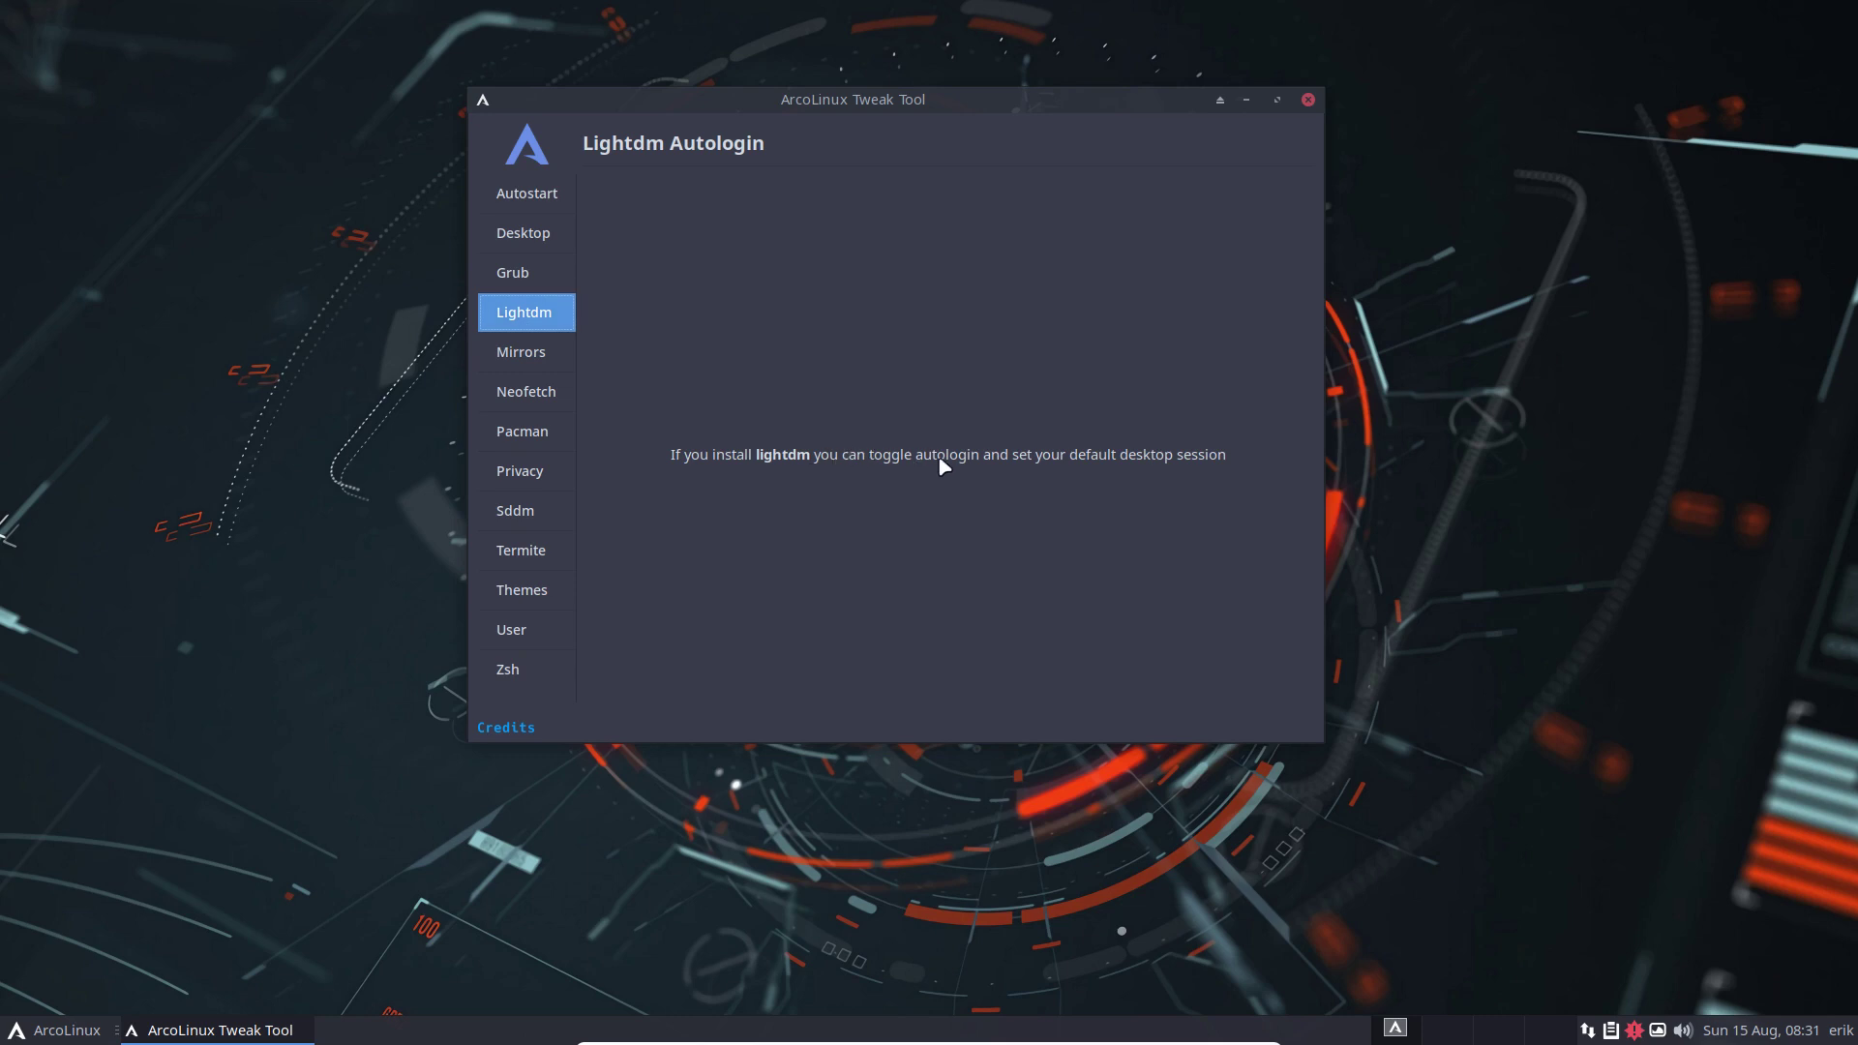
left_click(548, 351)
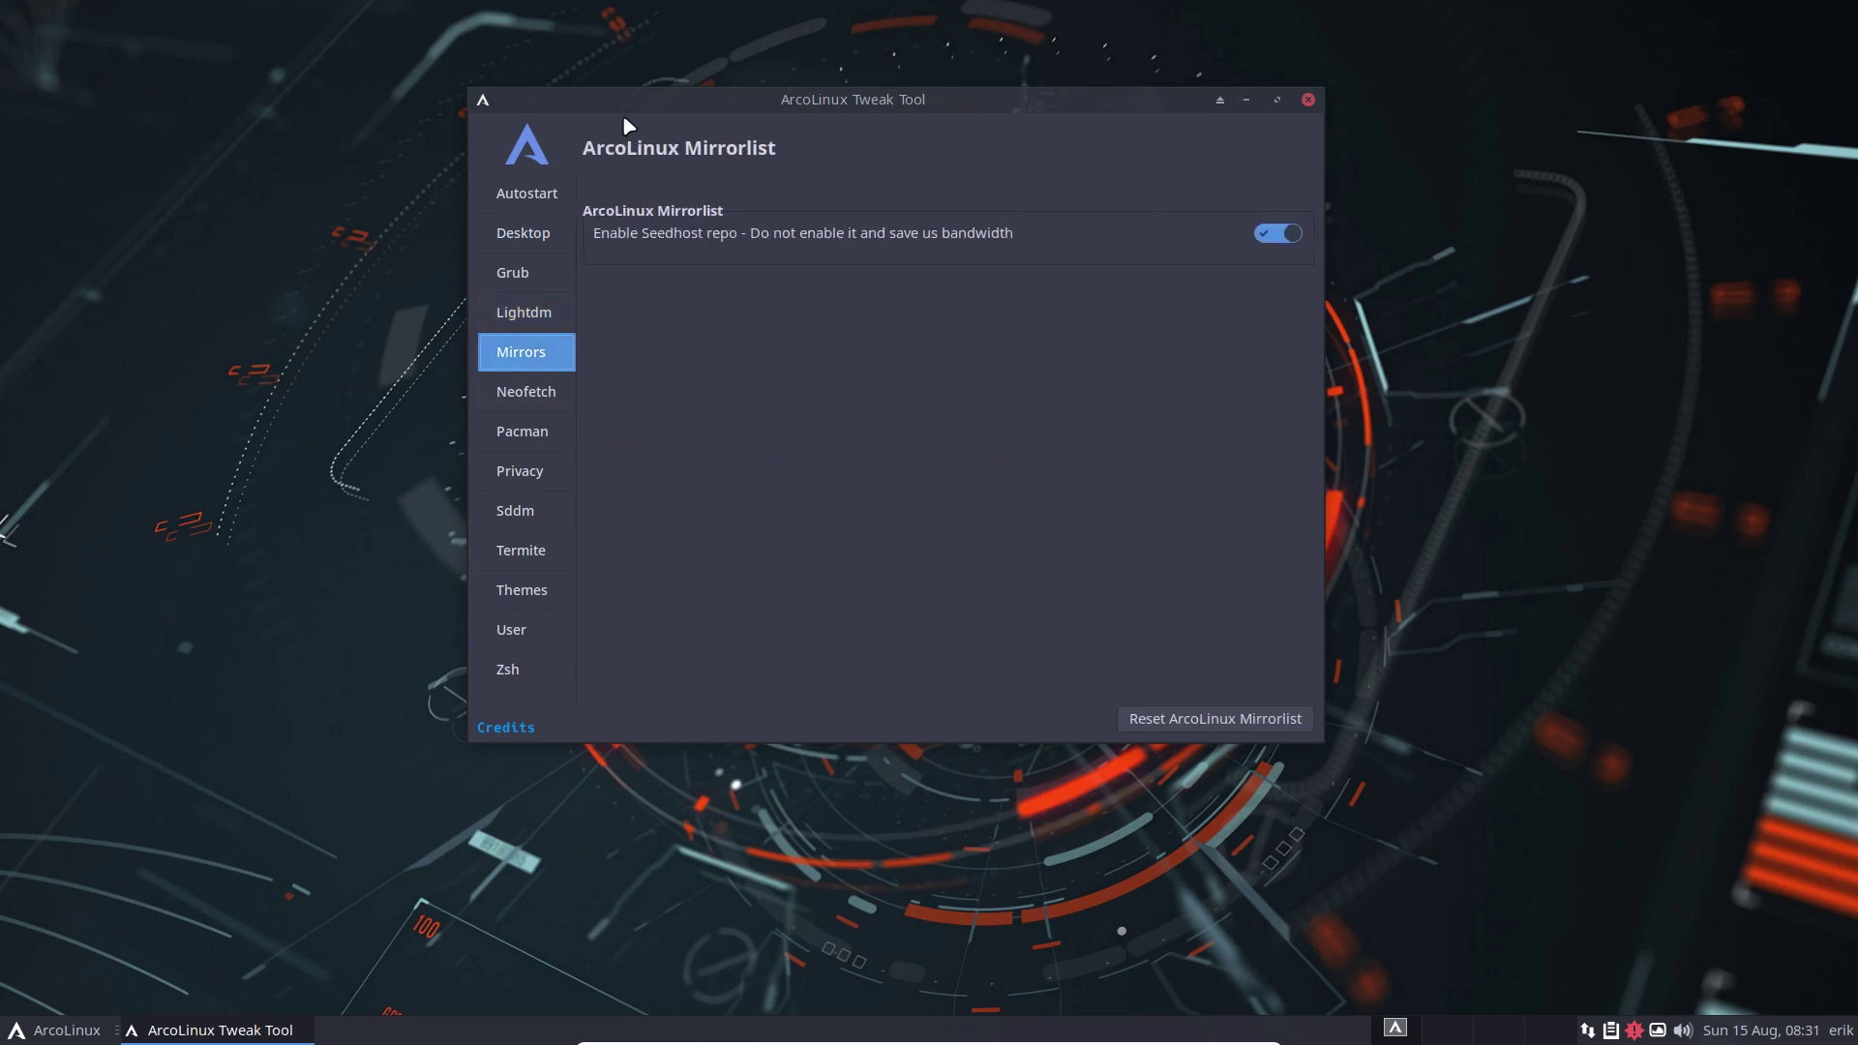
Drag the Tweak Tool window to the top-left corner of the screen
left_click_drag(739, 101, 316, 27)
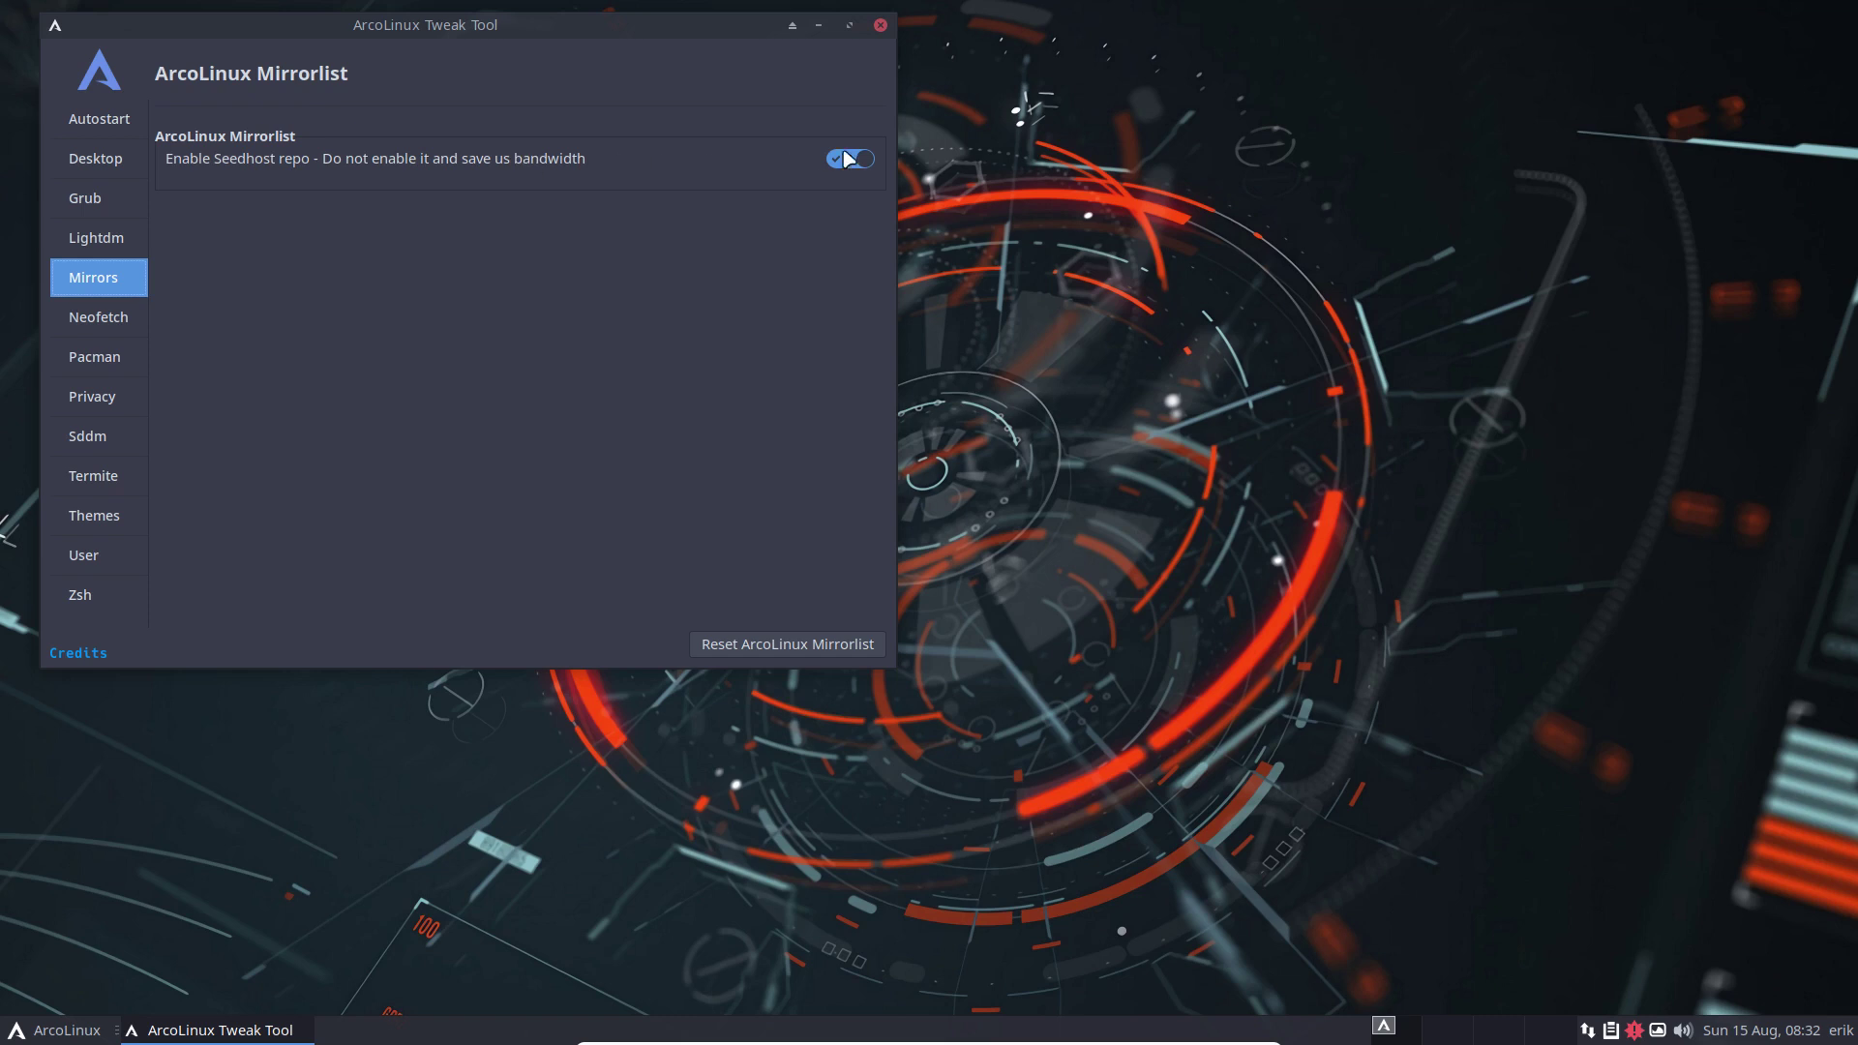
Run update in a new terminal and confirm upgrading the 49 pending packages
left_click(1166, 396)
key("ctrl+alt+t")
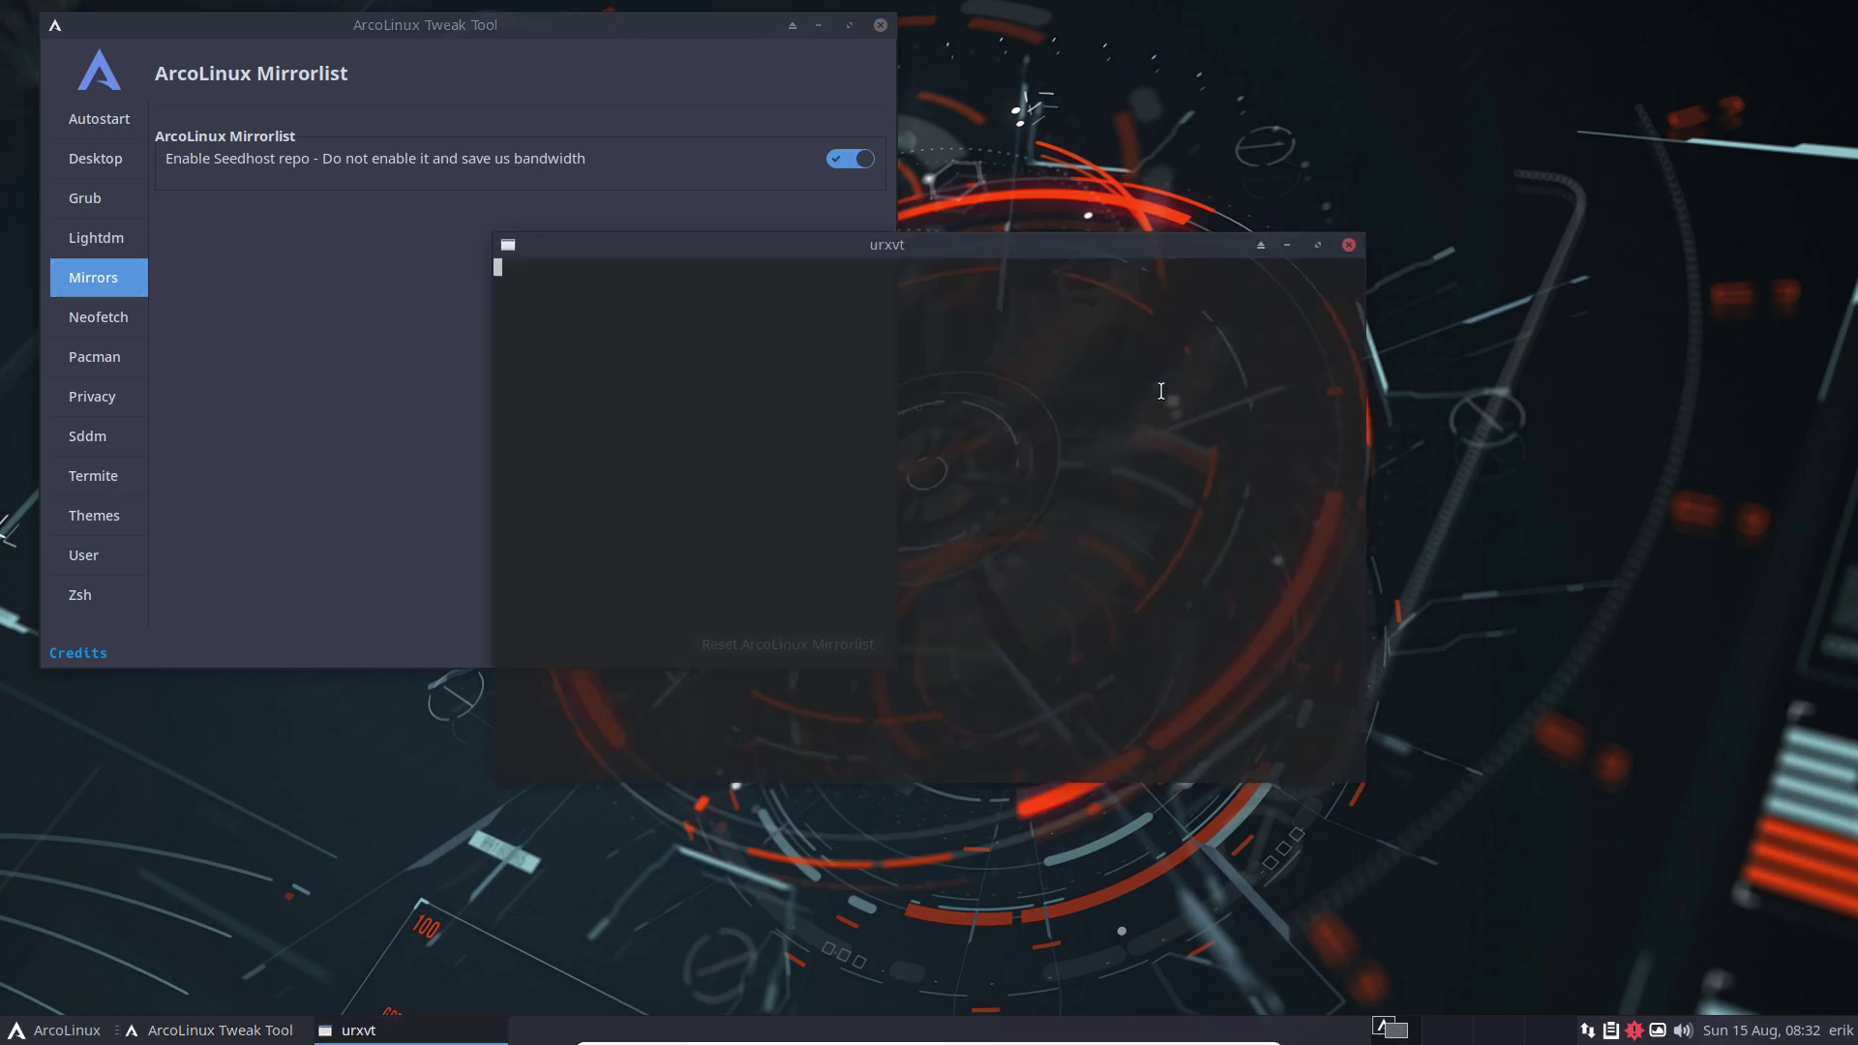
type("narco")
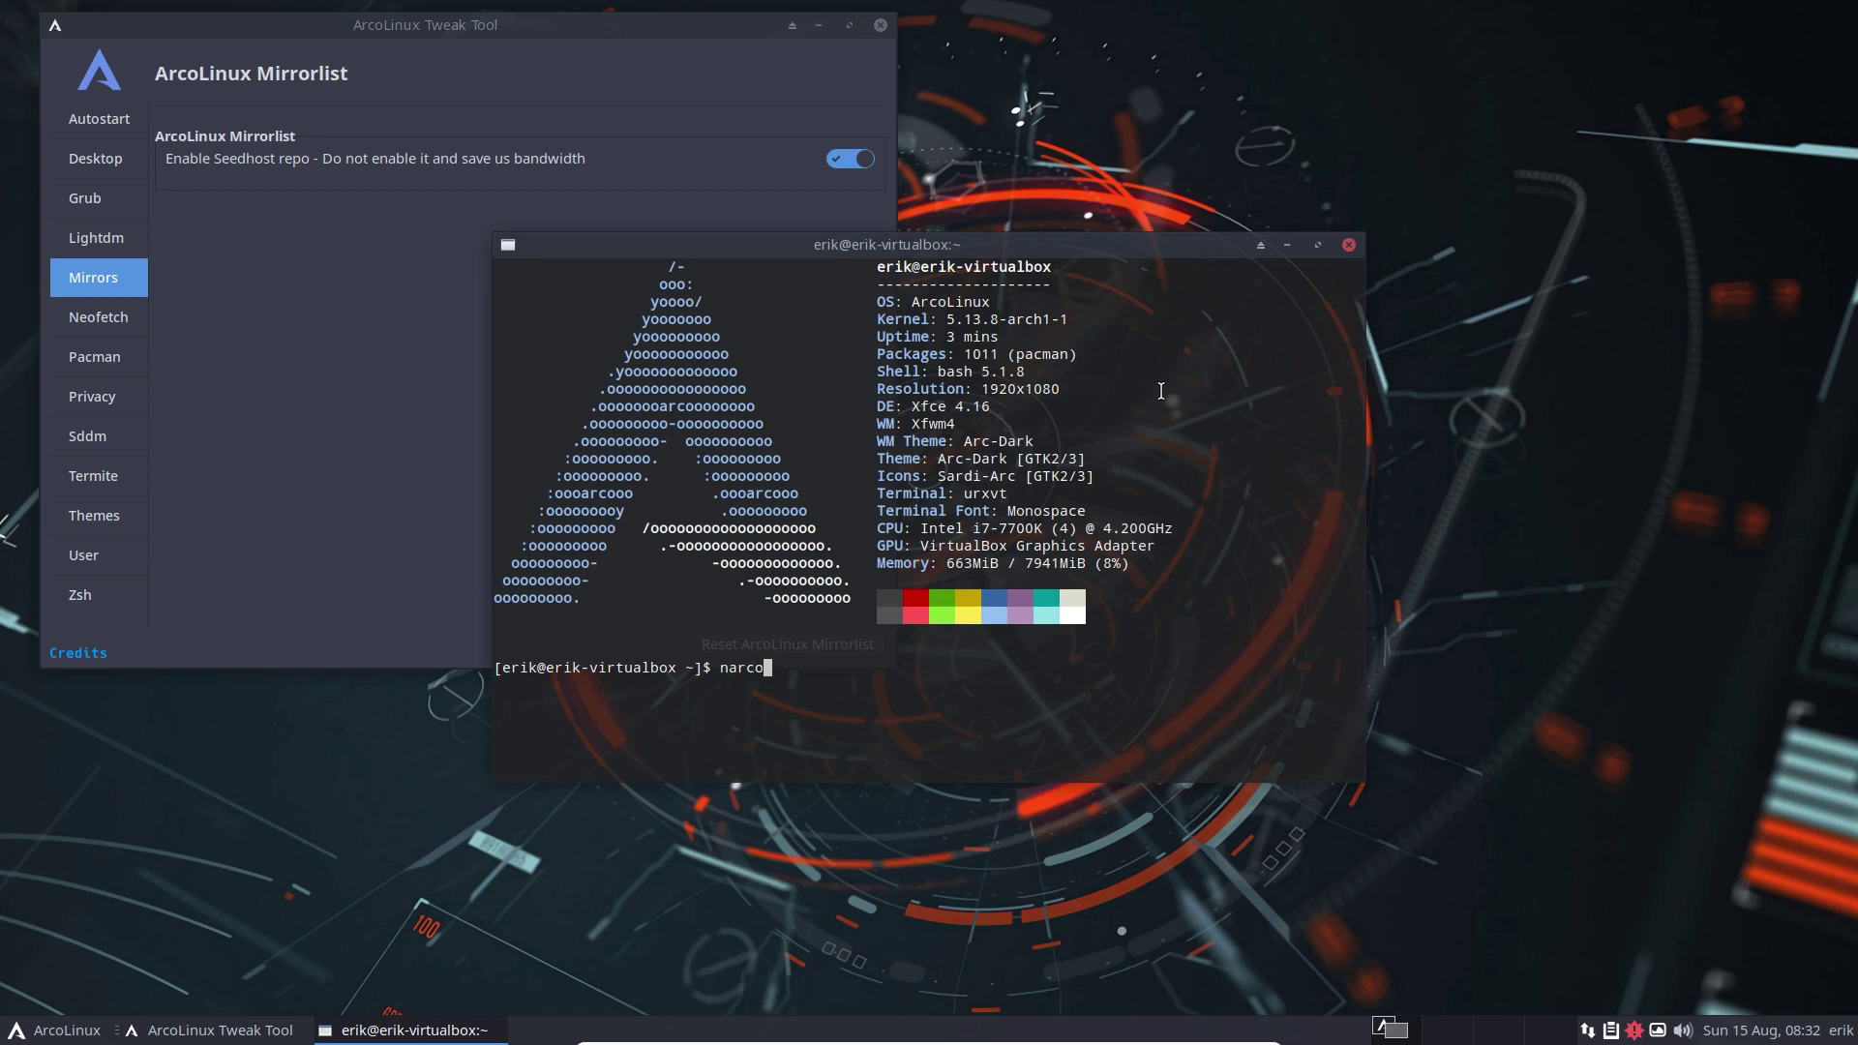
key("BackSpace")
key("BackSpace")
key("BackSpace")
key("BackSpace")
key("BackSpace")
type("update")
key("Return")
key("Return")
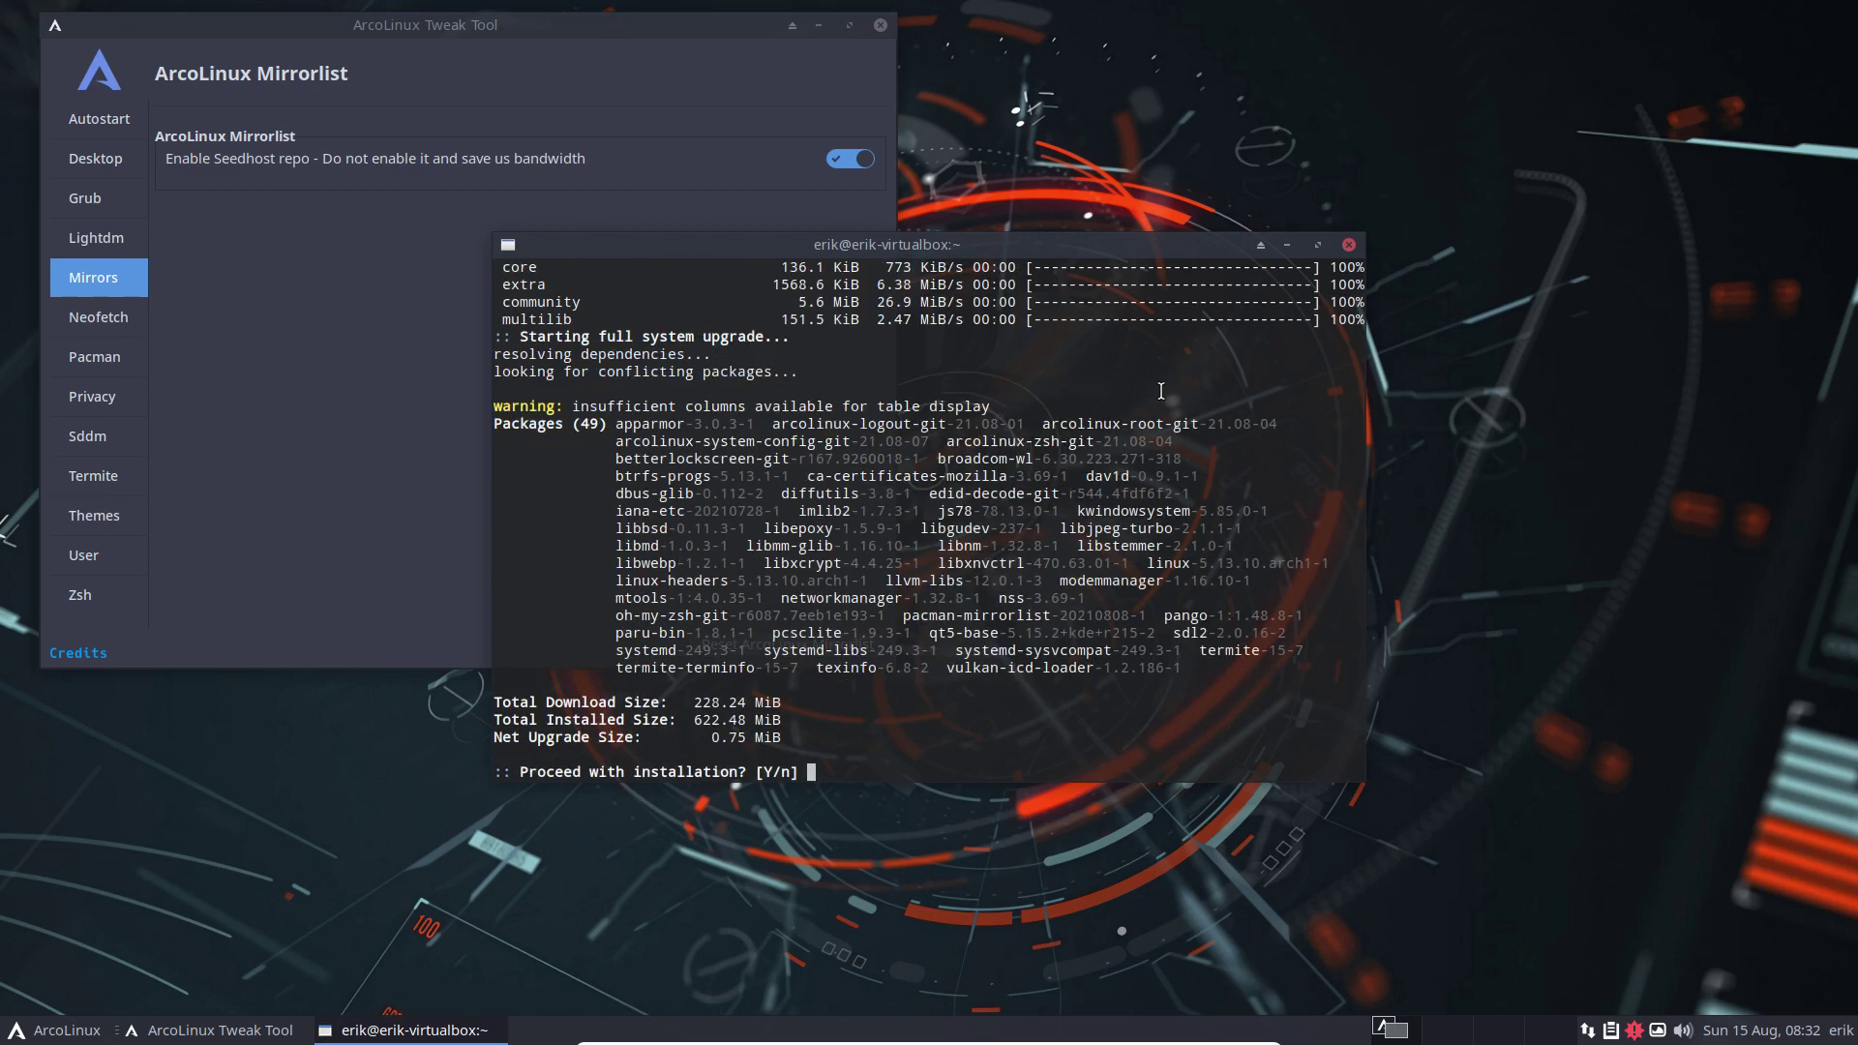
key("Return")
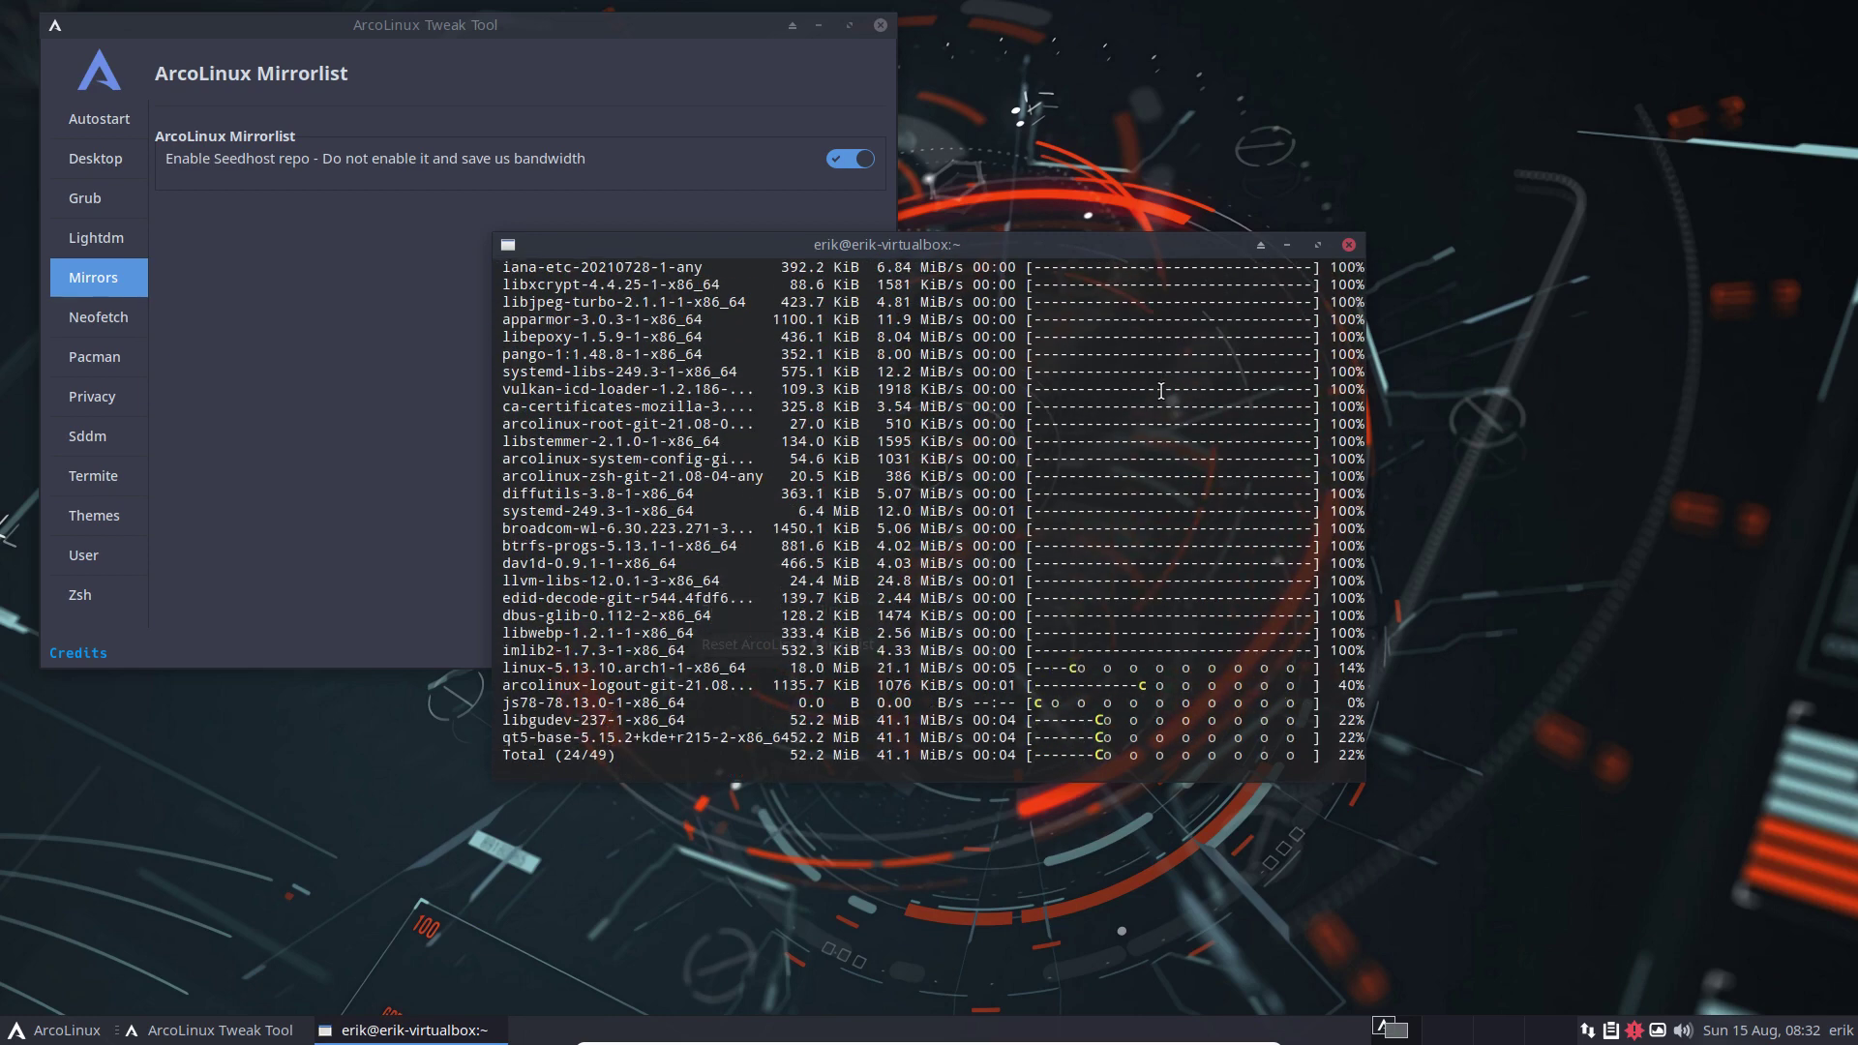
left_click_drag(1090, 243, 1581, 89)
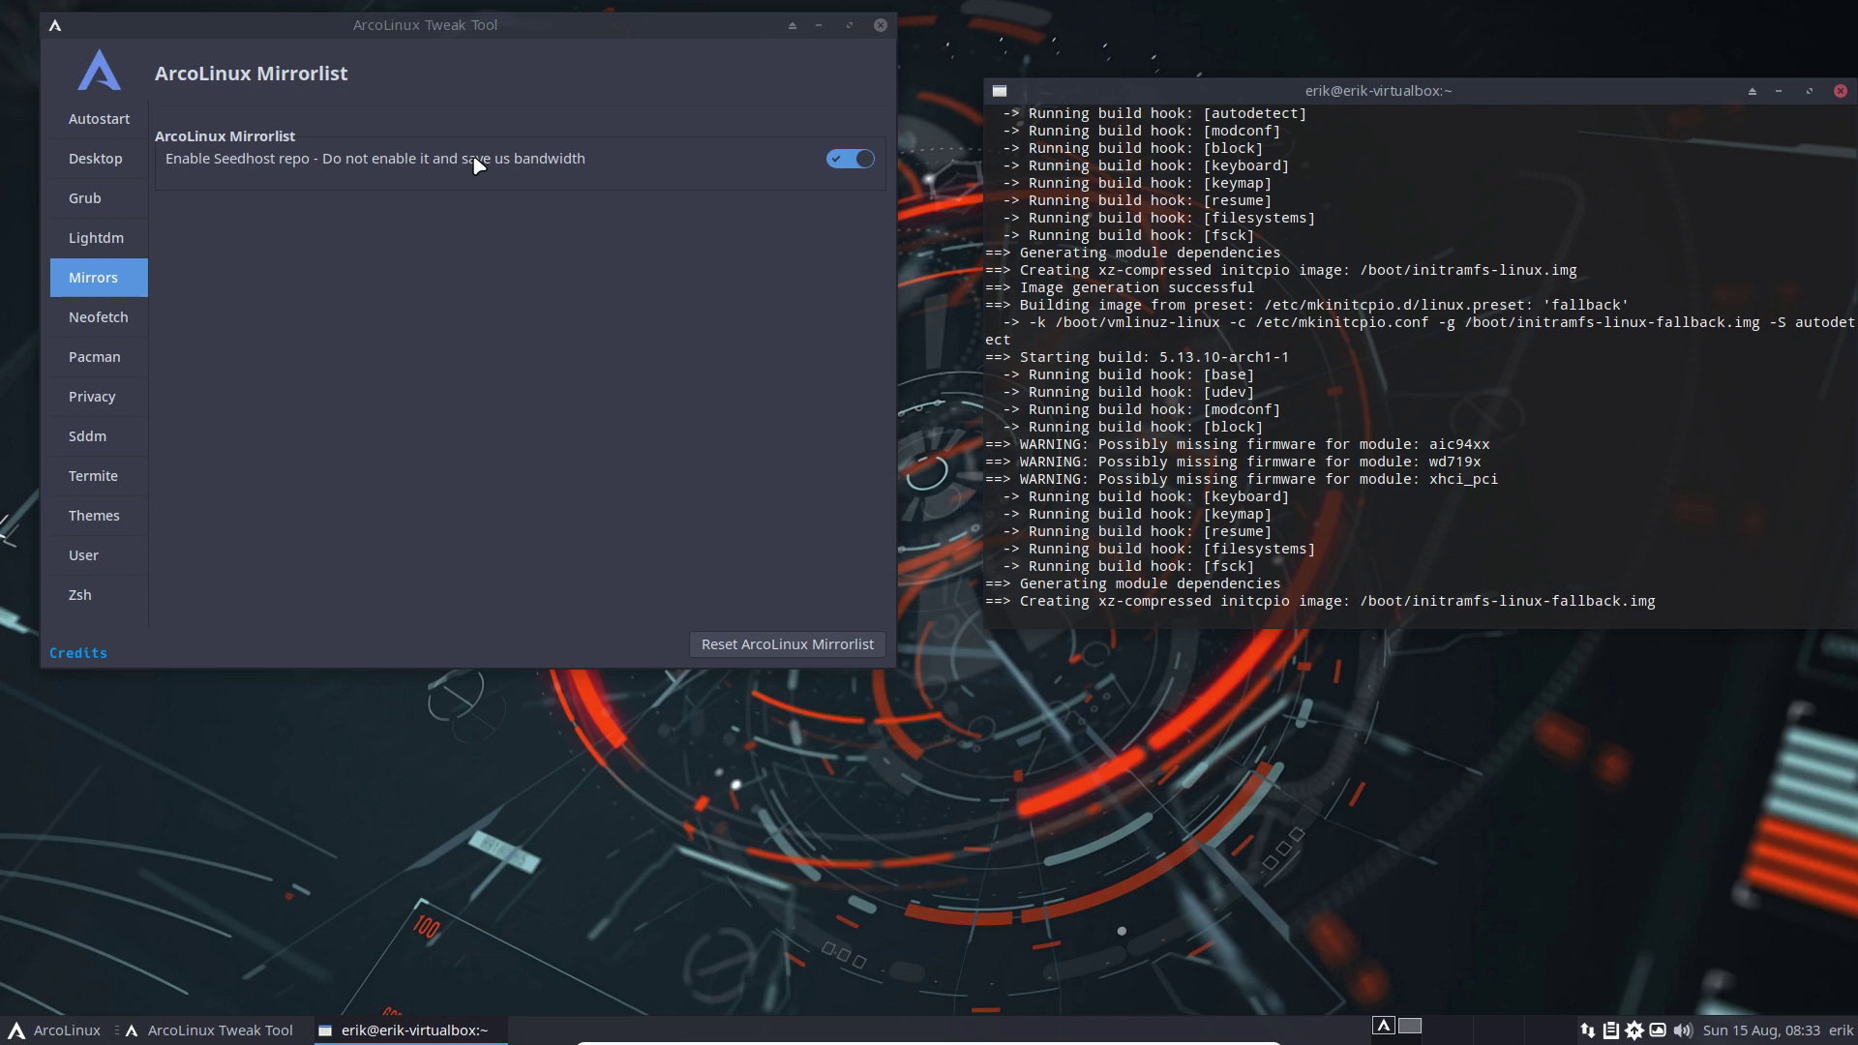
Install firefox via sudo pacman -S in the F12 drop-down terminal, then launch Firefox
key("ctrl+alt+f")
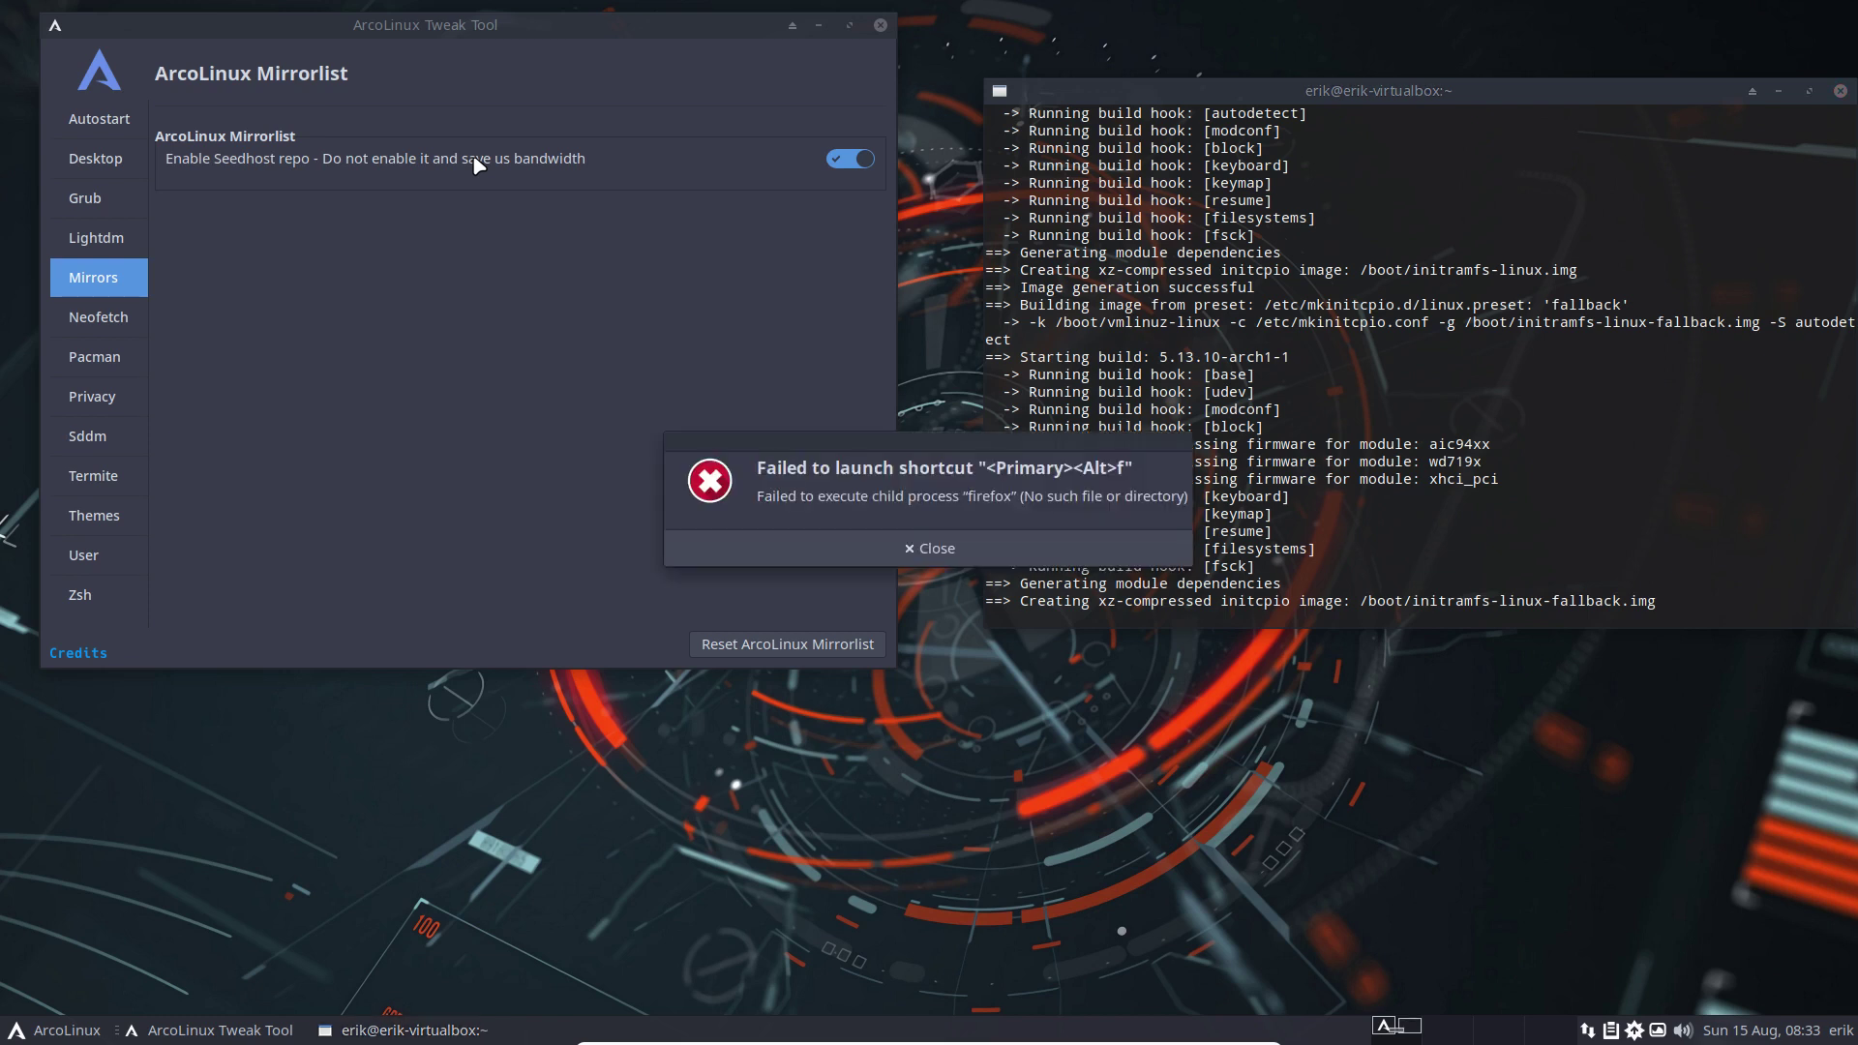
left_click(997, 553)
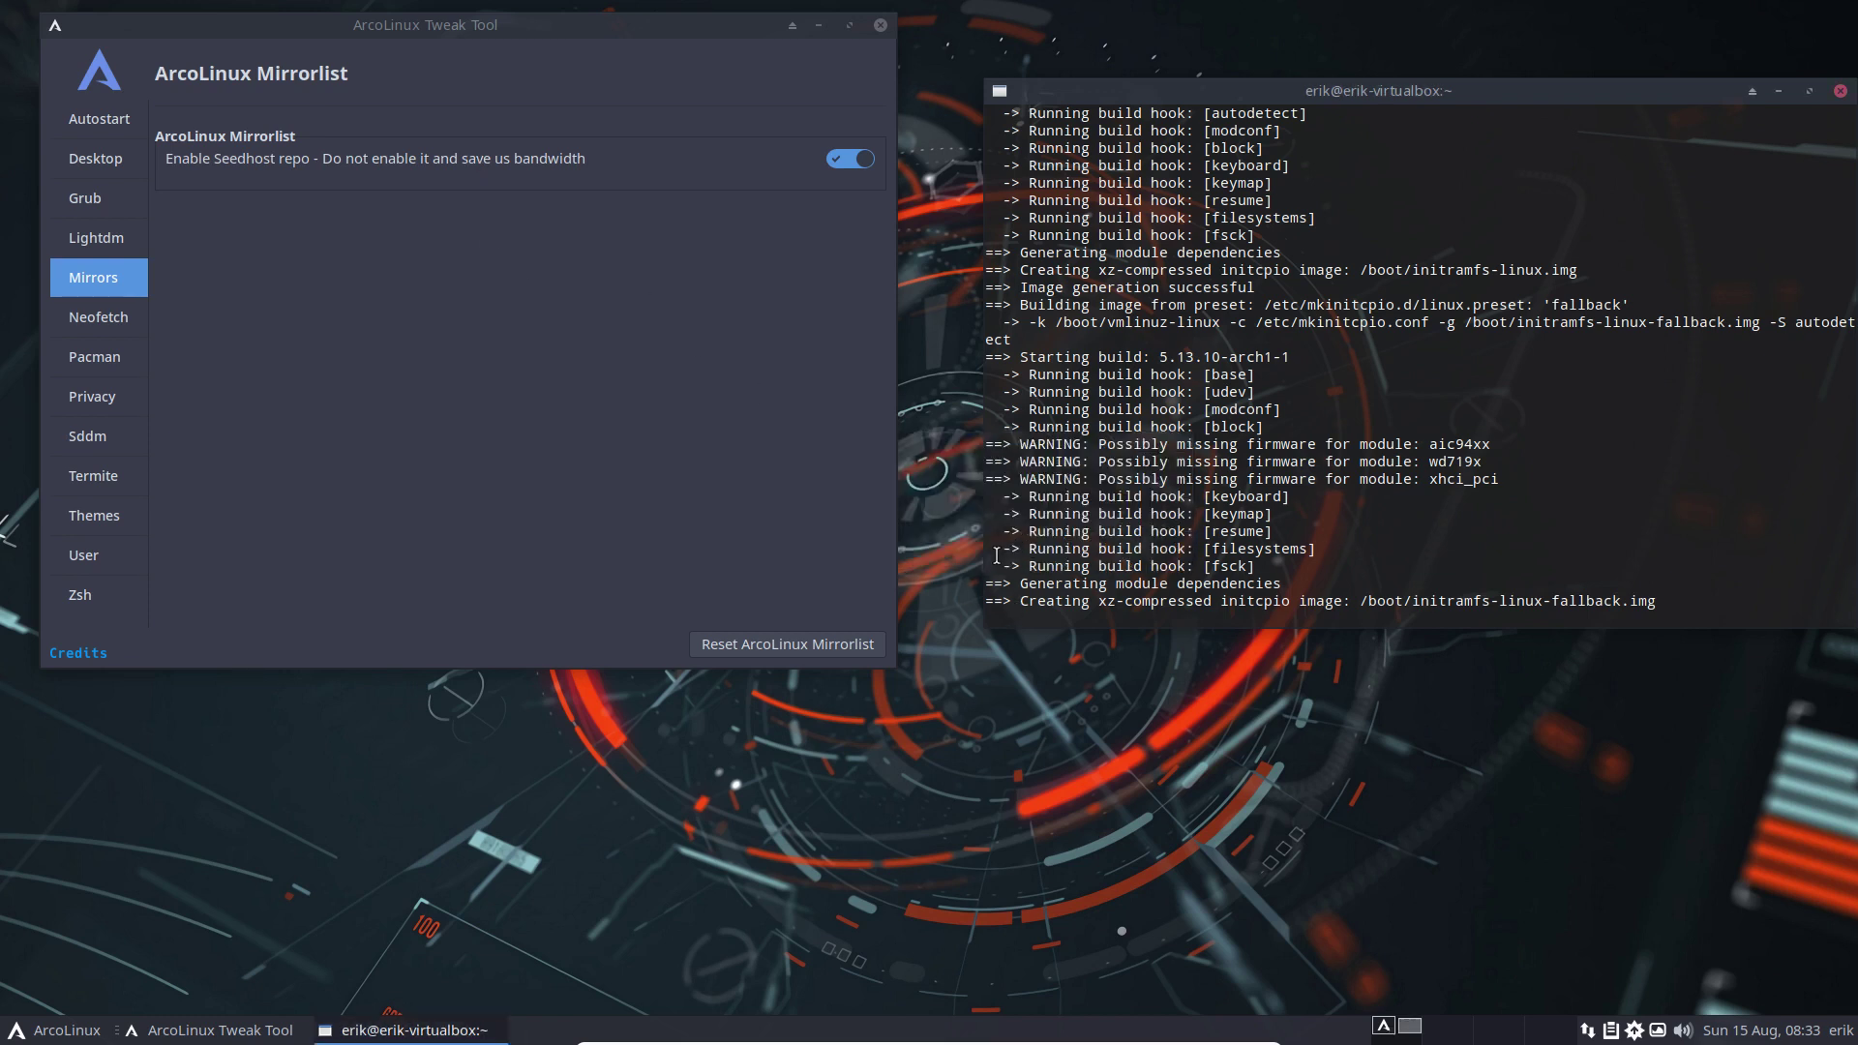
key("F12")
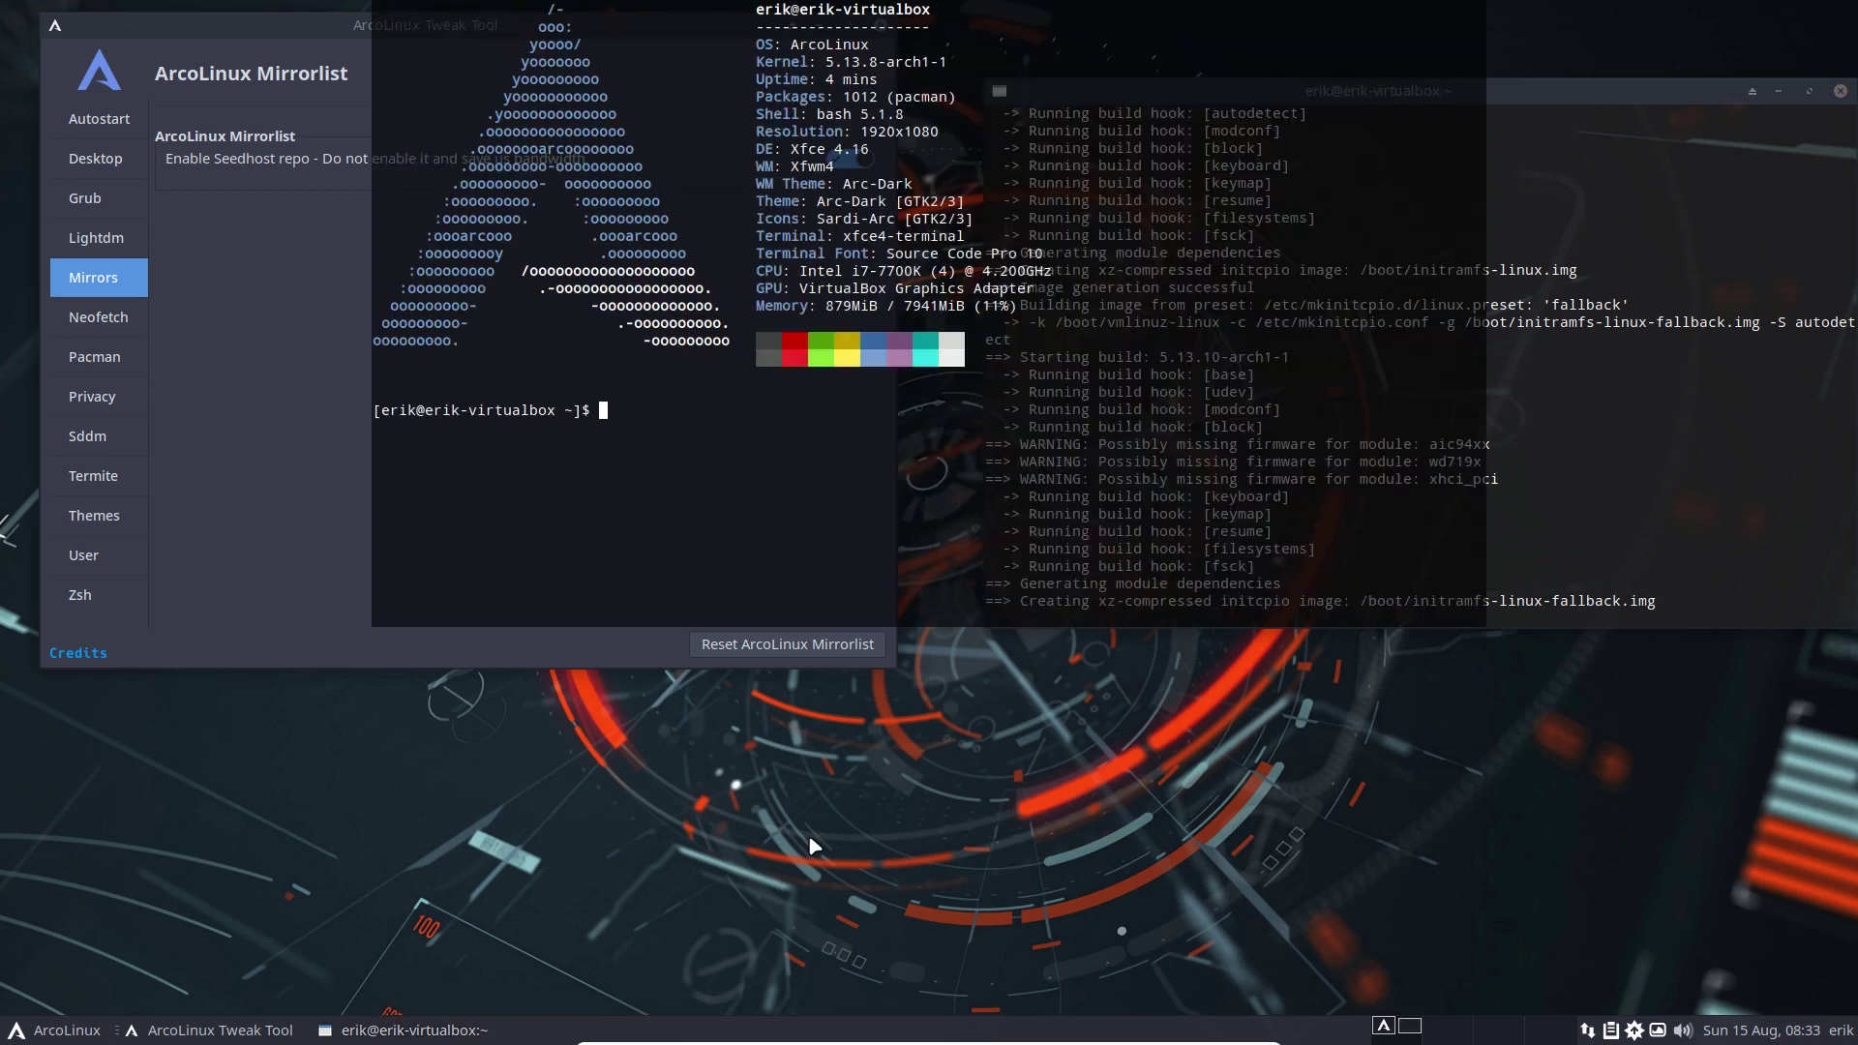
type("sudo pacman -S fie")
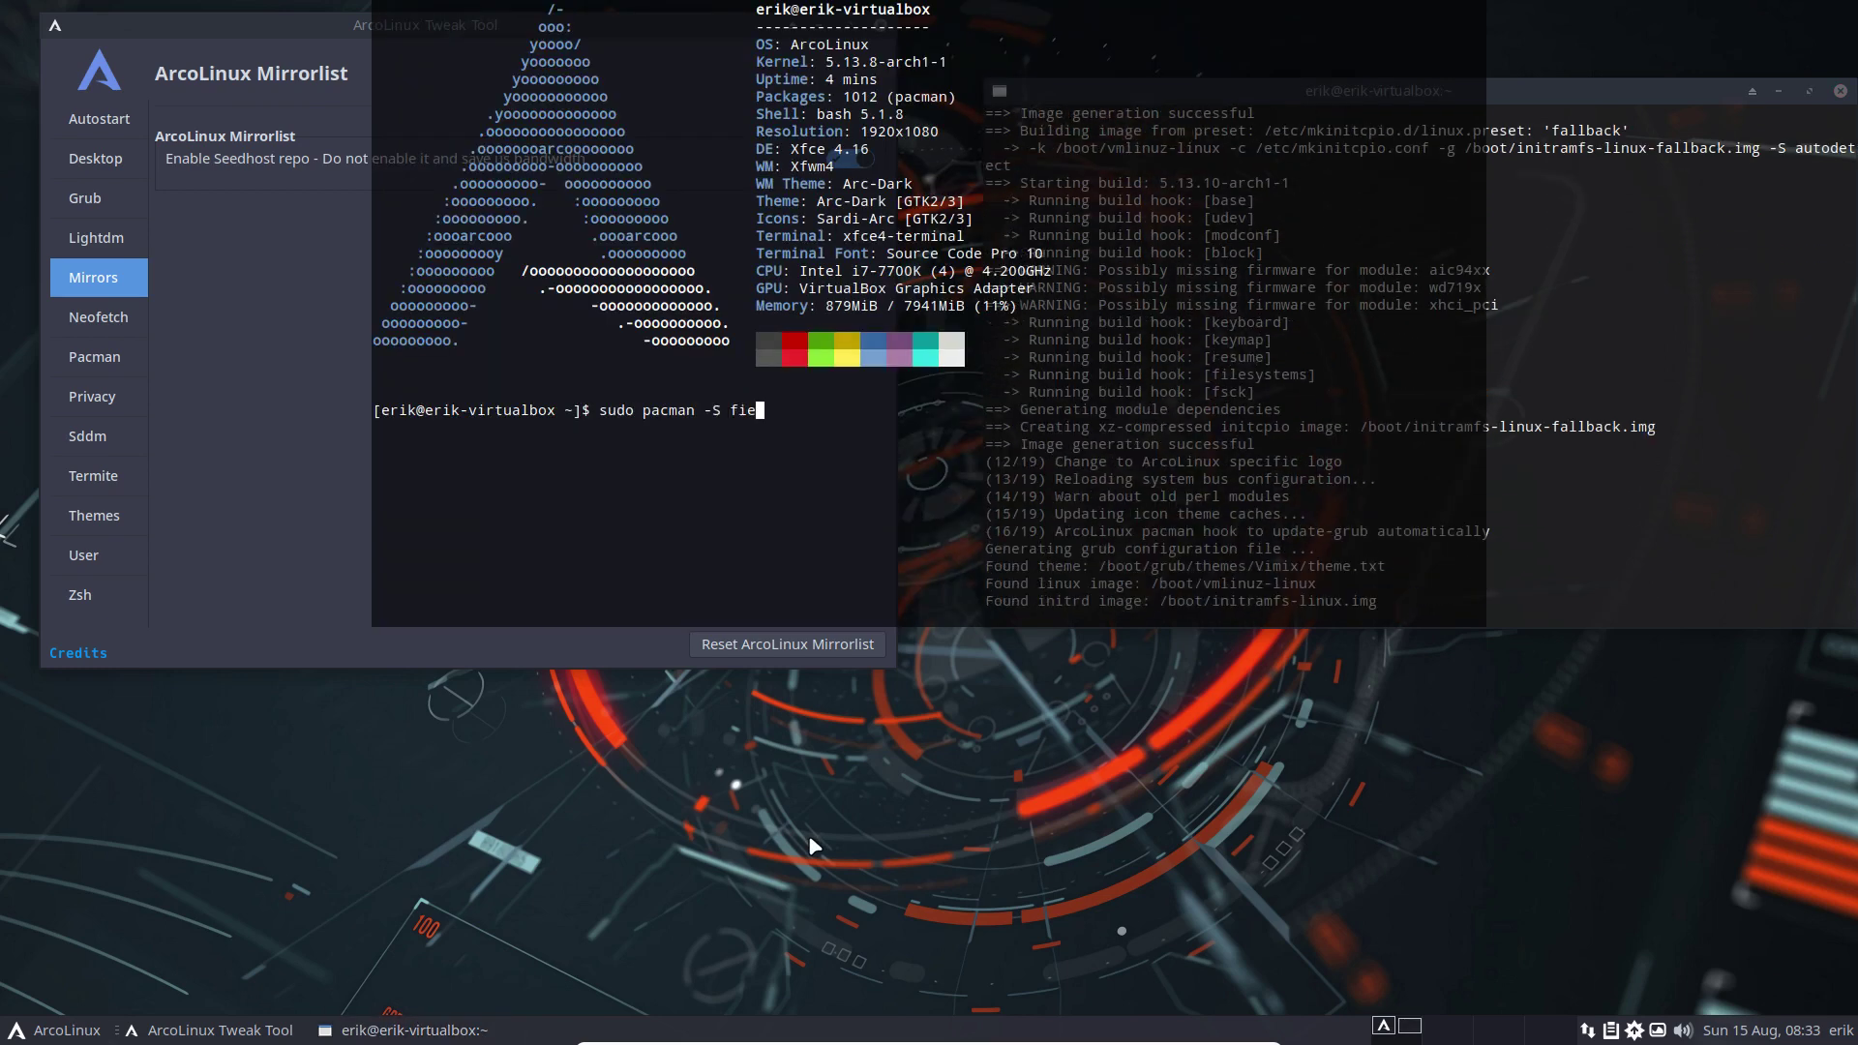
key("BackSpace")
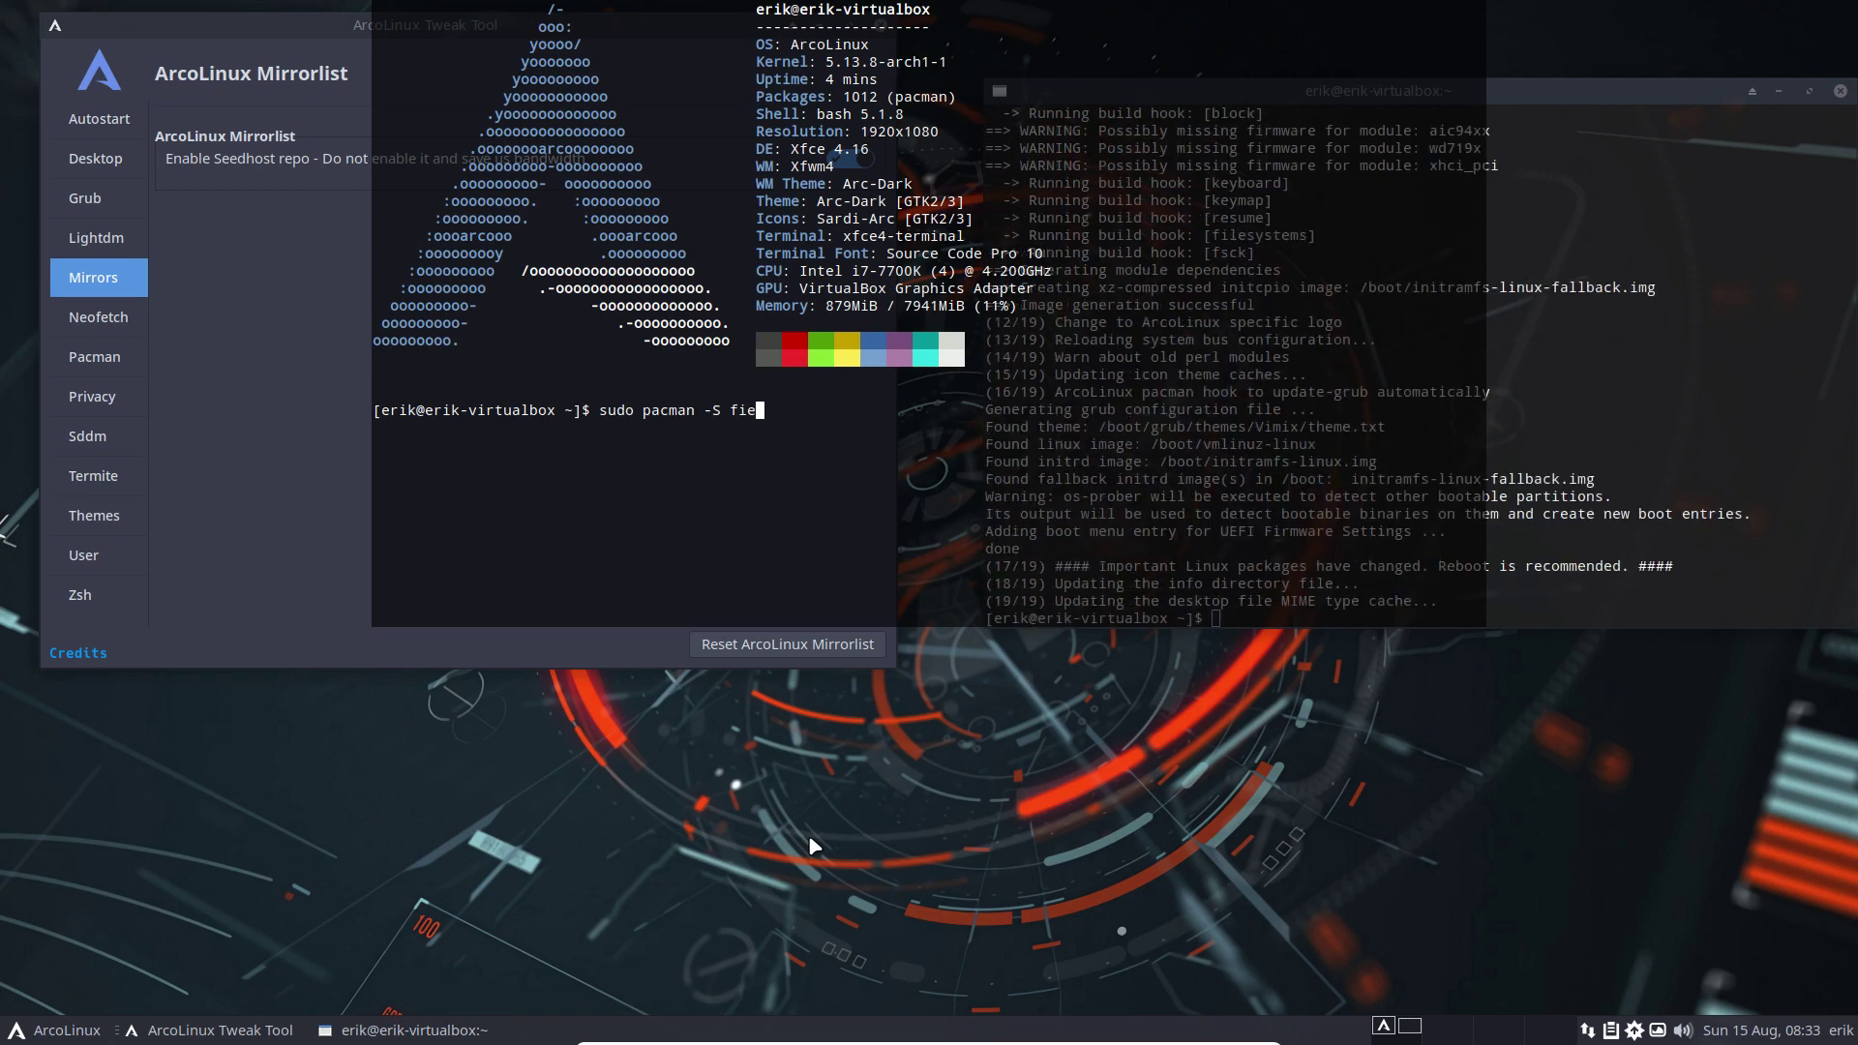
type("refox")
key("Return")
key("Return")
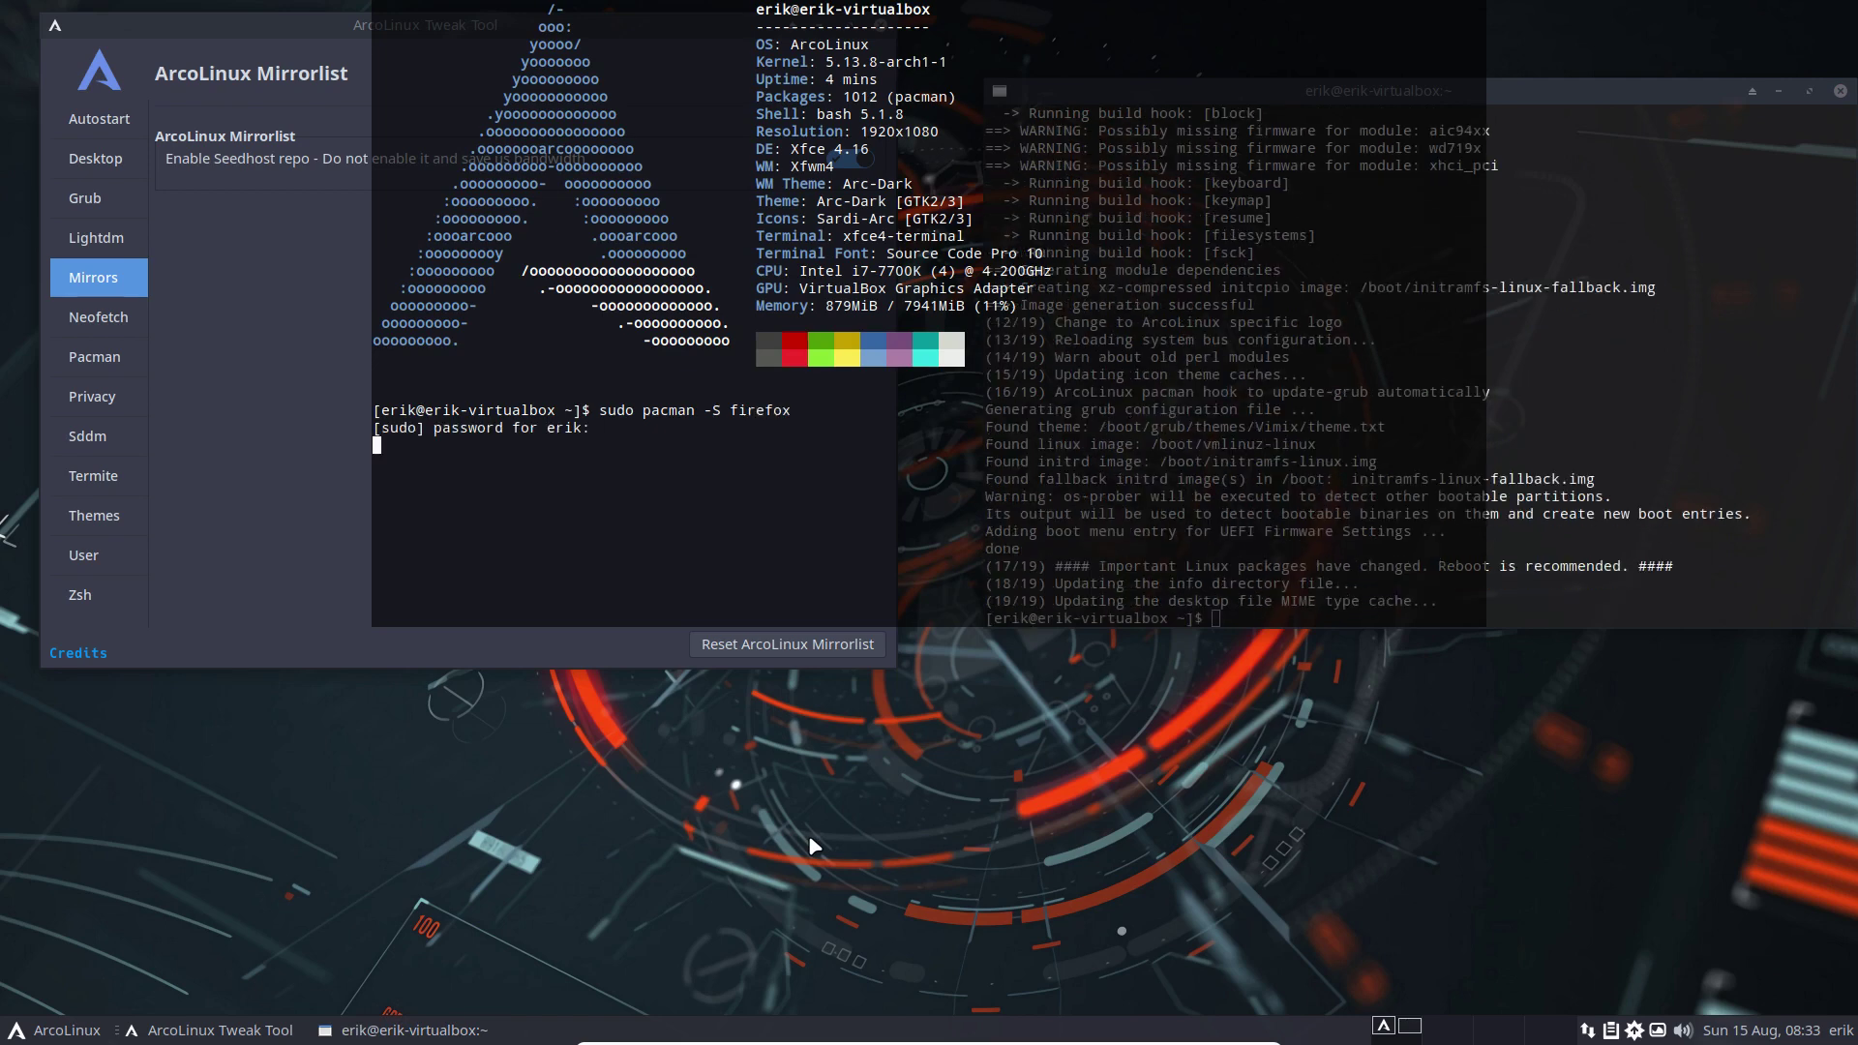
key("Return")
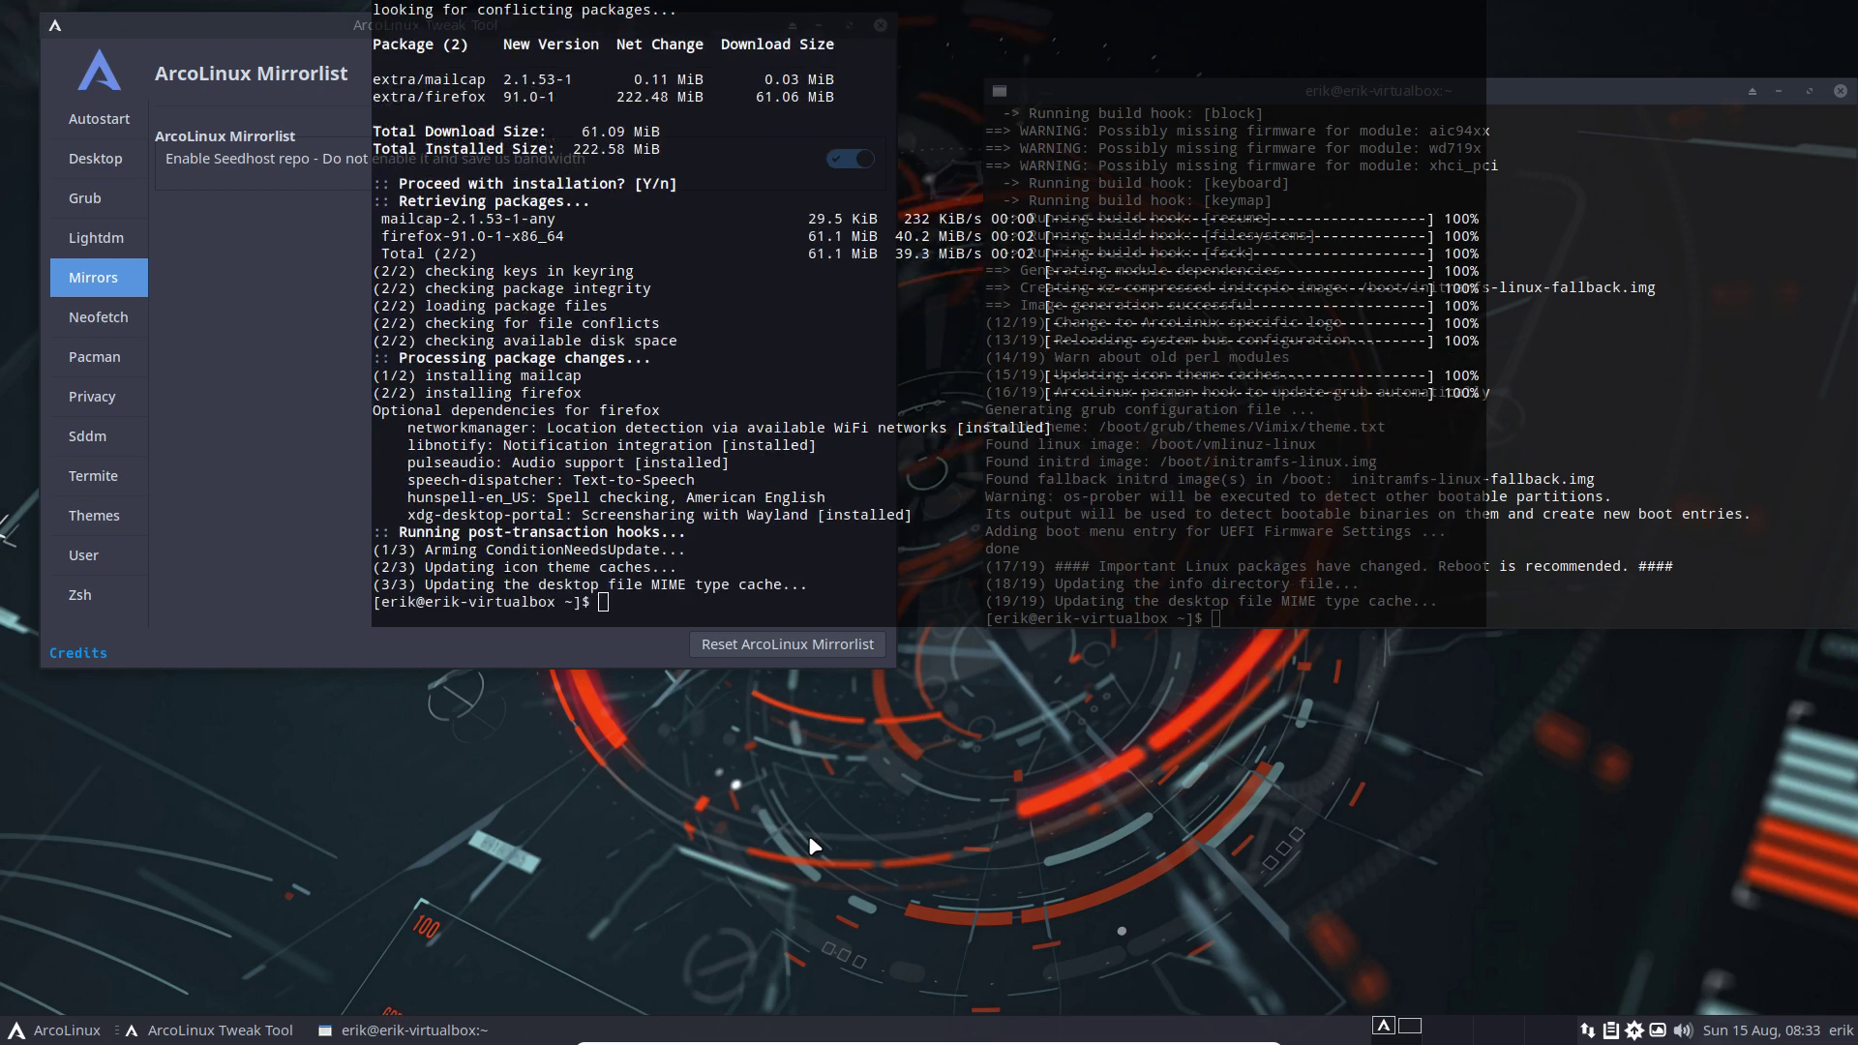
key("F12")
key("ctrl+alt+f")
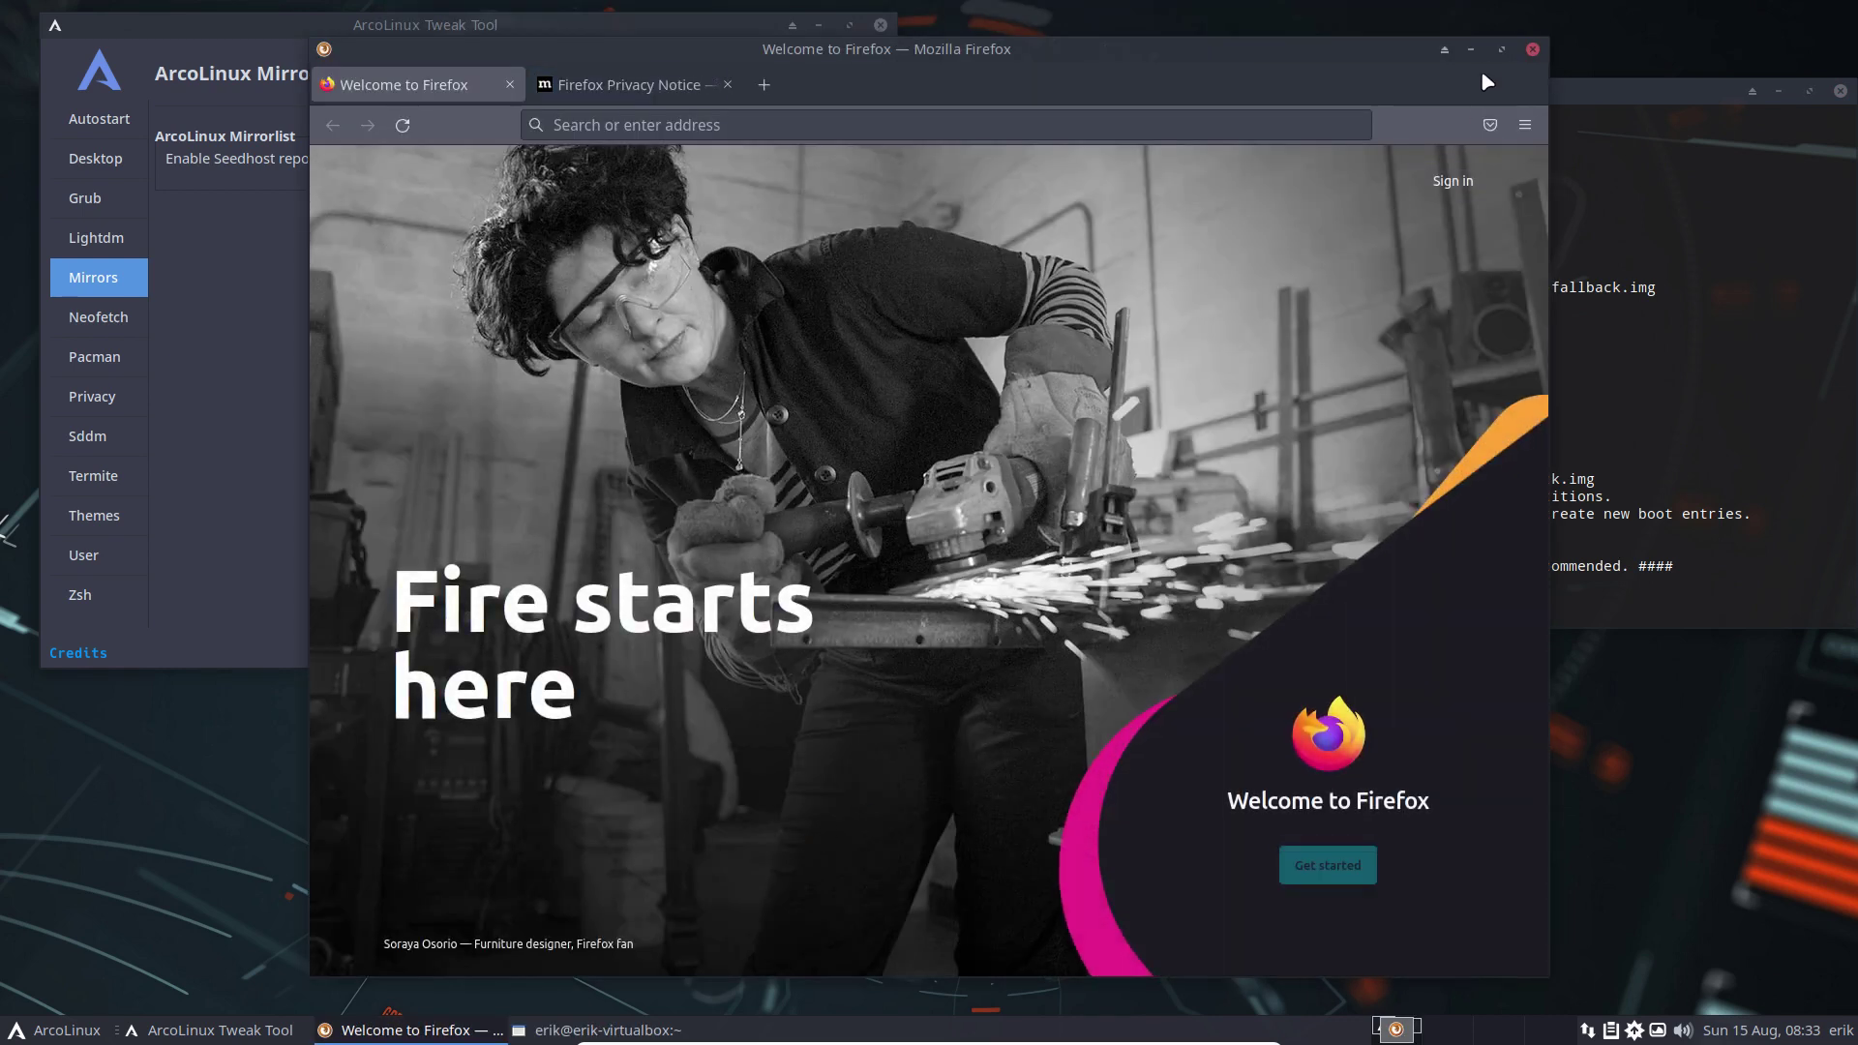
Minimize Firefox and review the /etc/skel installation line in the terminal output
left_click(1471, 49)
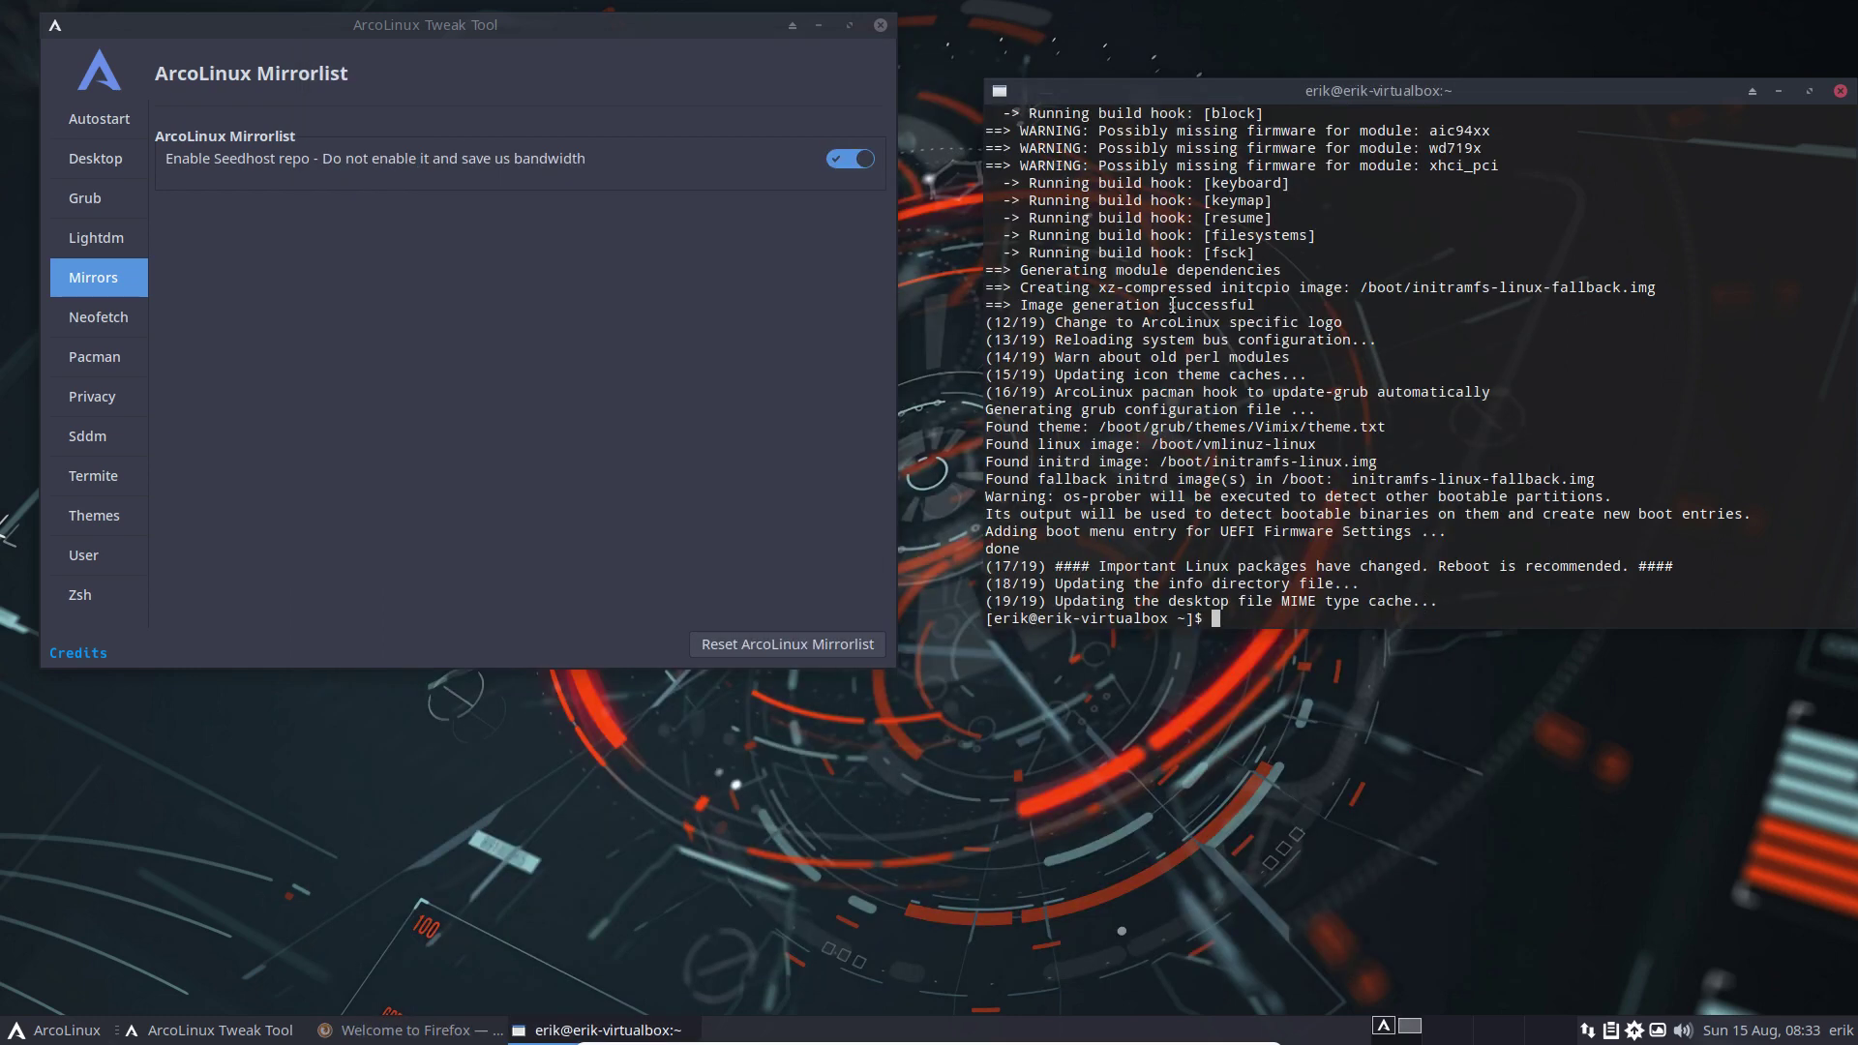
scroll(1257, 332, "up", 10)
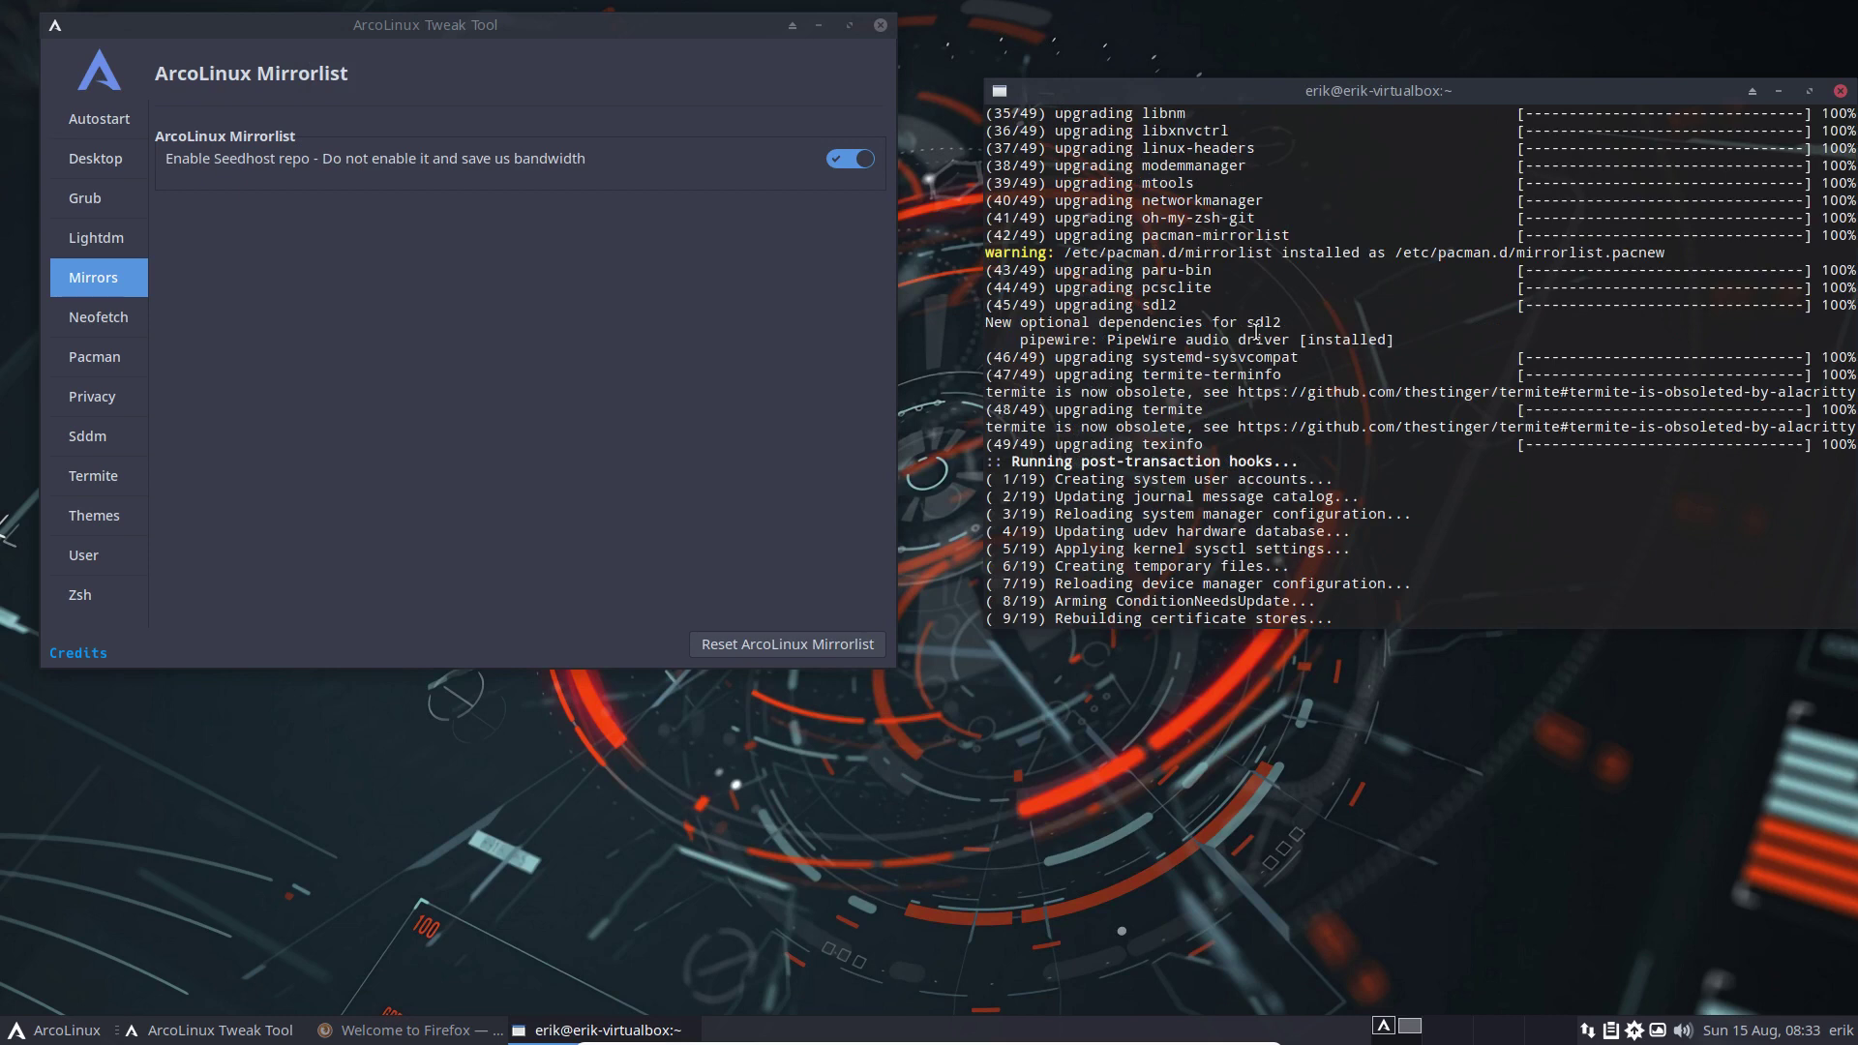
scroll(1257, 332, "up", 15)
scroll(1277, 423, "down", 3)
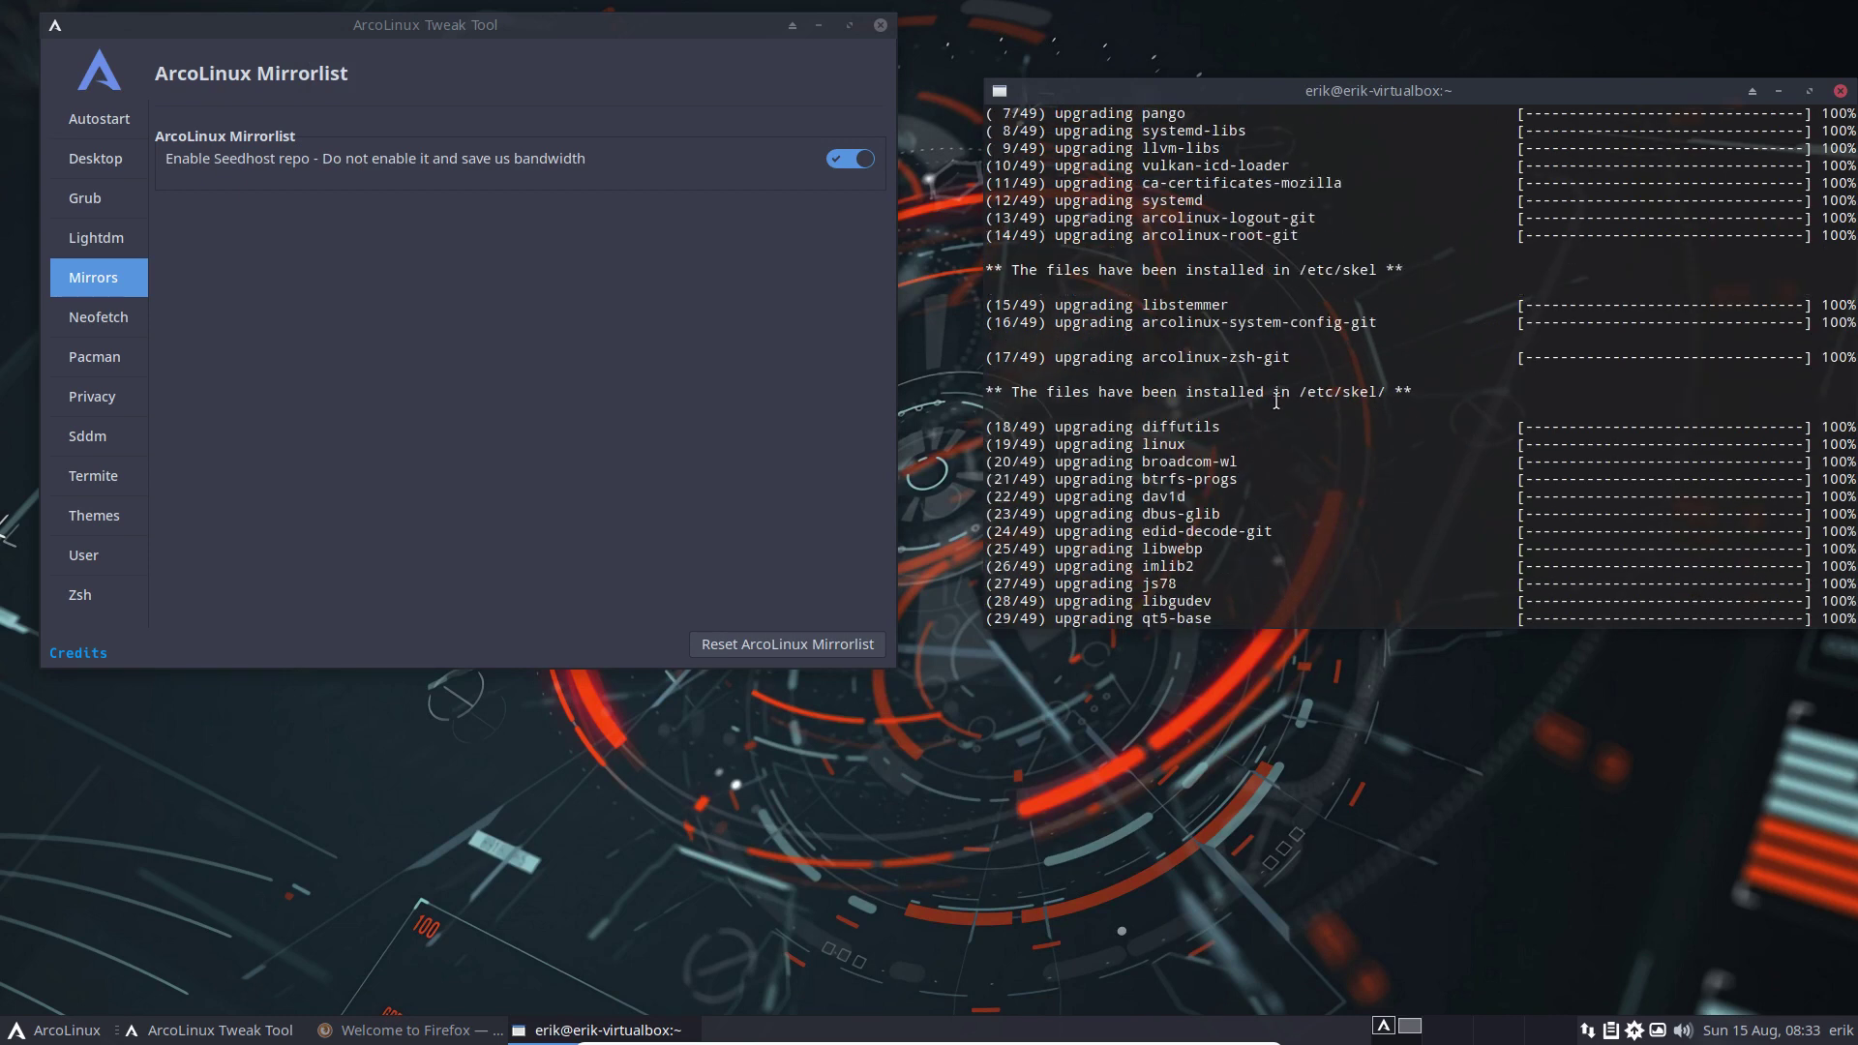
double_click(1312, 269)
triple_click(1375, 391)
scroll(1366, 352, "up", 7)
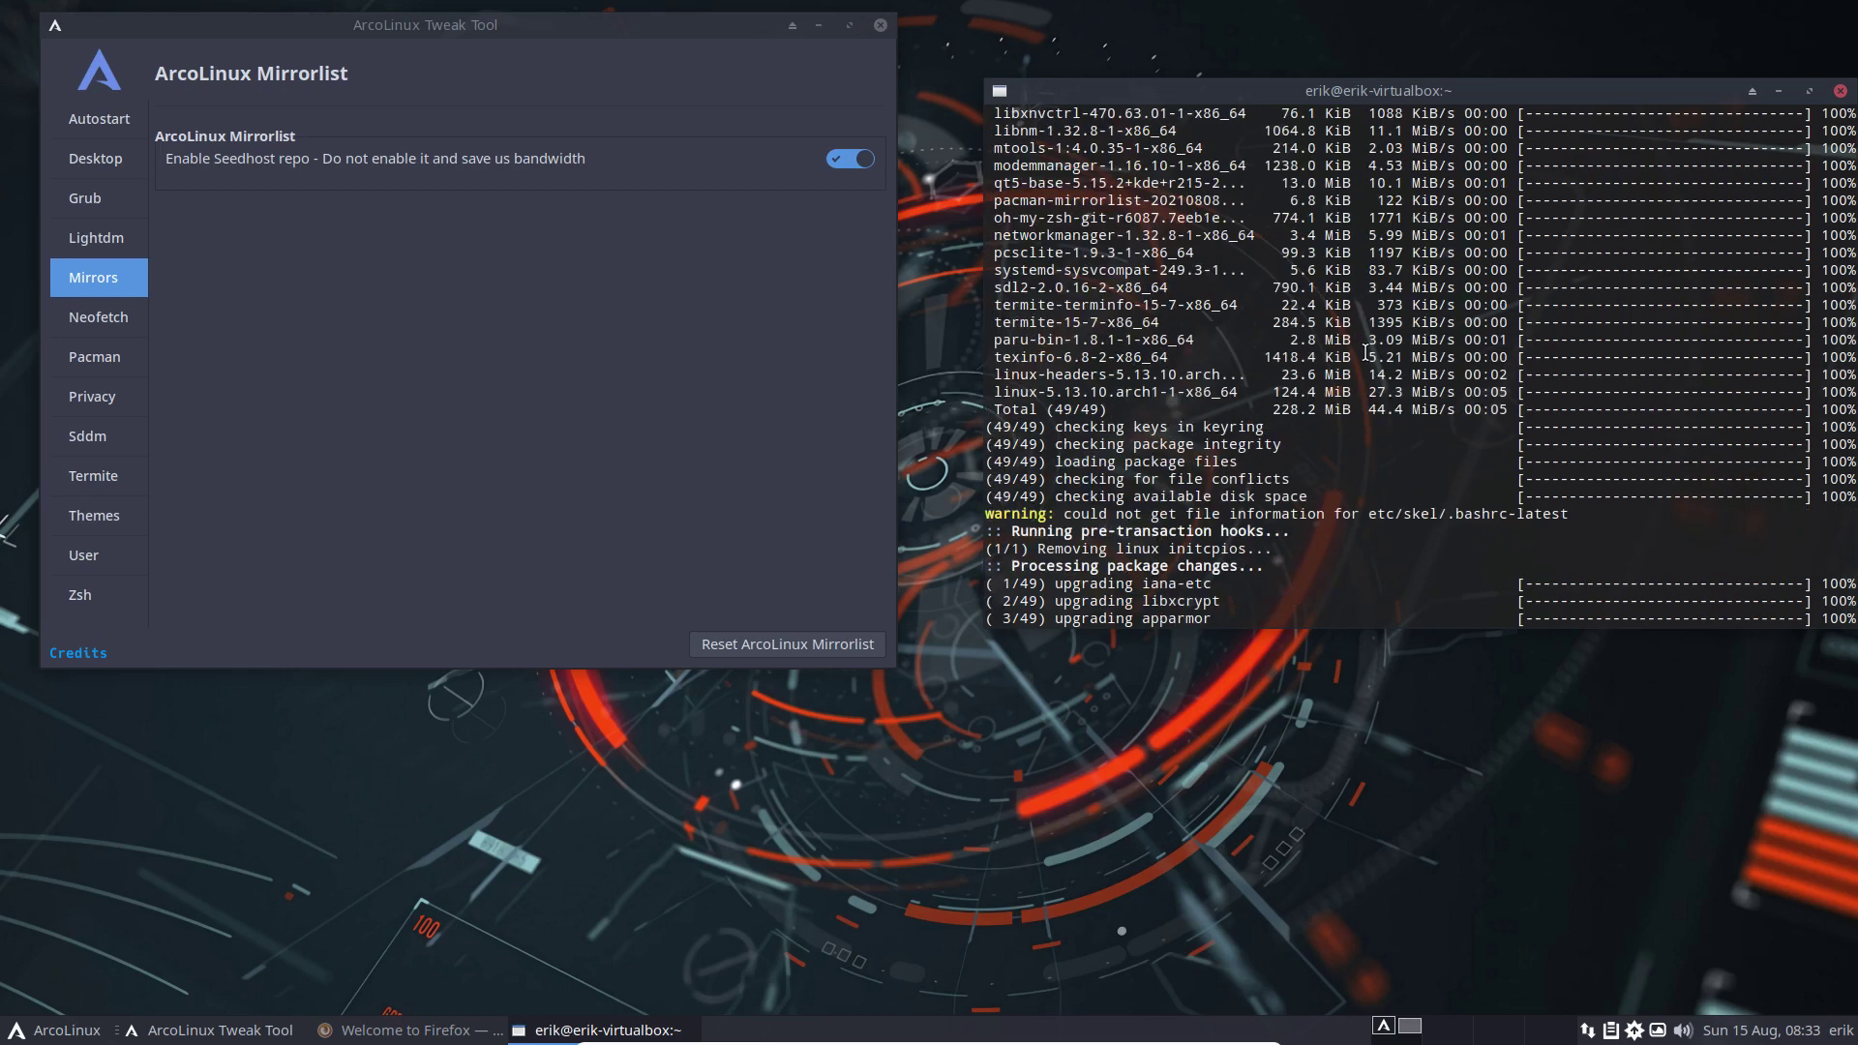
scroll(1366, 352, "down", 20)
Run skel and cb, then type narcomirrorlist at the prompt
type("skel")
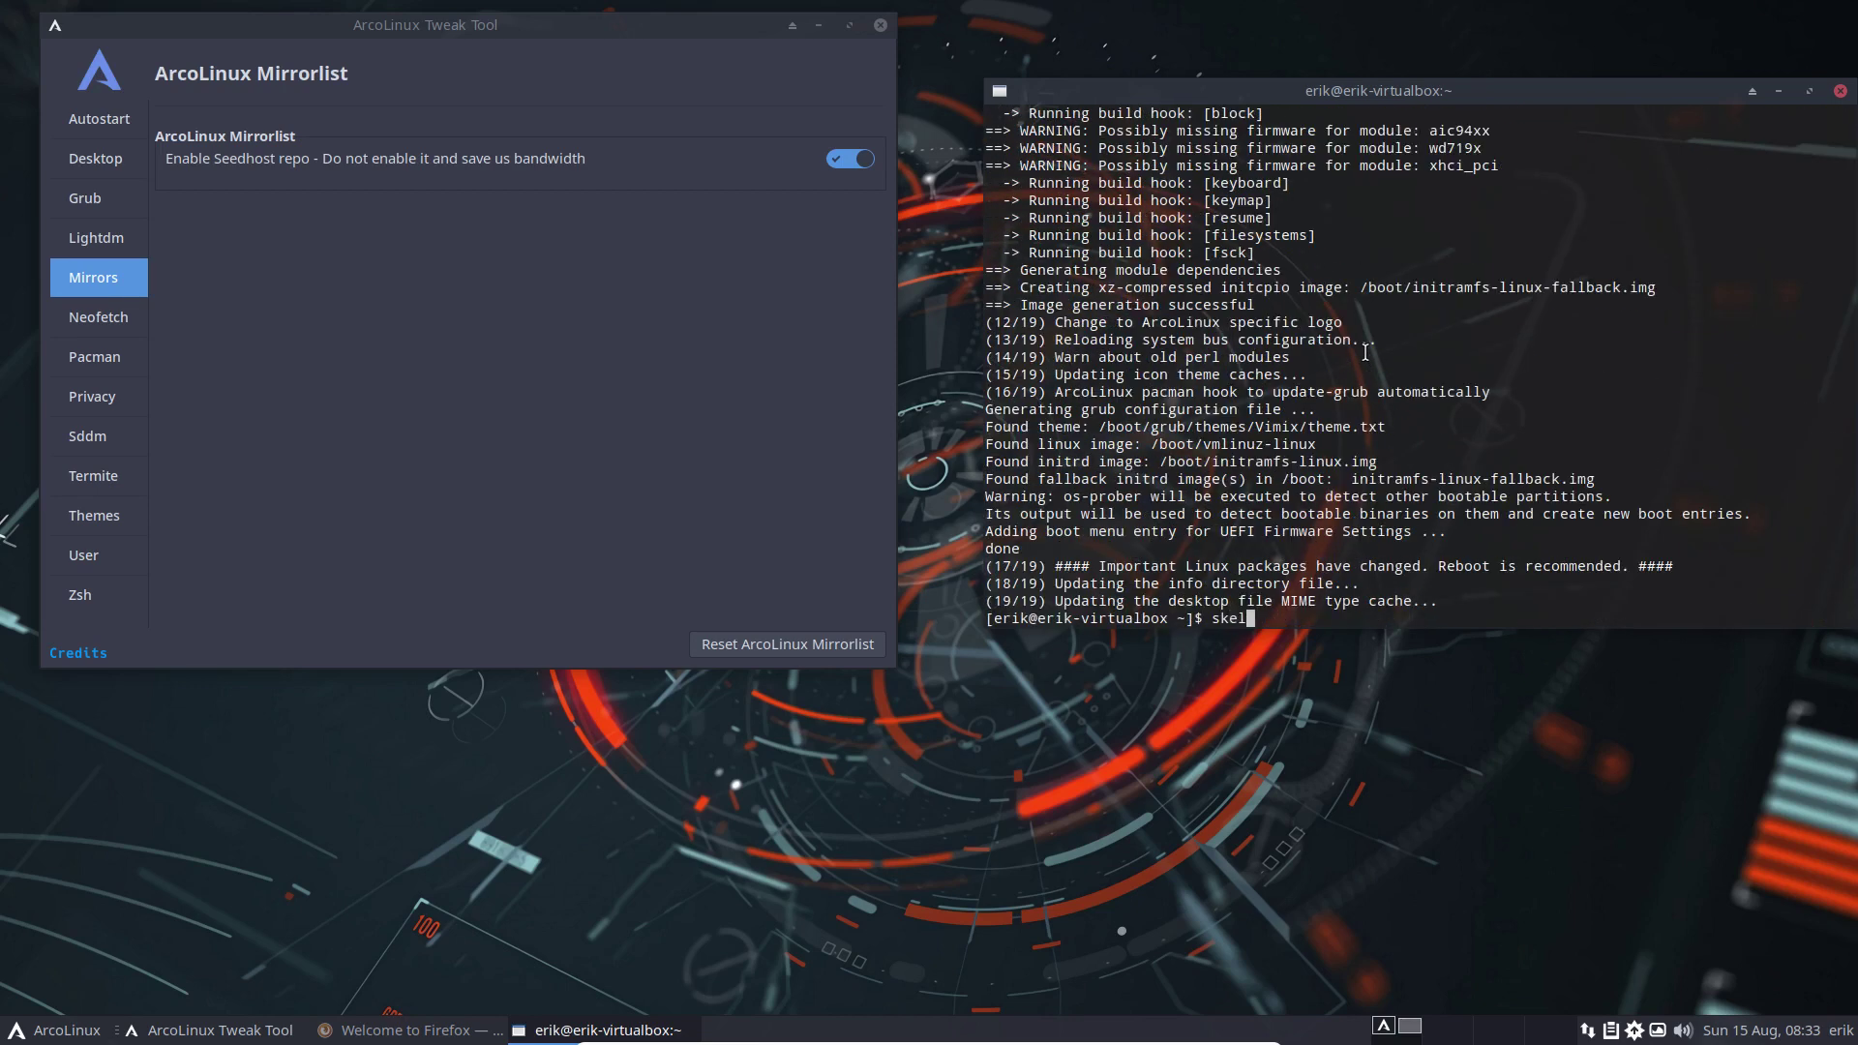
key("Return")
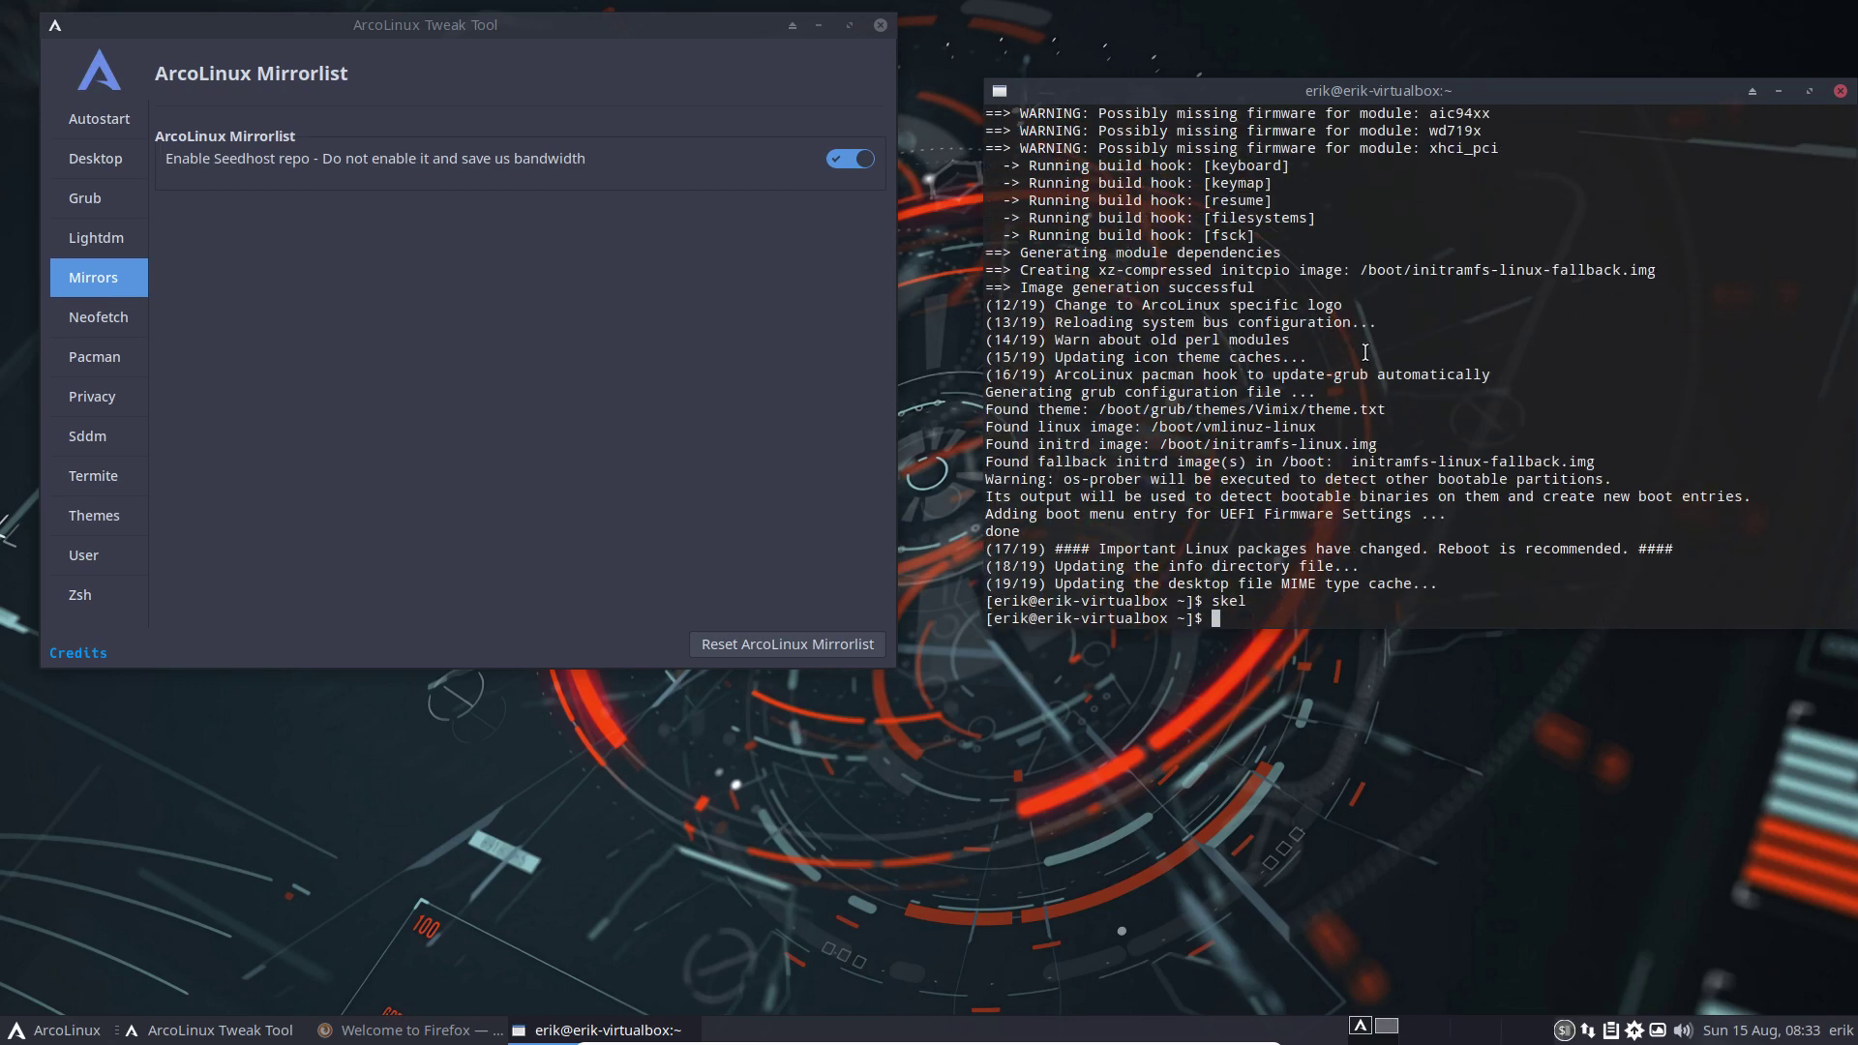
type("cb")
key("Return")
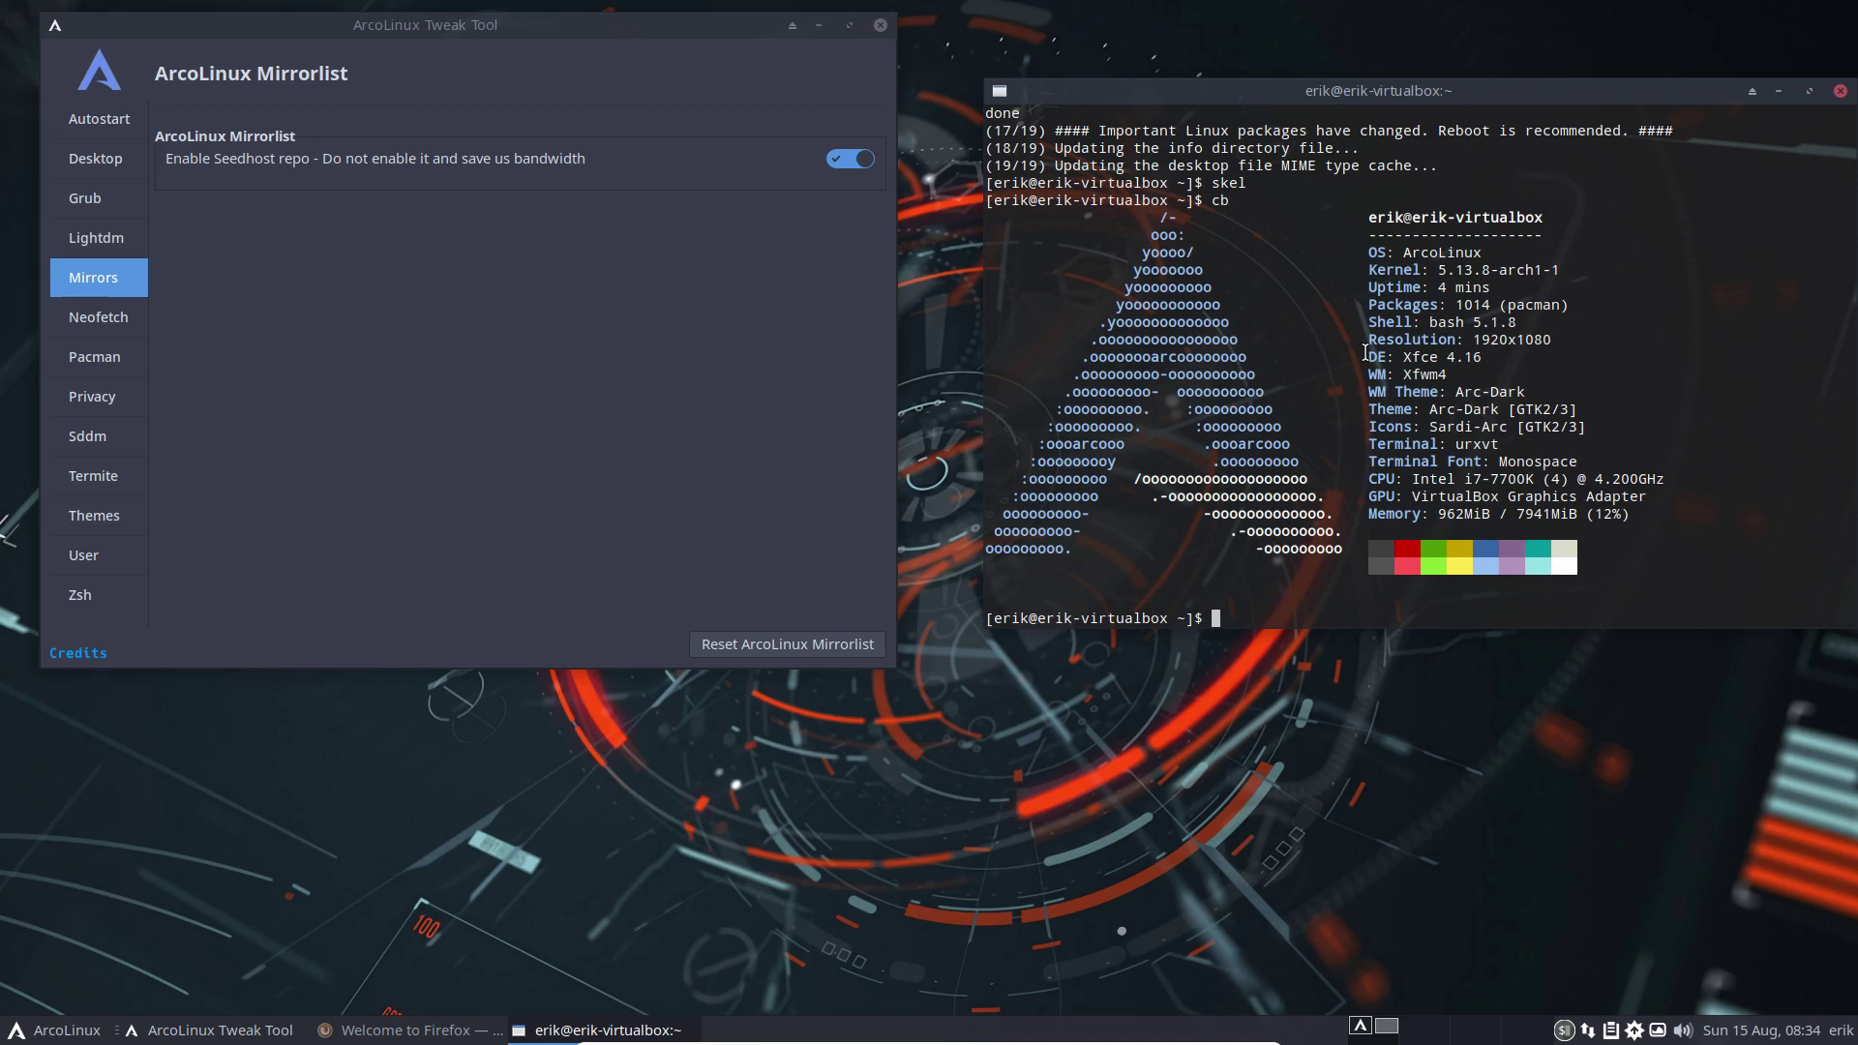
type("narcomirrorlist")
Open the ArcoLinux mirror list in nano and turn off the Seedhost repo in Tweak Tool
key("Return")
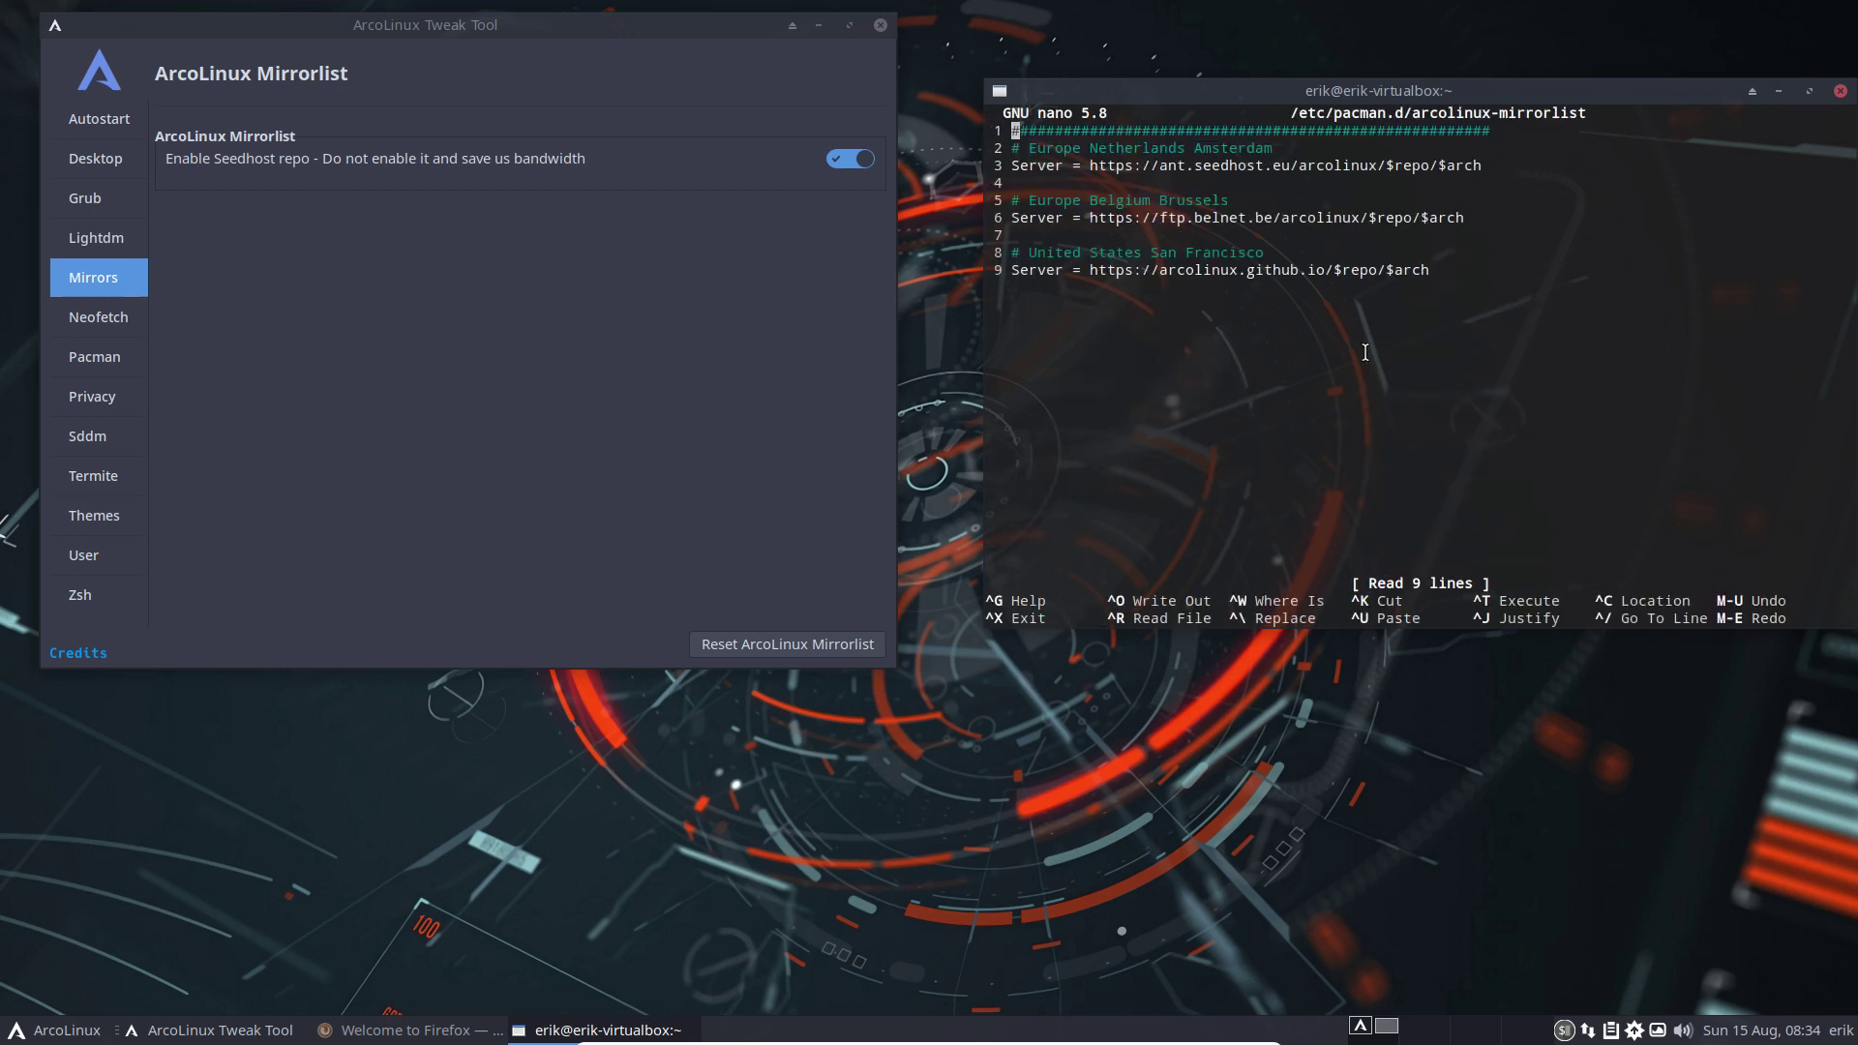
key("Down")
key("Down")
left_click(851, 159)
Reopen the mirror list to confirm the Netherlands Seedhost line is now commented out
left_click(1195, 378)
key("ctrl+x")
key("Up")
key("Return")
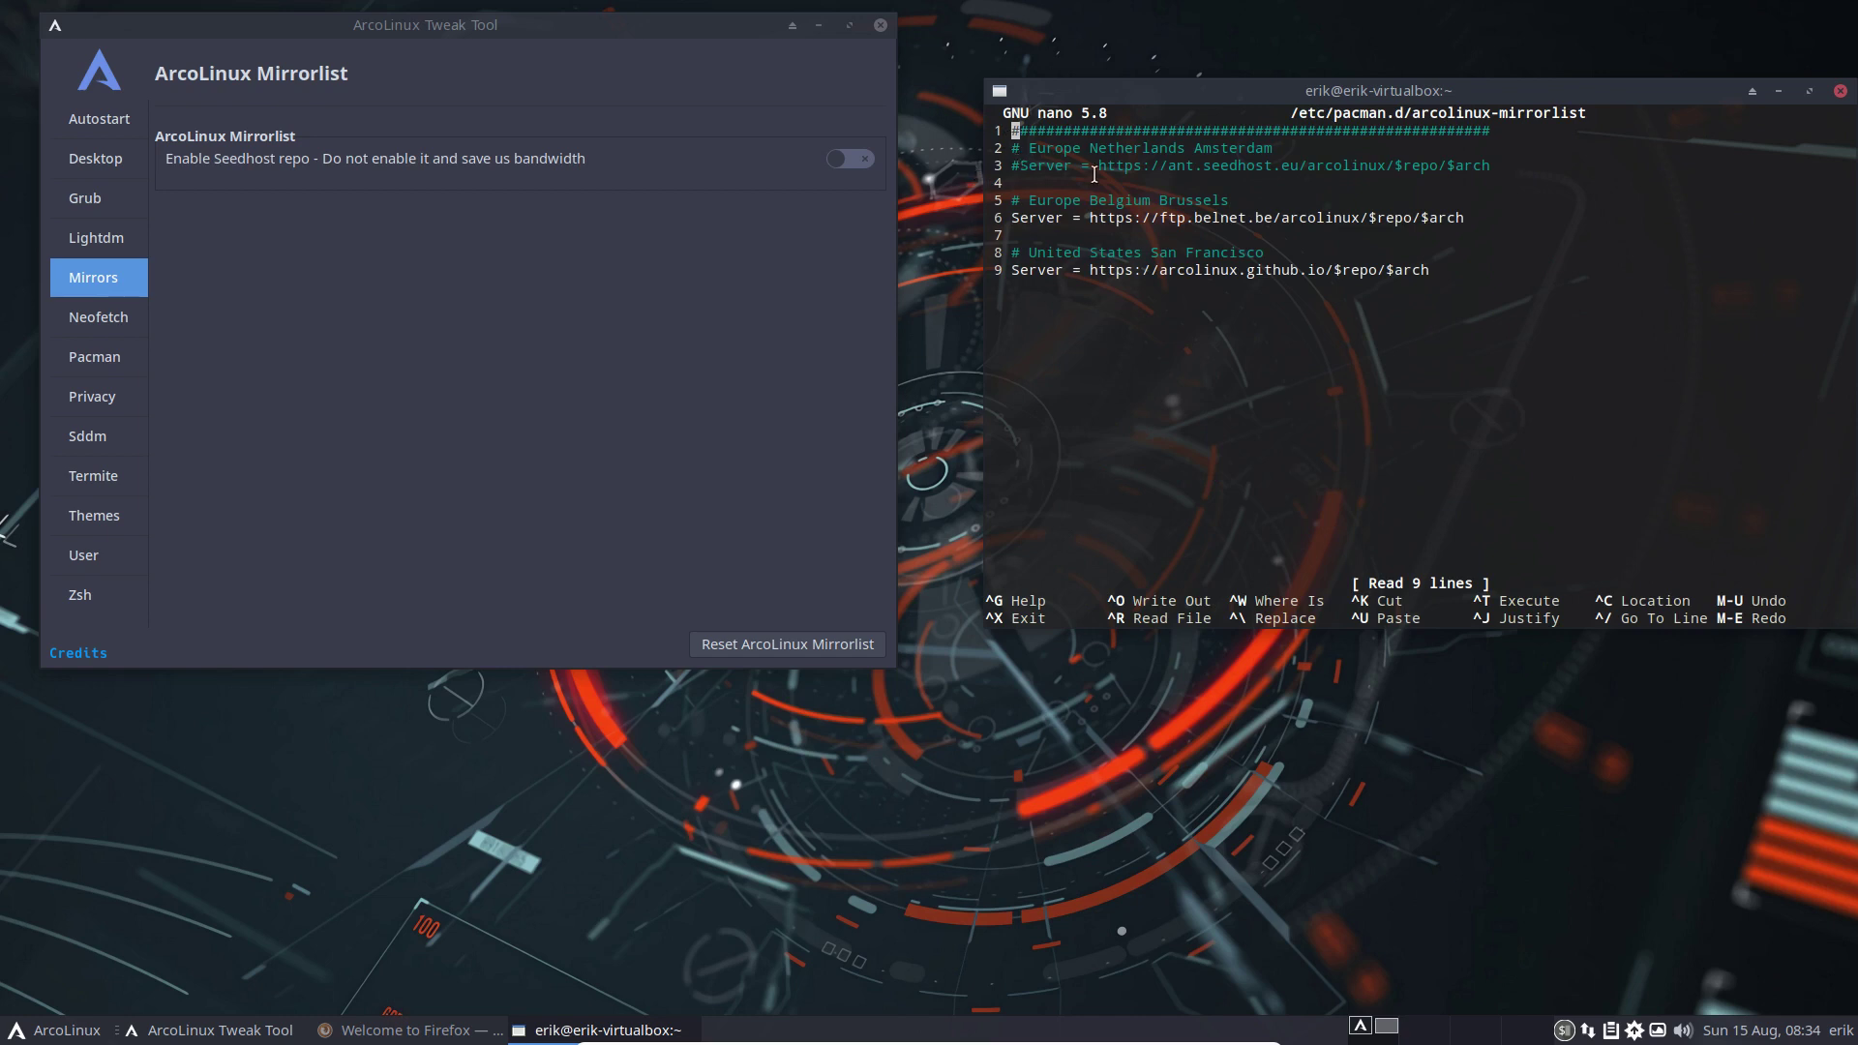
key("Down")
key("Down")
key("Down")
key("Down")
key("Down")
Browse to ftp.belnet.be/arcolinux/ in Firefox to view the ArcoLinux DataCenter listing, then minimize it
left_click(325, 1034)
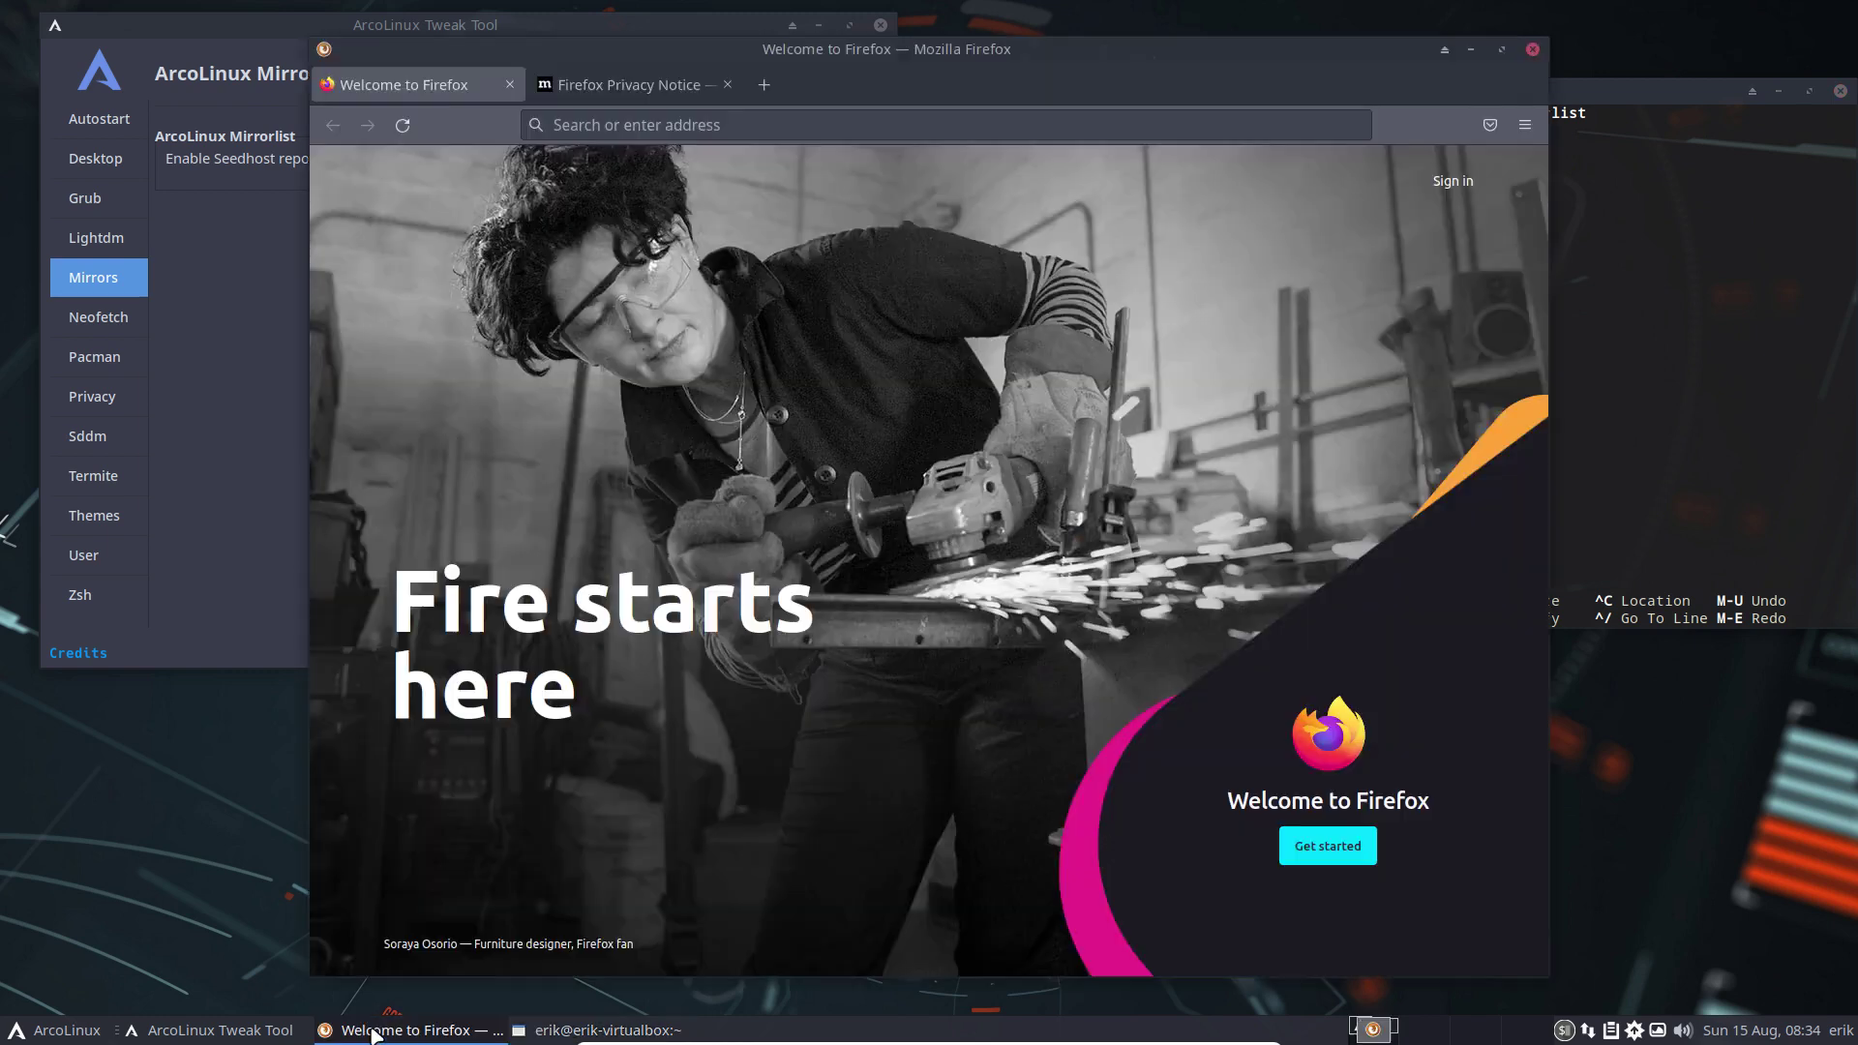
left_click(579, 123)
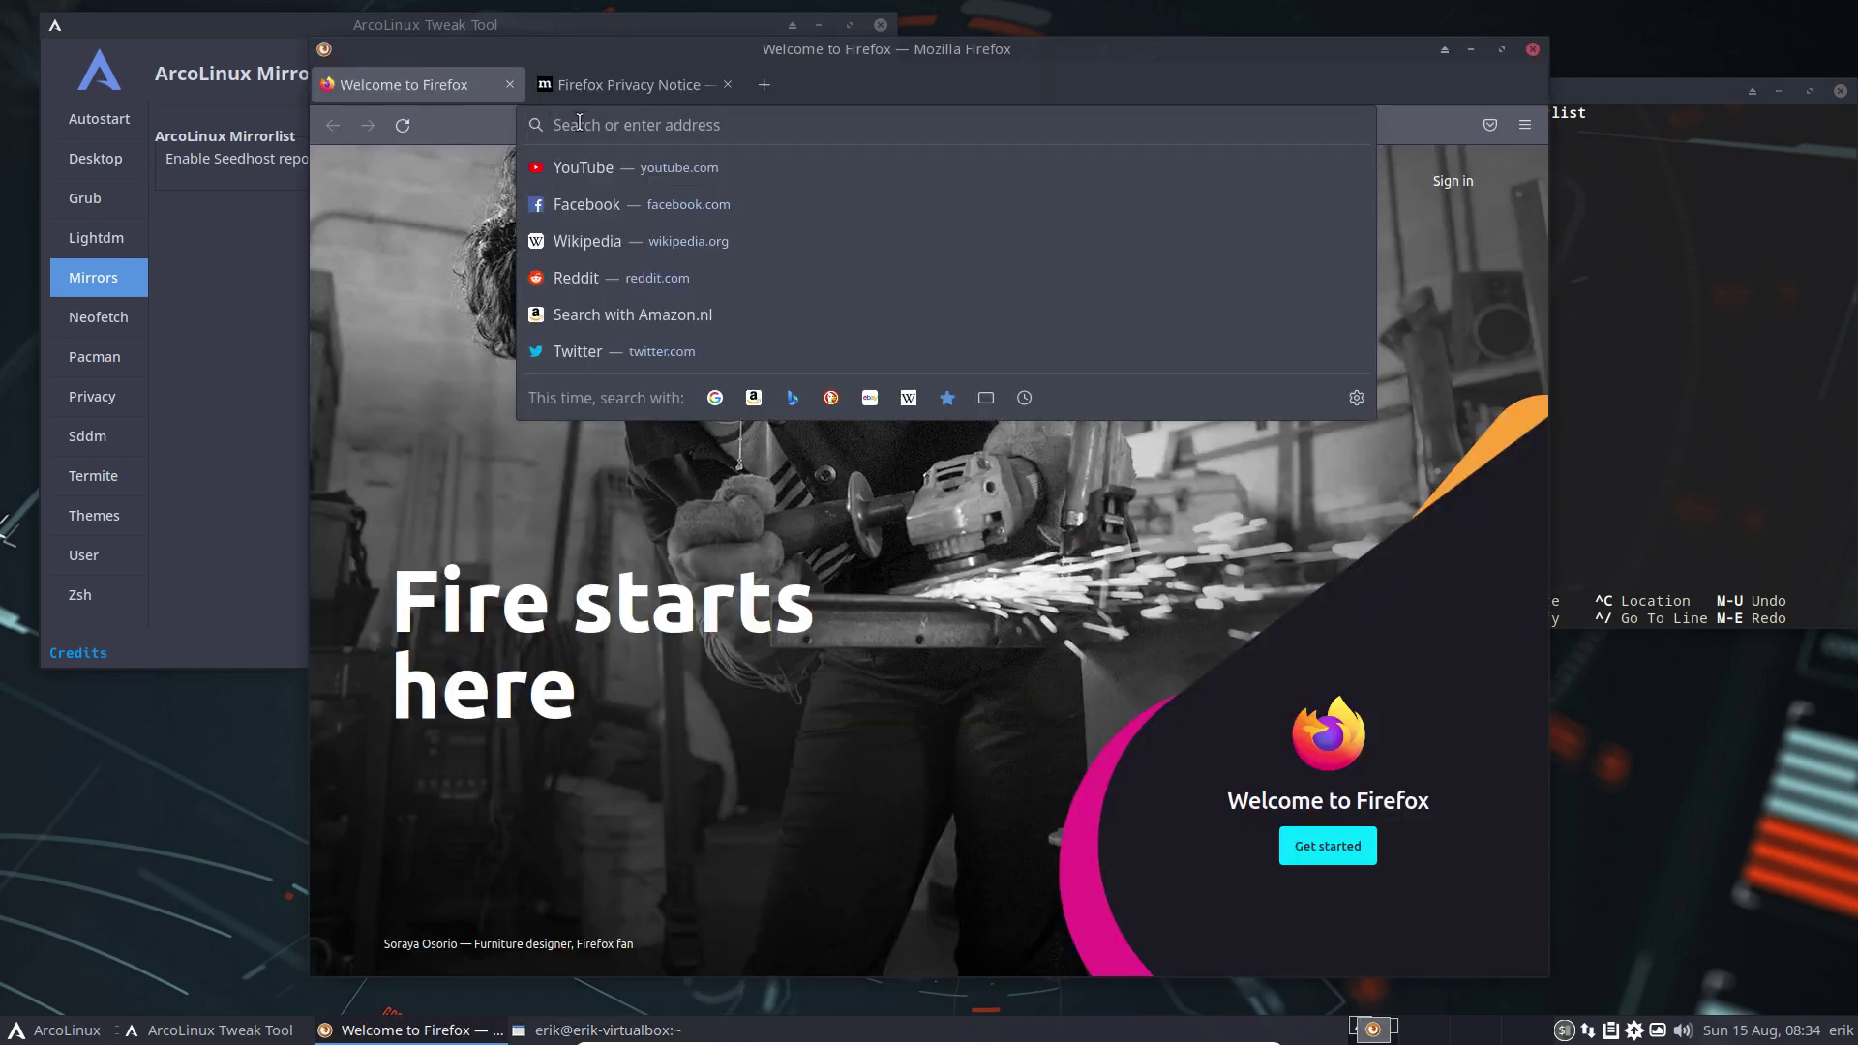
type("ftp.bel")
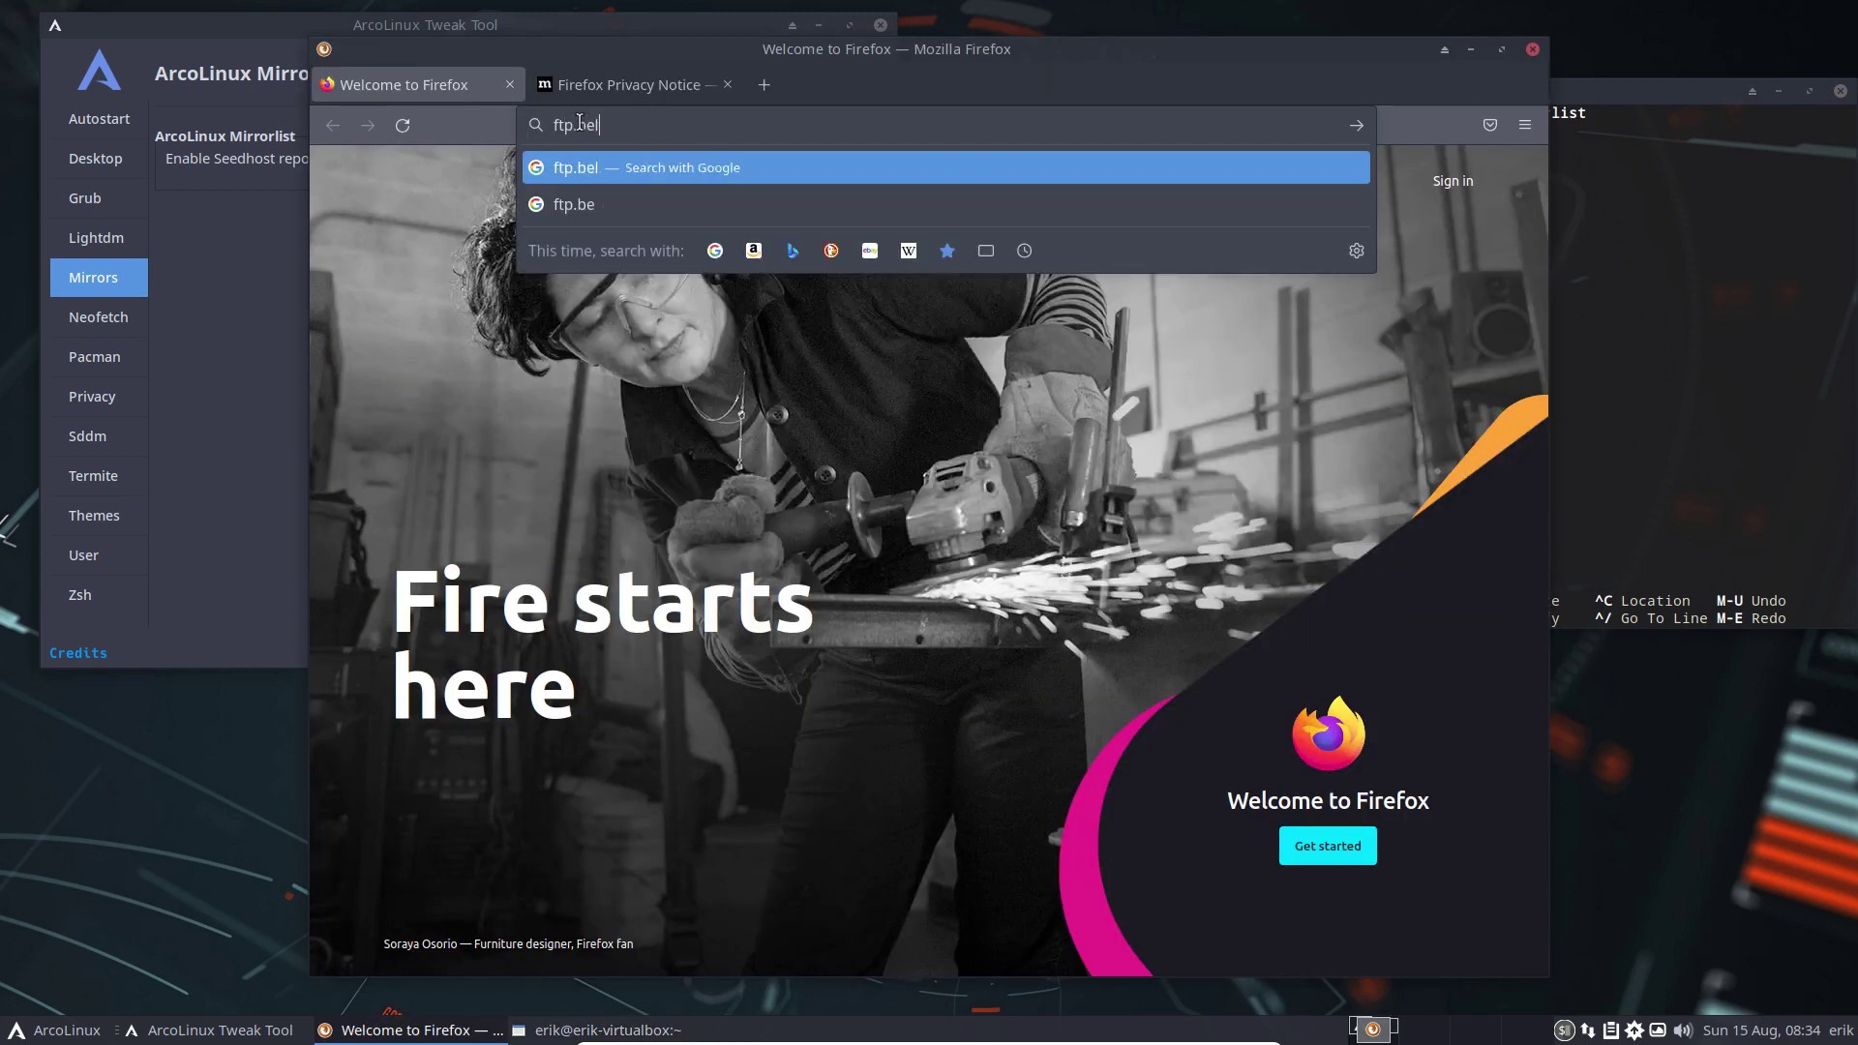
type("net.be")
key("Return")
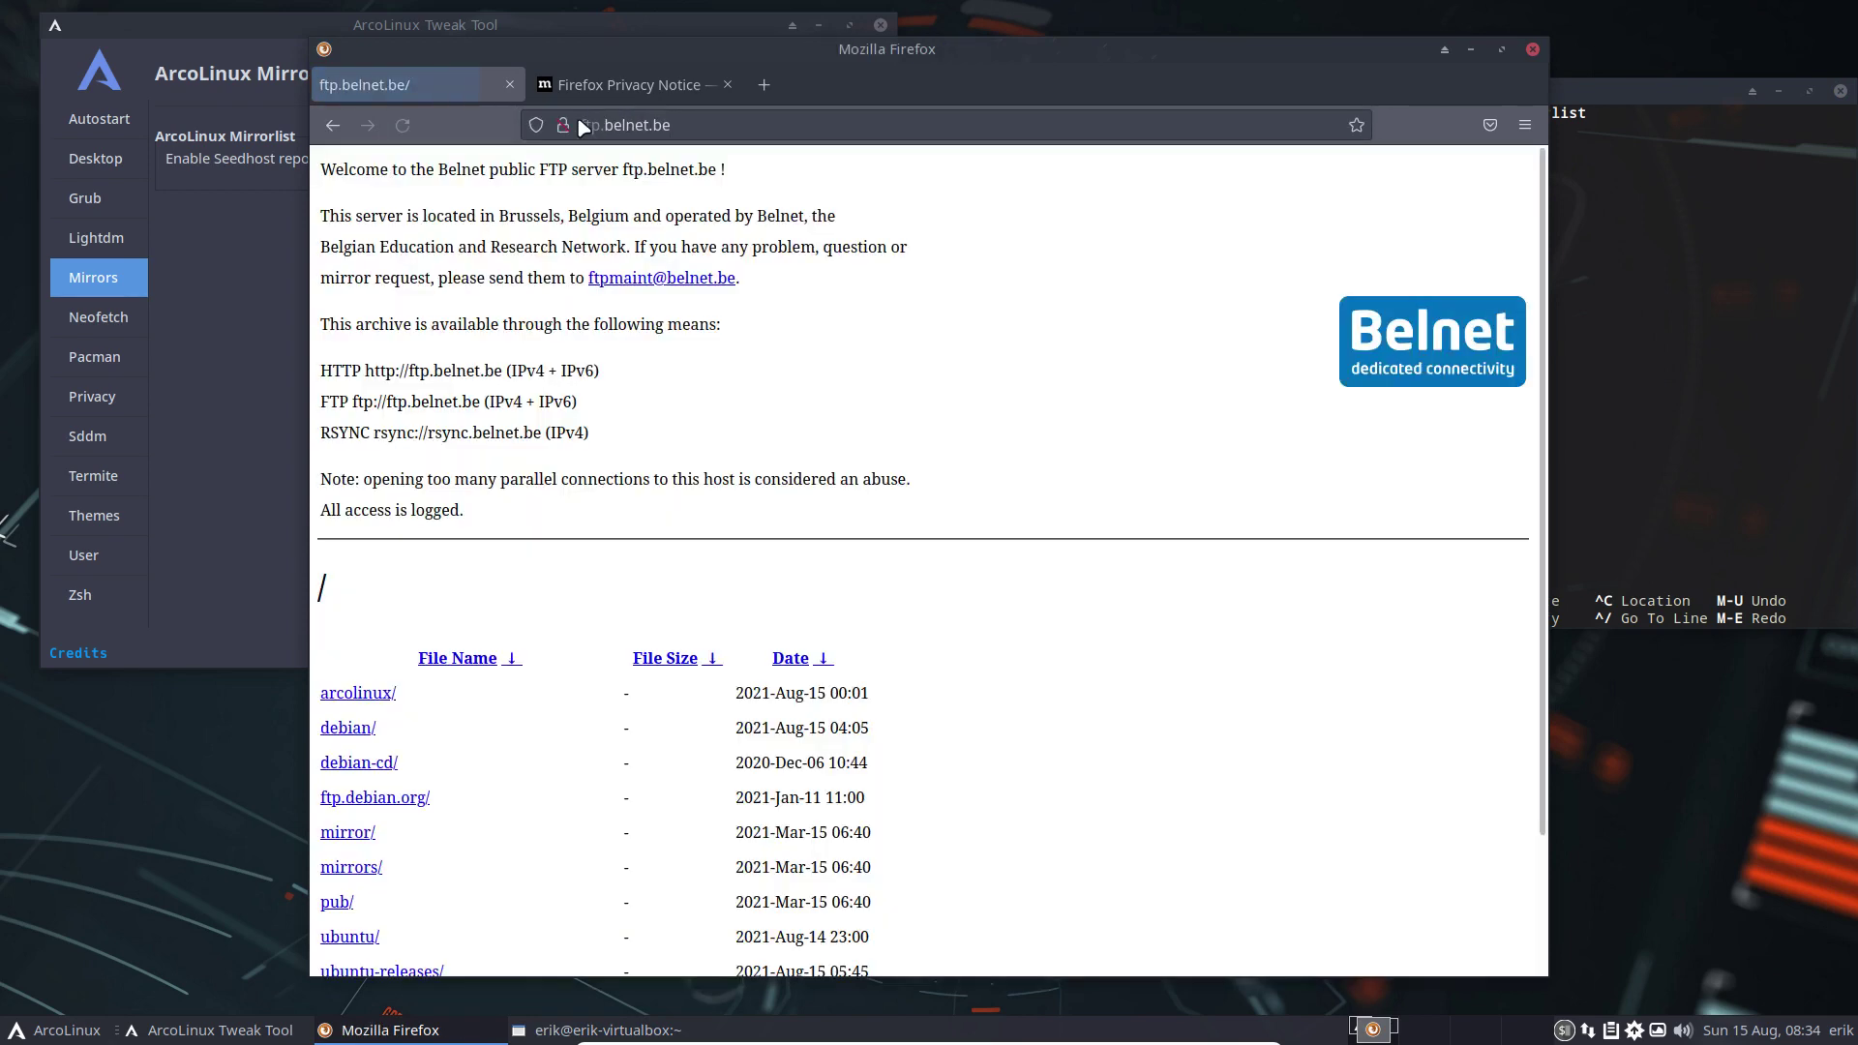
left_click(1503, 50)
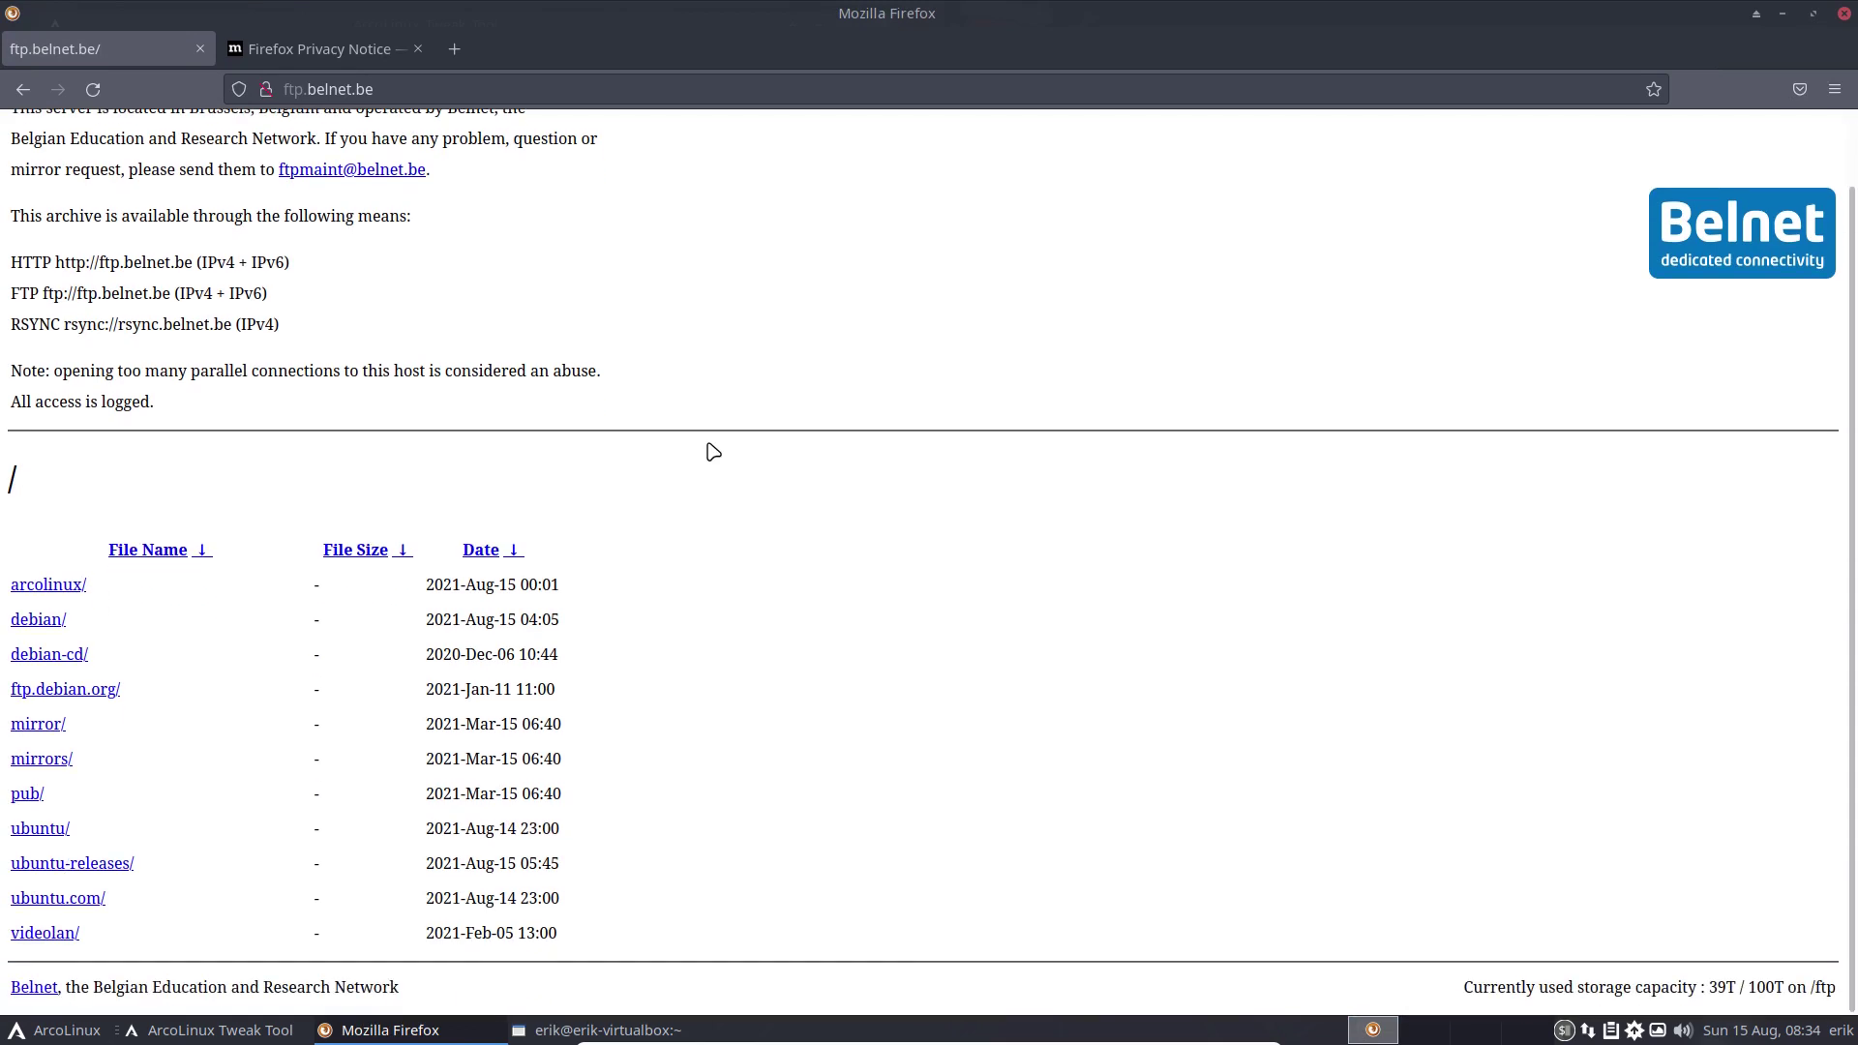
scroll(44, 657, "down", 1)
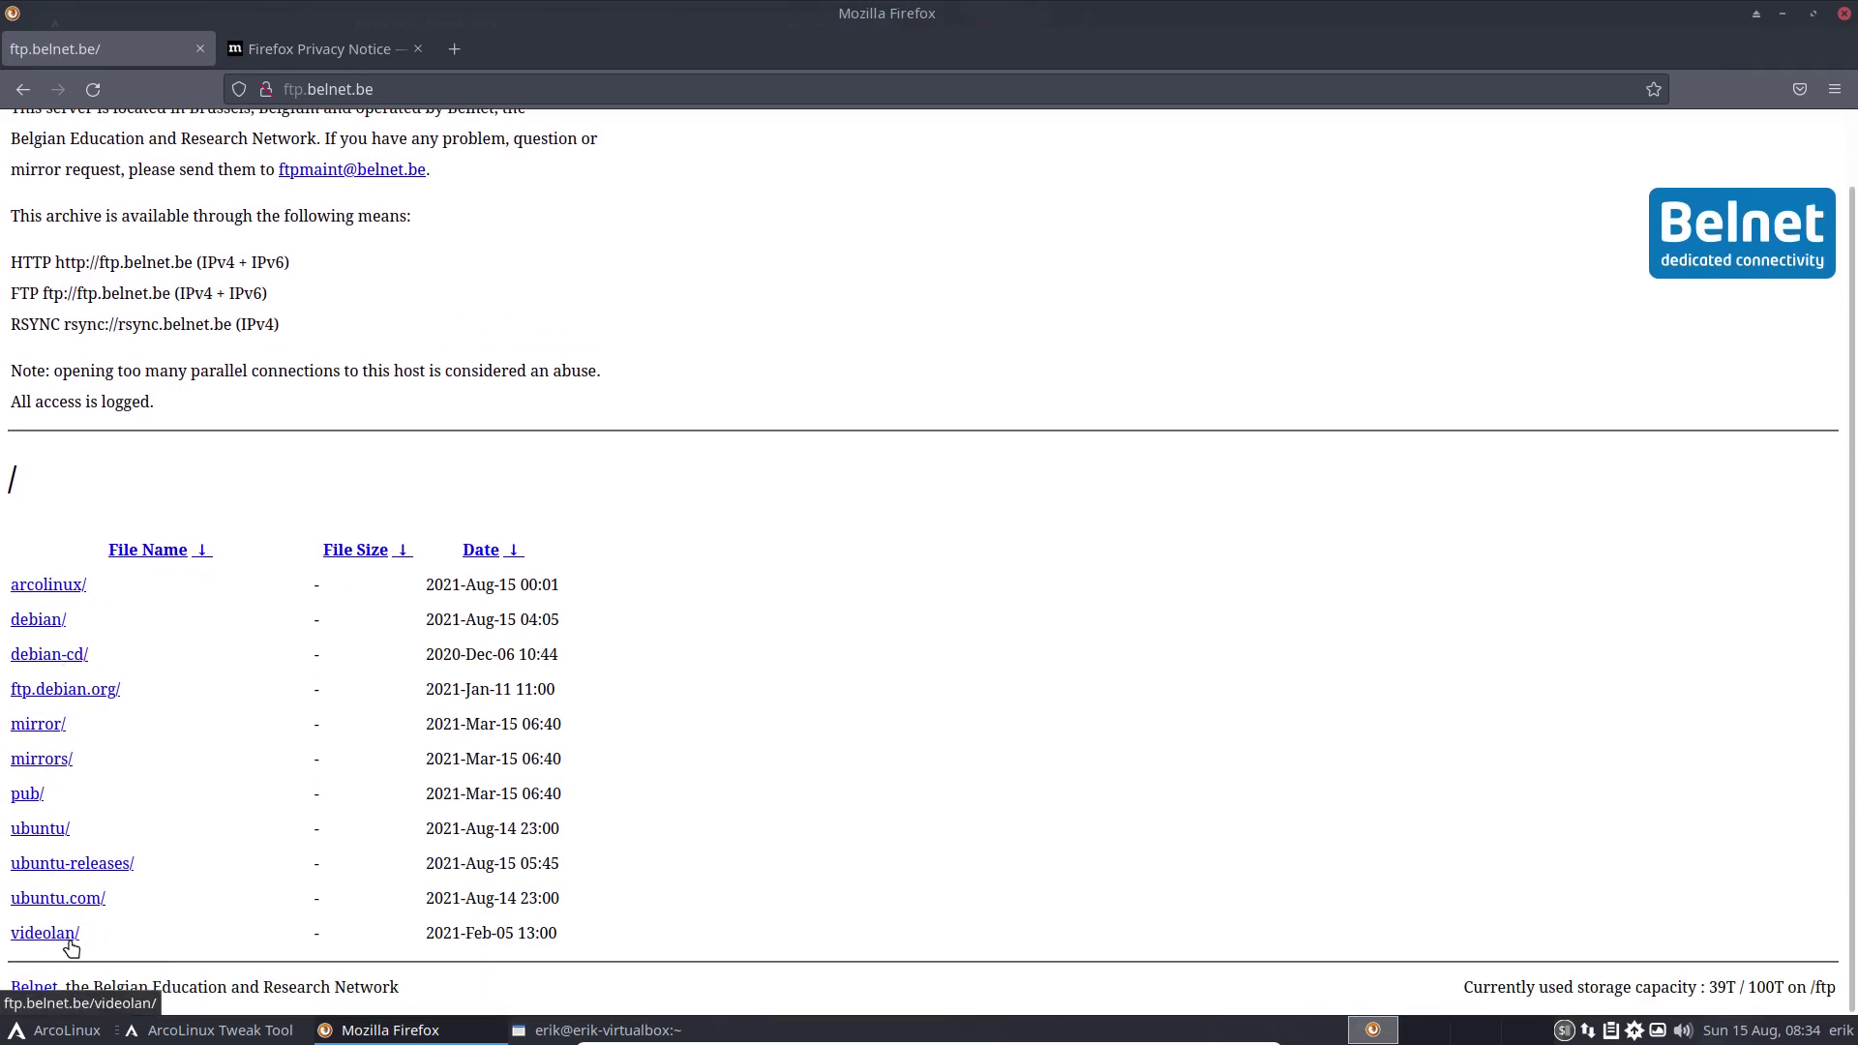
left_click(68, 587)
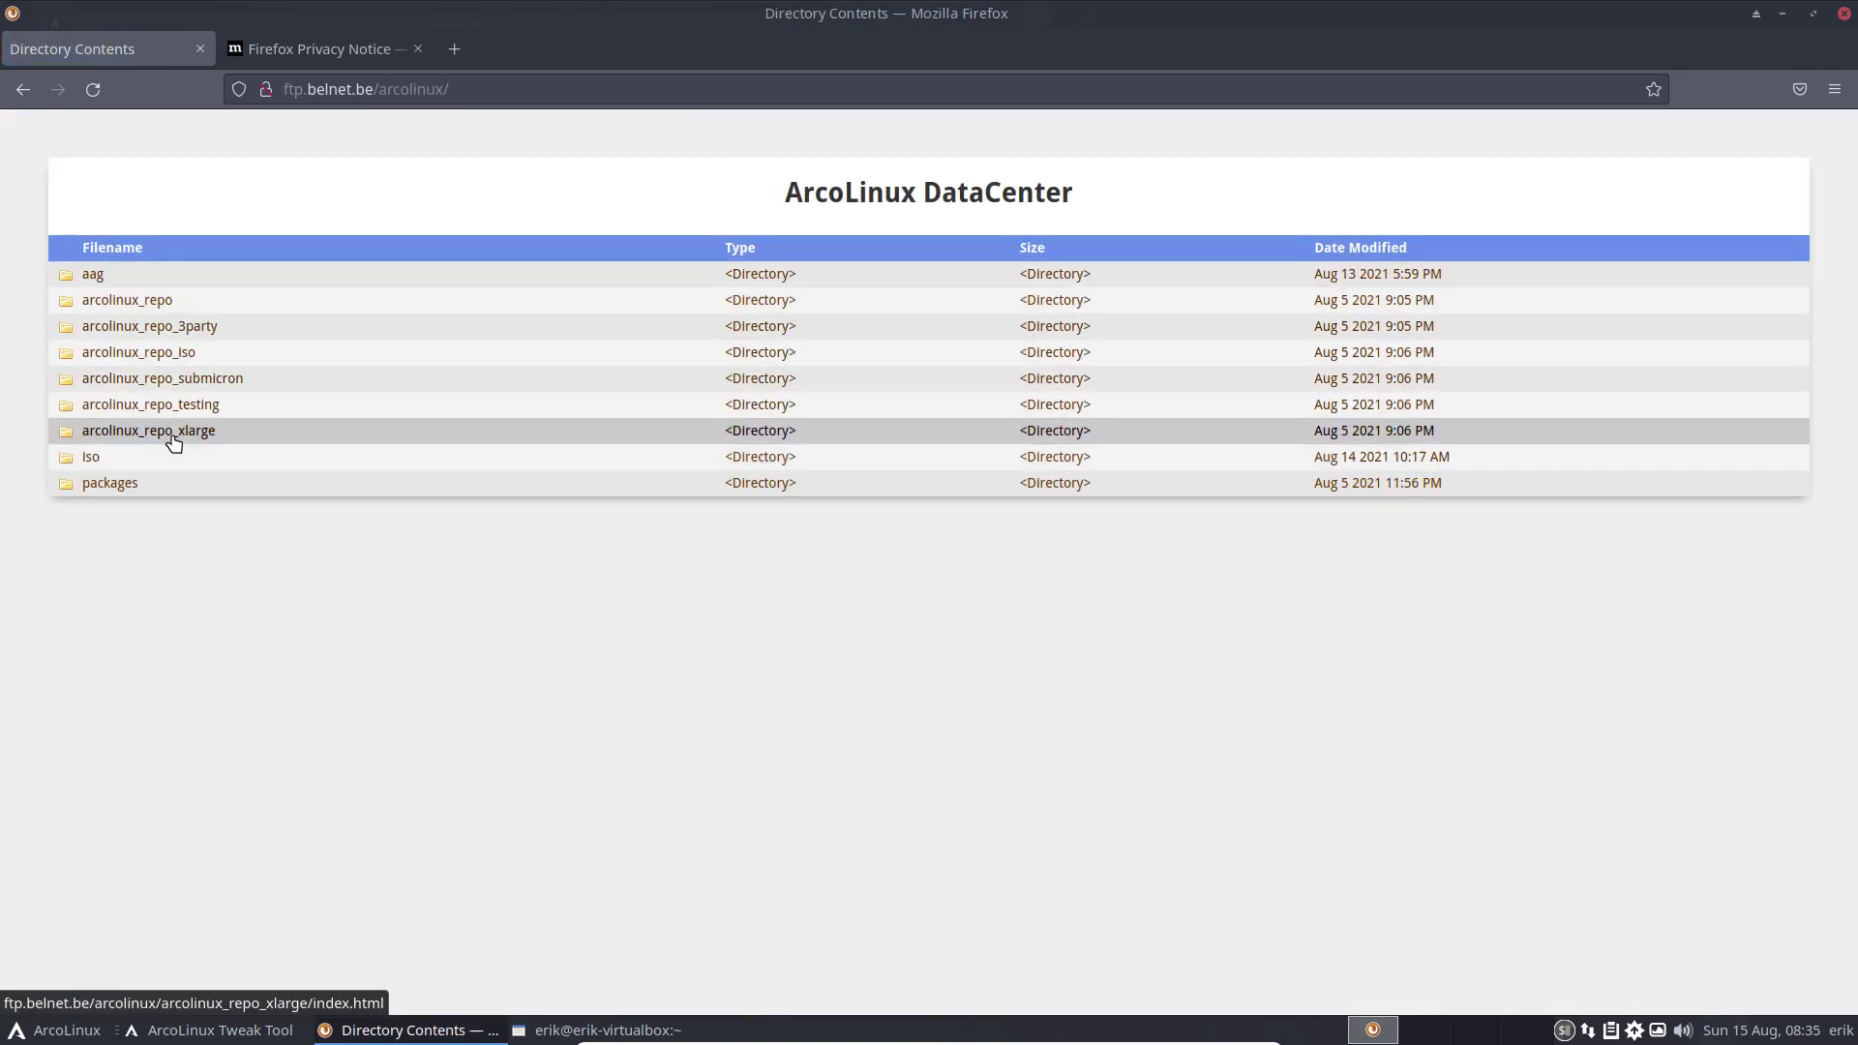
left_click(1782, 13)
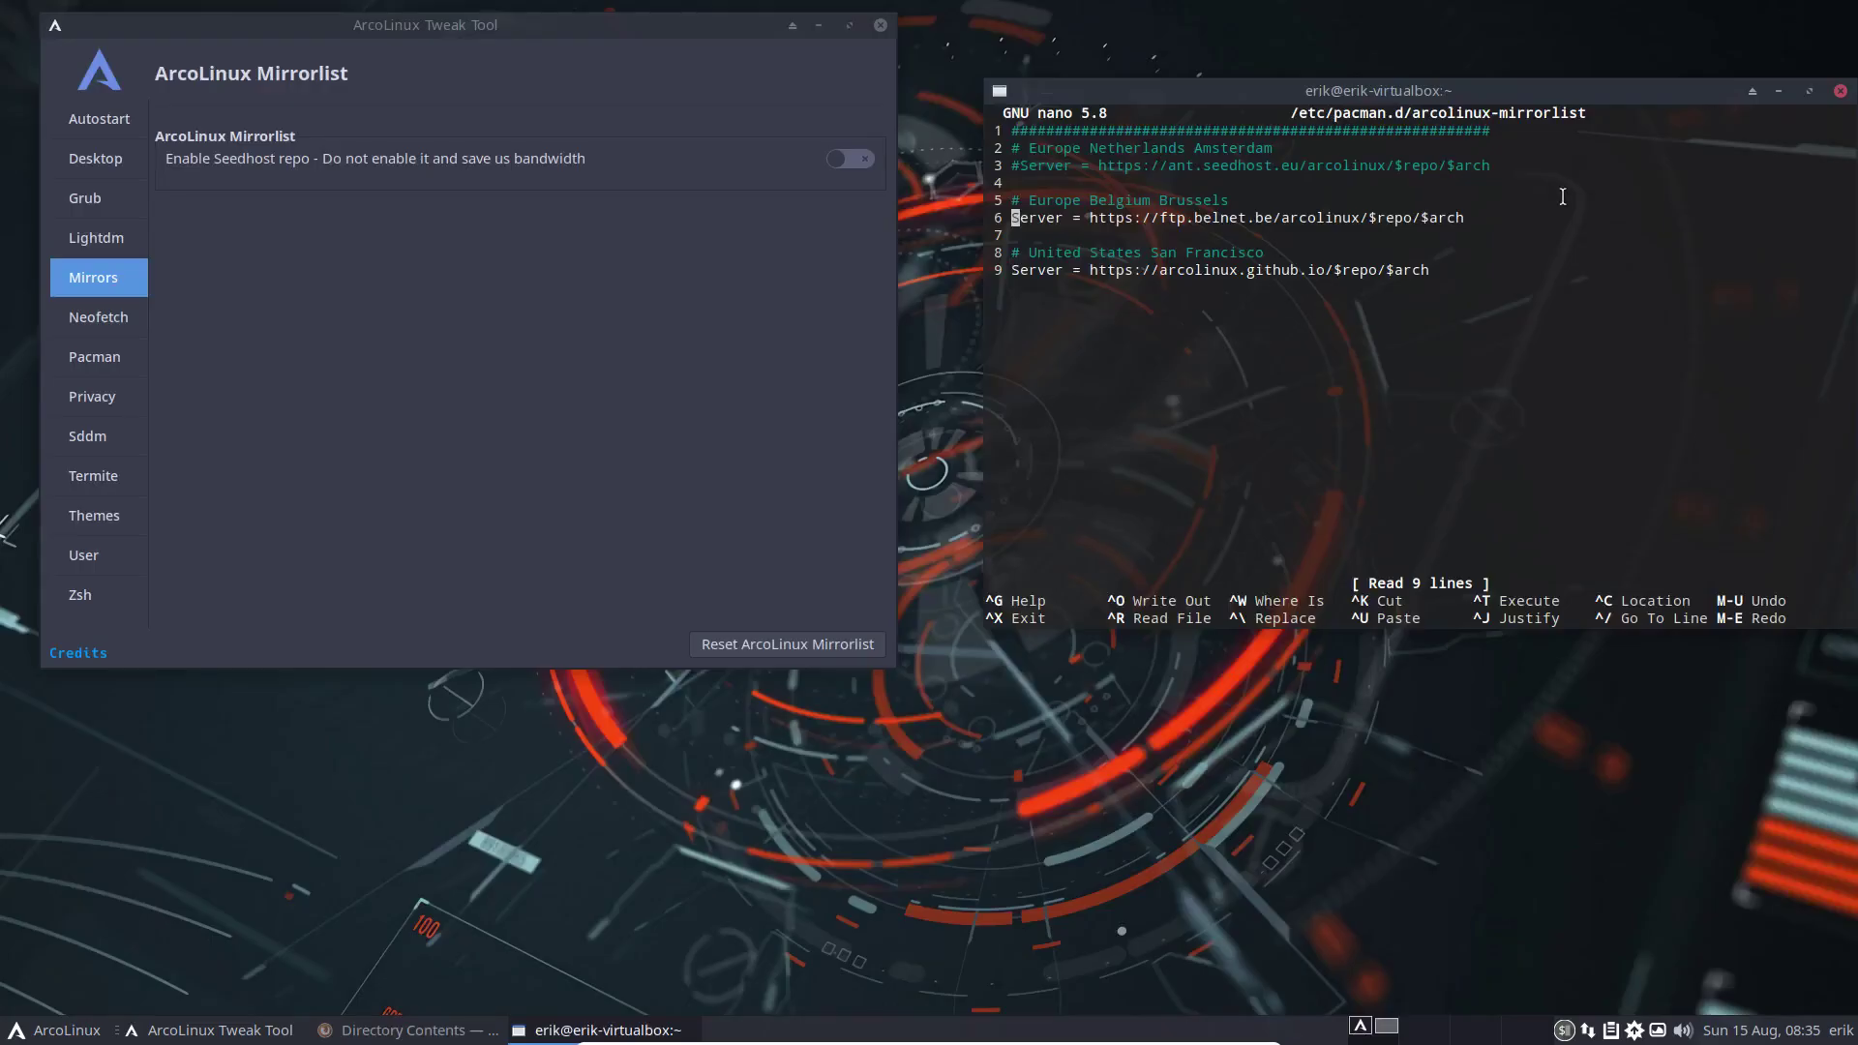
Run update in a new terminal, which re-syncs the repos and reports nothing to upgrade
left_click(1031, 165)
key("ctrl+alt+Return")
type("update")
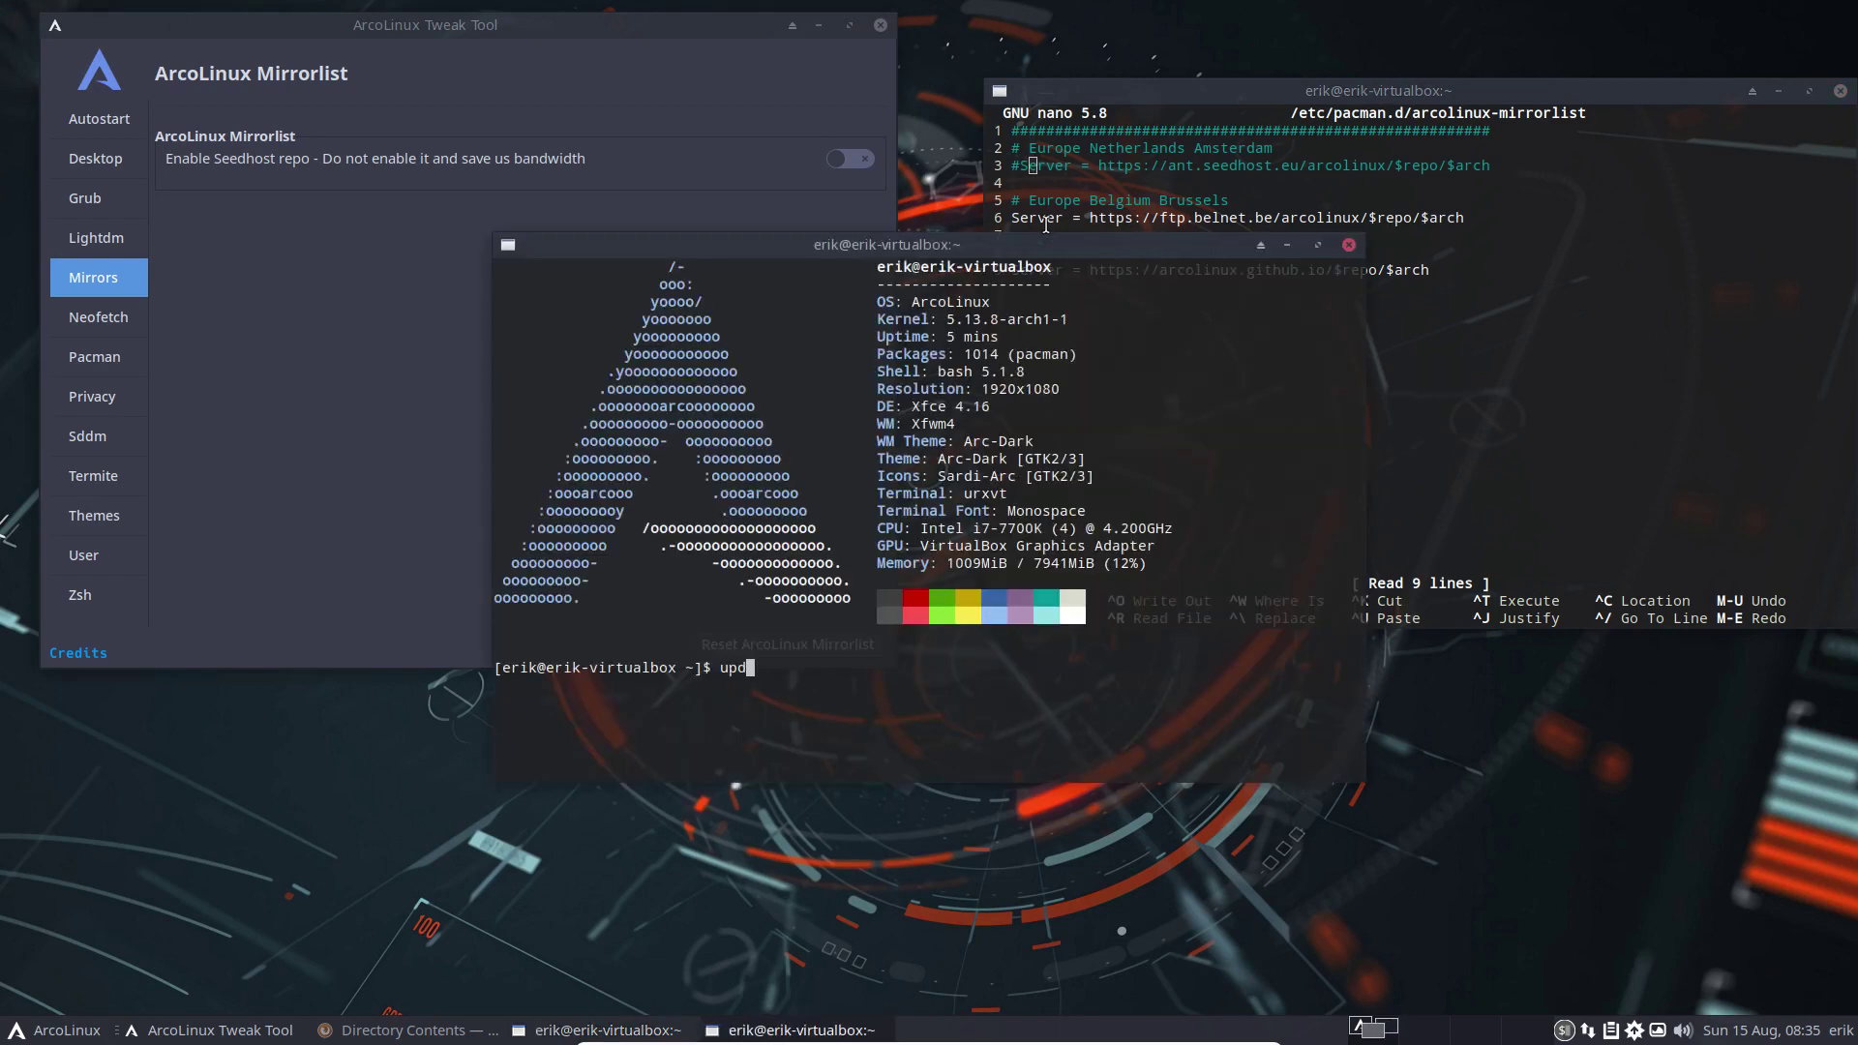
key("Return")
key("Return")
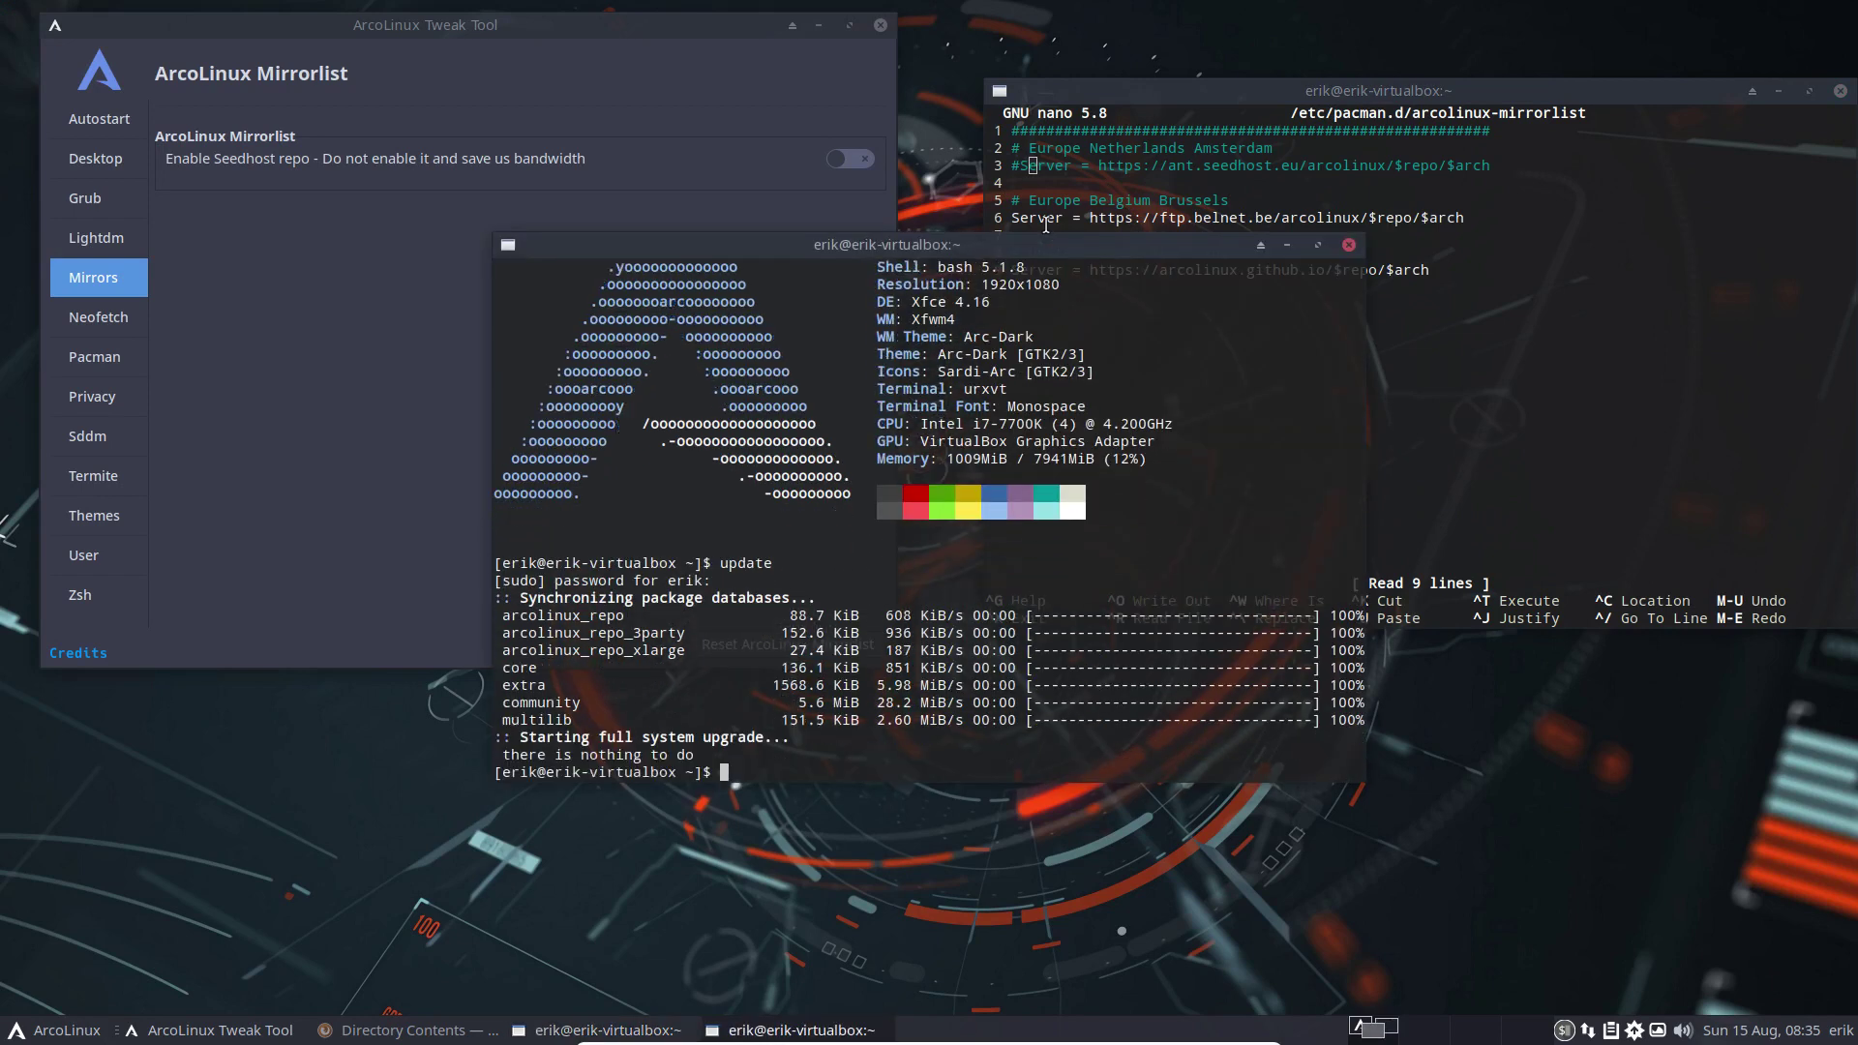
left_click_drag(988, 244, 600, 399)
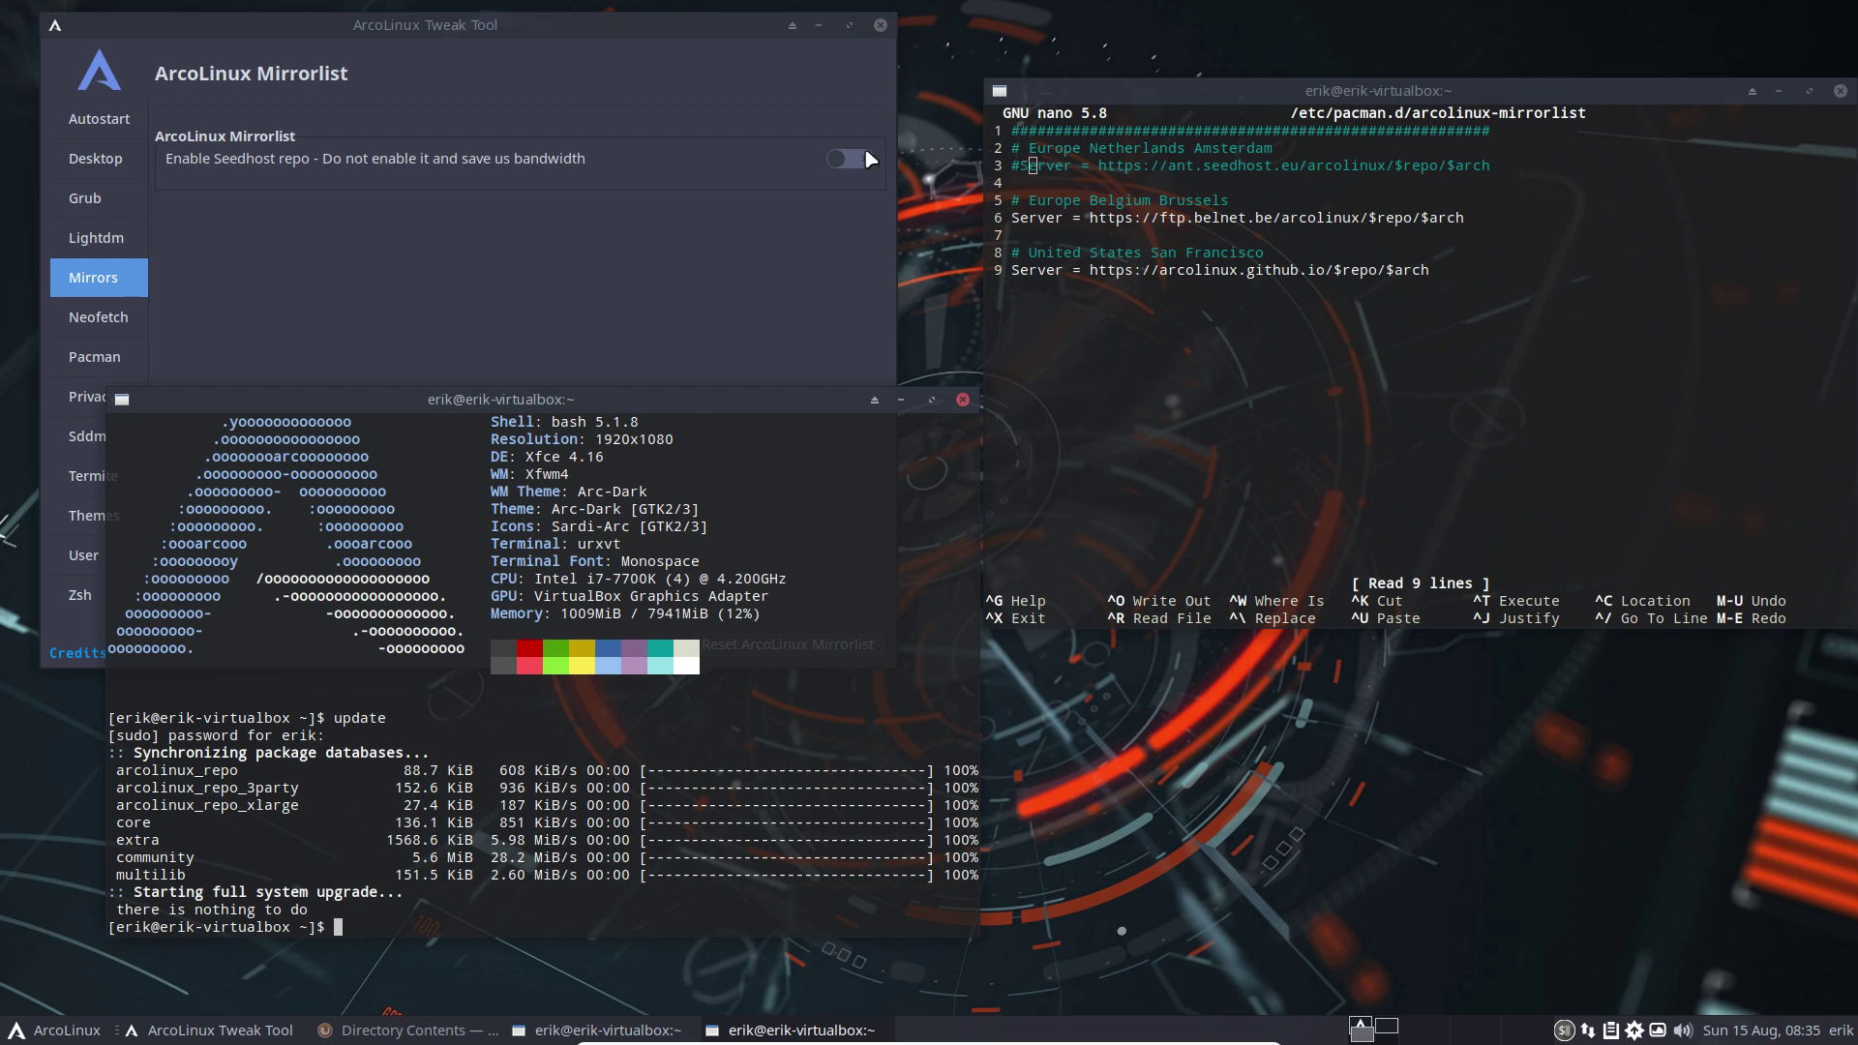
left_click_drag(678, 405, 816, 407)
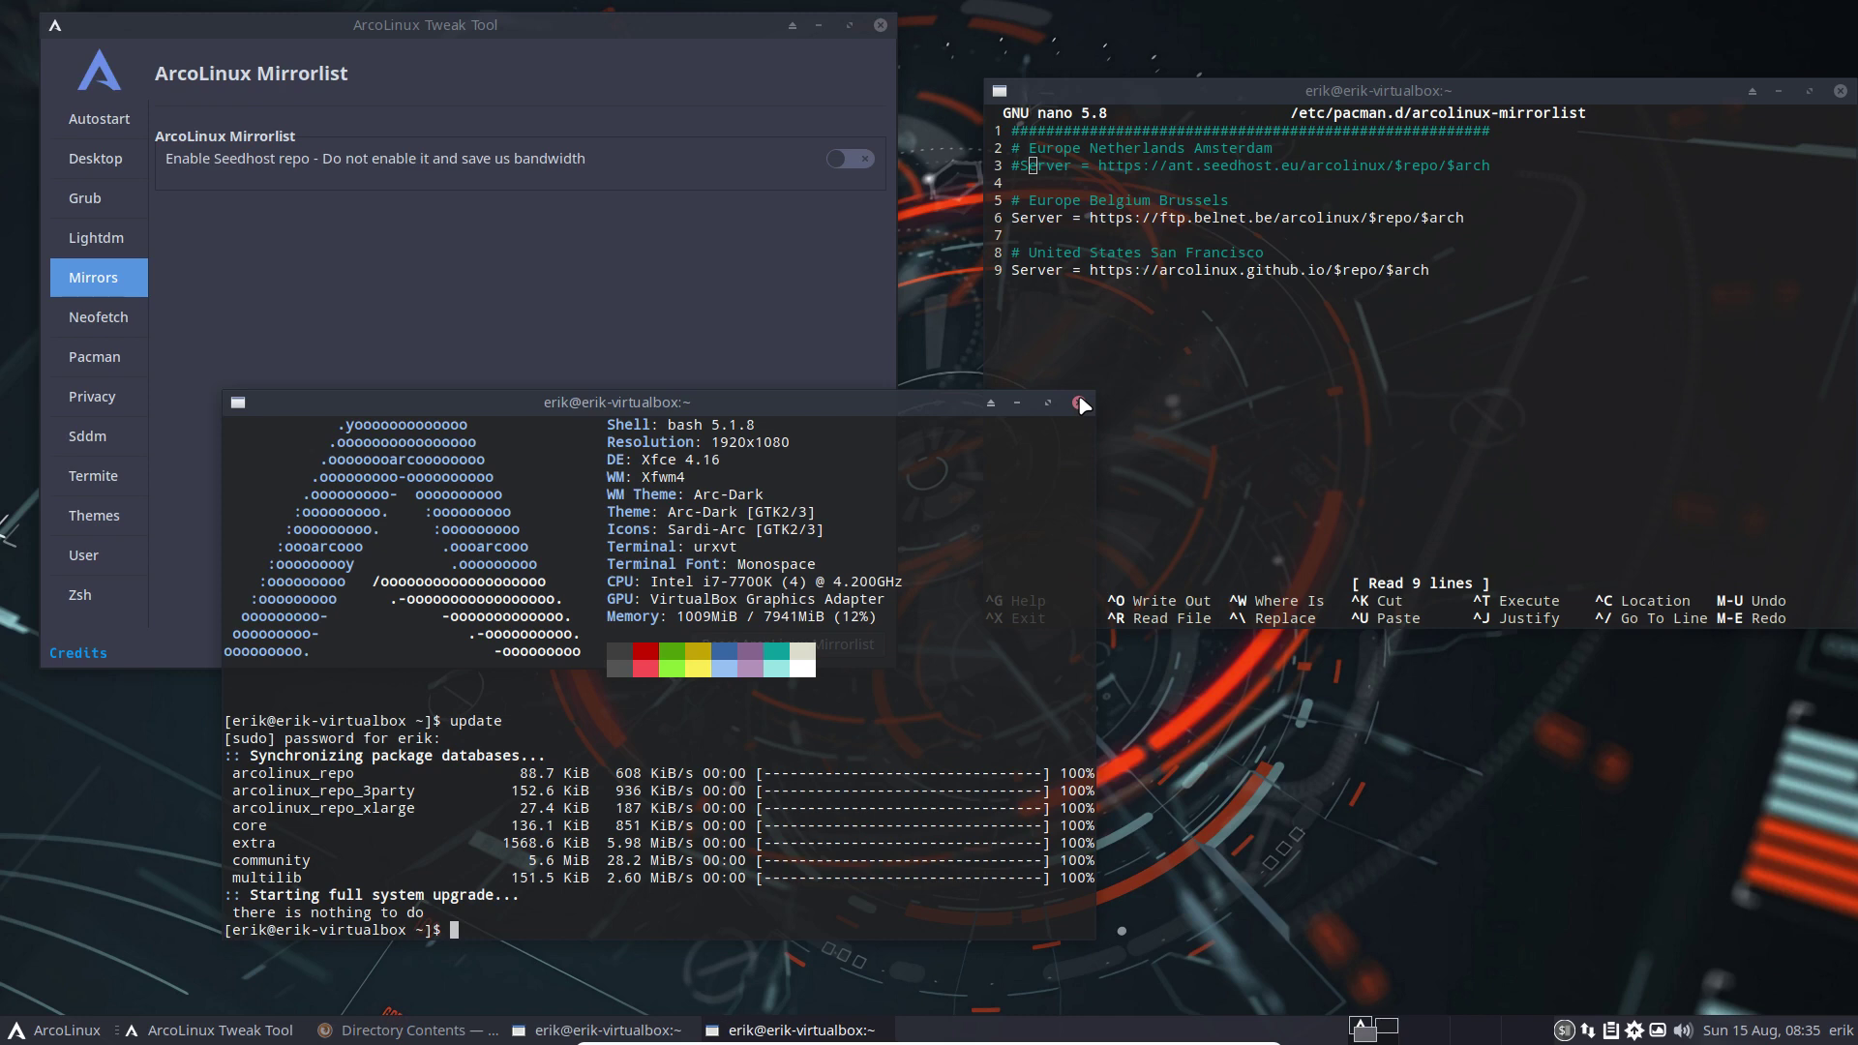
Close both terminals and show the Neofetch Editor page in Tweak Tool
left_click(1080, 403)
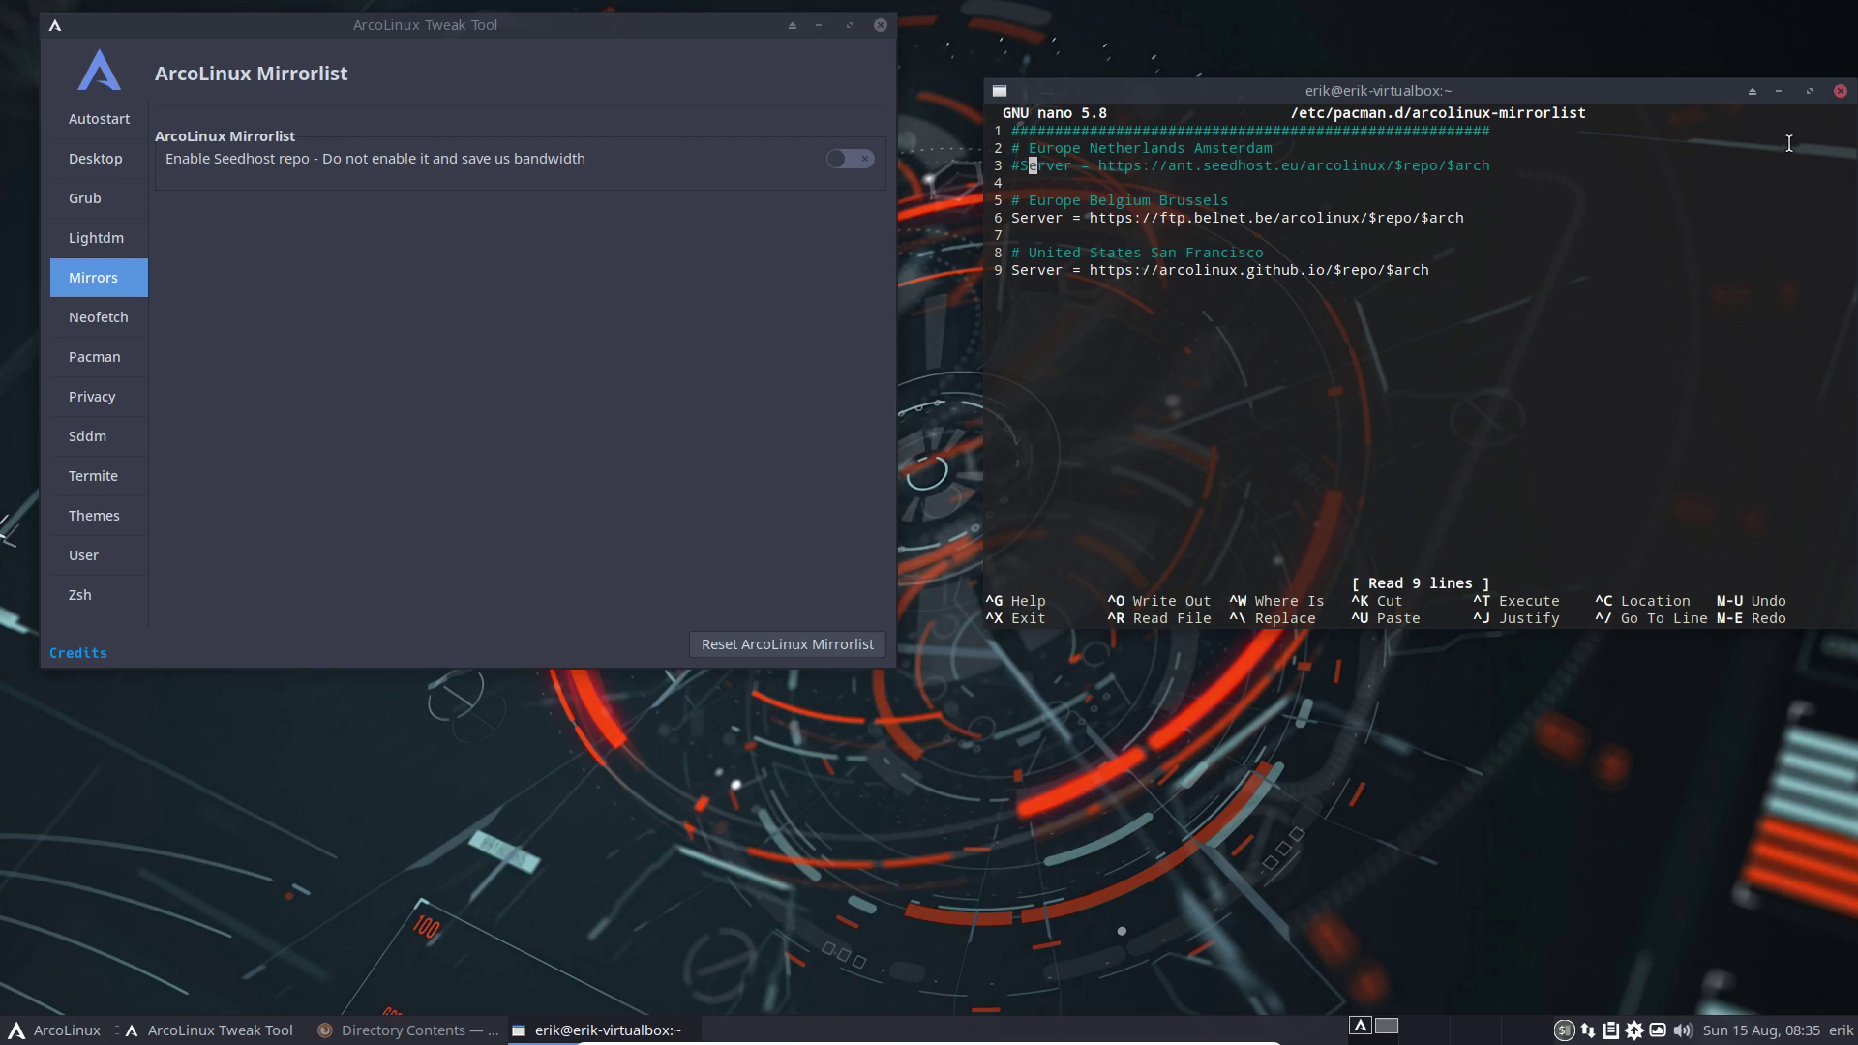
left_click(1842, 93)
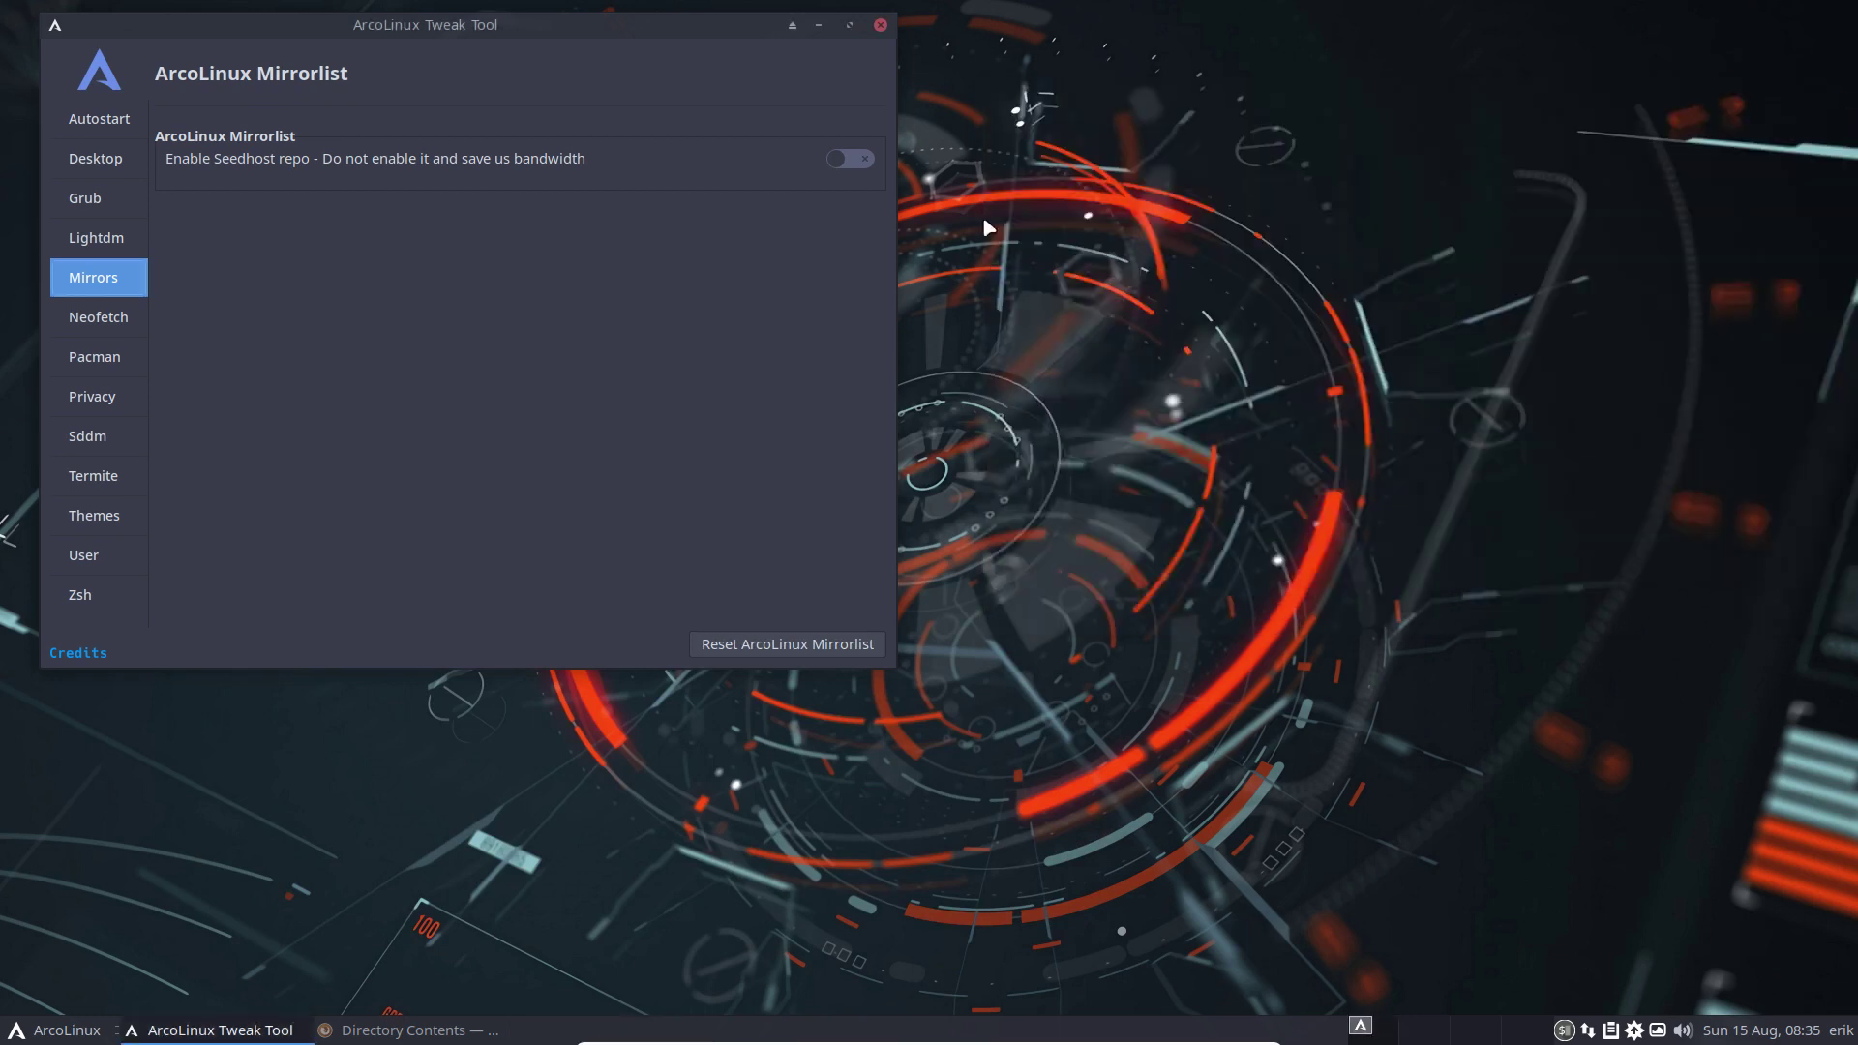
left_click(101, 314)
left_click_drag(462, 23, 648, 68)
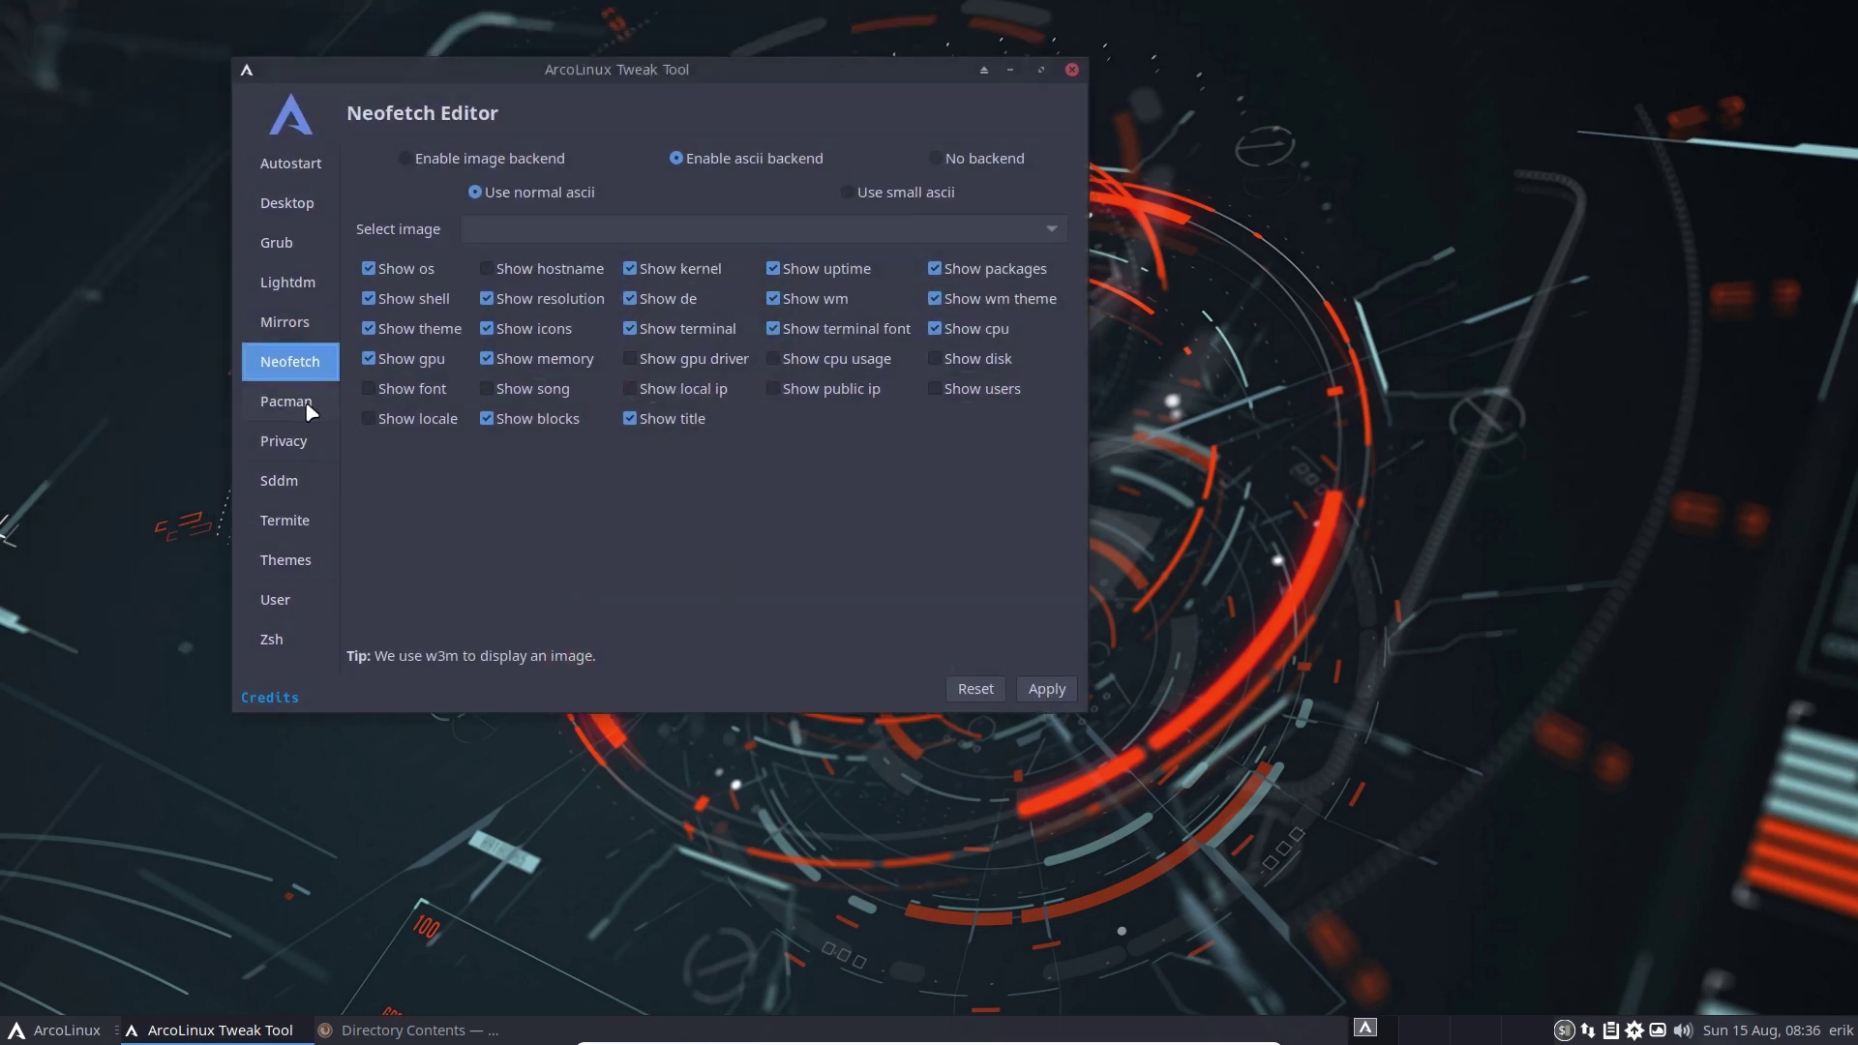
Open a new terminal displaying neofetch output beside the Neofetch Editor
left_click(1449, 465)
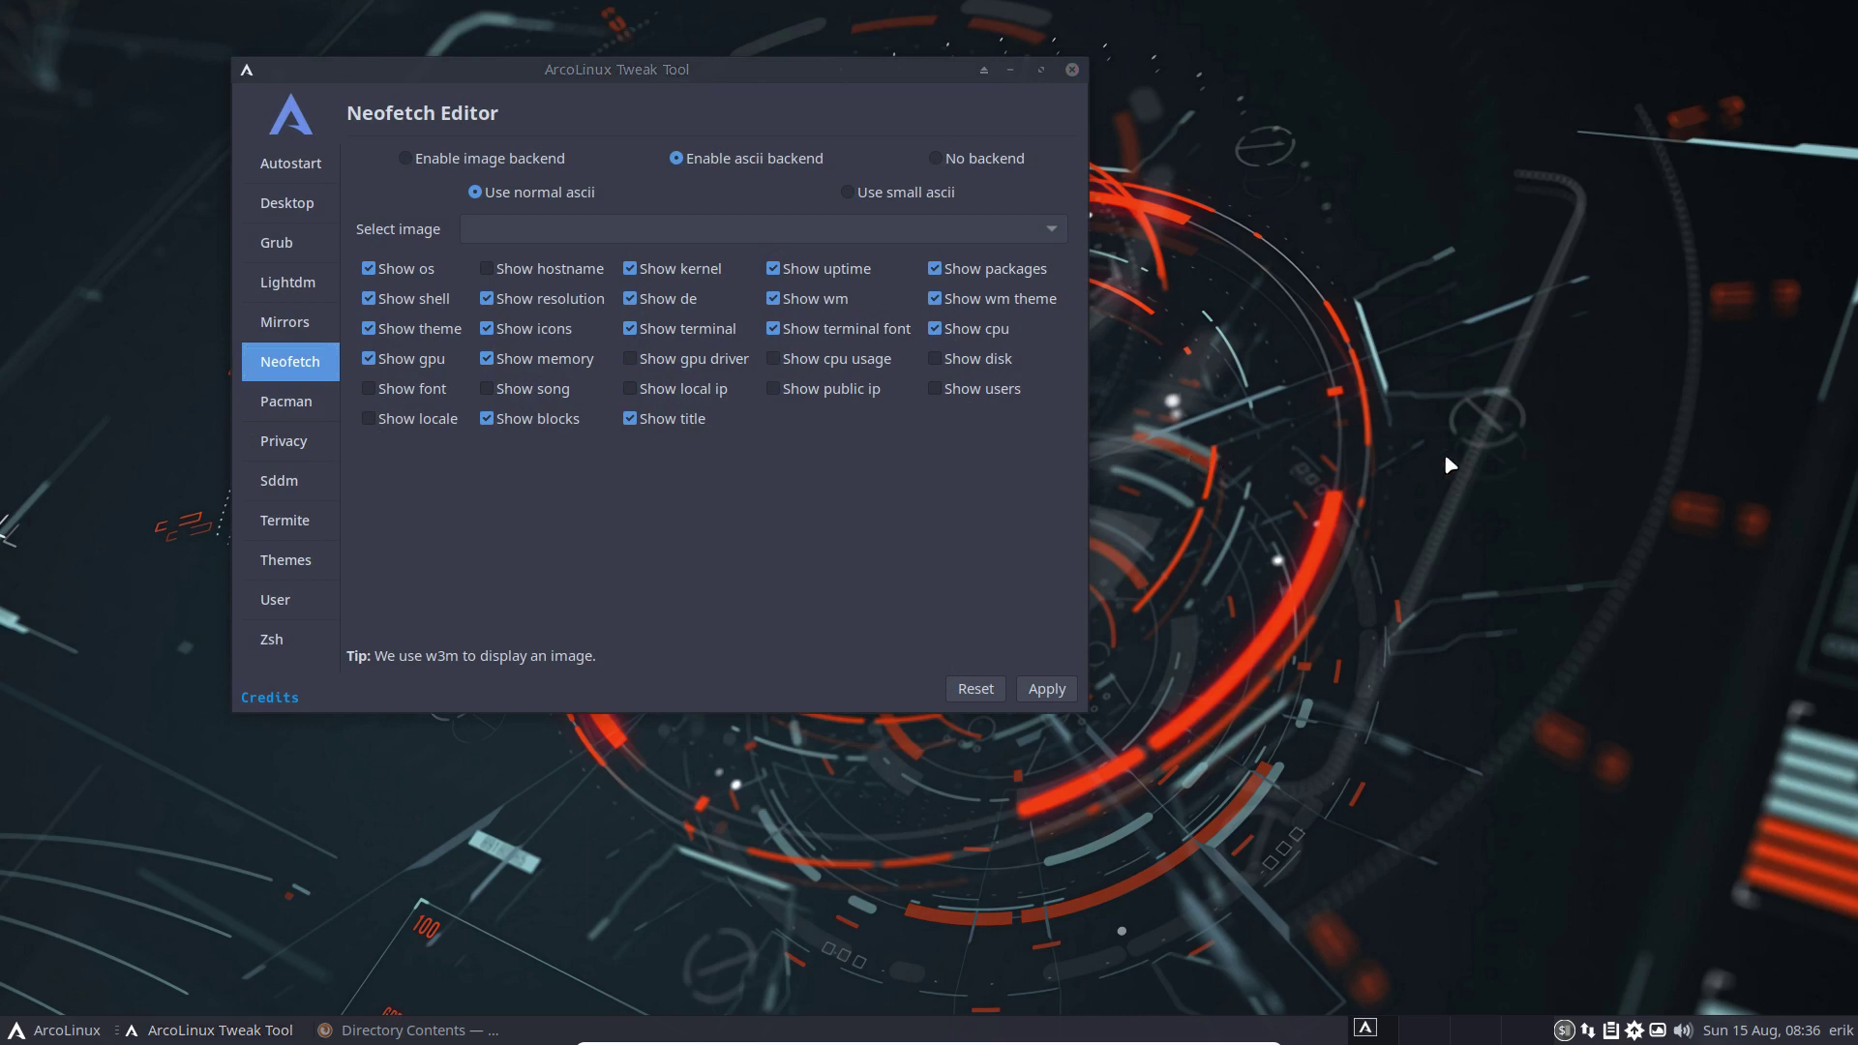
key("ctrl+alt+Return")
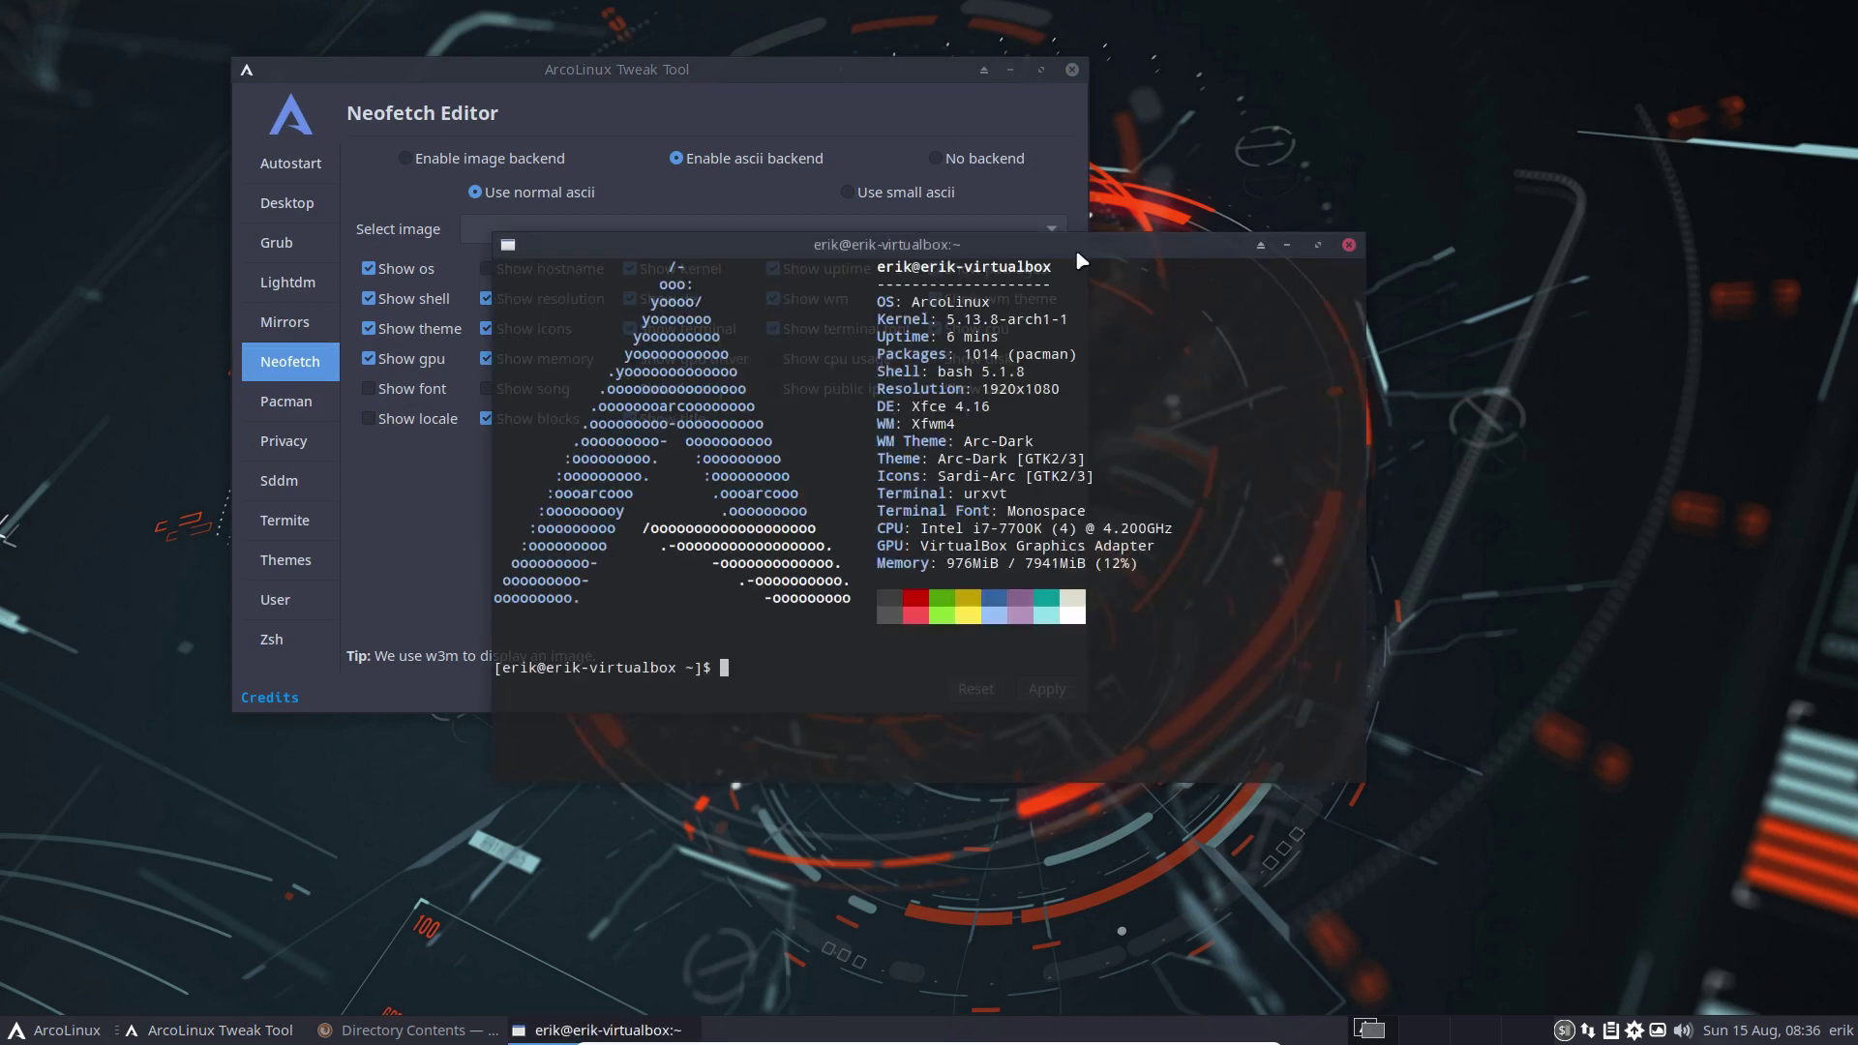
left_click_drag(1076, 248, 1500, 304)
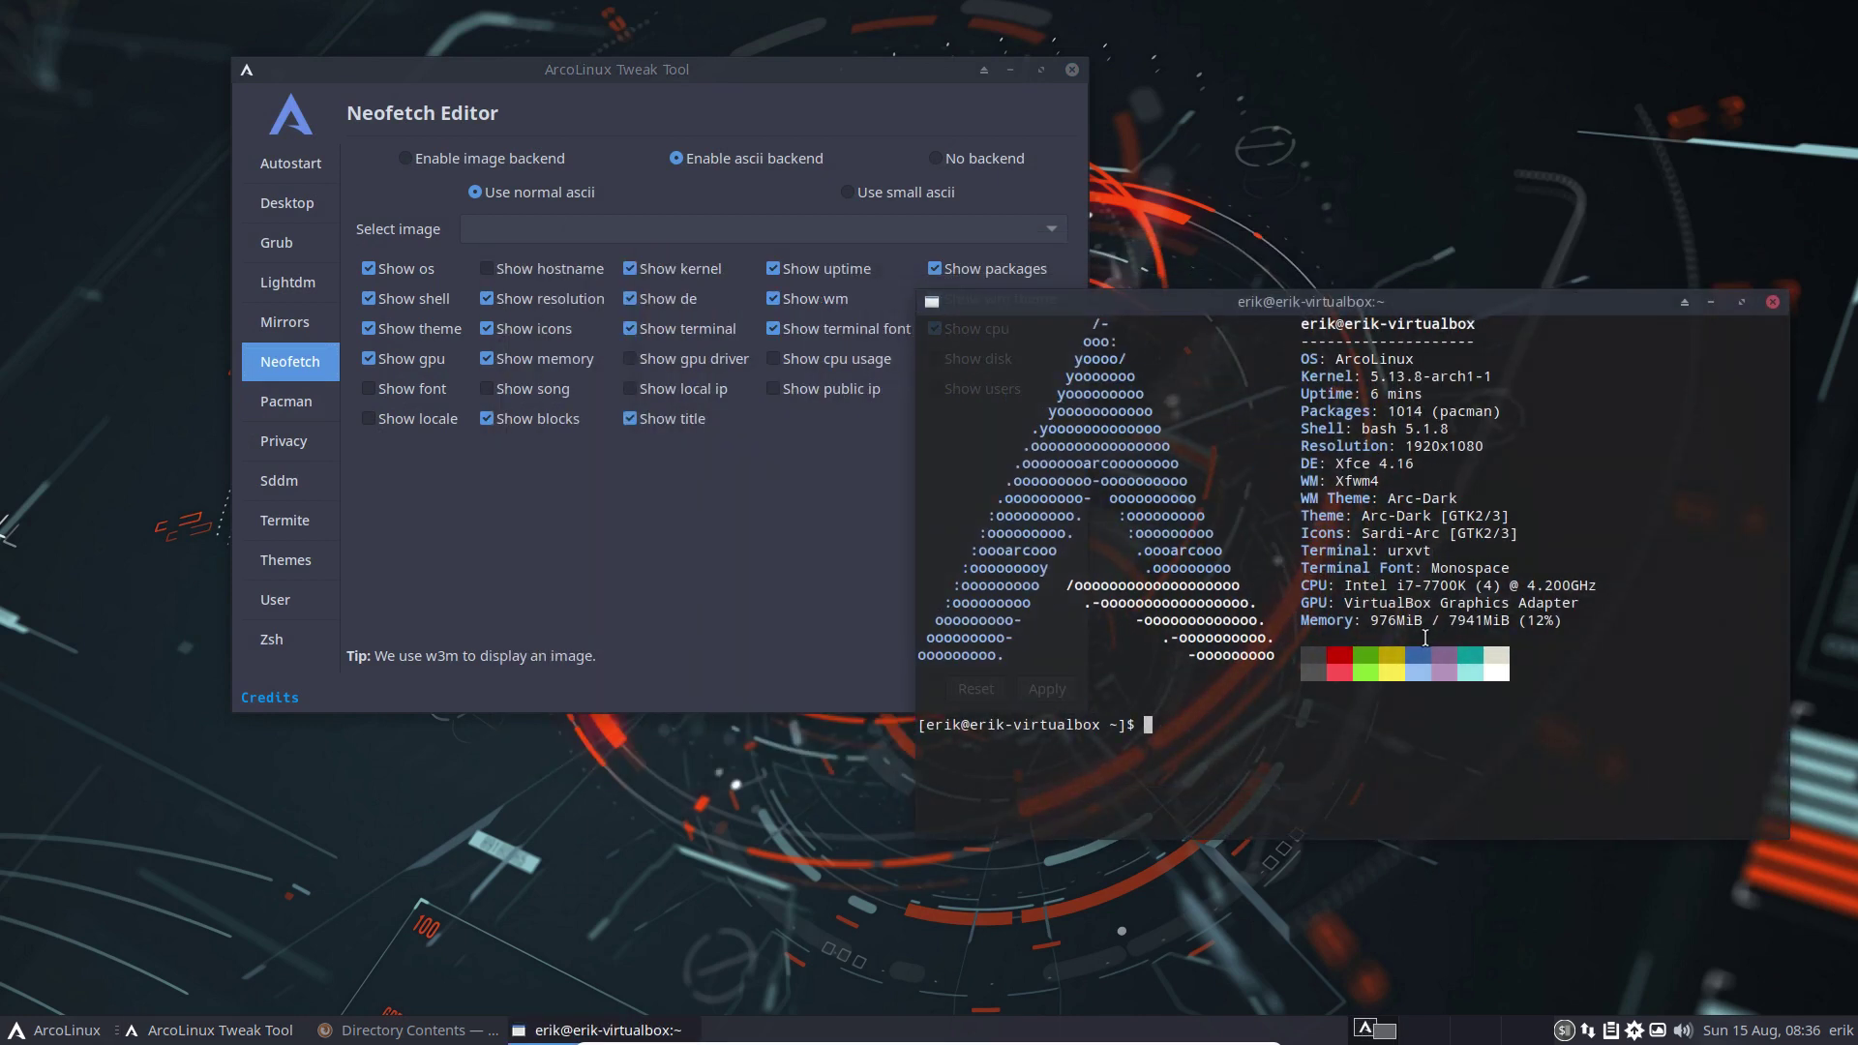
left_click(484, 848)
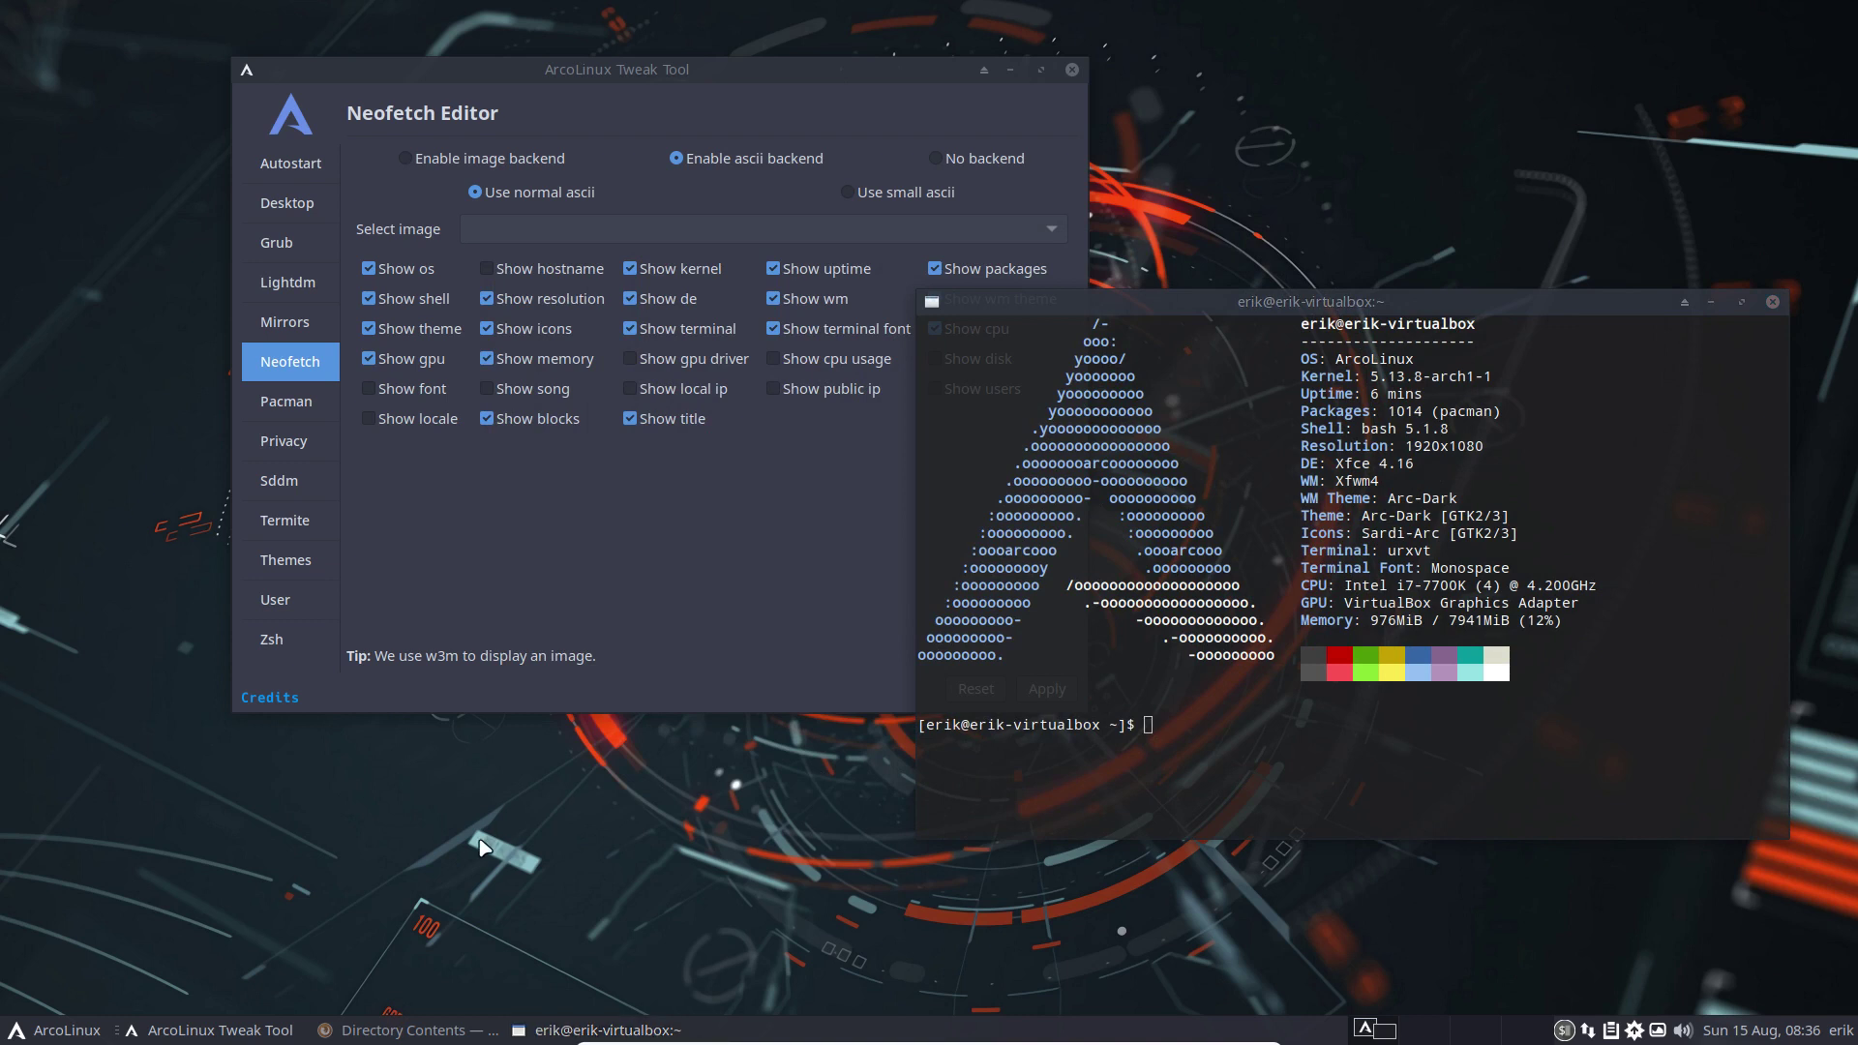
key("super+shift+Return")
Show hidden home files and review the fetch lines in .bashrc, including commented ufetch-arco and paleofetch
key("ctrl+h")
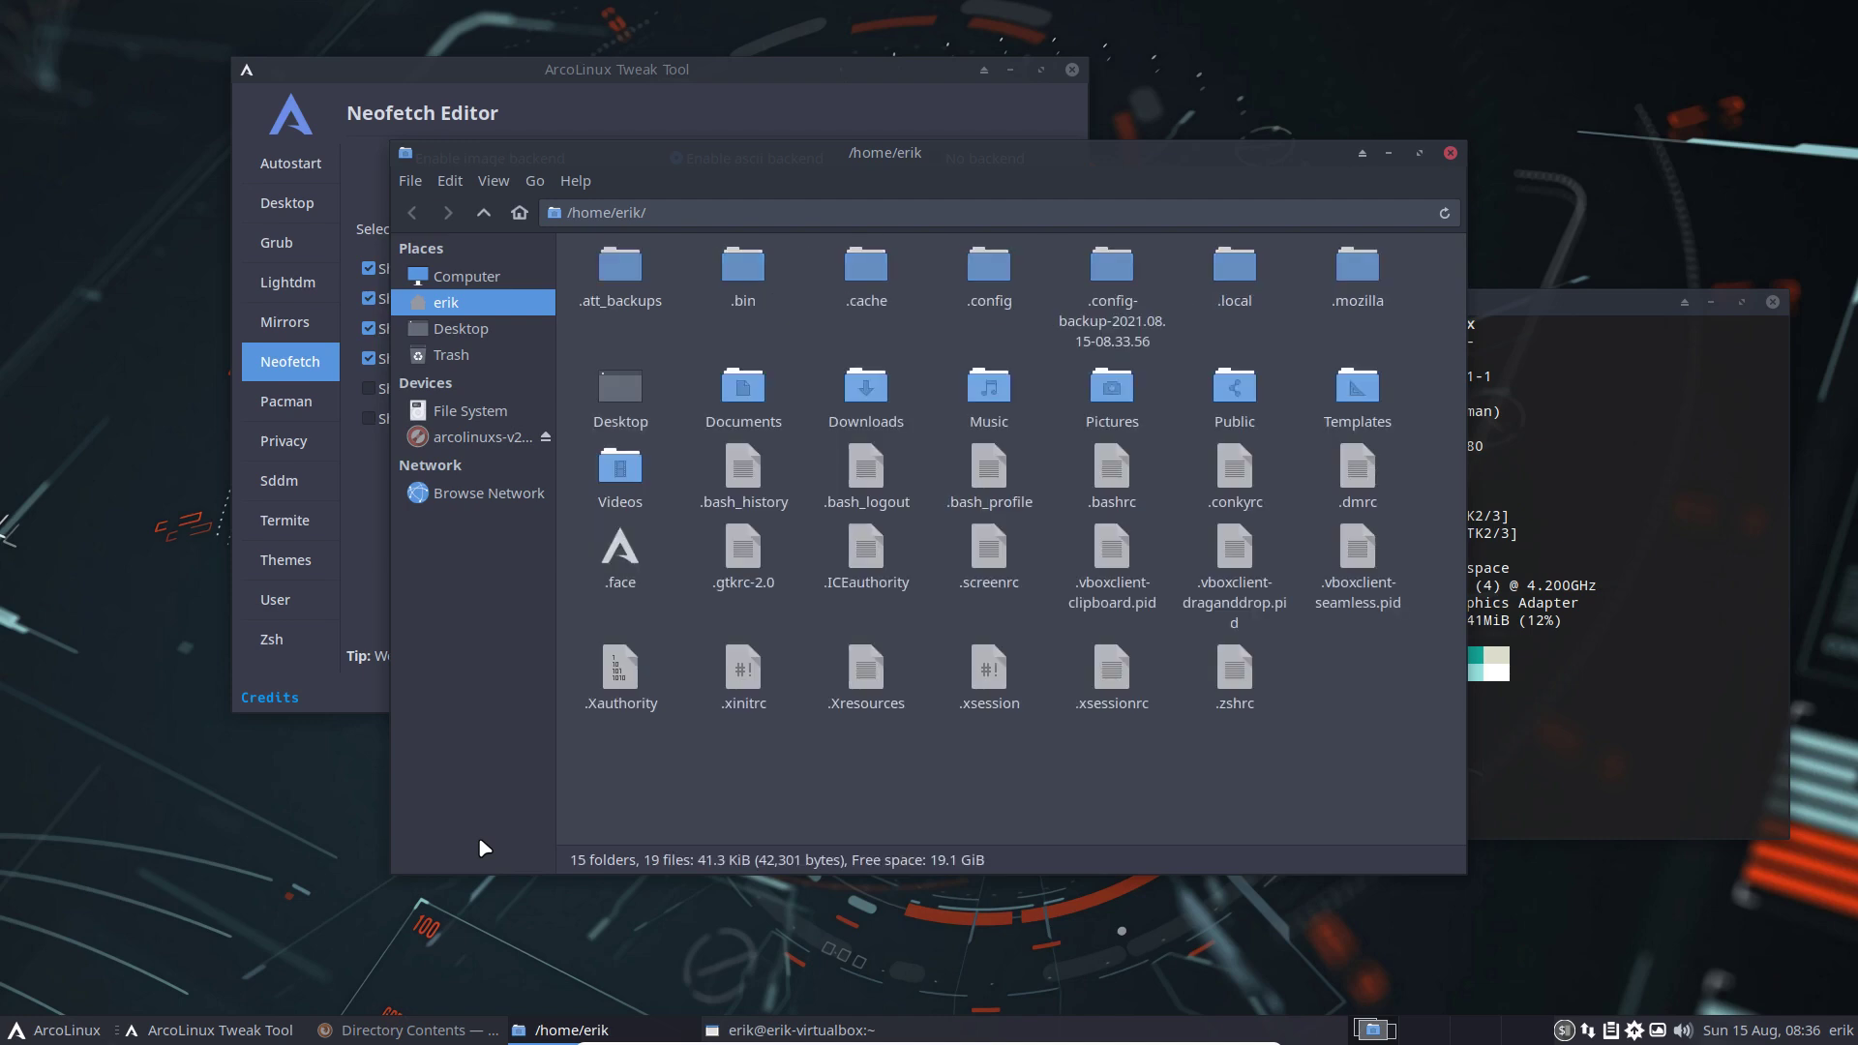
double_click(1112, 467)
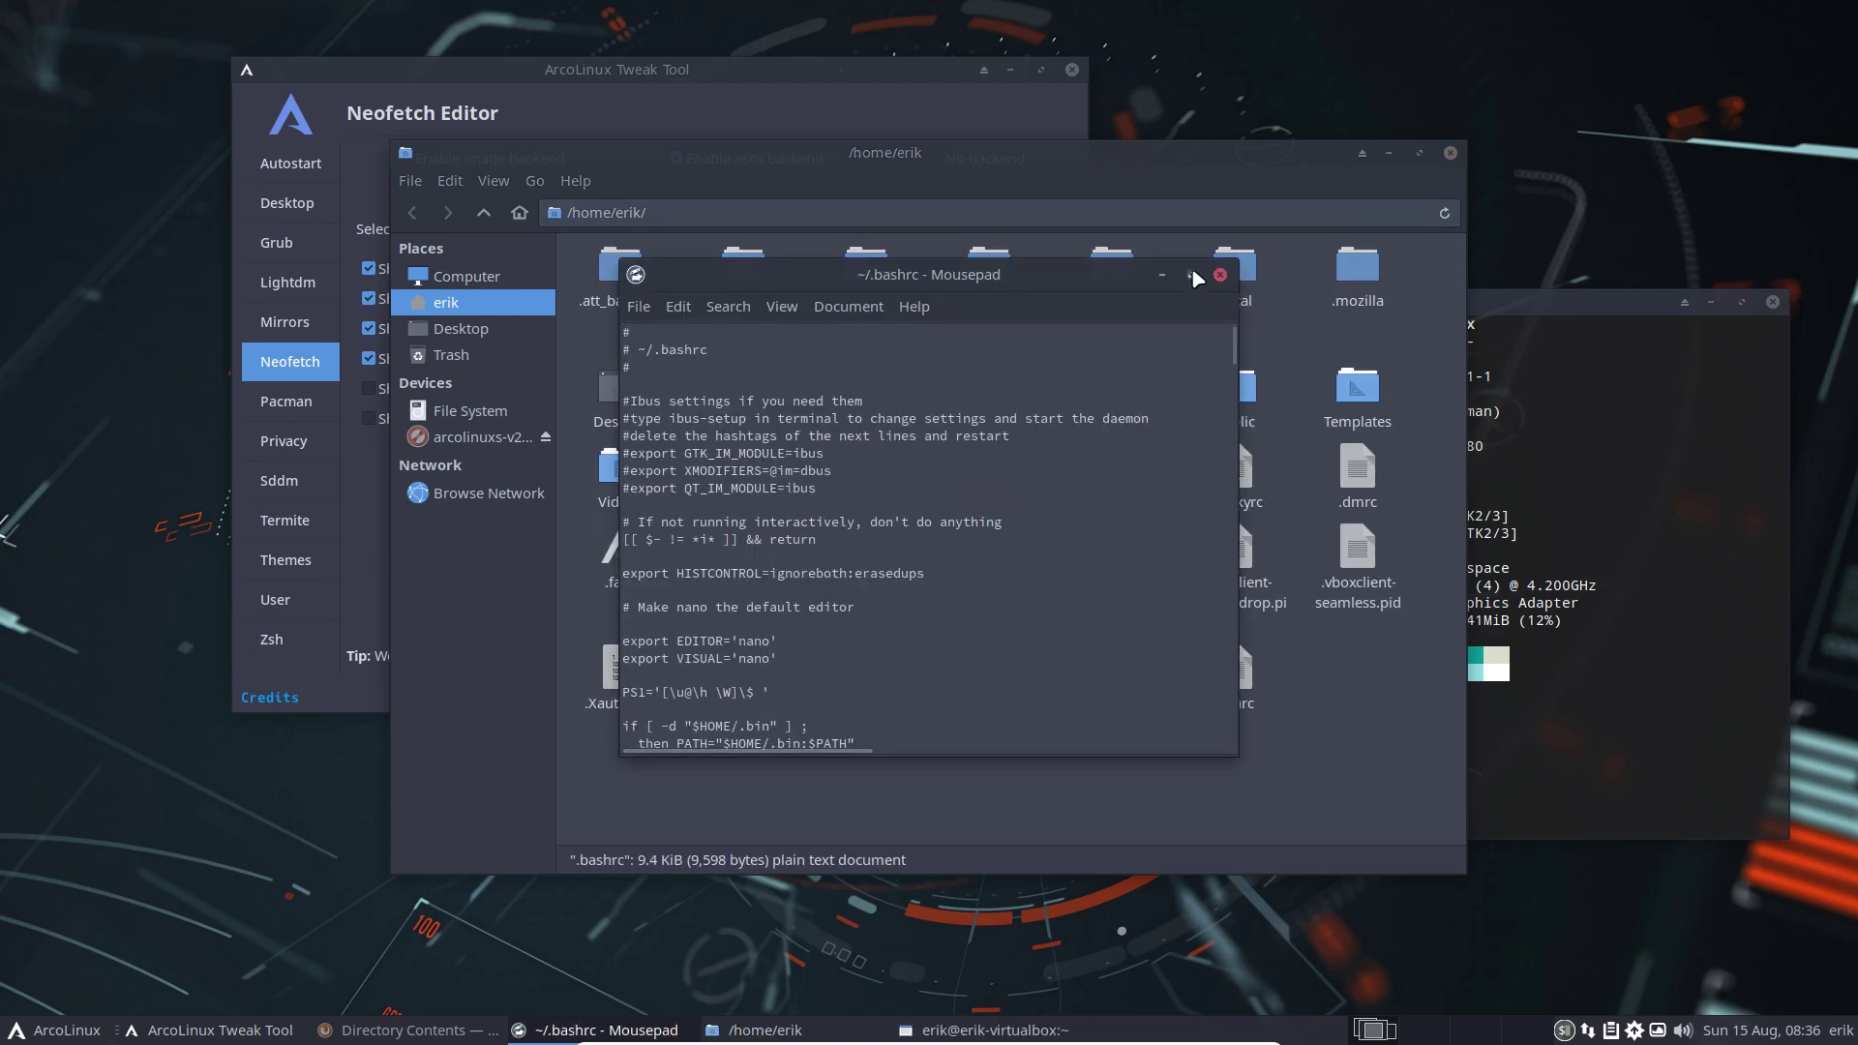
left_click(1193, 276)
scroll(761, 476, "down", 20)
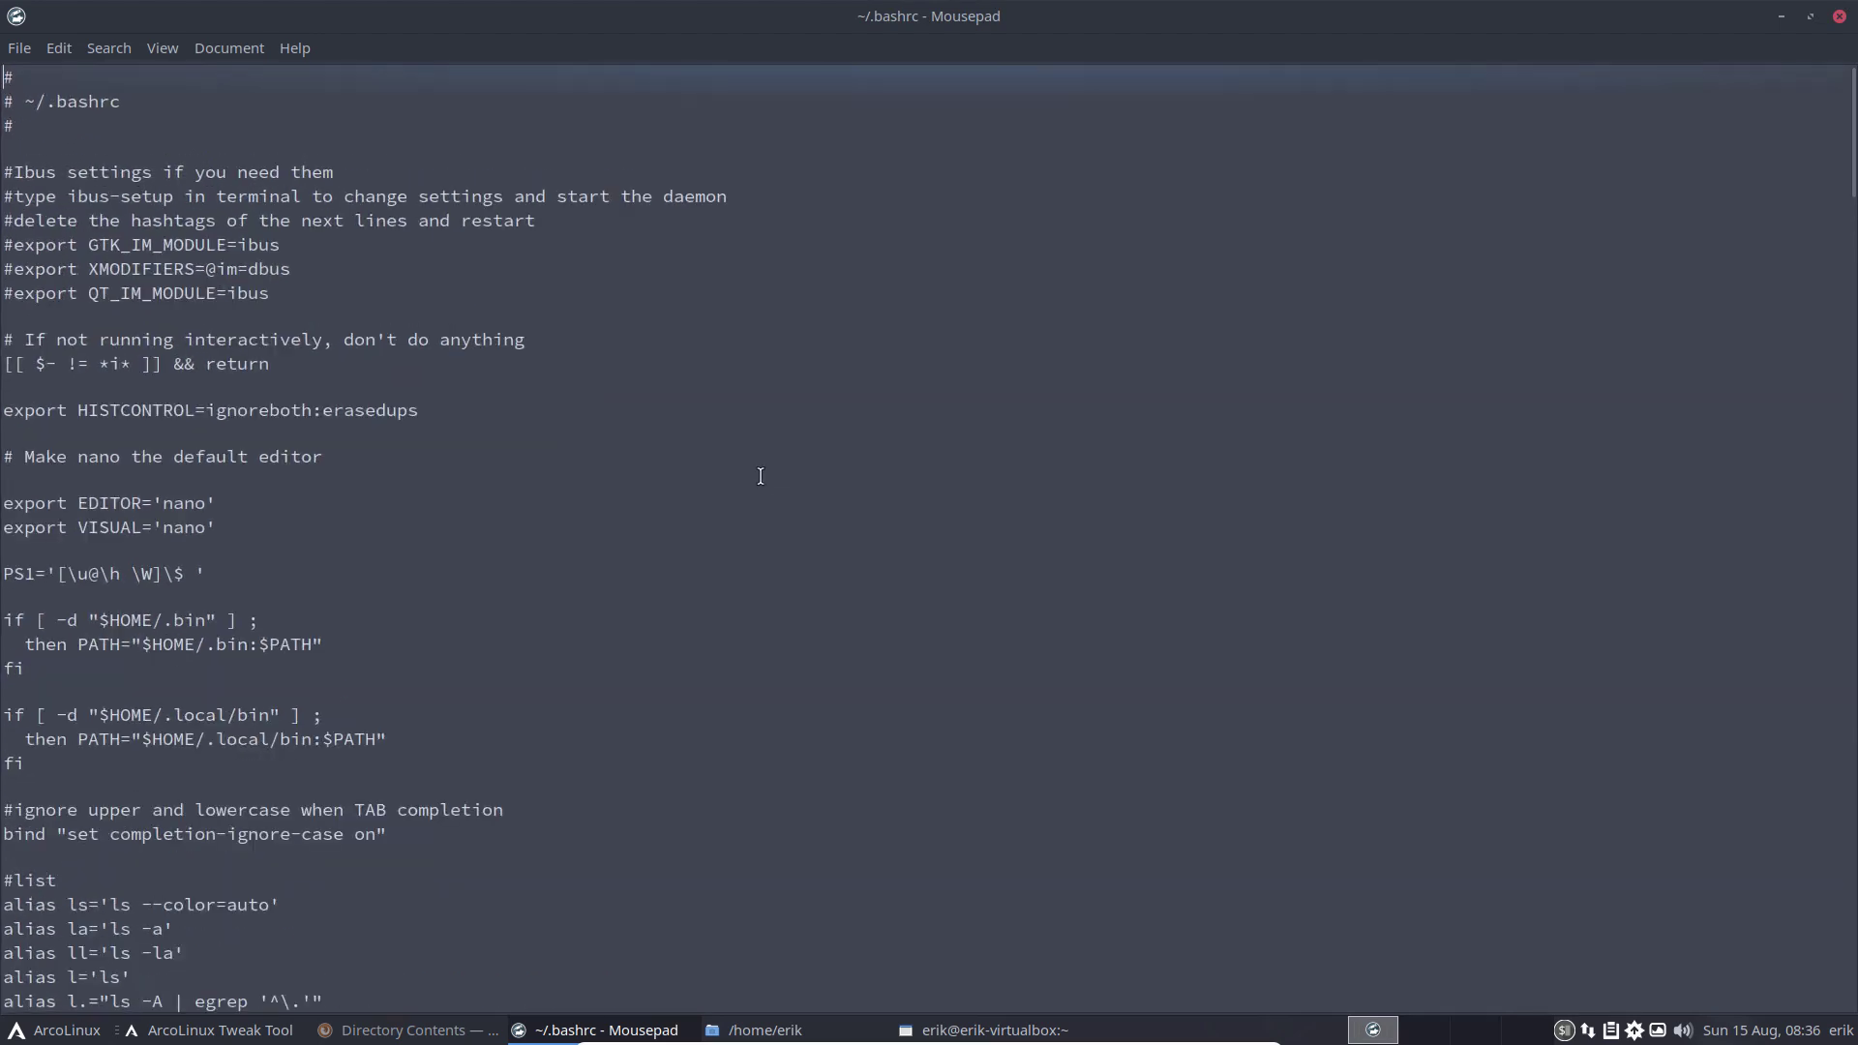
key("ctrl+plus")
scroll(761, 475, "down", 13)
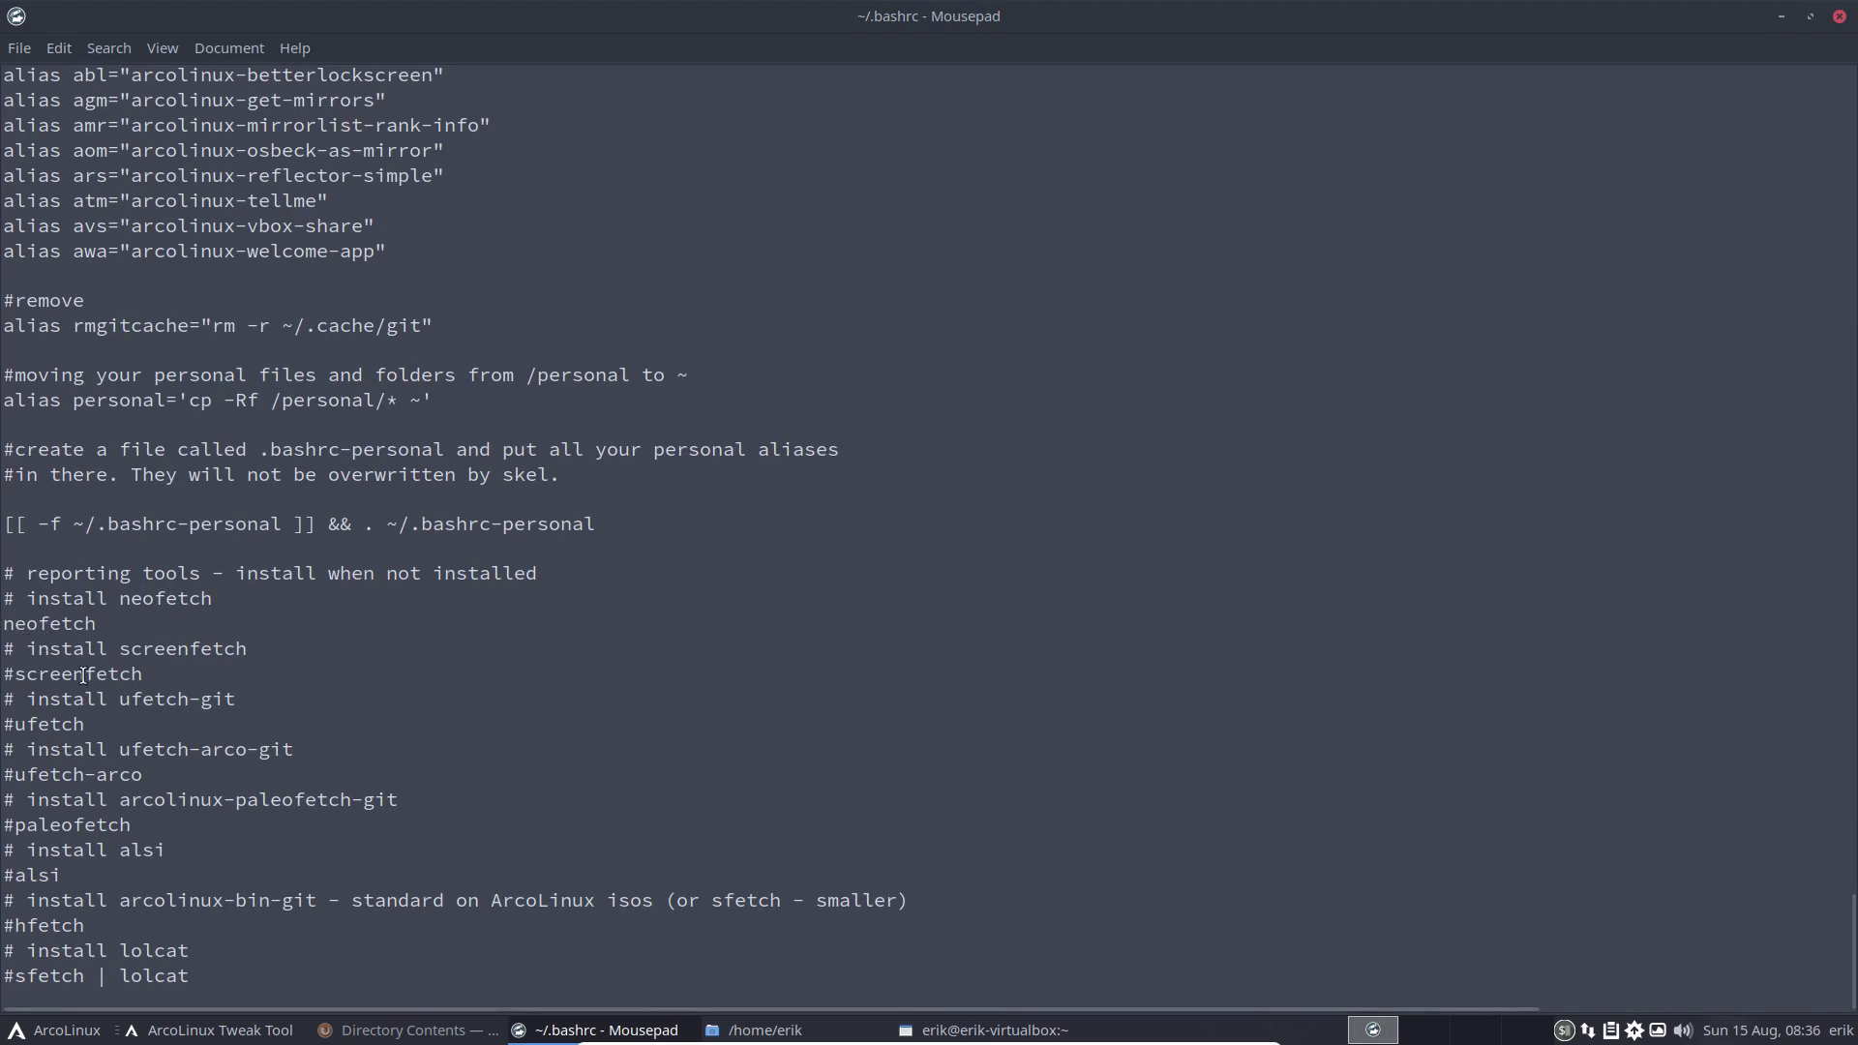
key("Down")
left_click(61, 774)
left_click(82, 825)
Close the .bashrc editor and the neofetch terminal
left_click(1839, 16)
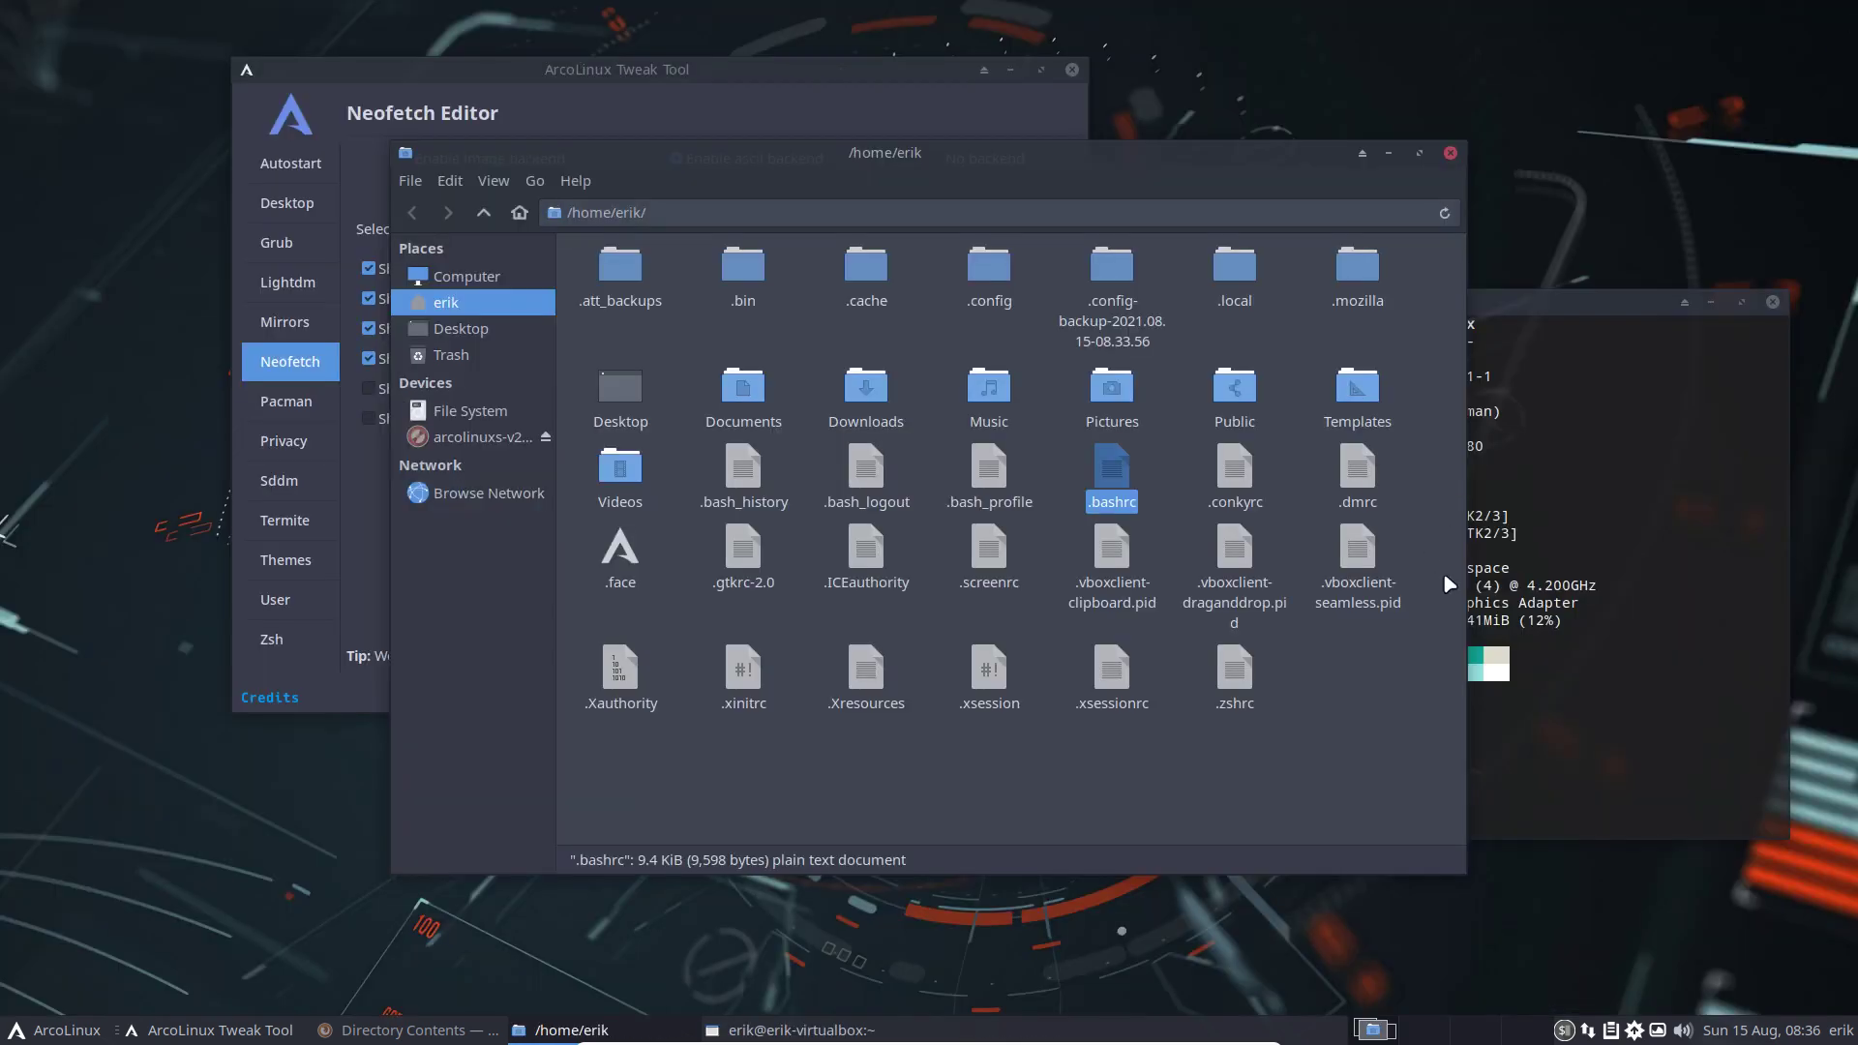
left_click(1565, 579)
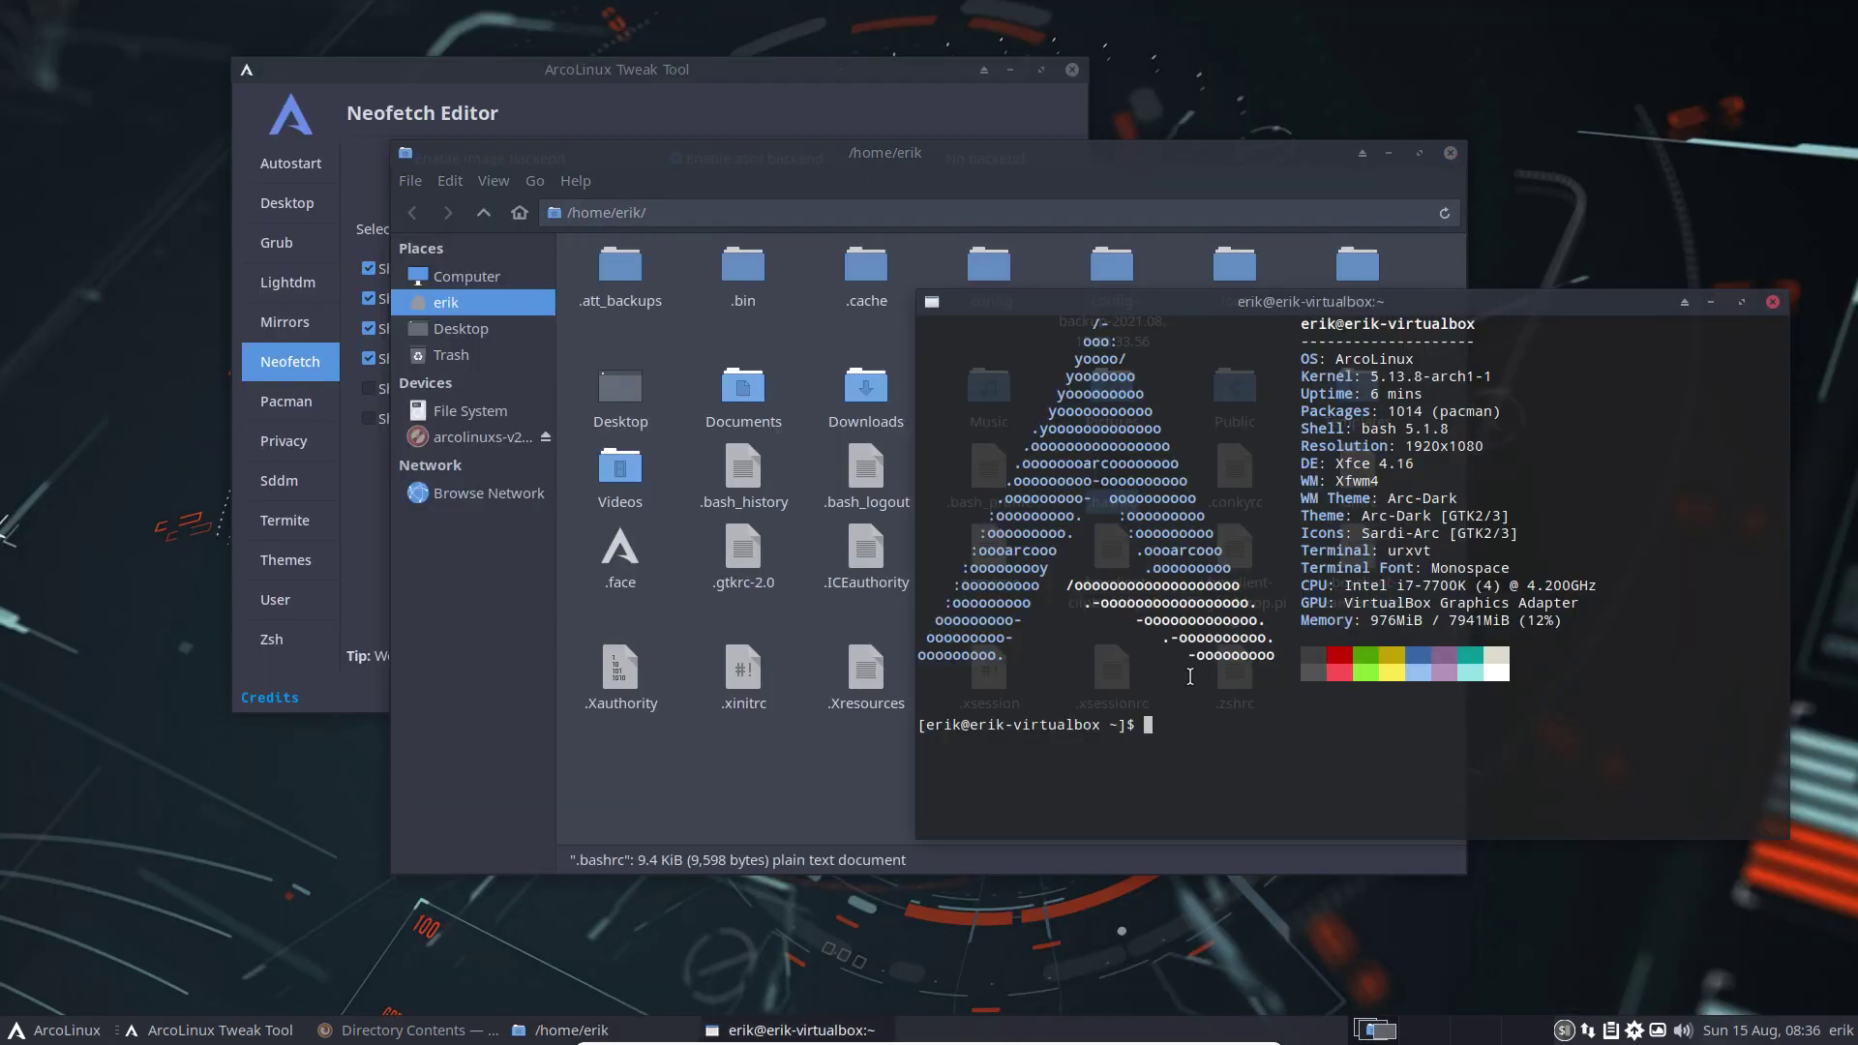
left_click(1773, 302)
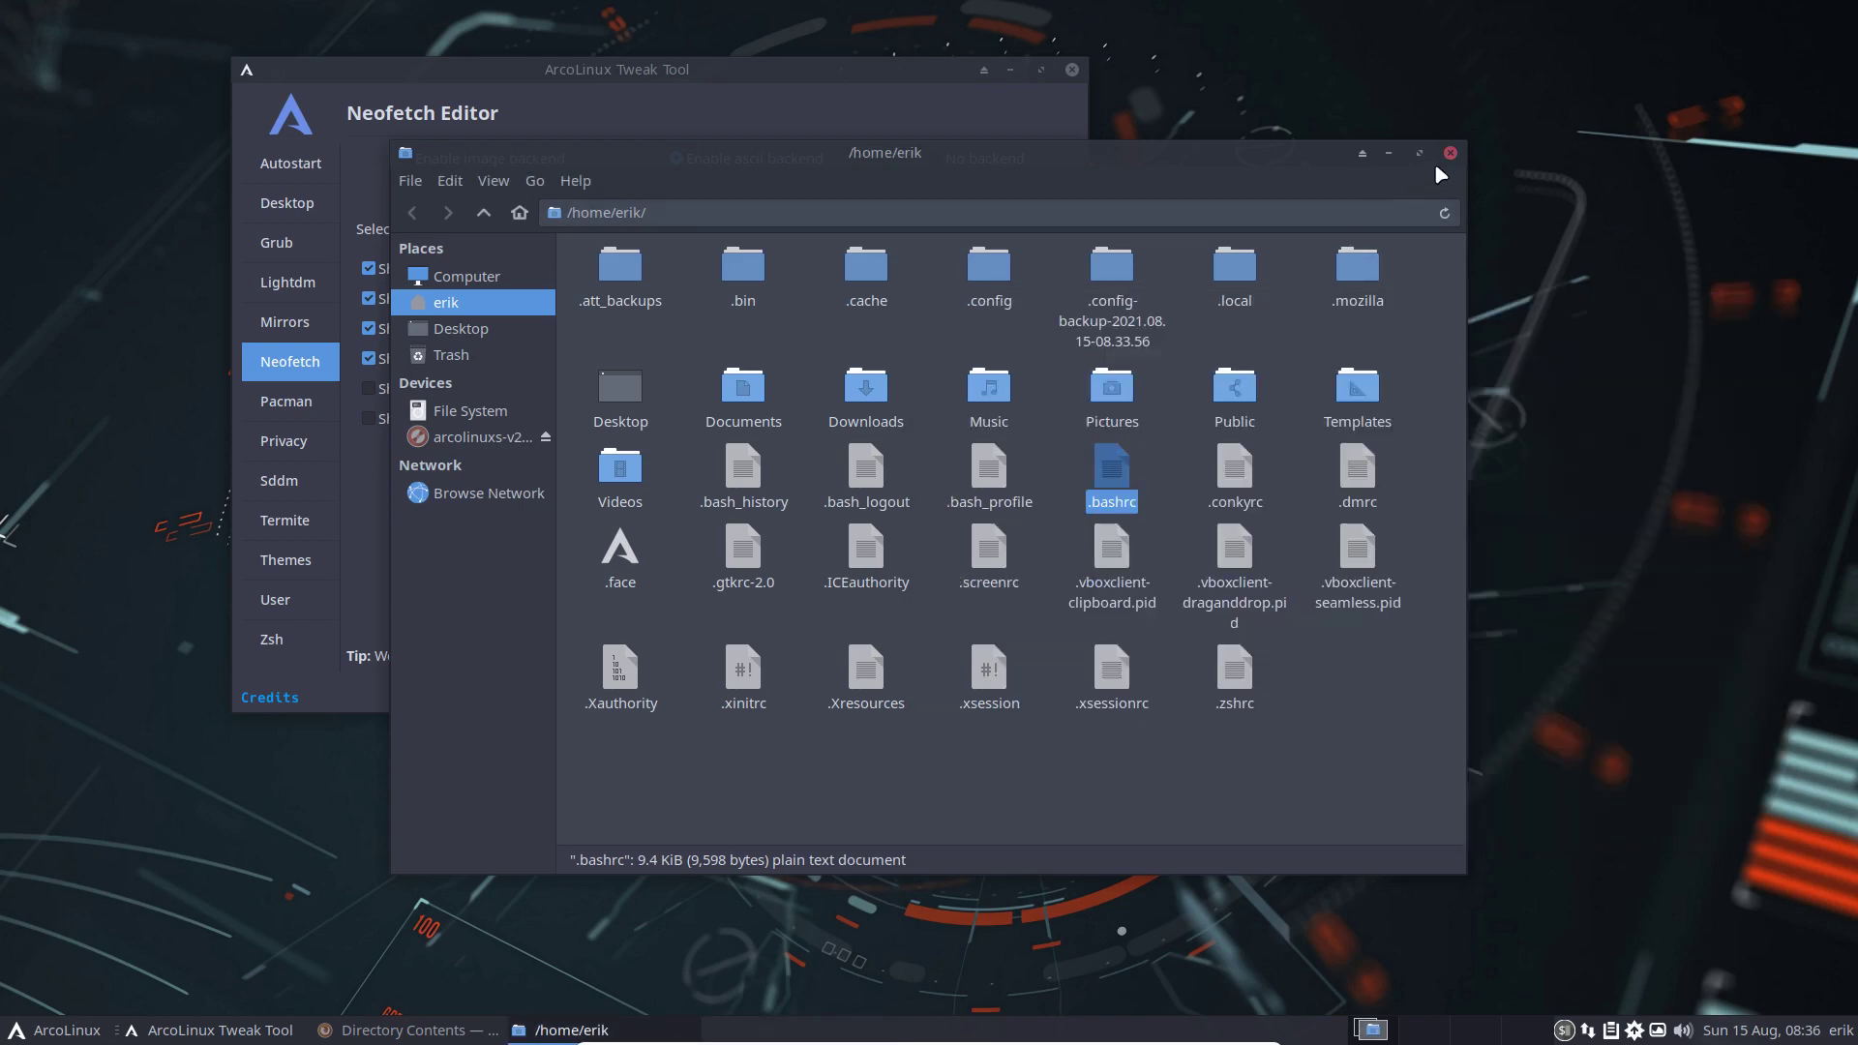
Close Thunar and move through Pacman and Privacy to the Tweak Tool's Sddm page
left_click(1449, 153)
left_click(287, 408)
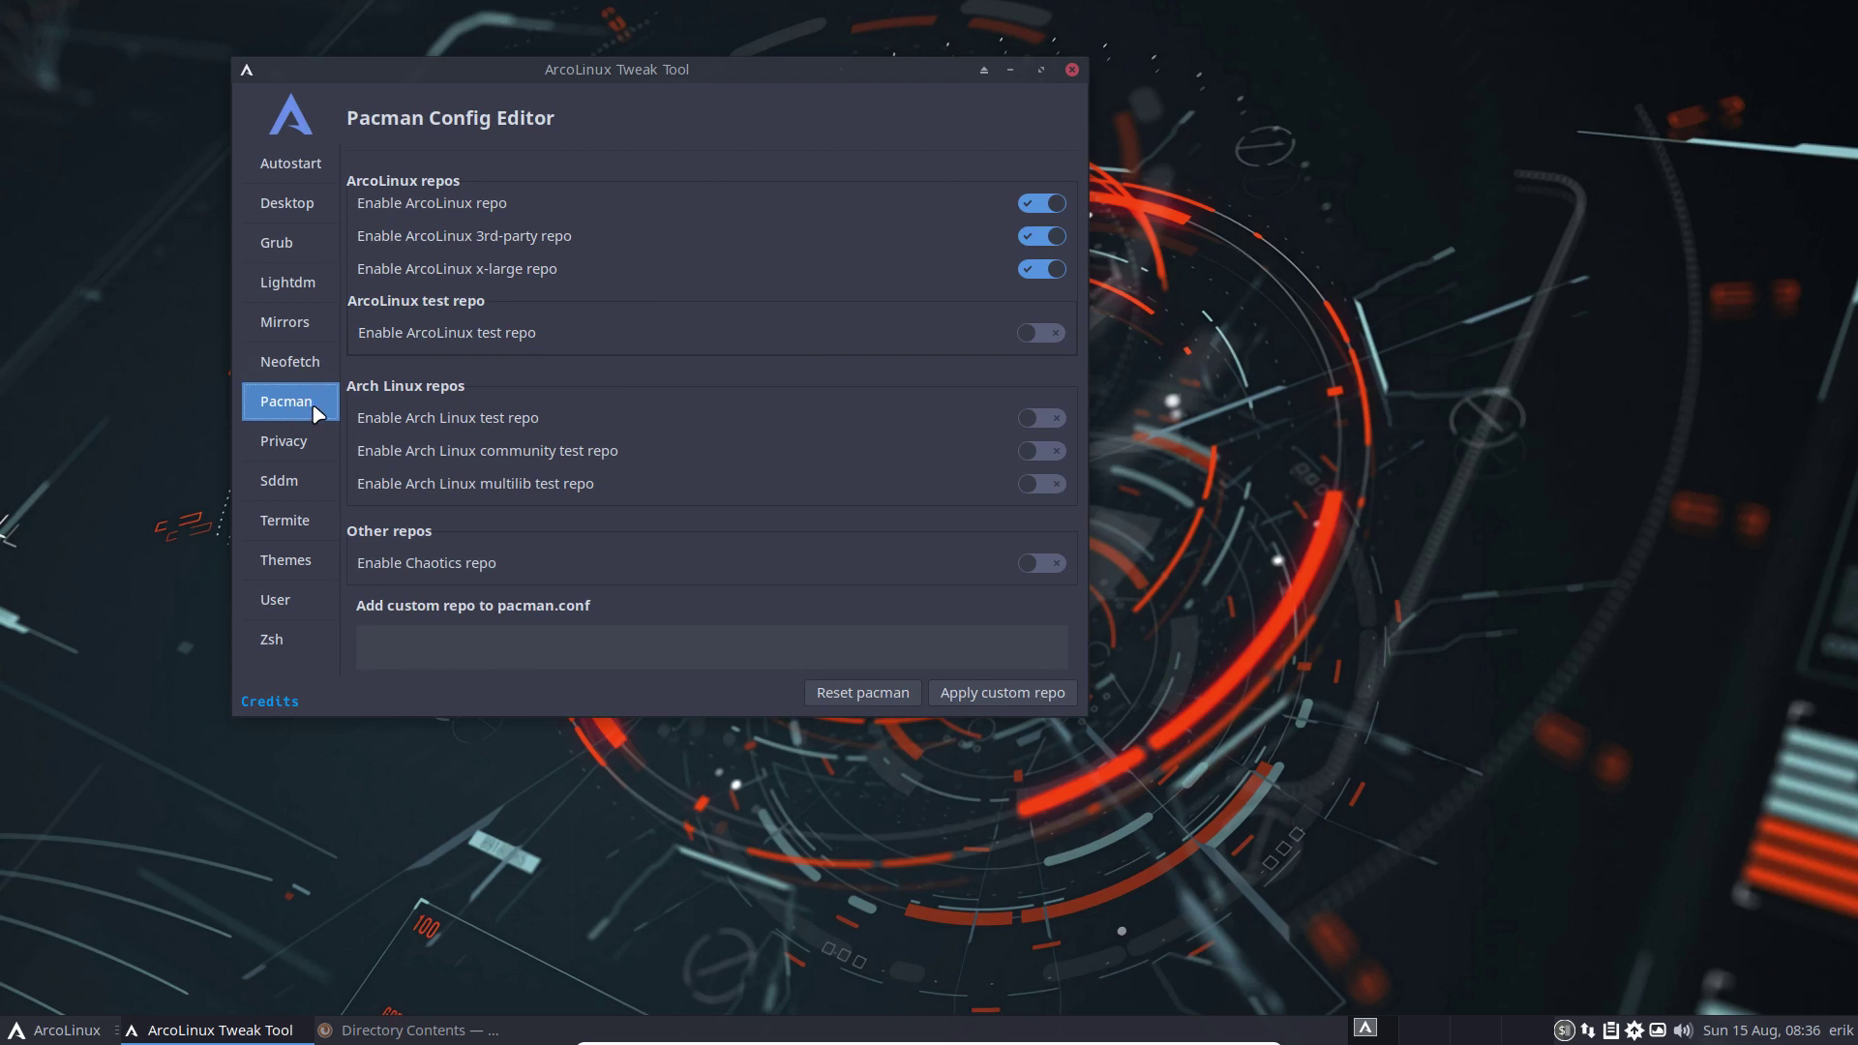
left_click(303, 451)
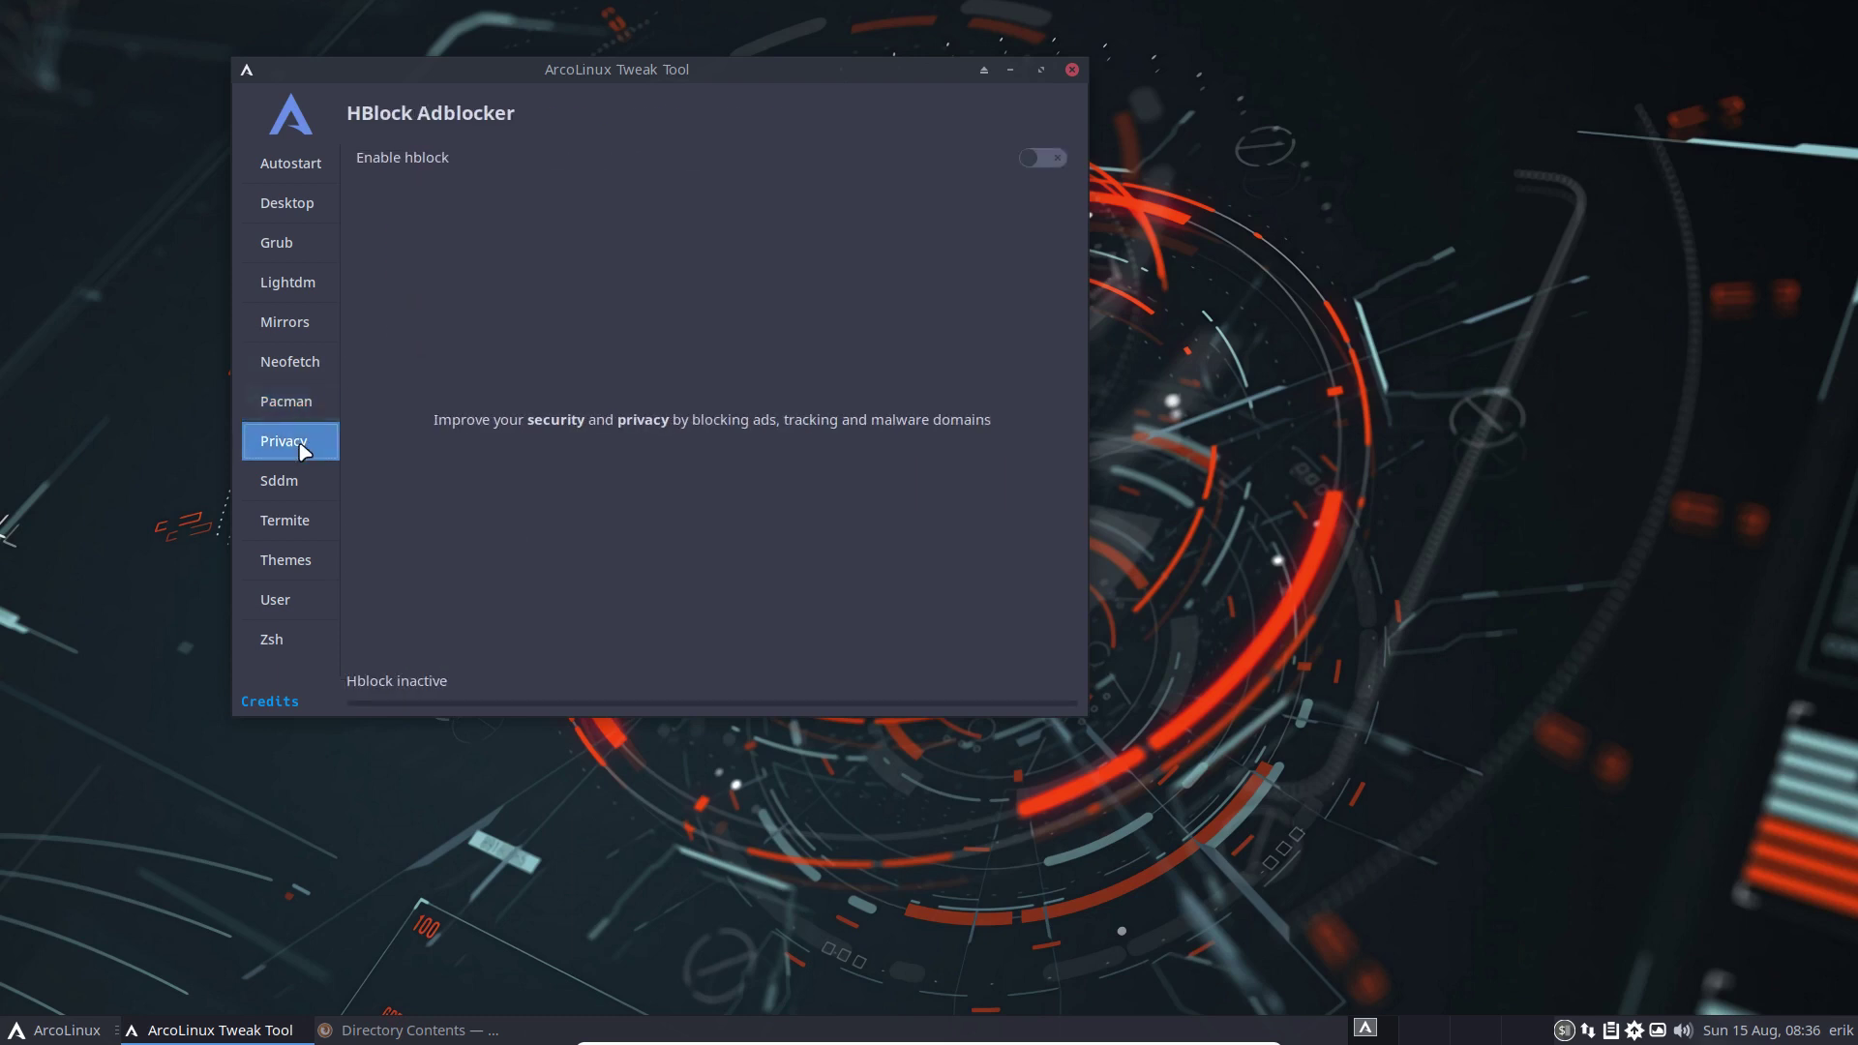
left_click(298, 496)
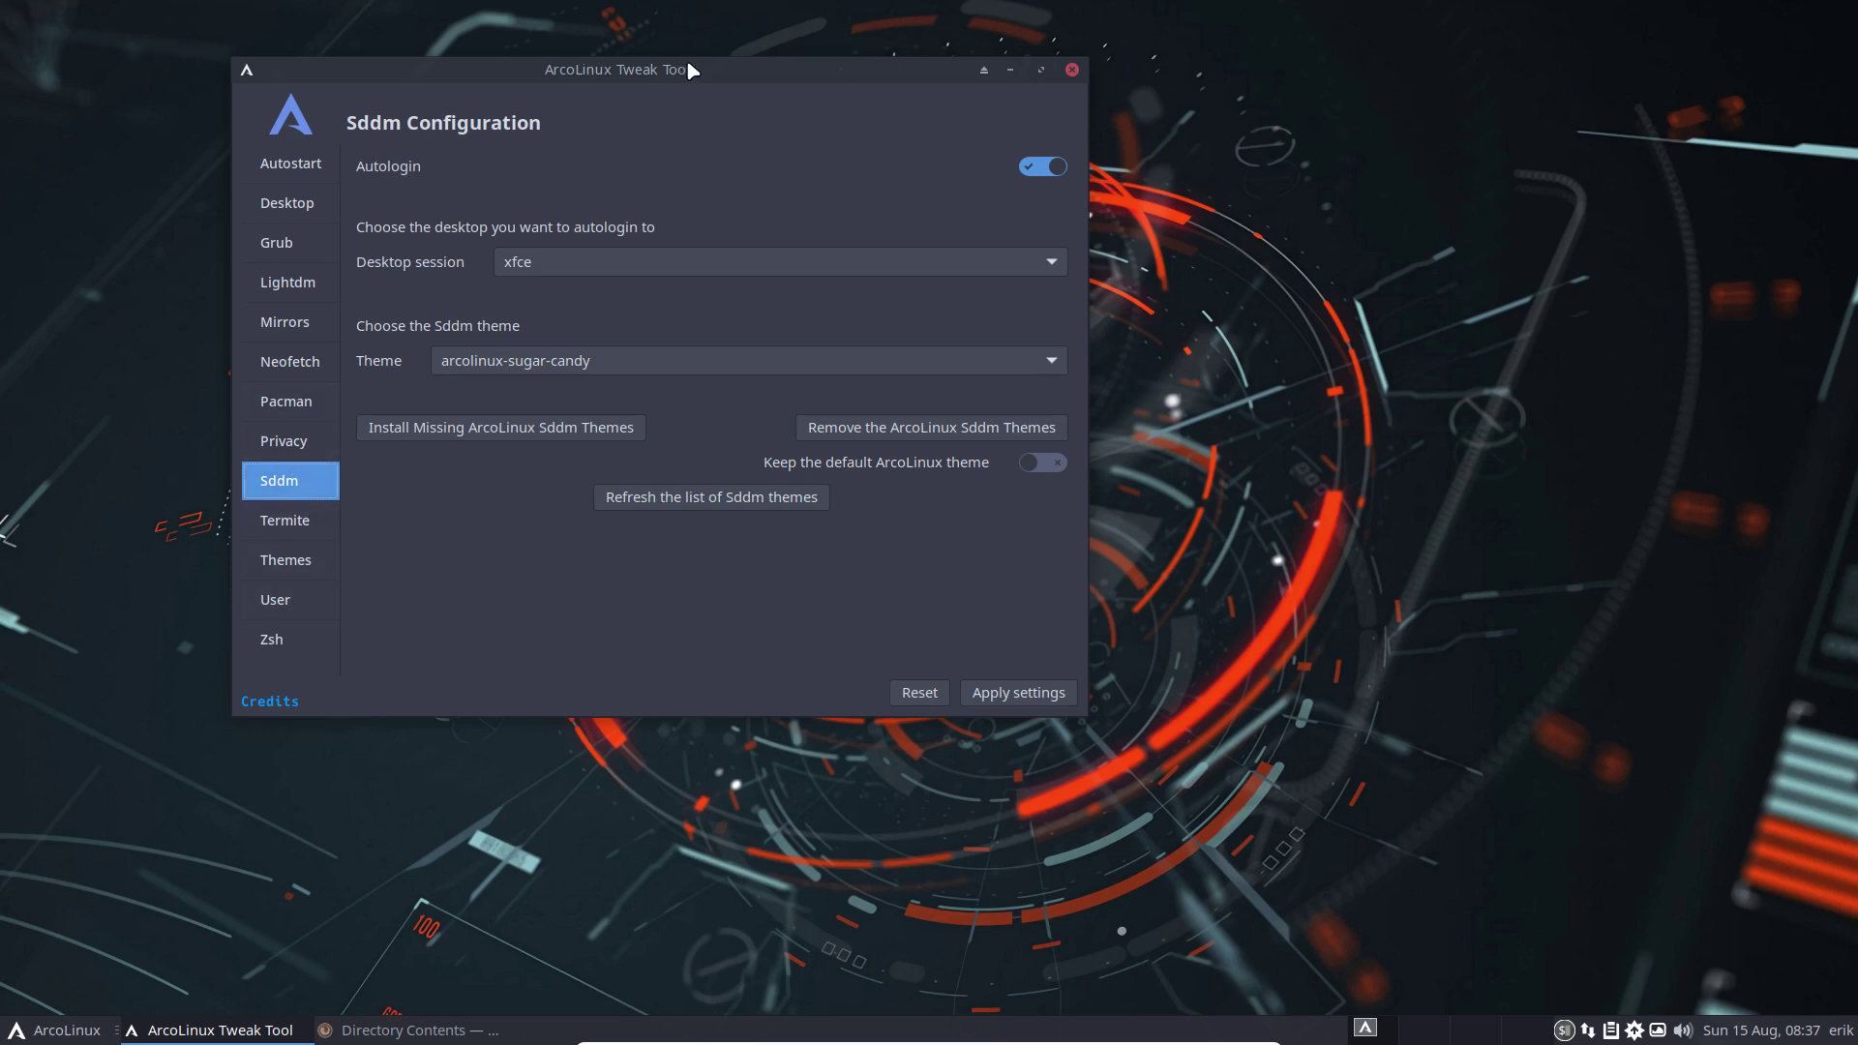
mouse_move(683, 64)
left_mouse_down()
mouse_move(636, 50)
mouse_move(663, 58)
left_mouse_up()
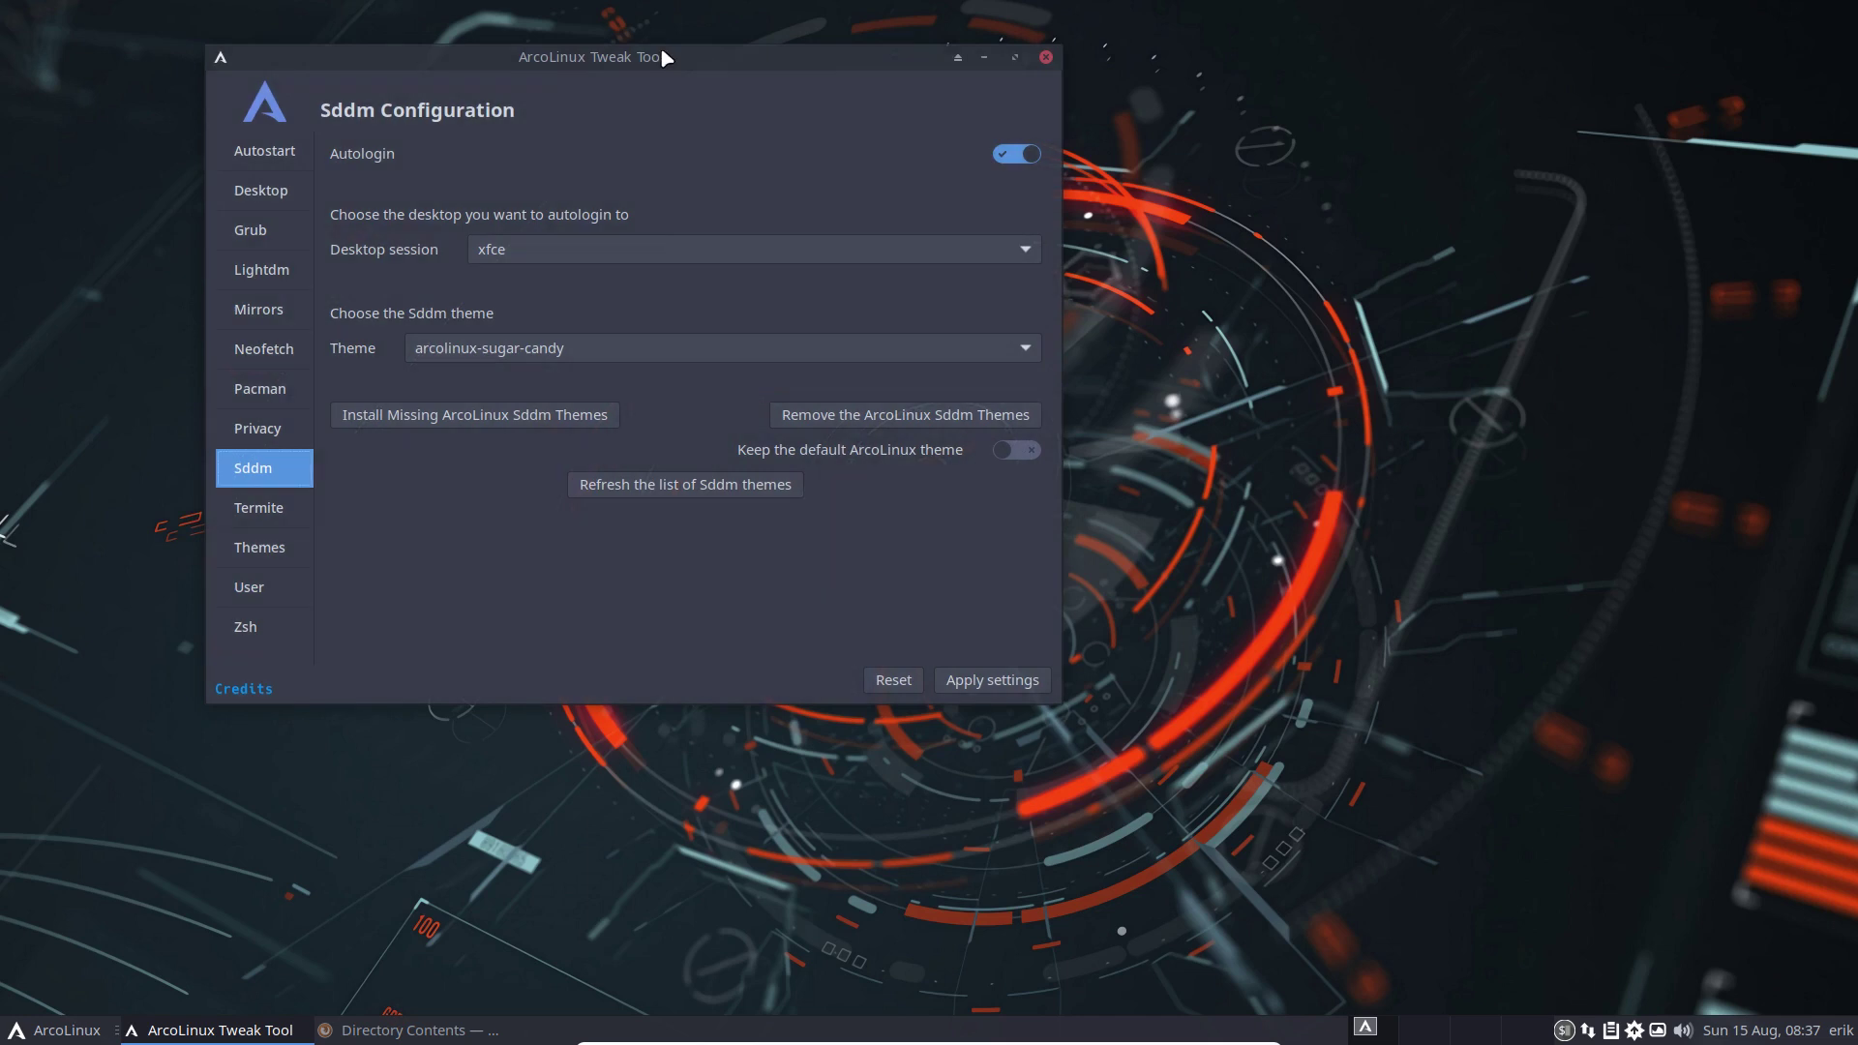
left_click(29, 1032)
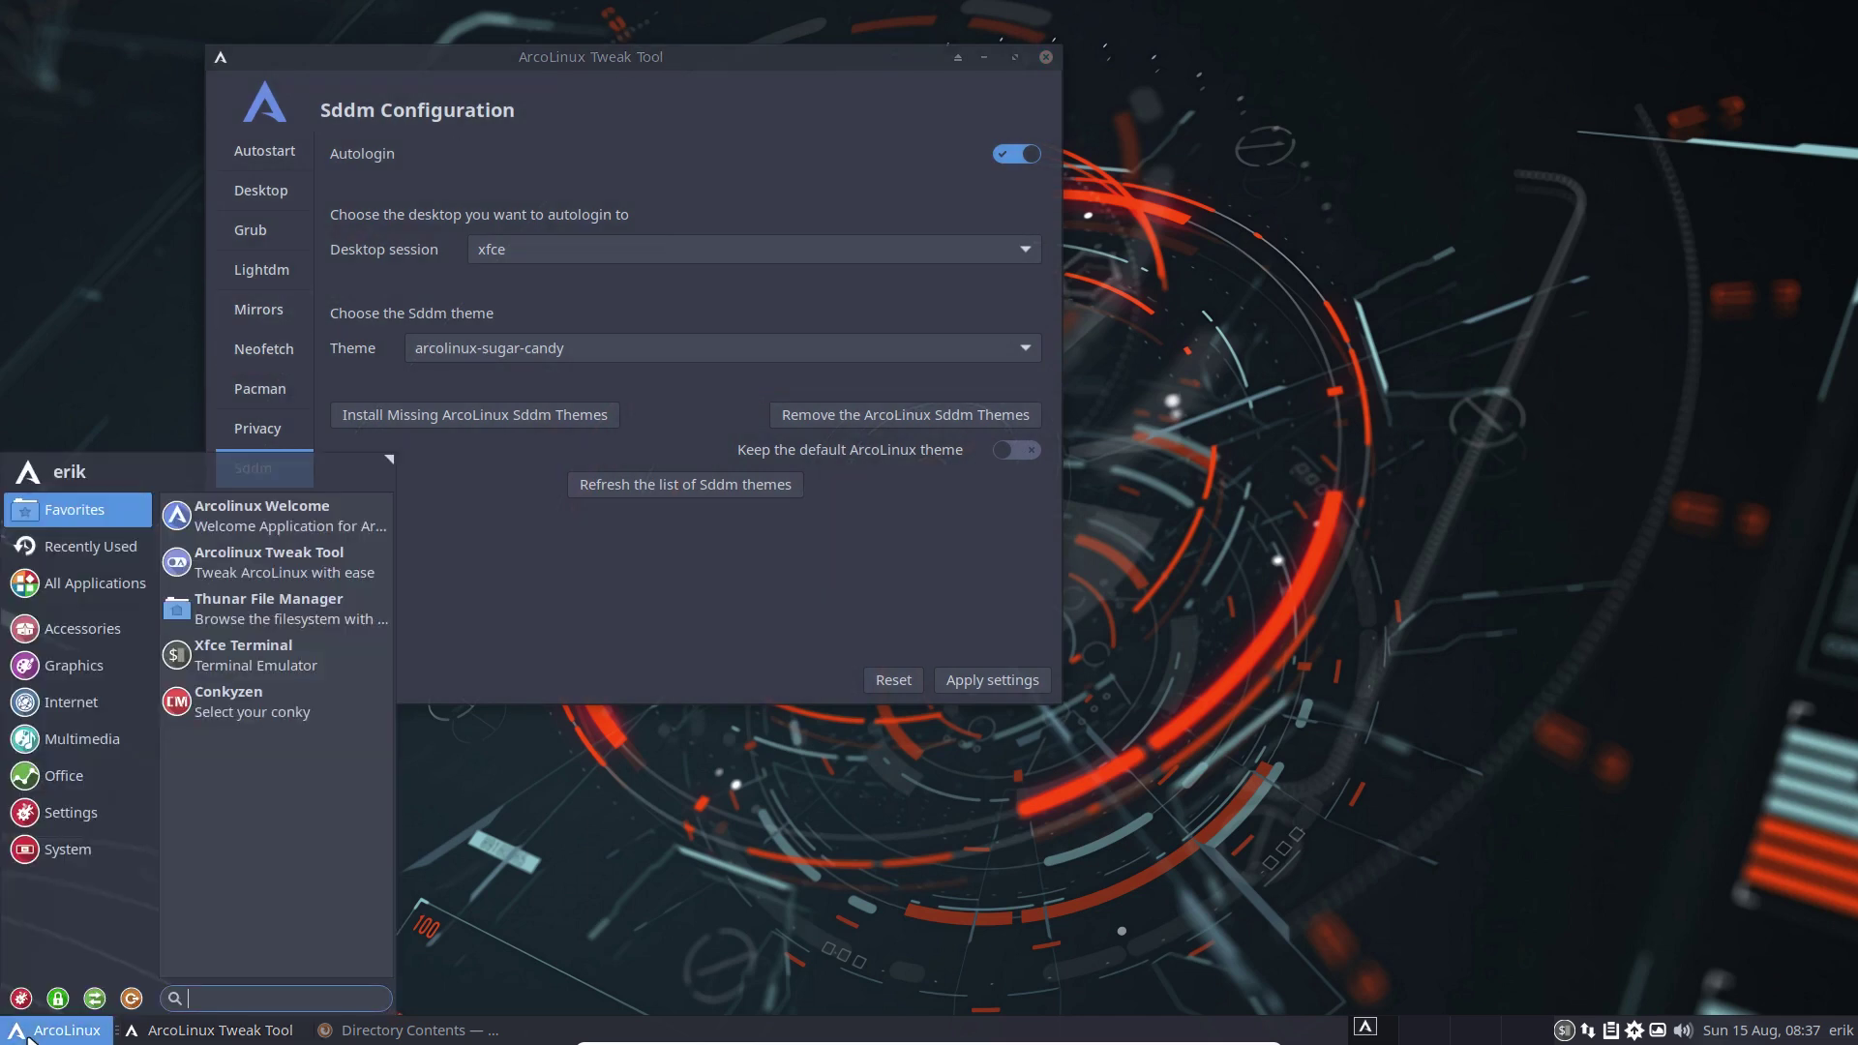
type("sddm")
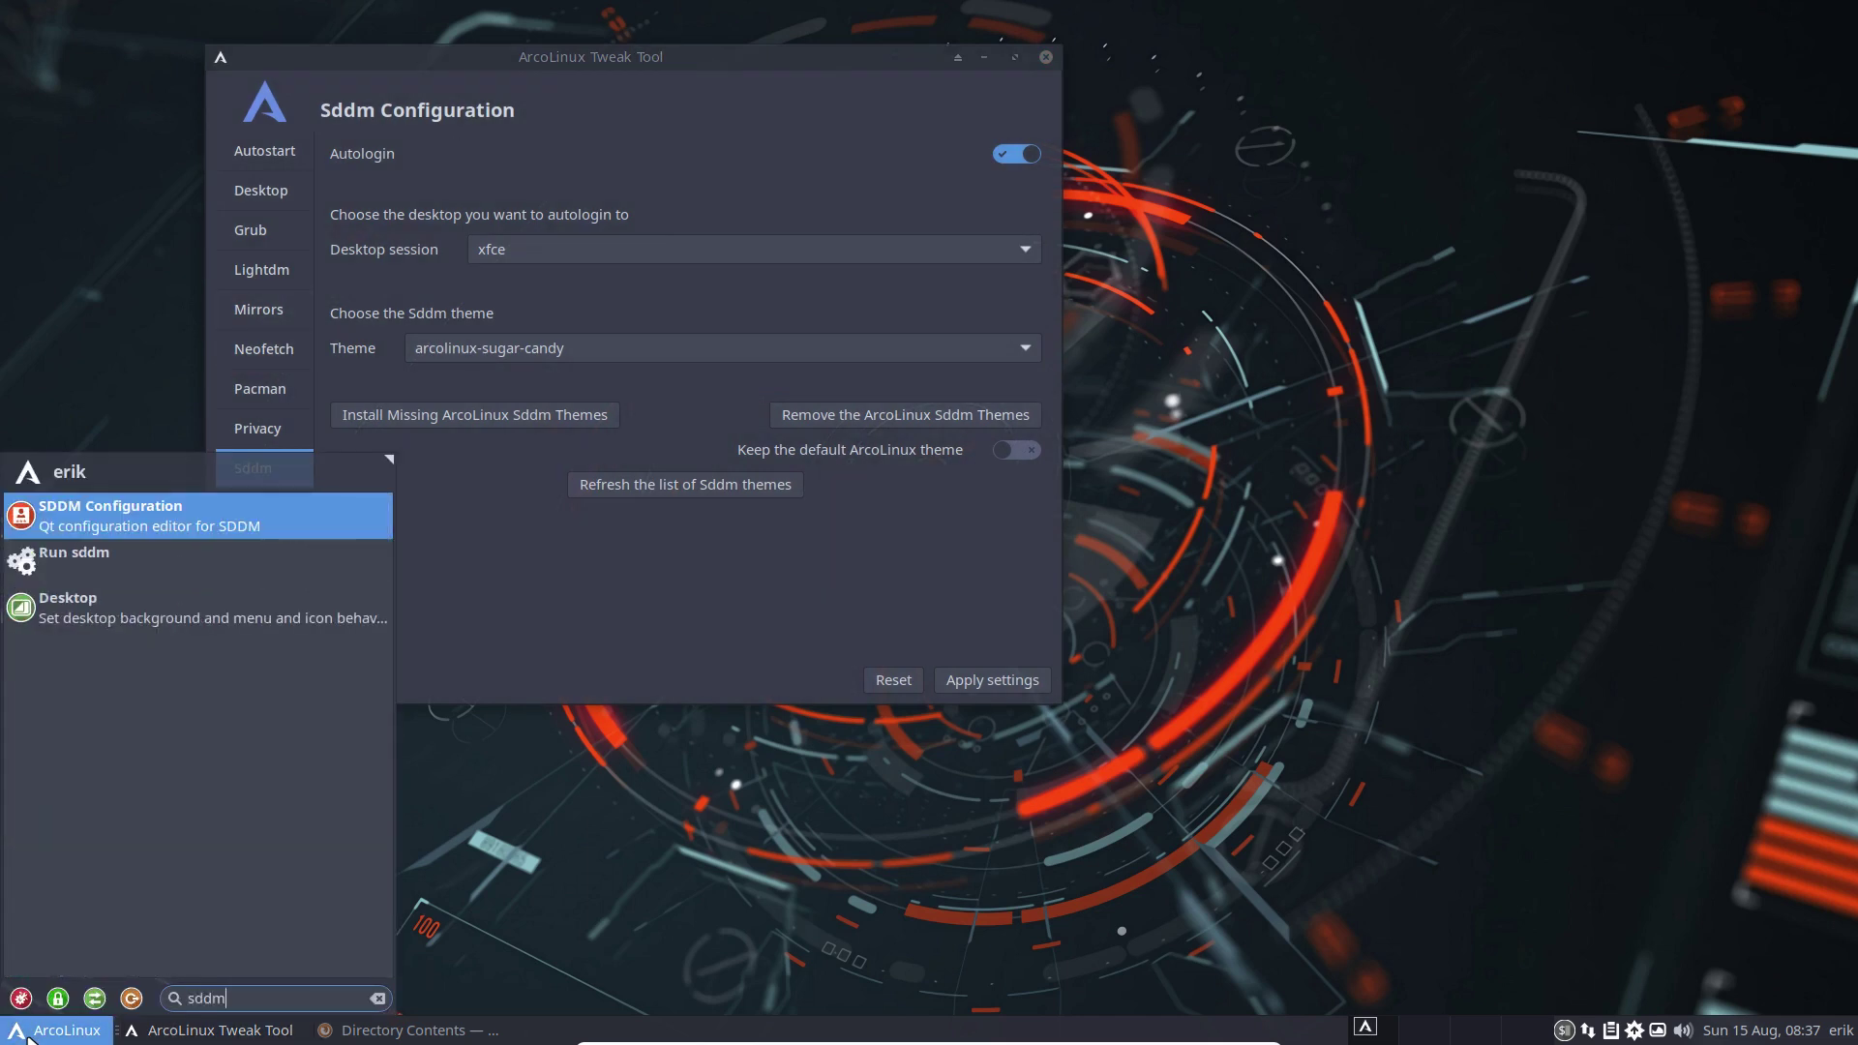
left_click(187, 522)
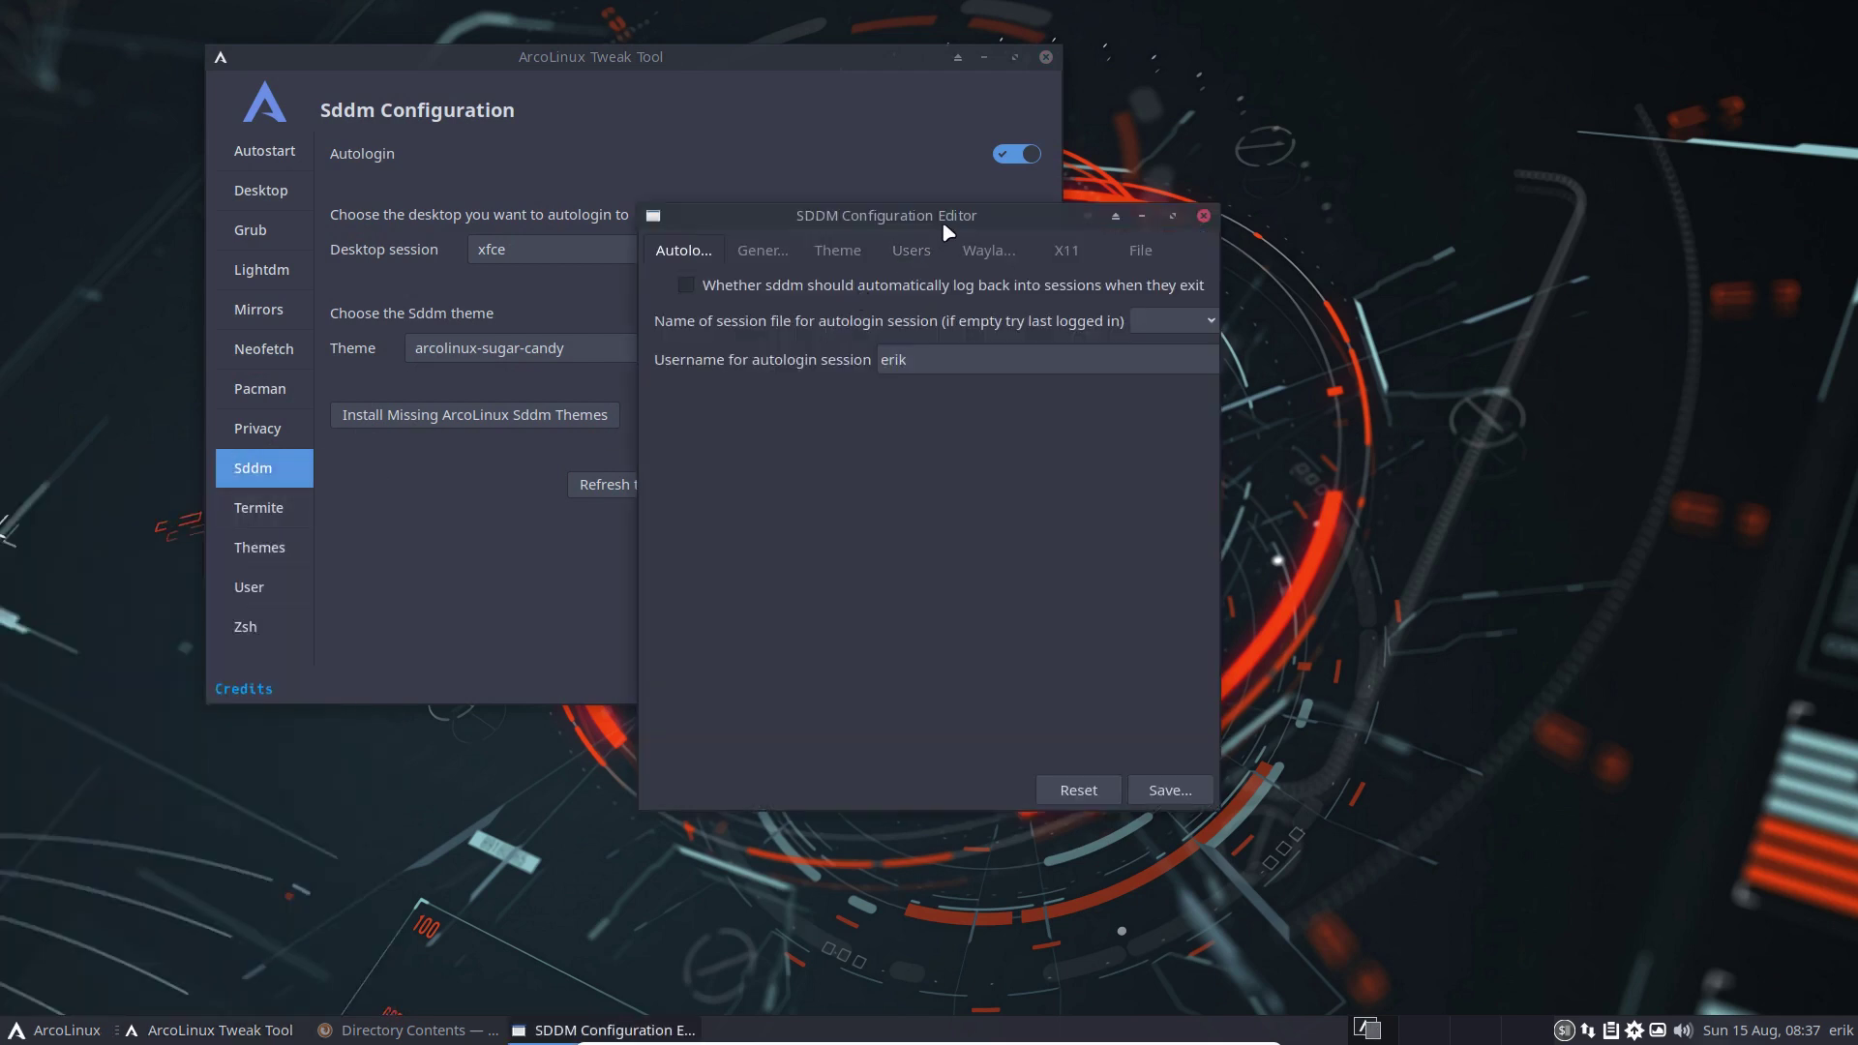
left_click_drag(953, 227, 1375, 341)
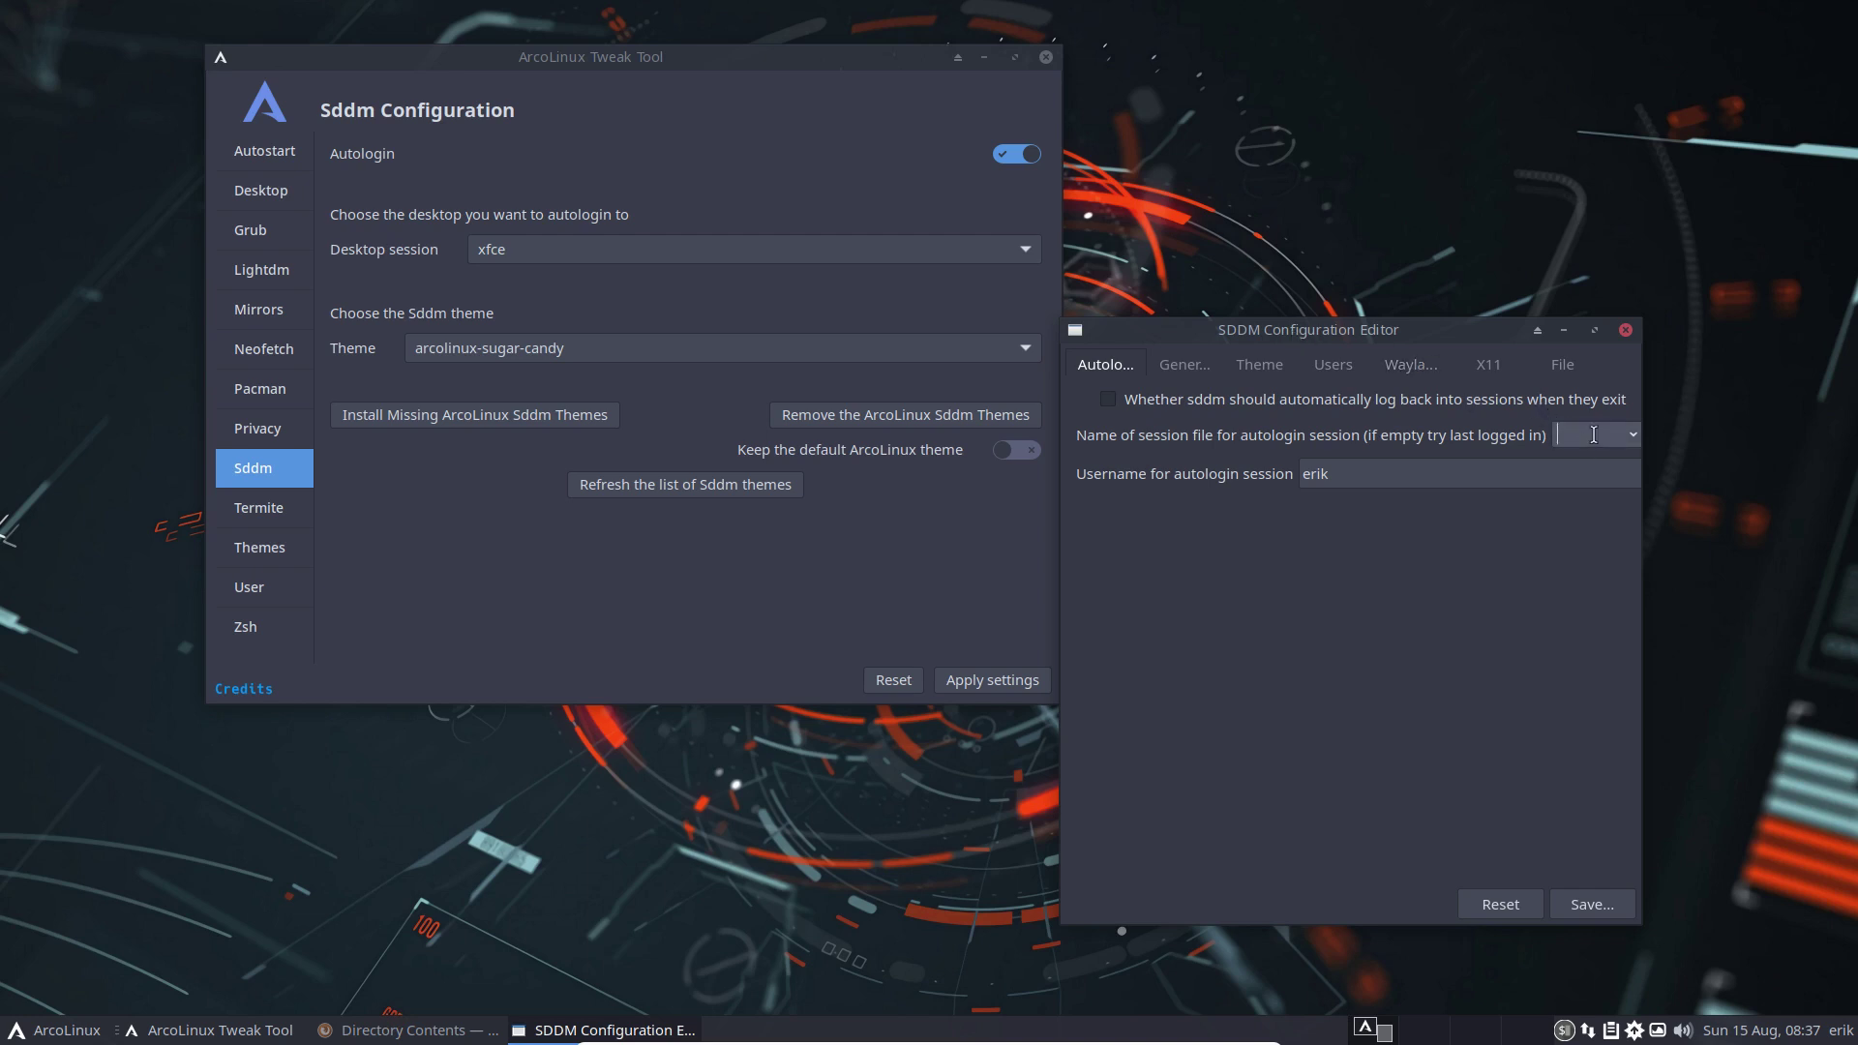
left_click(1626, 437)
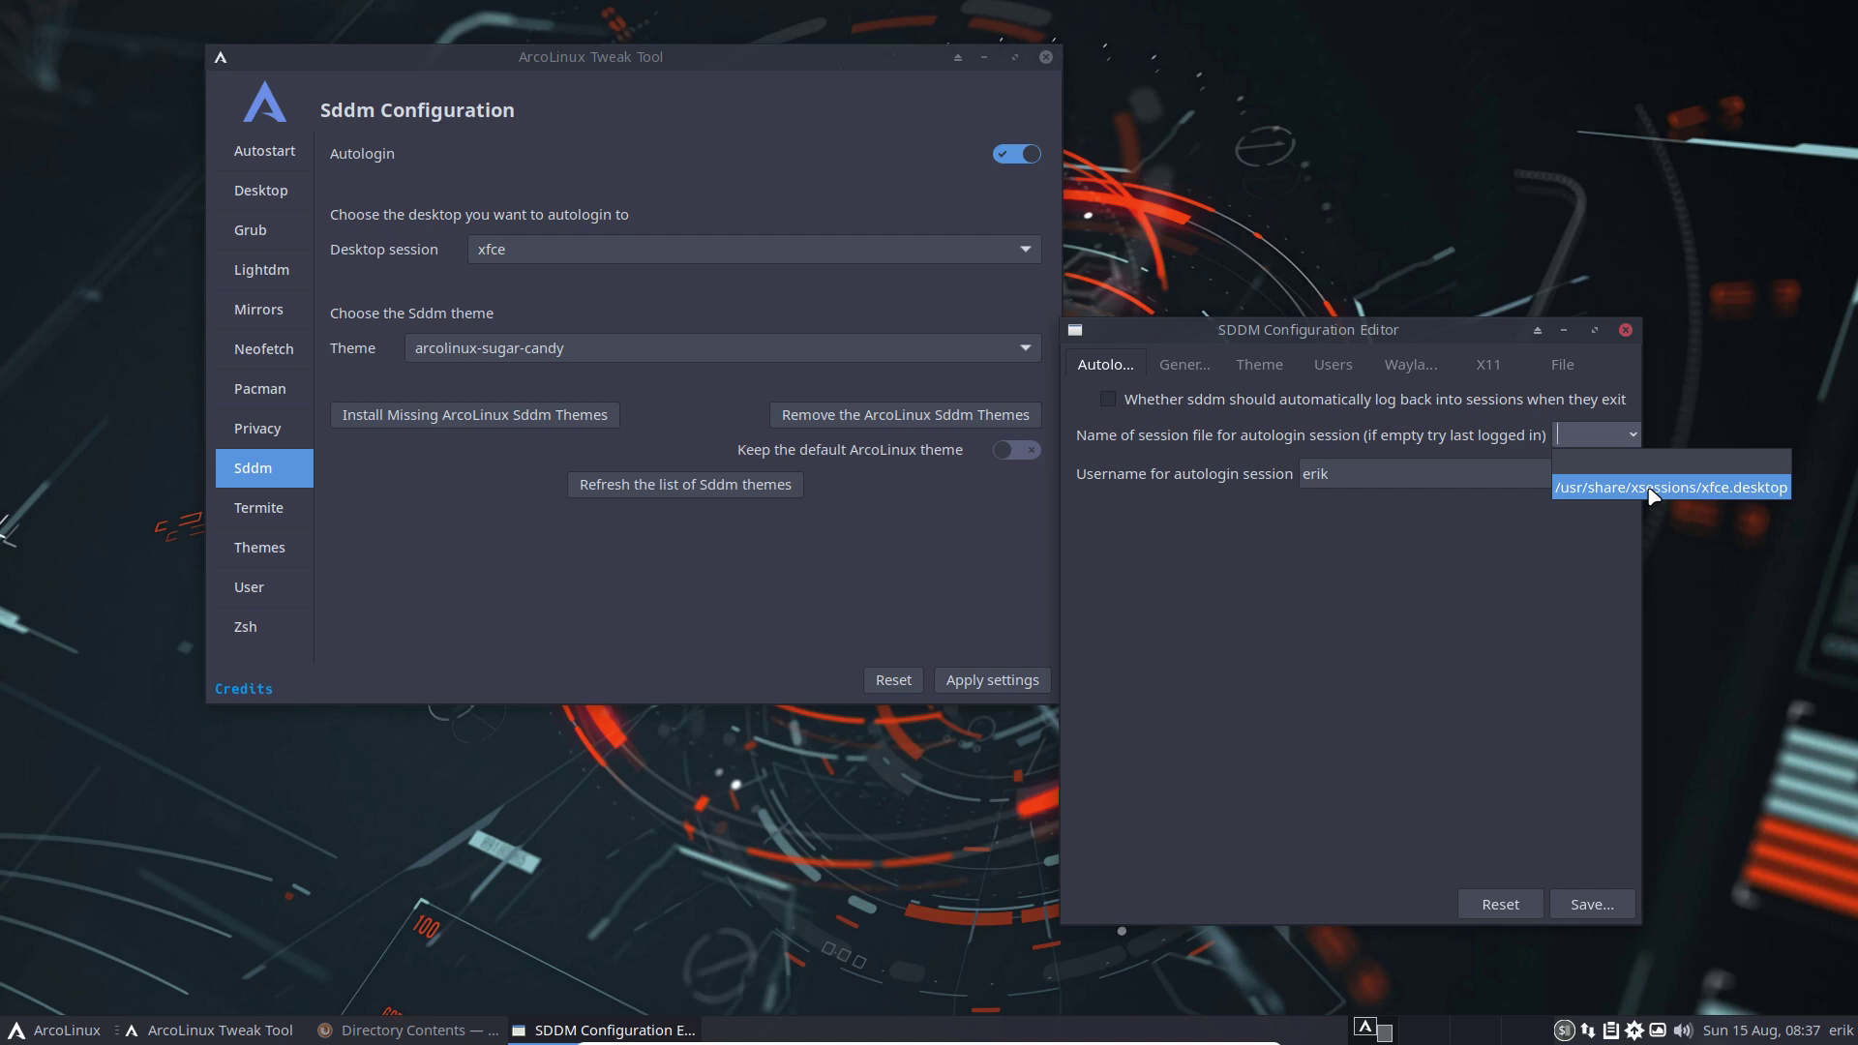
left_click(1652, 496)
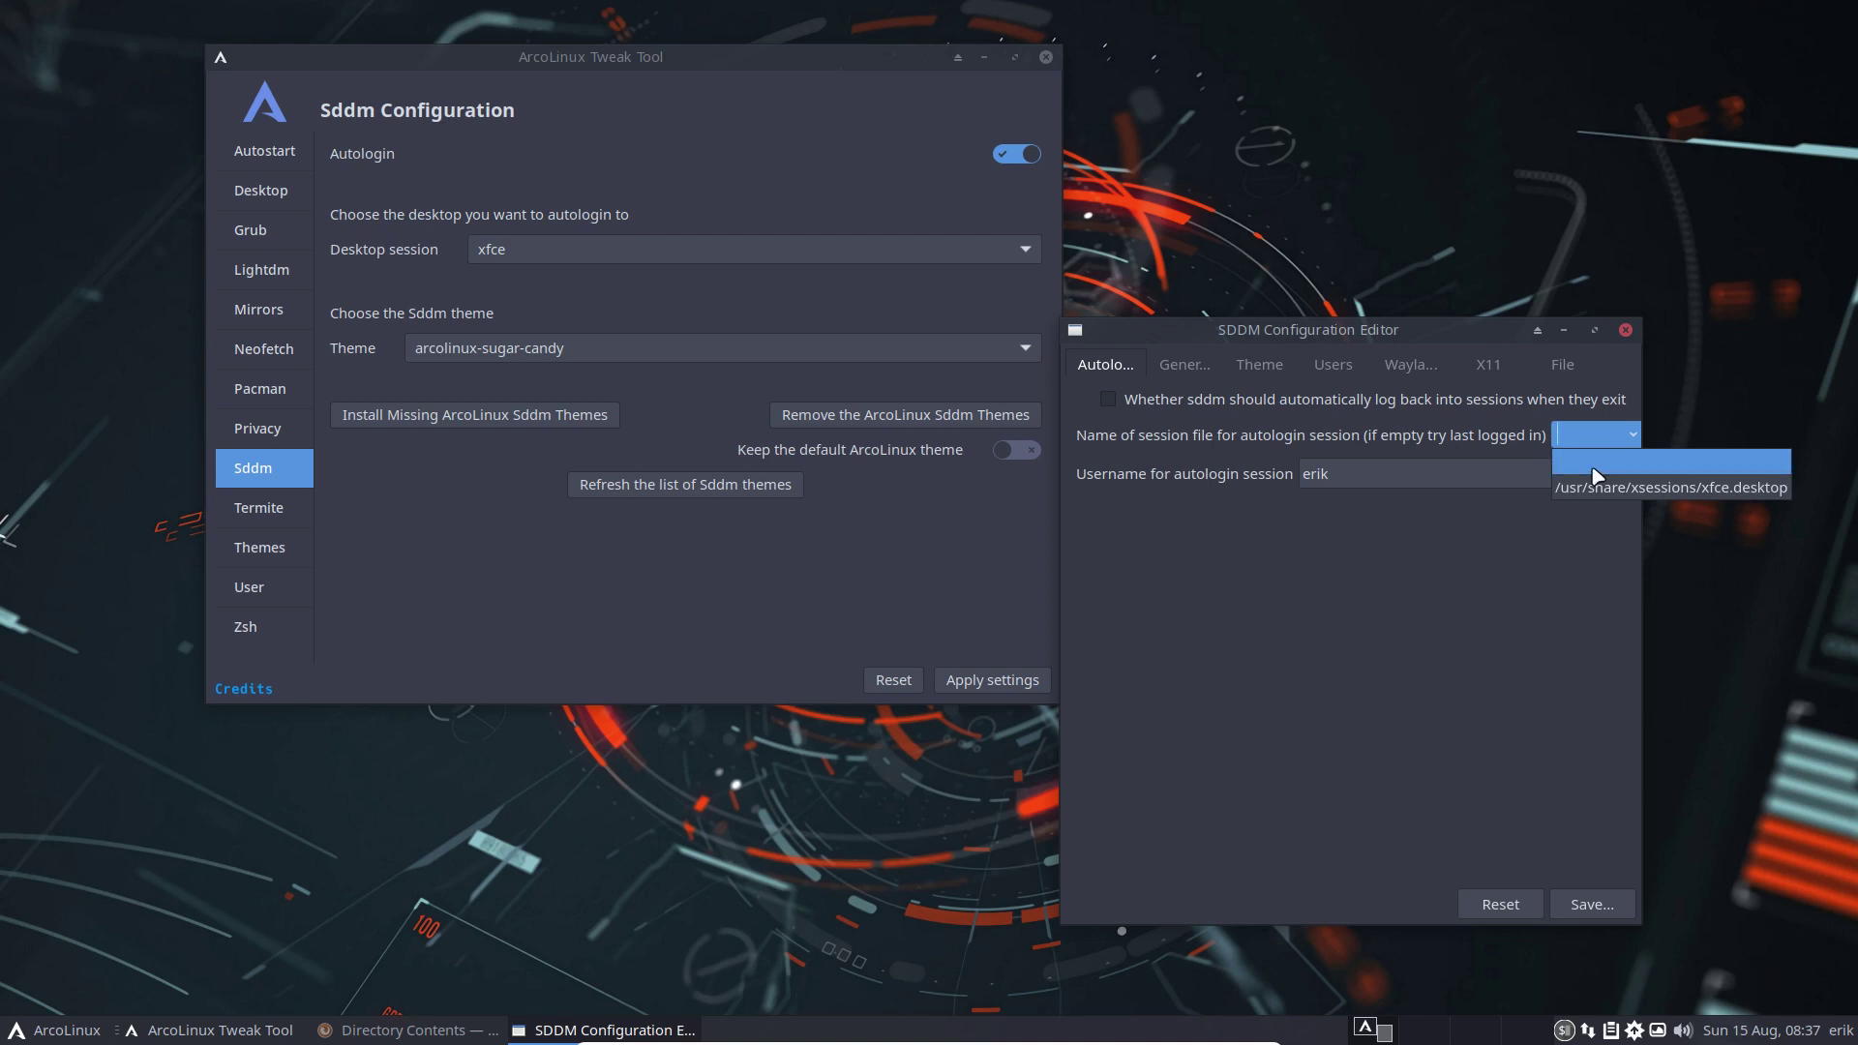
left_click(1595, 489)
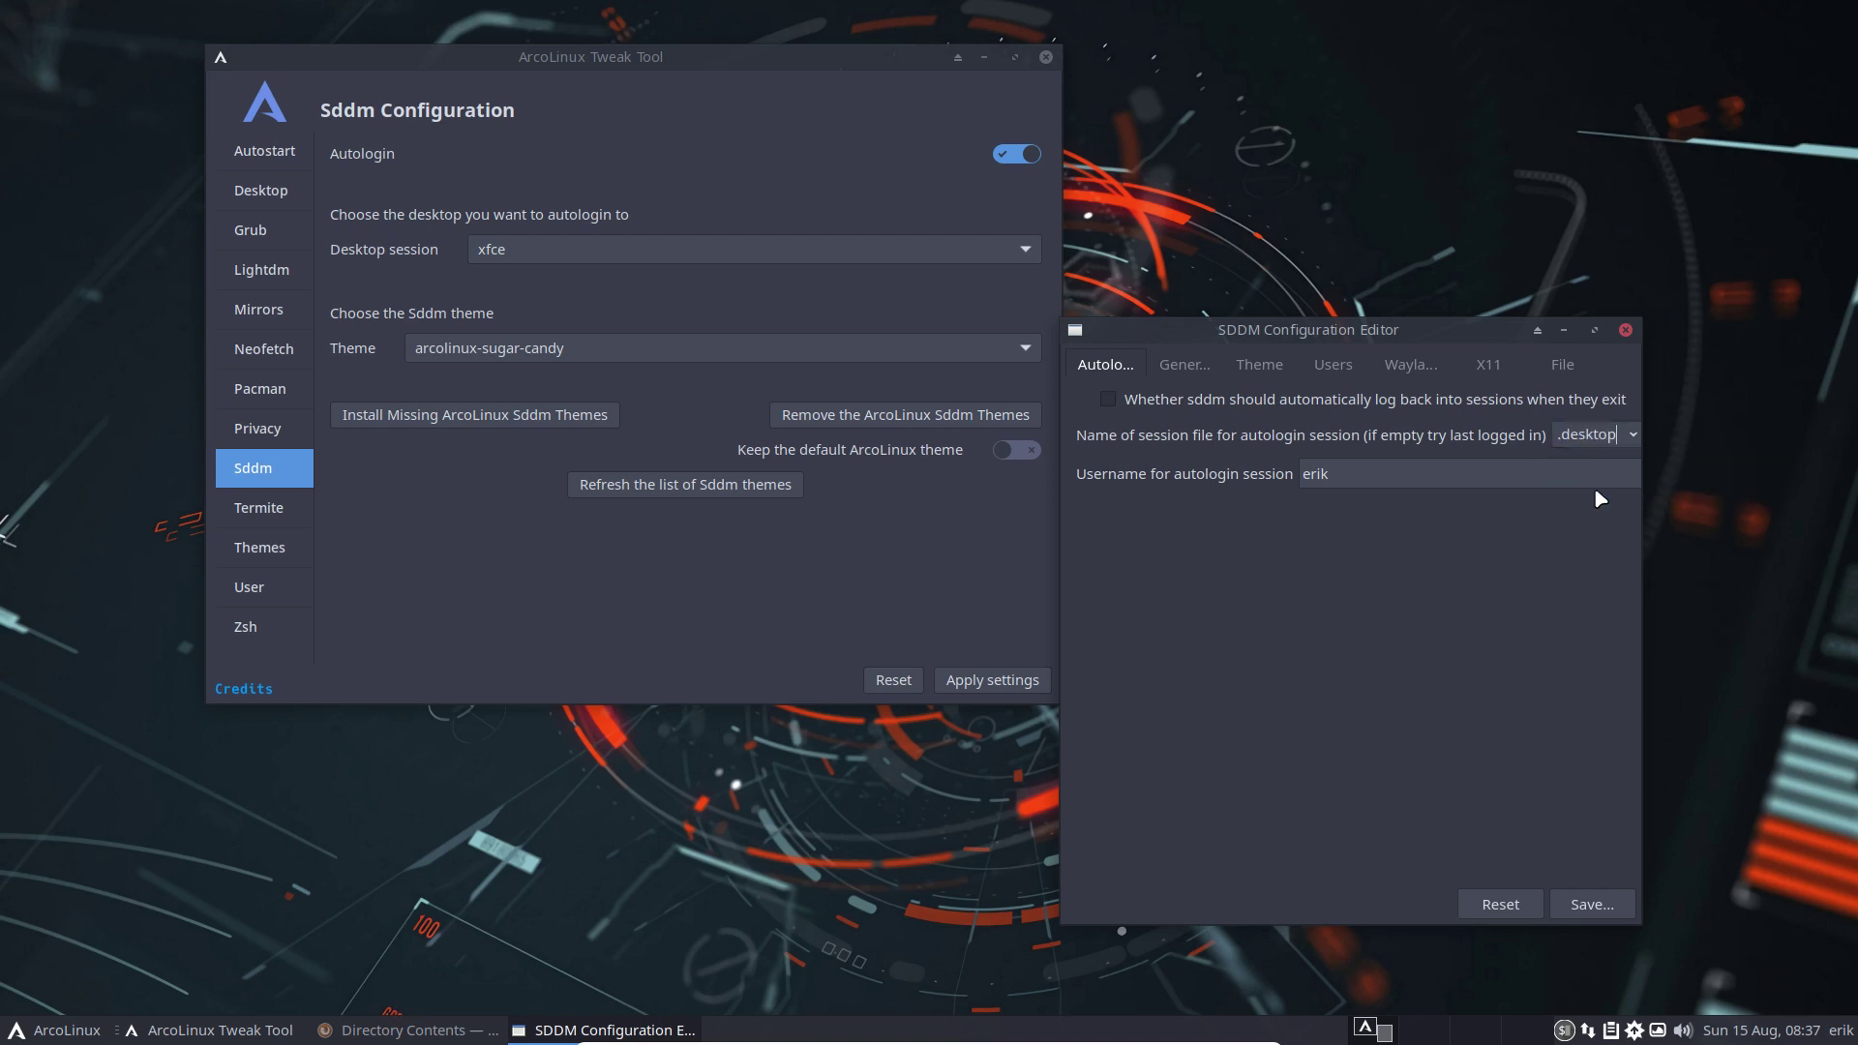
left_click(1636, 435)
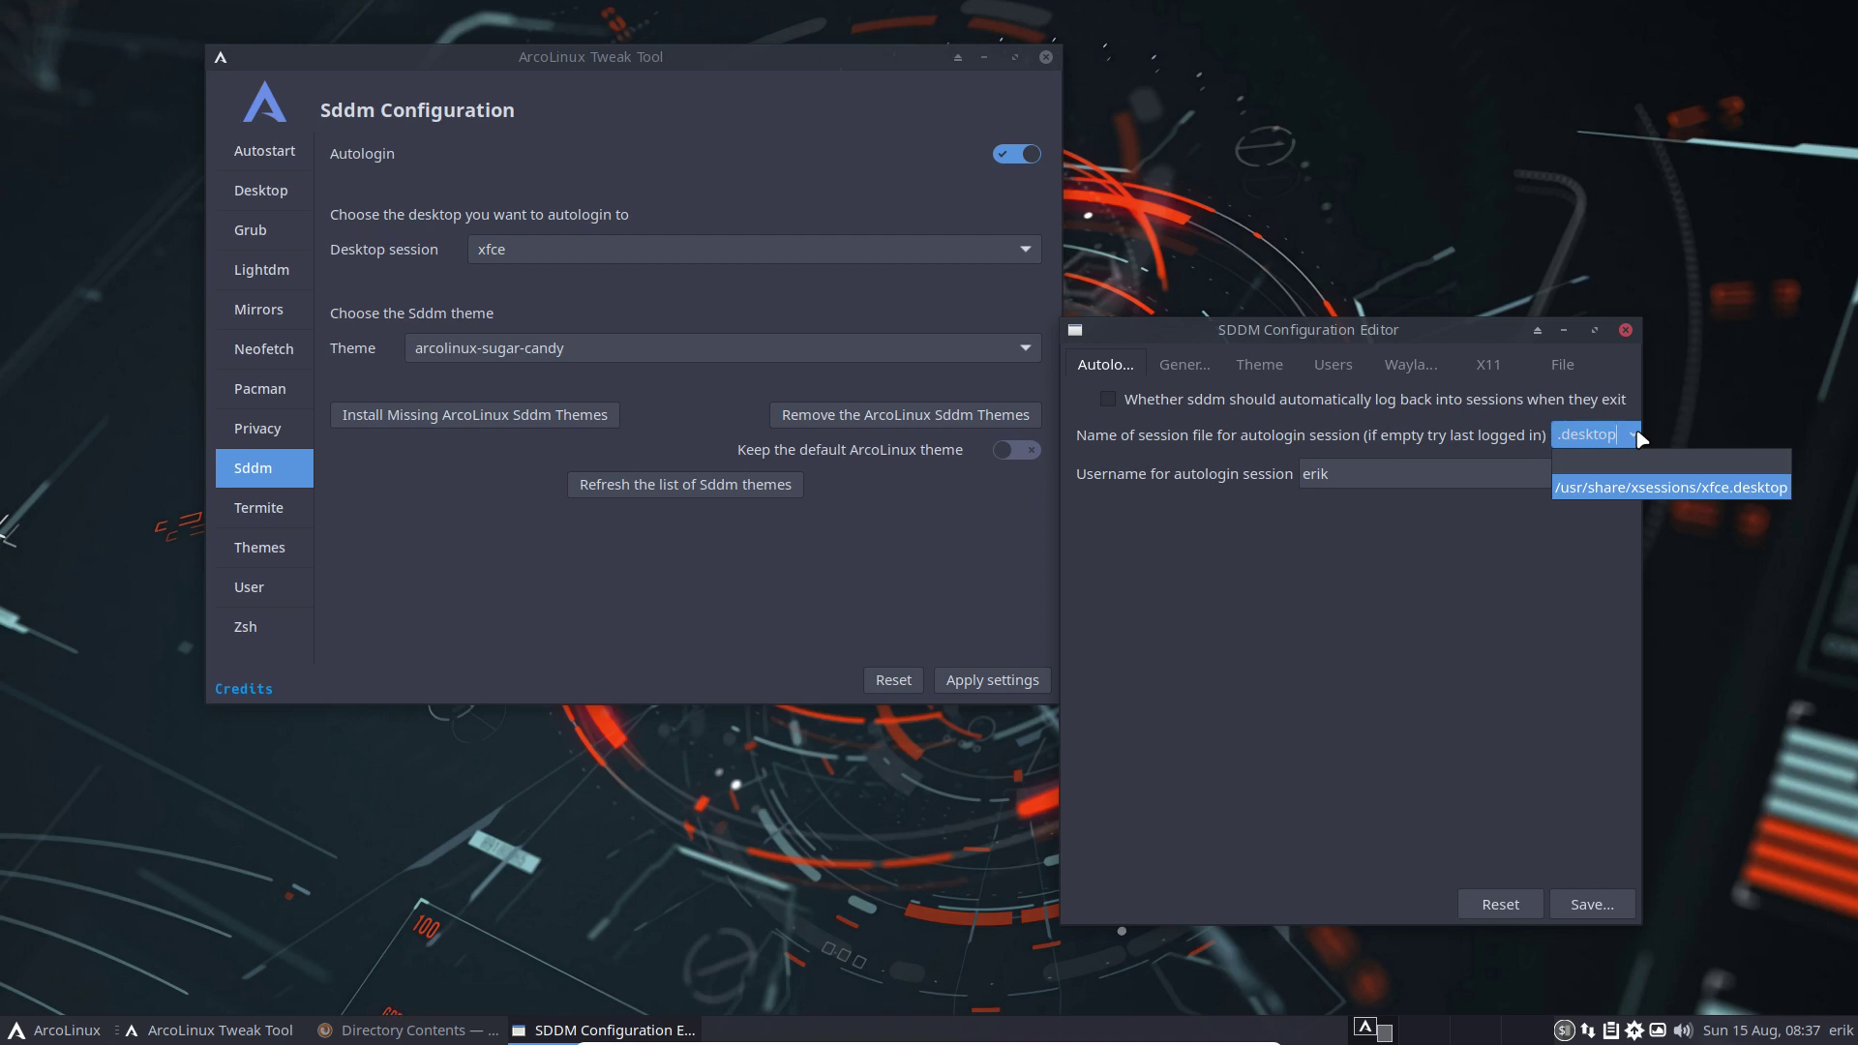
left_click(1574, 492)
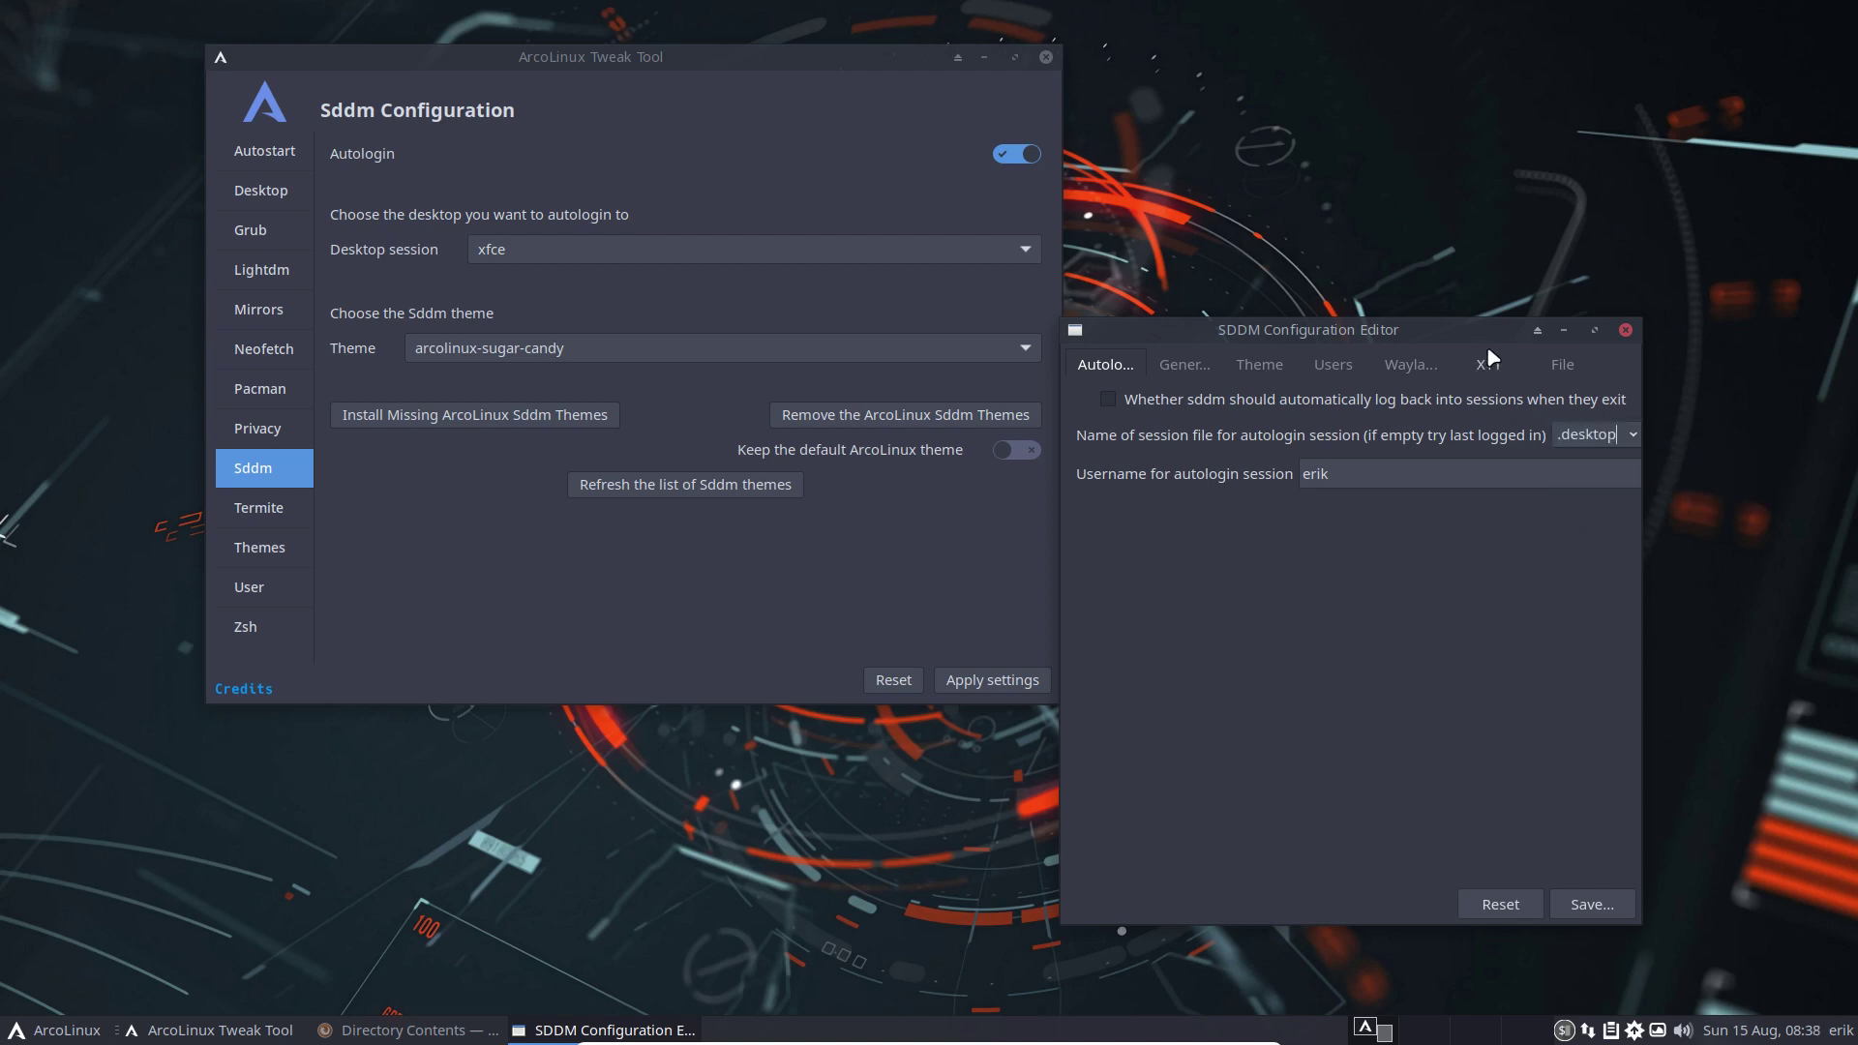
left_click(1184, 365)
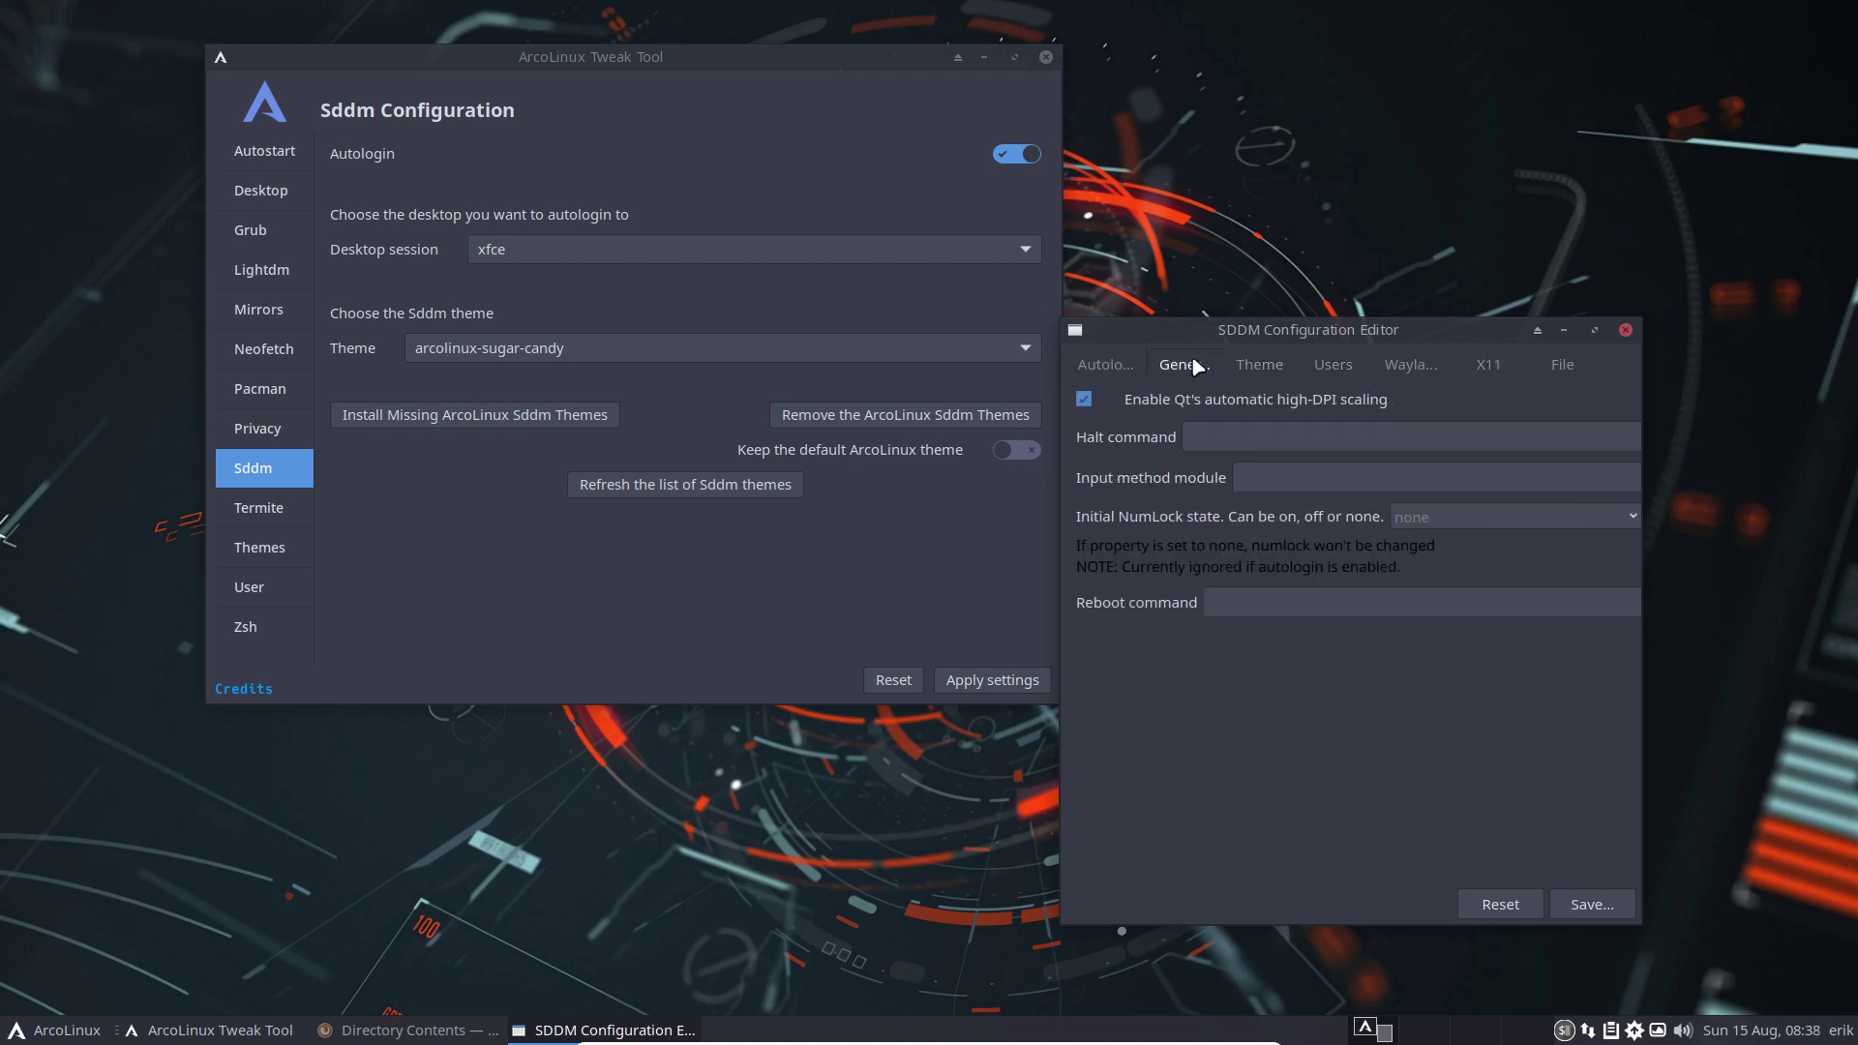
left_click(1268, 371)
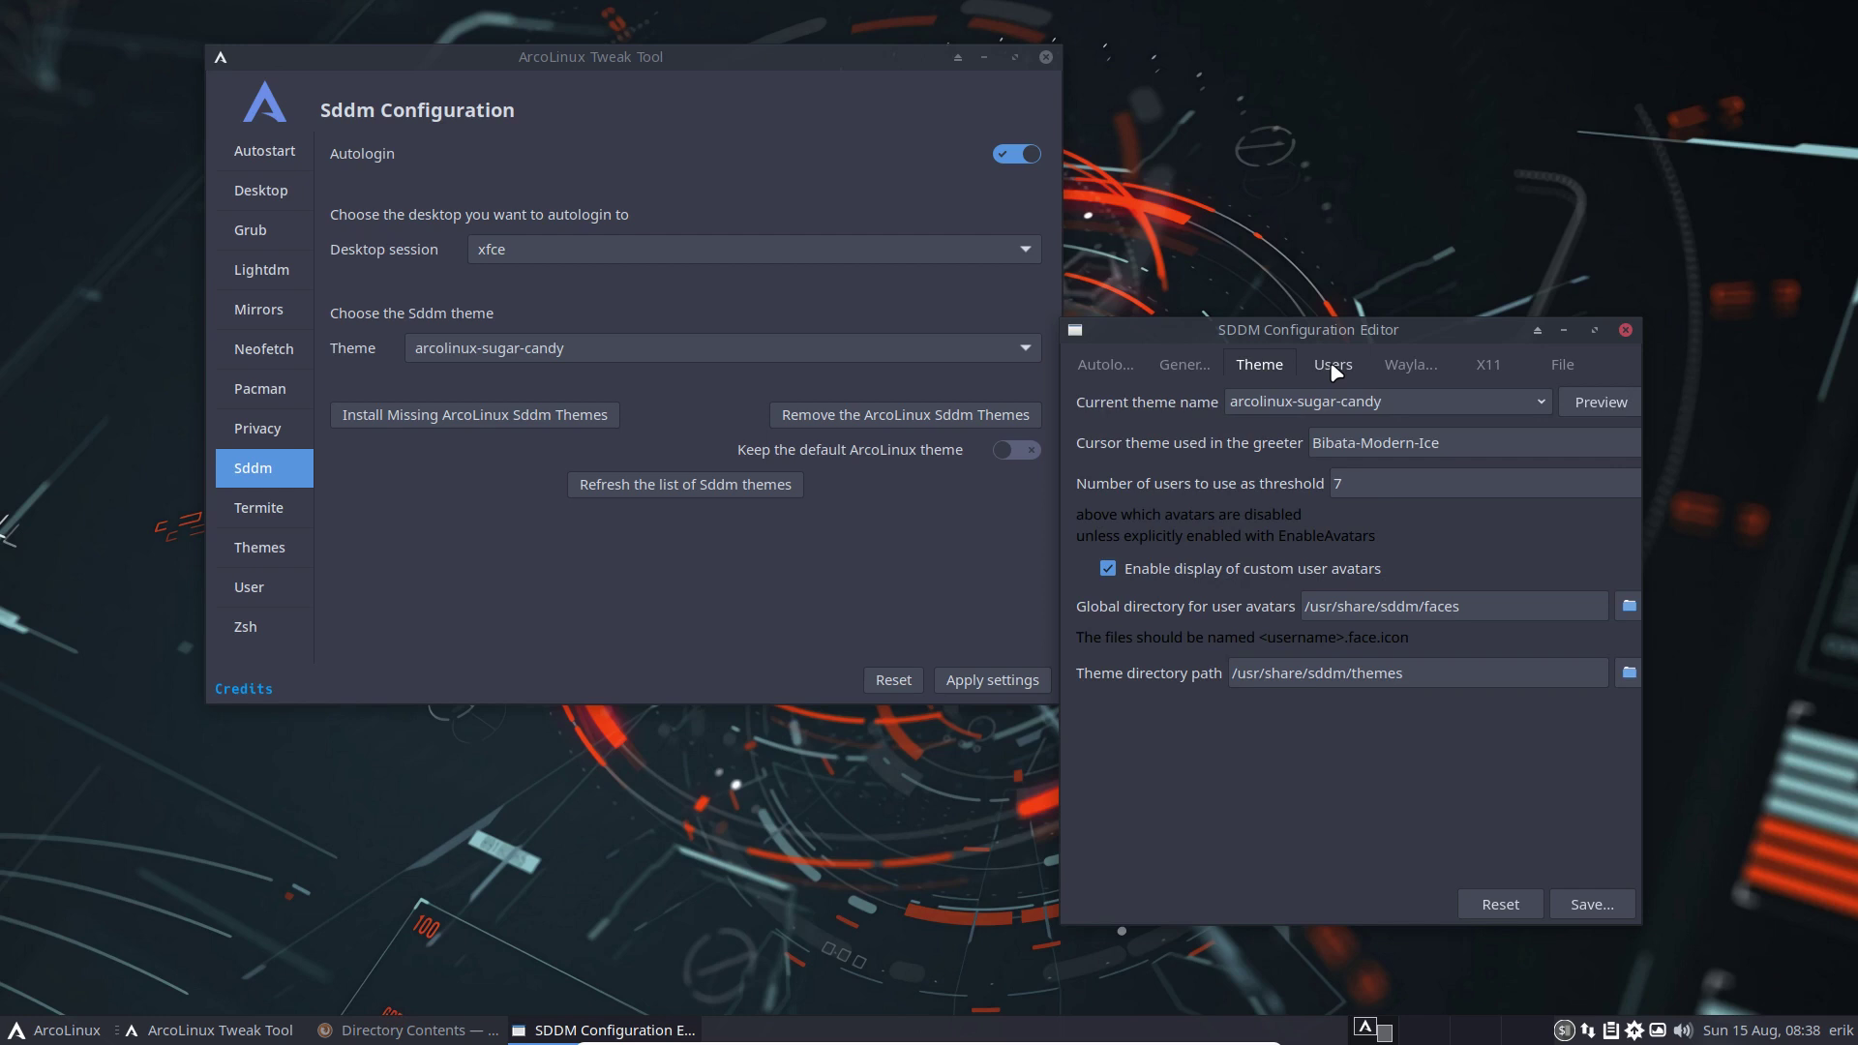
left_click_drag(1467, 337, 1649, 297)
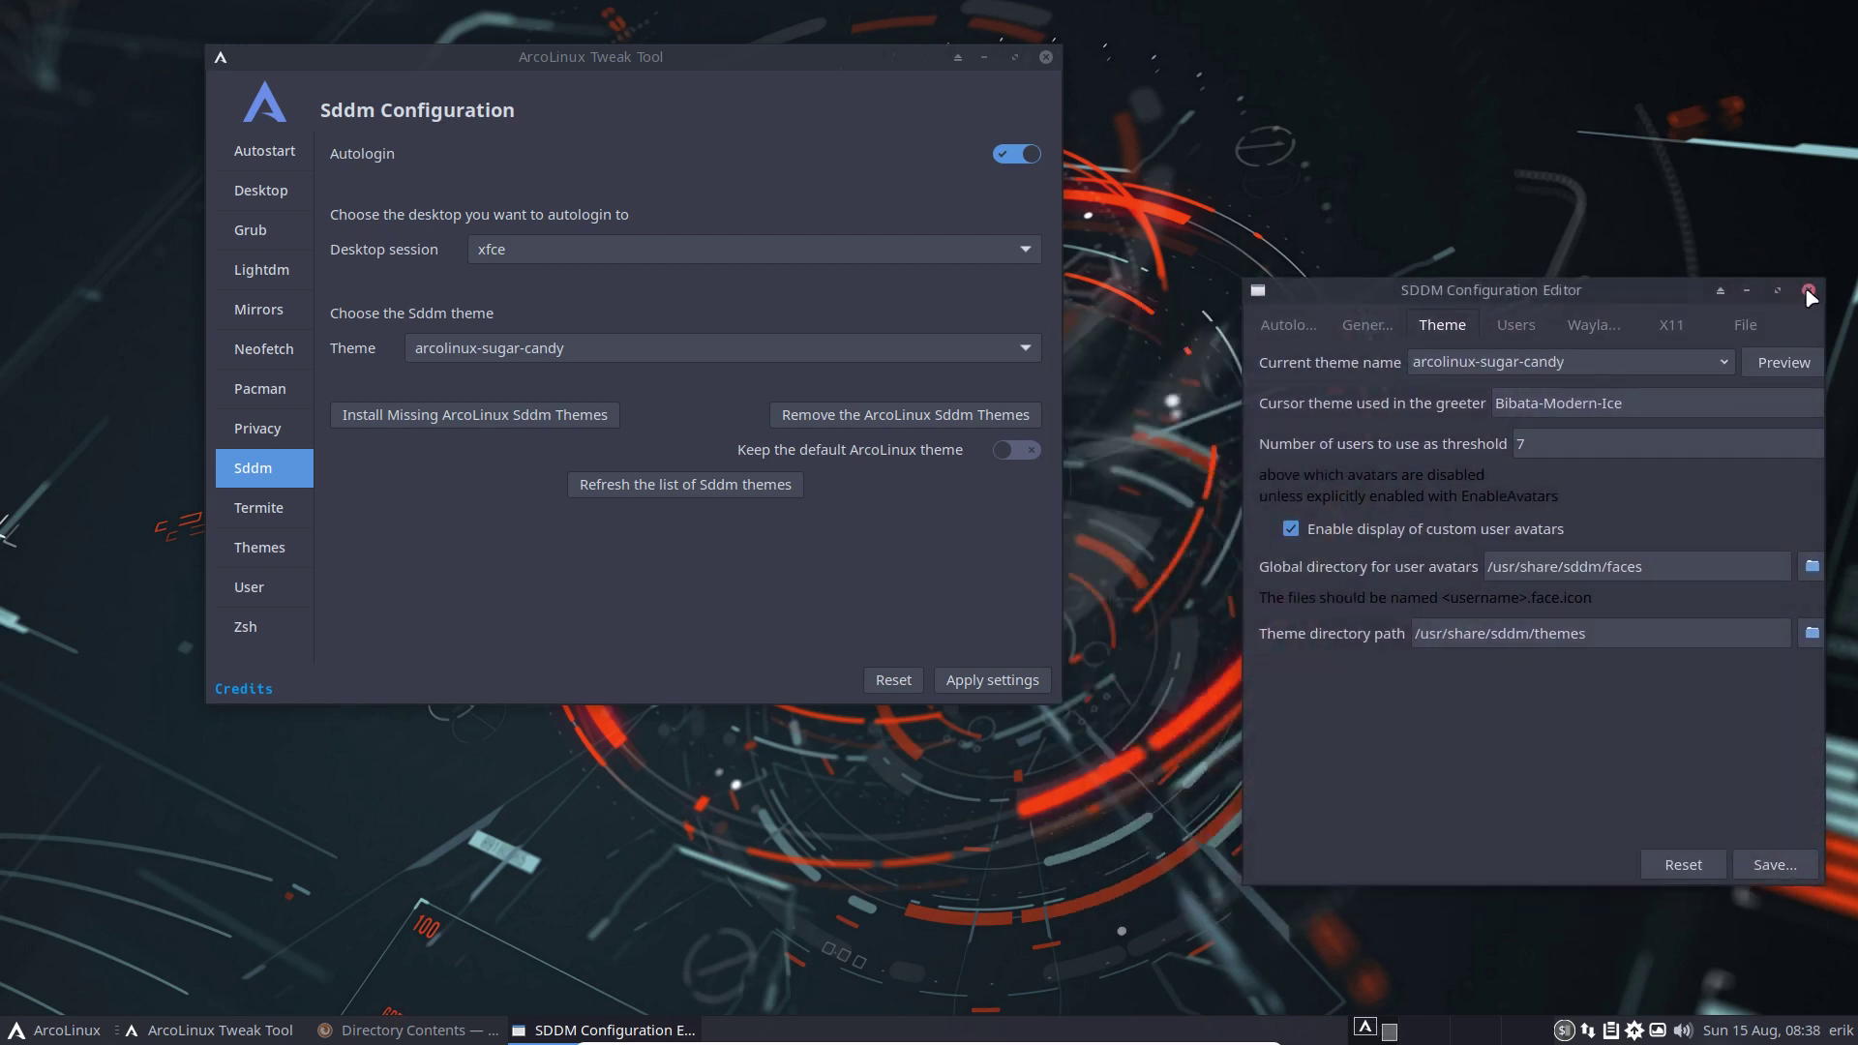
left_click(1808, 290)
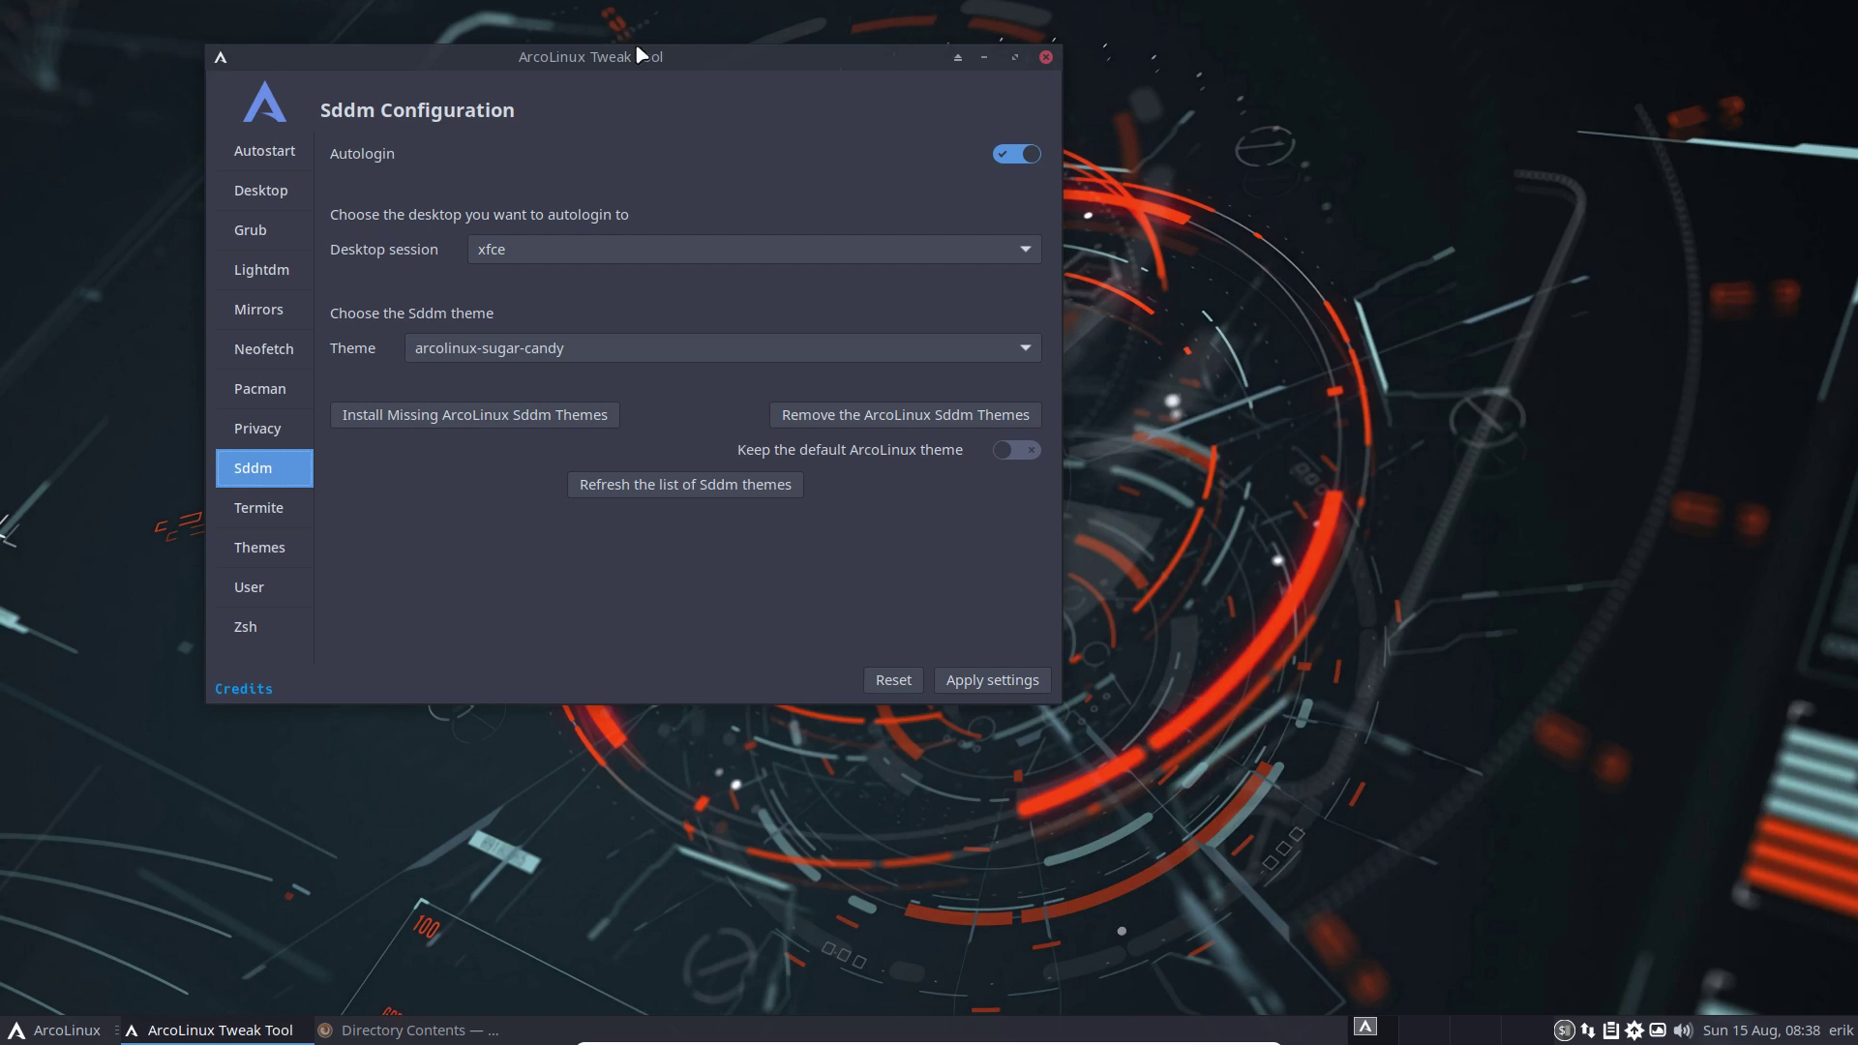
Open /etc/sddm.conf in nano from a new terminal using the nsddm alias
left_click_drag(634, 47, 1490, 36)
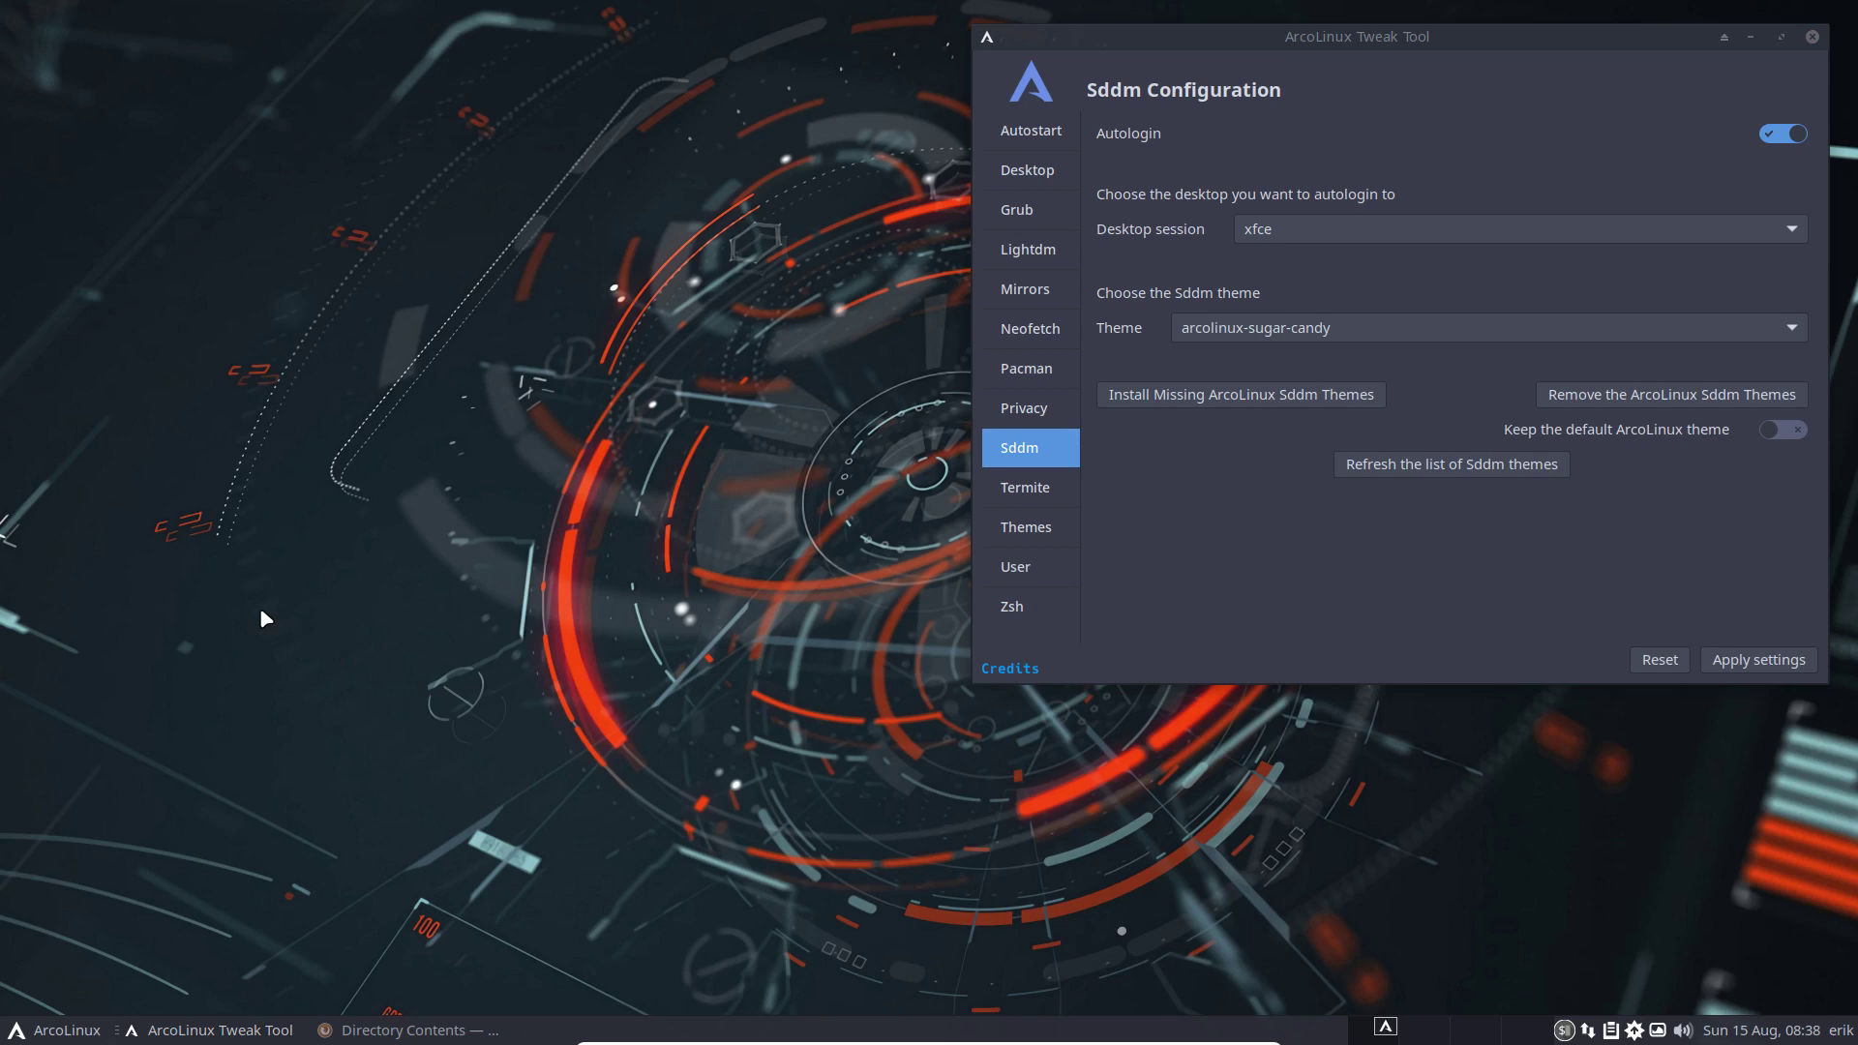
key("super+Return")
type("nsd")
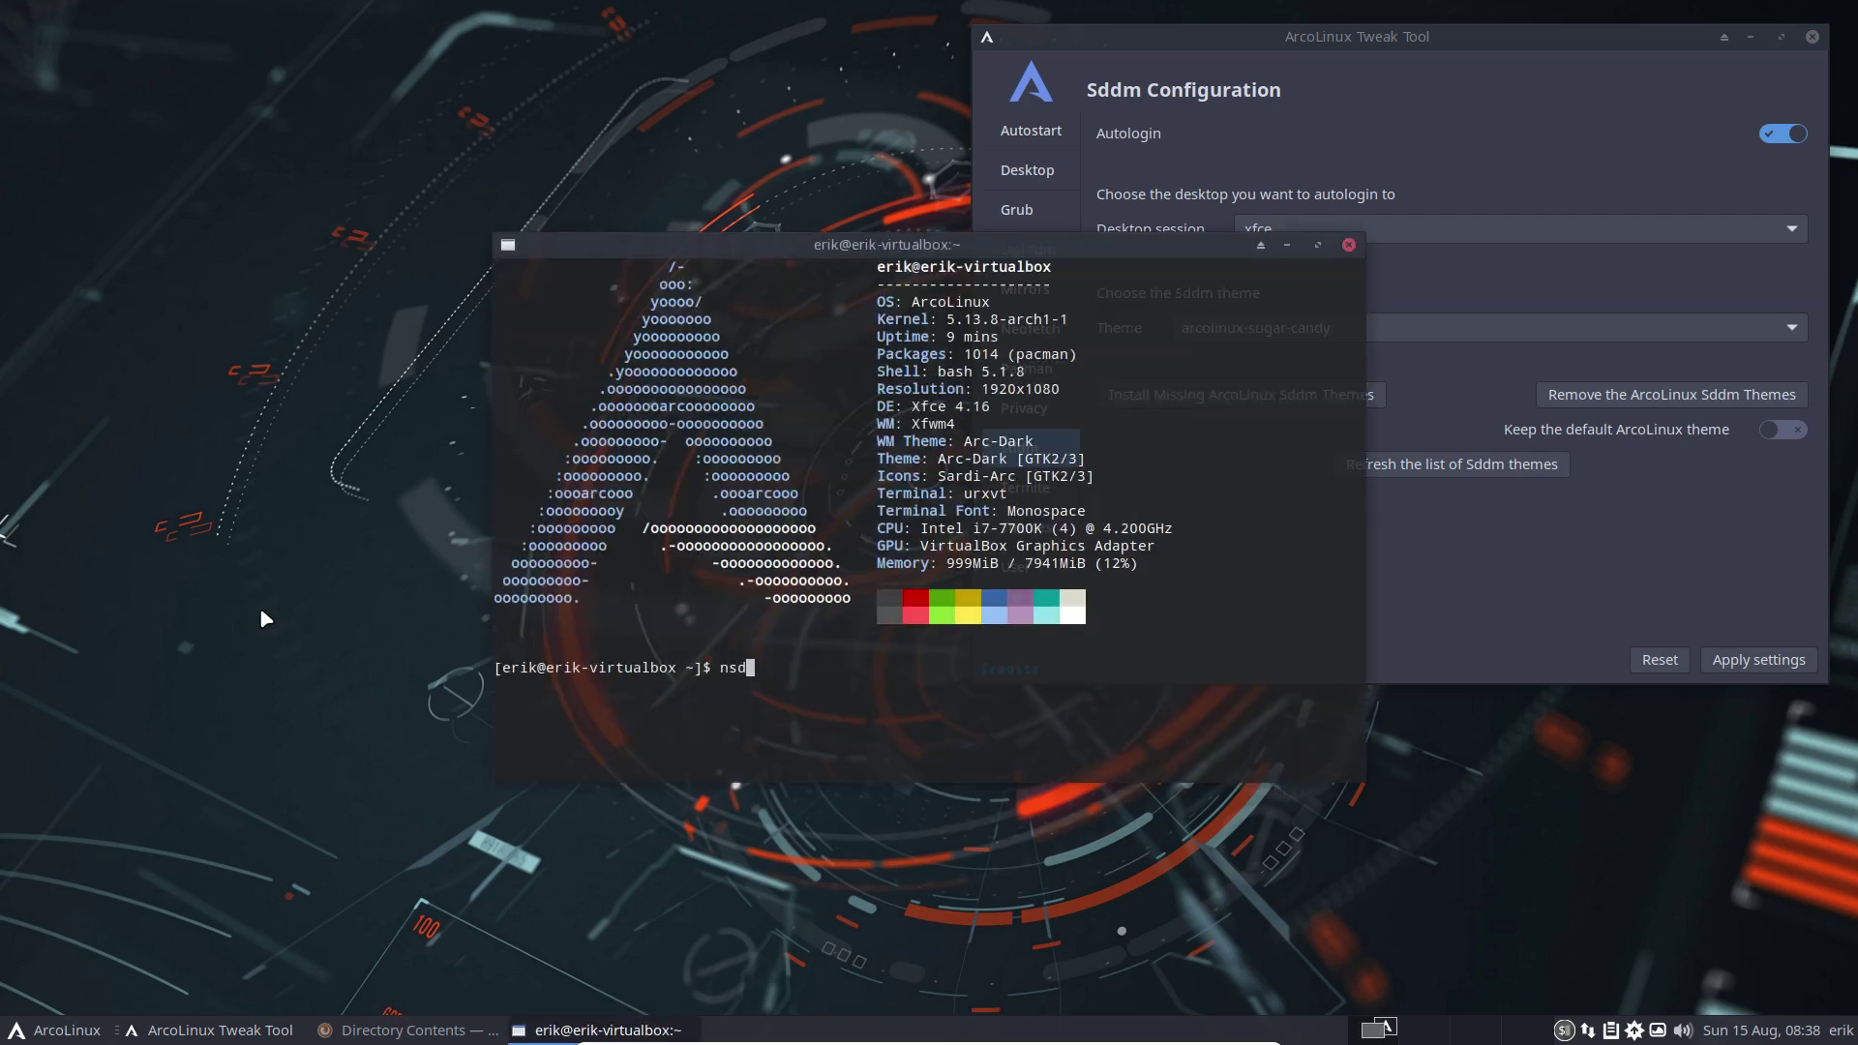
type("mm")
key("Return")
key("Return")
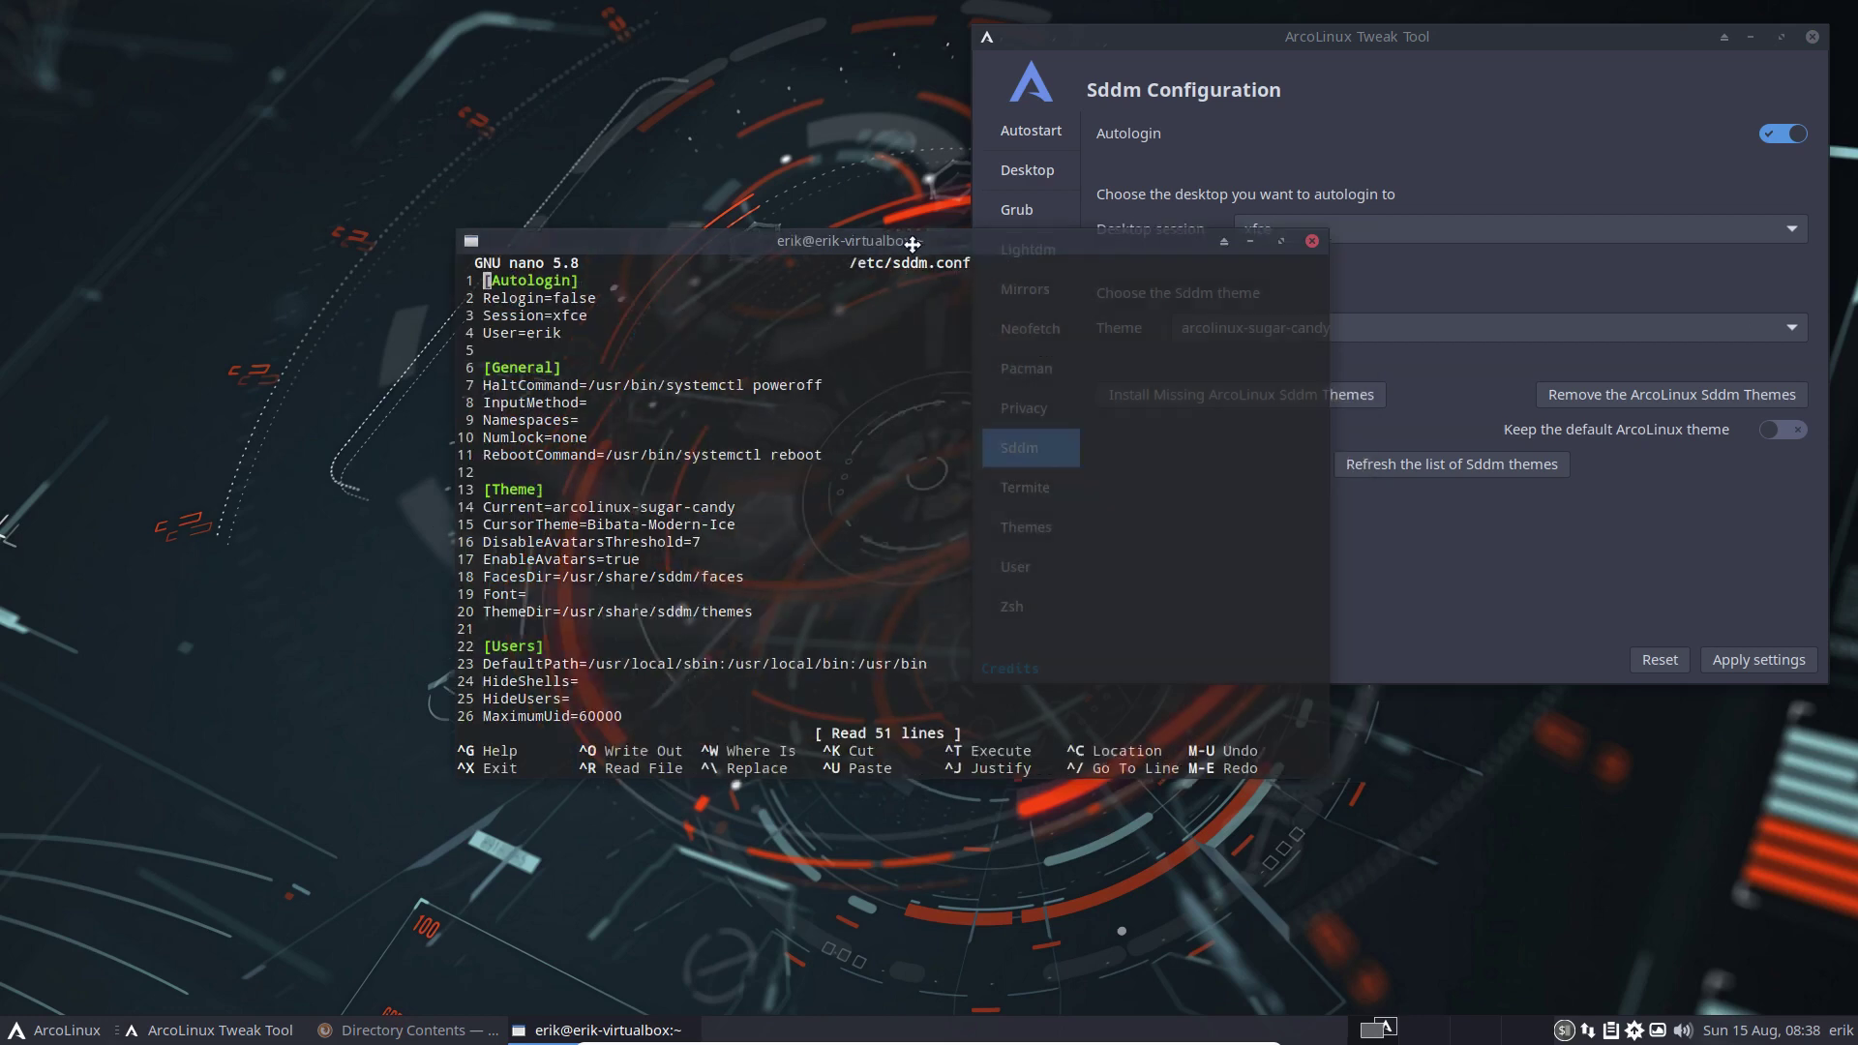
left_click_drag(990, 247, 554, 190)
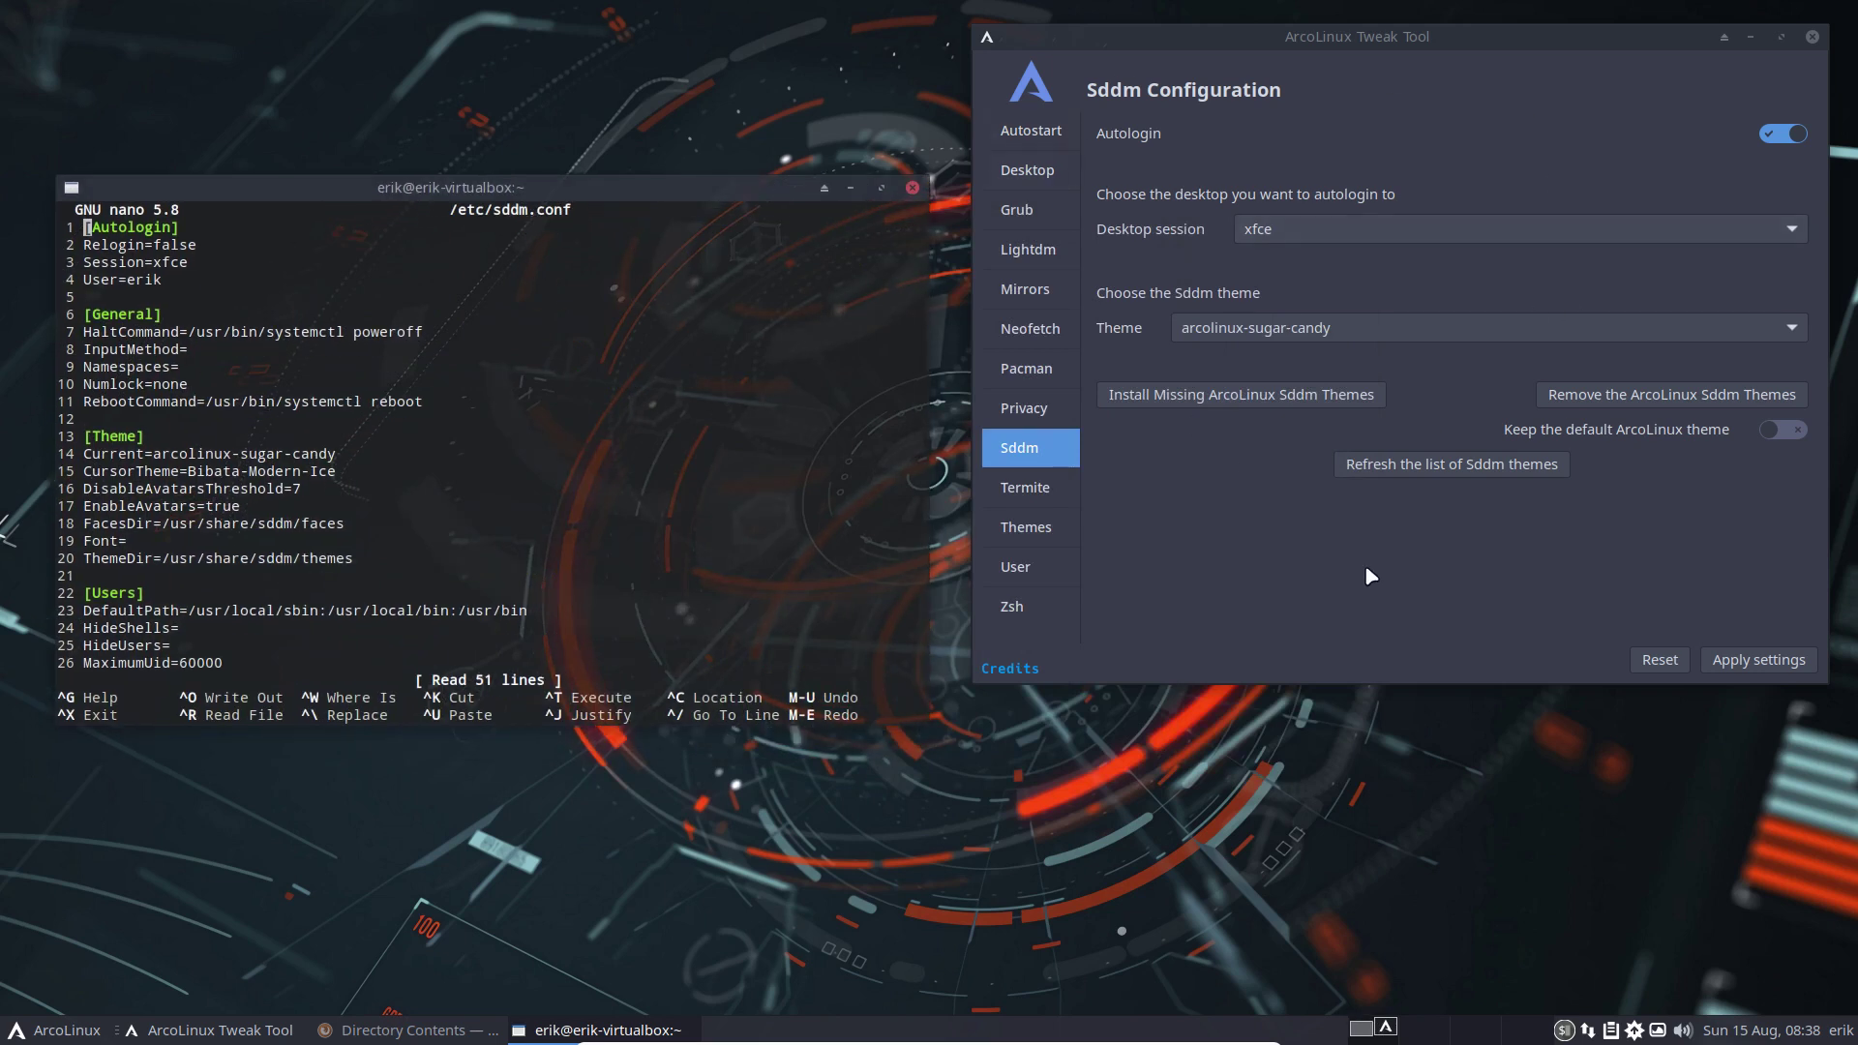
Step through the file to the Session=xfce and Current=arcolinux-sugar-candy theme lines
left_click(238, 286)
key("Left")
key("Left")
key("Left")
key("Up")
key("Right")
key("Right")
key("Right")
key("Right")
key("Up")
key("Up")
key("Down")
key("Down")
key("Down")
key("Down")
key("Down")
key("Down")
key("Down")
key("Down")
key("Down")
key("Down")
key("Down")
key("Down")
key("Down")
key("Left")
key("Left")
key("Right")
key("Right")
key("Right")
key("Right")
key("Right")
key("Right")
key("Right")
key("Right")
key("Right")
key("Right")
key("Right")
key("Right")
key("Right")
key("Right")
key("Right")
key("Right")
key("Right")
key("Right")
key("Right")
key("Right")
Turn SDDM autologin off in Tweak Tool and apply the settings
left_click(1332, 142)
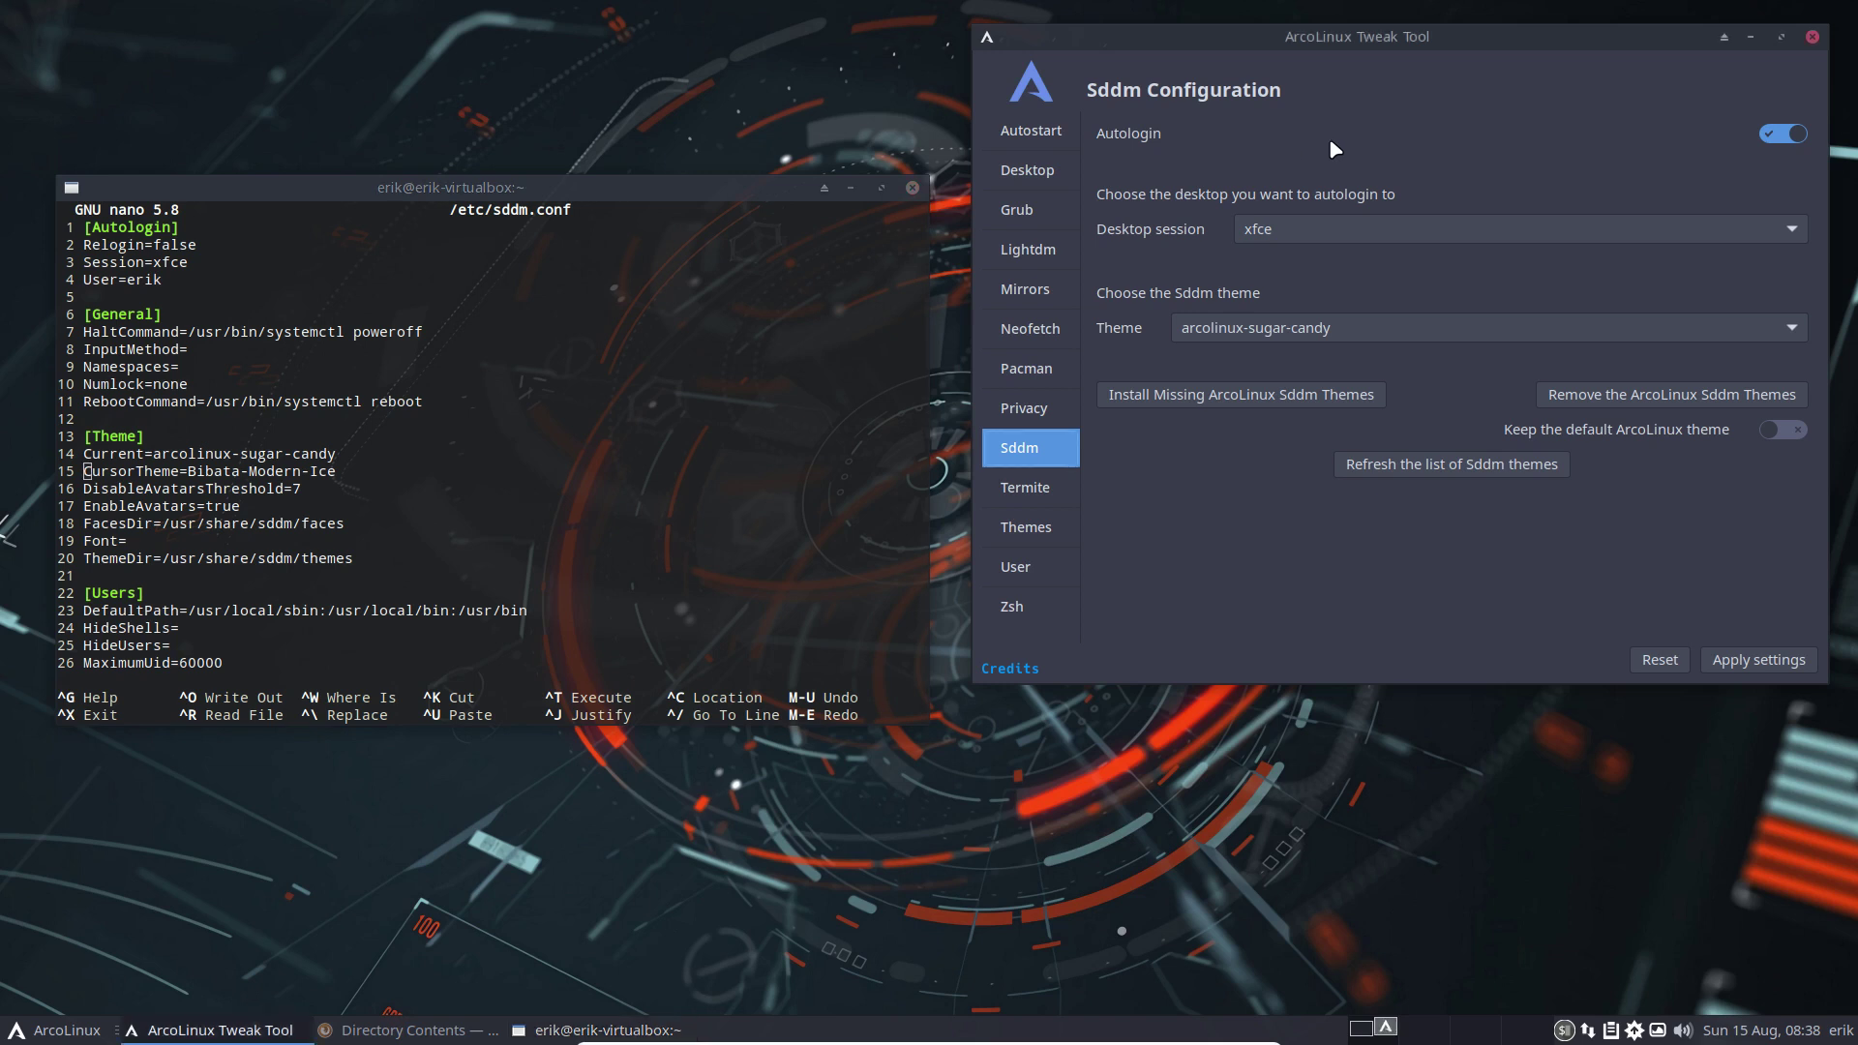
left_click(1777, 143)
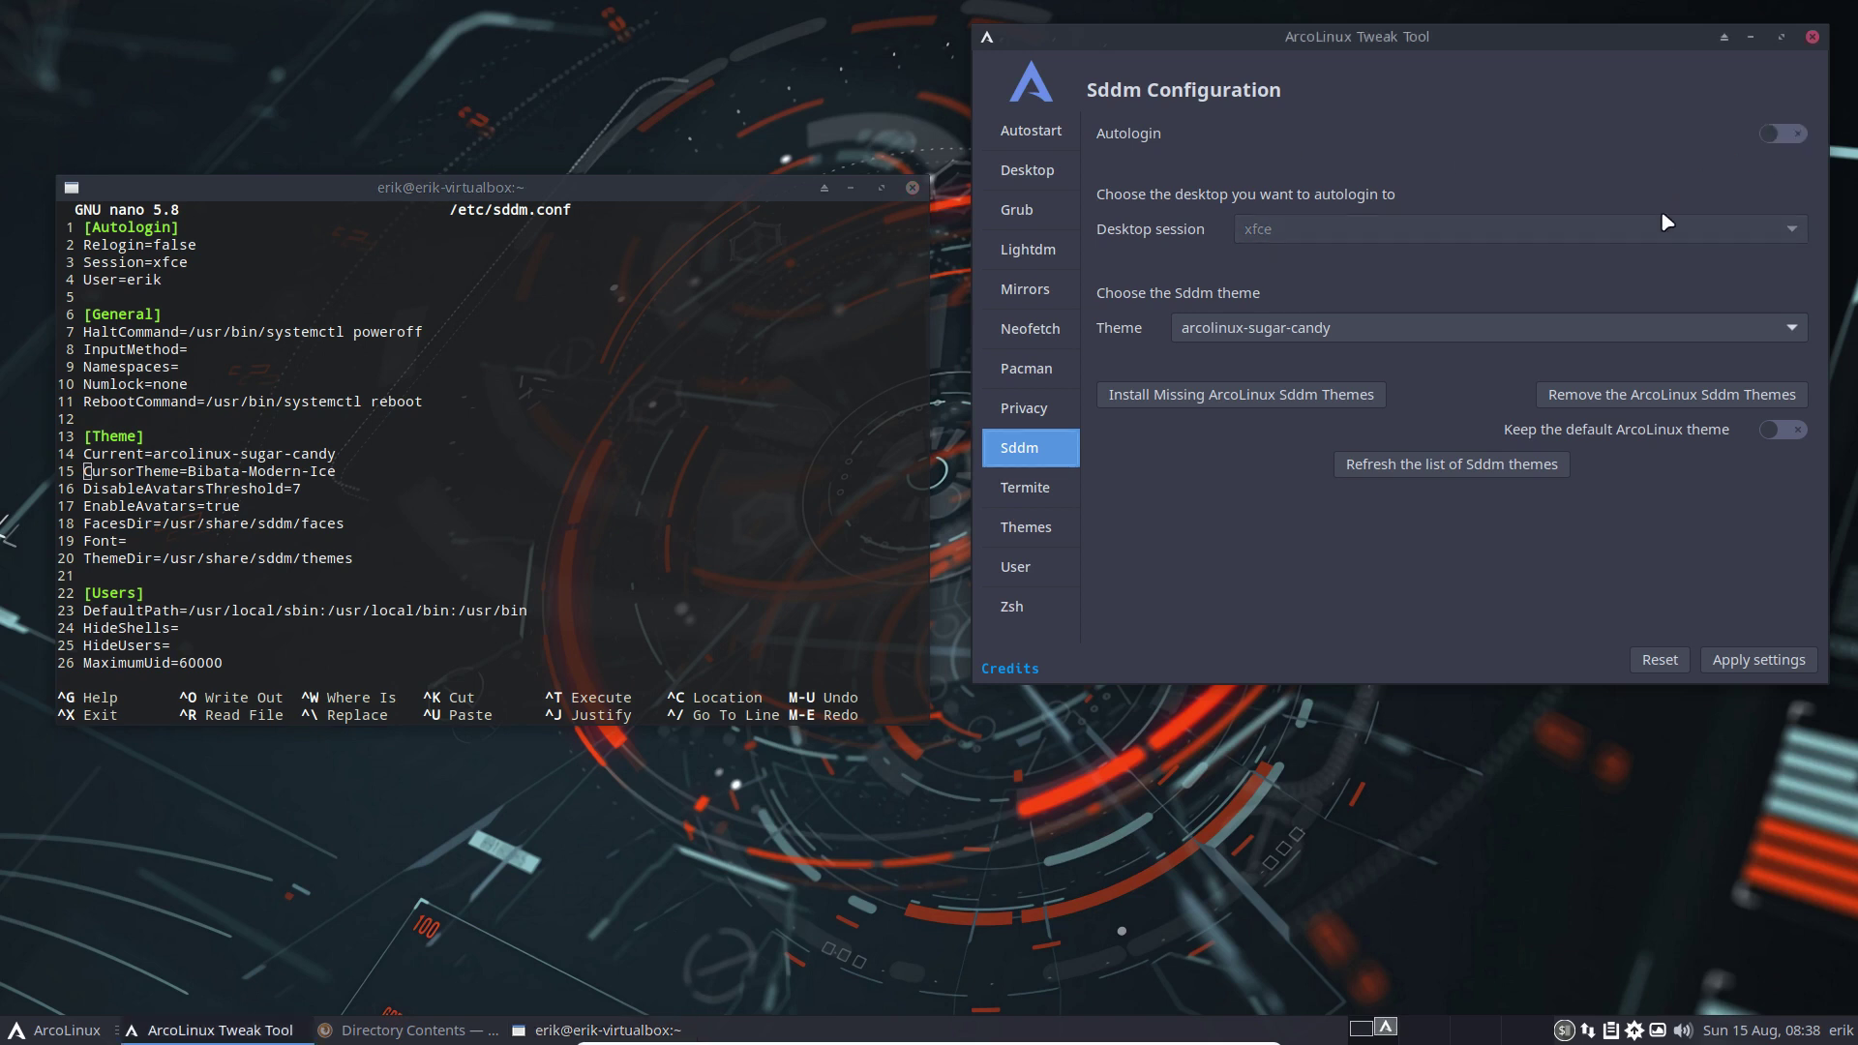
left_click(1777, 661)
Exit nano and type a subl command to open the SDDM config in Sublime
left_click(551, 581)
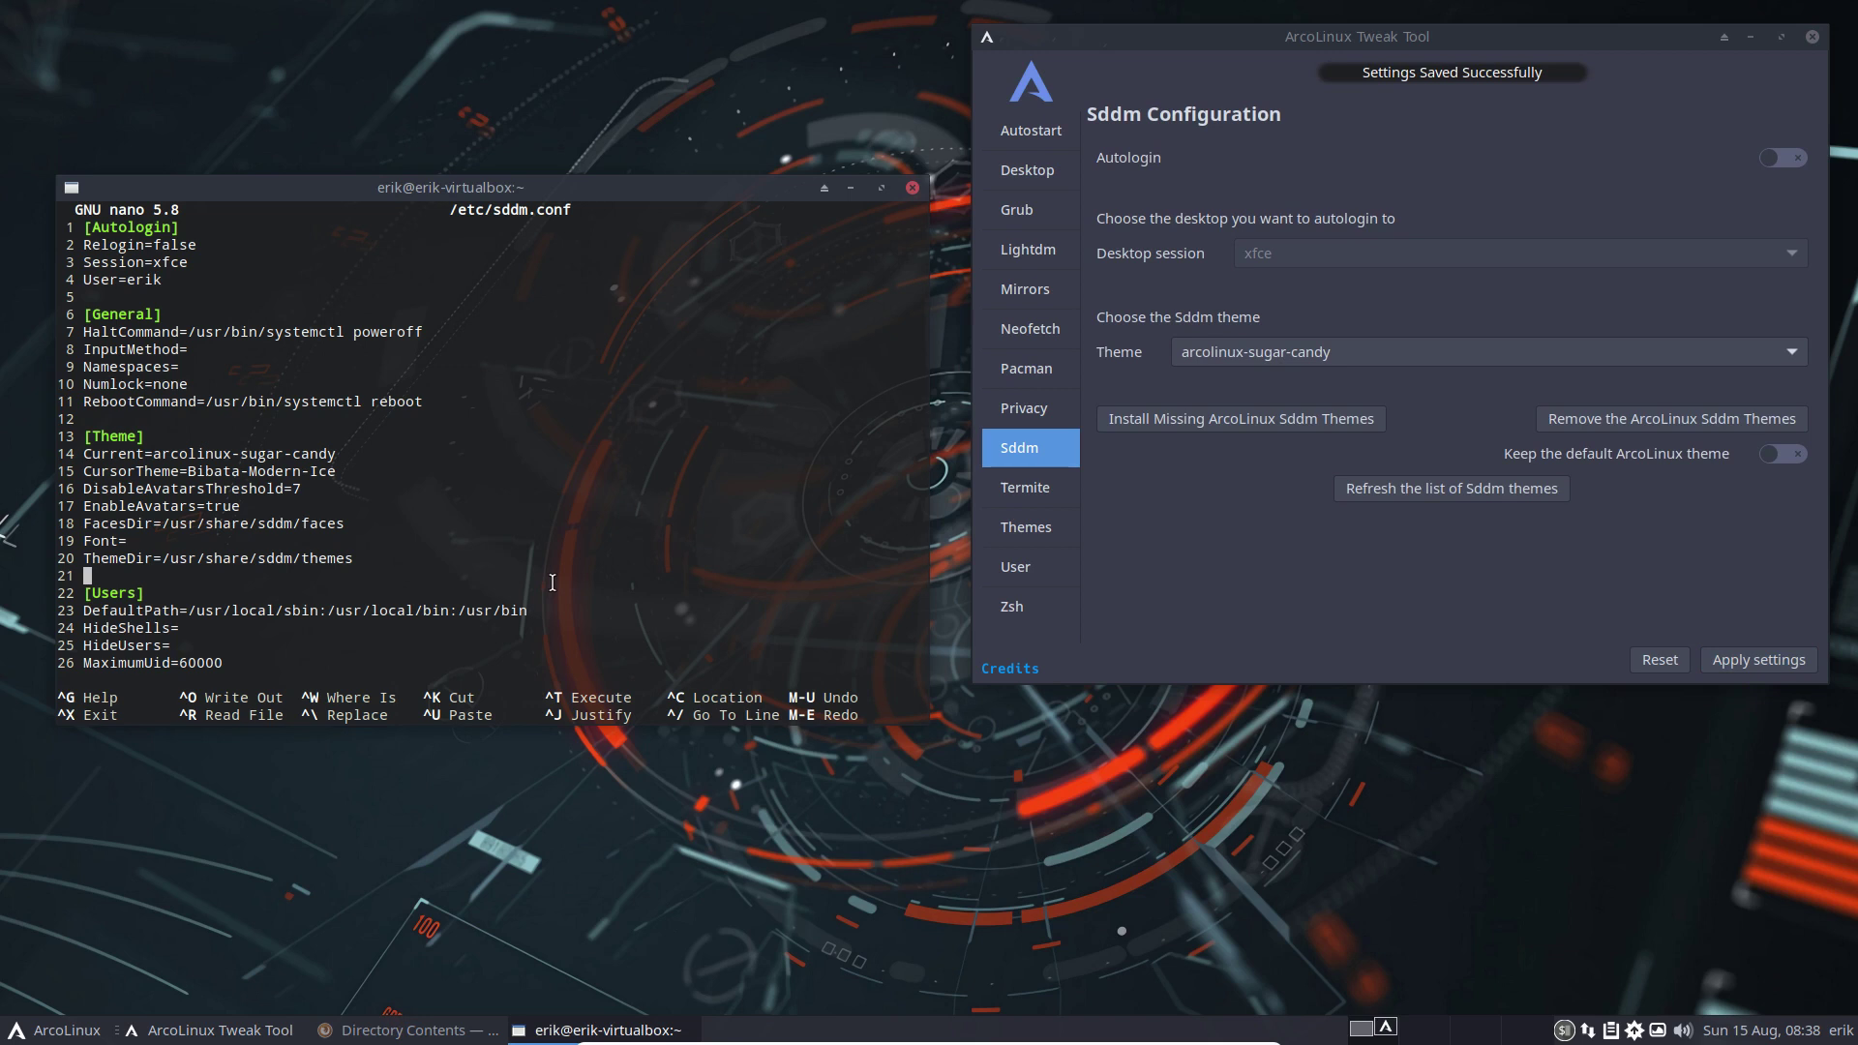
key("ctrl+x")
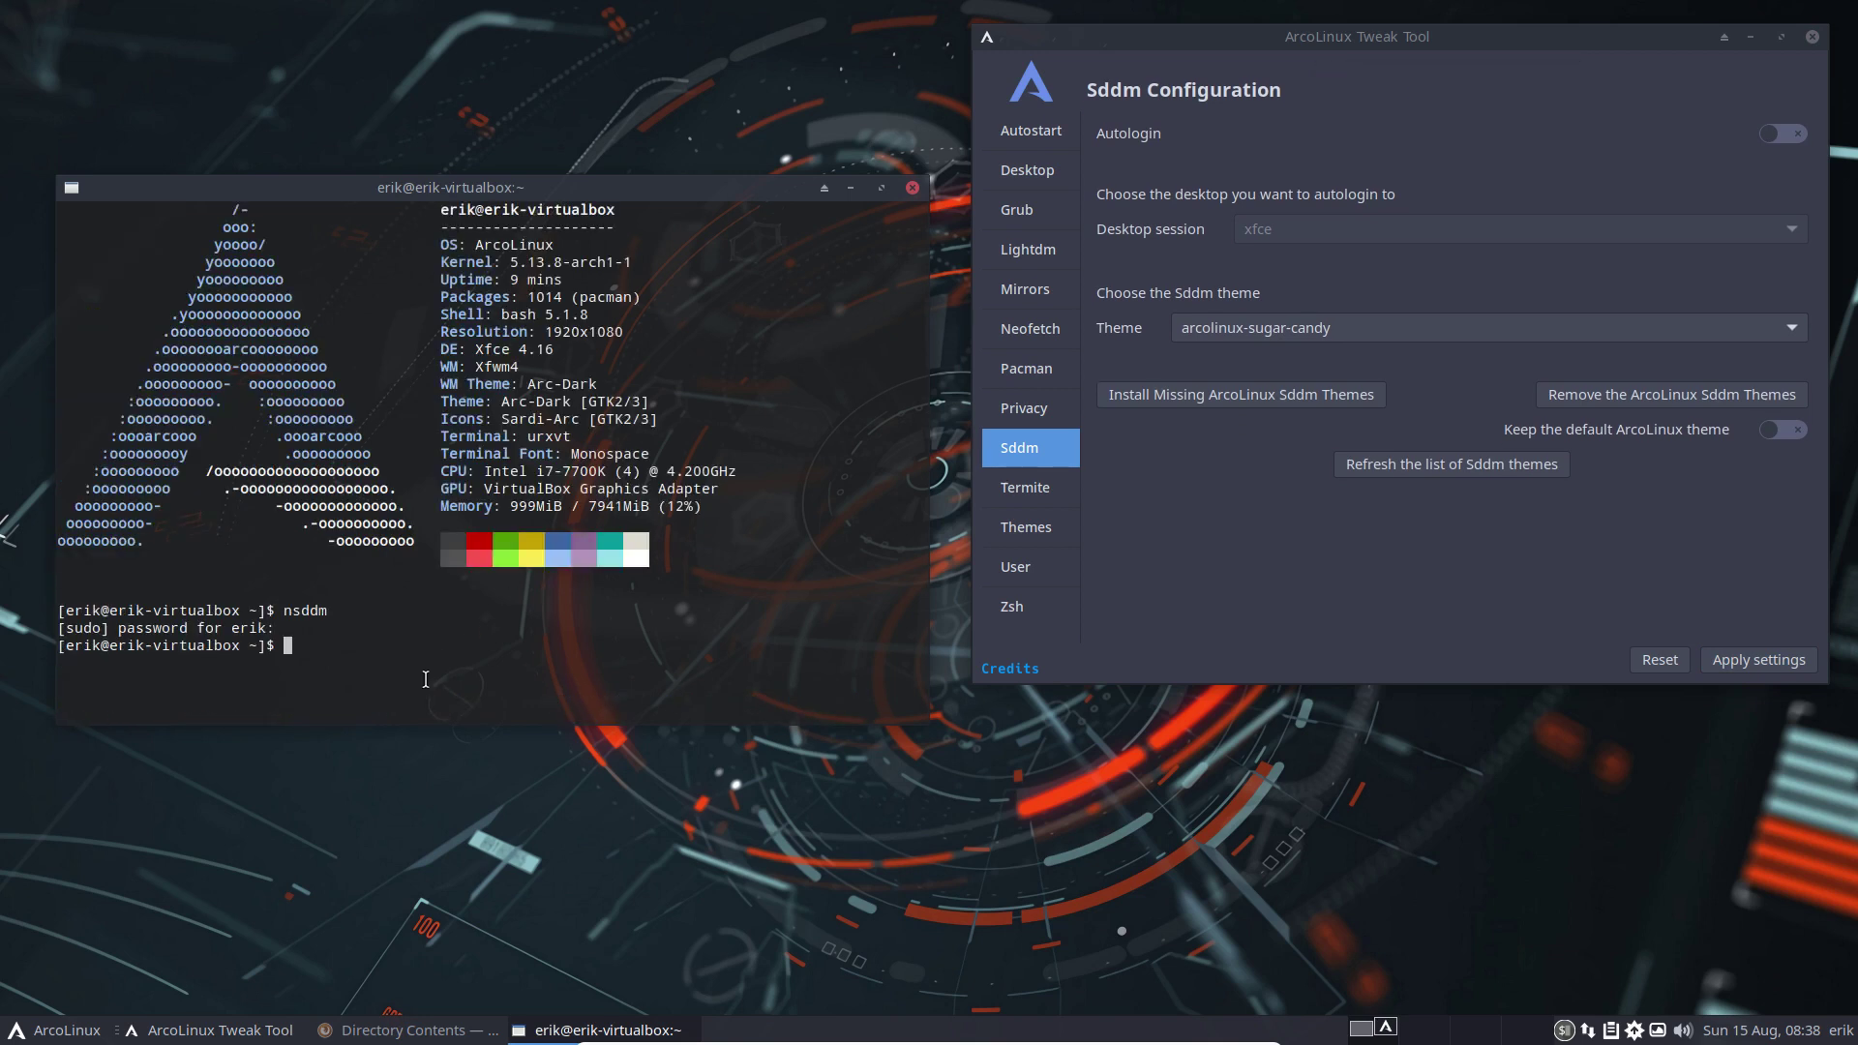
type("subl /etc/sdmdm.conf")
Install sublime-text-4 with pacman in the drop-down terminal, then recall subl /etc/sddm.conf
key("Return")
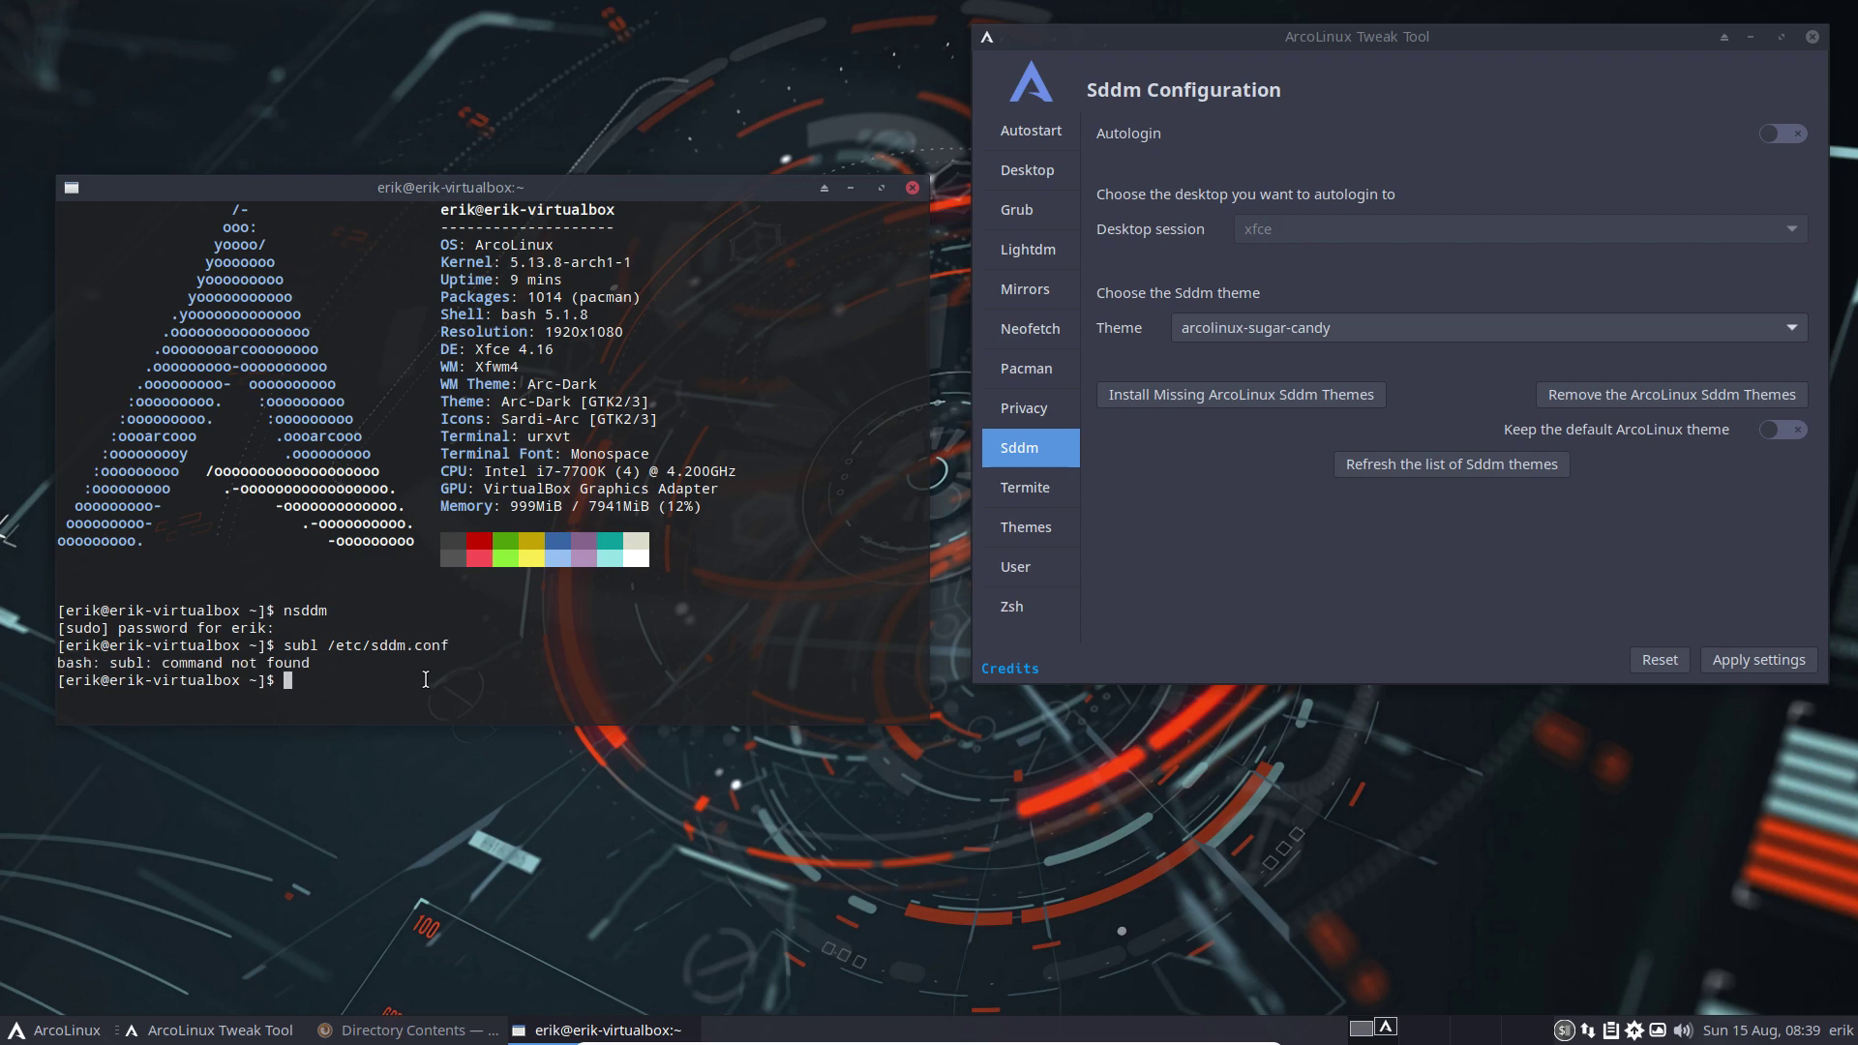
key("F12")
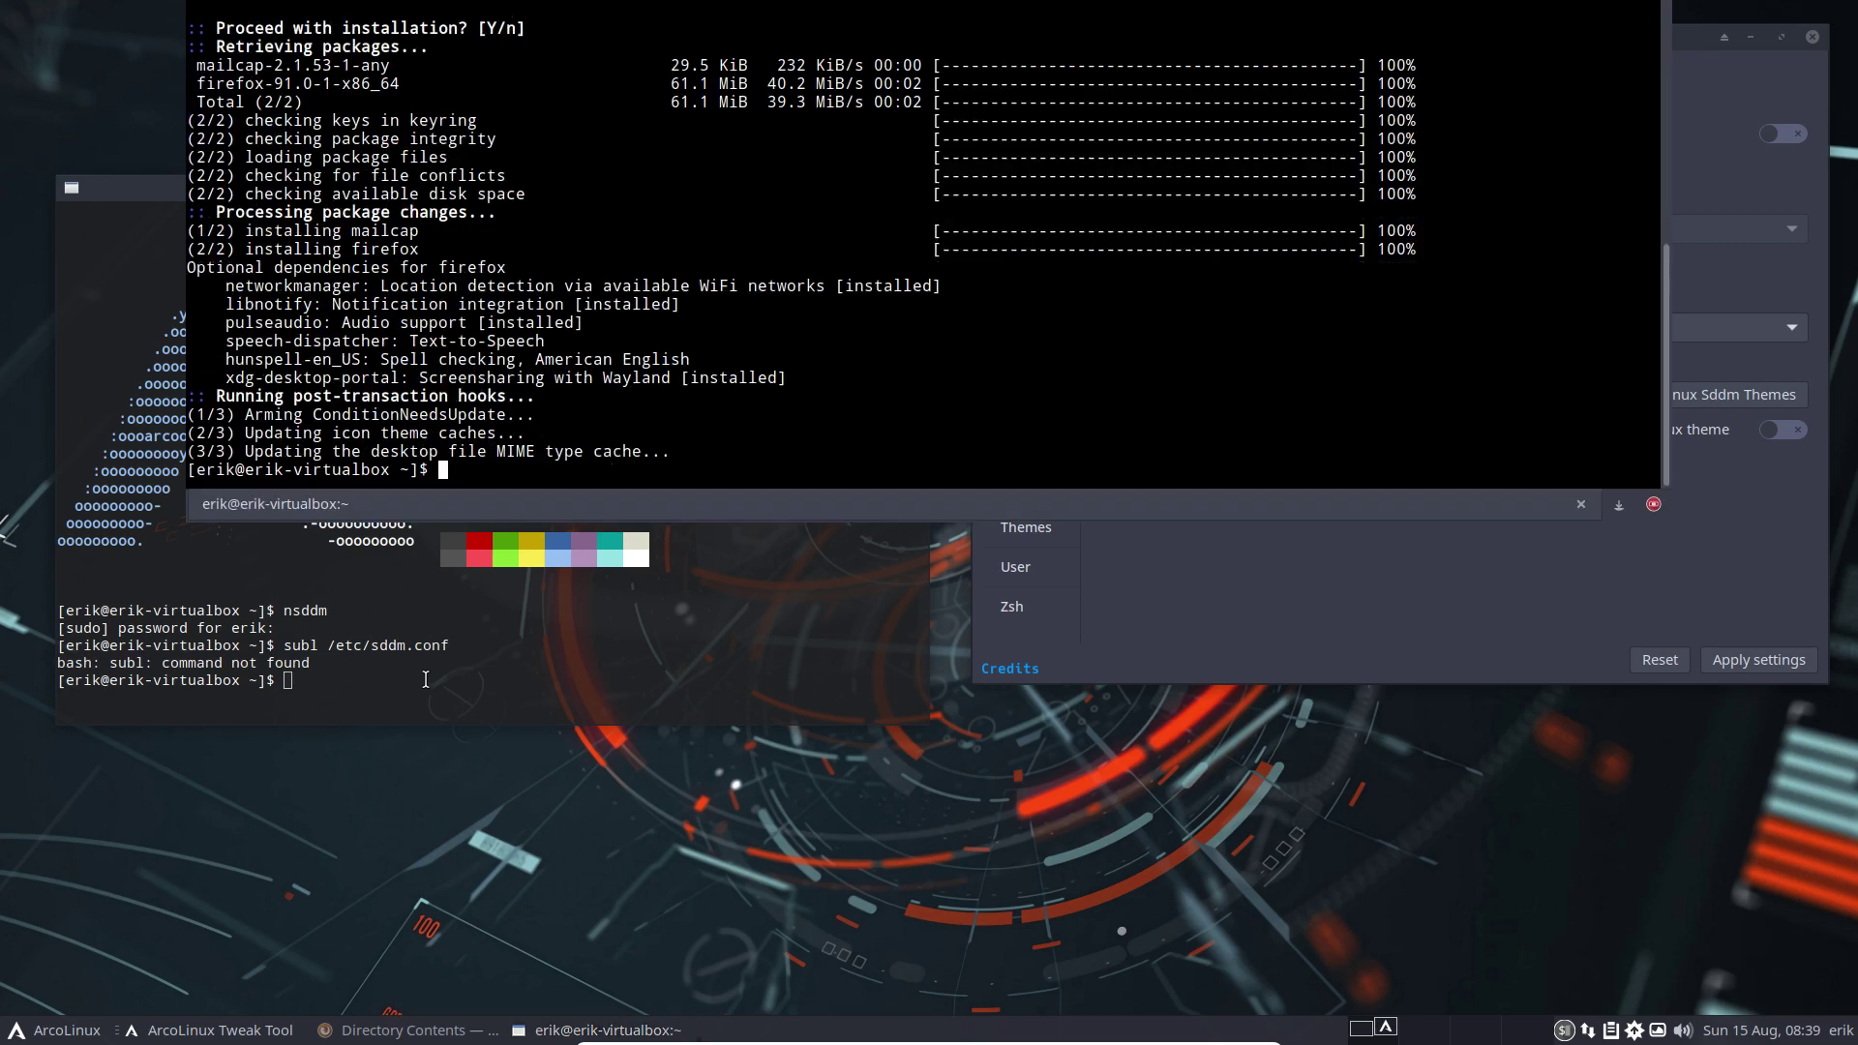
type("sudo pacman -S sub")
key("BackSpace")
key("BackSpace")
key("BackSpace")
type("sublime-text-4")
key("Return")
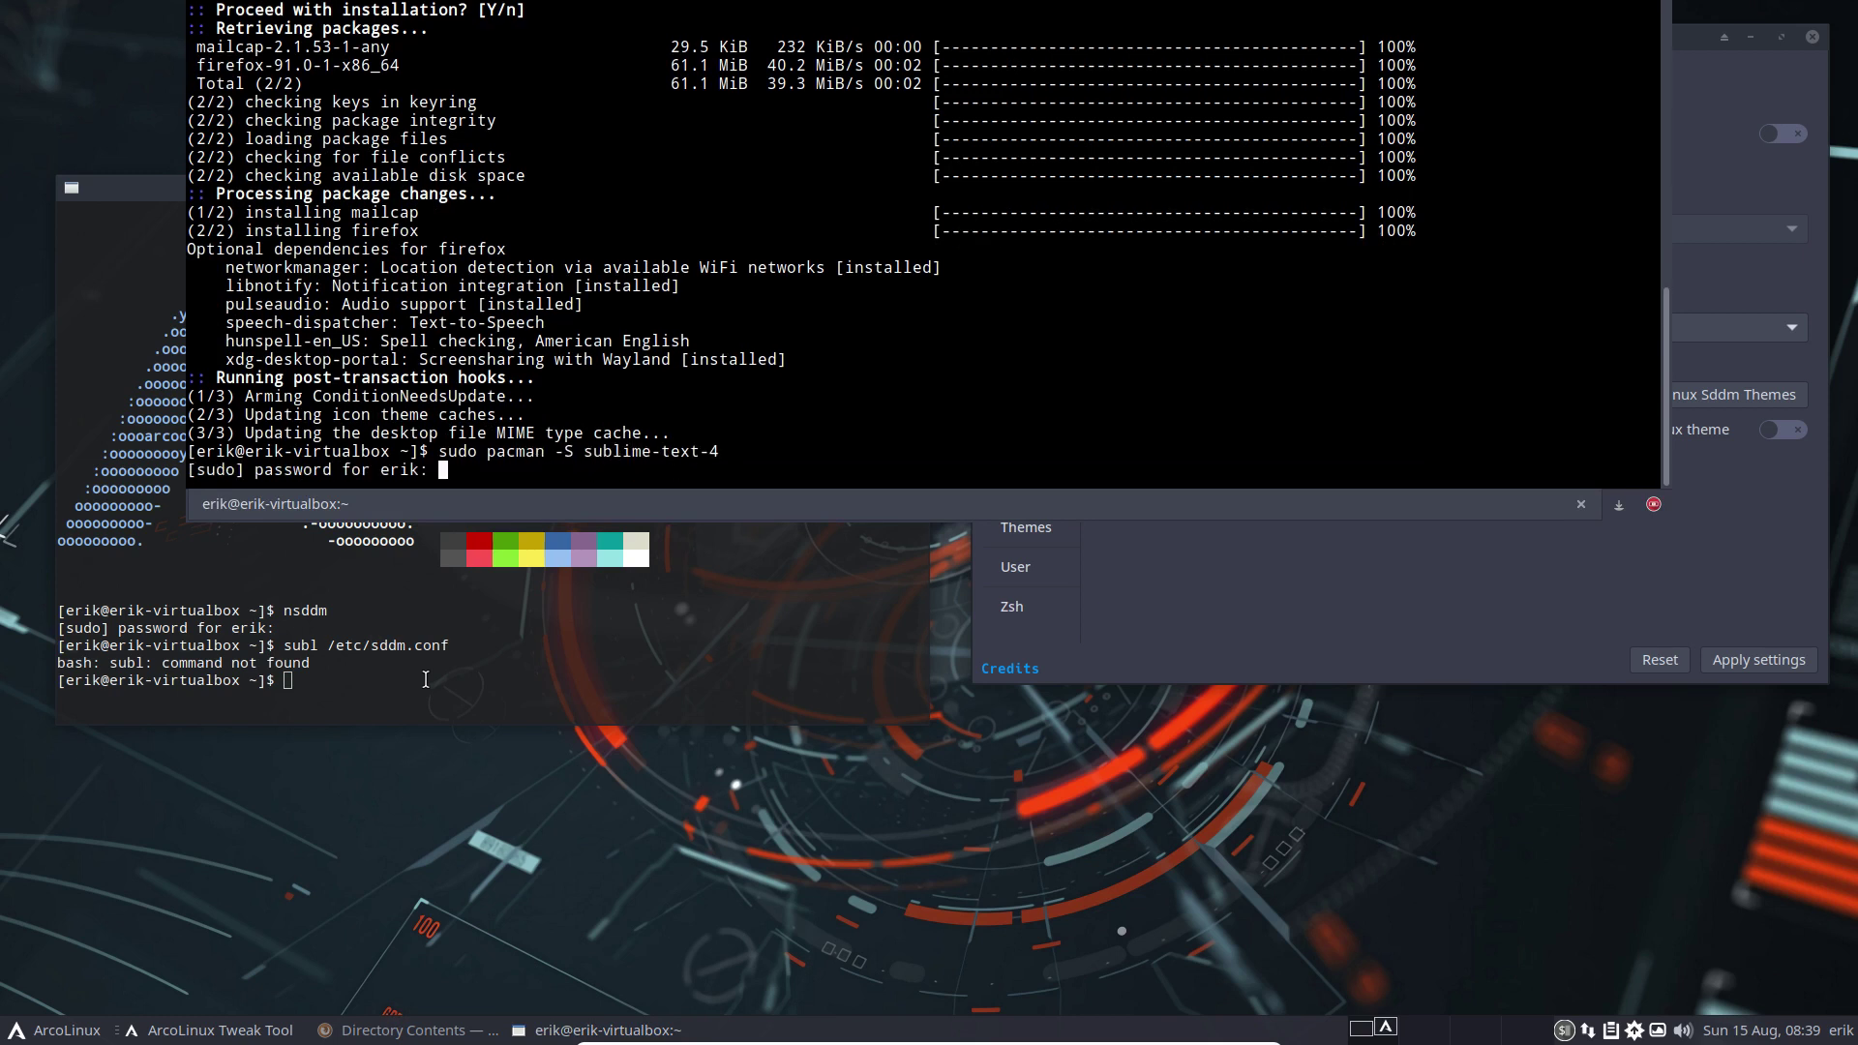
key("Return")
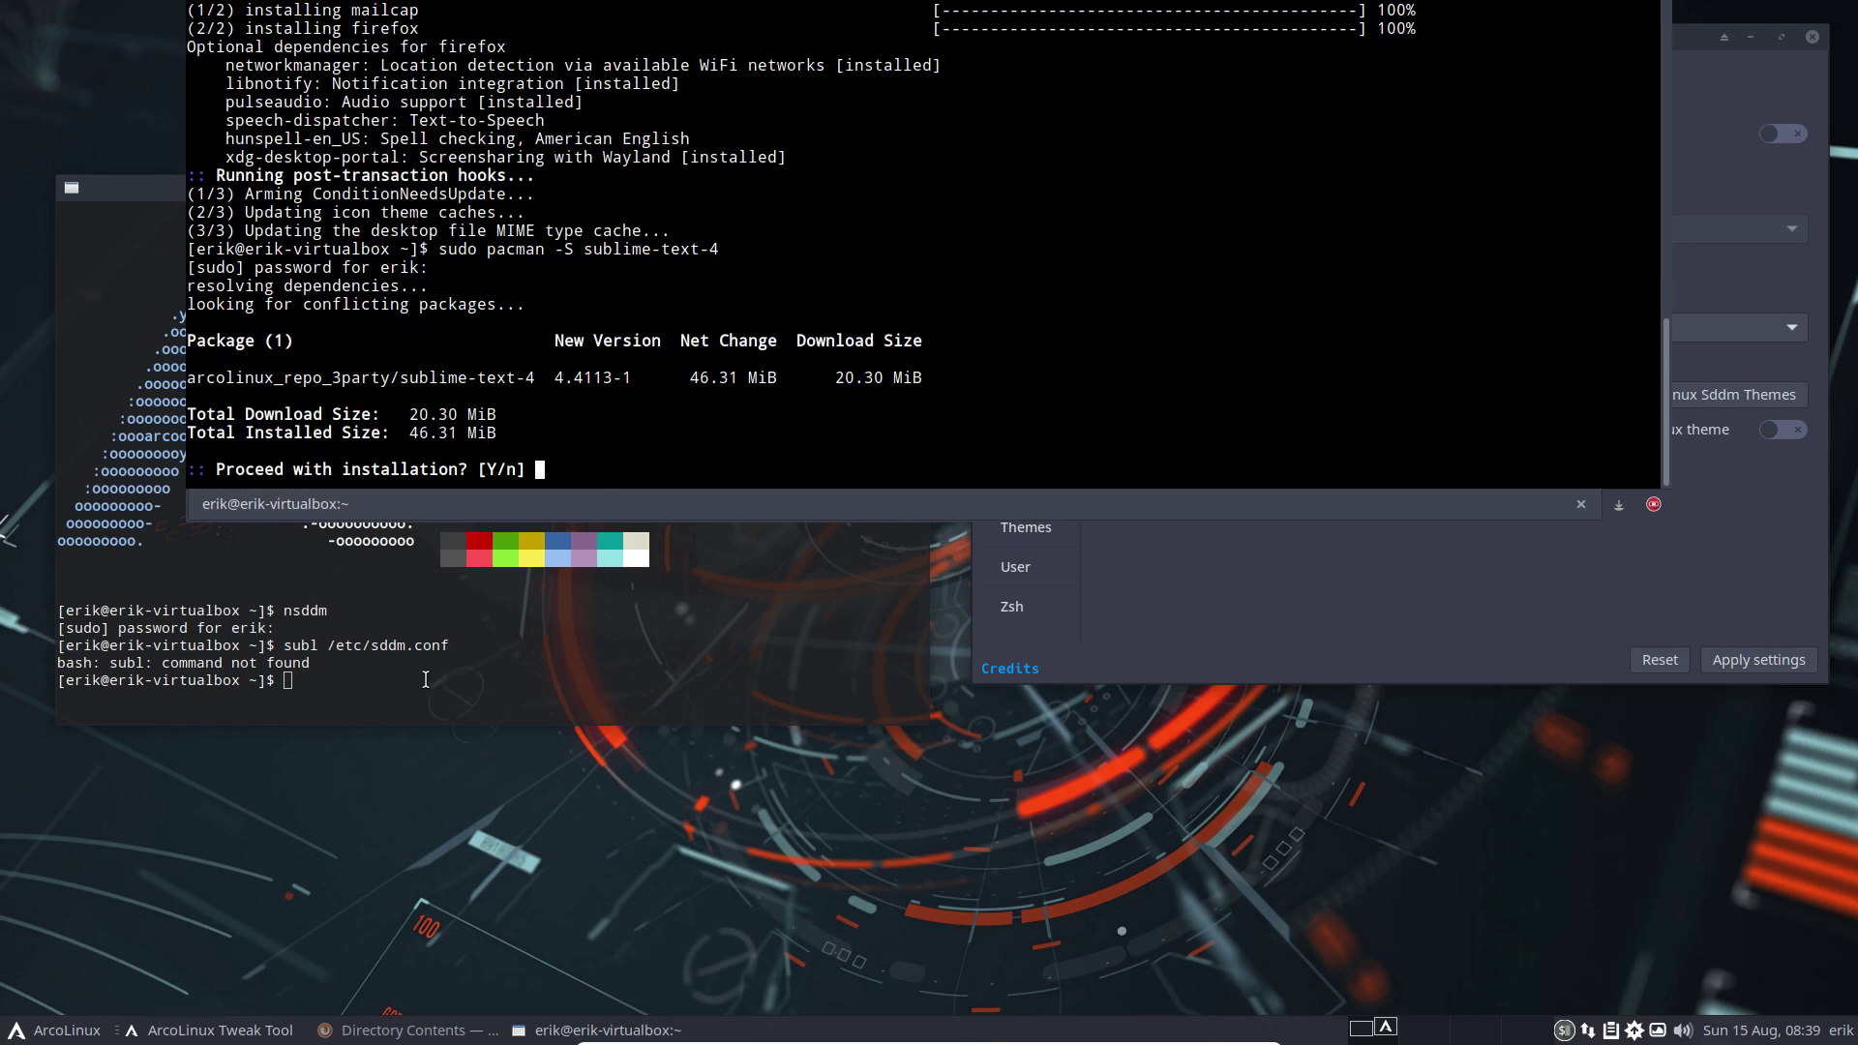
key("Return")
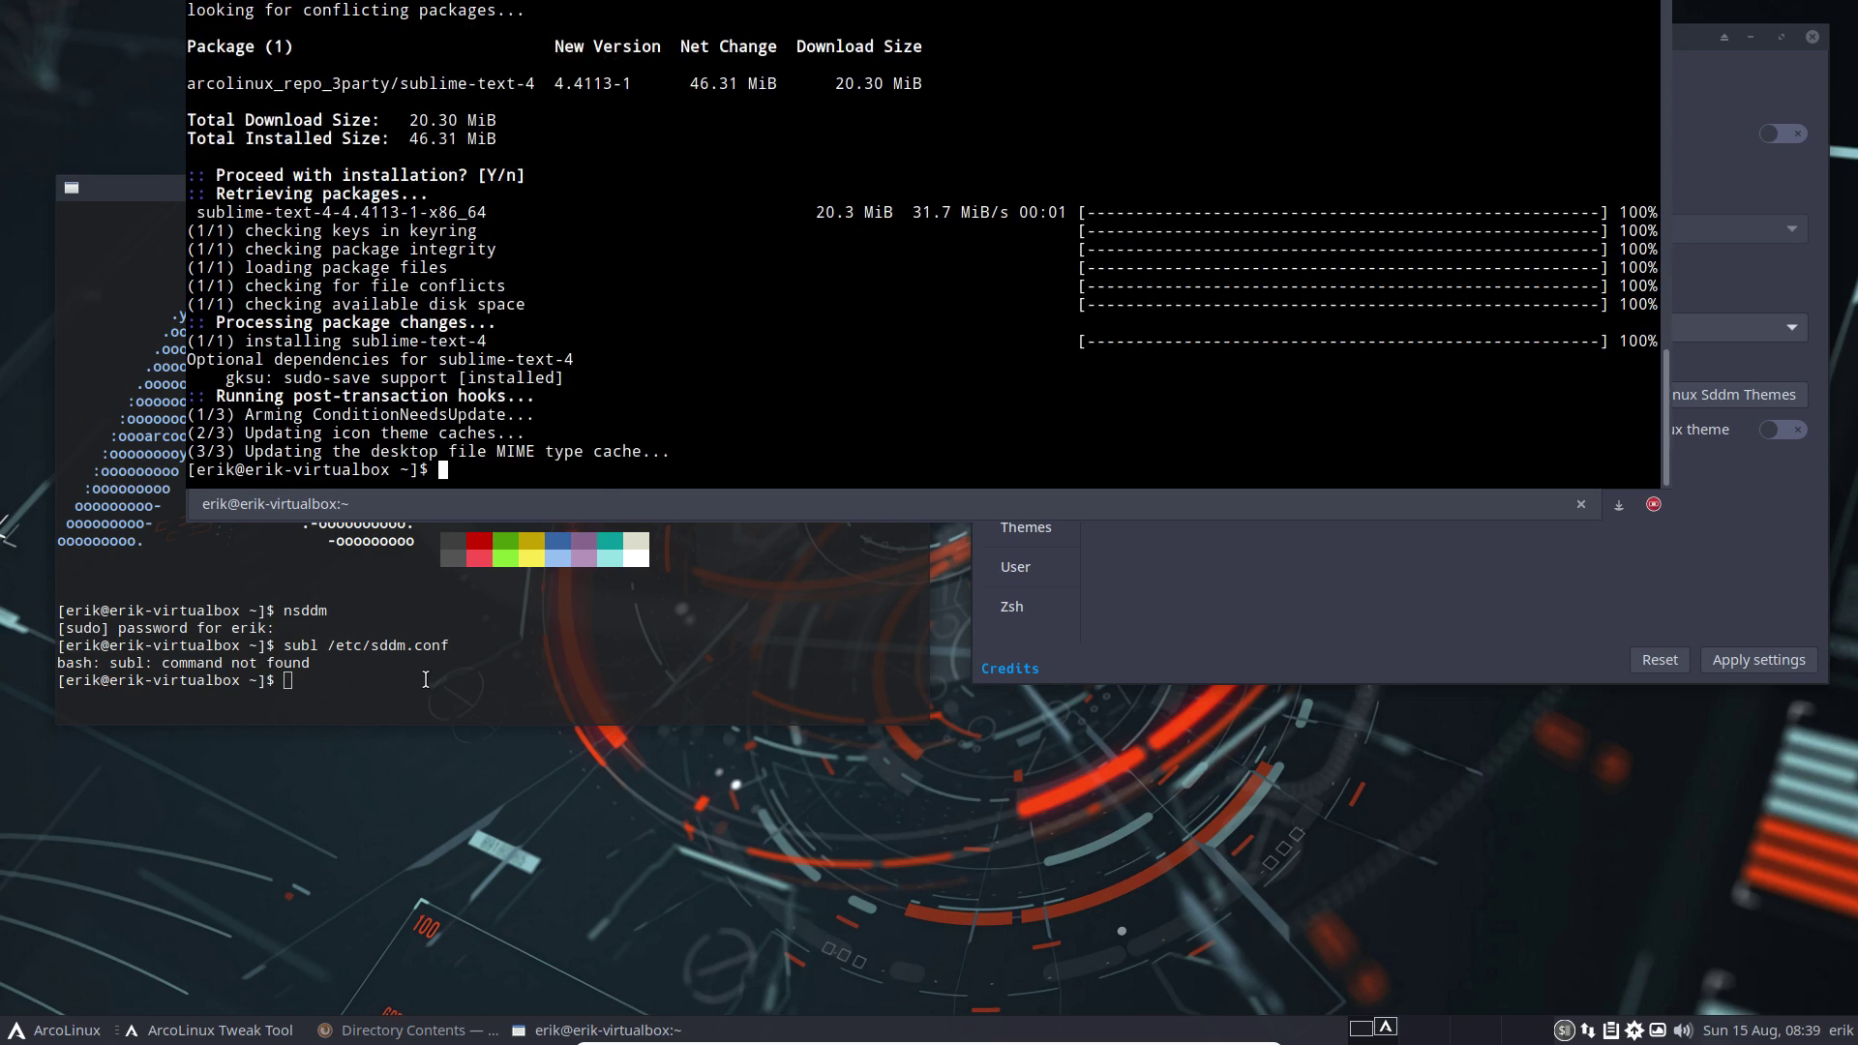
key("F12")
key("Up")
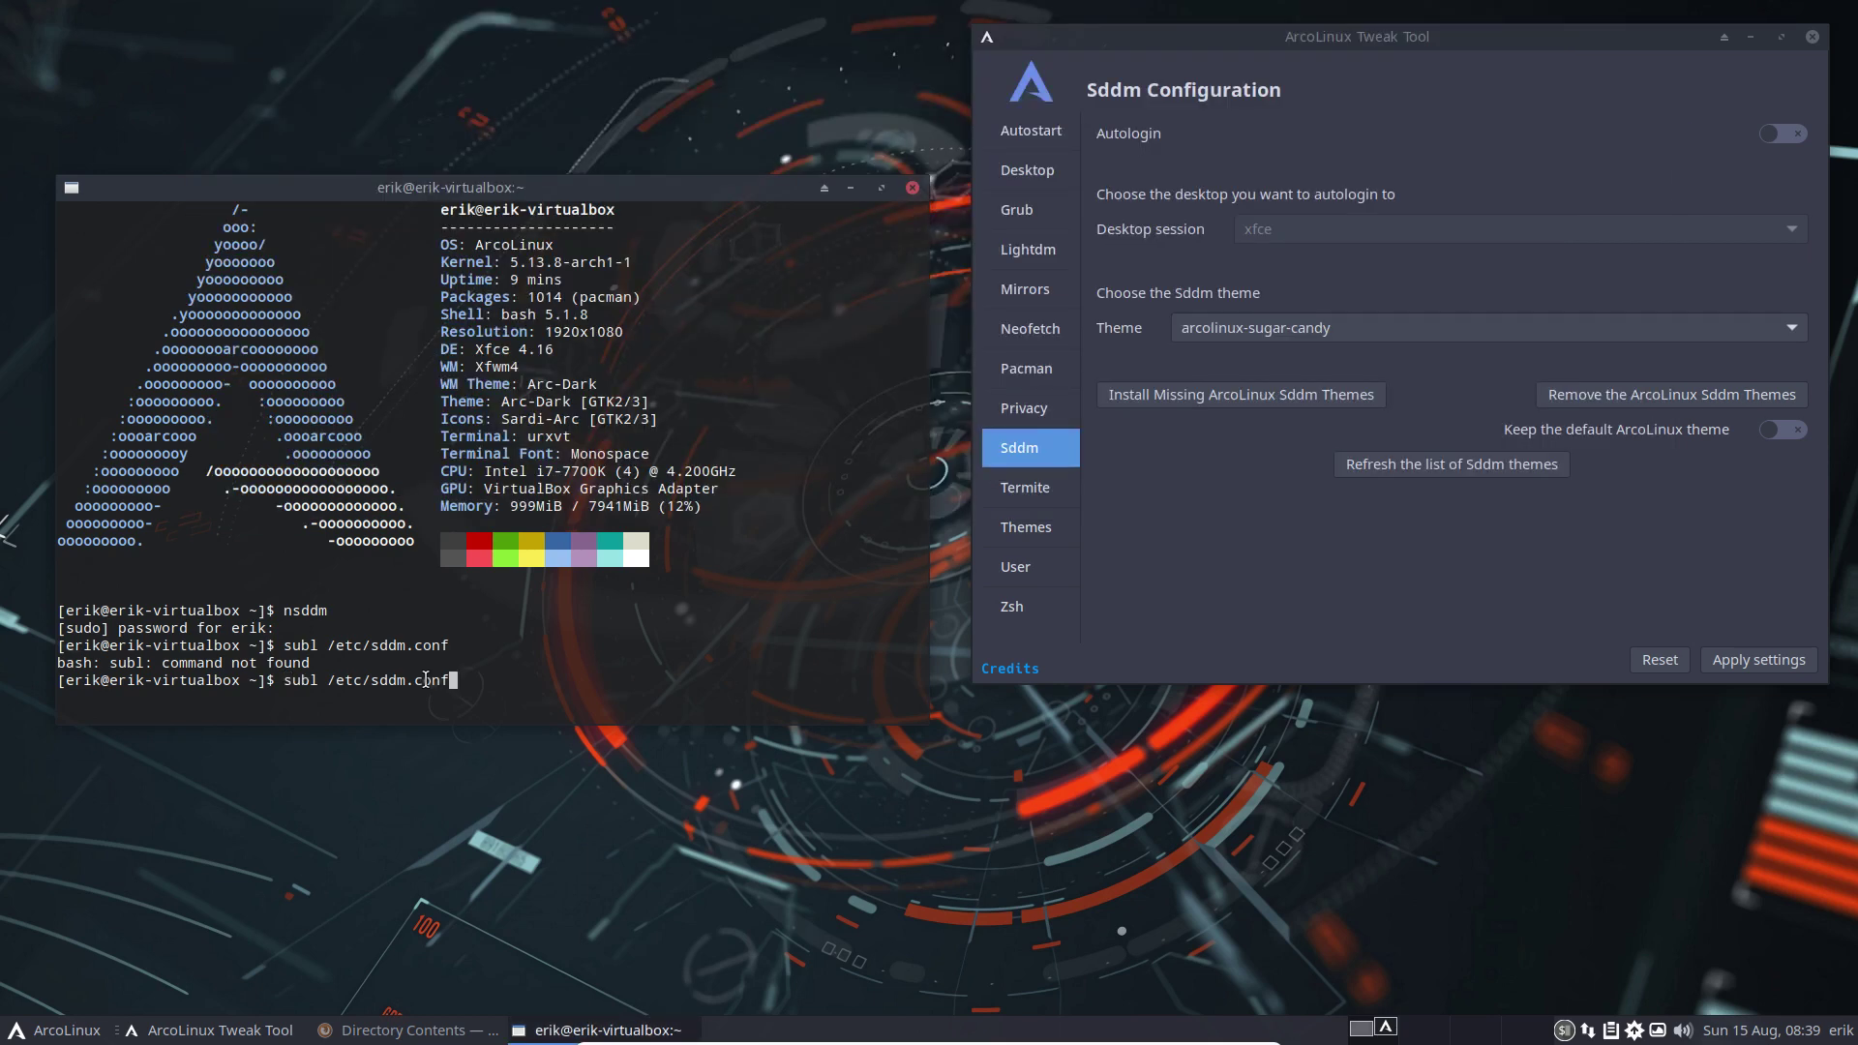
Open /etc/sddm.conf in Sublime Text, tiled on the left with enlarged text
key("Return")
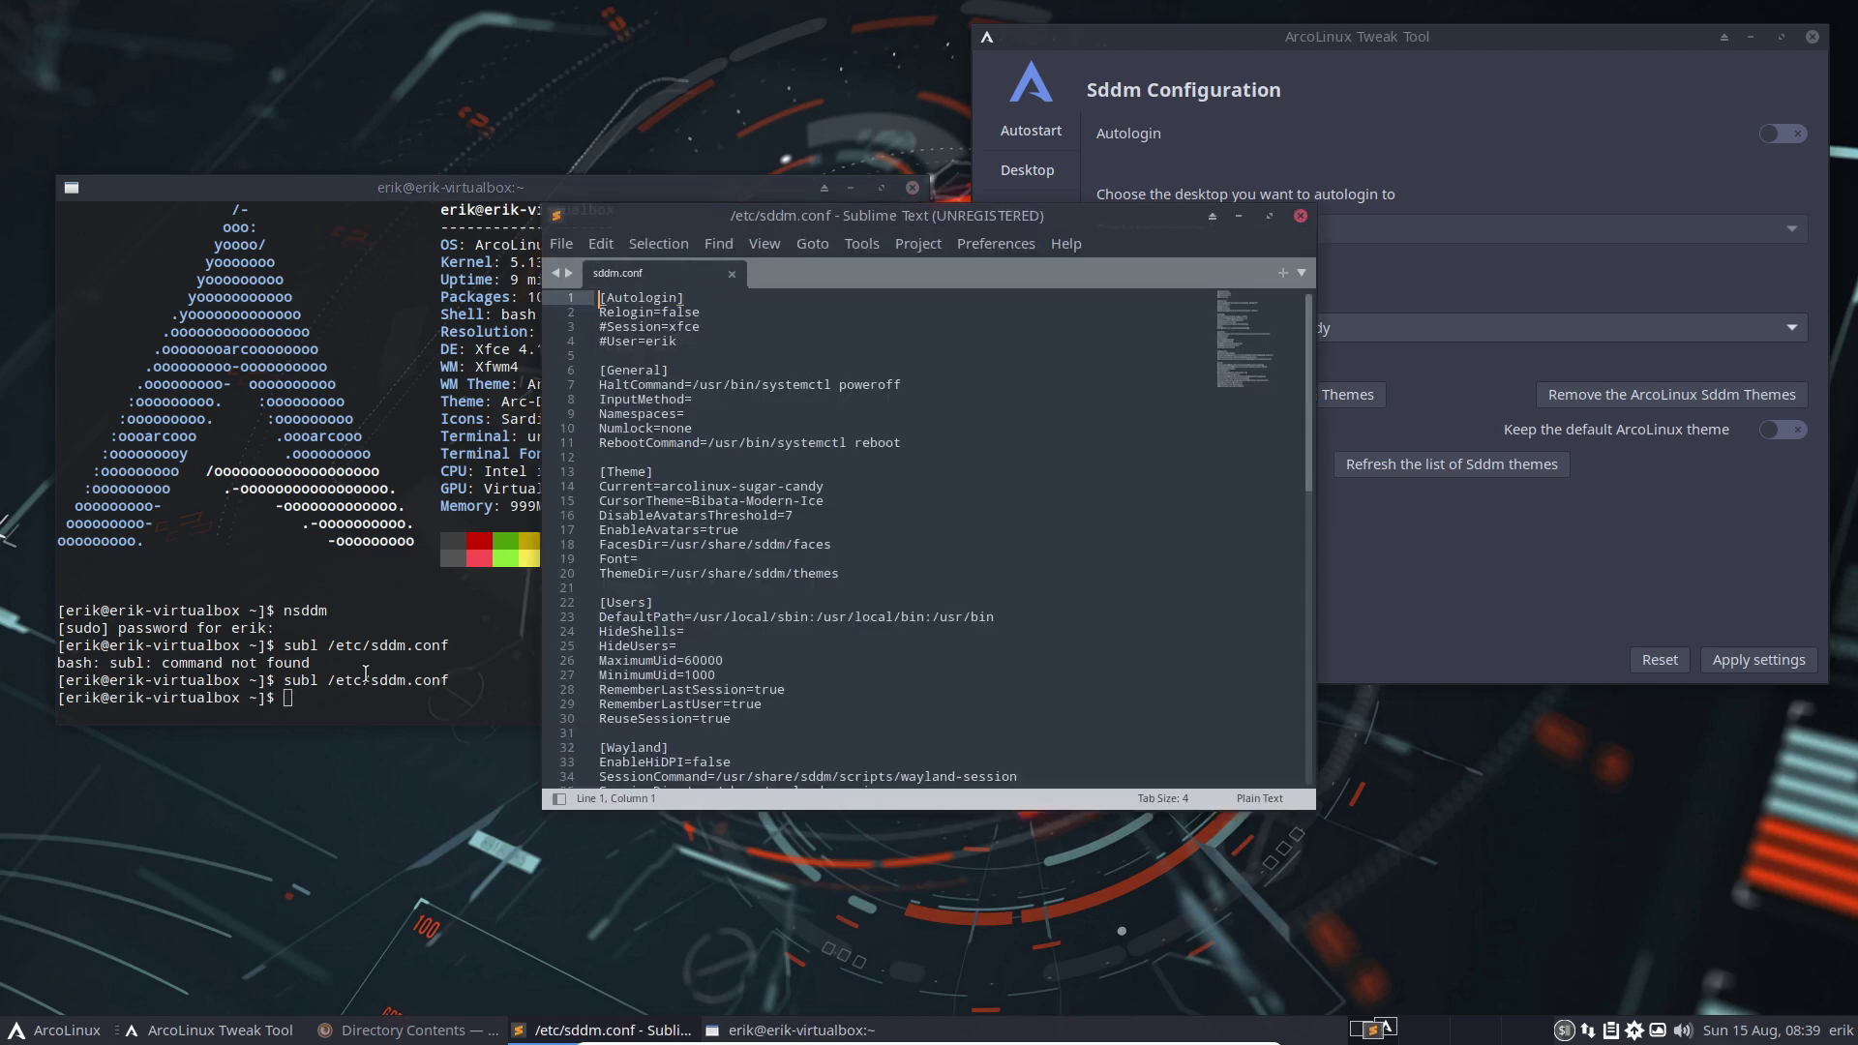
left_click_drag(933, 224, 0, 301)
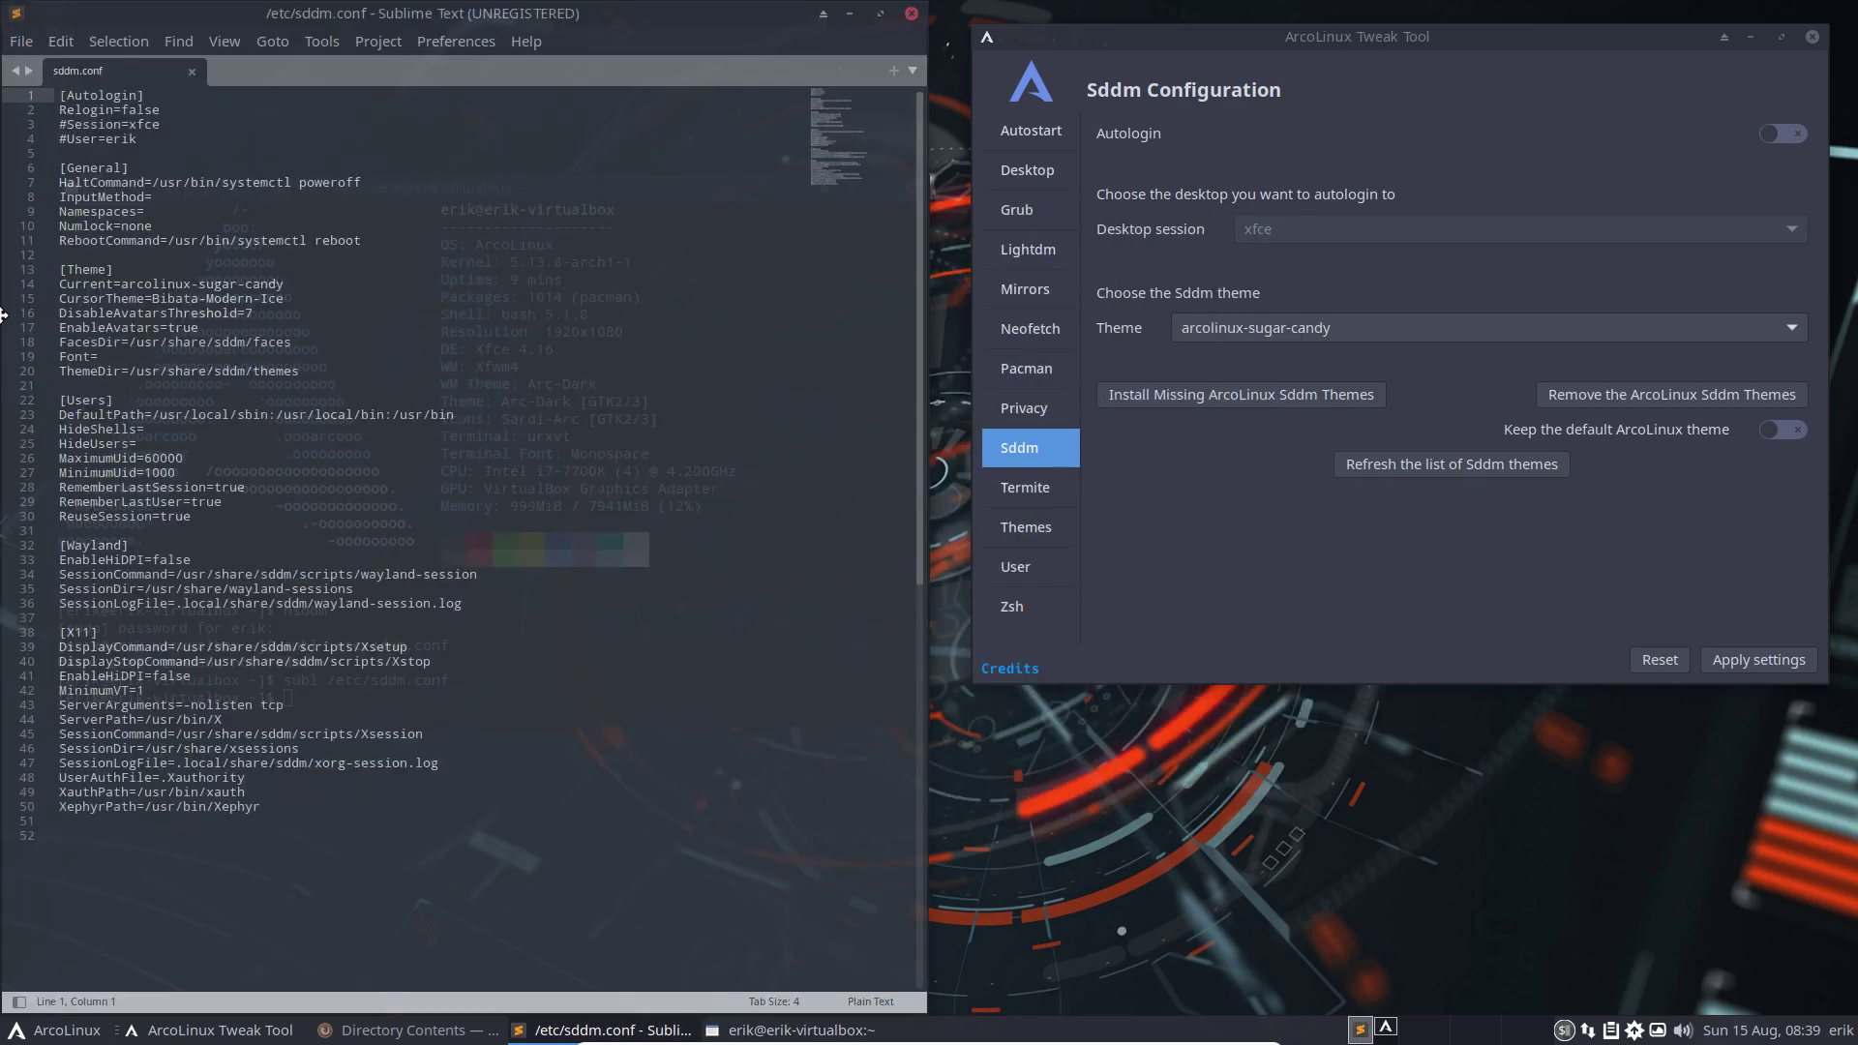
key("ctrl+plus")
key("ctrl+plus")
key("ctrl+plus")
key("ctrl+plus")
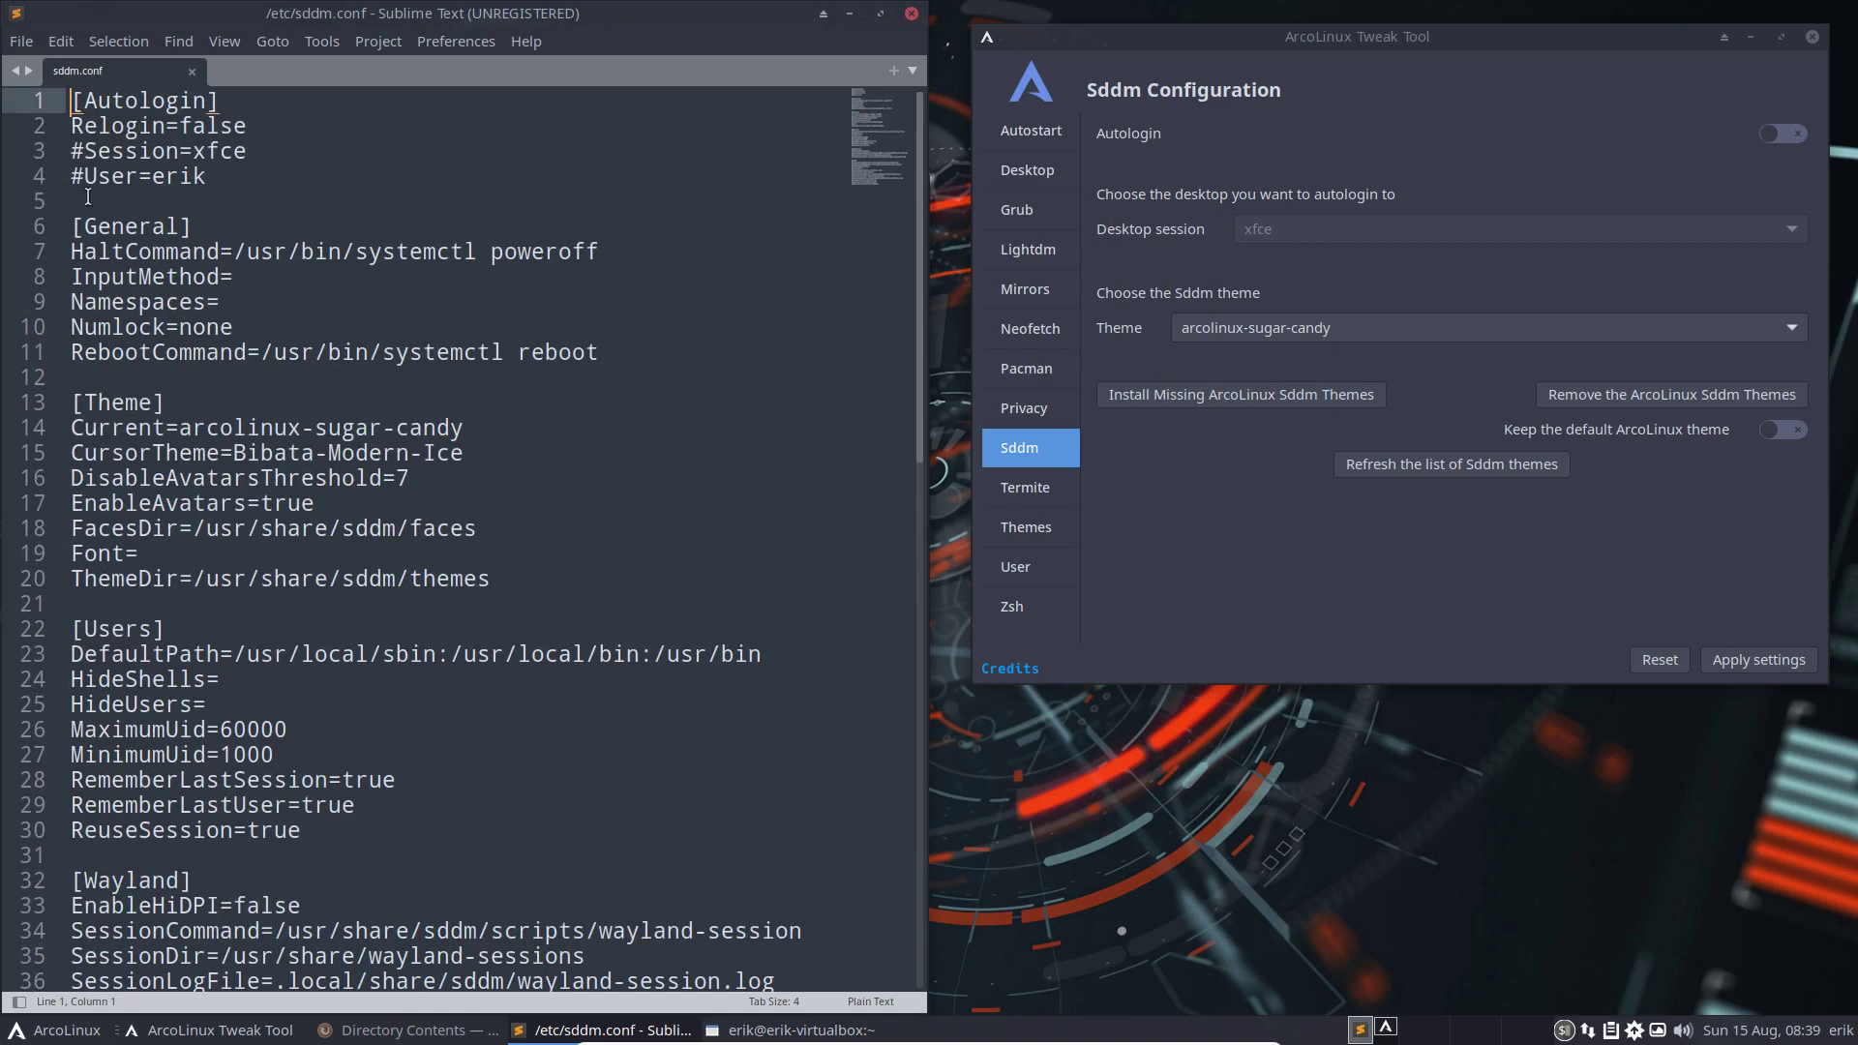
left_click_drag(85, 151, 70, 176)
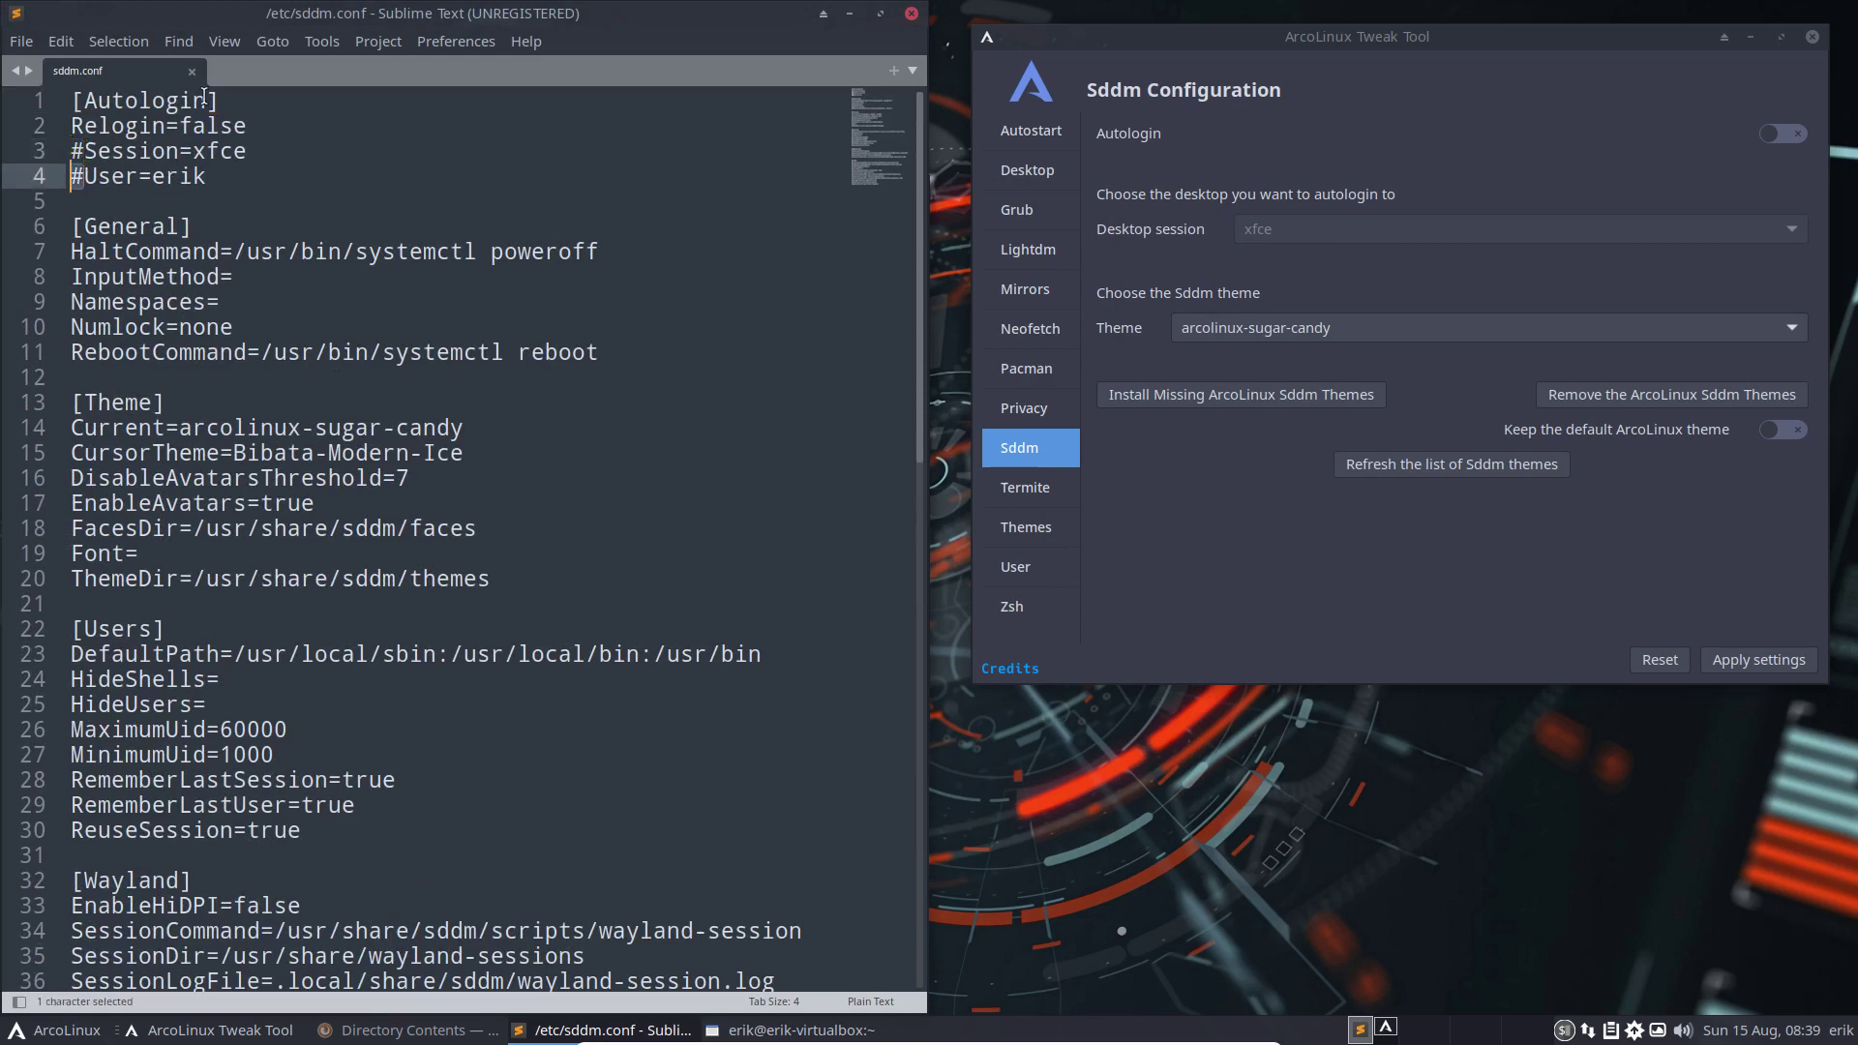
Turn SDDM autologin back on in Tweak Tool, apply it, and keep xfce as the session
left_click(1413, 97)
left_click(1789, 133)
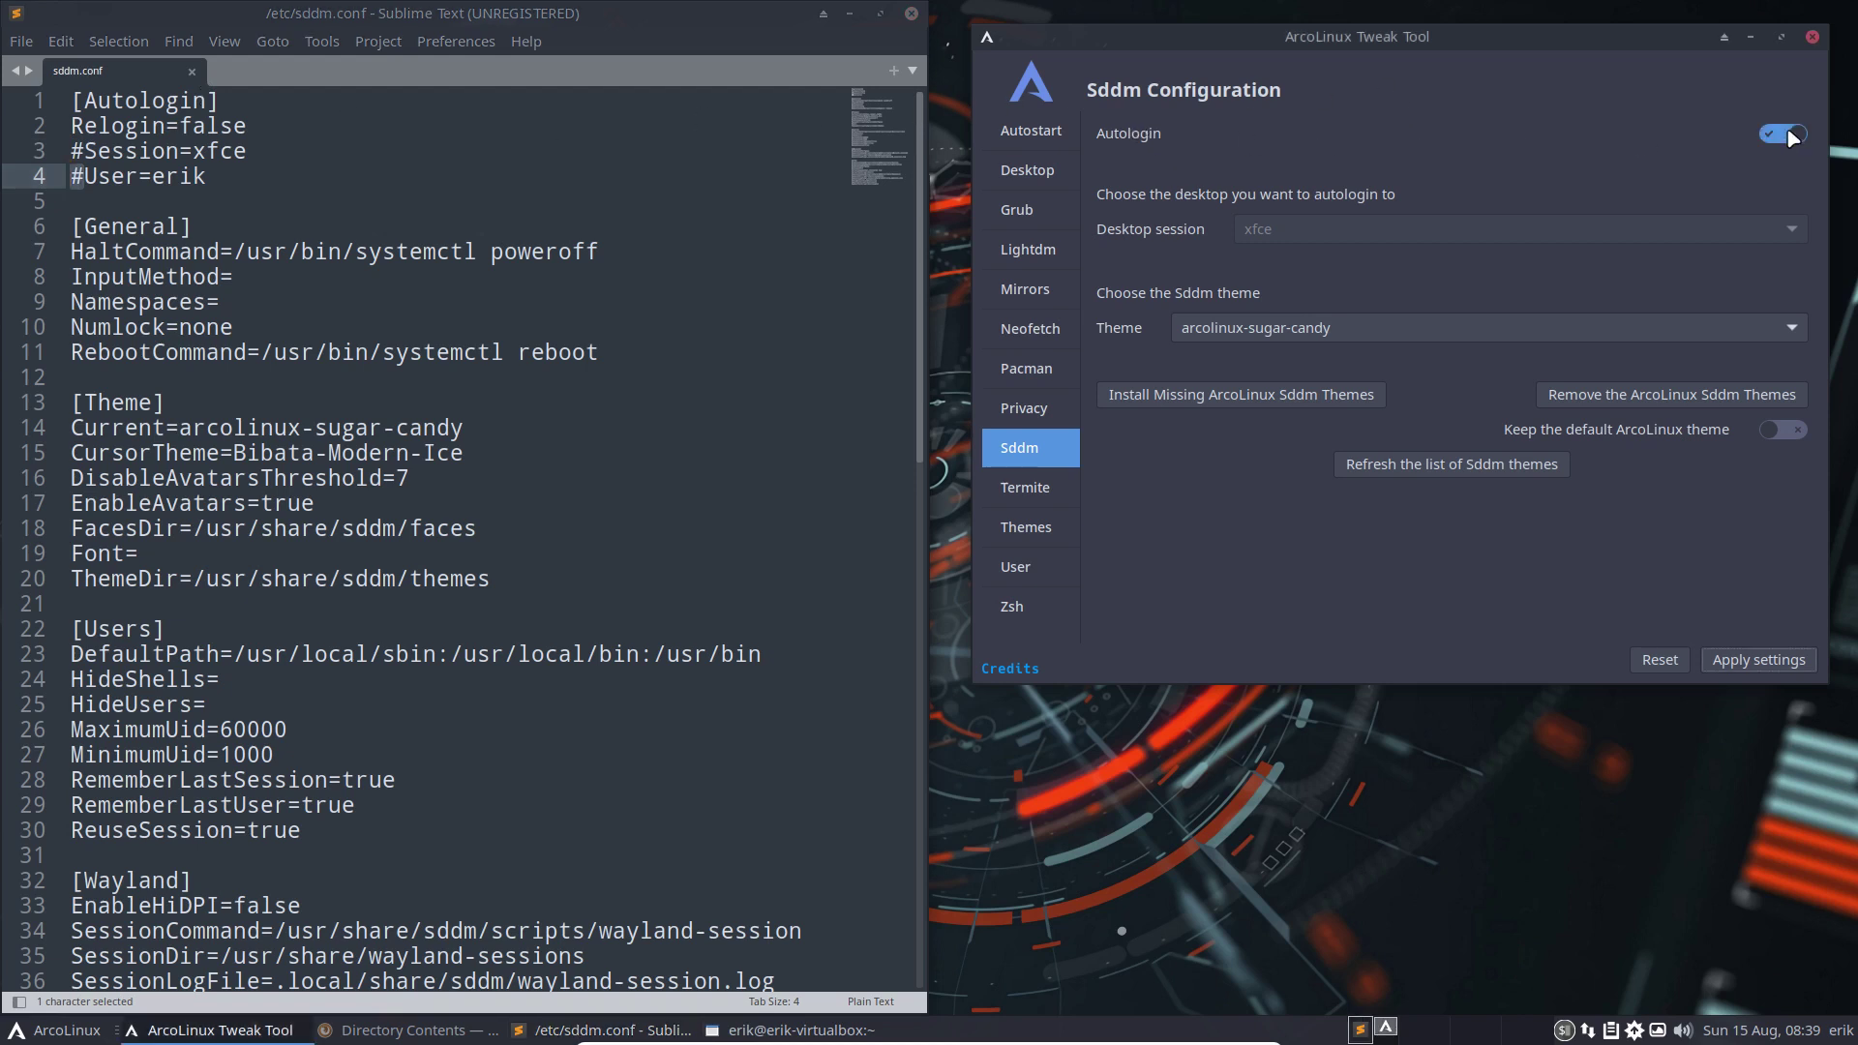
left_click(1752, 662)
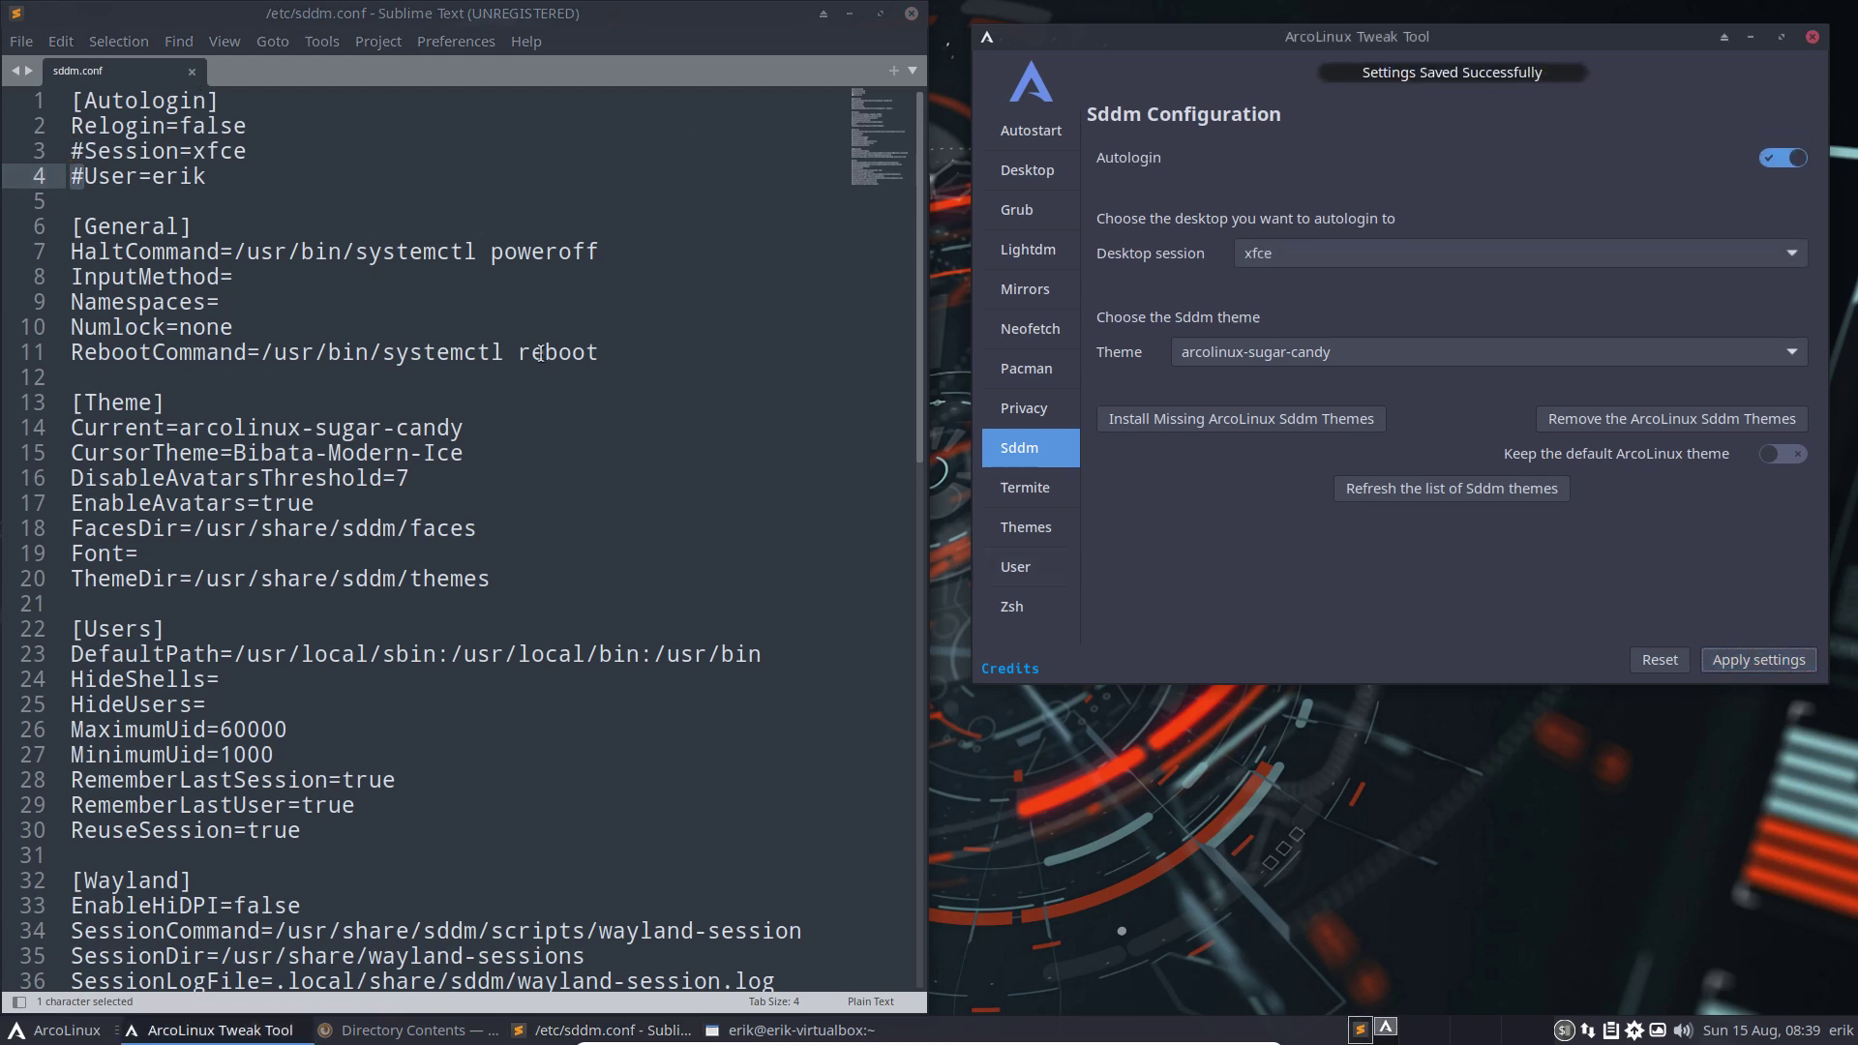
left_click(484, 300)
left_click(209, 186)
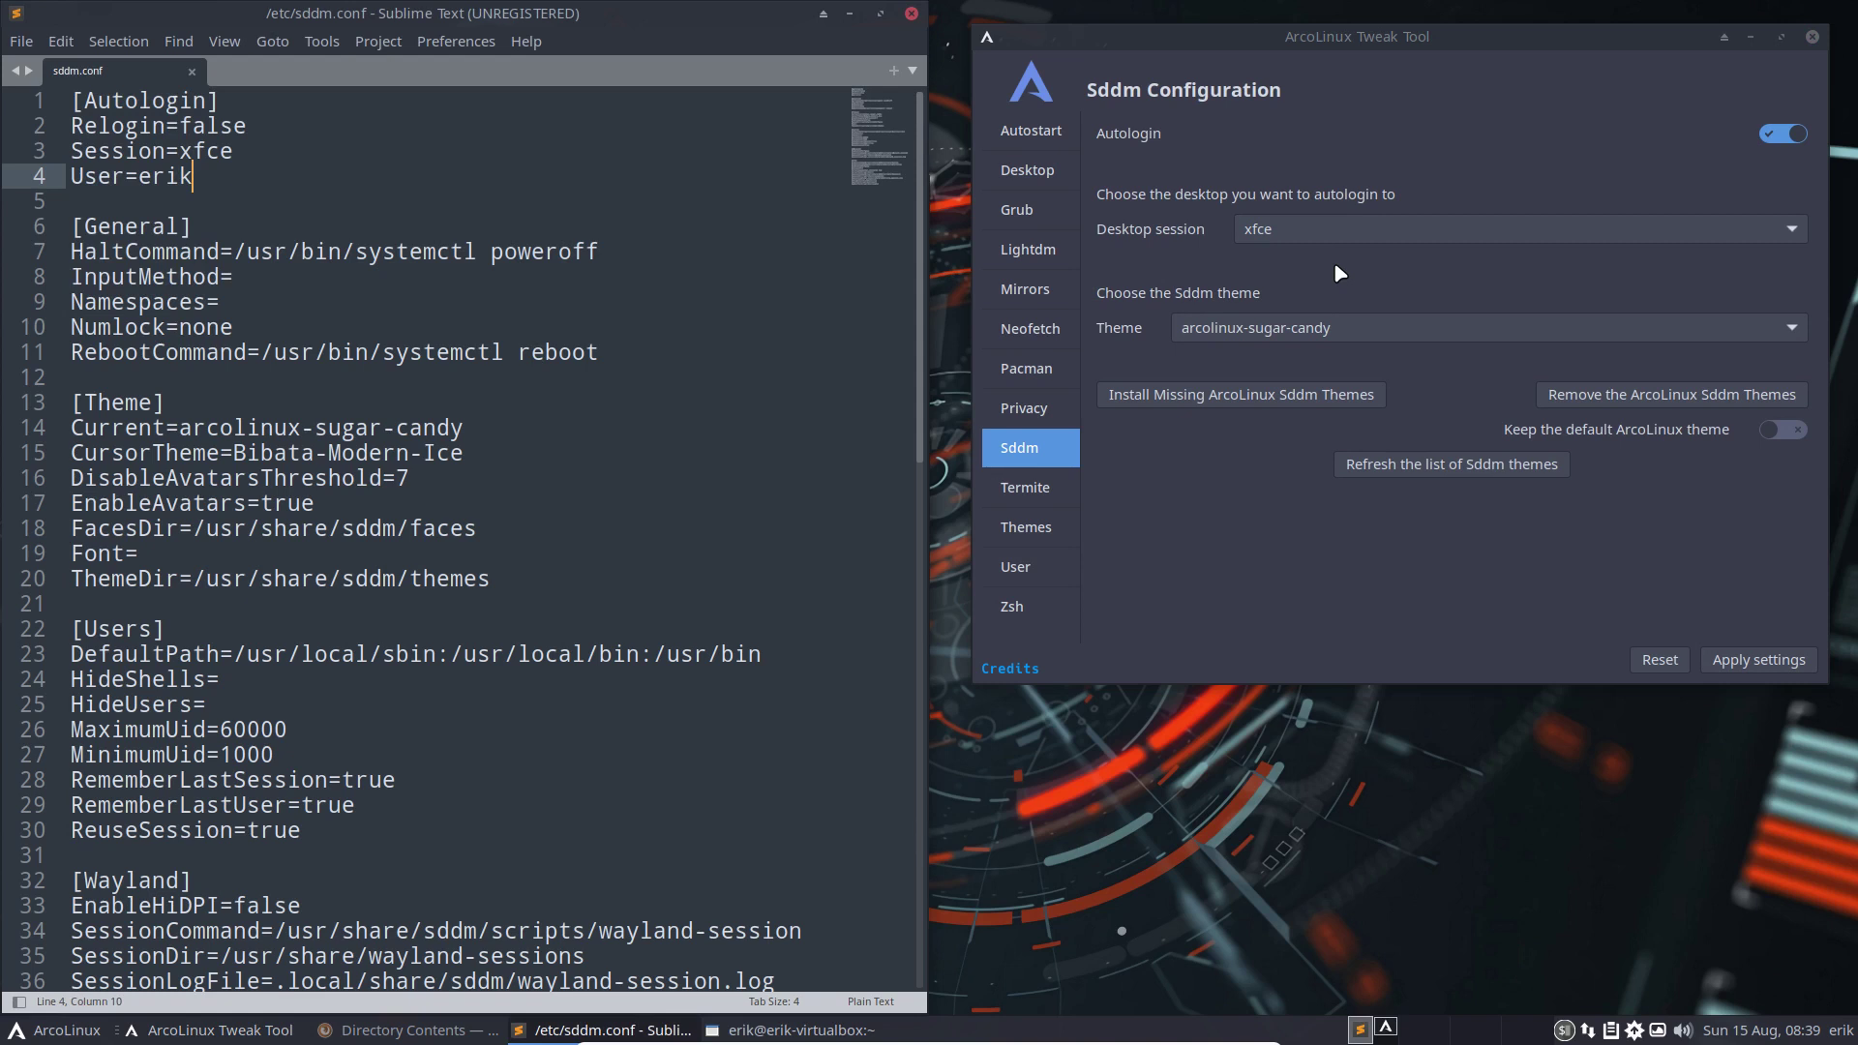
left_click(1316, 231)
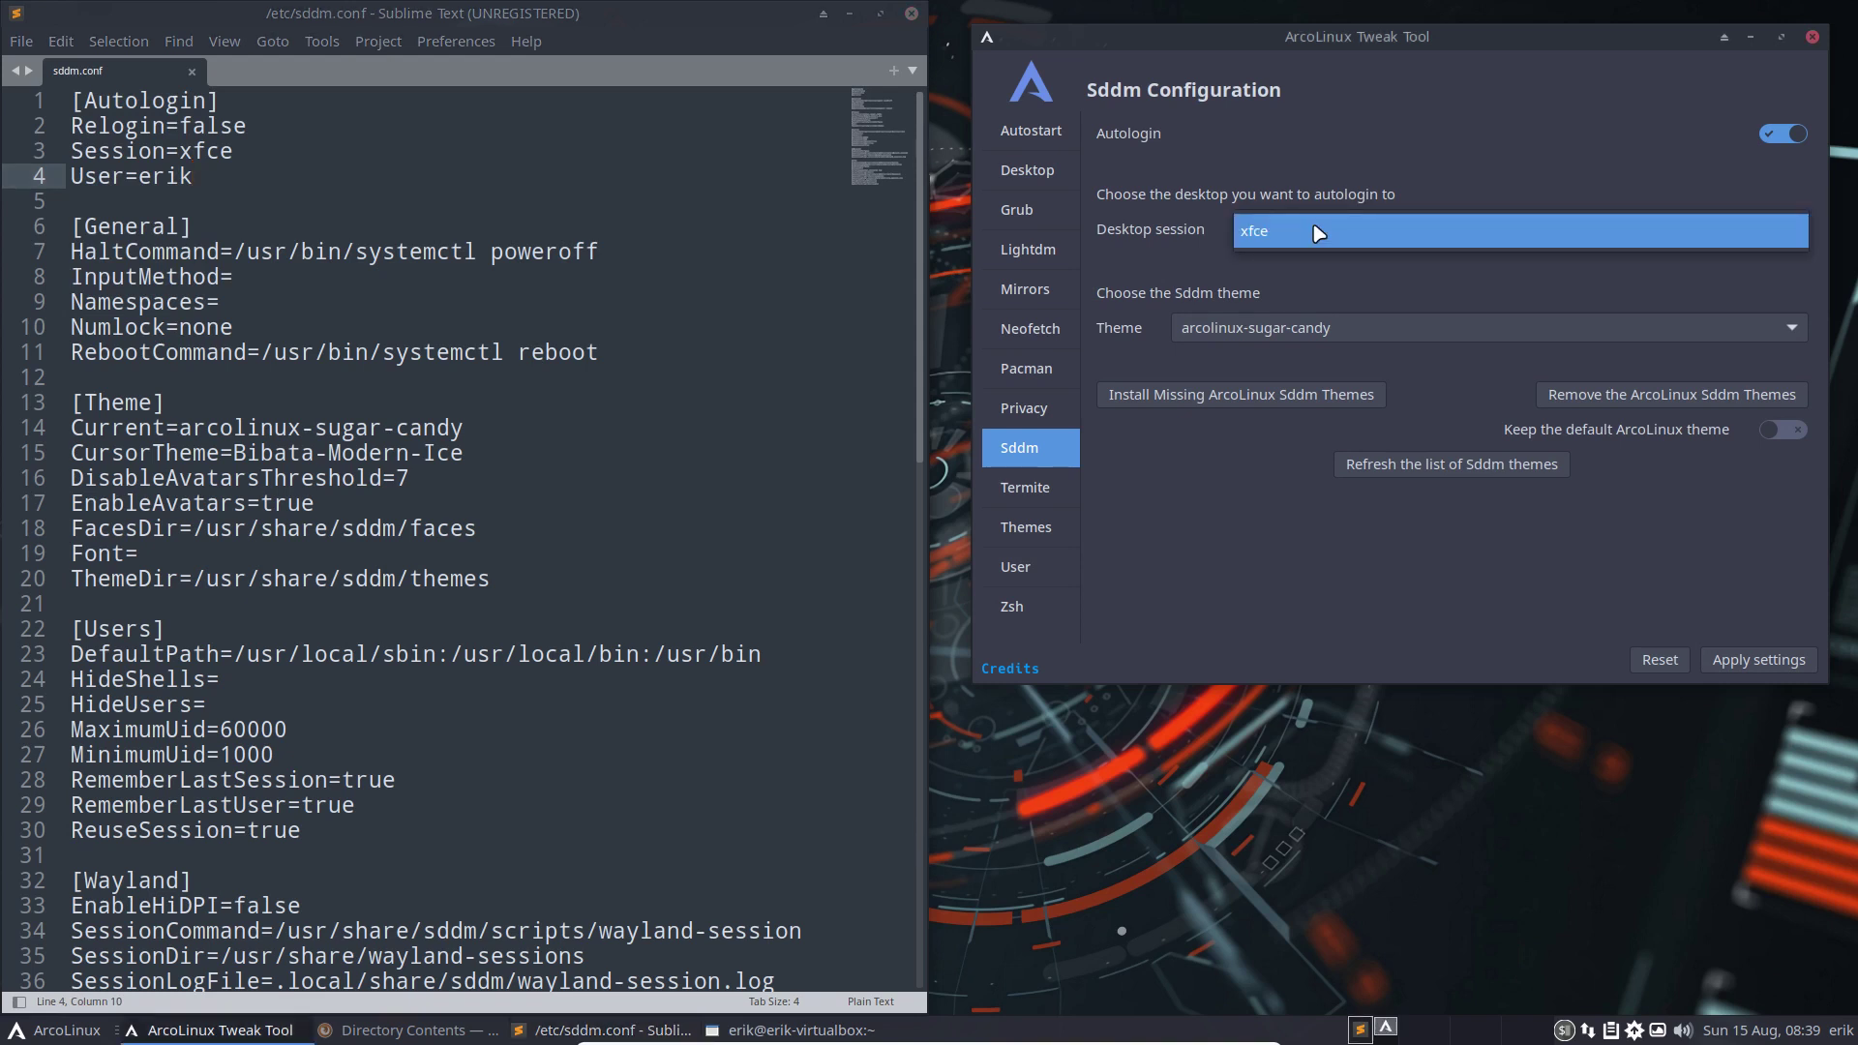
left_click(1317, 230)
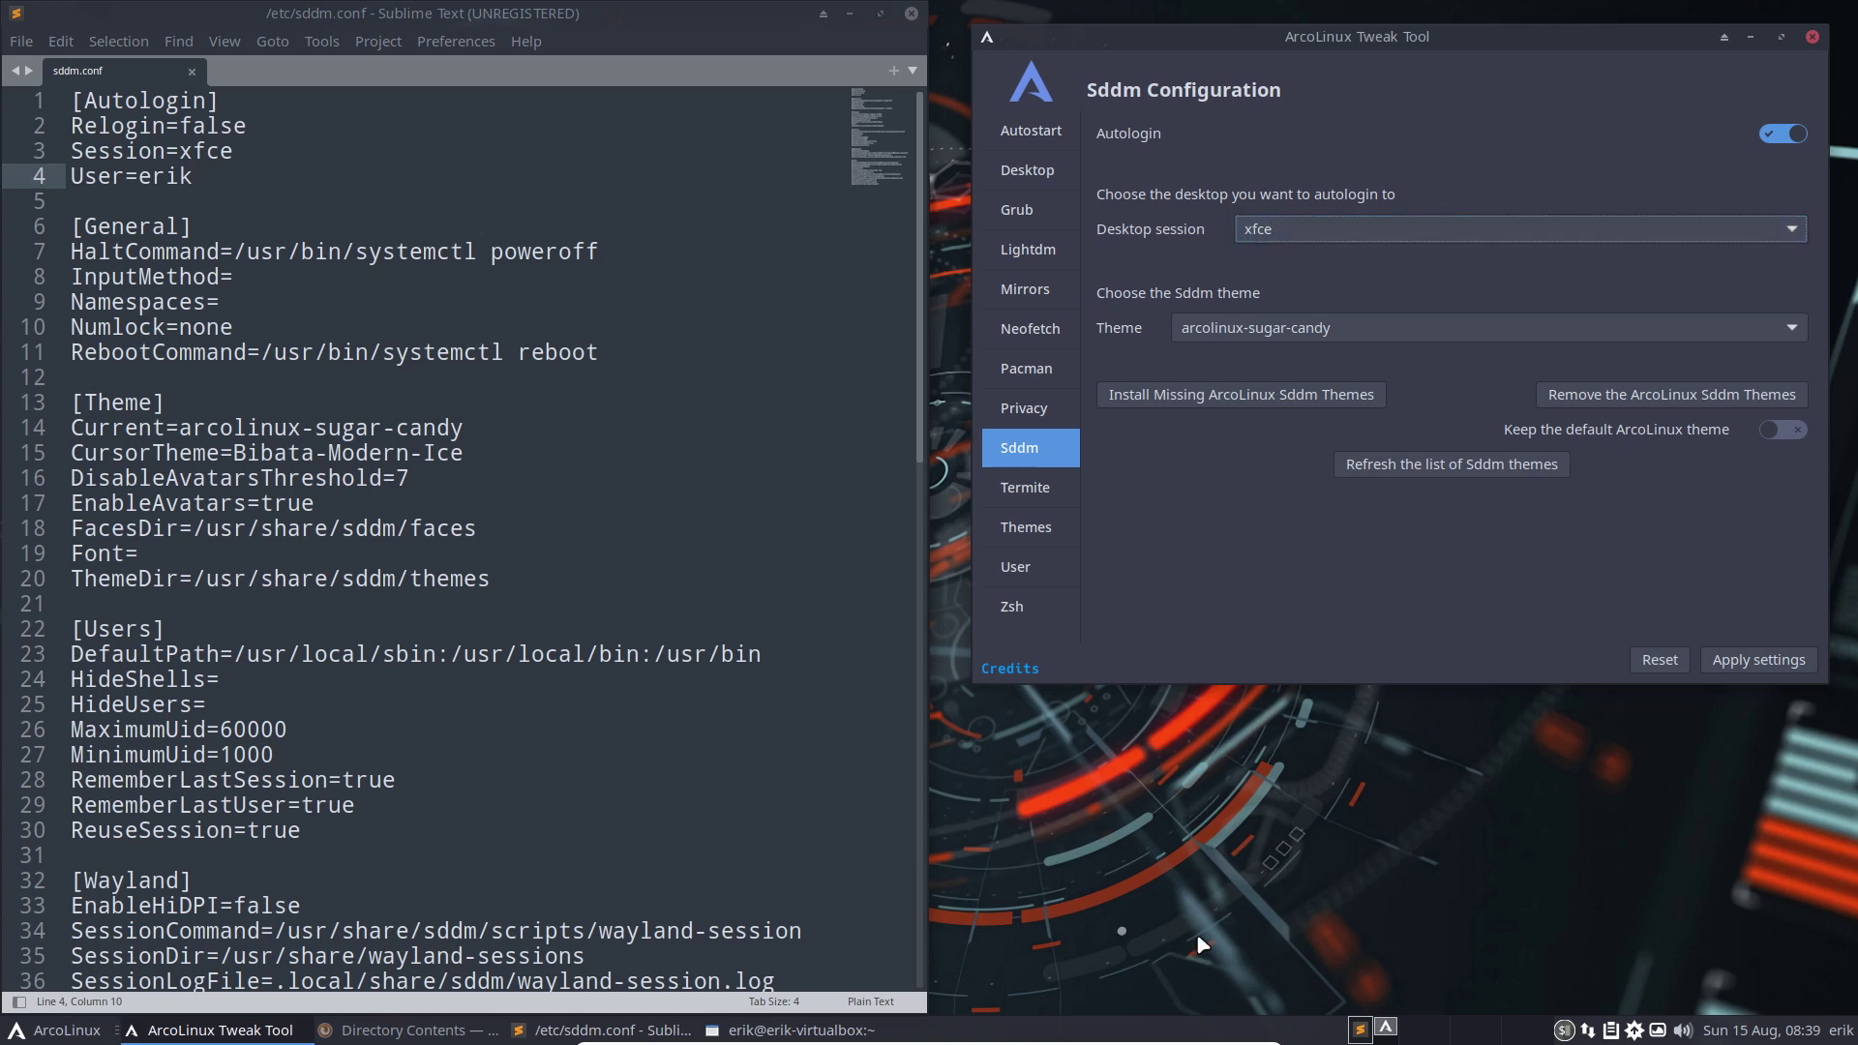
left_click(1041, 170)
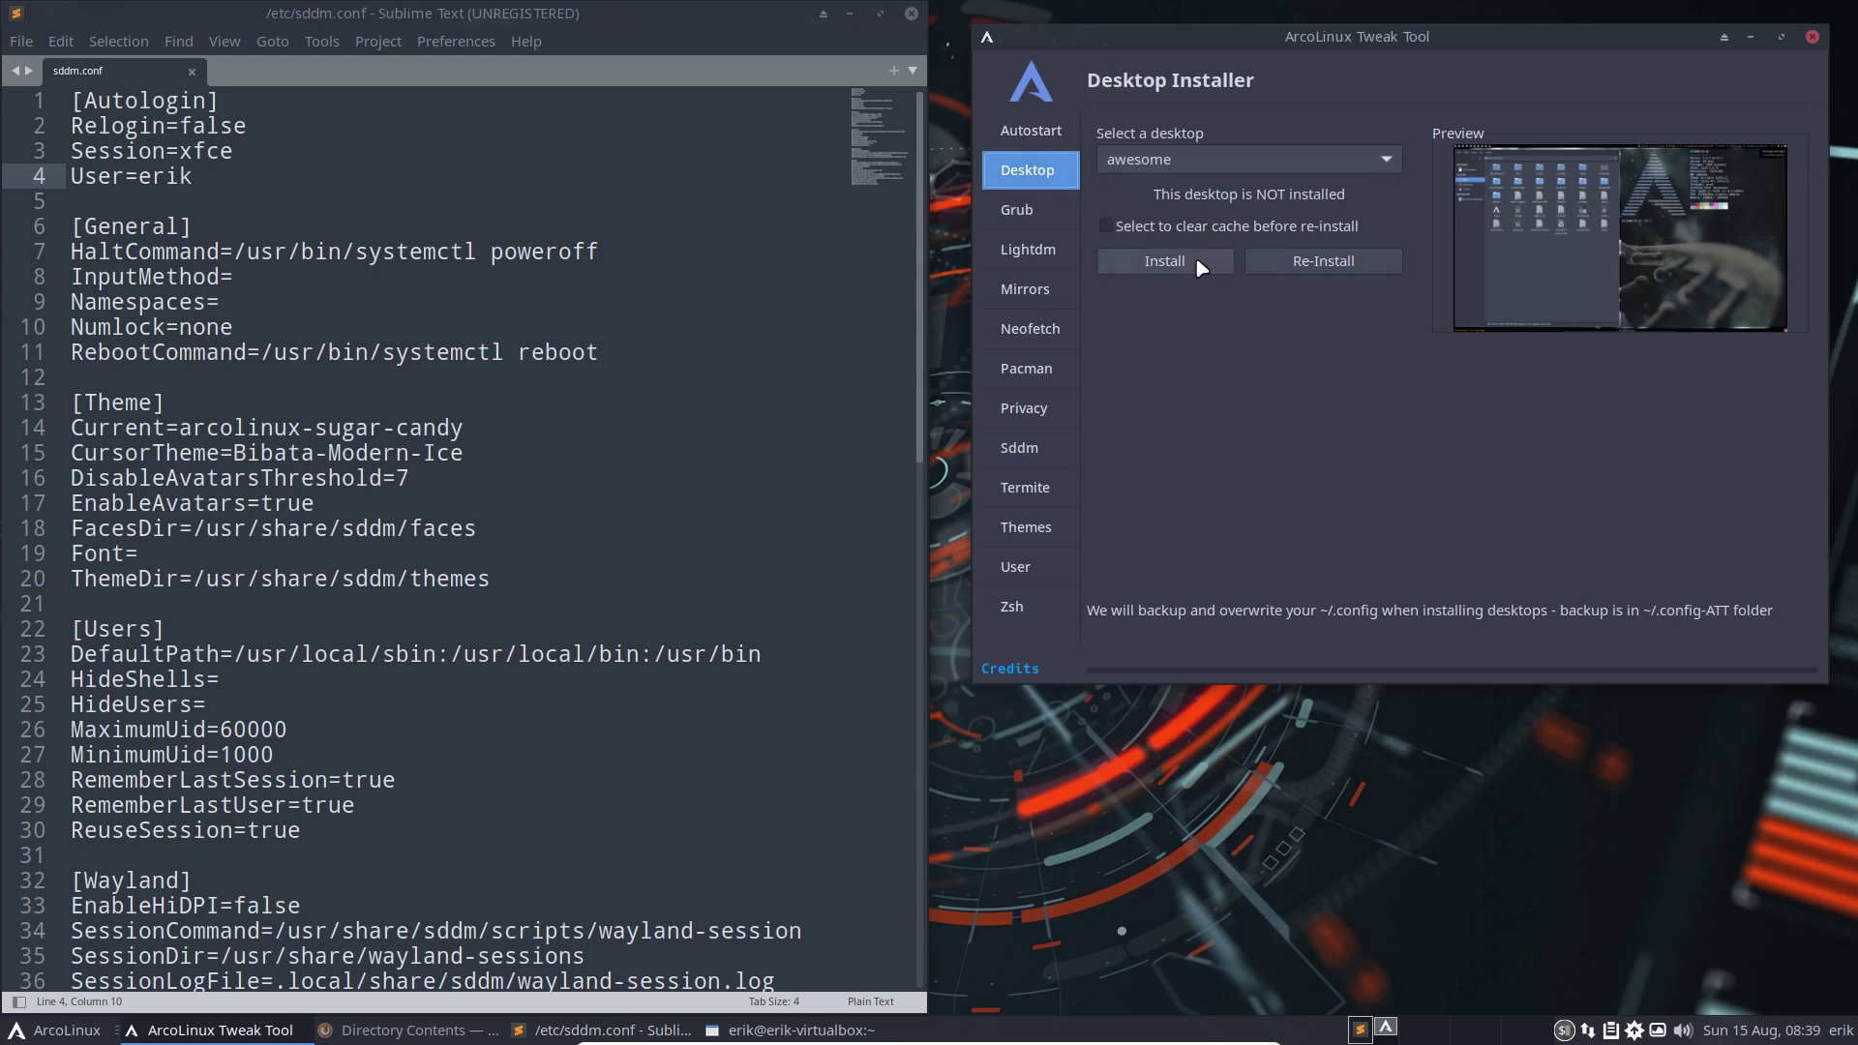
Install the awesome desktop, then relaunch the Tweak Tool by entering the account password
left_click(1201, 266)
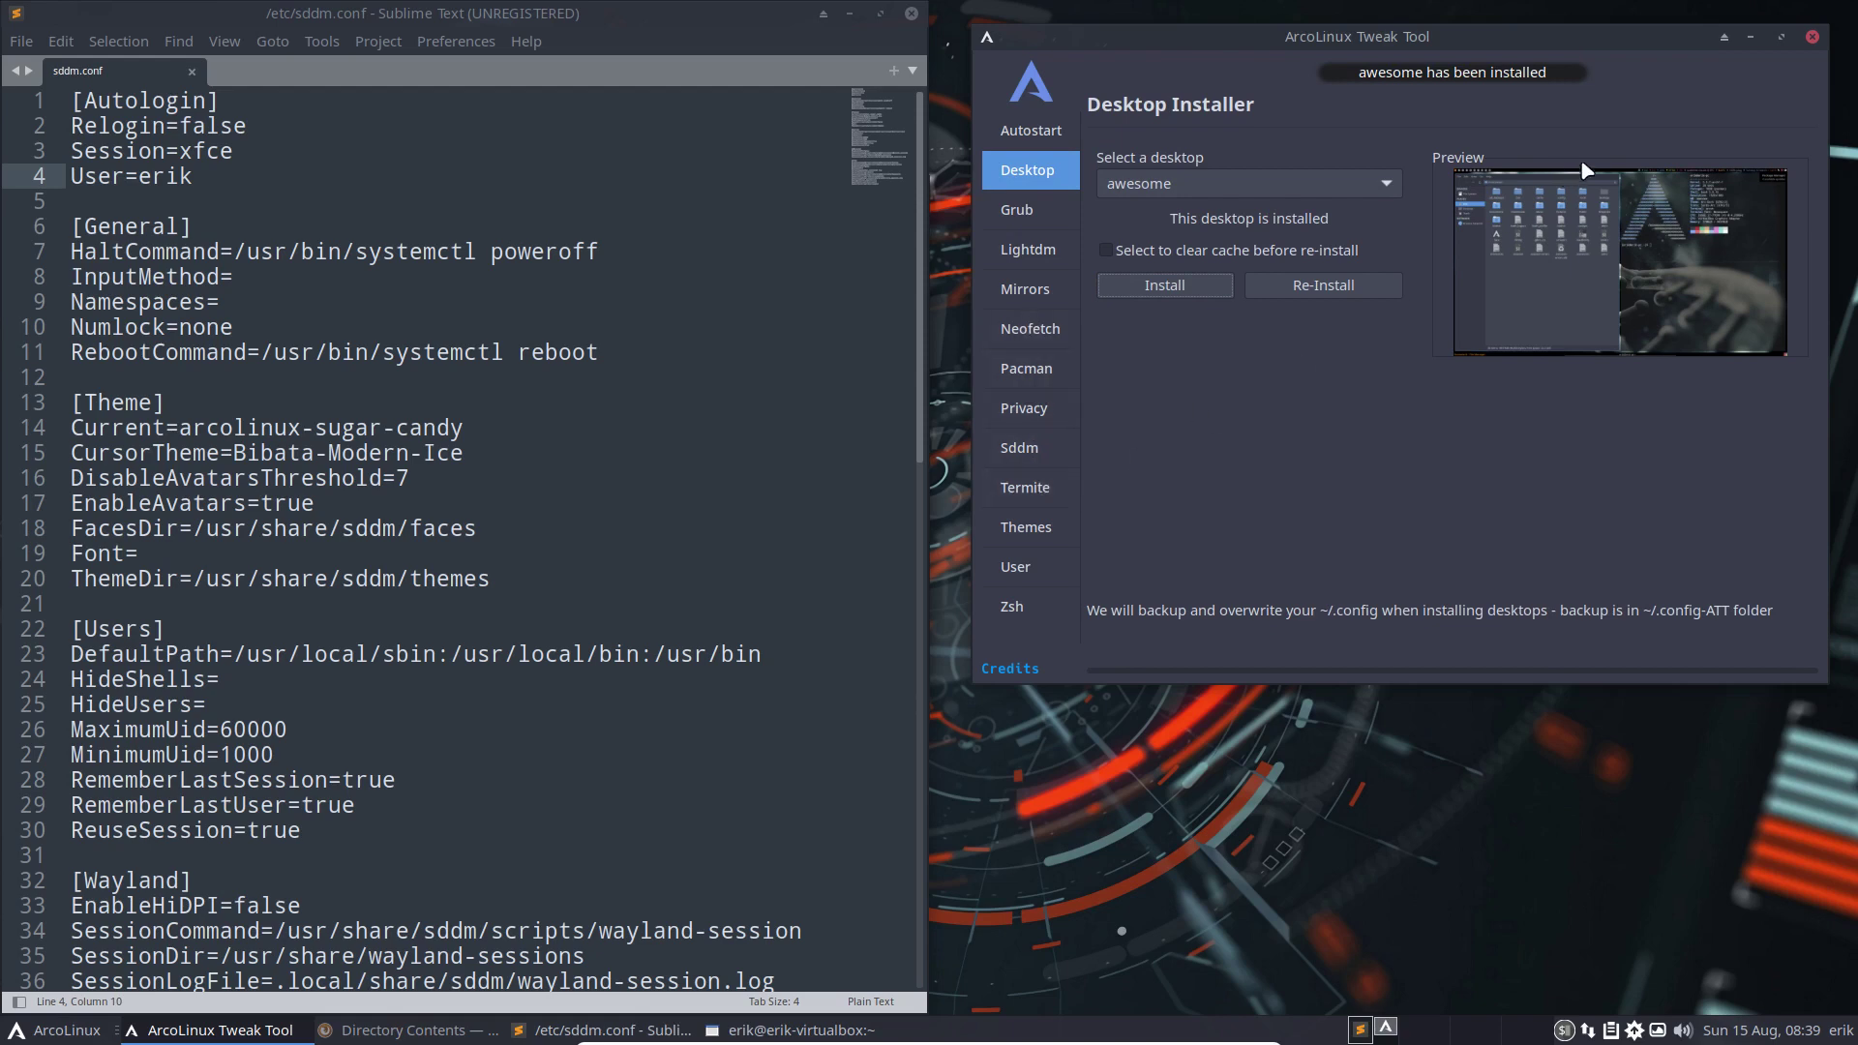
left_click(1813, 38)
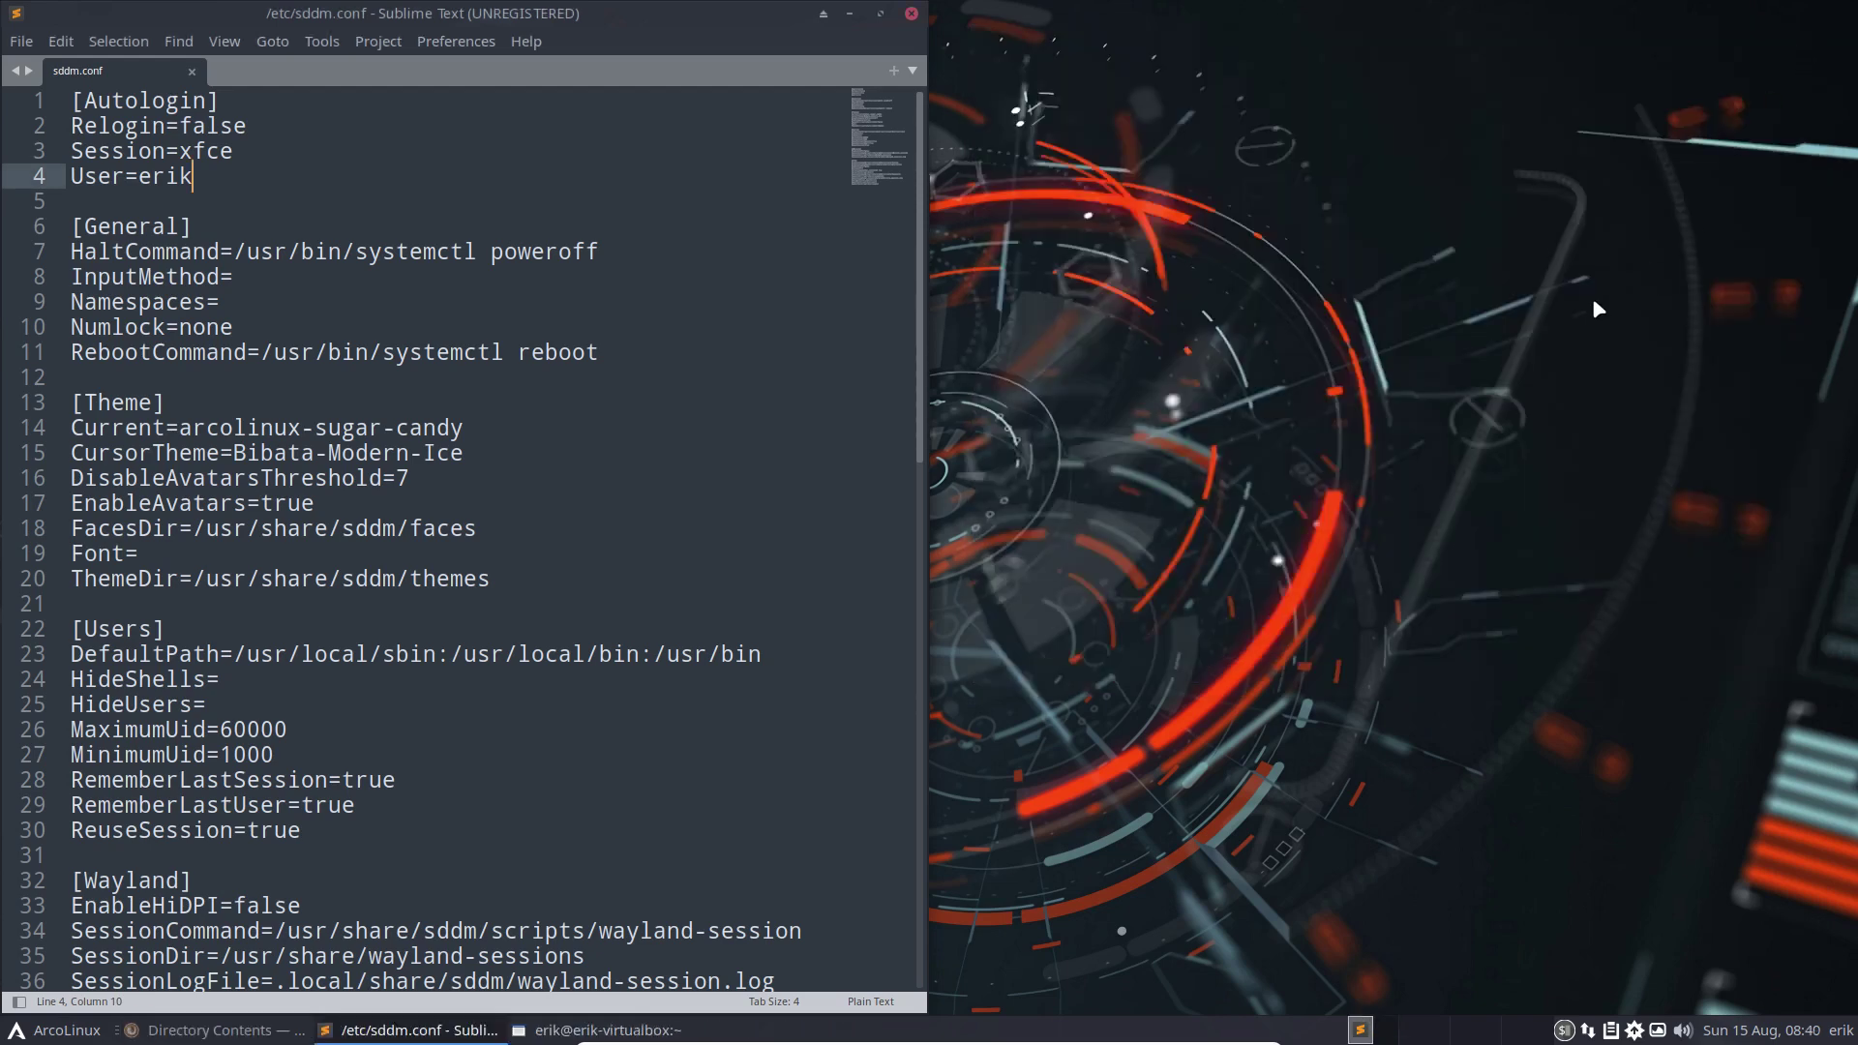
type("****")
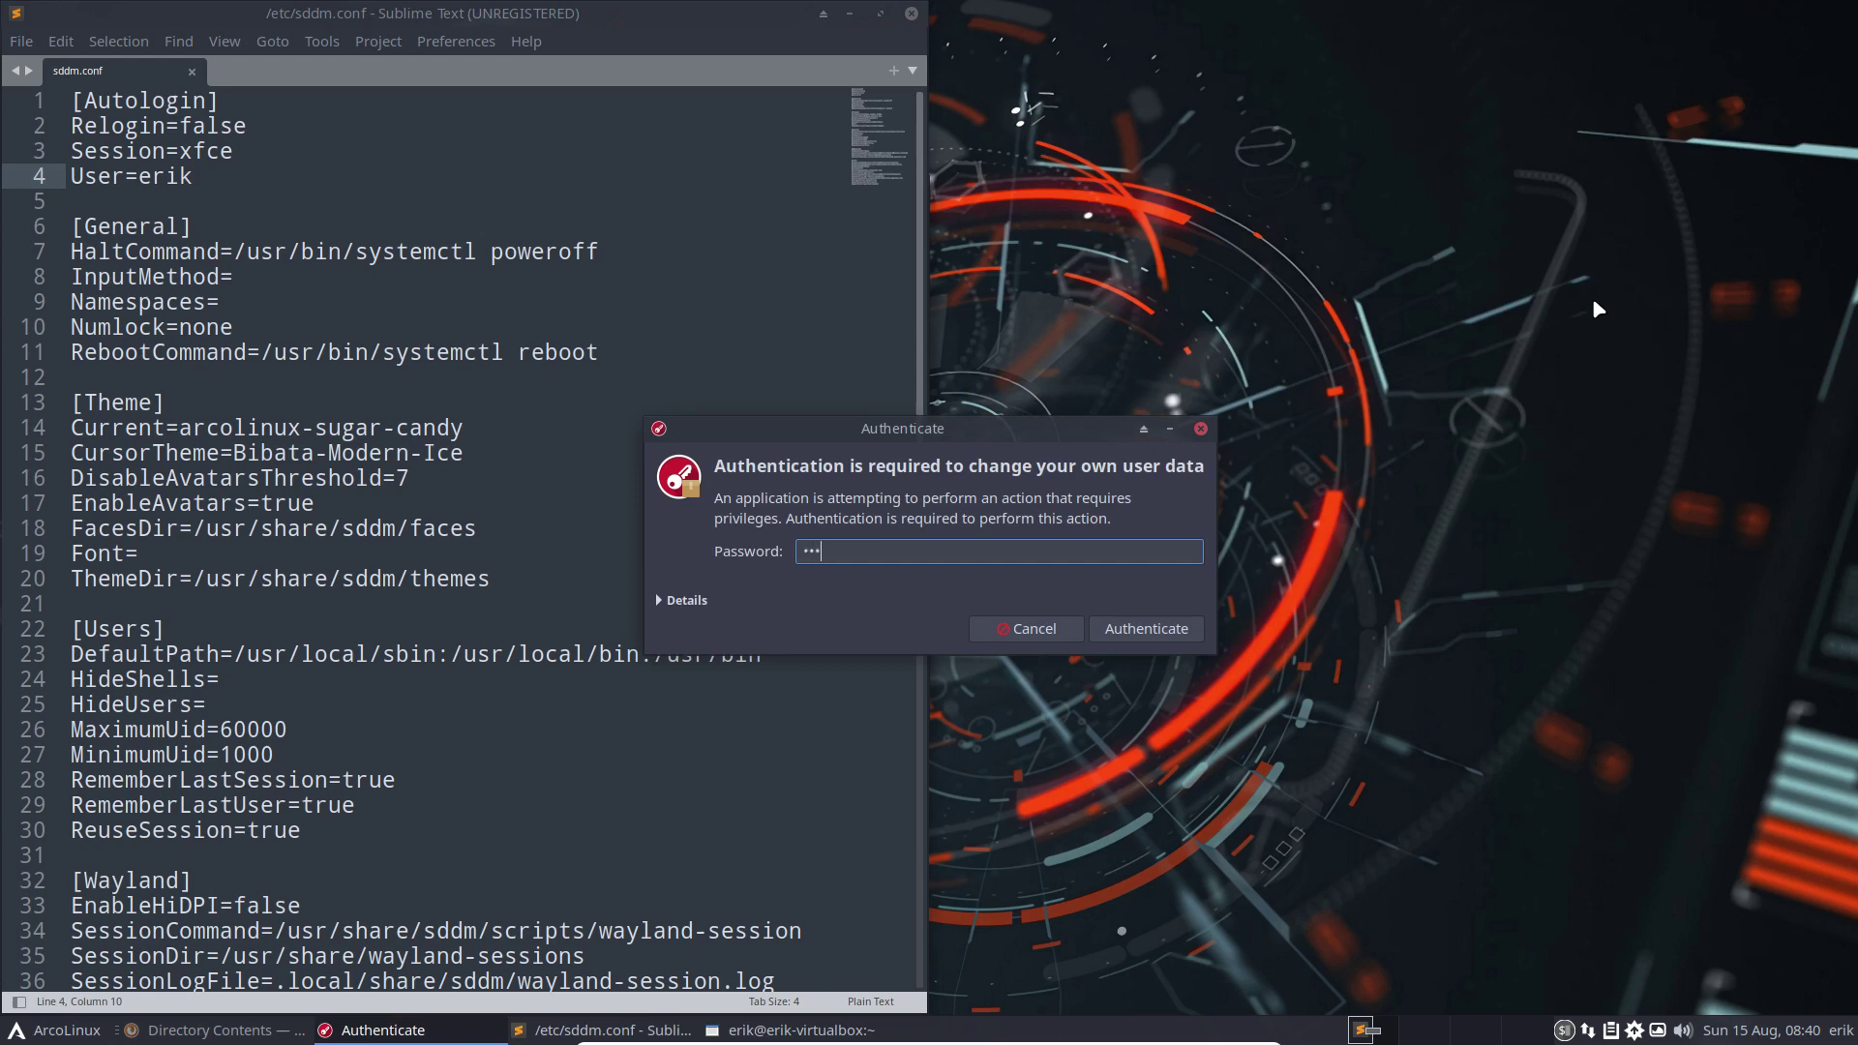
key("Return")
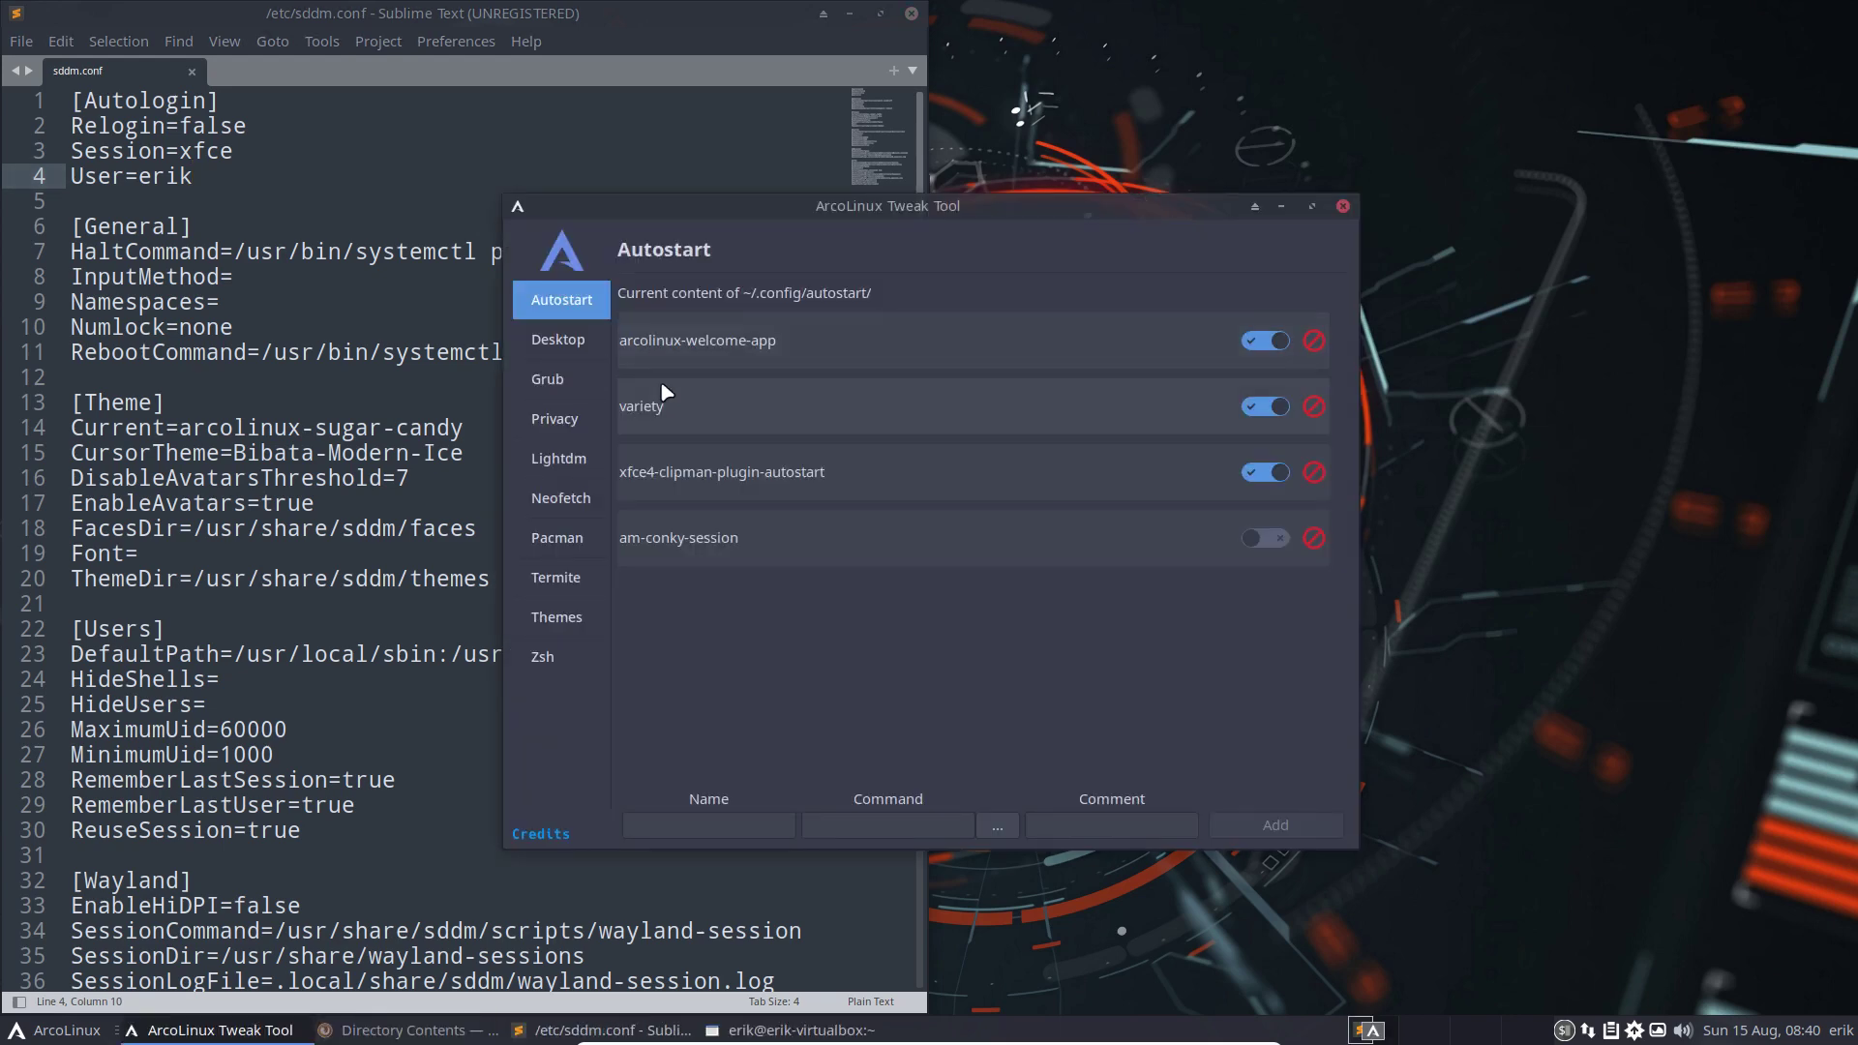
Close the Tweak Tool and relaunch it, authenticating with the password
left_click(1343, 206)
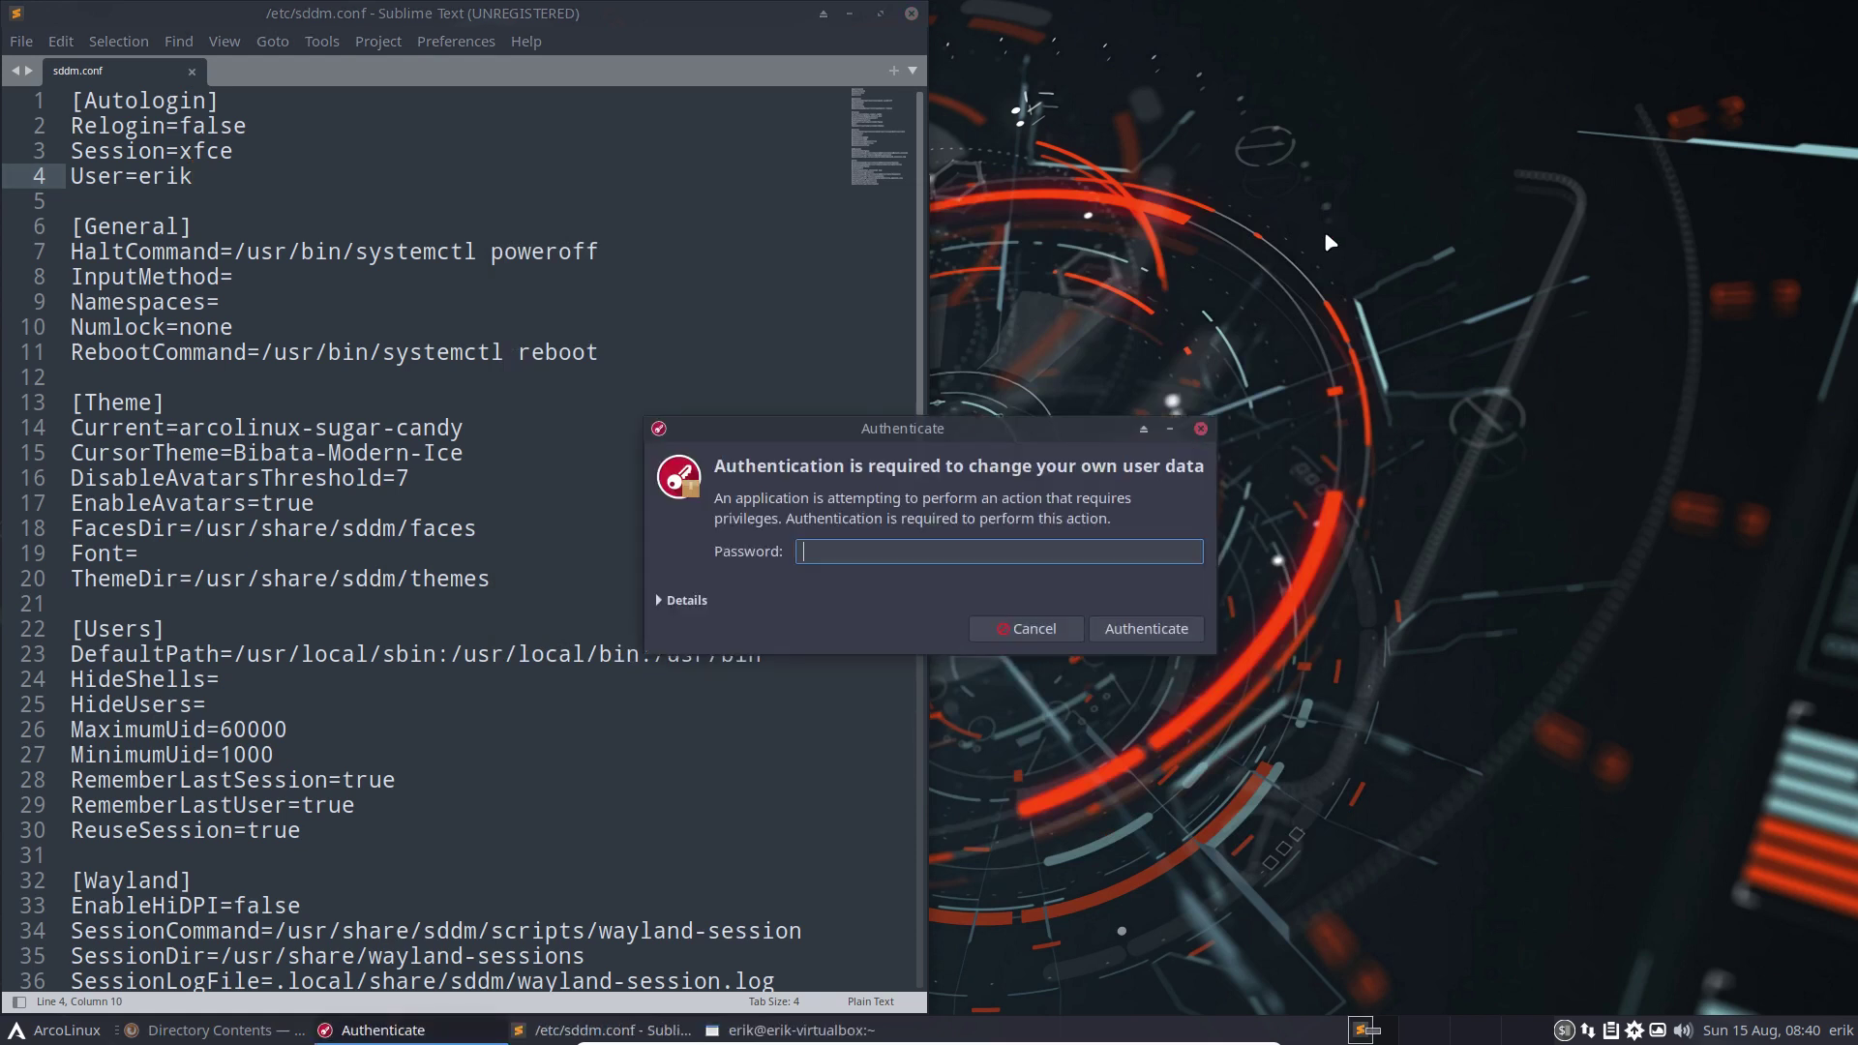
type("***")
key("Return")
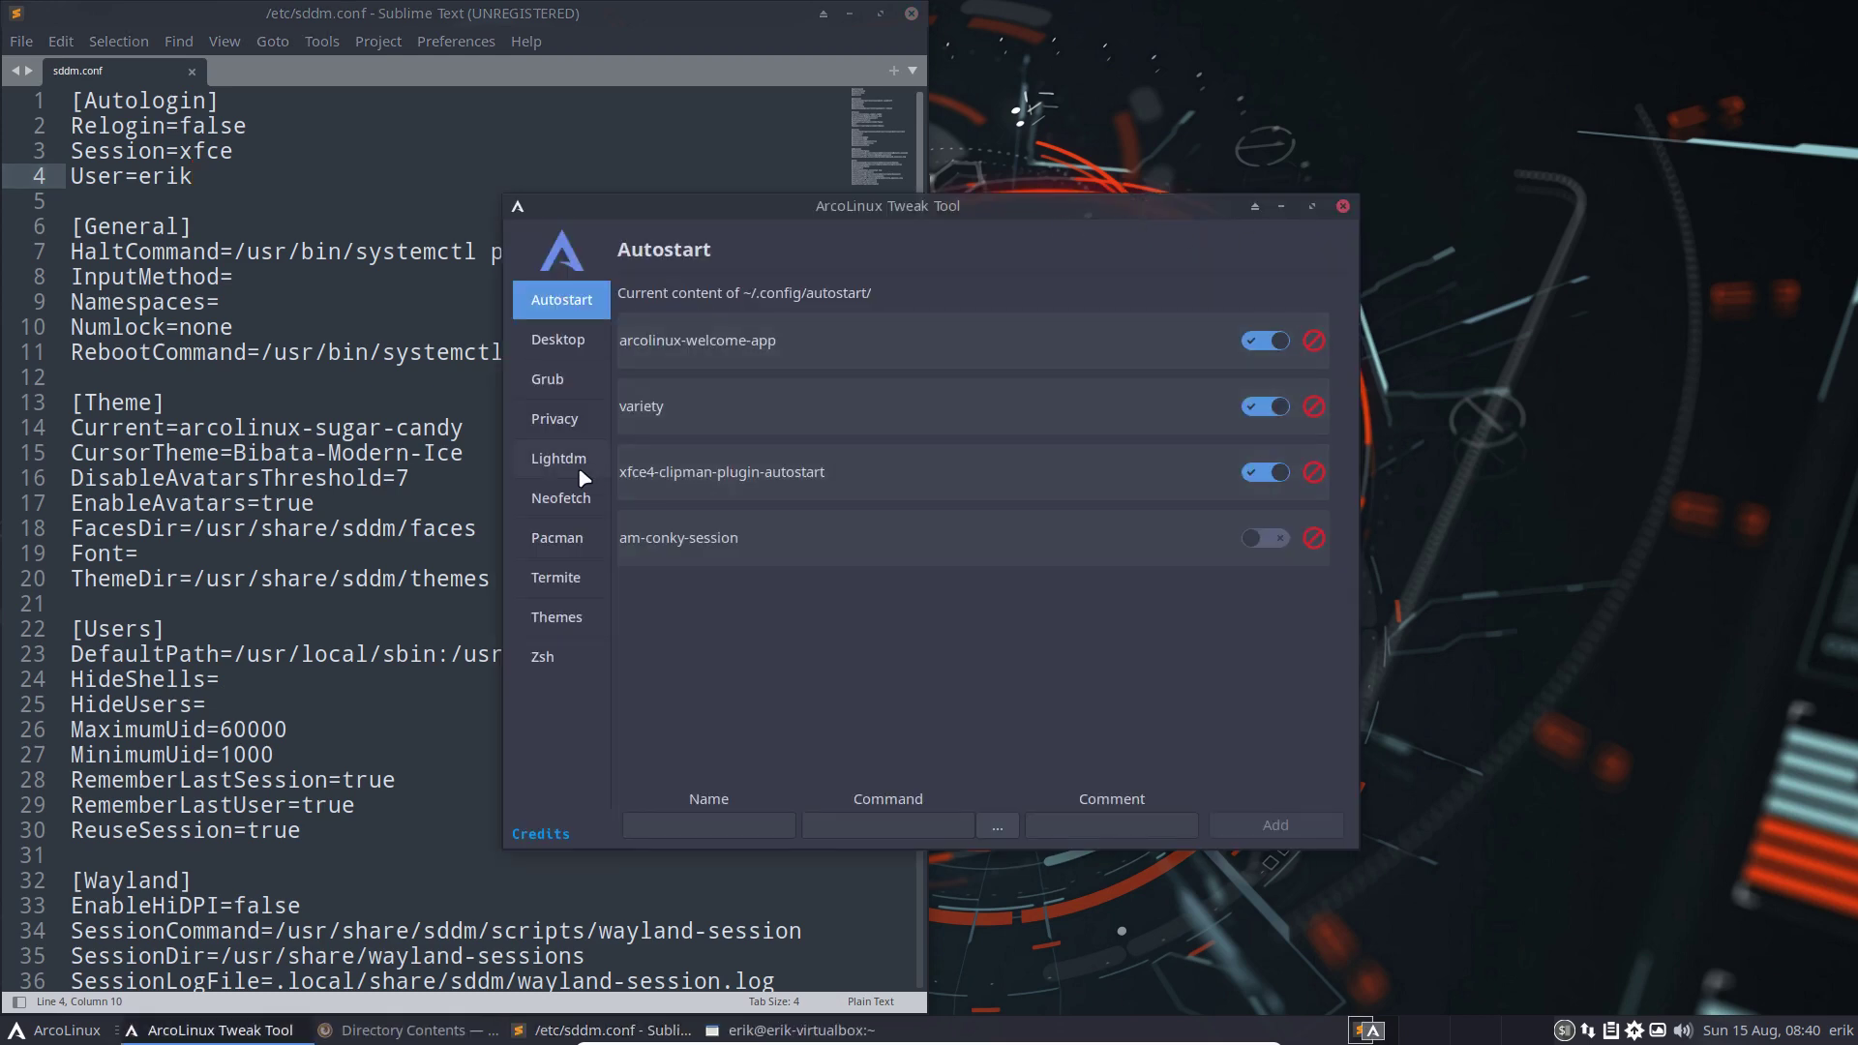
Browse the Lightdm, Pacman, Termite, Themes and Zsh pages, ending on the Desktop installer
left_click(569, 461)
left_click(558, 550)
left_click(556, 578)
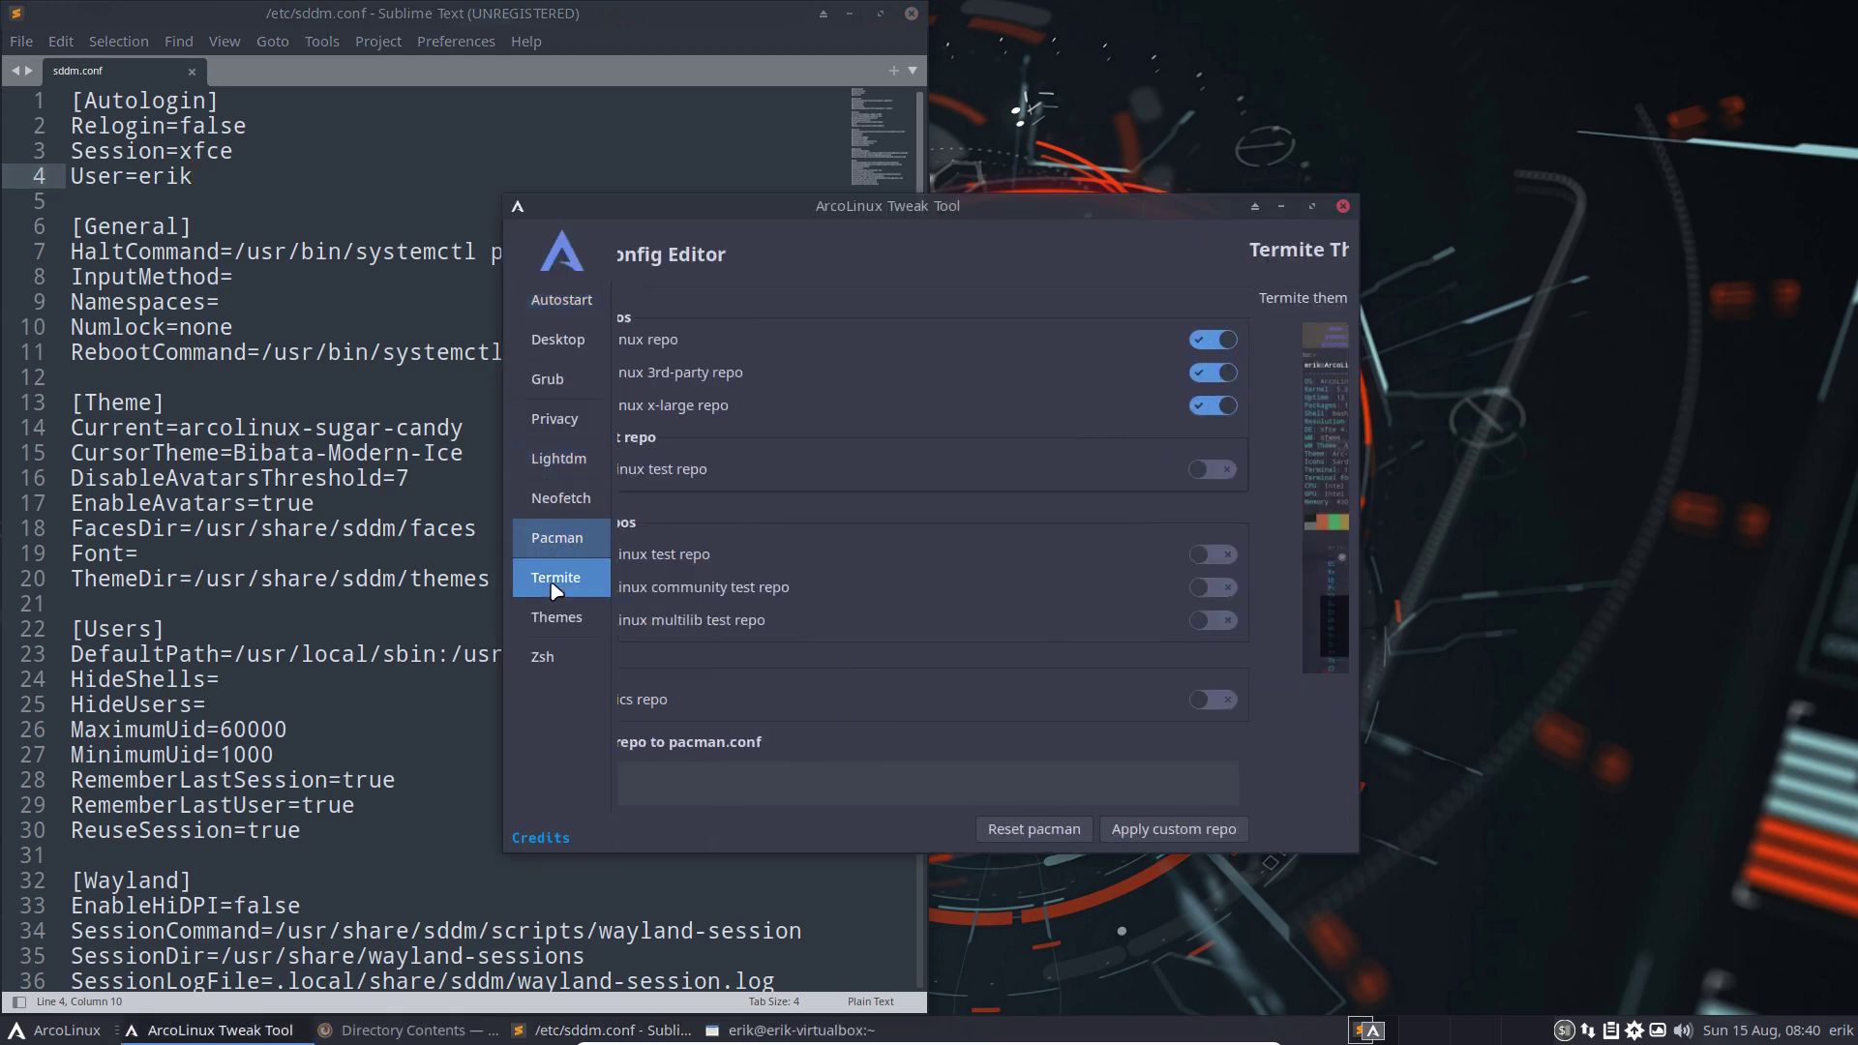
left_click(557, 618)
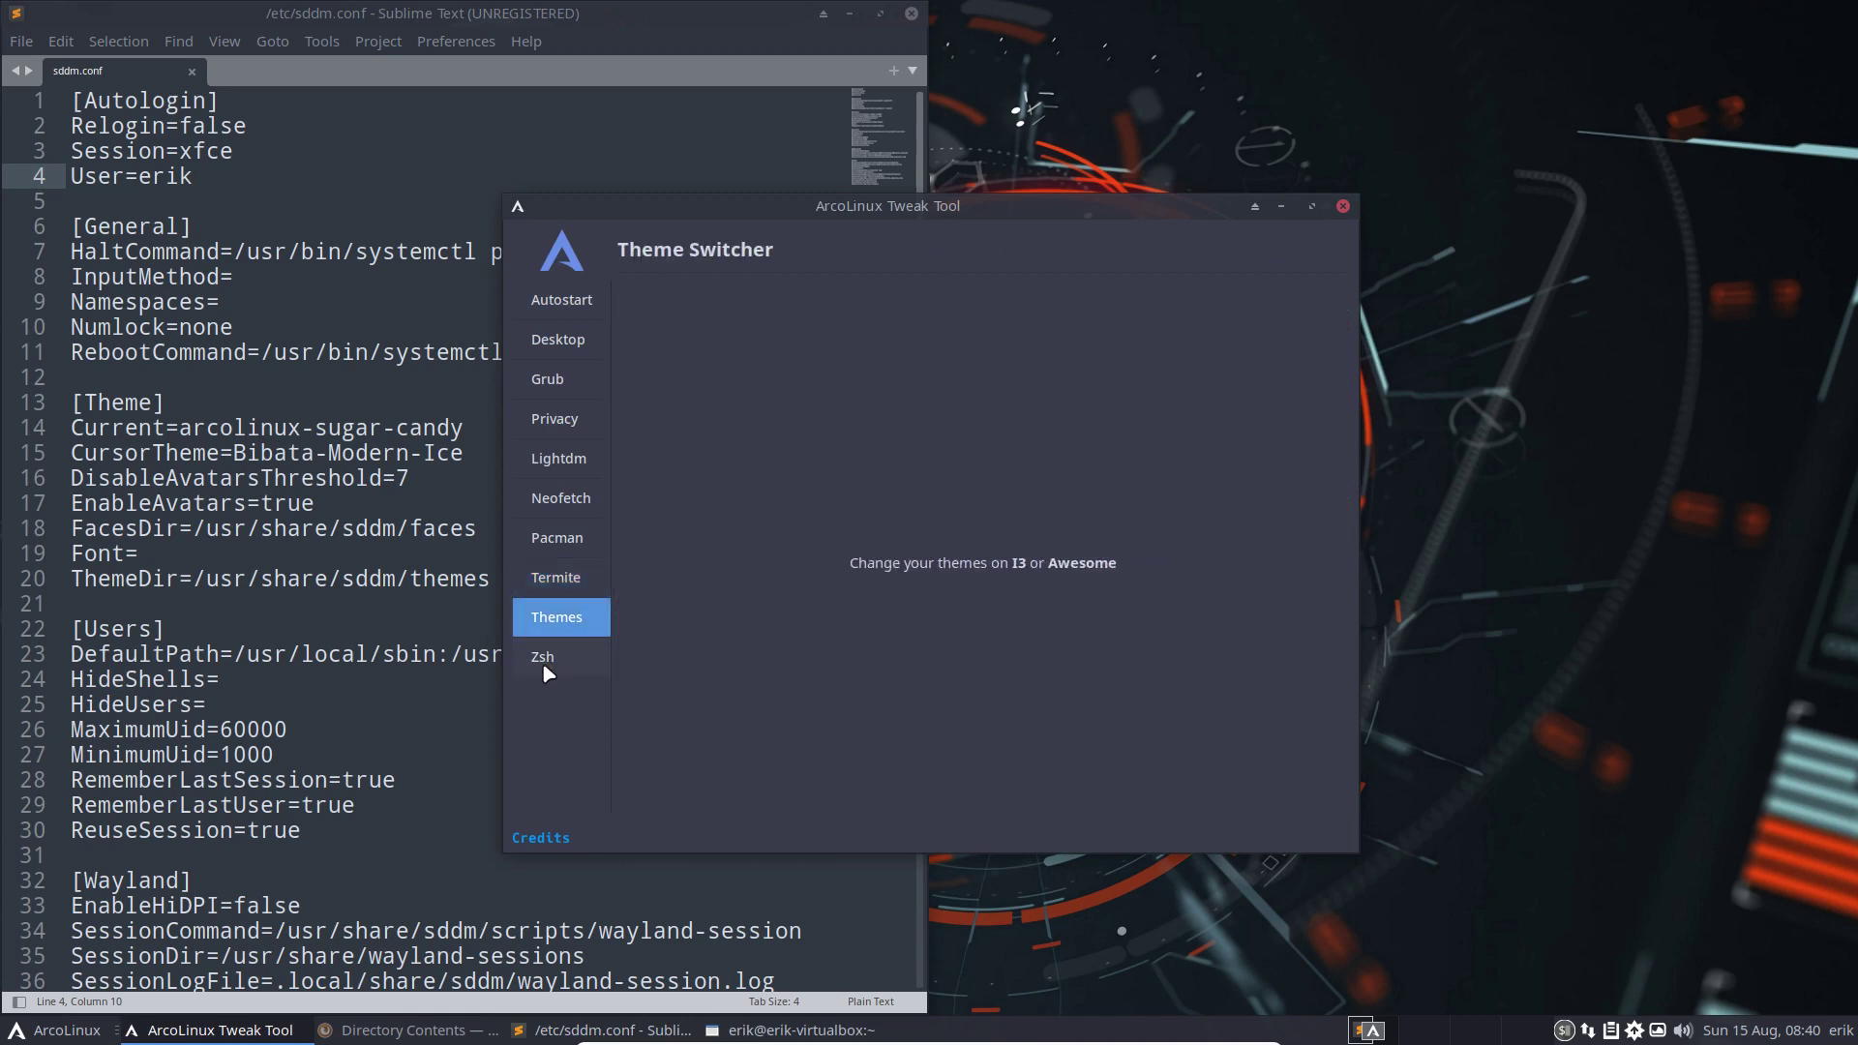
left_click(543, 666)
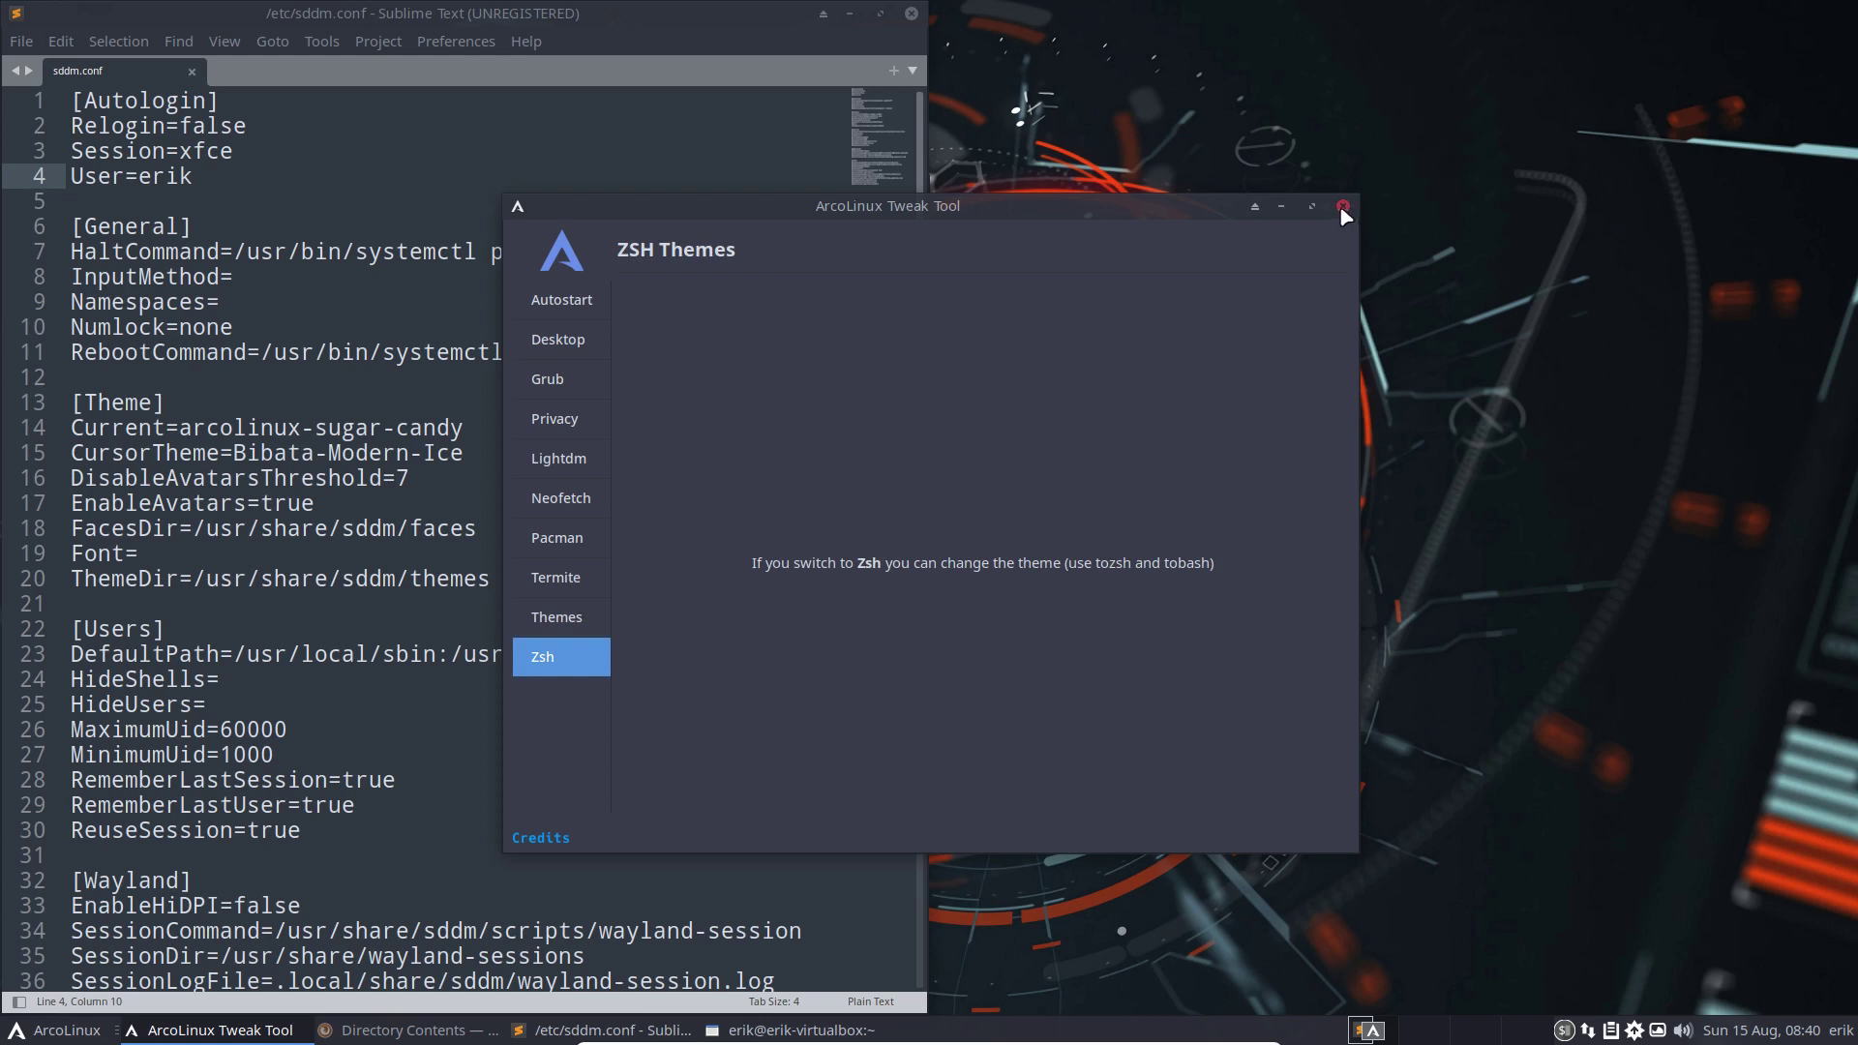
left_click(558, 347)
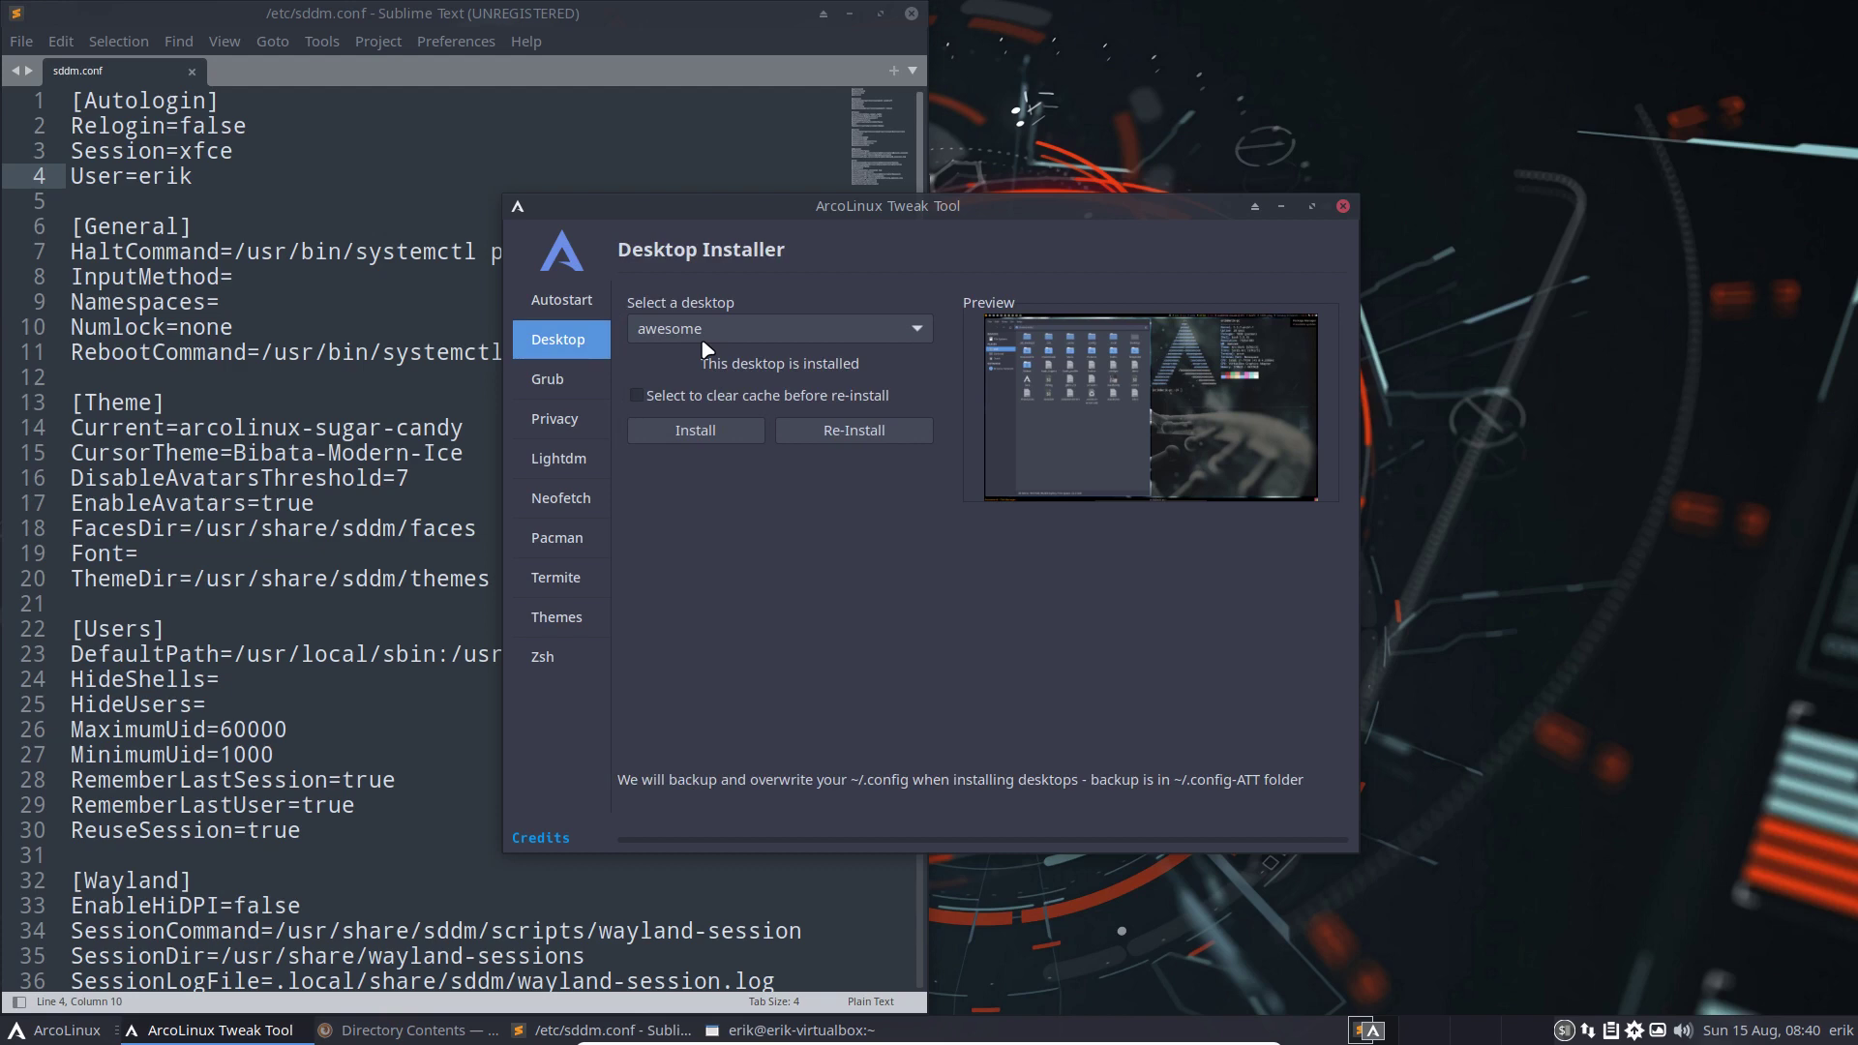
Close the Tweak Tool and run 'sudo pacman -S arcolinux-tweak-tool-dev-git' in a new terminal
left_click(1343, 207)
key("ctrl+alt+t")
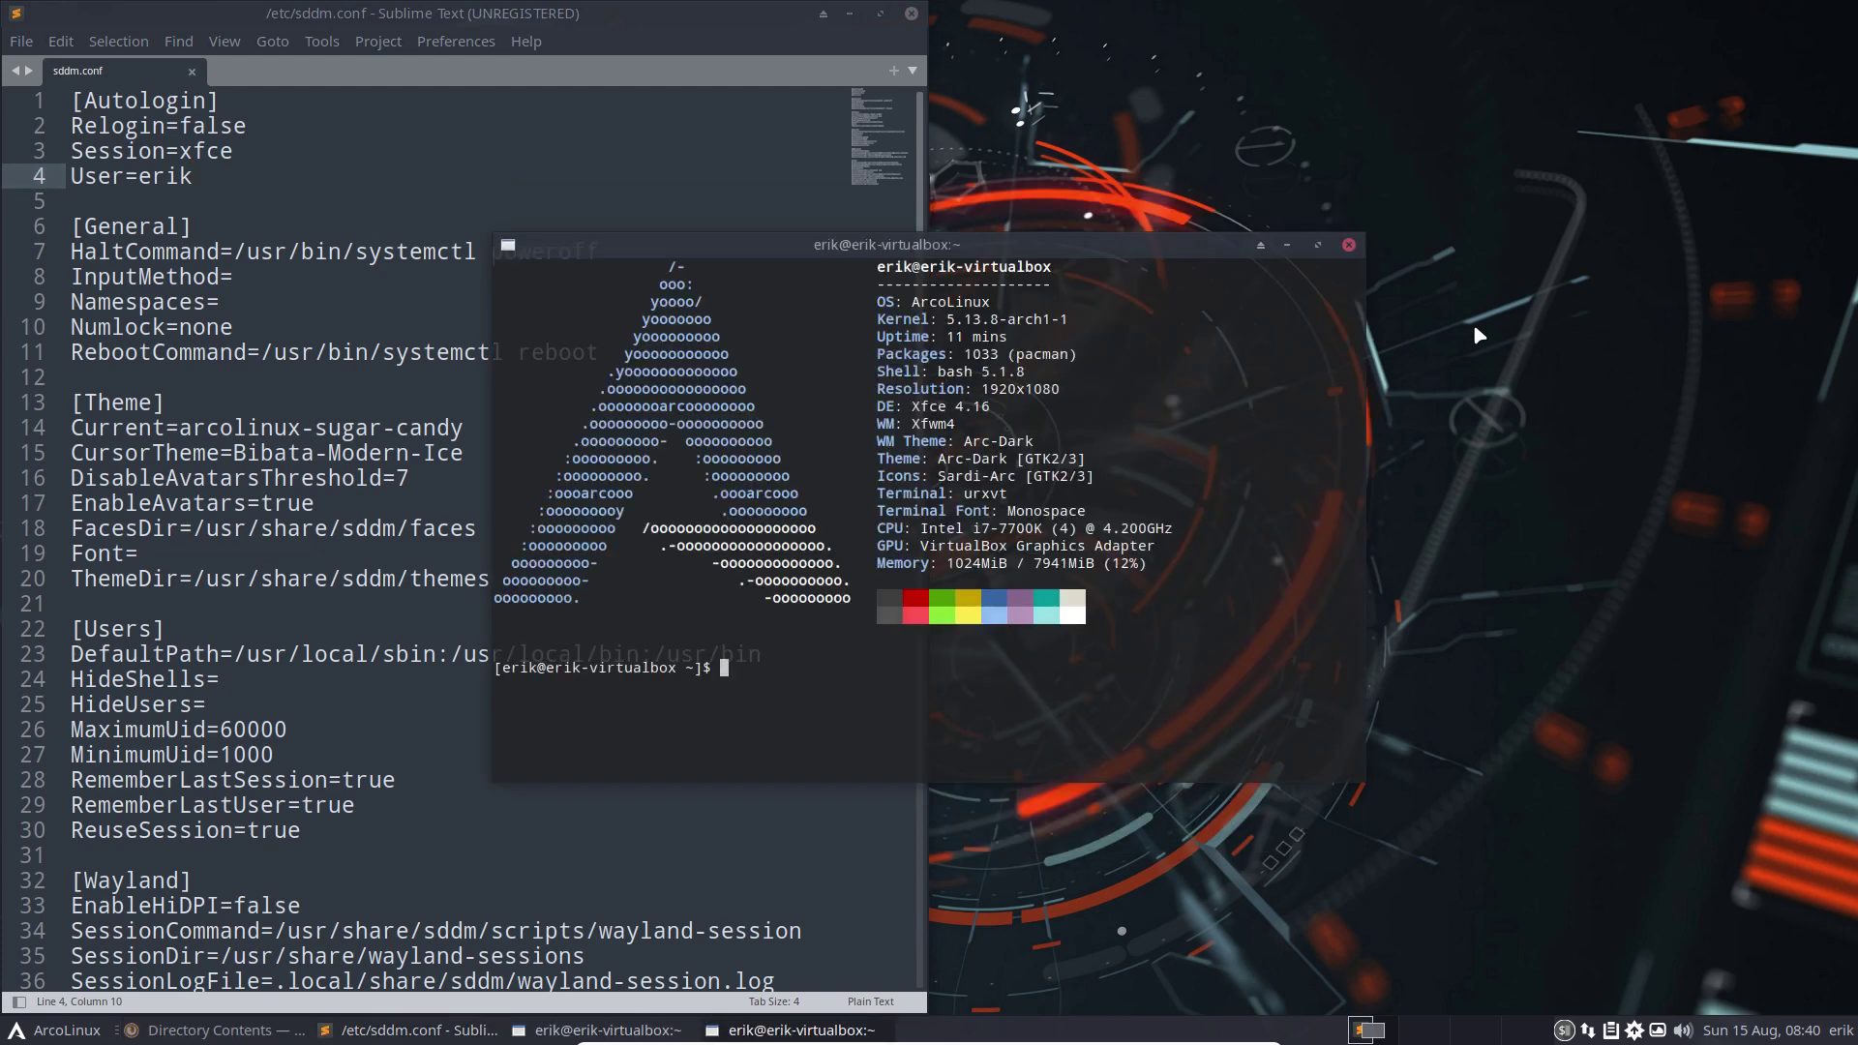
type("sudo p")
key("Up")
key("Up")
key("Up")
key("Up")
key("Down")
key("Down")
key("Down")
key("Down")
type("pacman")
key("BackSpace")
key("BackSpace")
key("BackSpace")
key("BackSpace")
key("BackSpace")
key("BackSpace")
type("acman -S arcolinux-tweak-tool-")
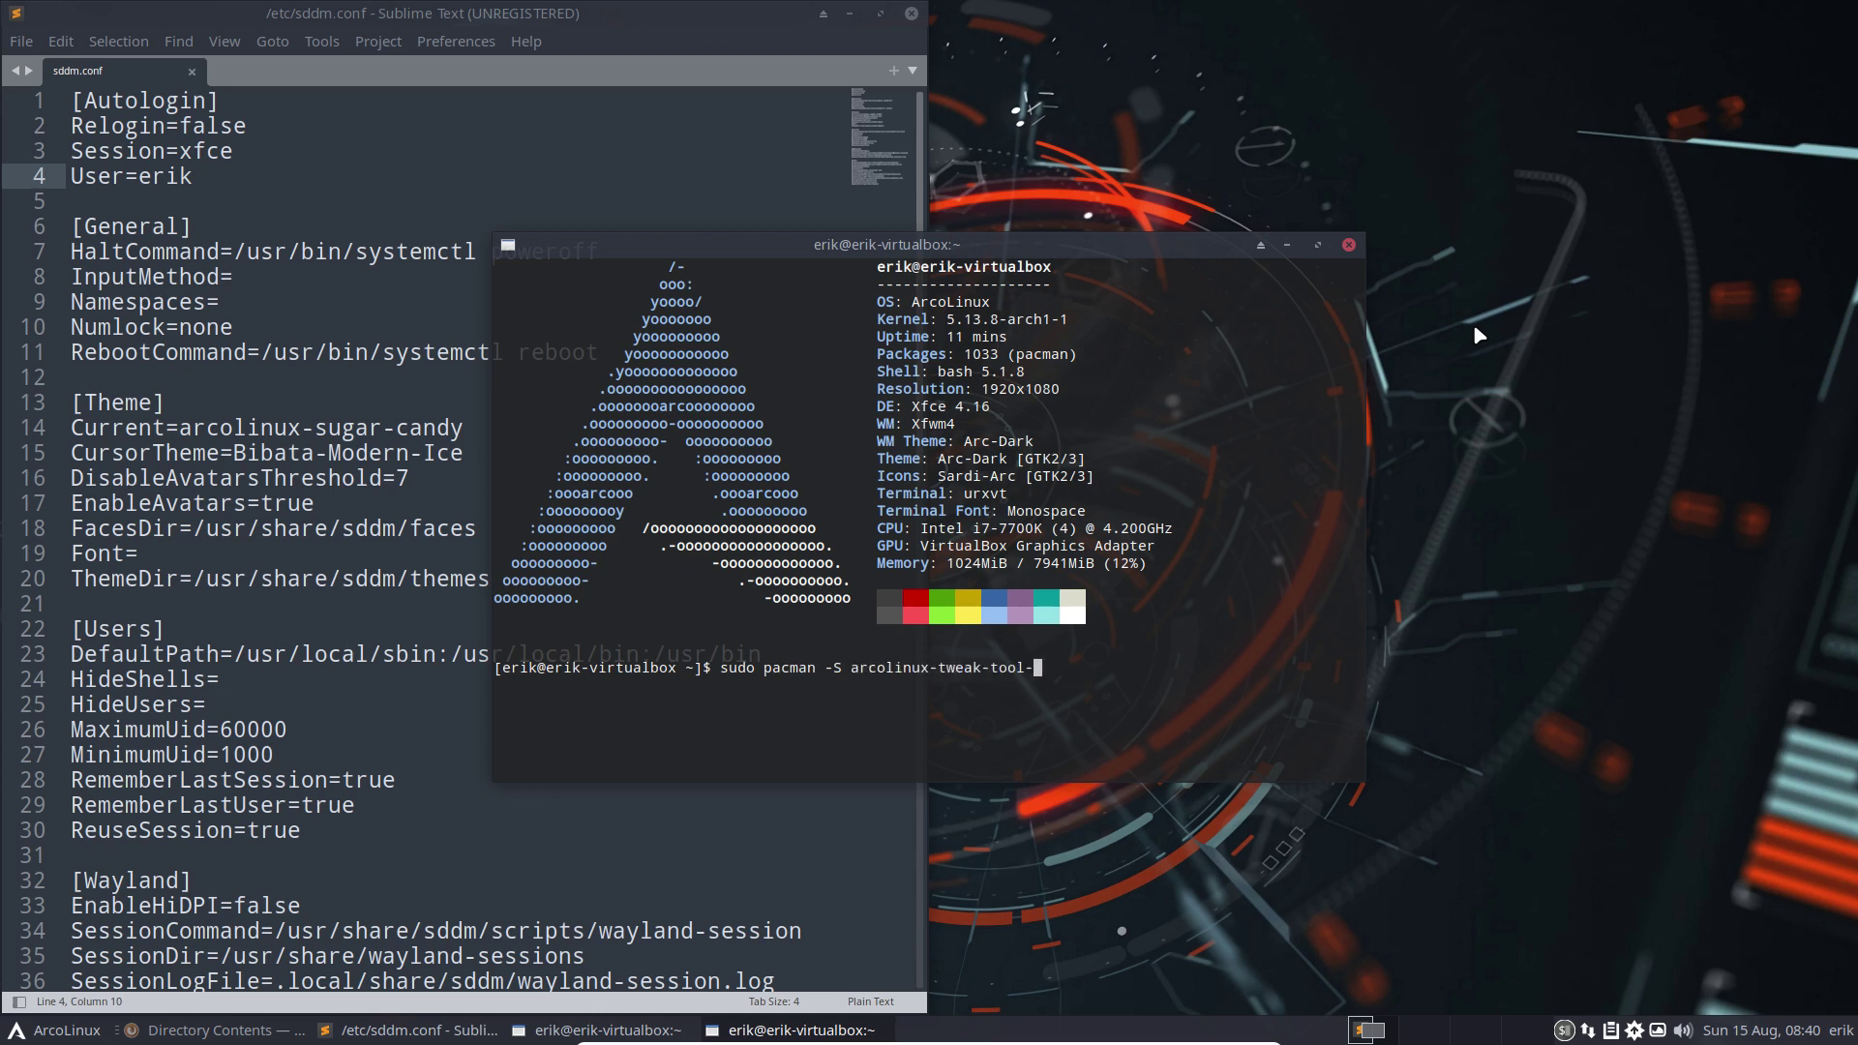
type("dev-git")
key("Return")
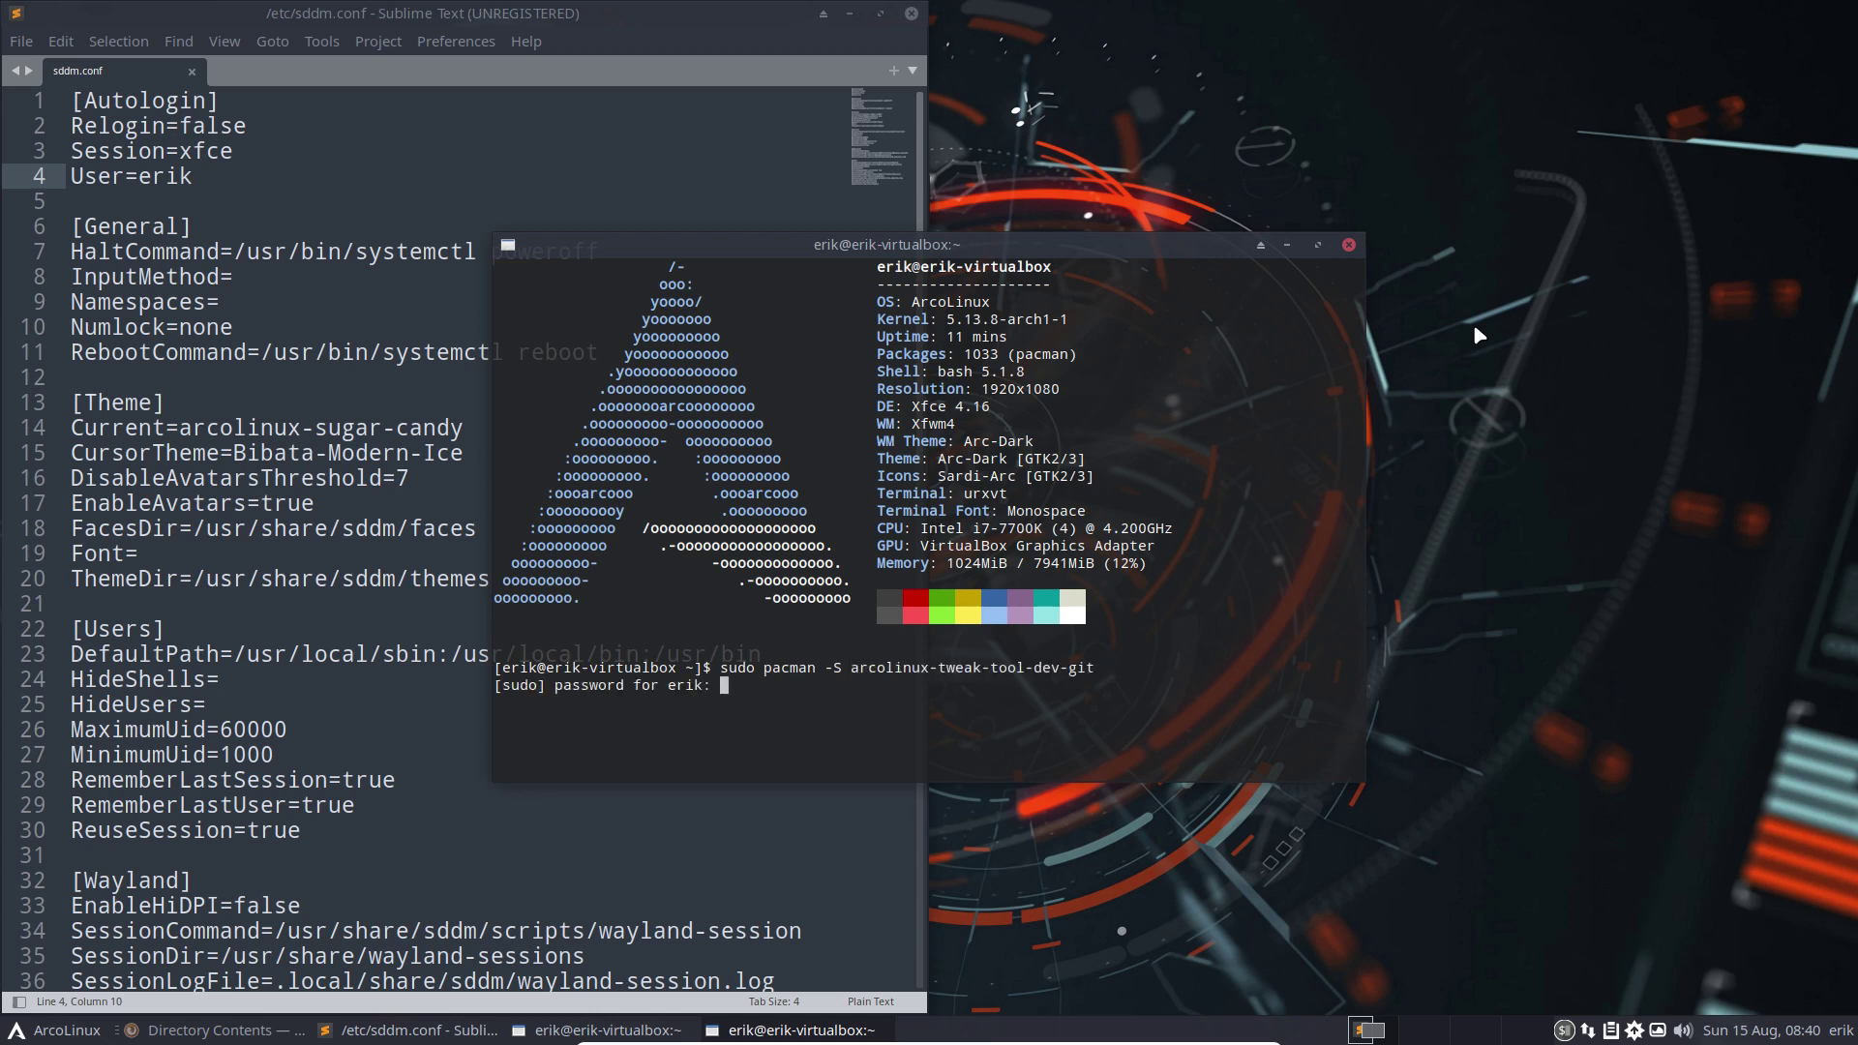
Authorize sudo, accept replacing arcolinux-tweak-tool-git, and relaunch the Tweak Tool with the password
key("Return")
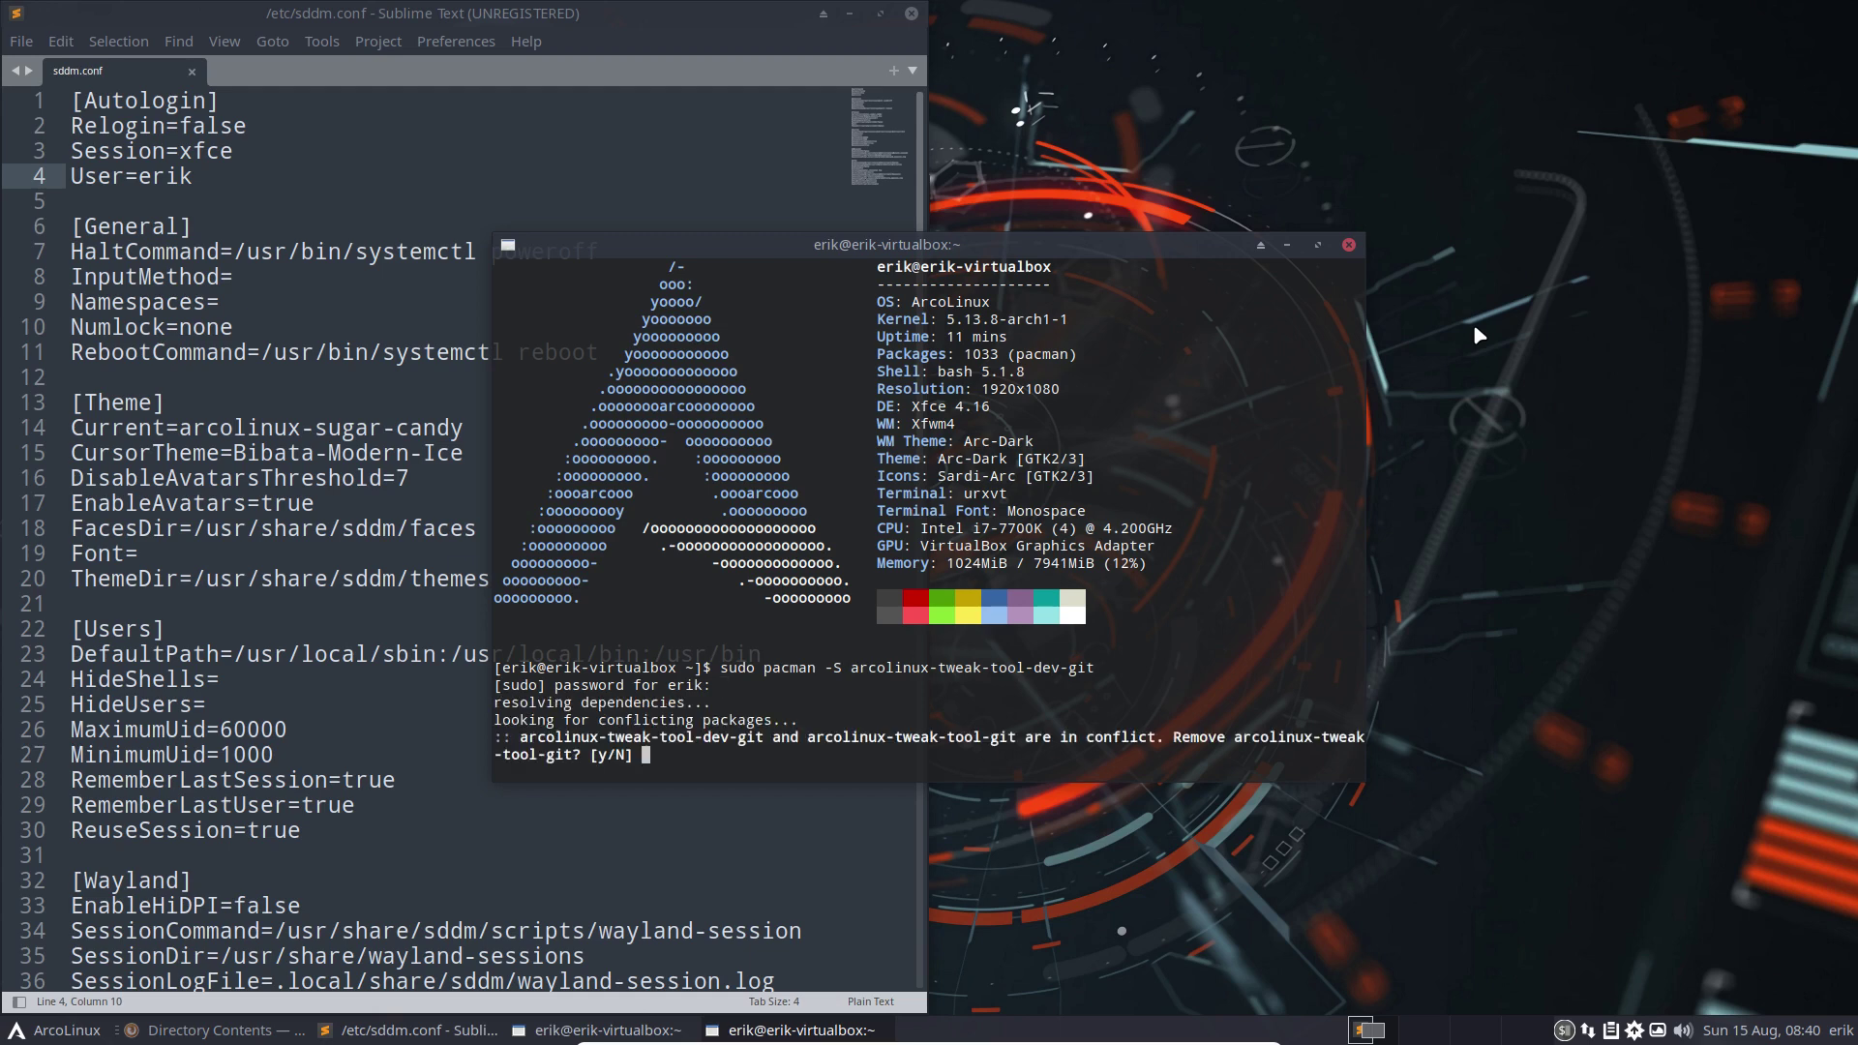
type("y")
key("Return")
key("Return")
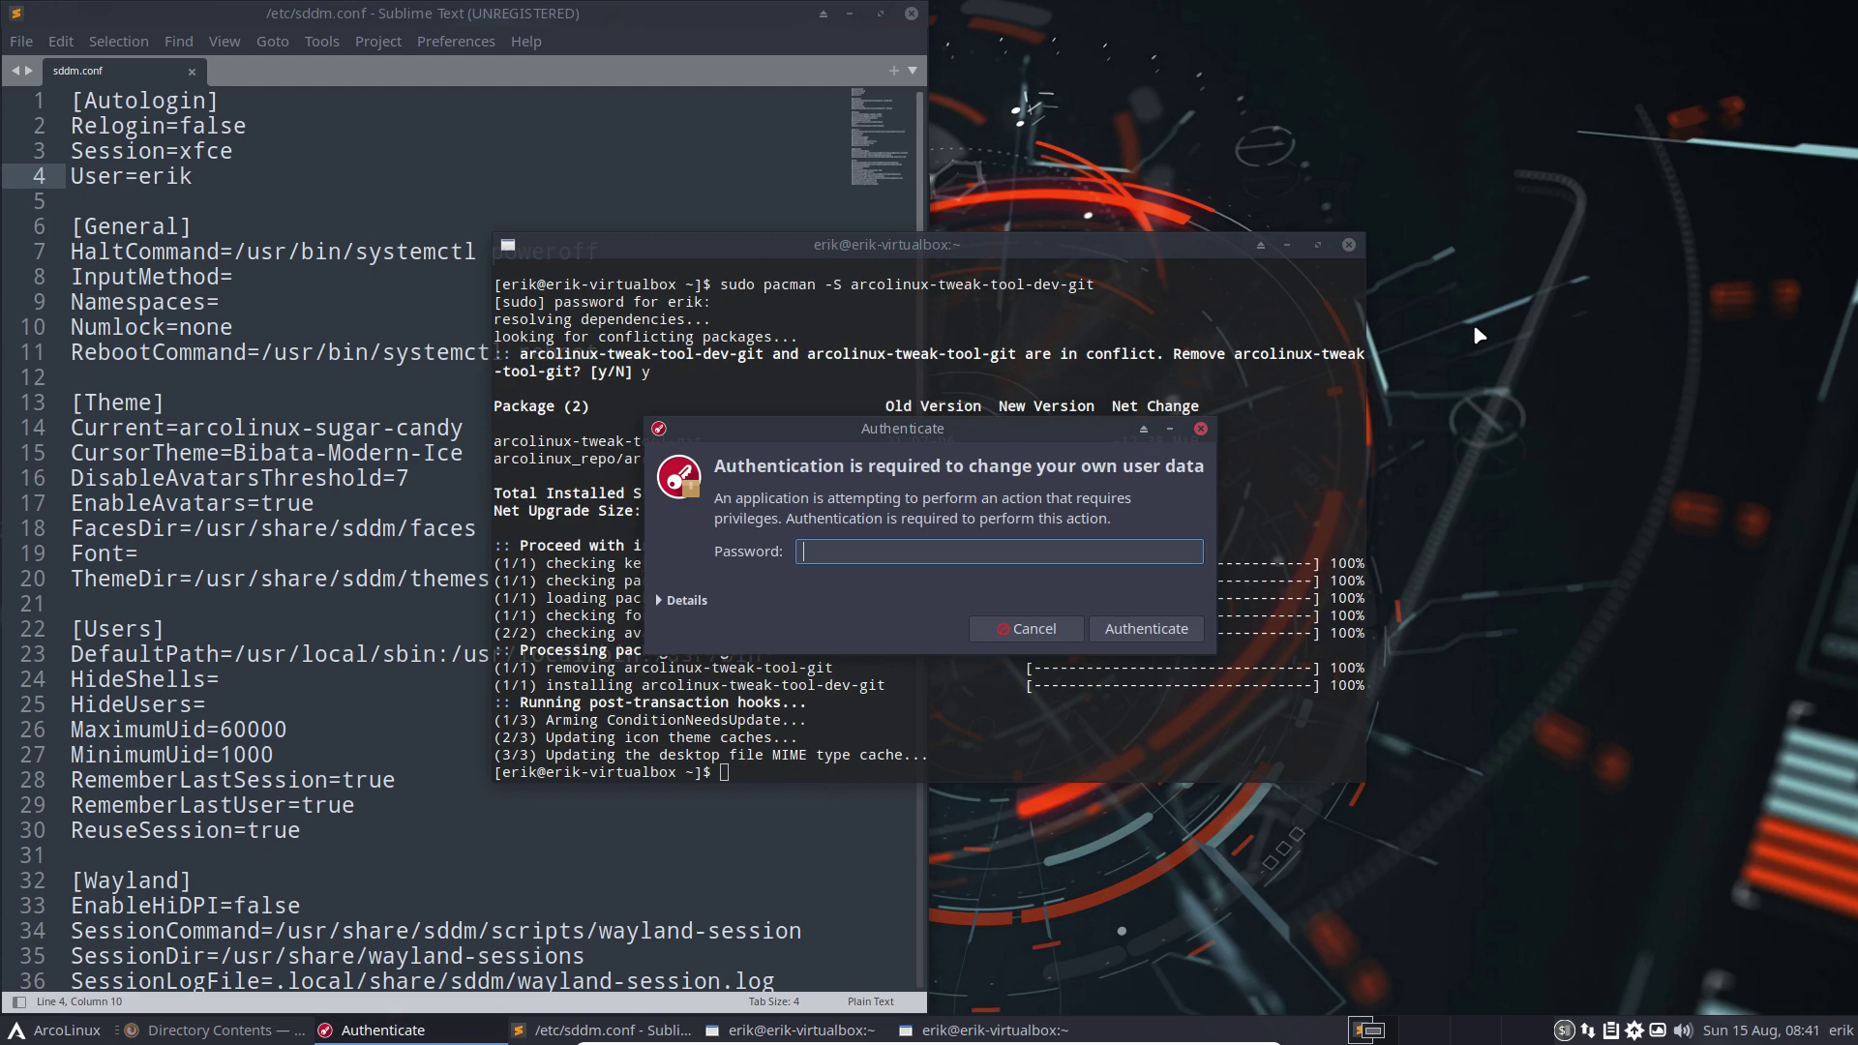
type("•••")
key("Return")
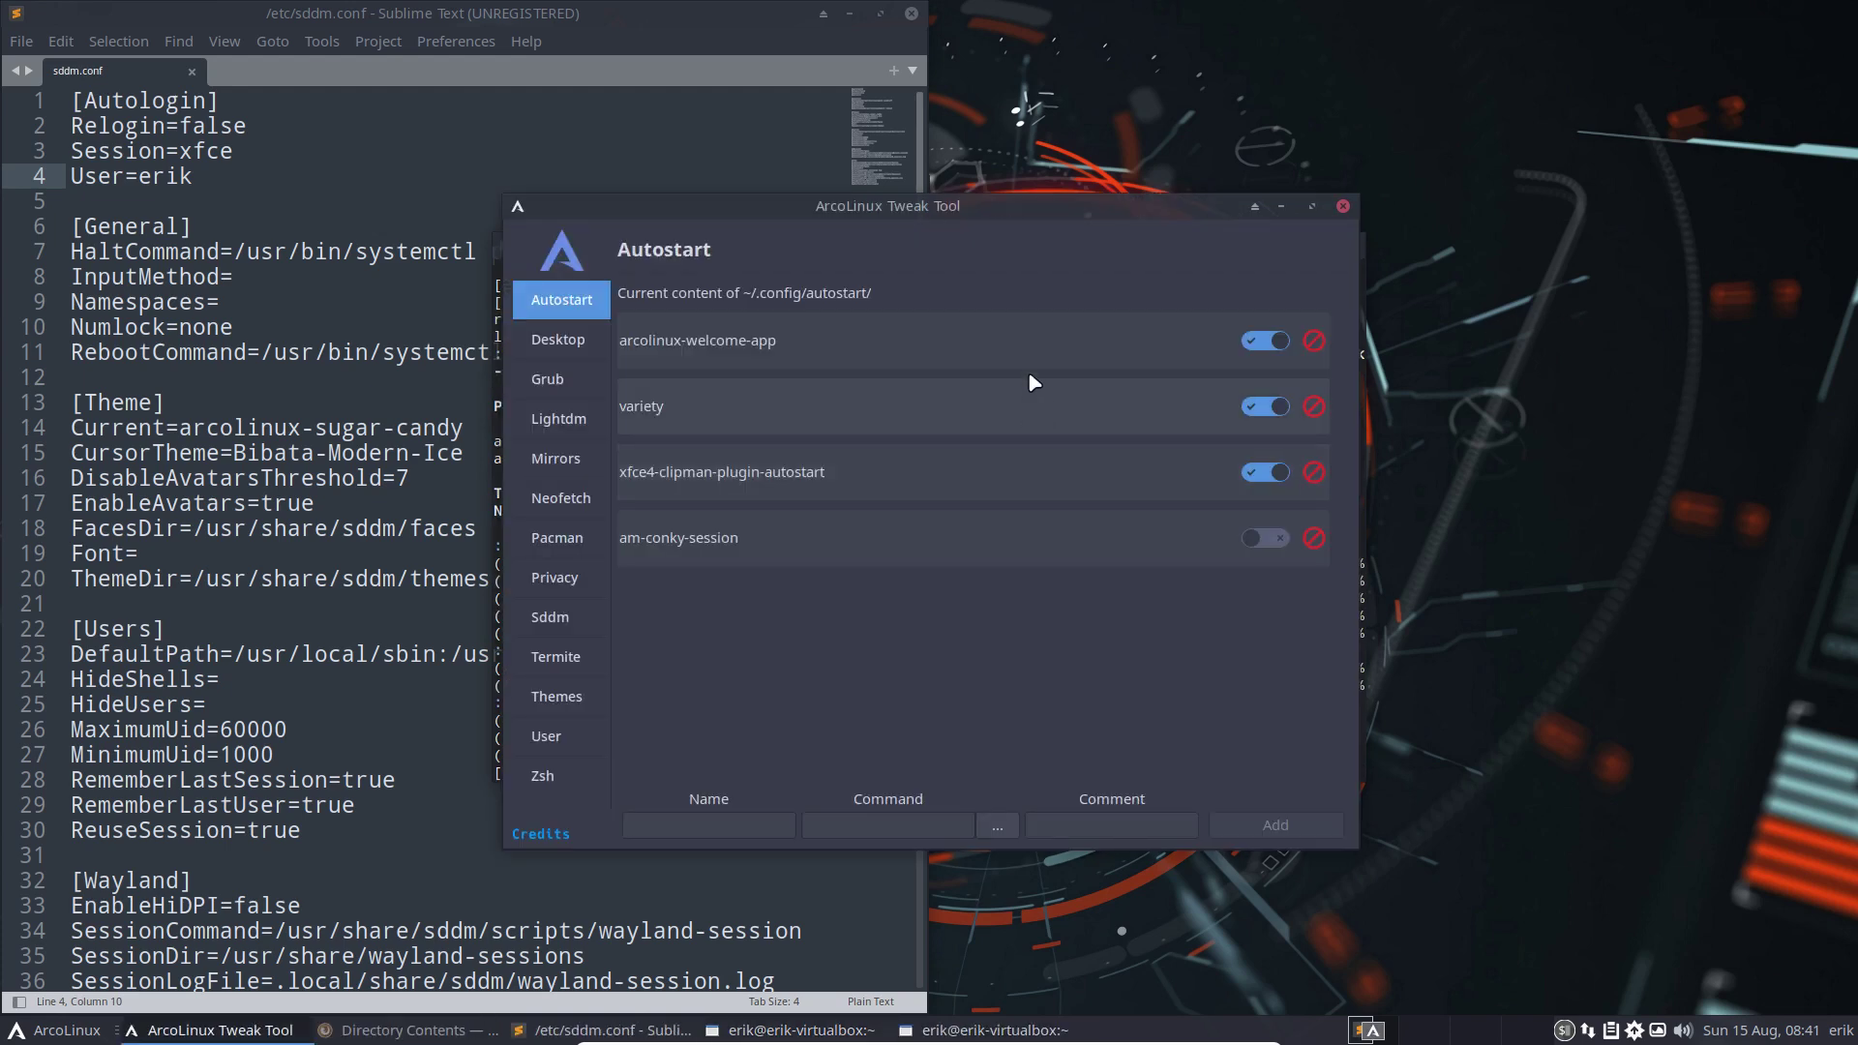
Move the Tweak Tool aside and close the finished terminal
left_click_drag(949, 215, 1294, 204)
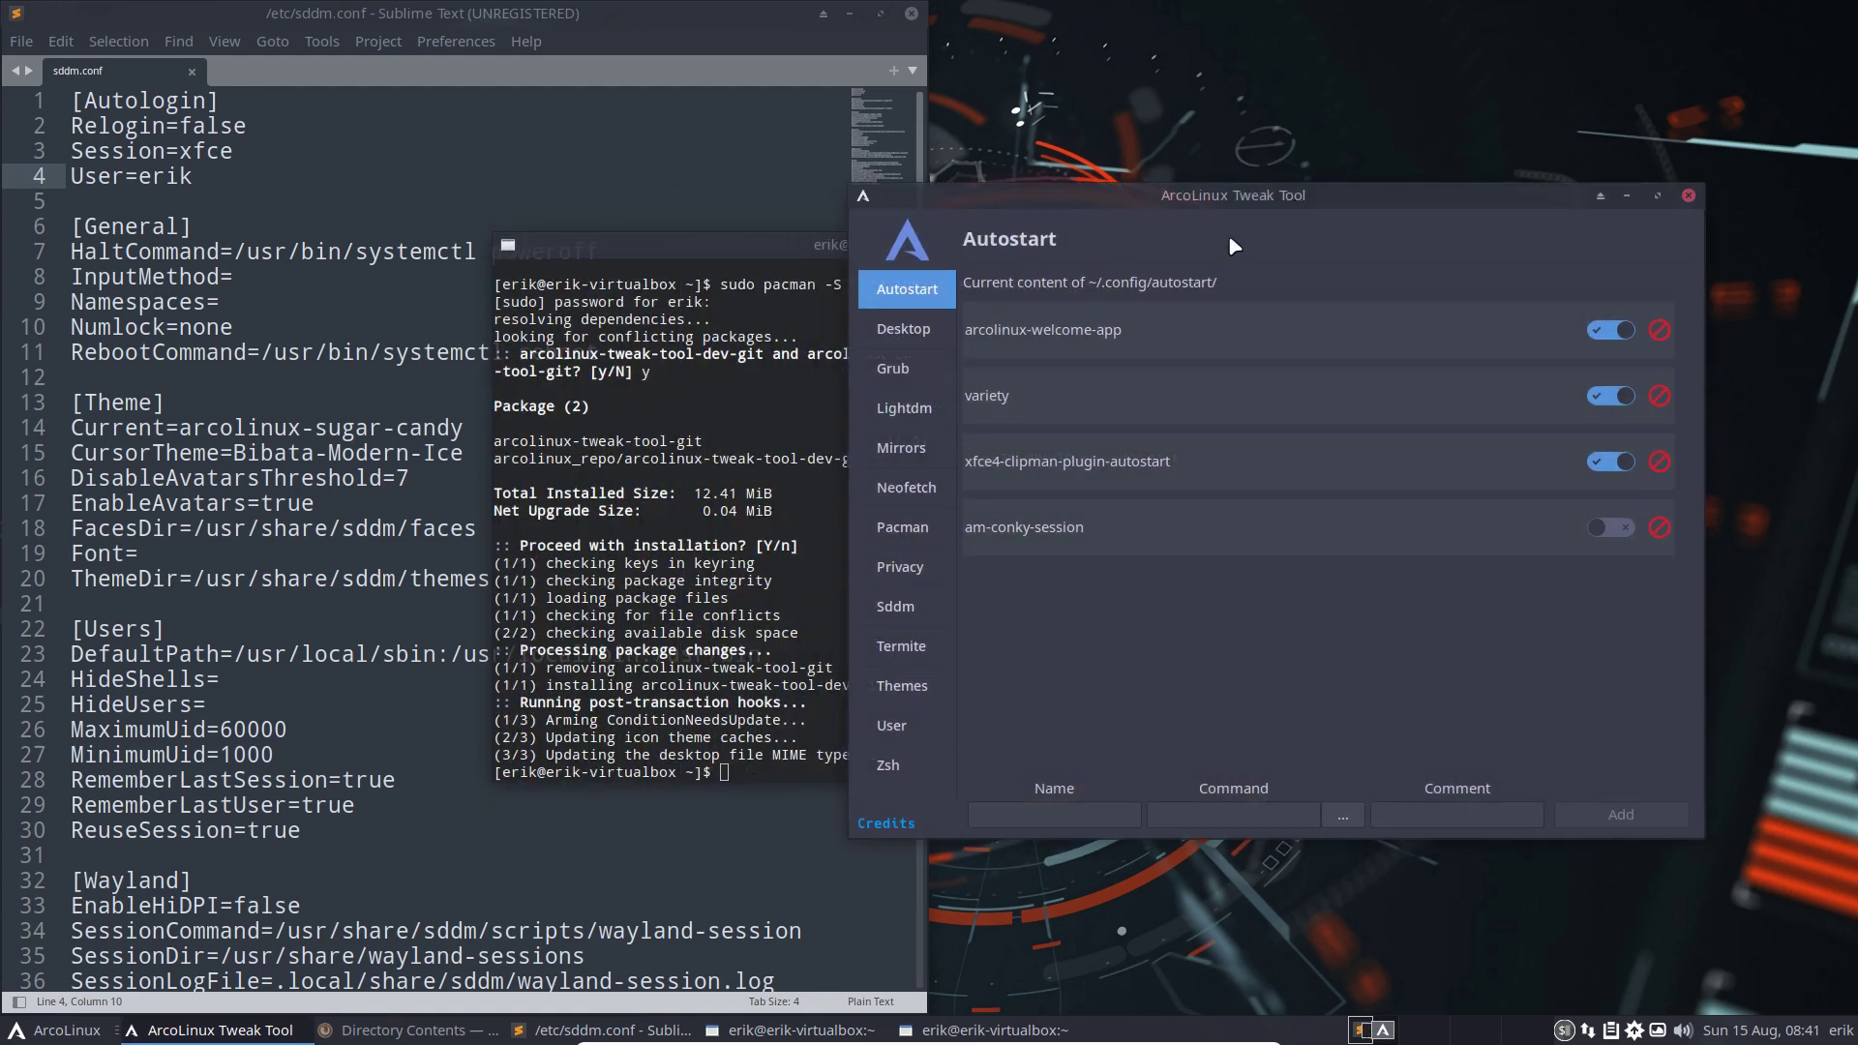
left_click(762, 316)
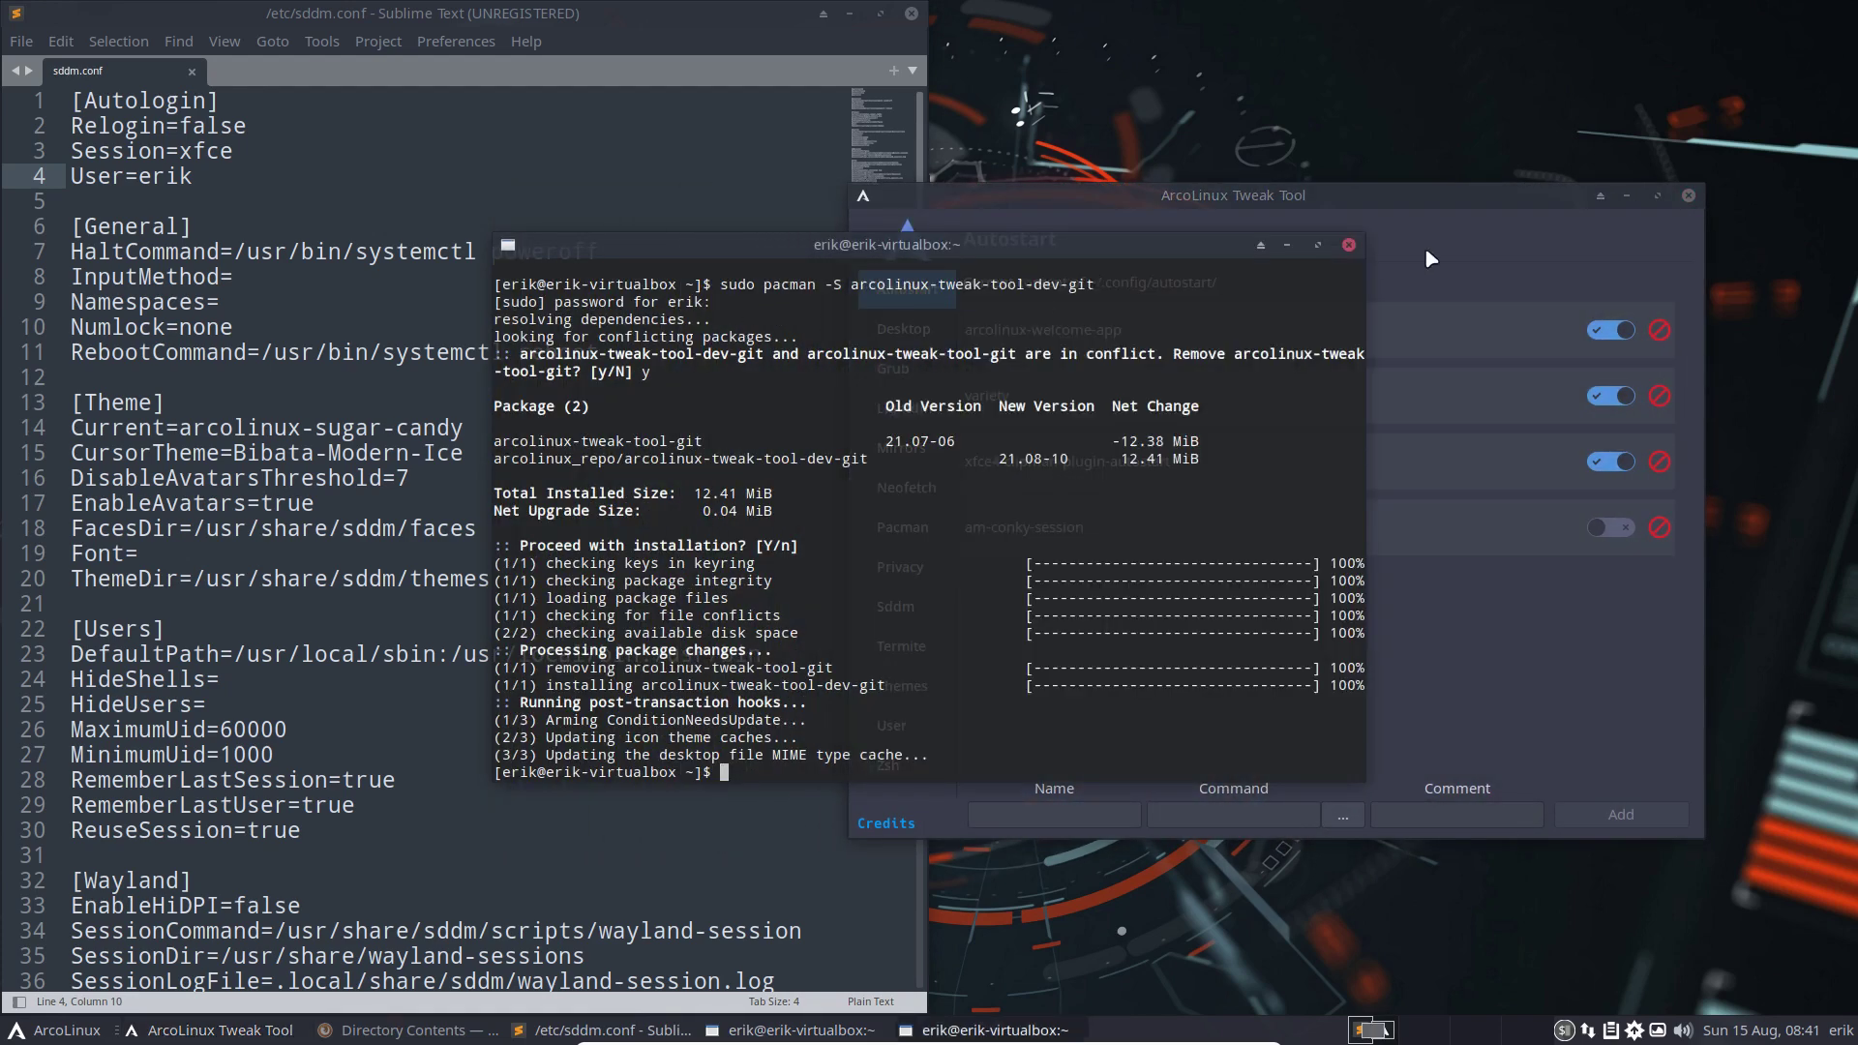
left_click(1350, 242)
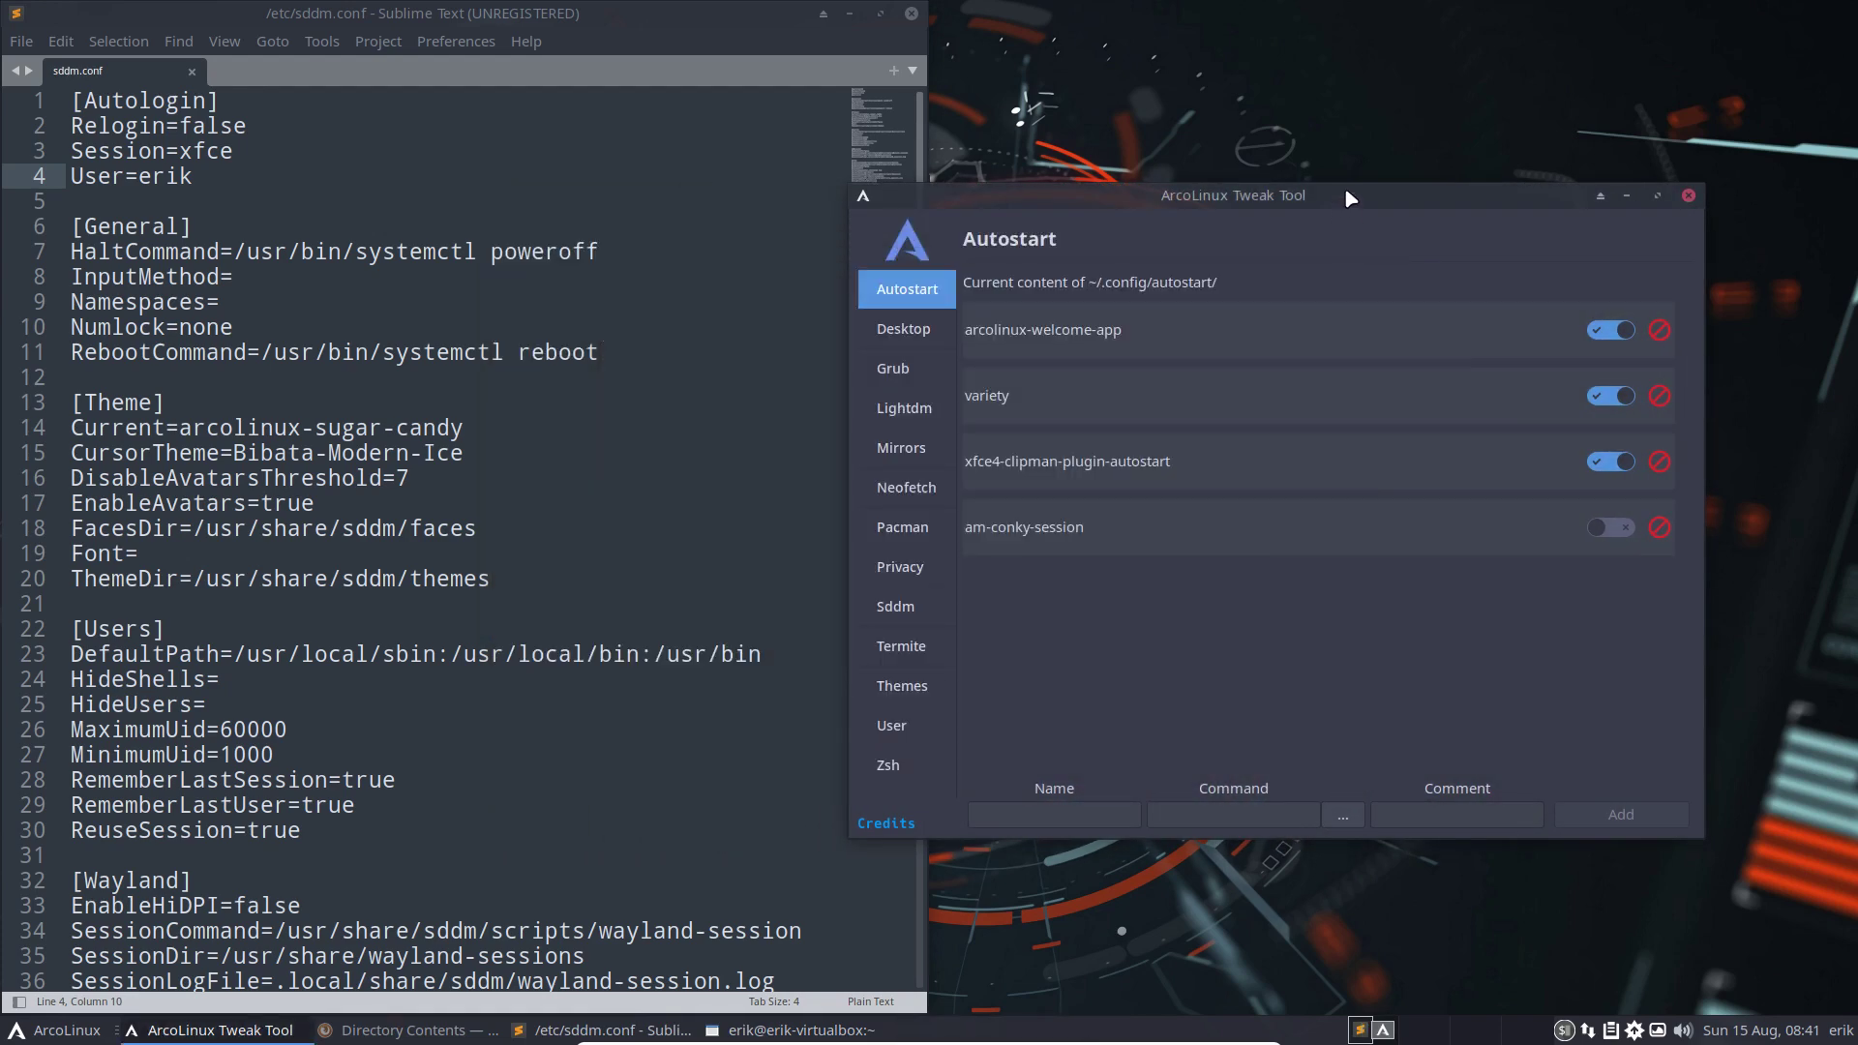
Set the Sddm autologin session to awesome, apply, and confirm Session=awesome in sddm.conf
left_click(910, 605)
left_click(1355, 389)
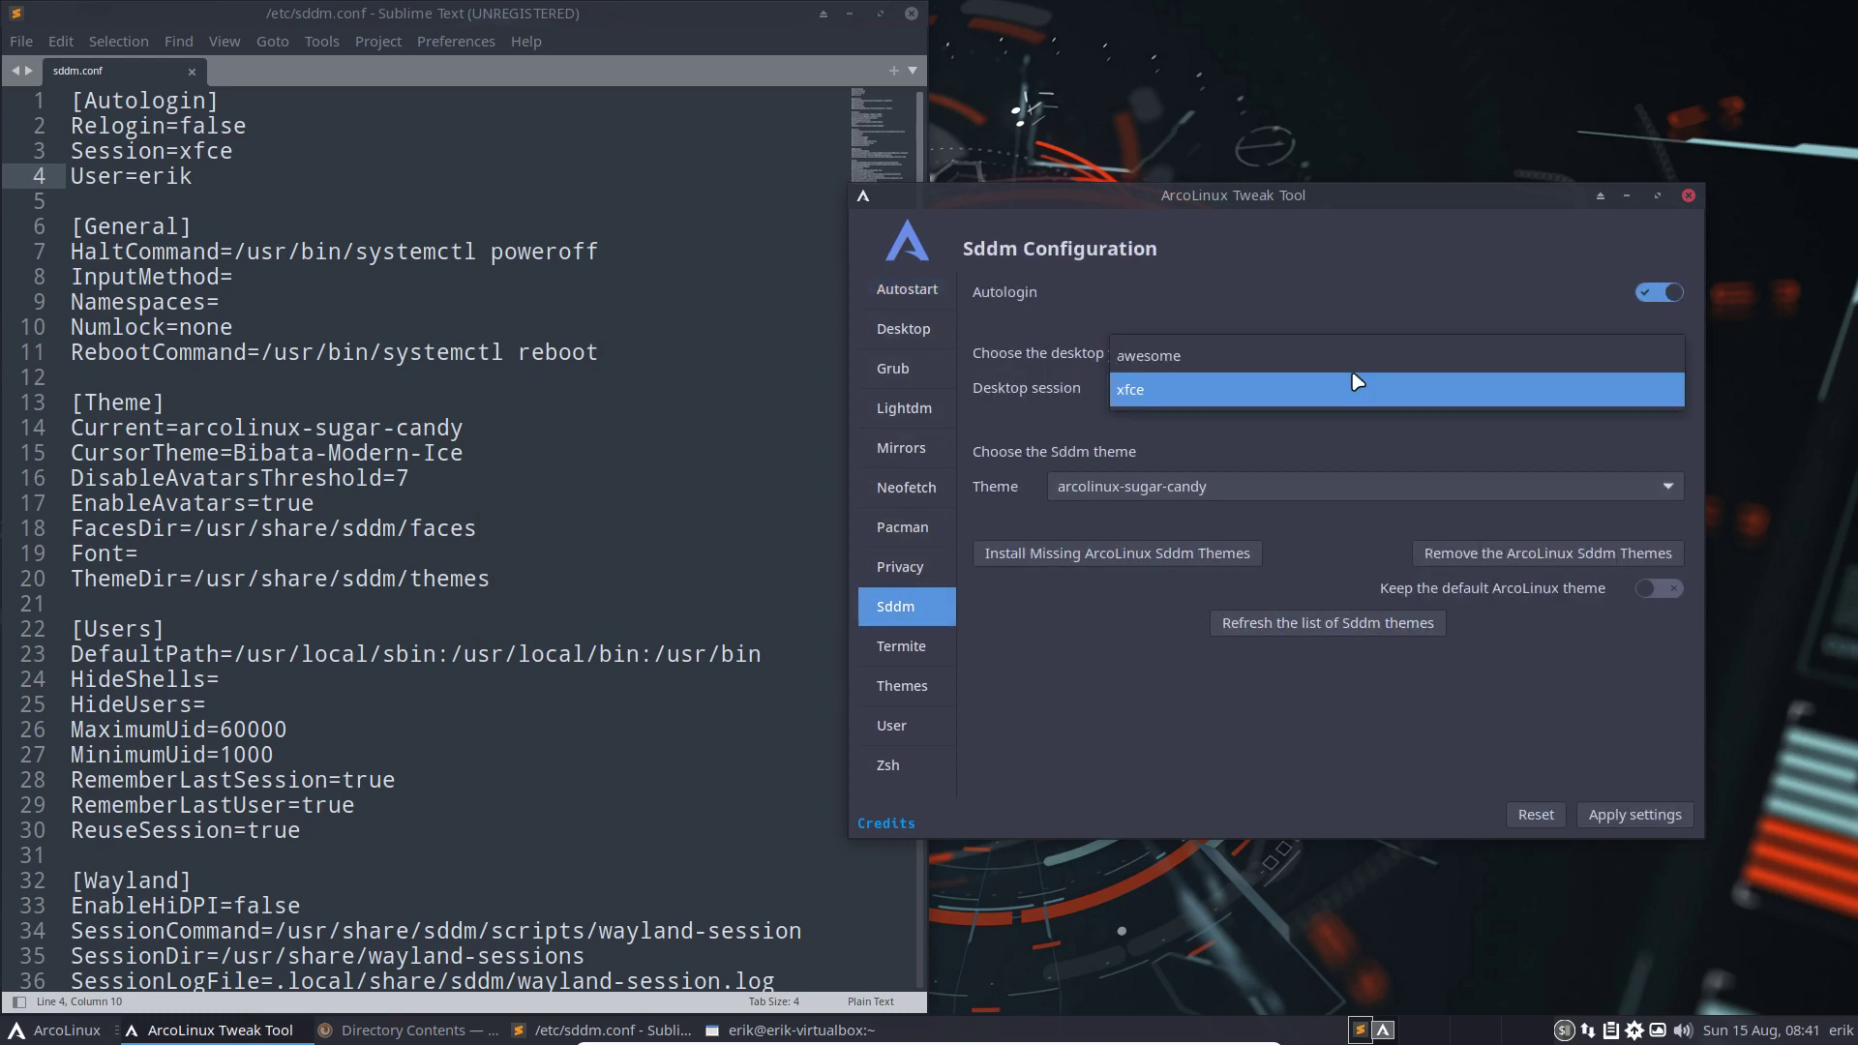
left_click(1342, 358)
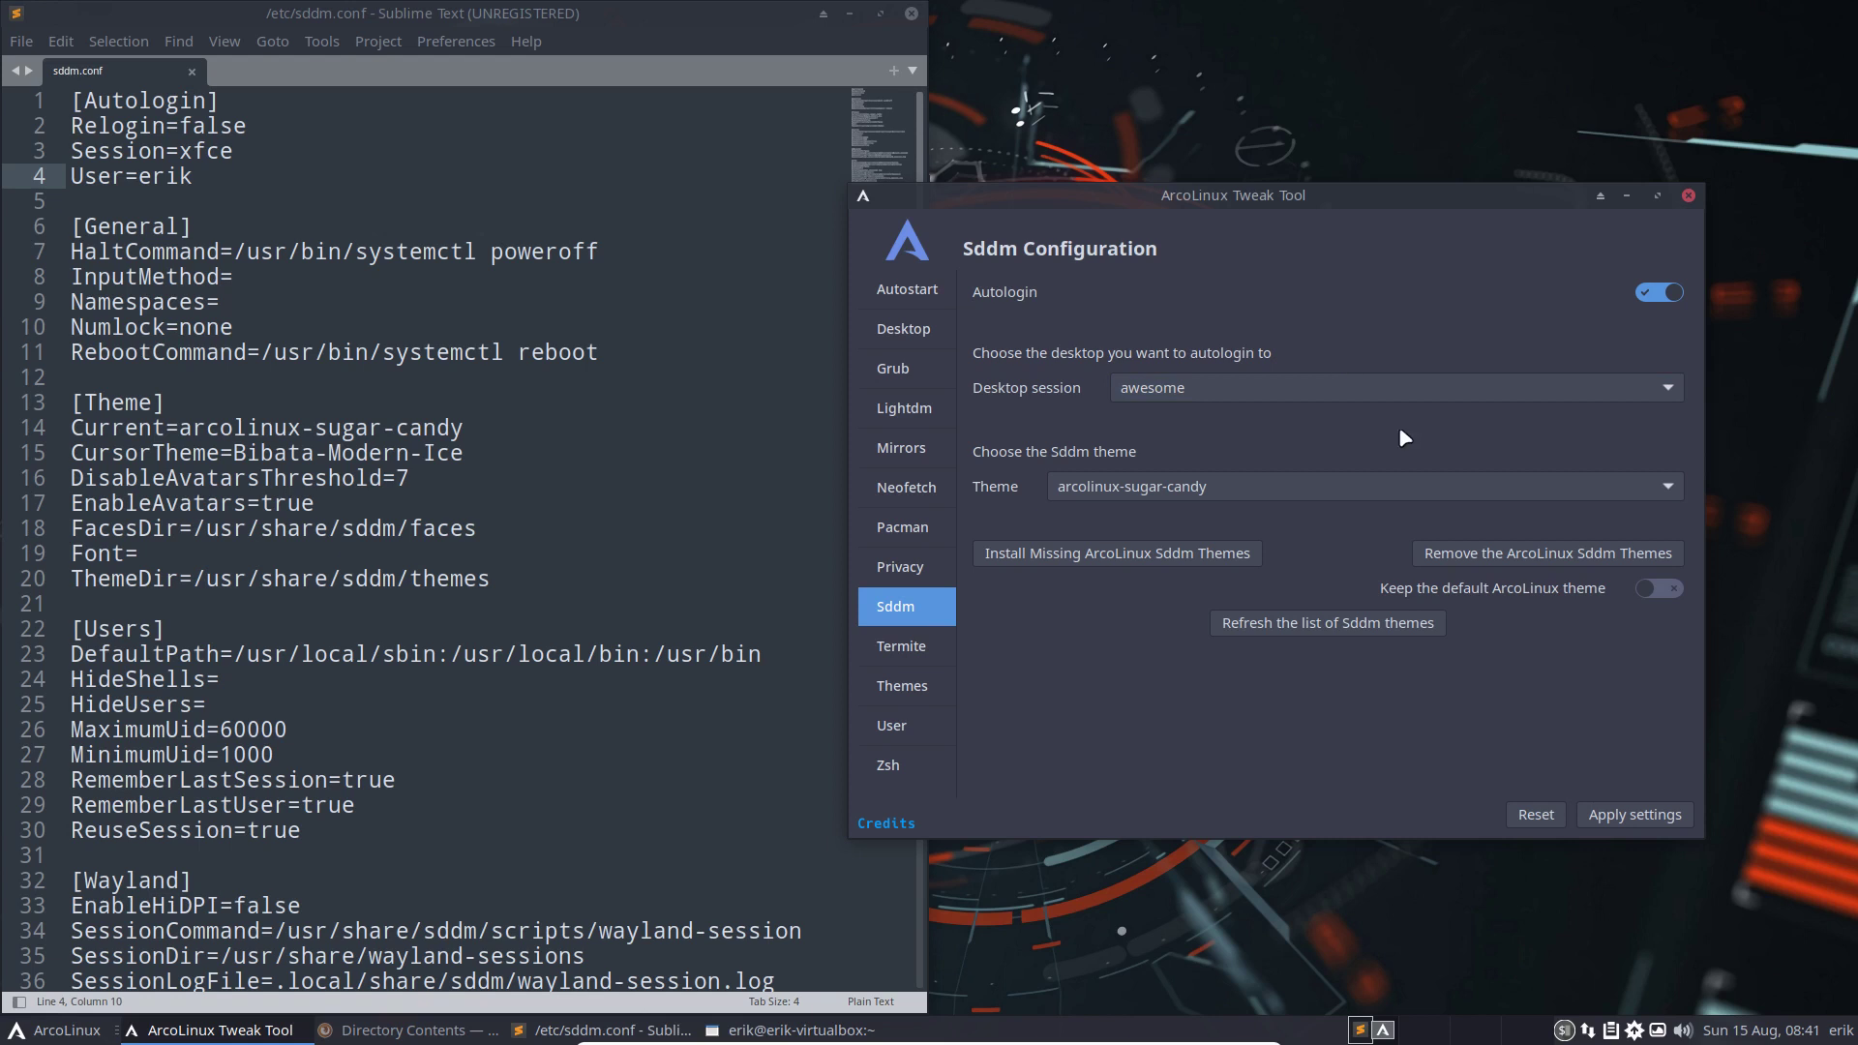
left_click(1635, 814)
left_click(531, 352)
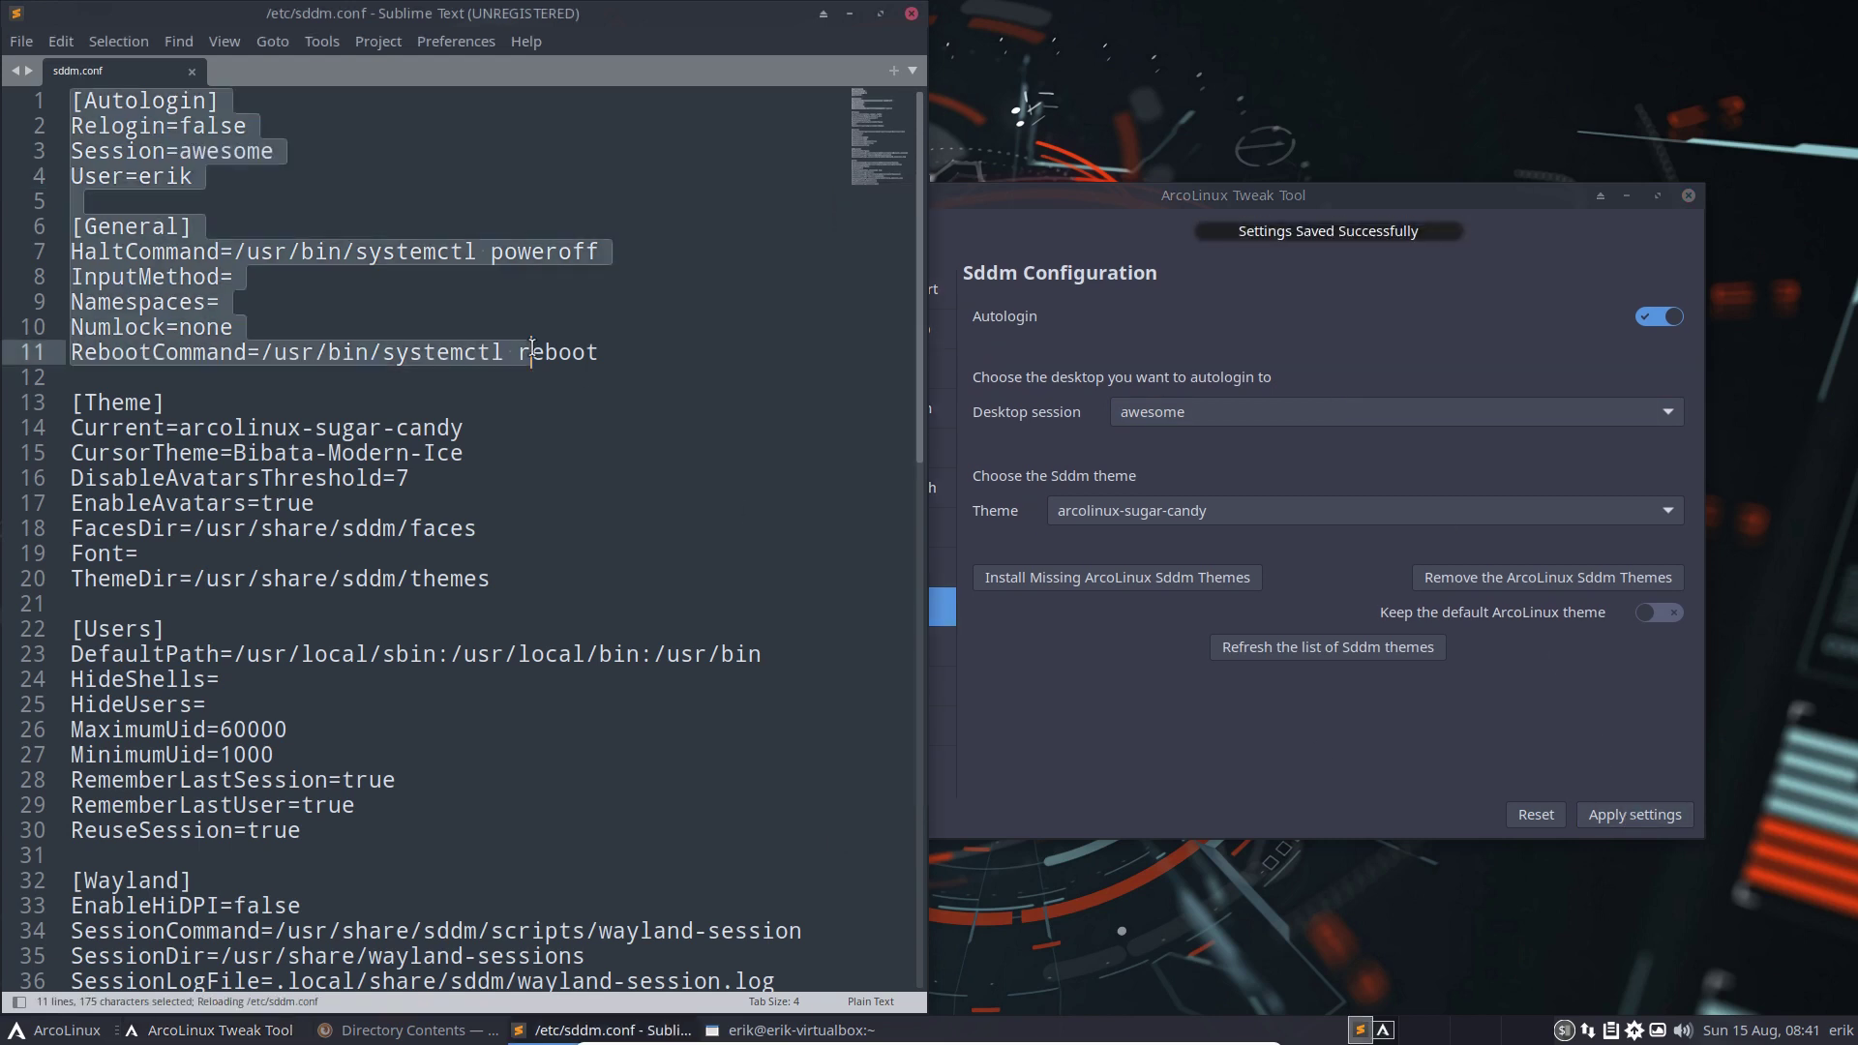
double_click(241, 153)
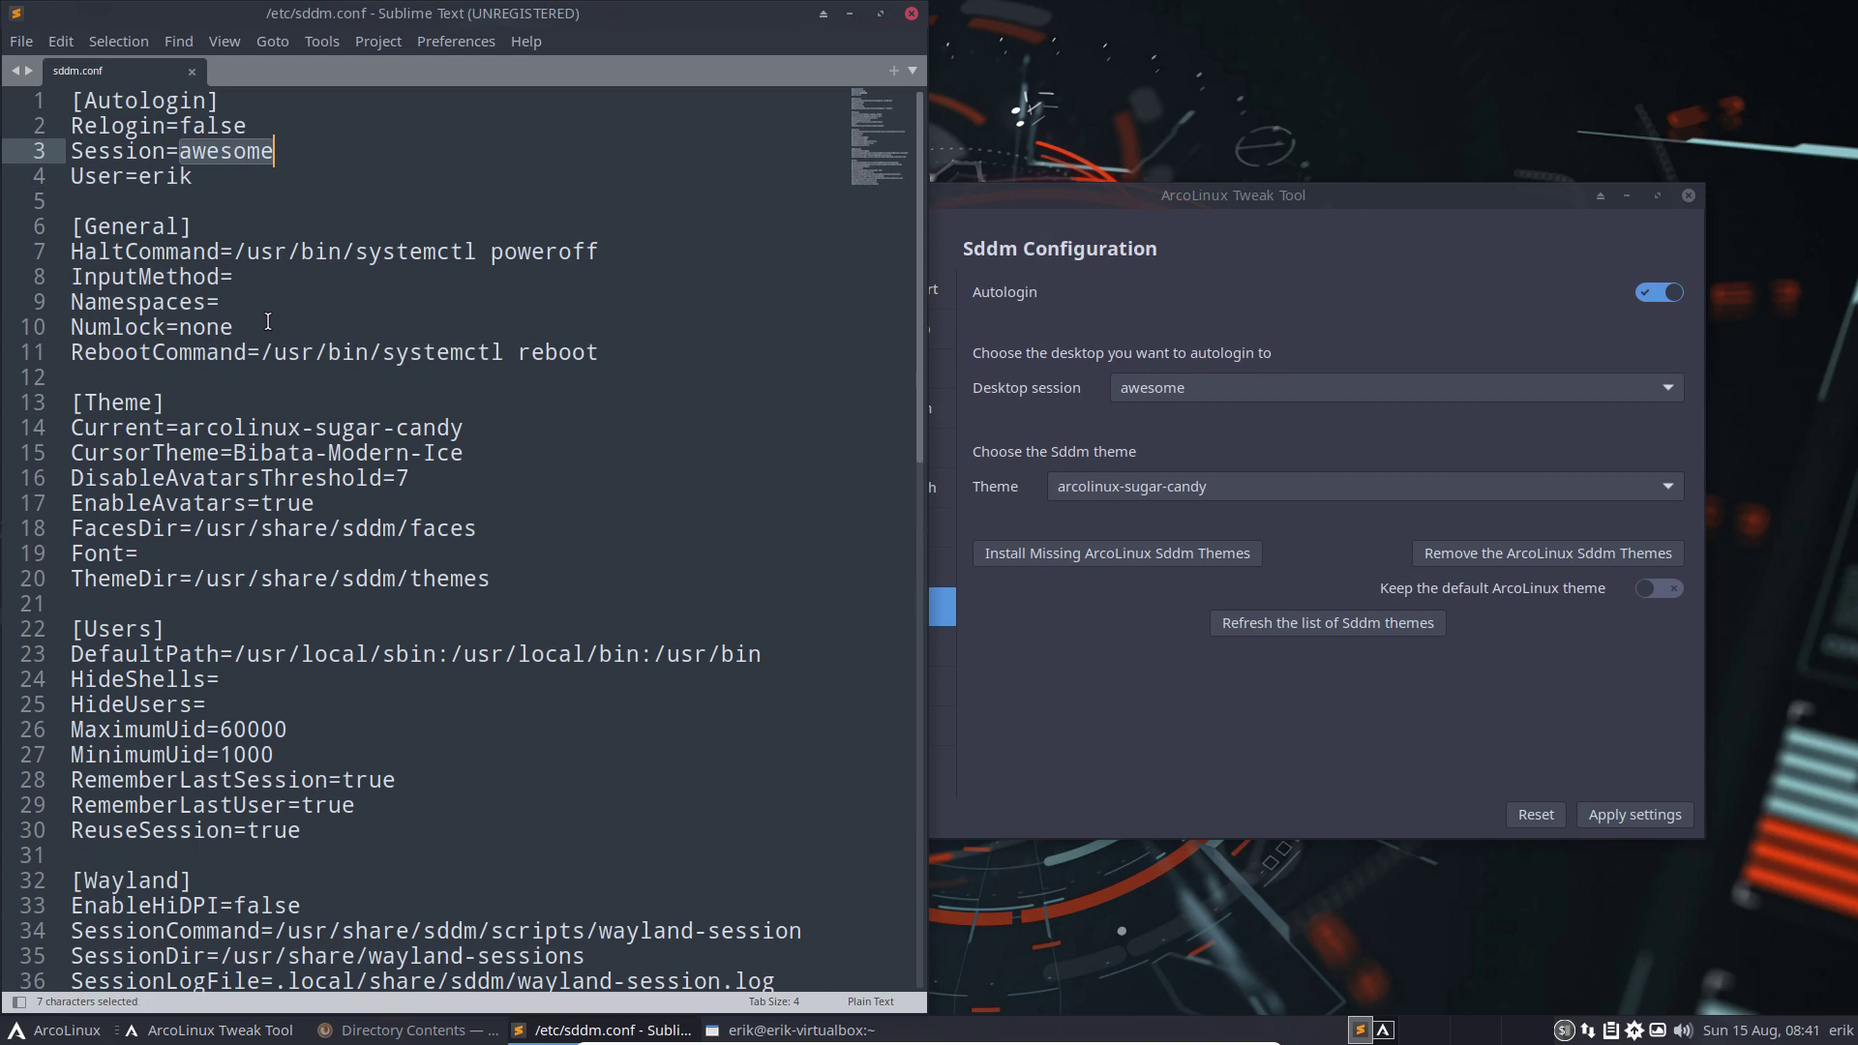
left_click(1212, 306)
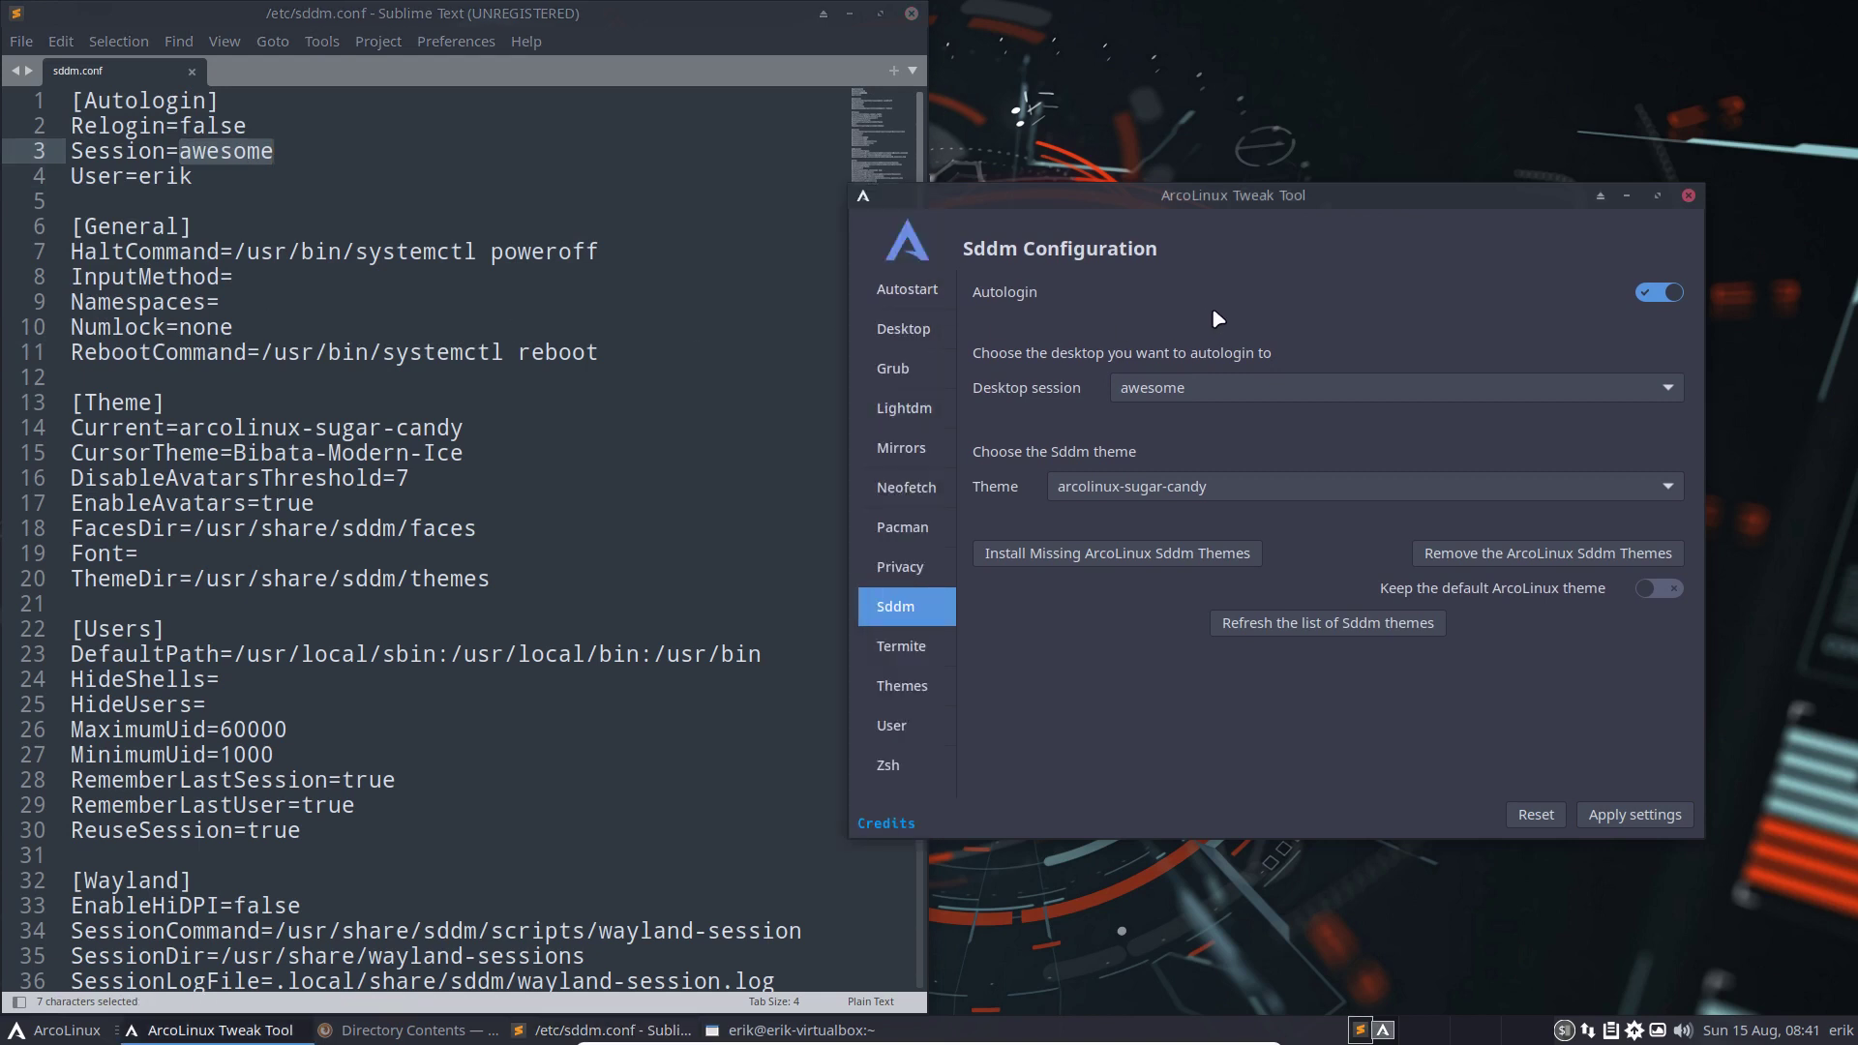
Keep arcolinux-sugar-candy as the Sddm theme, install the missing ArcoLinux Sddm themes, and restart the tool
left_click(1245, 379)
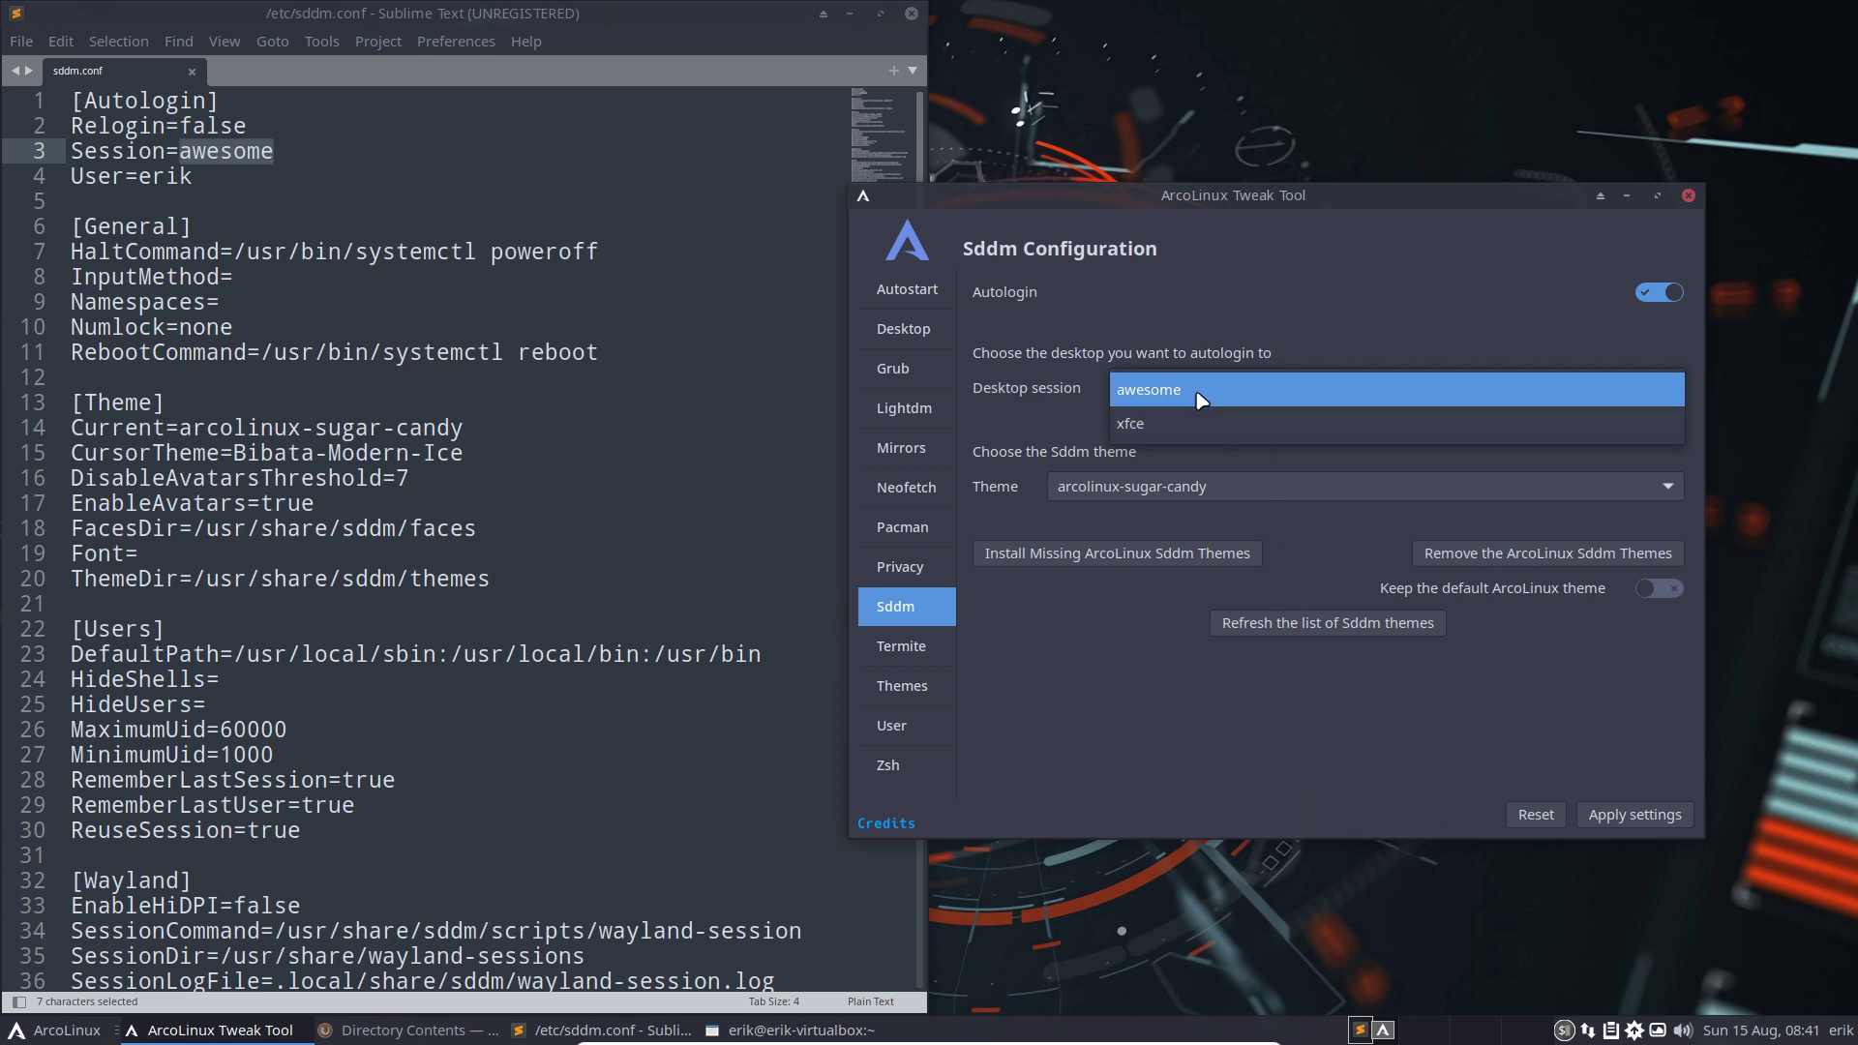
left_click(1188, 492)
left_click(1189, 491)
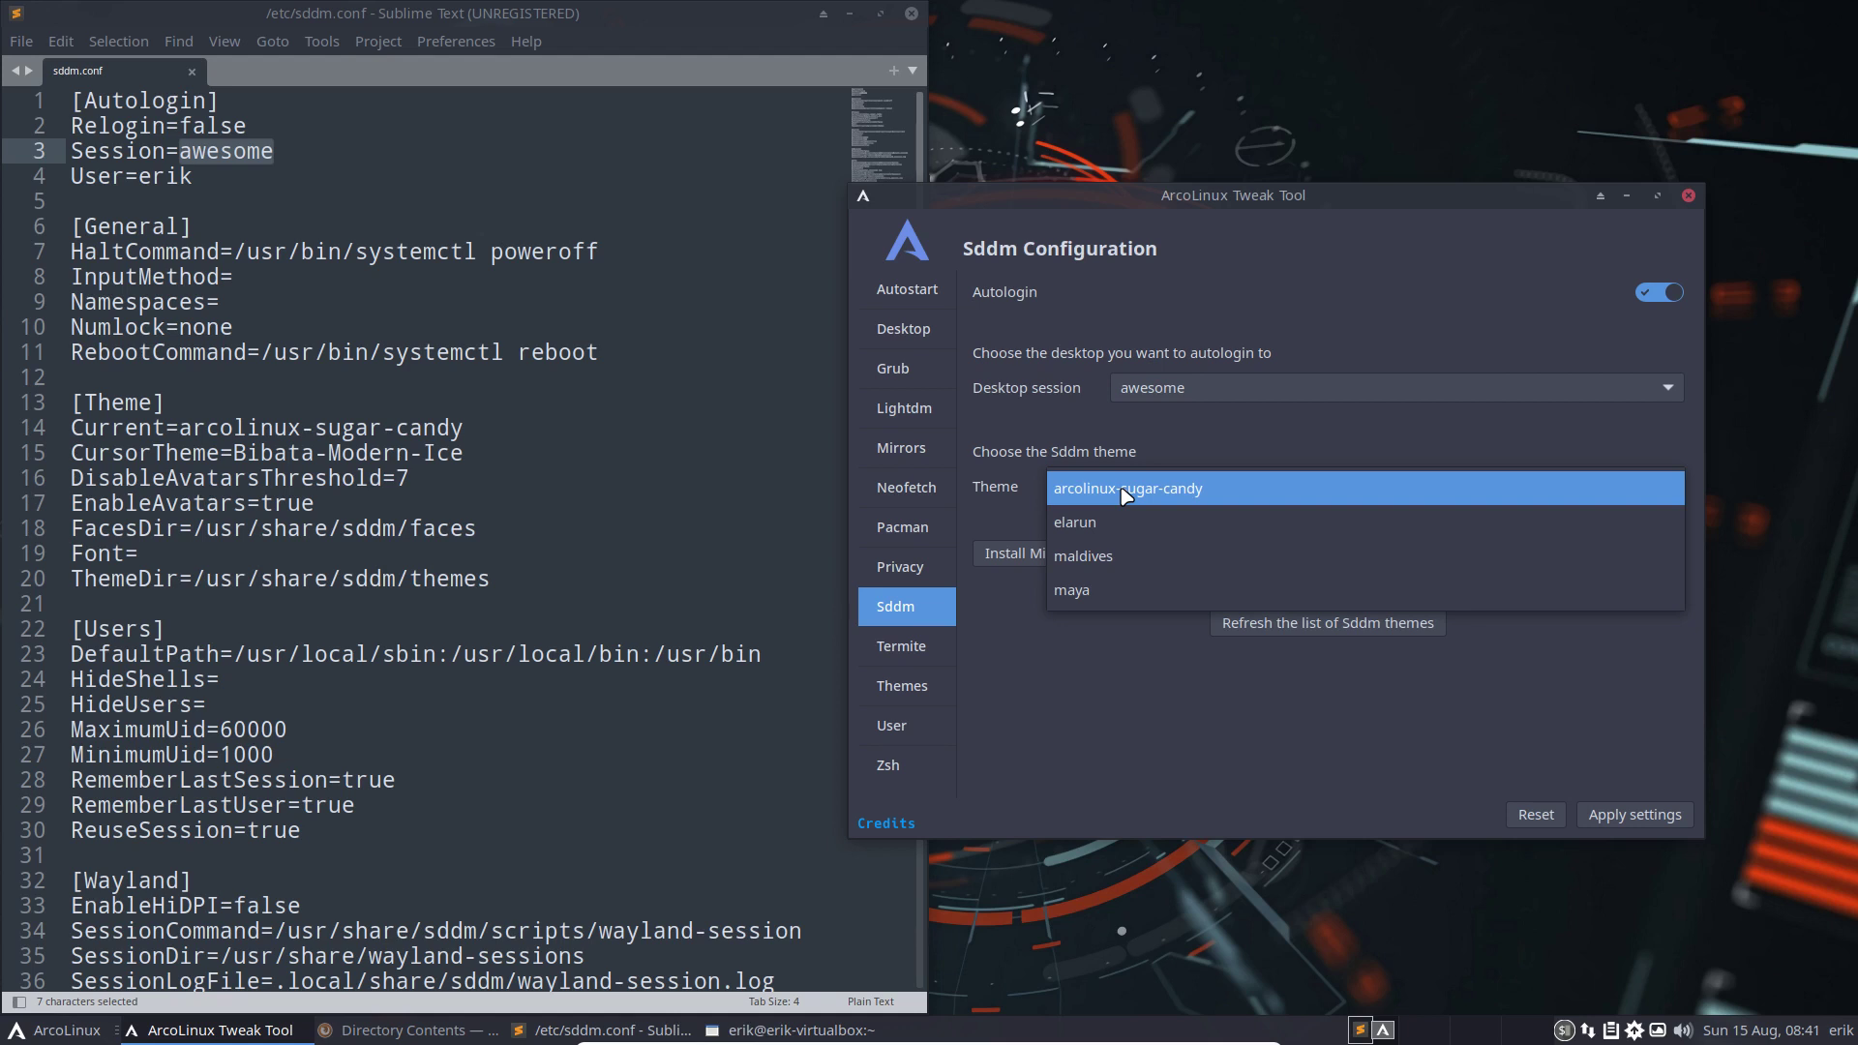
left_click(1022, 631)
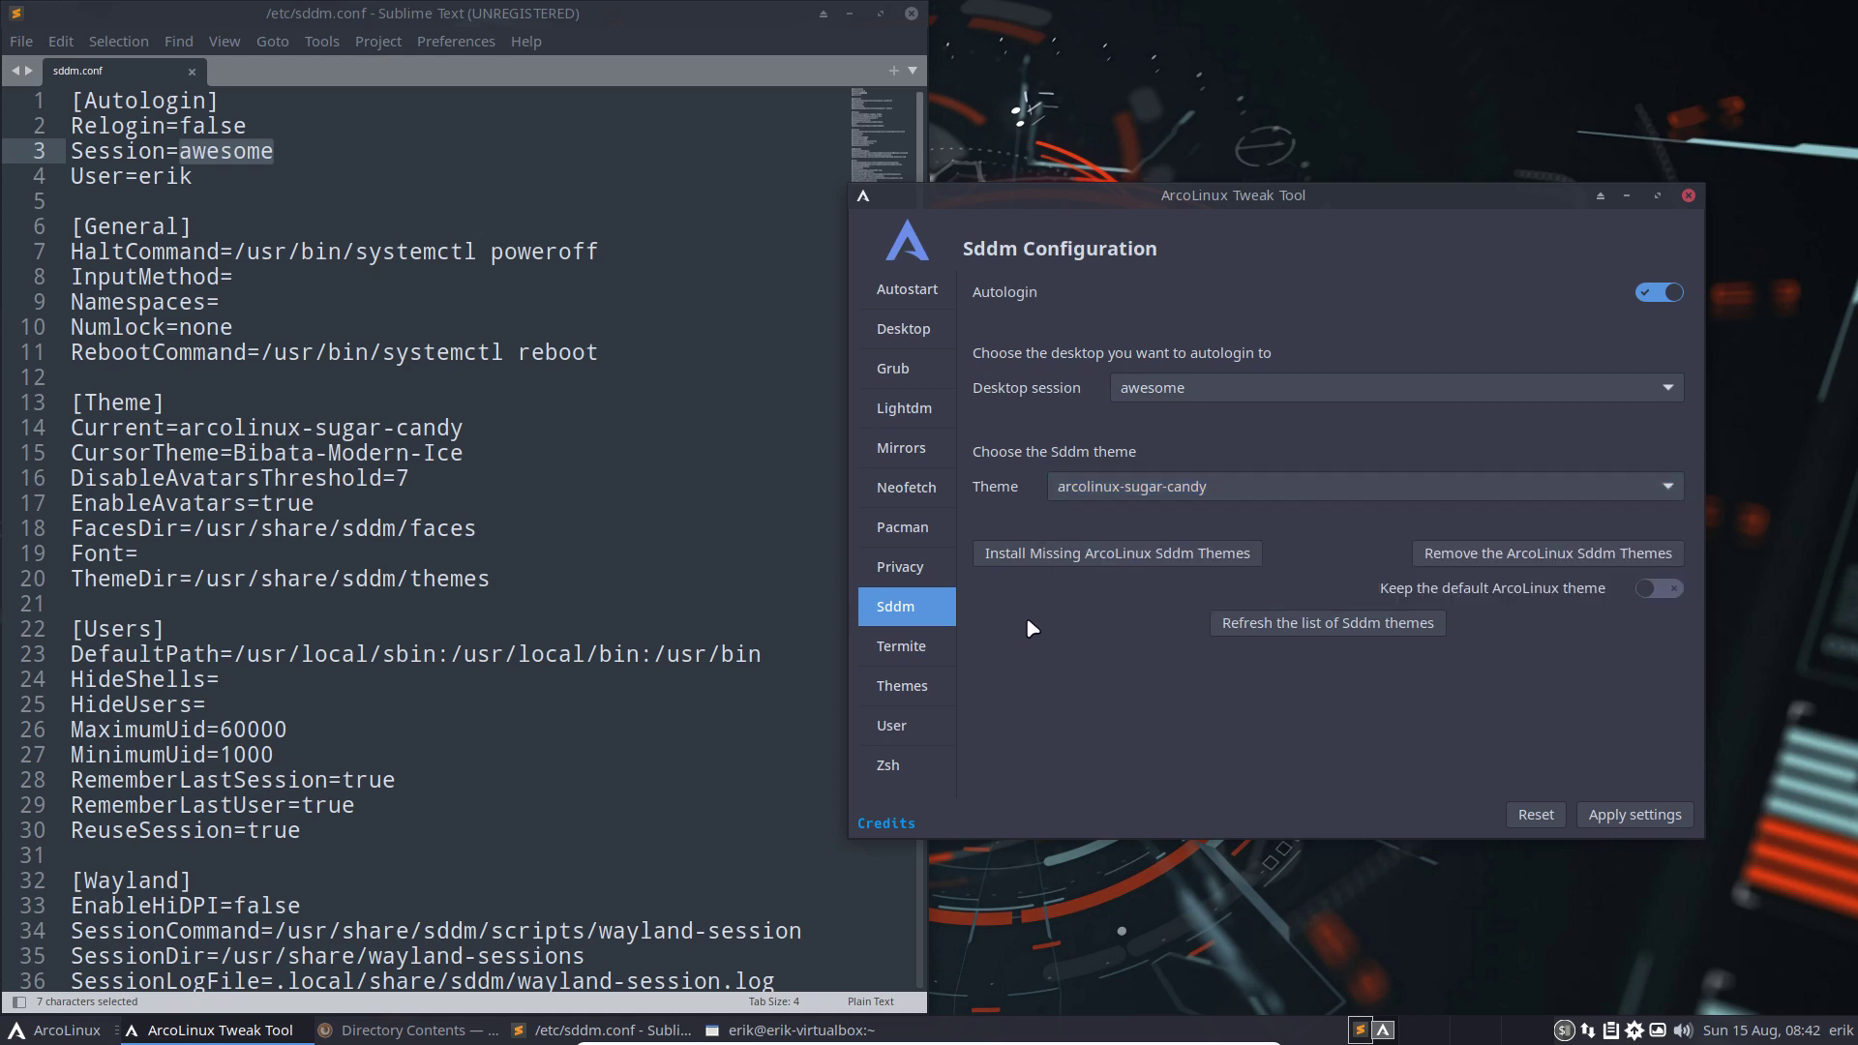
left_click(1103, 557)
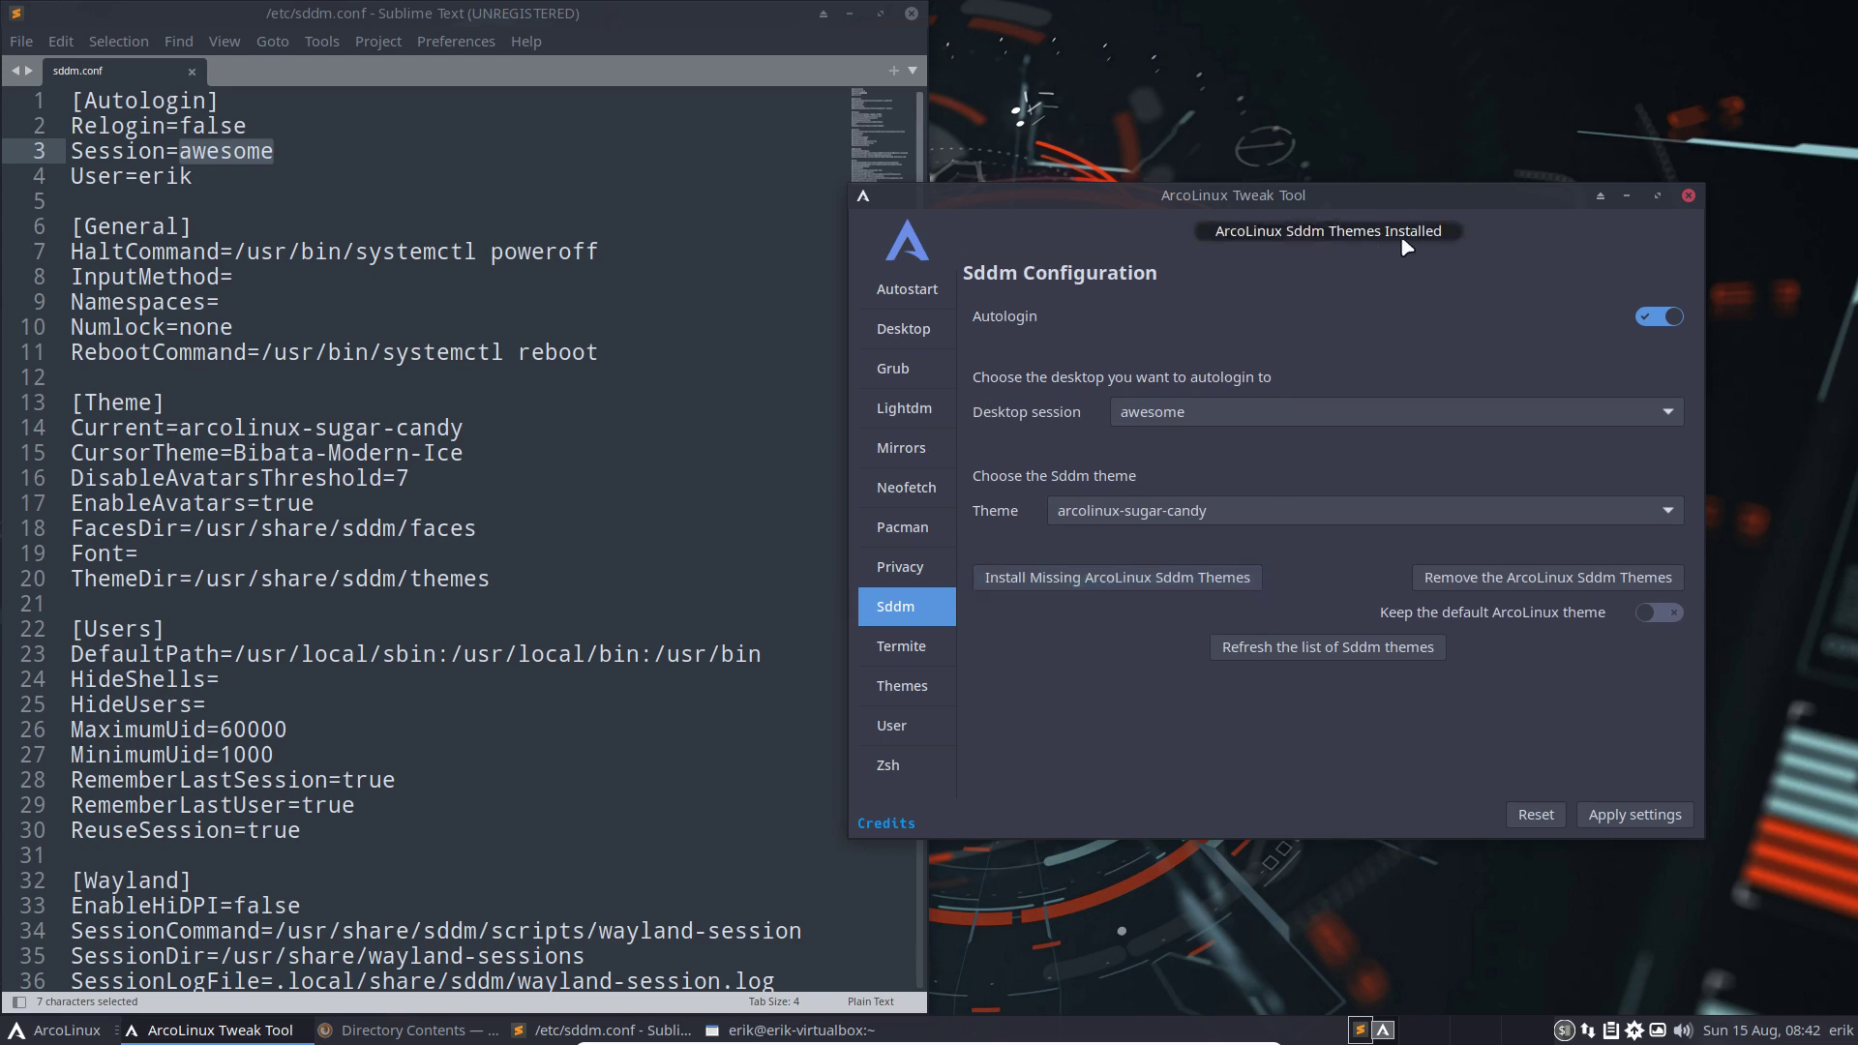
left_click(1349, 625)
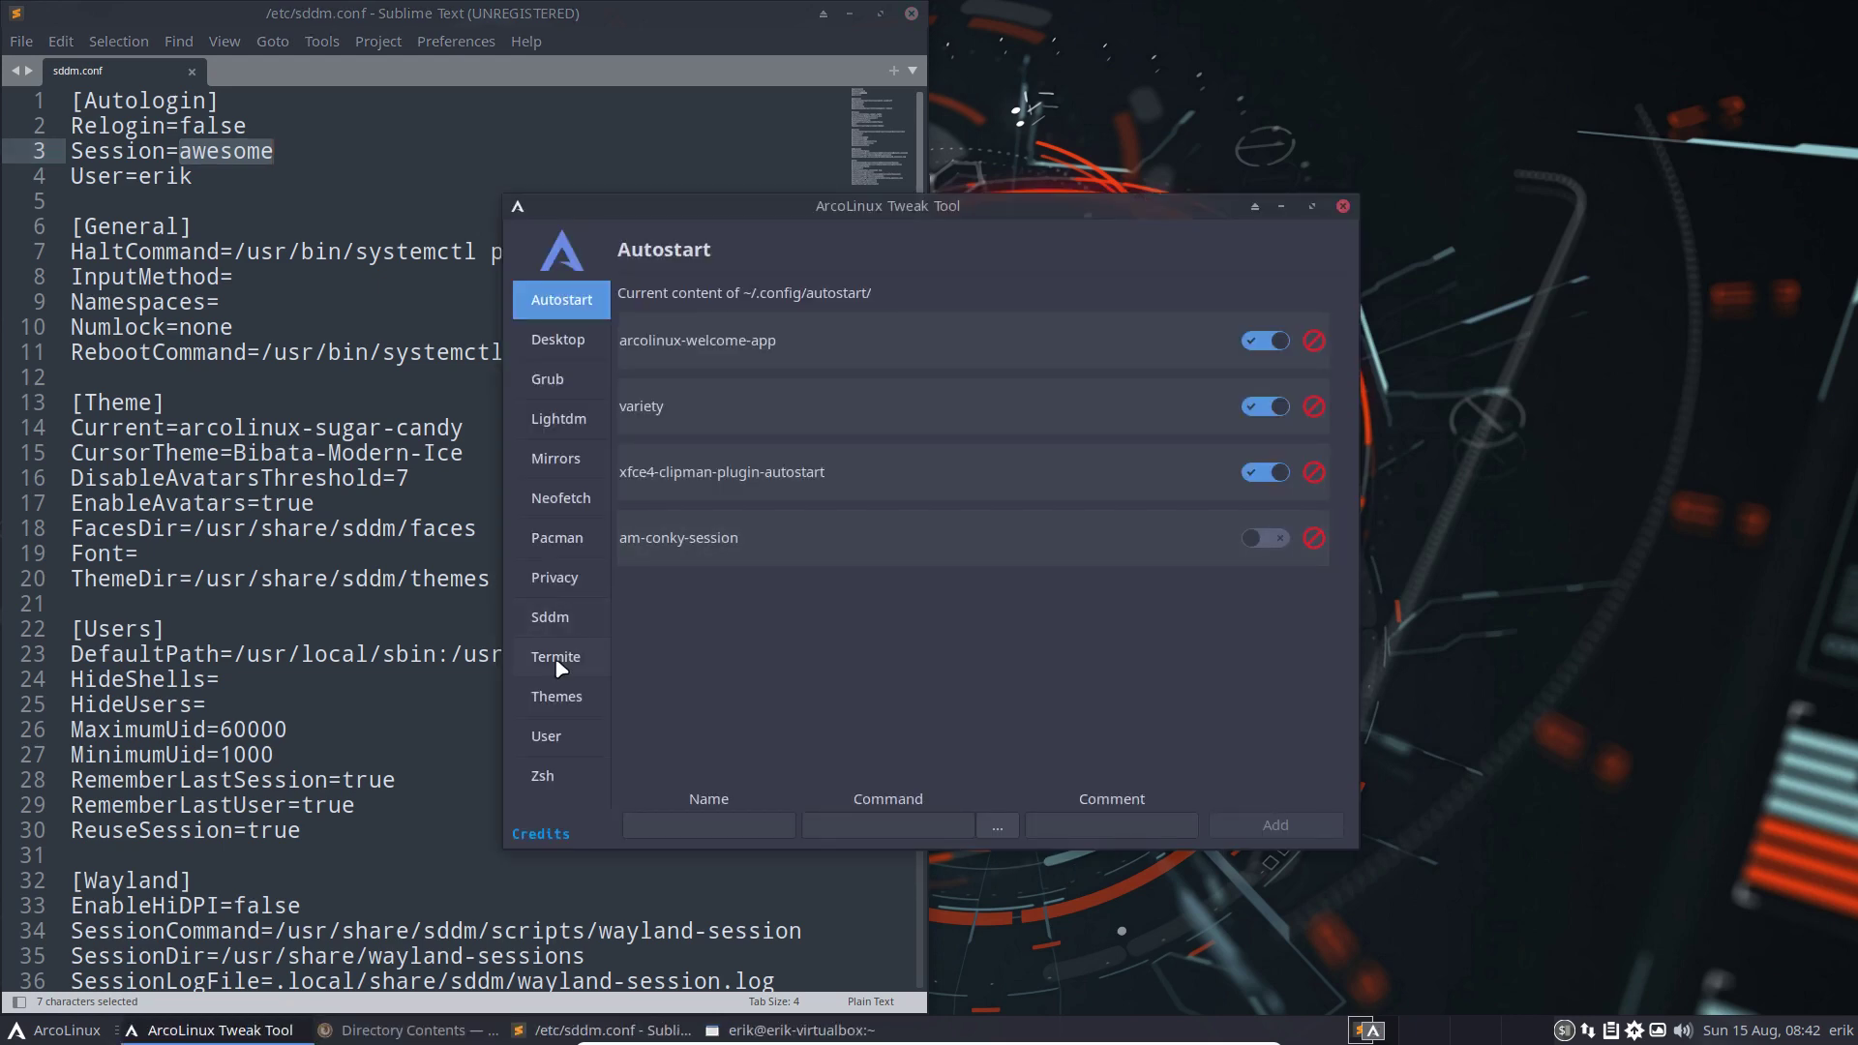
Apply the arcolinux-materia Sddm theme and check the reloaded sddm.conf
left_click(556, 624)
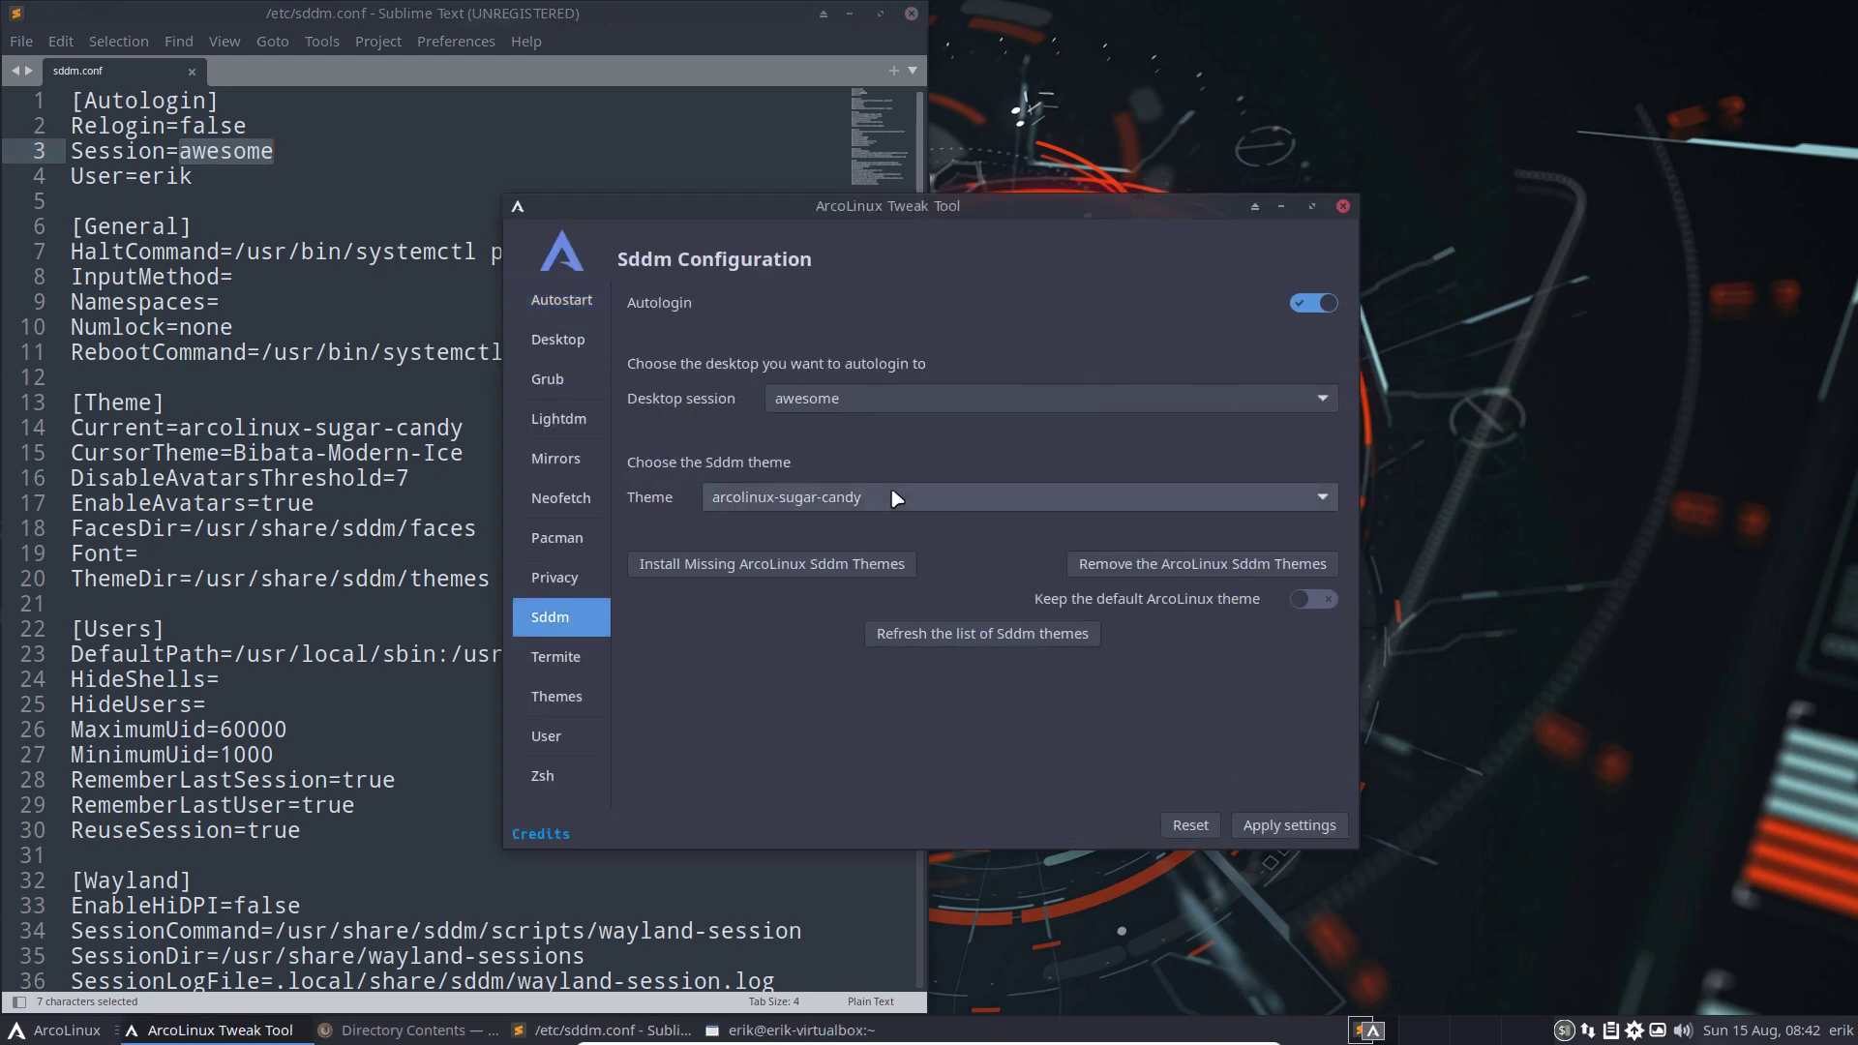
left_click(896, 497)
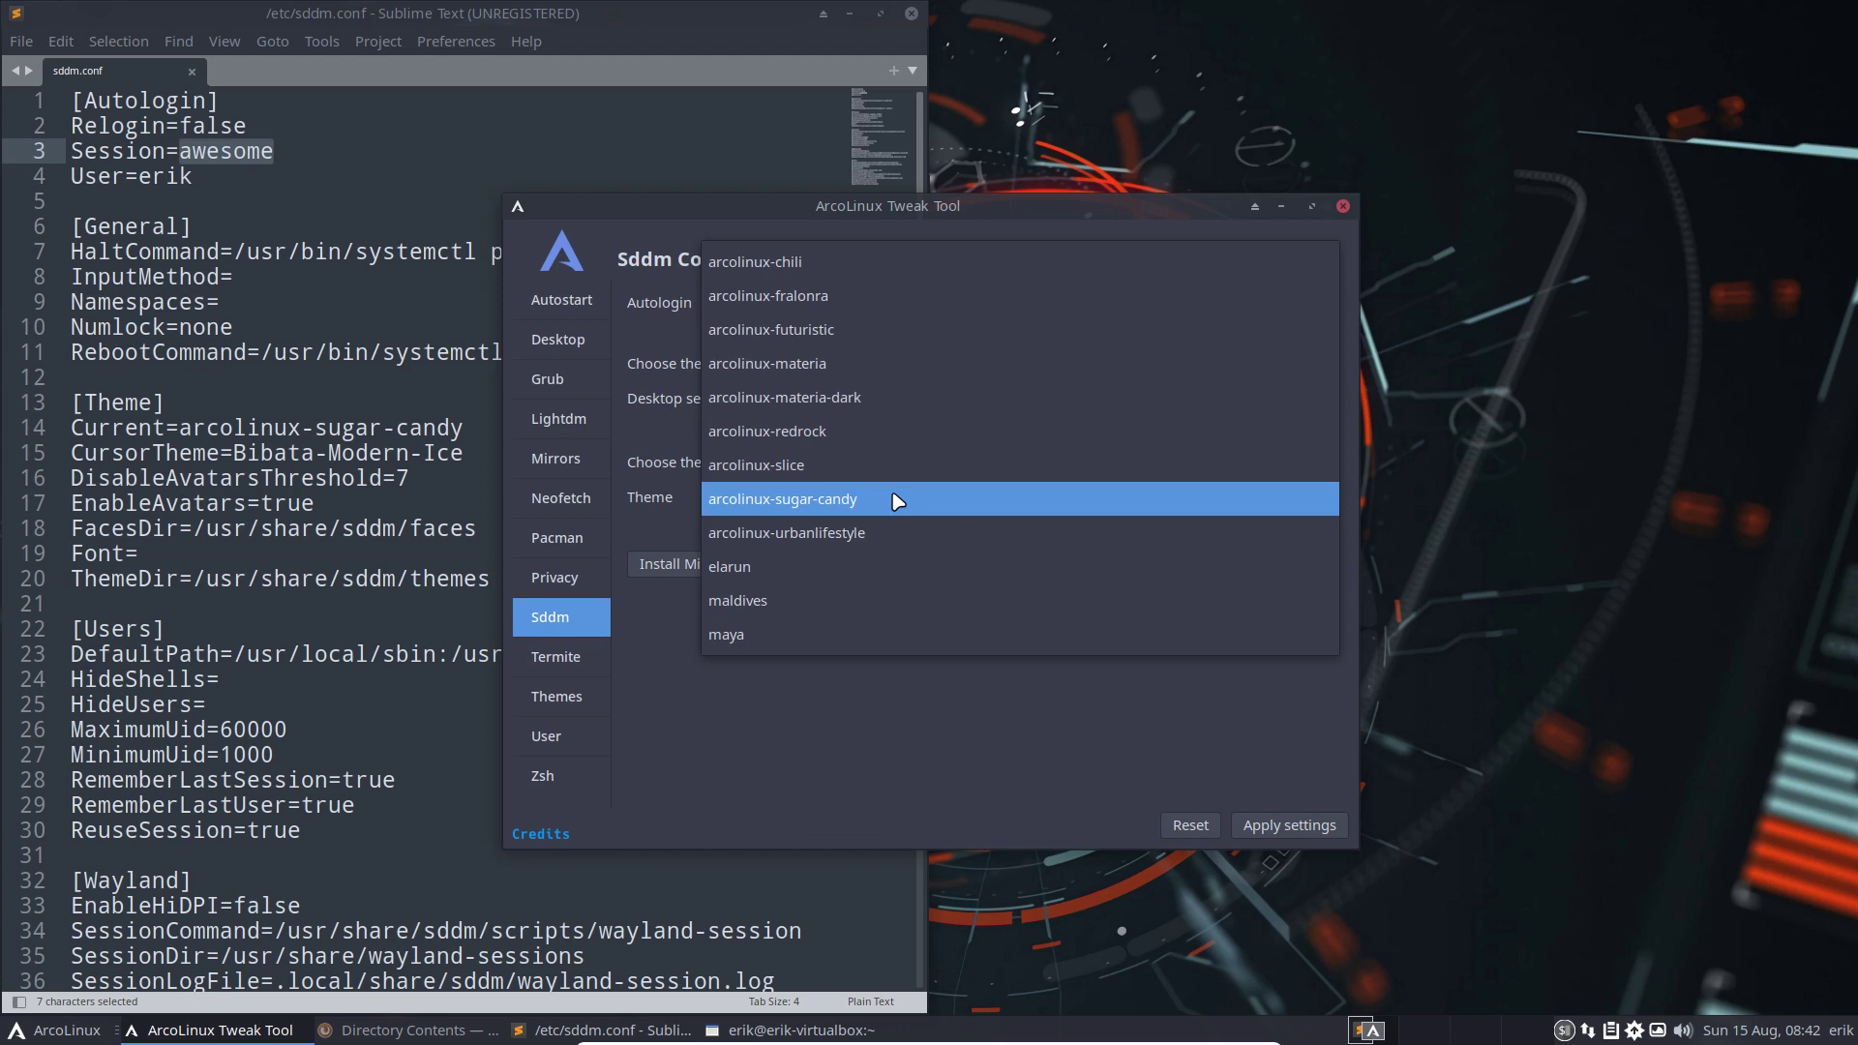
left_click(866, 365)
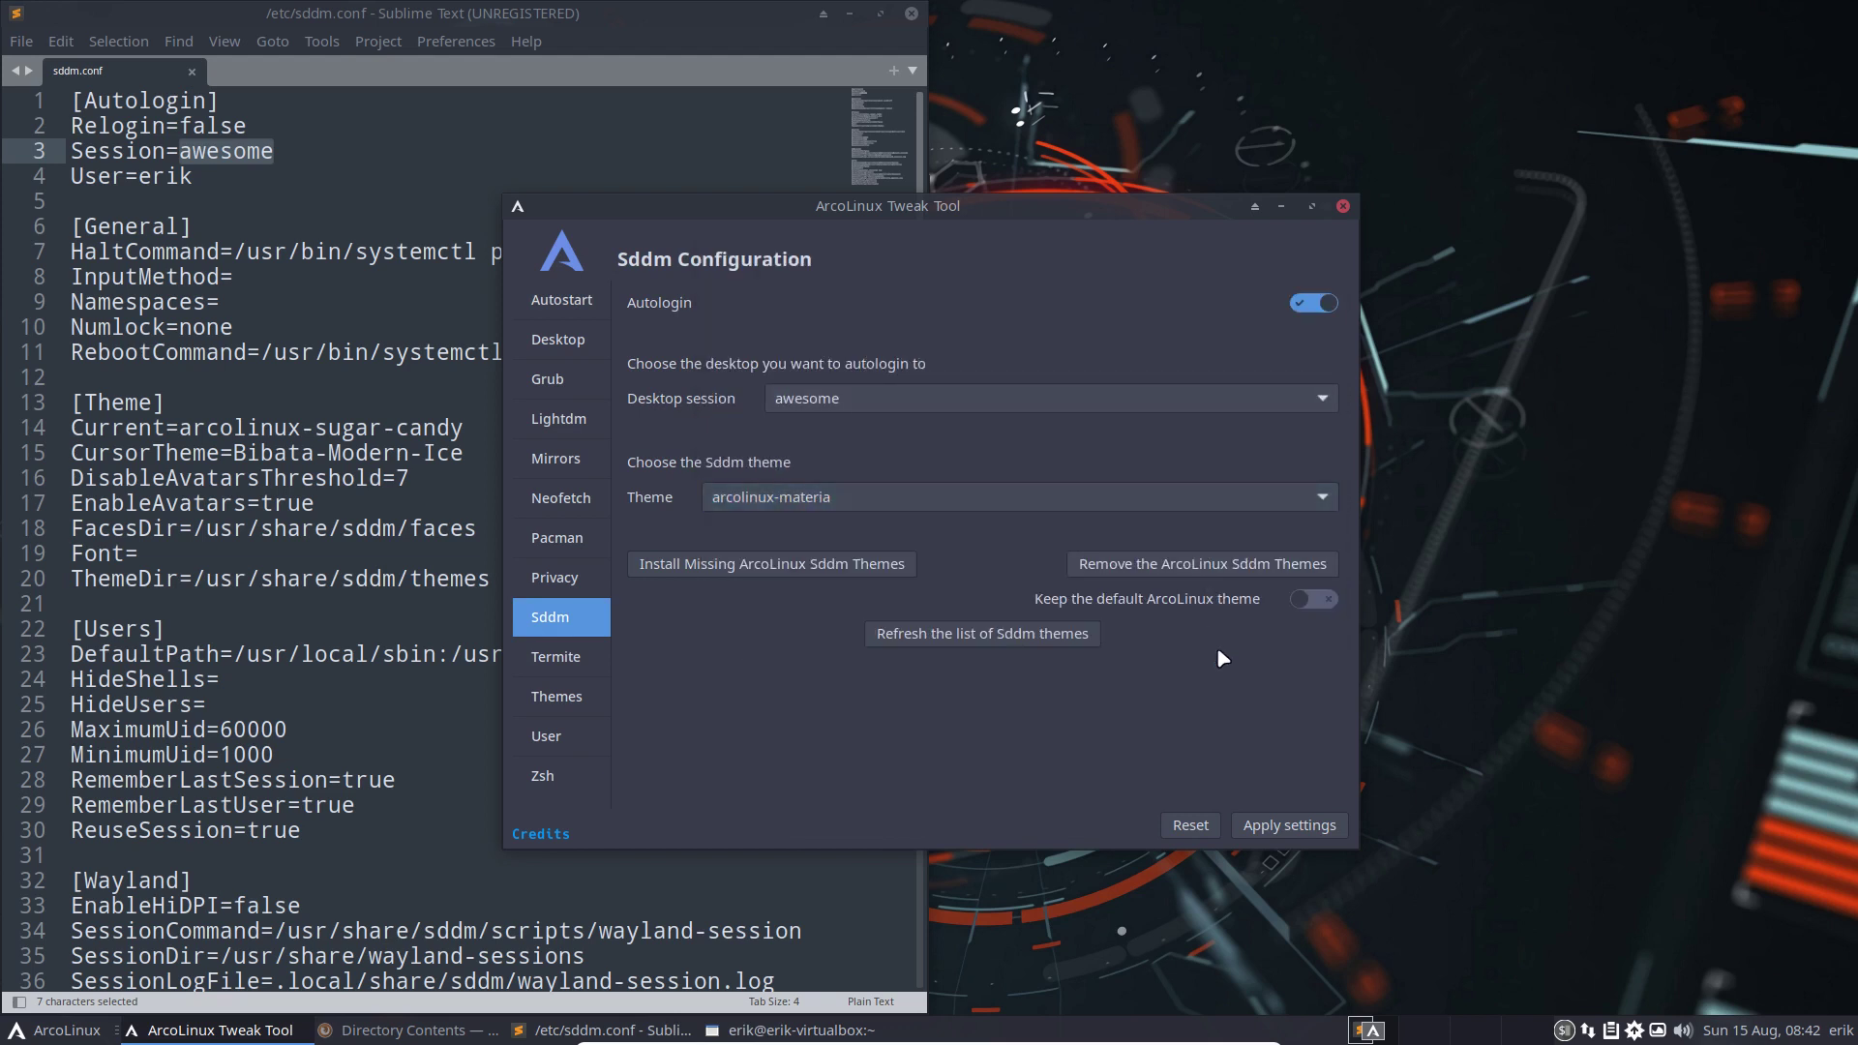
left_click(1289, 824)
left_click_drag(1009, 209, 1506, 200)
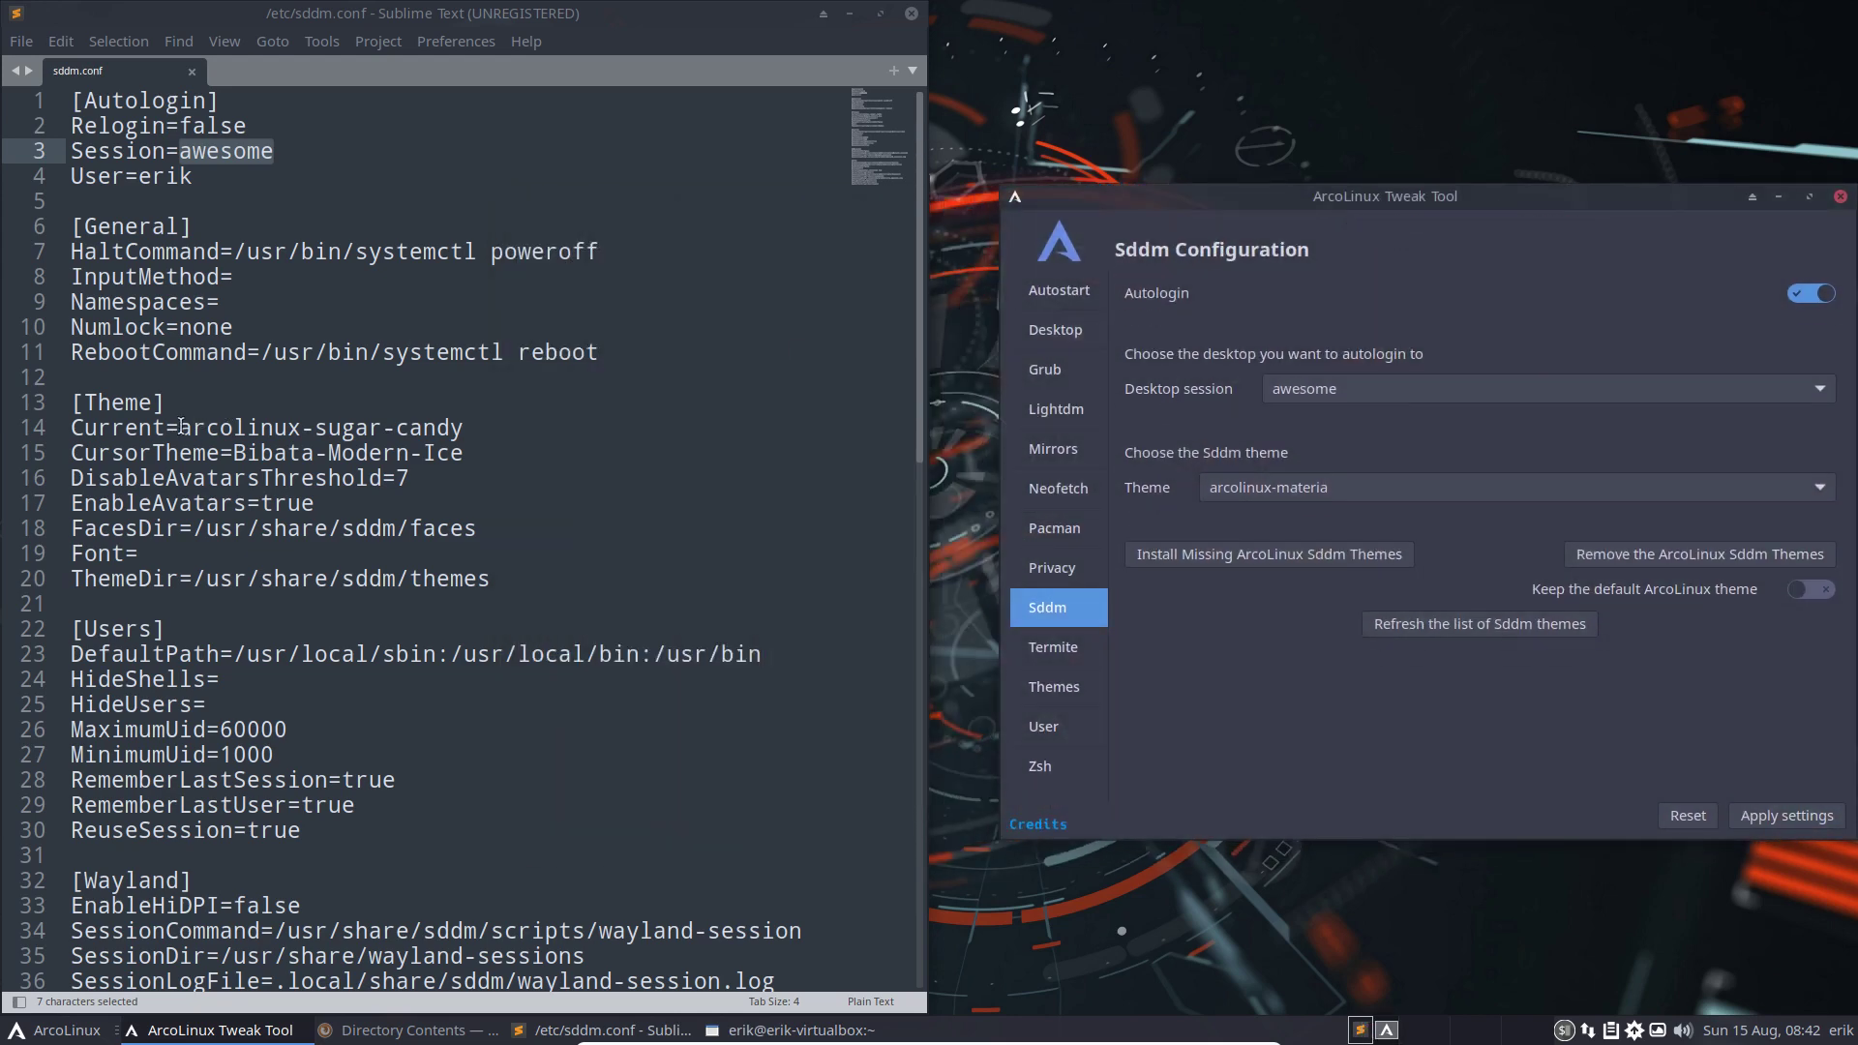
left_click(450, 437)
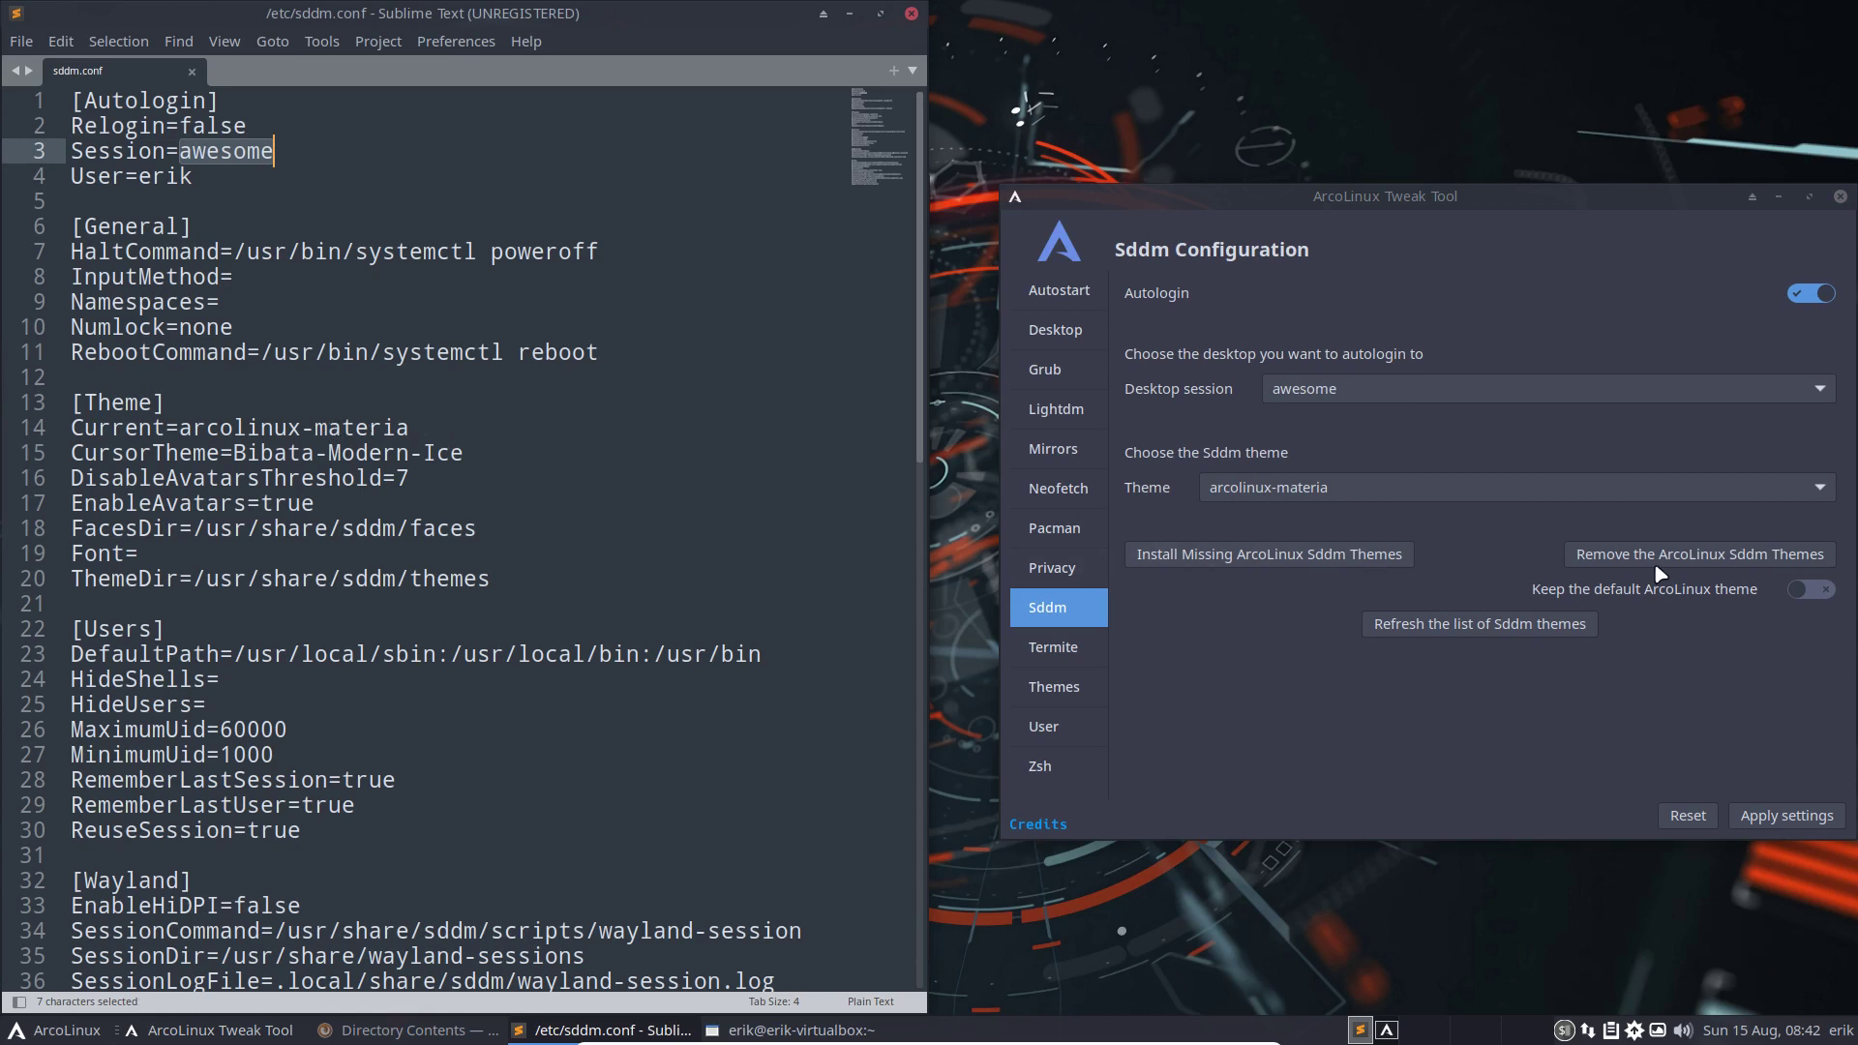
Keeping arcolinux-materia, remove the extra ArcoLinux Sddm themes and restart the tool
left_click(1468, 486)
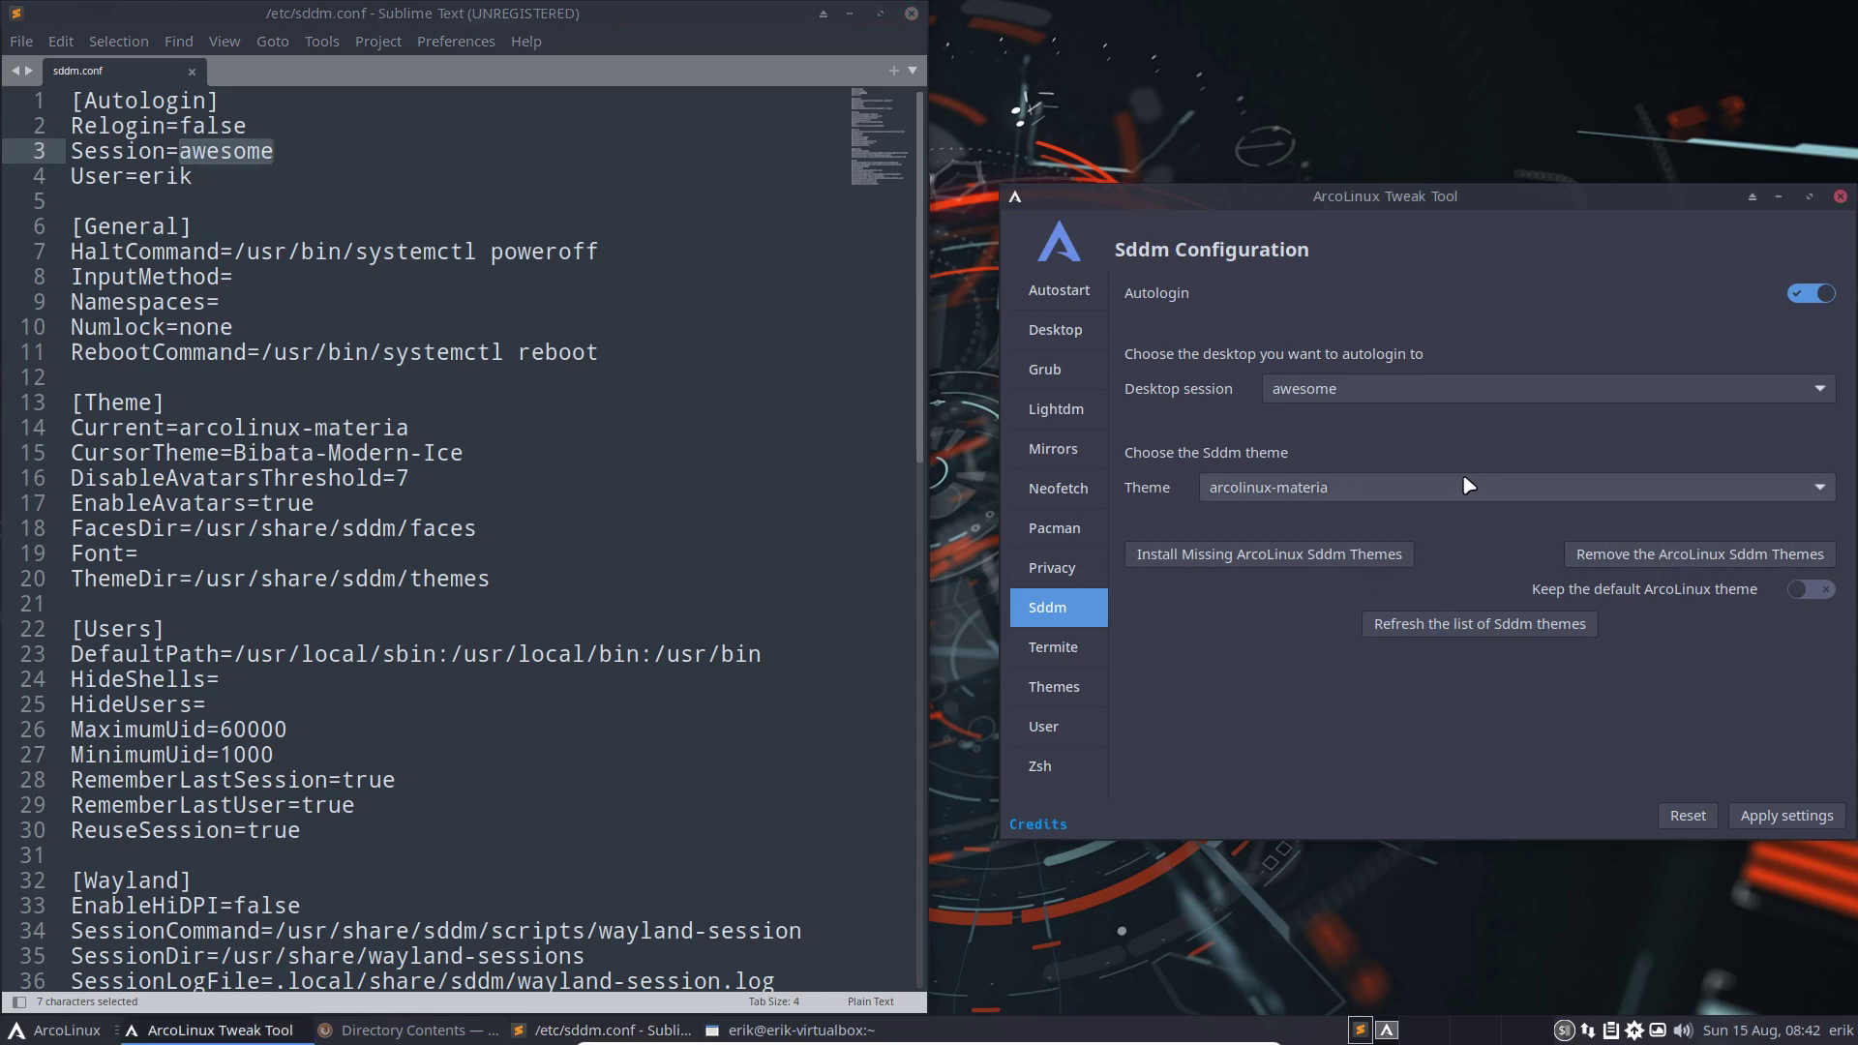
left_click(1156, 689)
left_click(1471, 487)
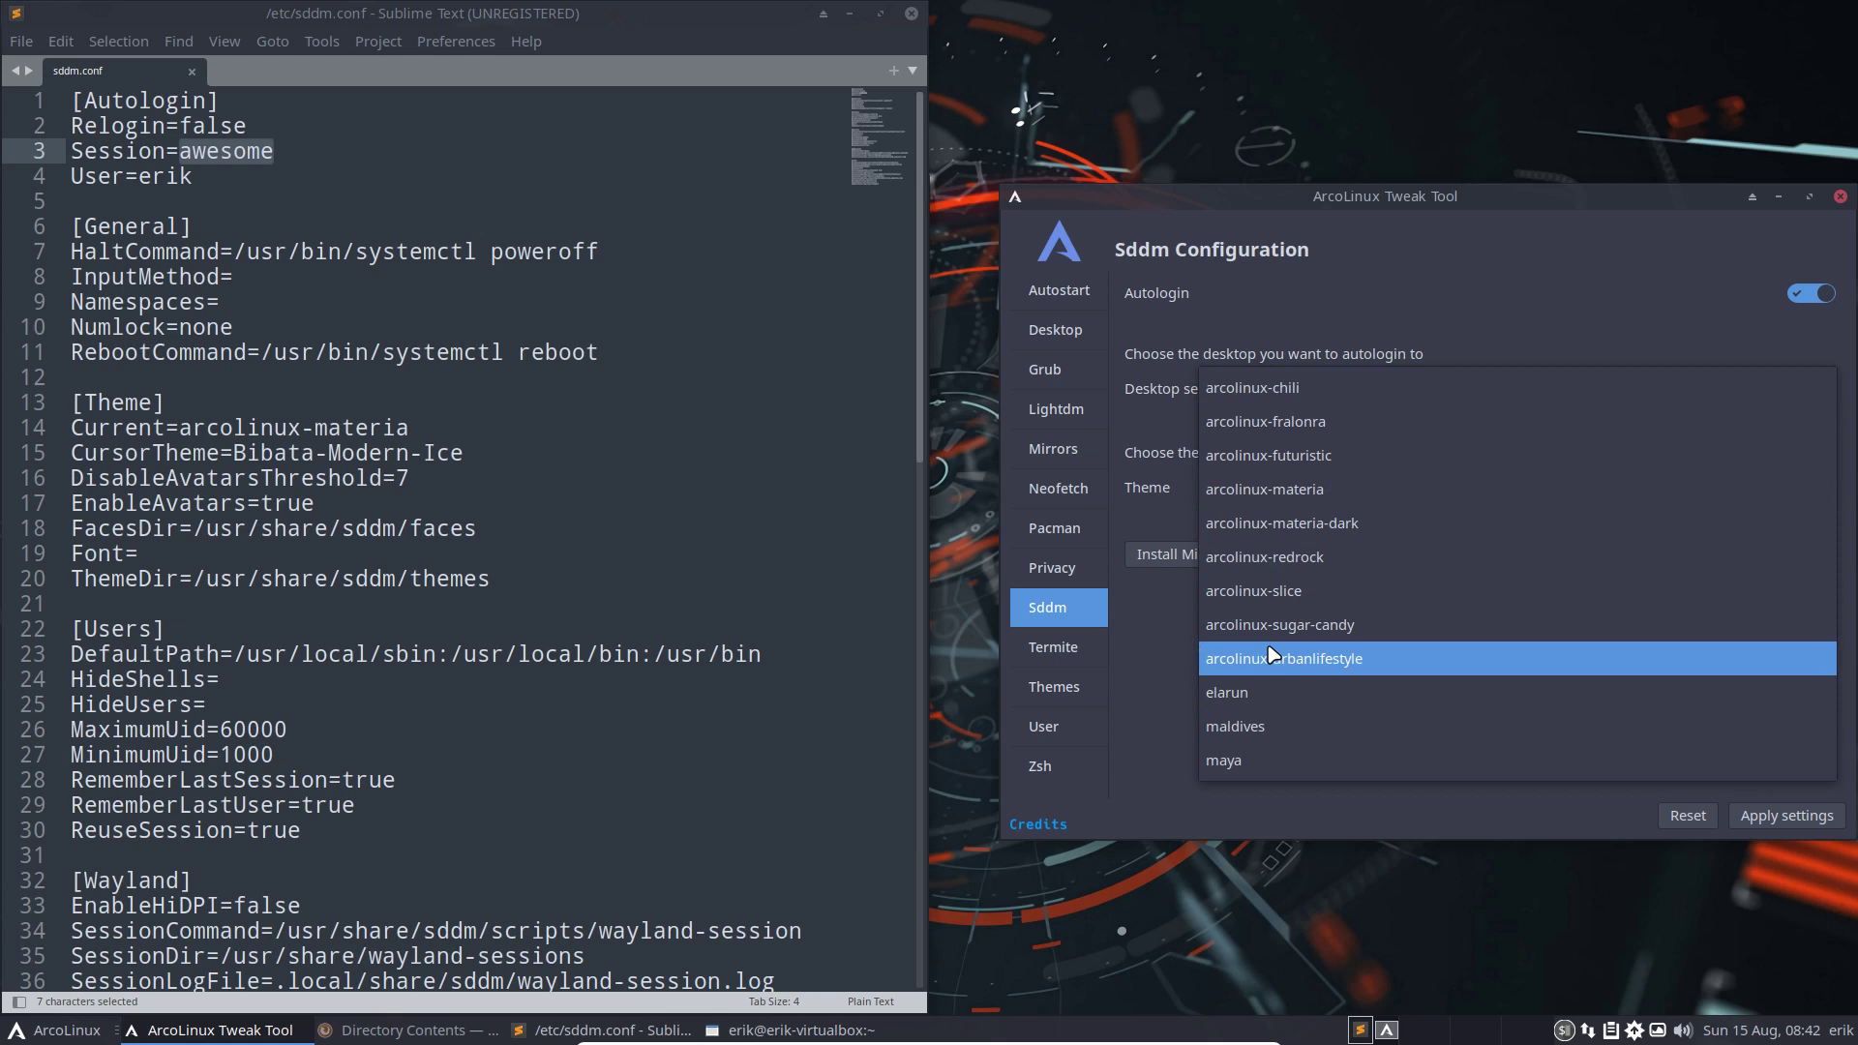
left_click(1390, 833)
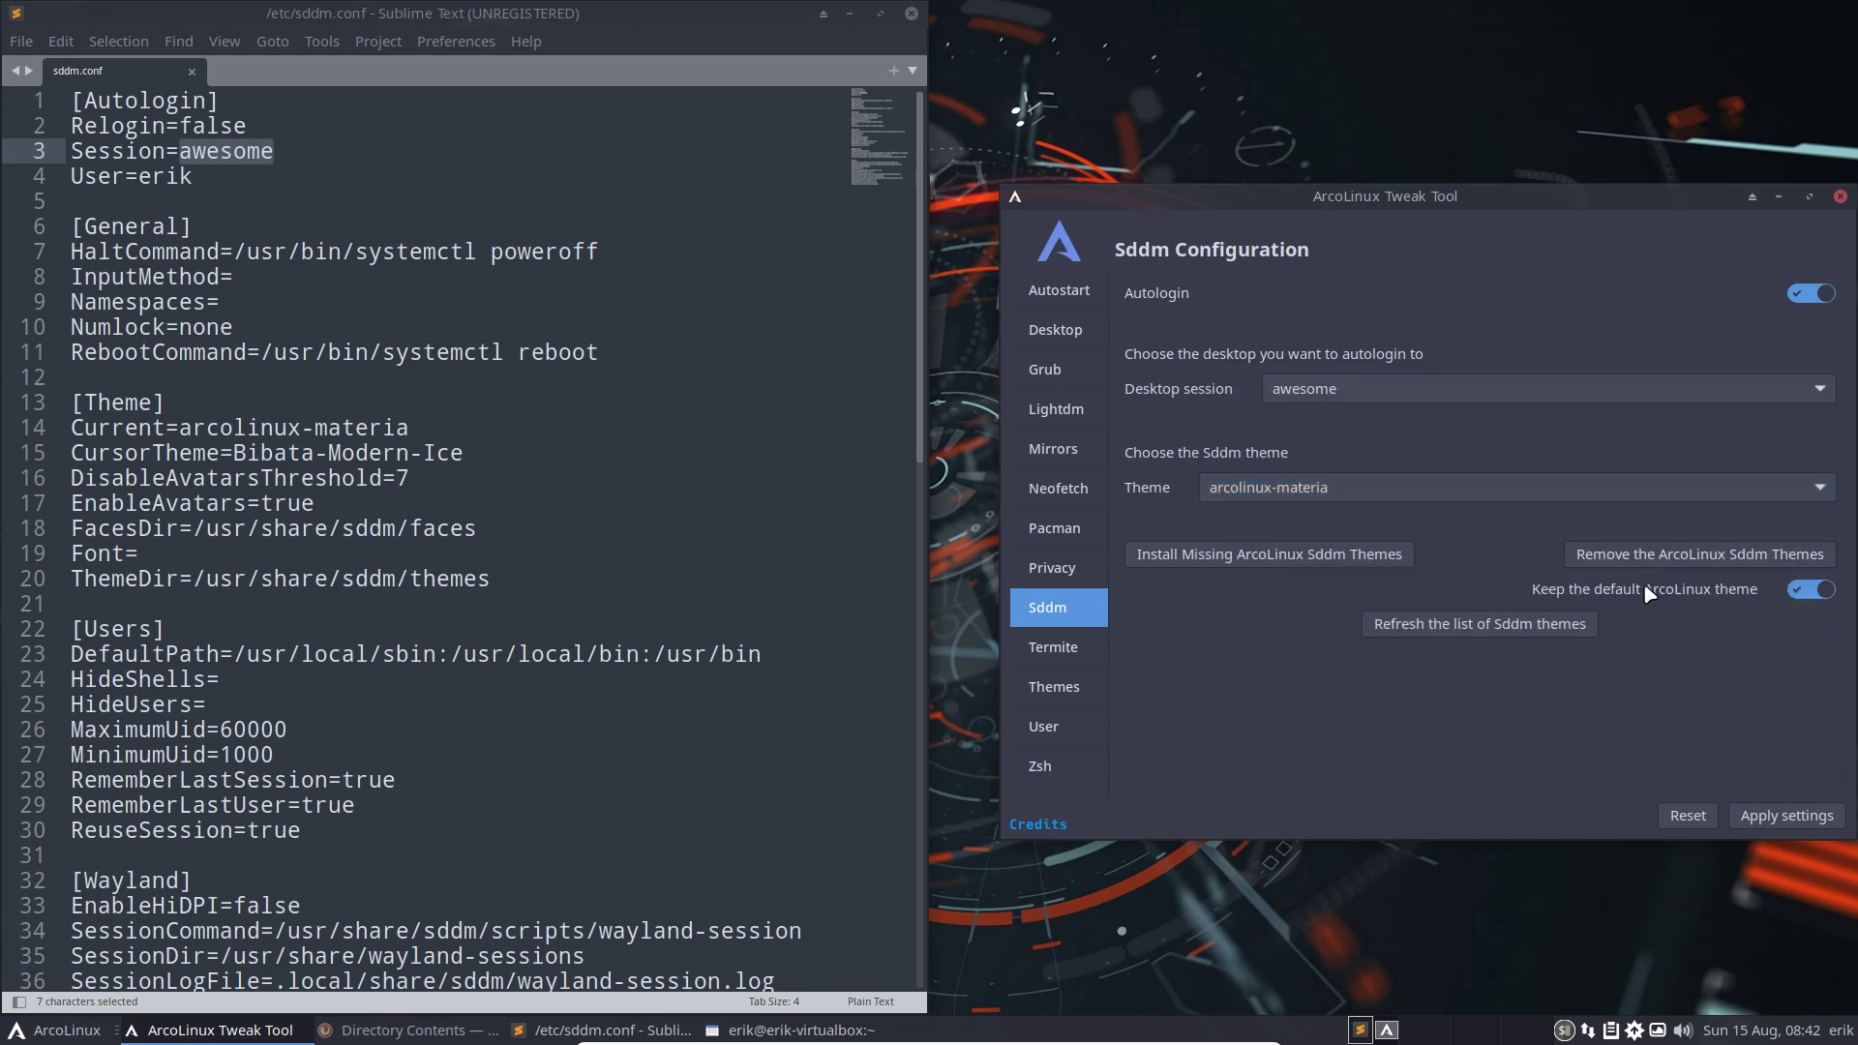
left_click(1736, 559)
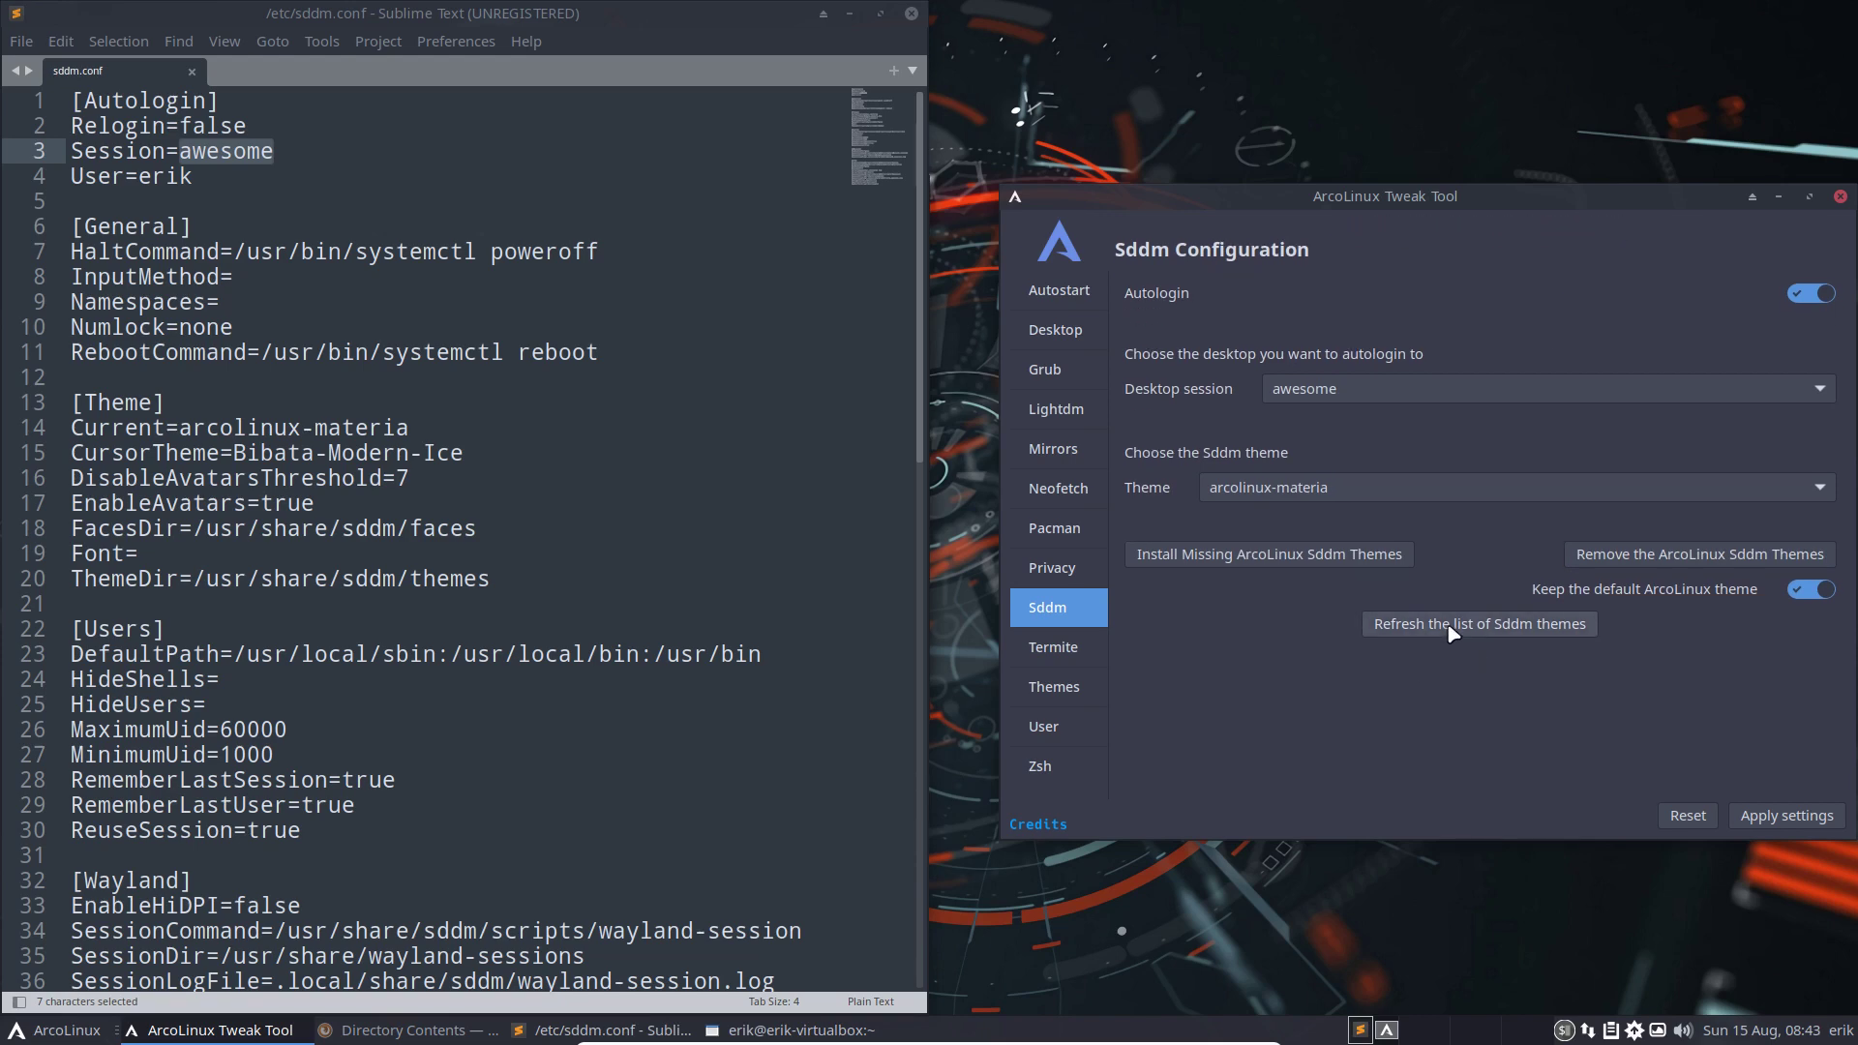
left_click(1453, 627)
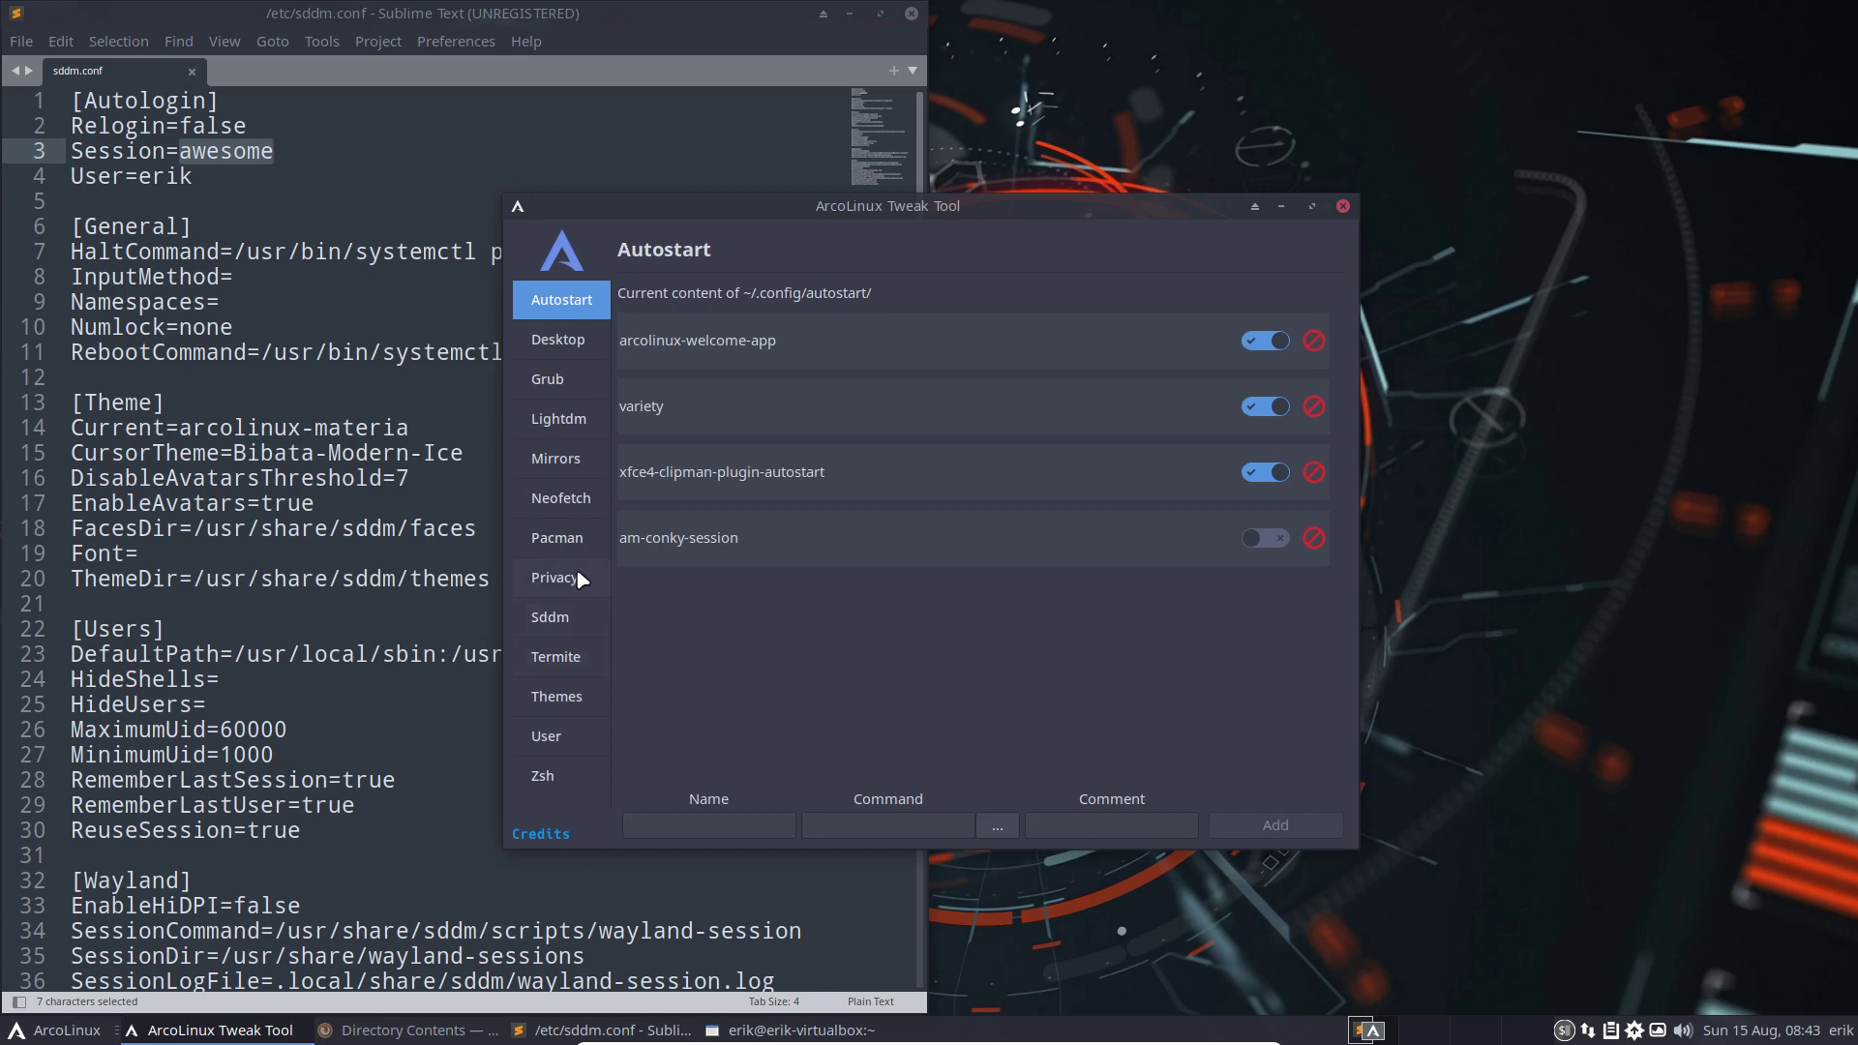
Set the Sddm theme to arcolinux-sugar-candy and the autologin session to xfce, then apply
left_click(566, 627)
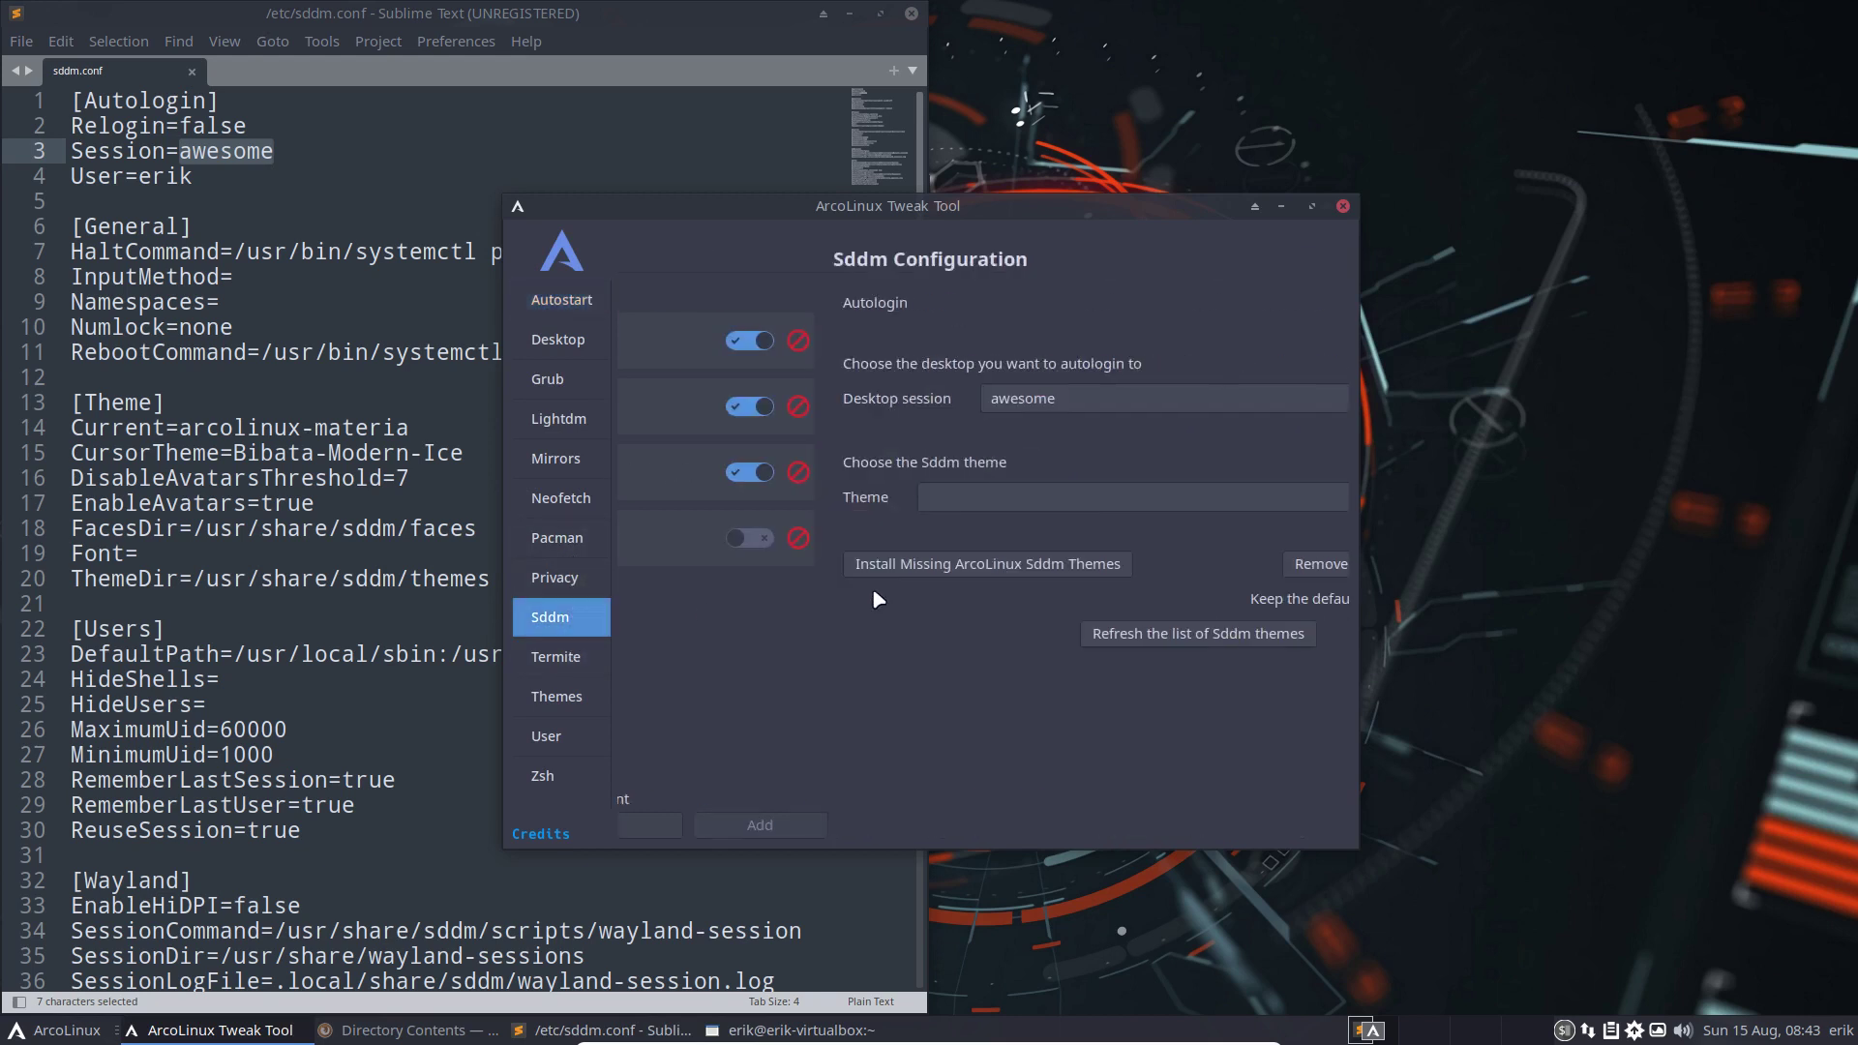
left_click(989, 505)
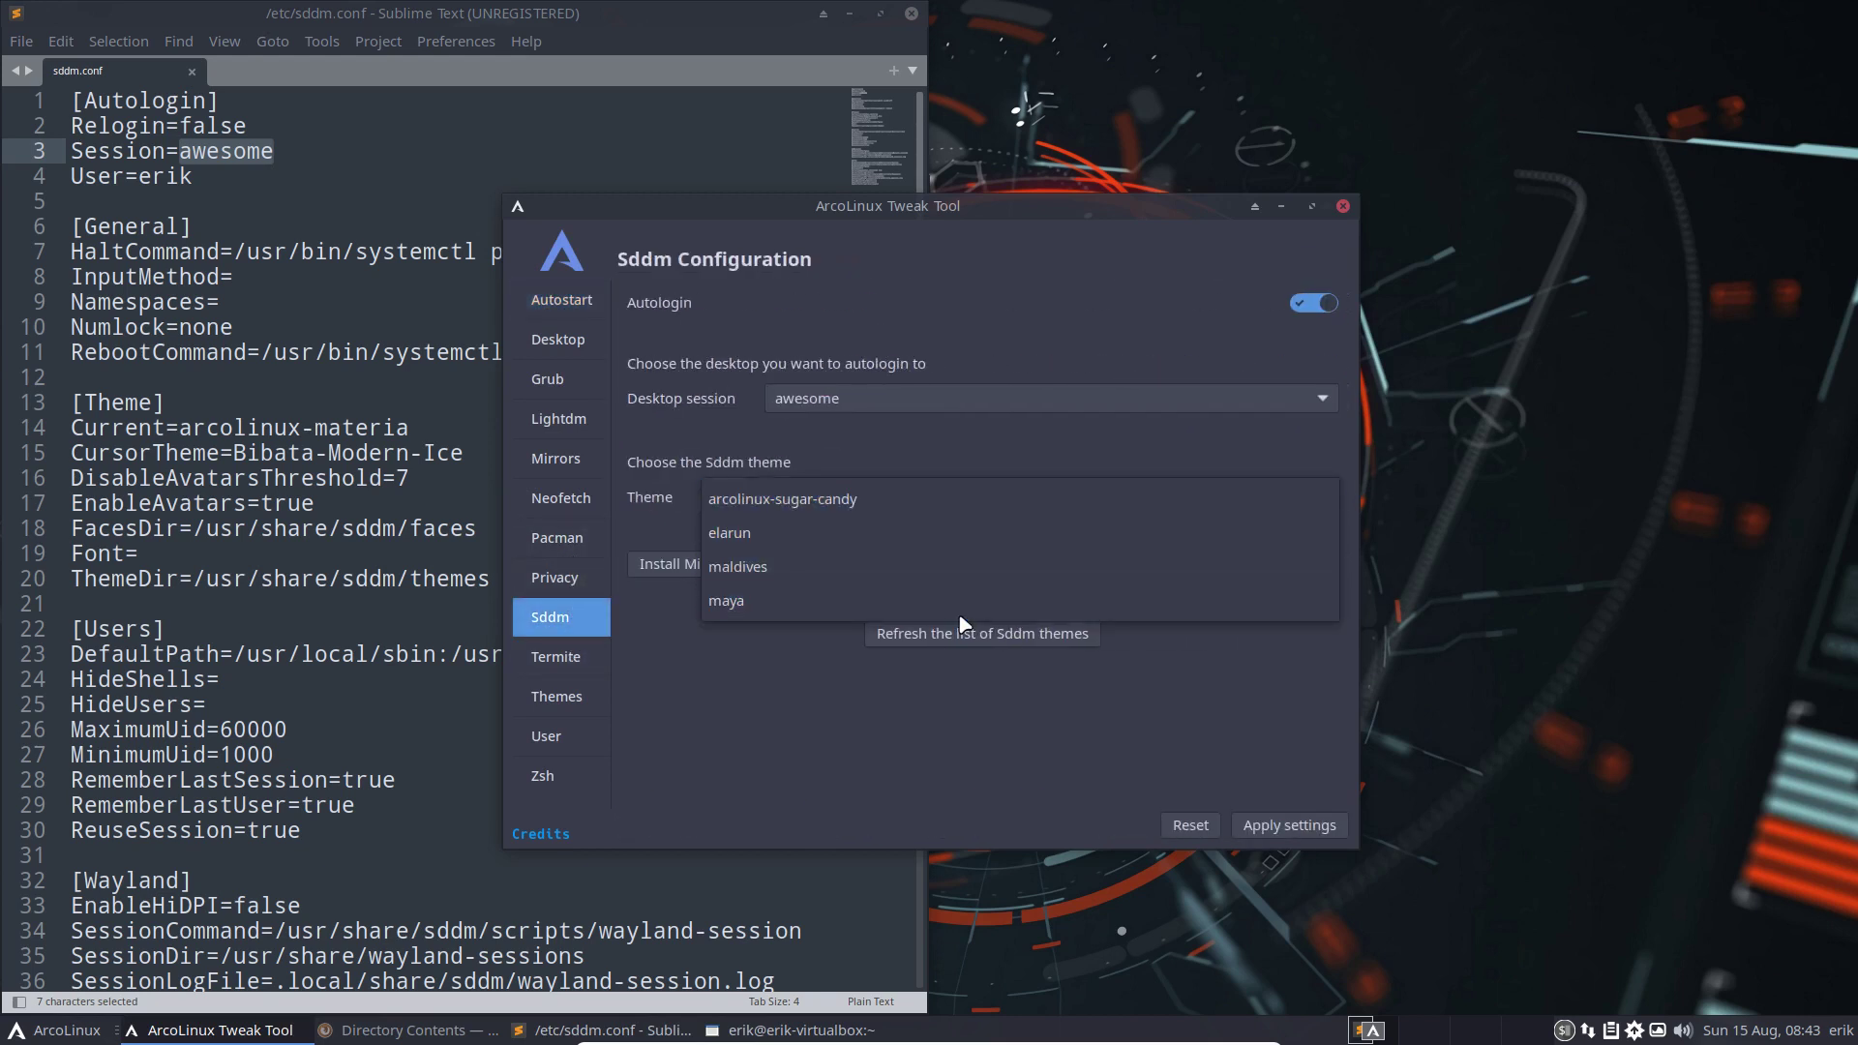
left_click(968, 516)
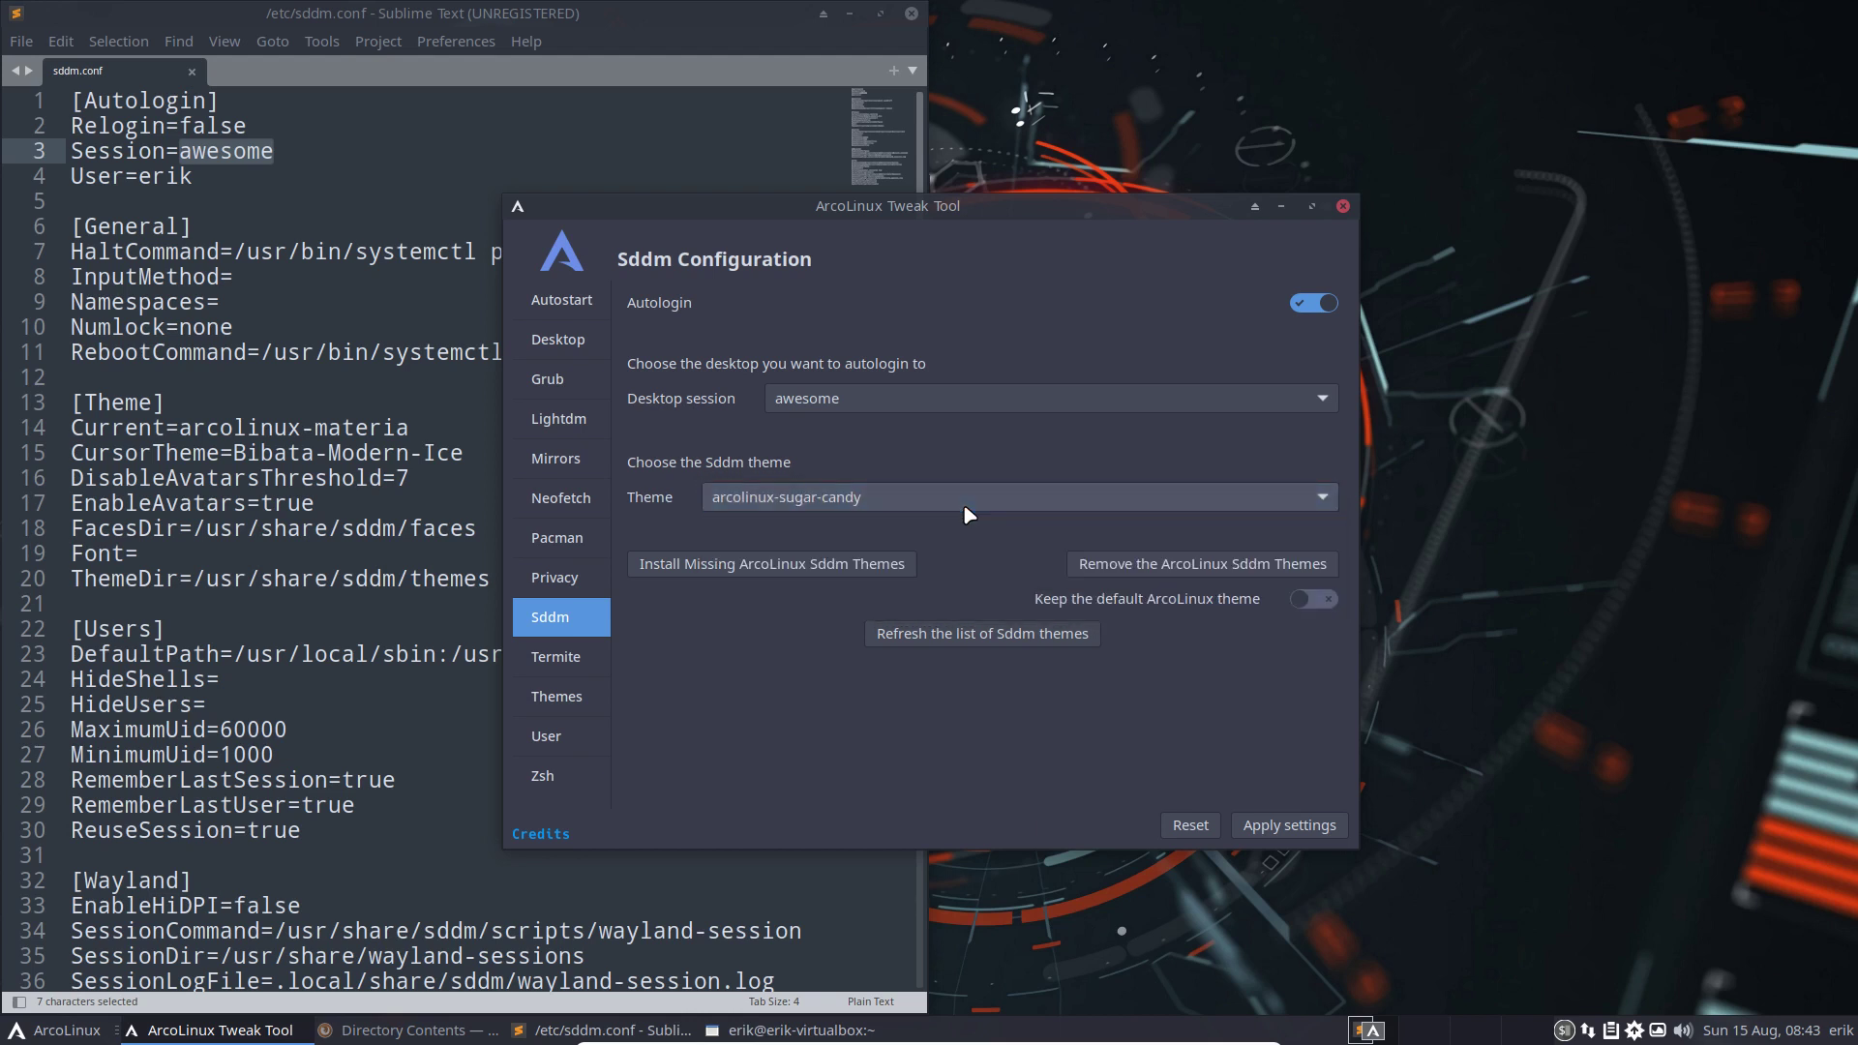
left_click(968, 397)
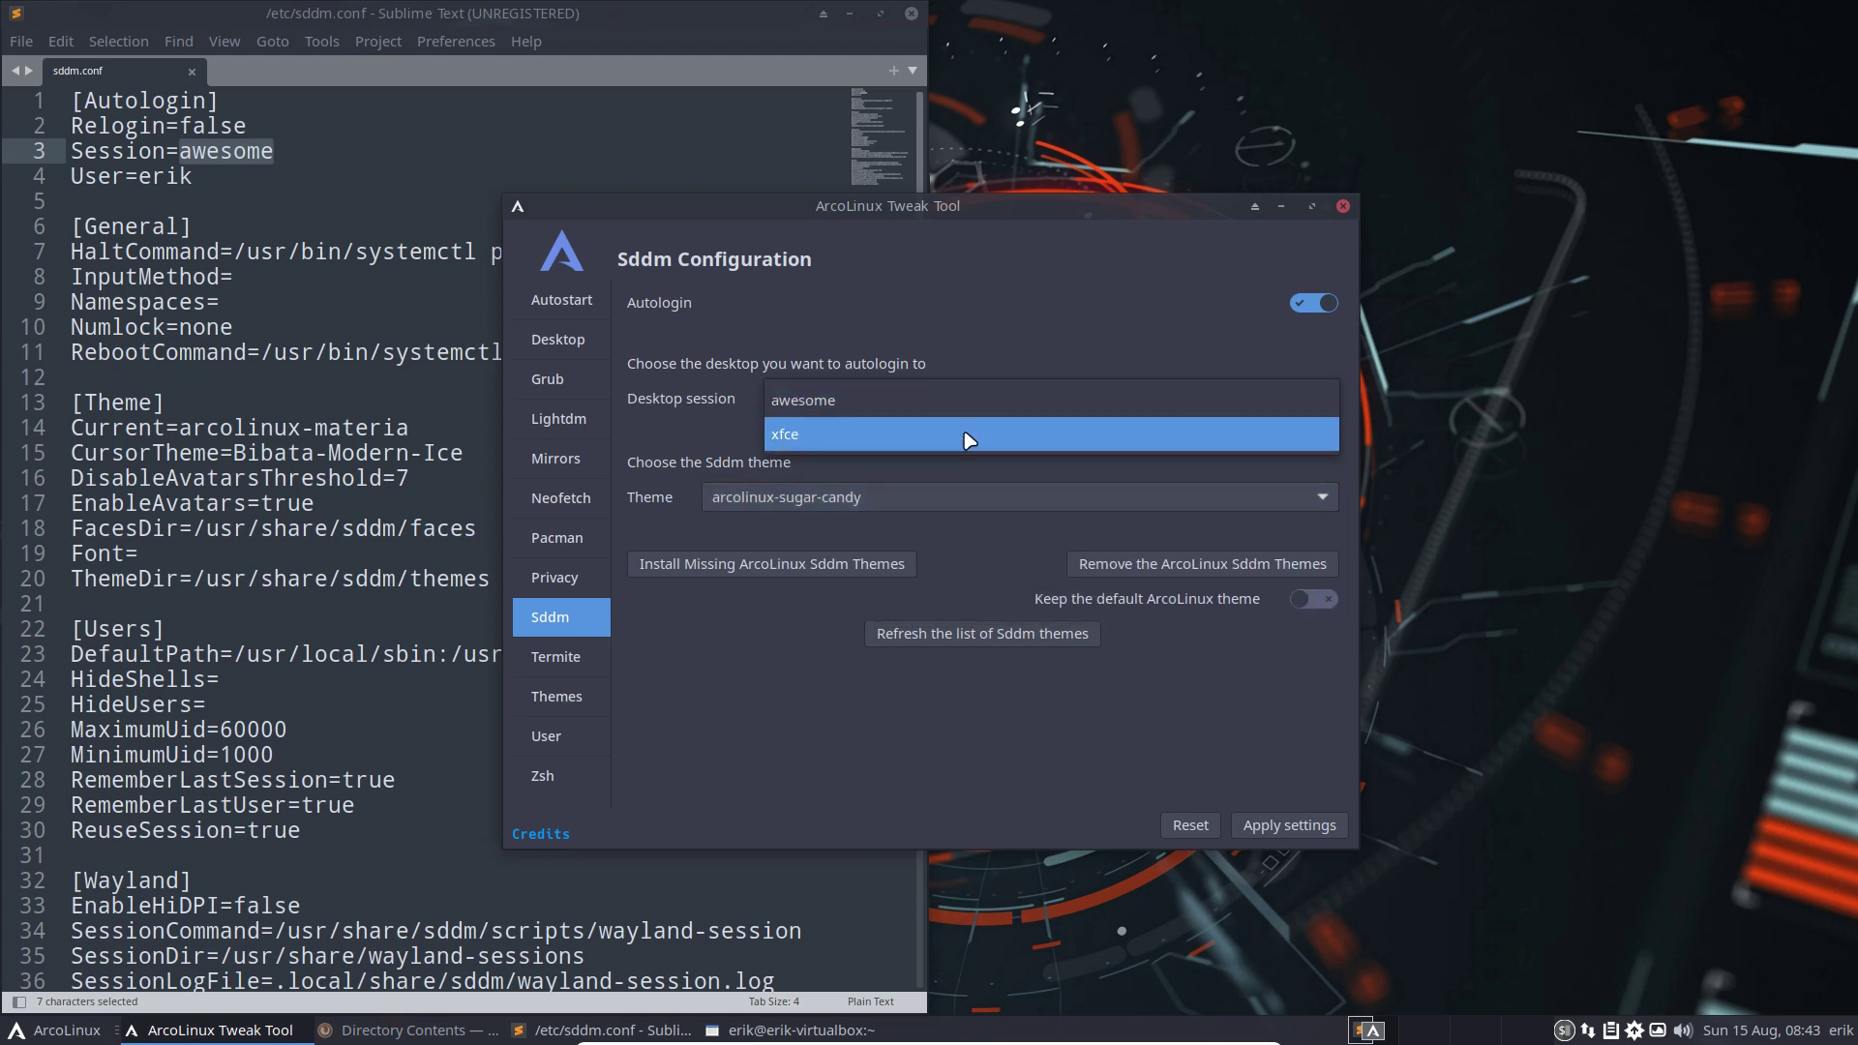
left_click(967, 433)
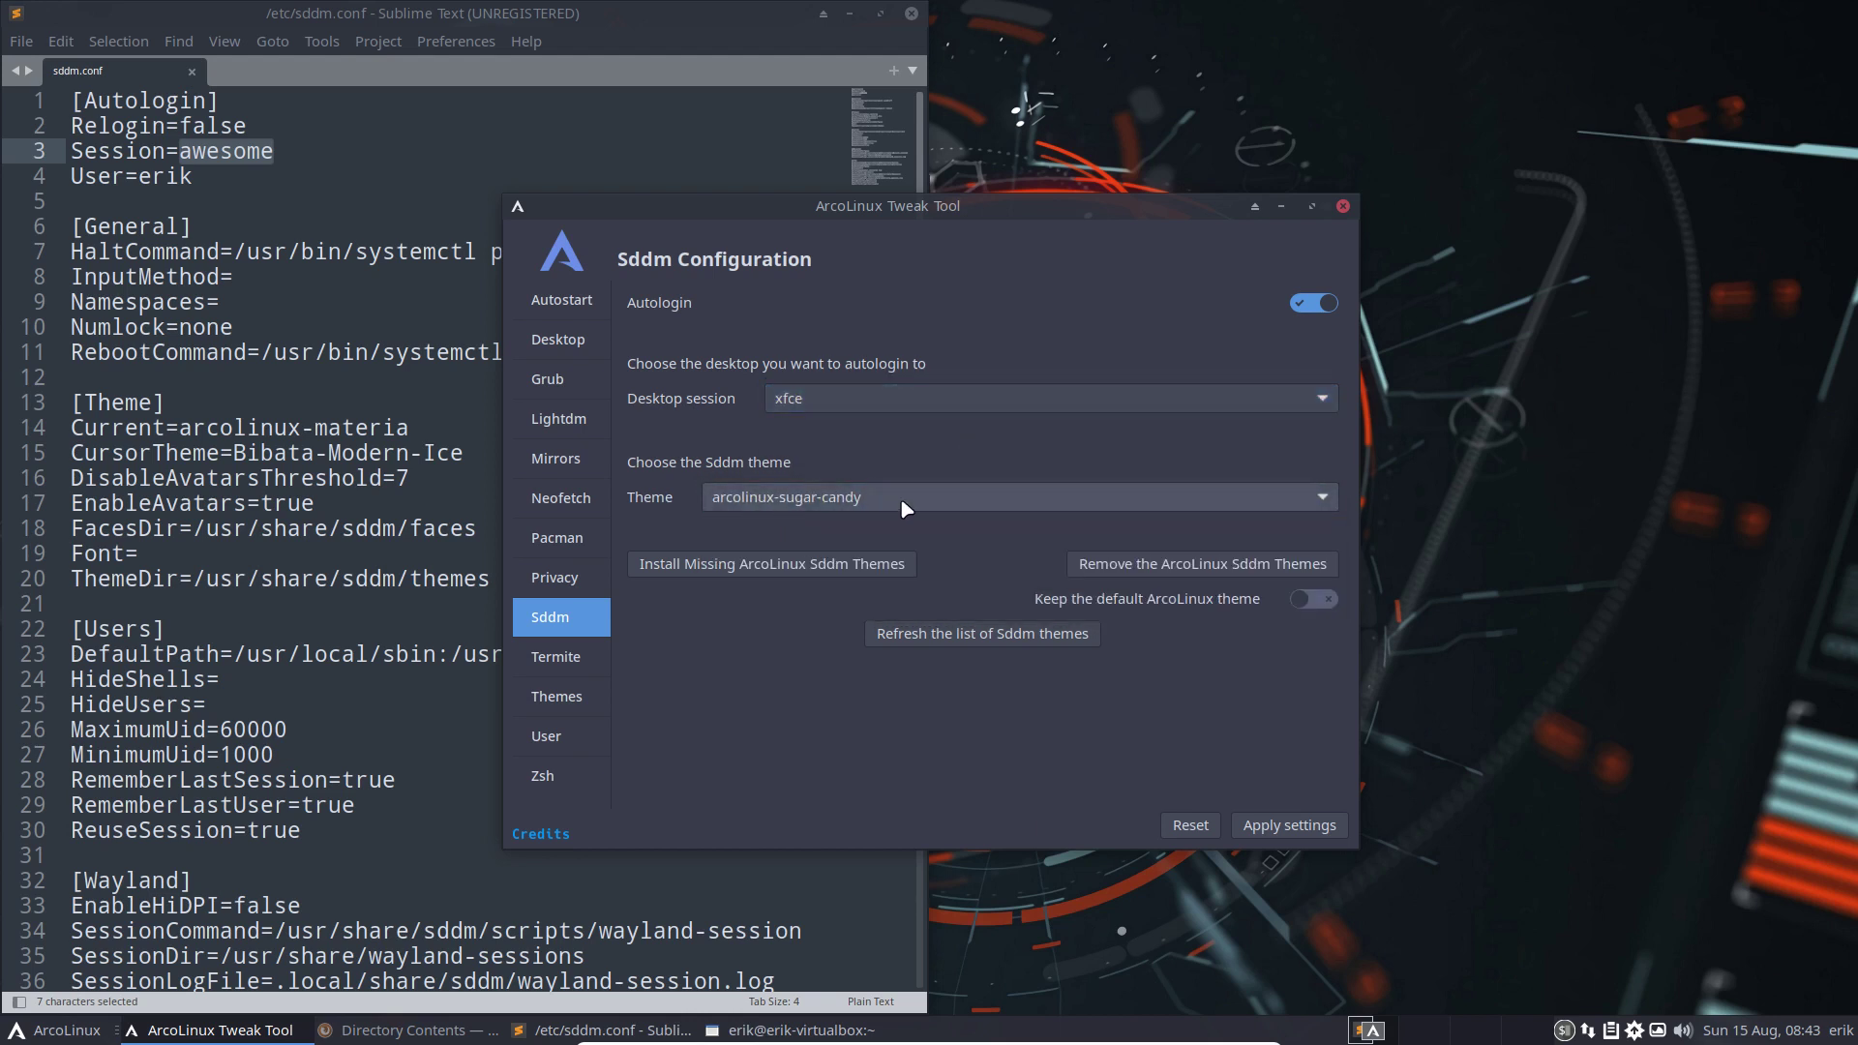
left_click(1289, 823)
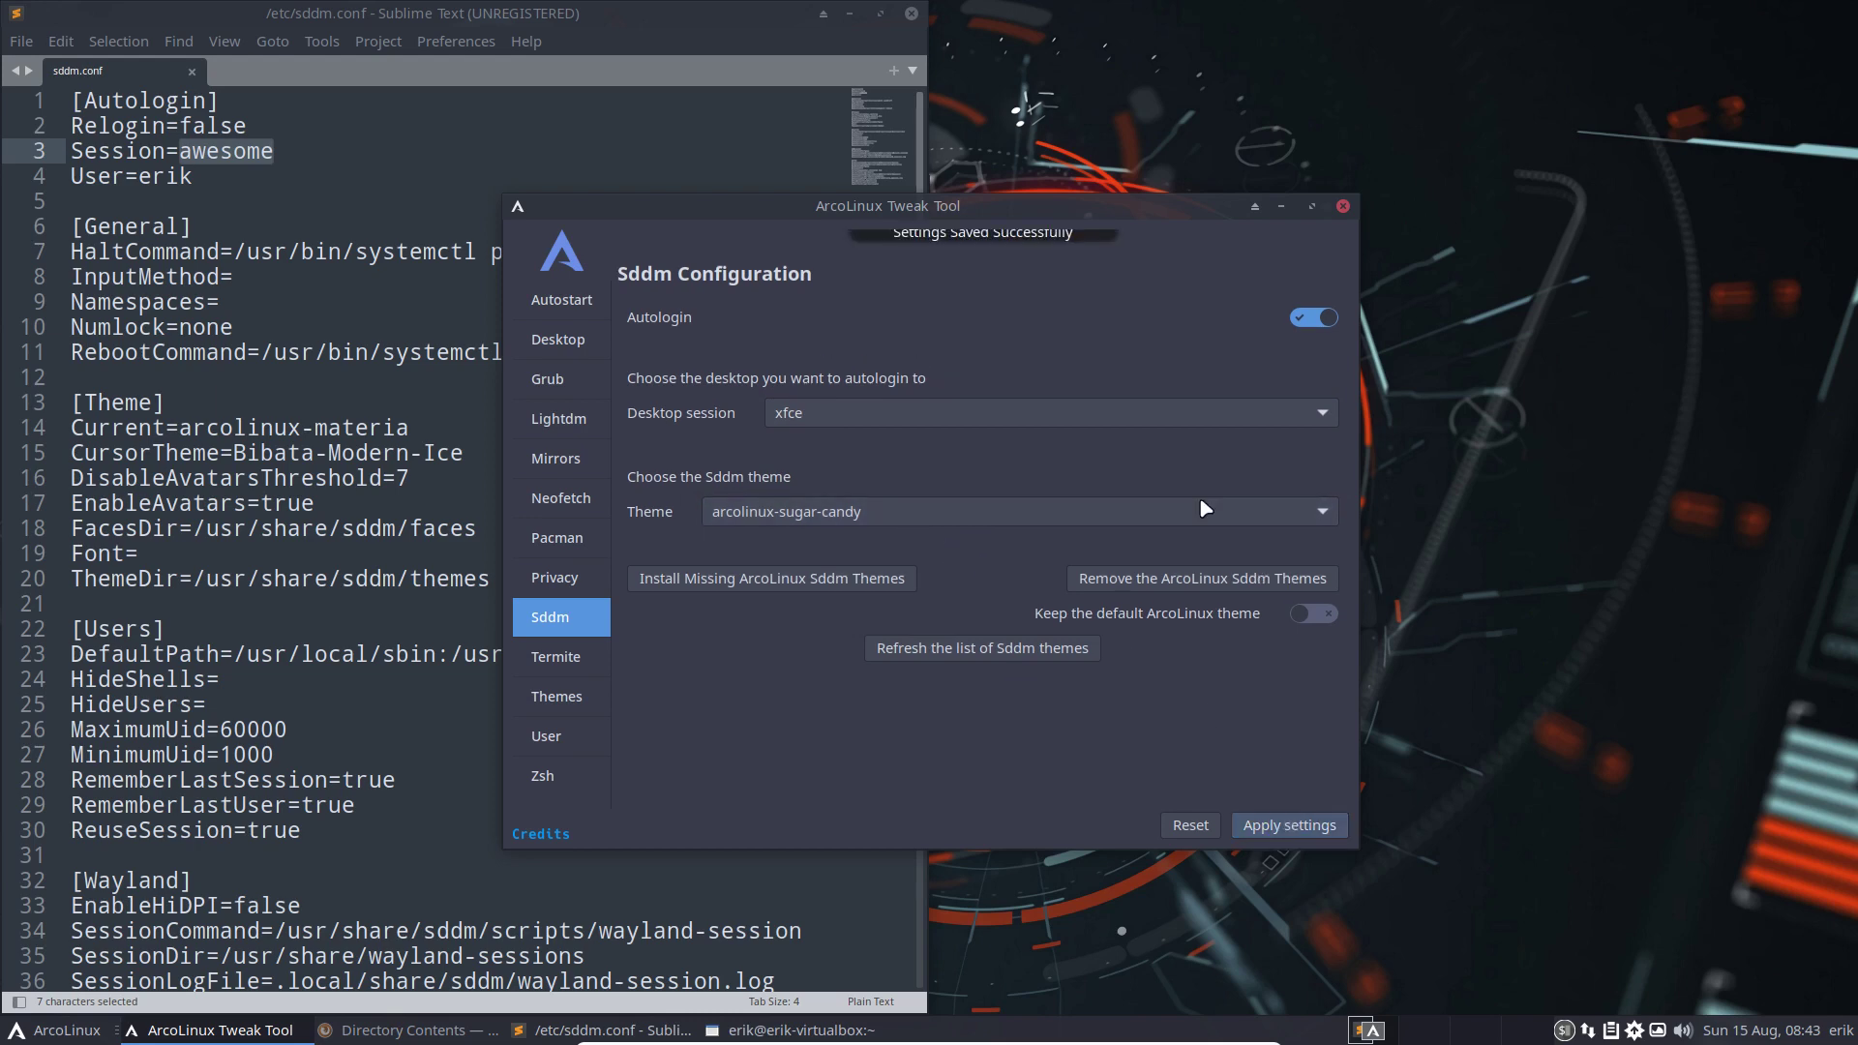
Compare the theme line in sddm.conf with the Tweak Tool placed up and left beside it
left_click_drag(1082, 203, 1605, 228)
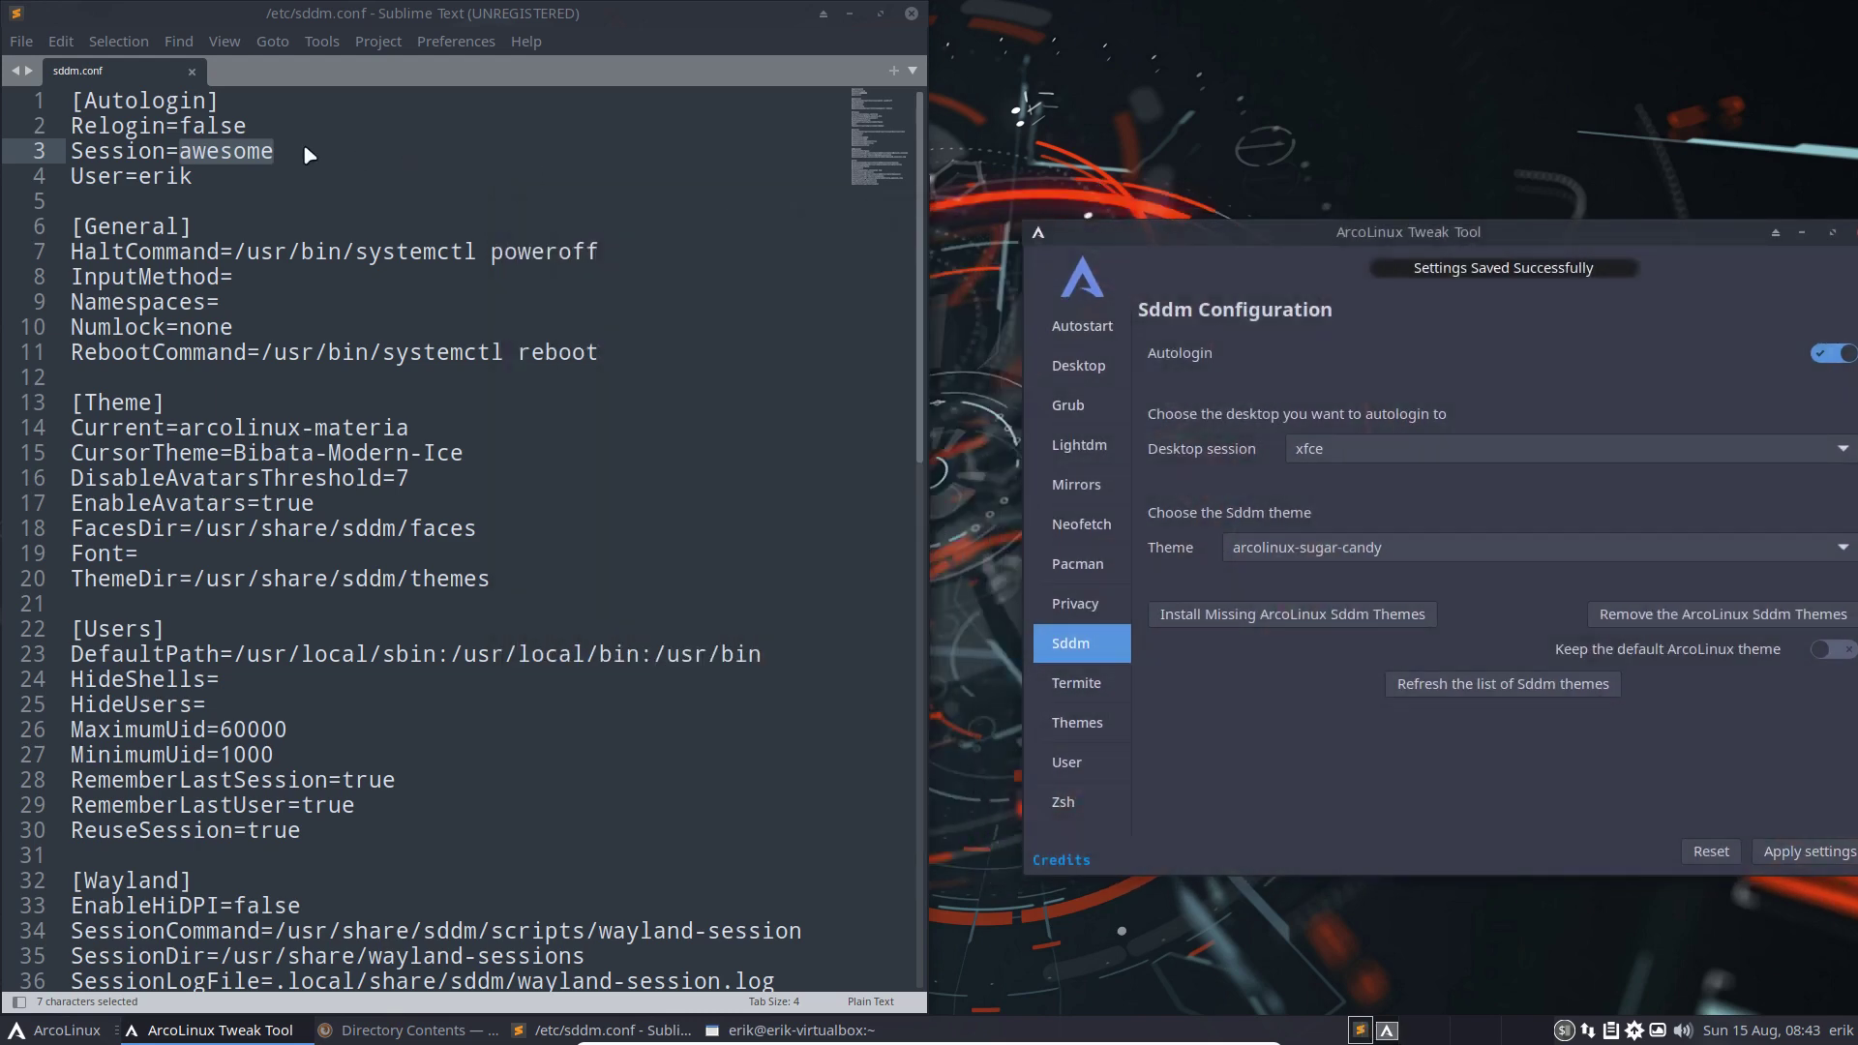
left_click(233, 160)
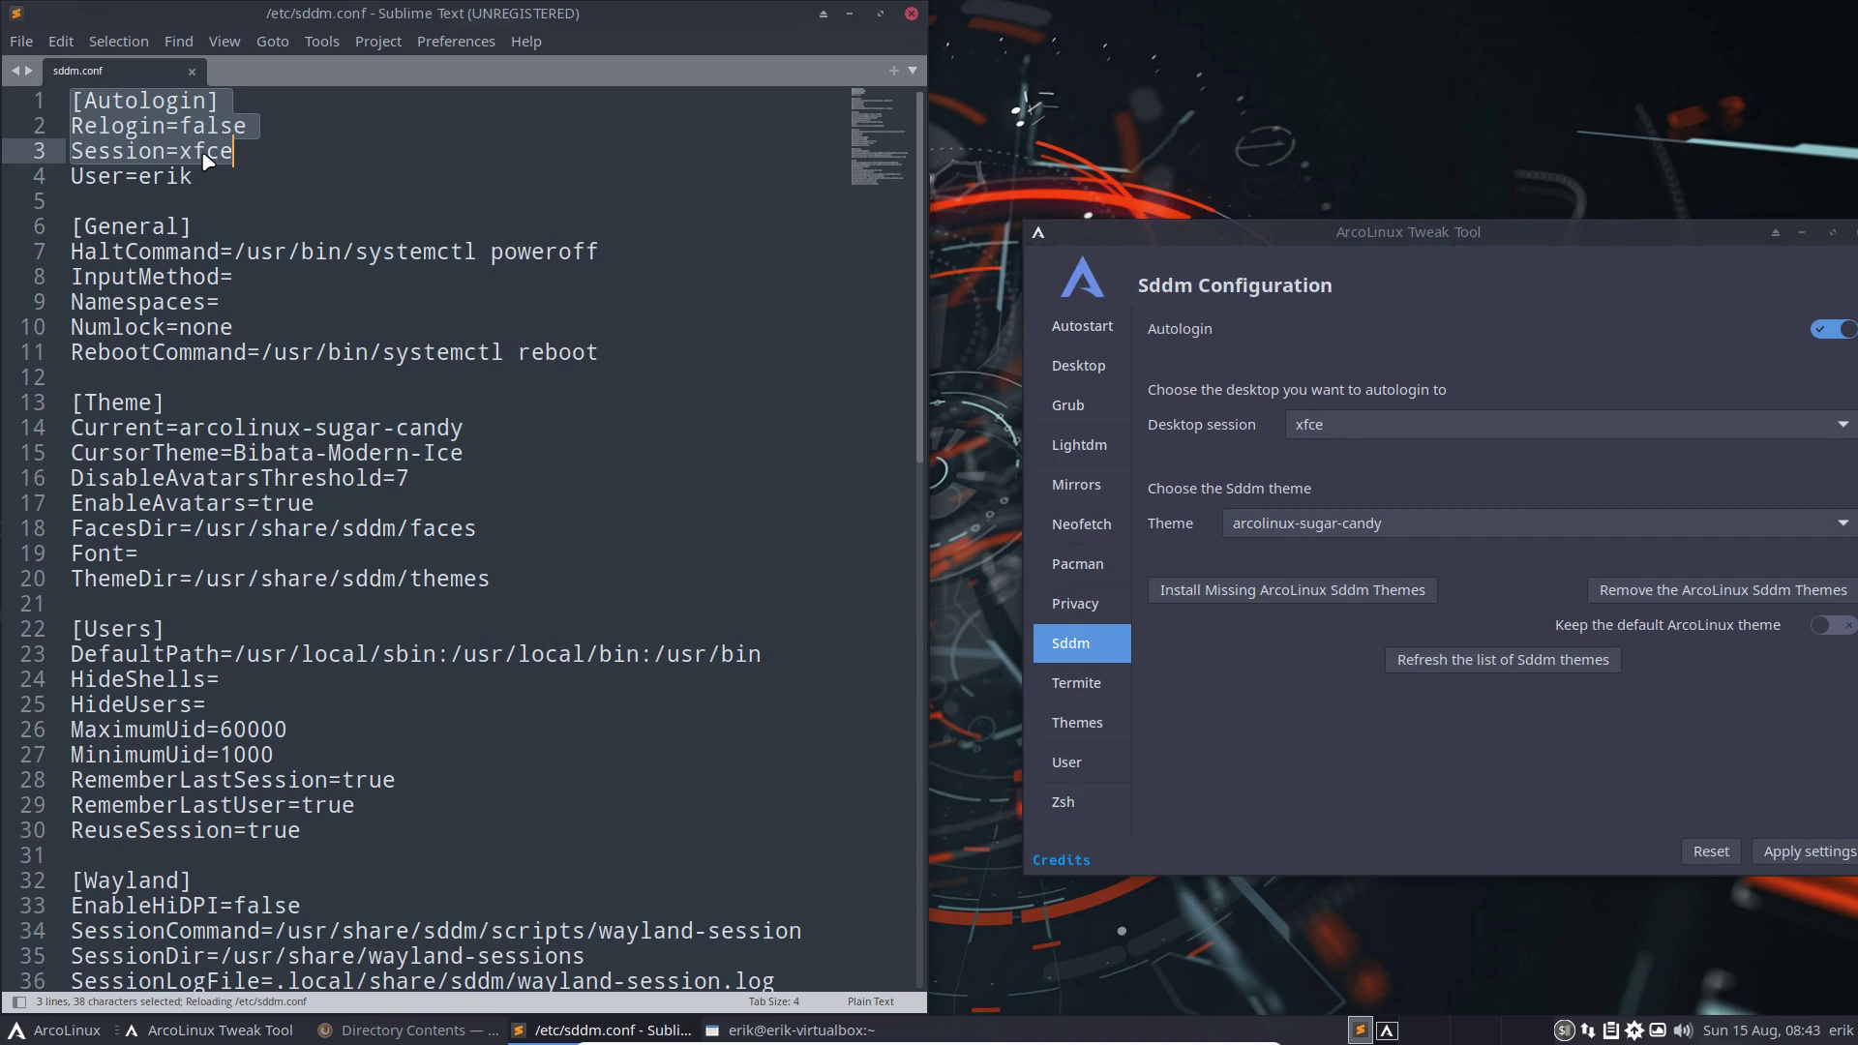
left_click(259, 428)
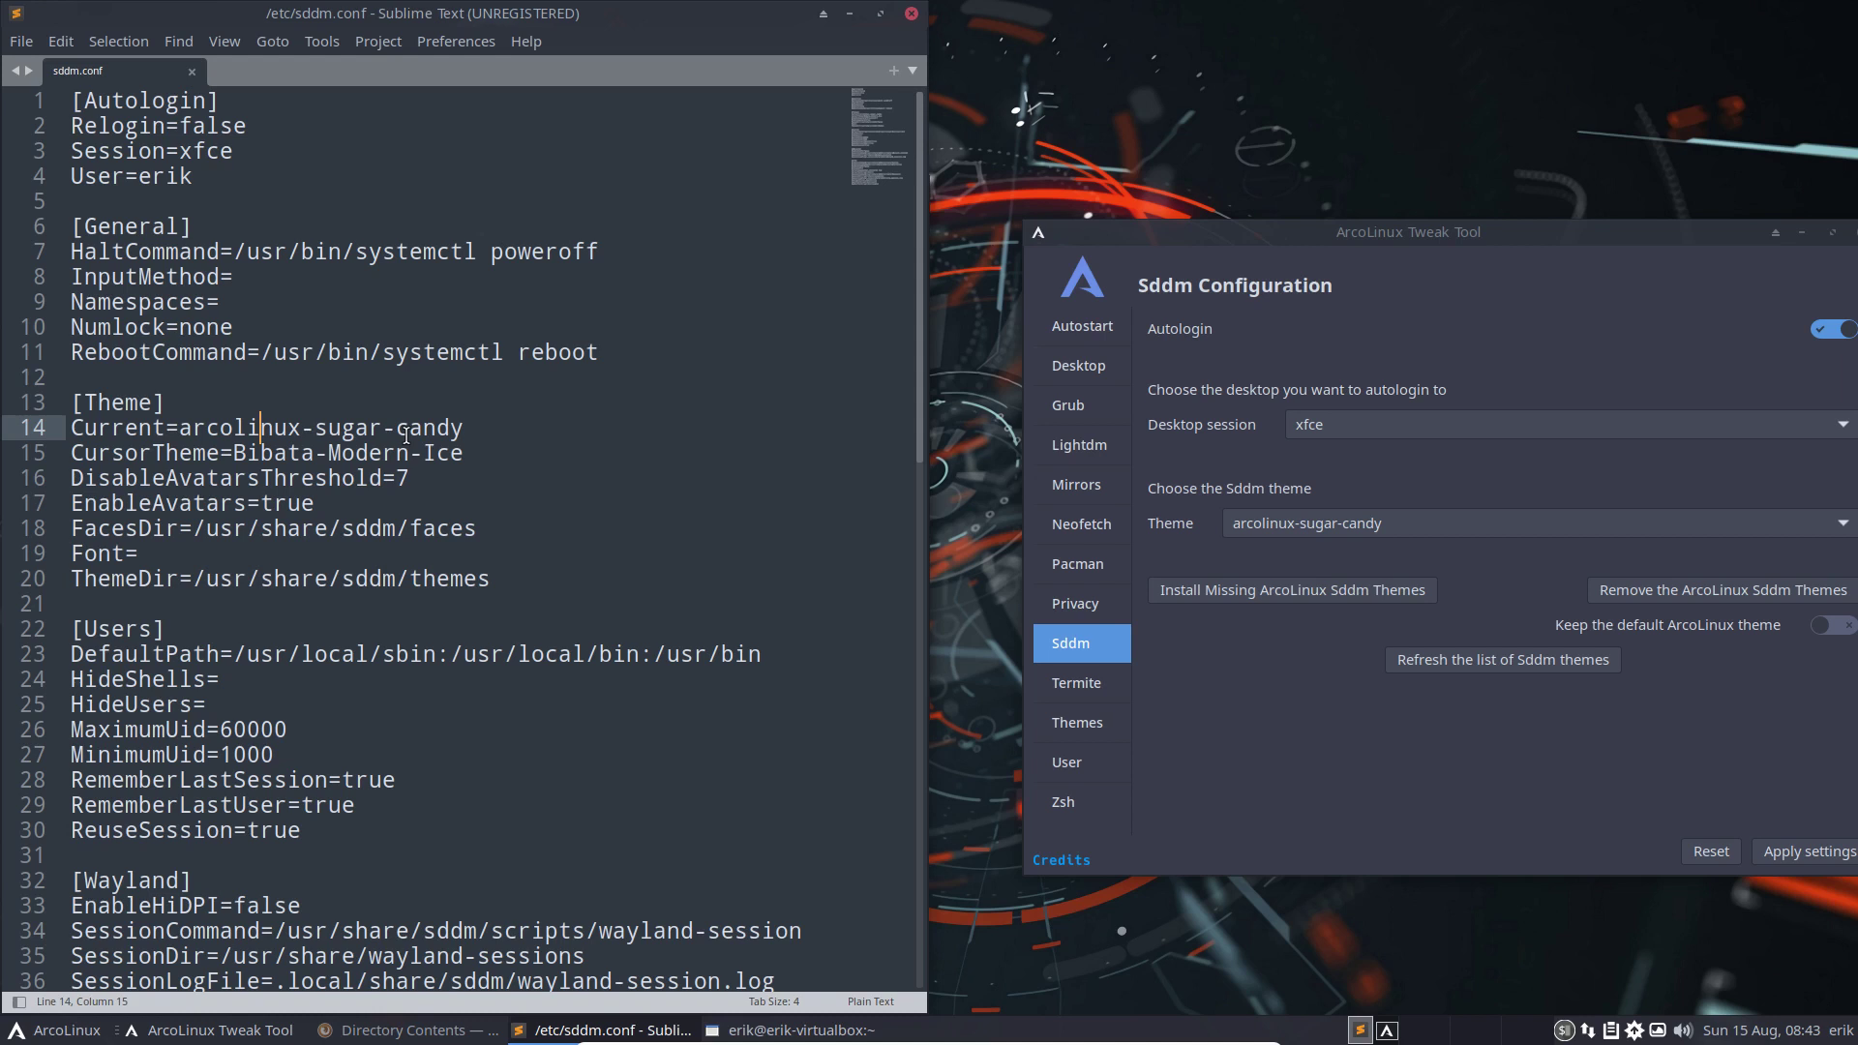
left_click_drag(1442, 231, 1399, 170)
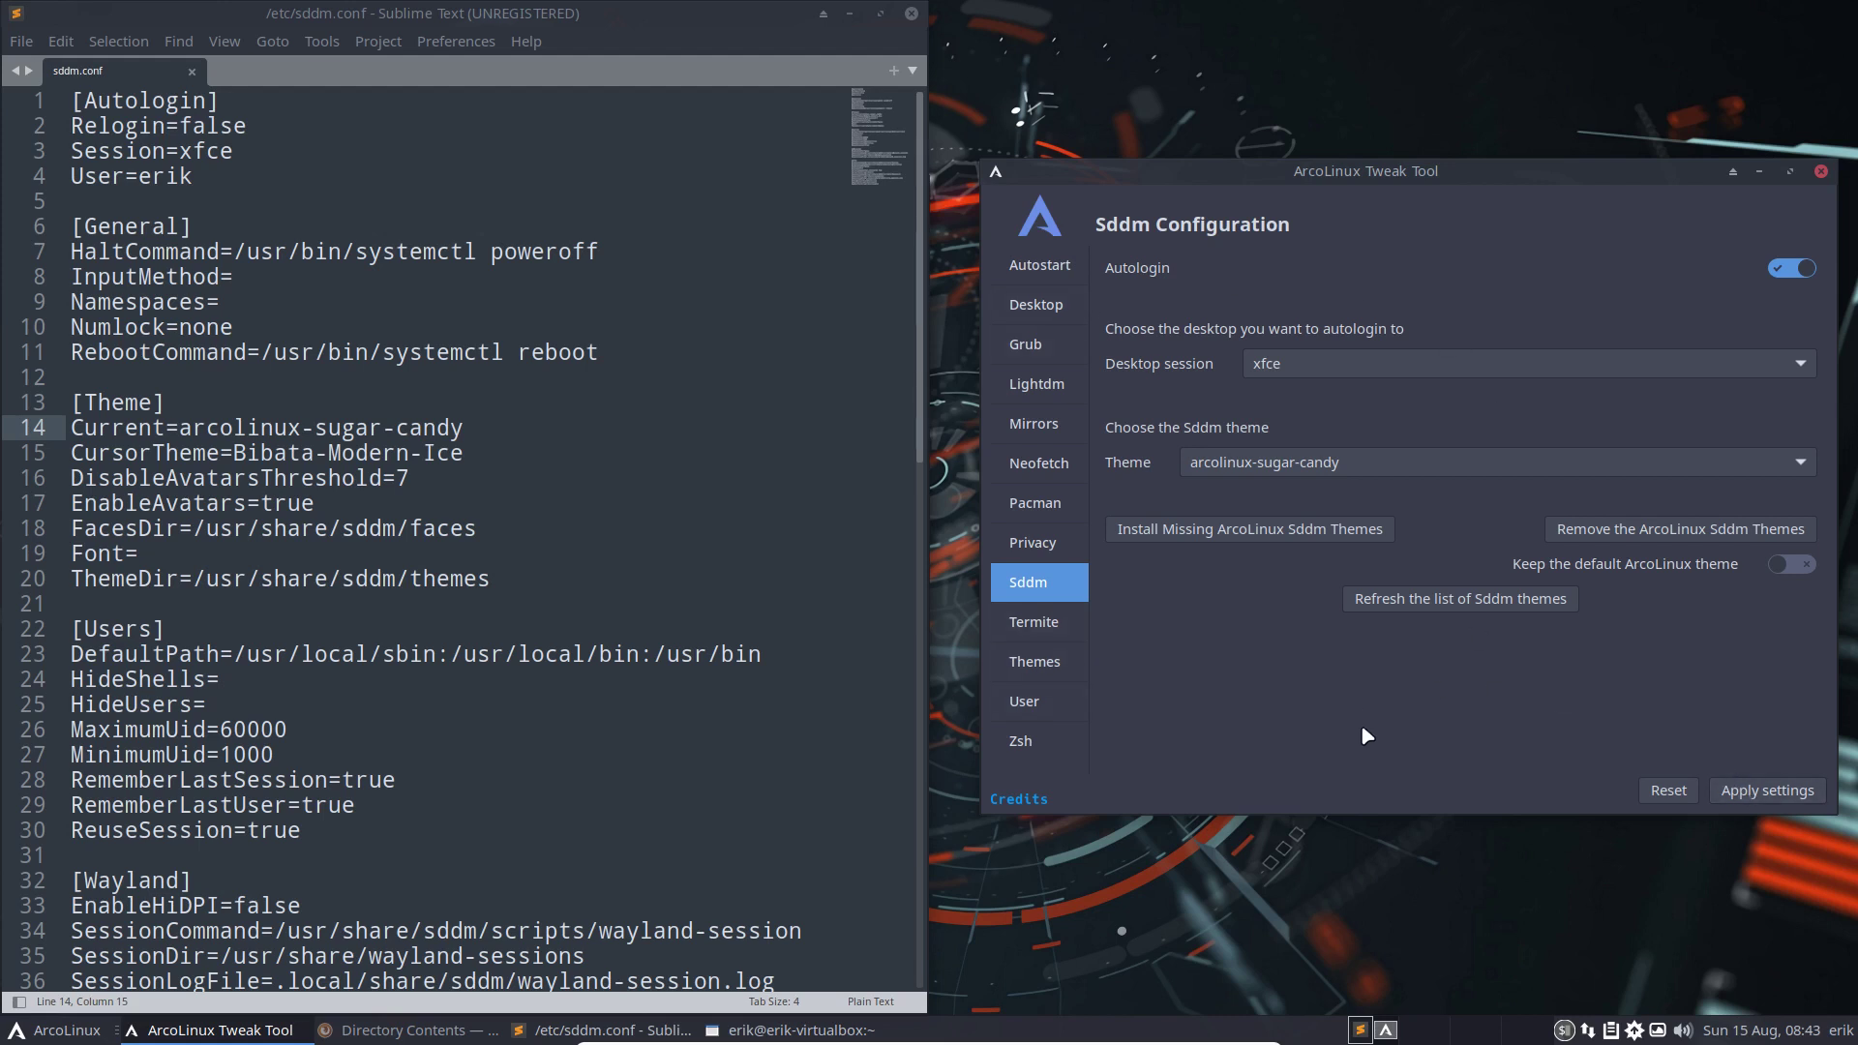
Apply the arcolinux-phd termite theme from the Termite page
left_click(1034, 622)
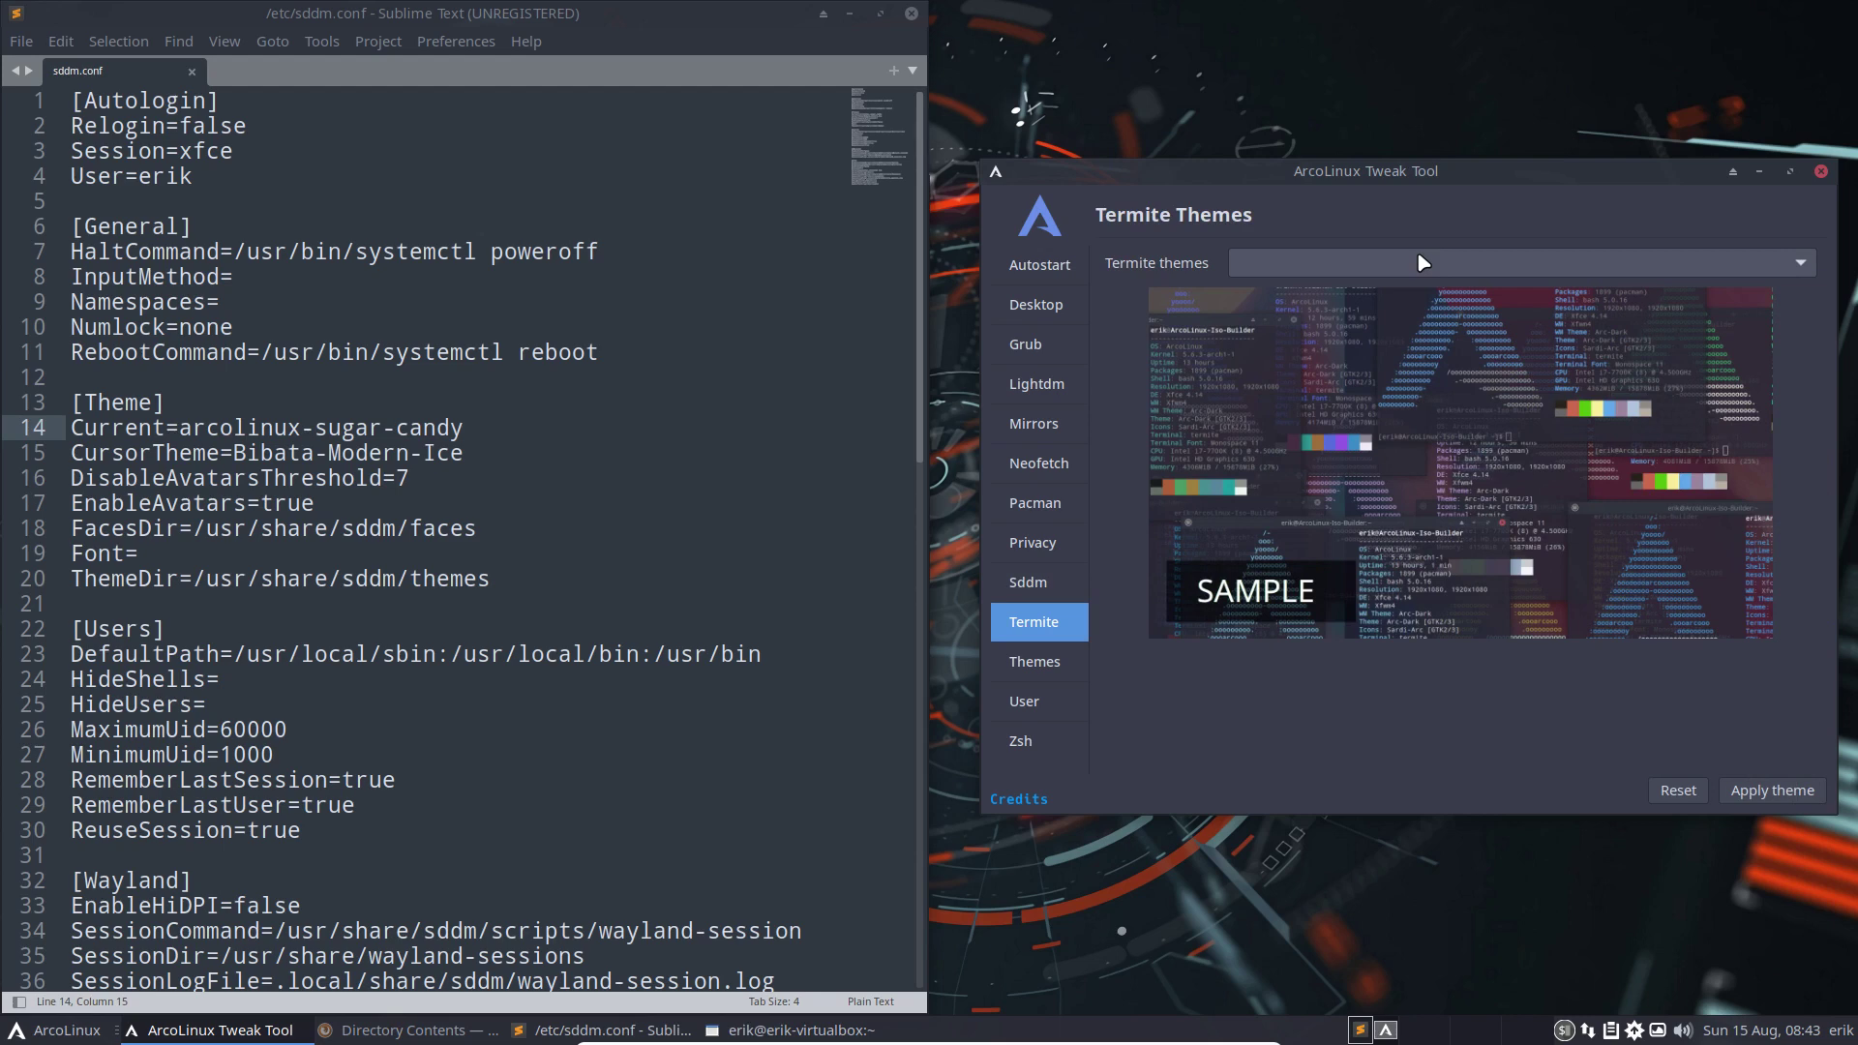
left_click(1422, 262)
scroll(1444, 472, "down", 10)
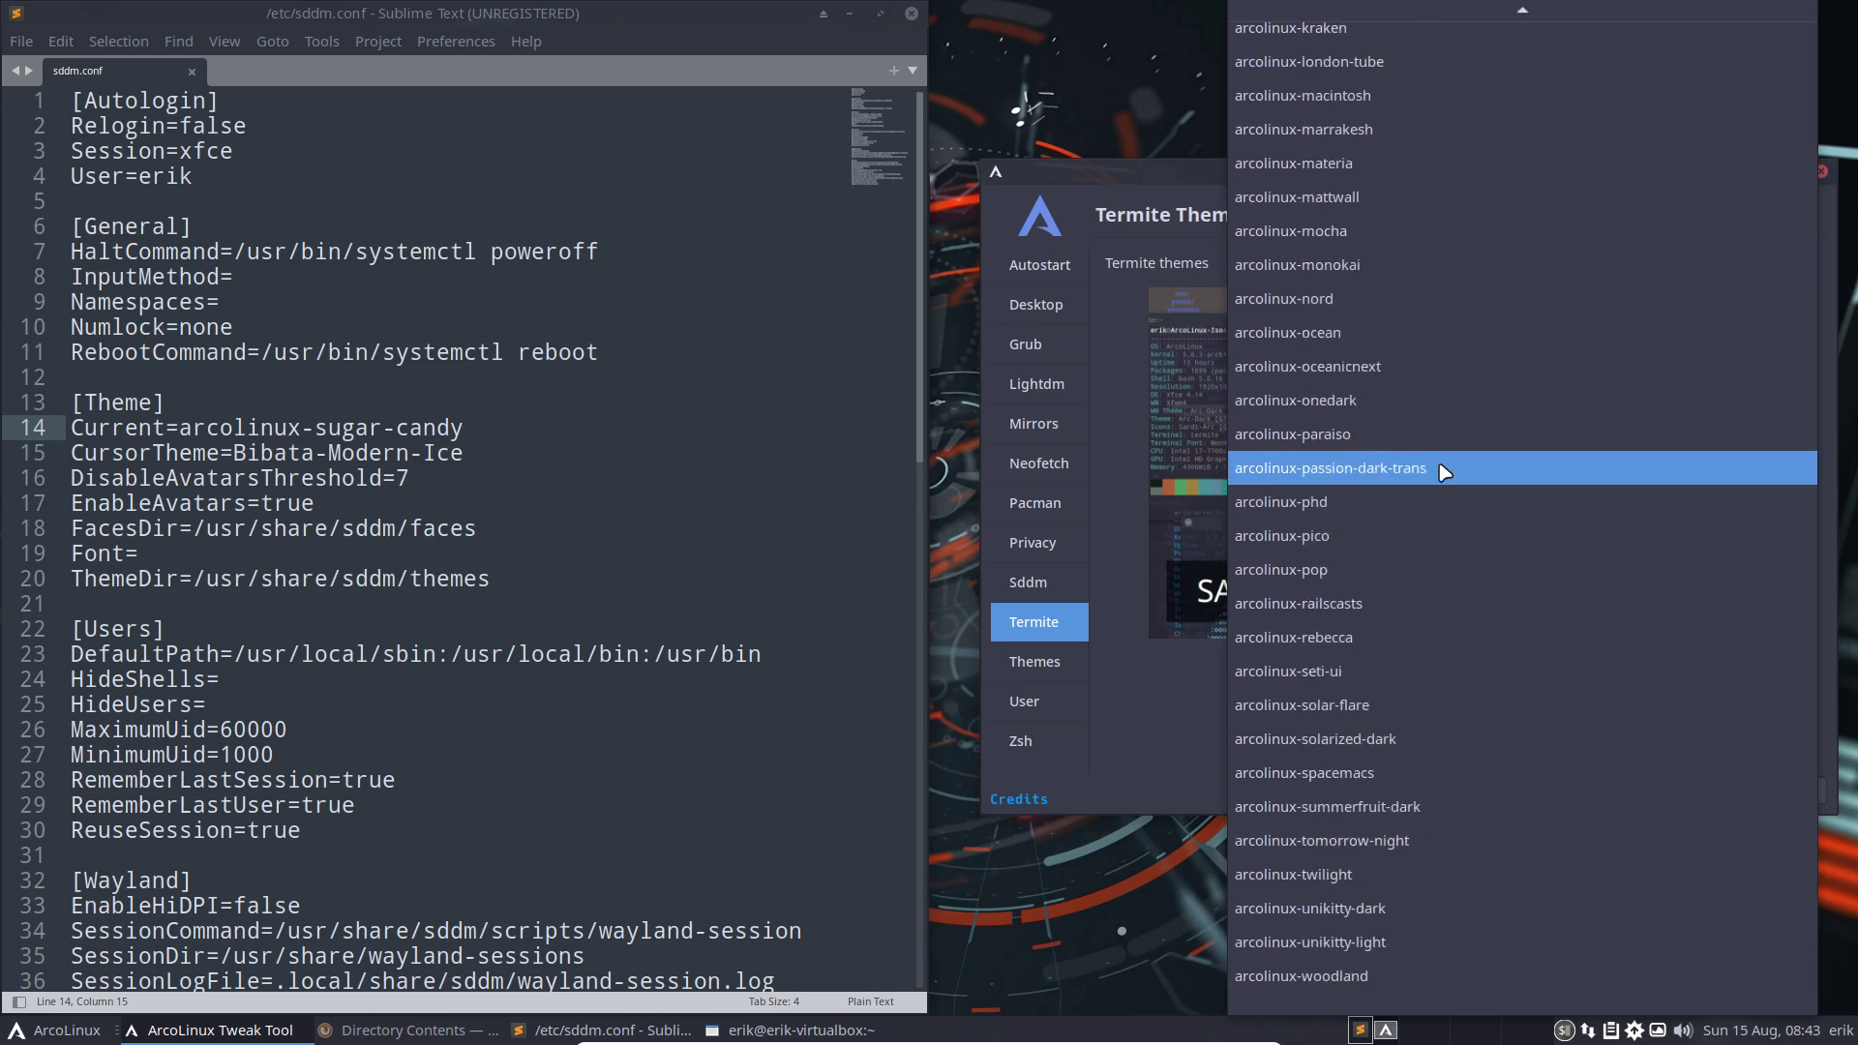
left_click(1442, 501)
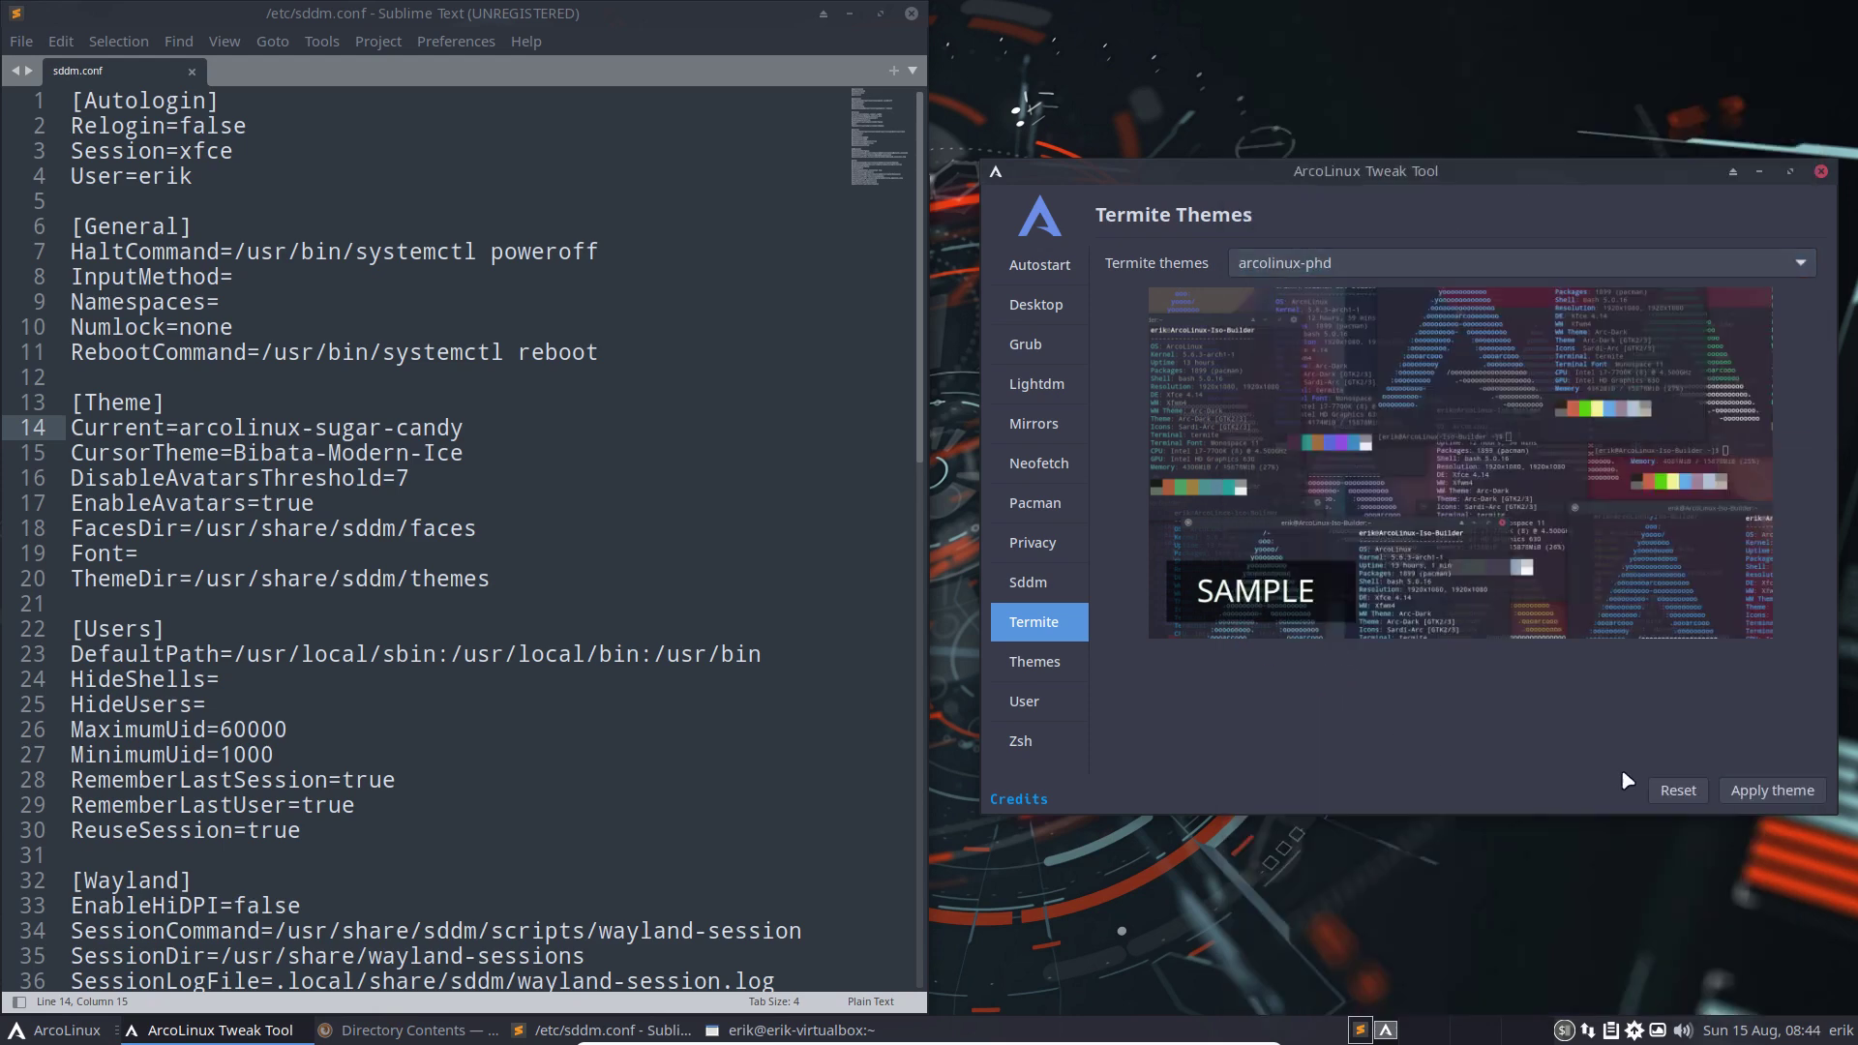
left_click(1747, 790)
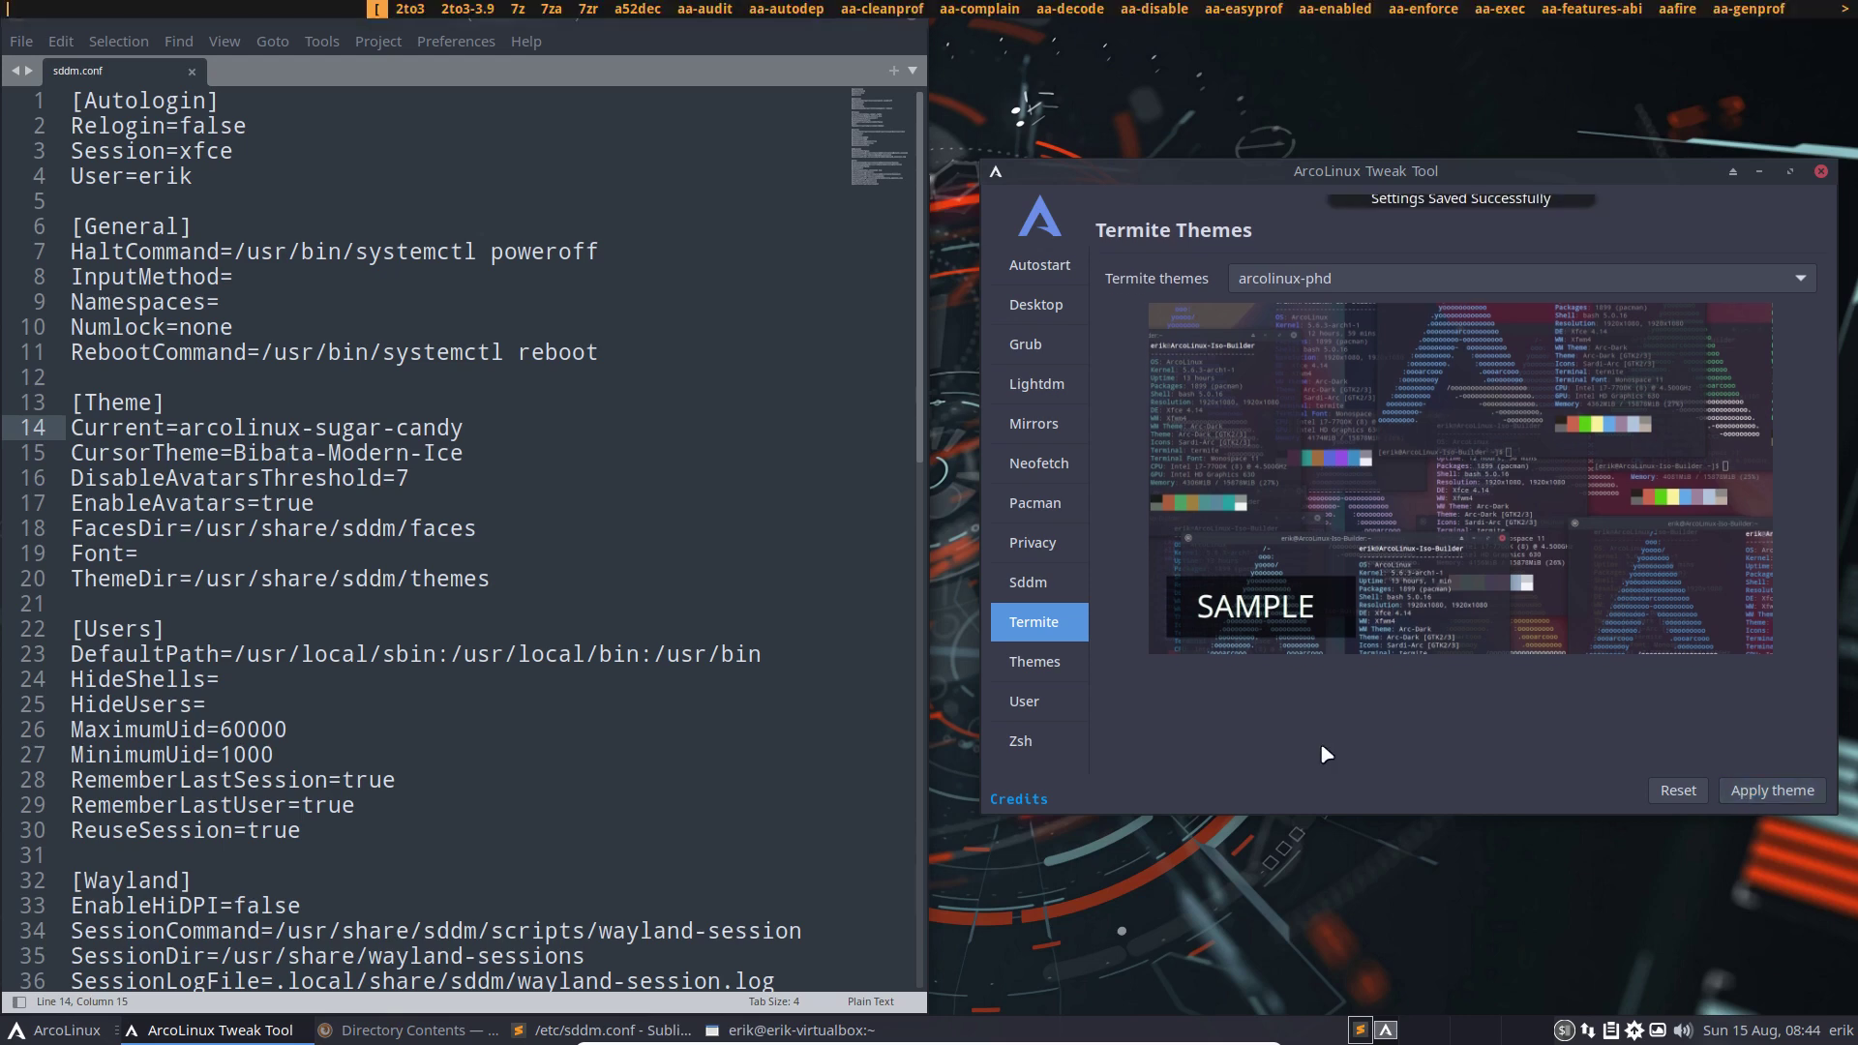
Open a termite terminal and the drop-down terminal to inspect the arcolinux-phd colours, then close it
key("super+Return")
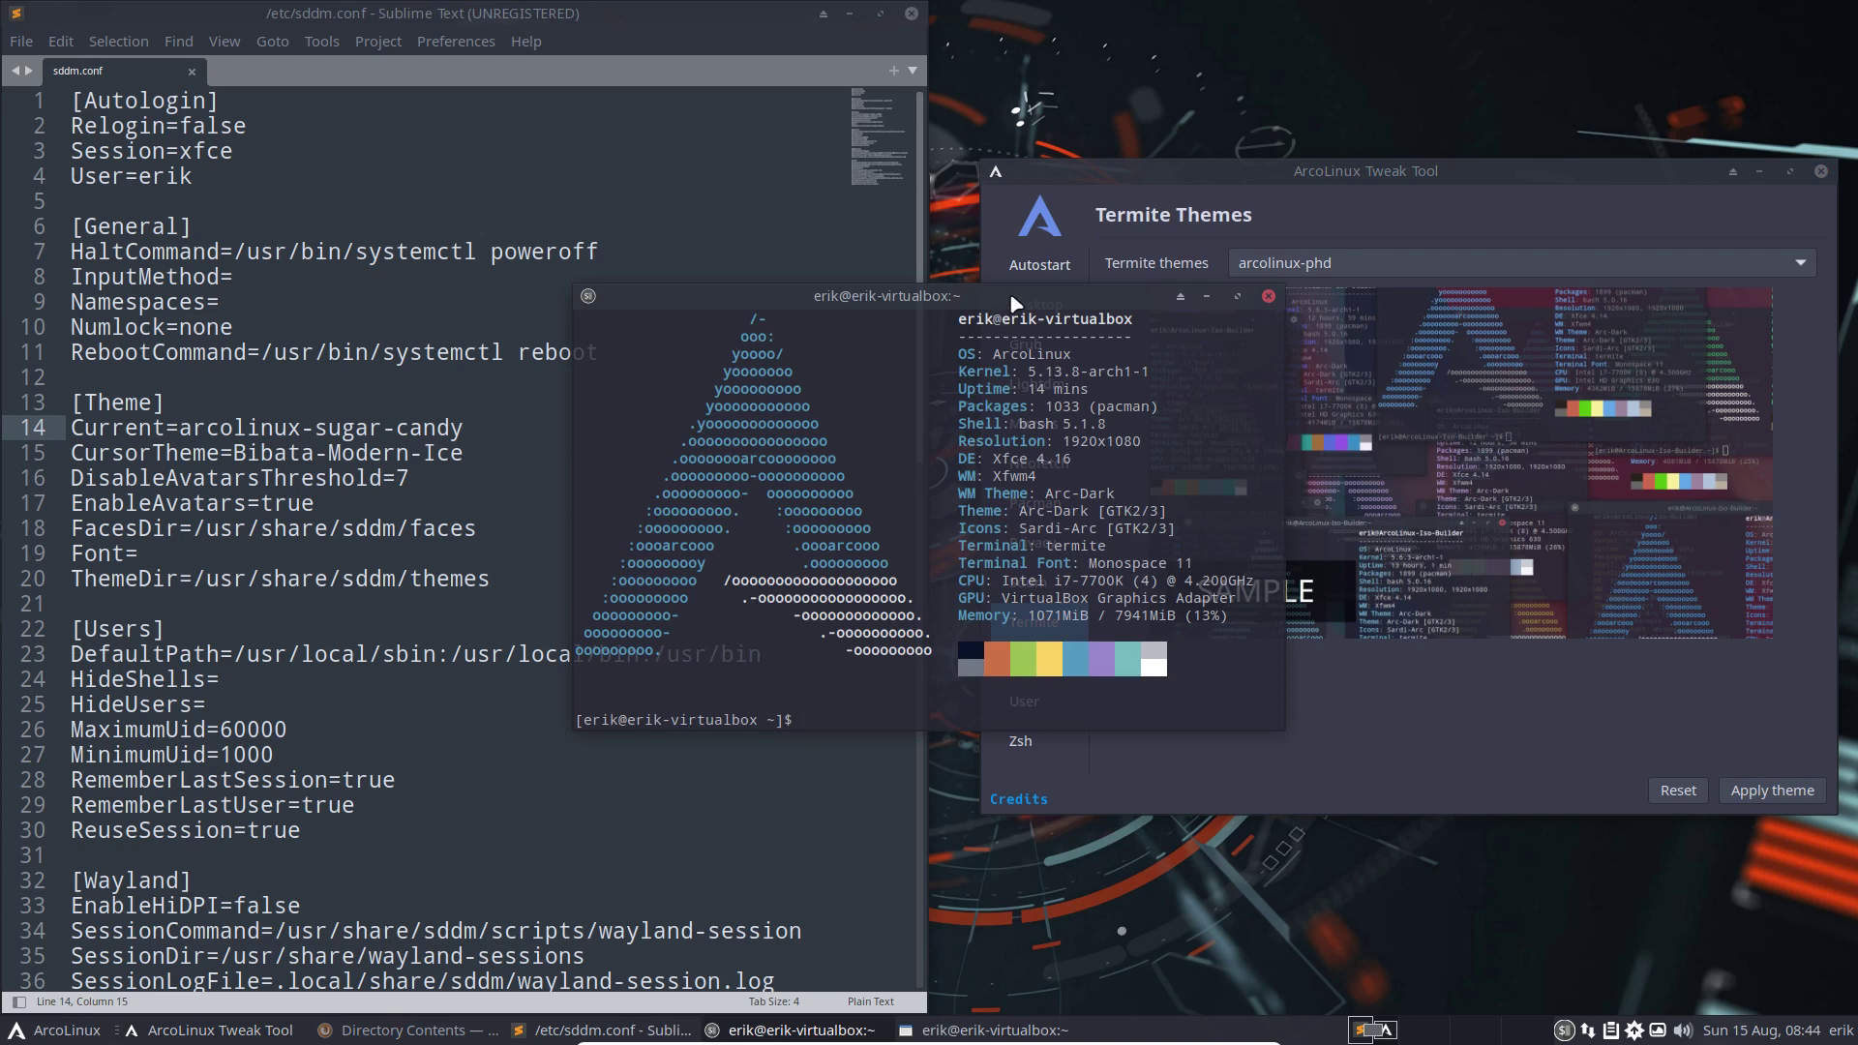
left_click_drag(1014, 297, 1436, 506)
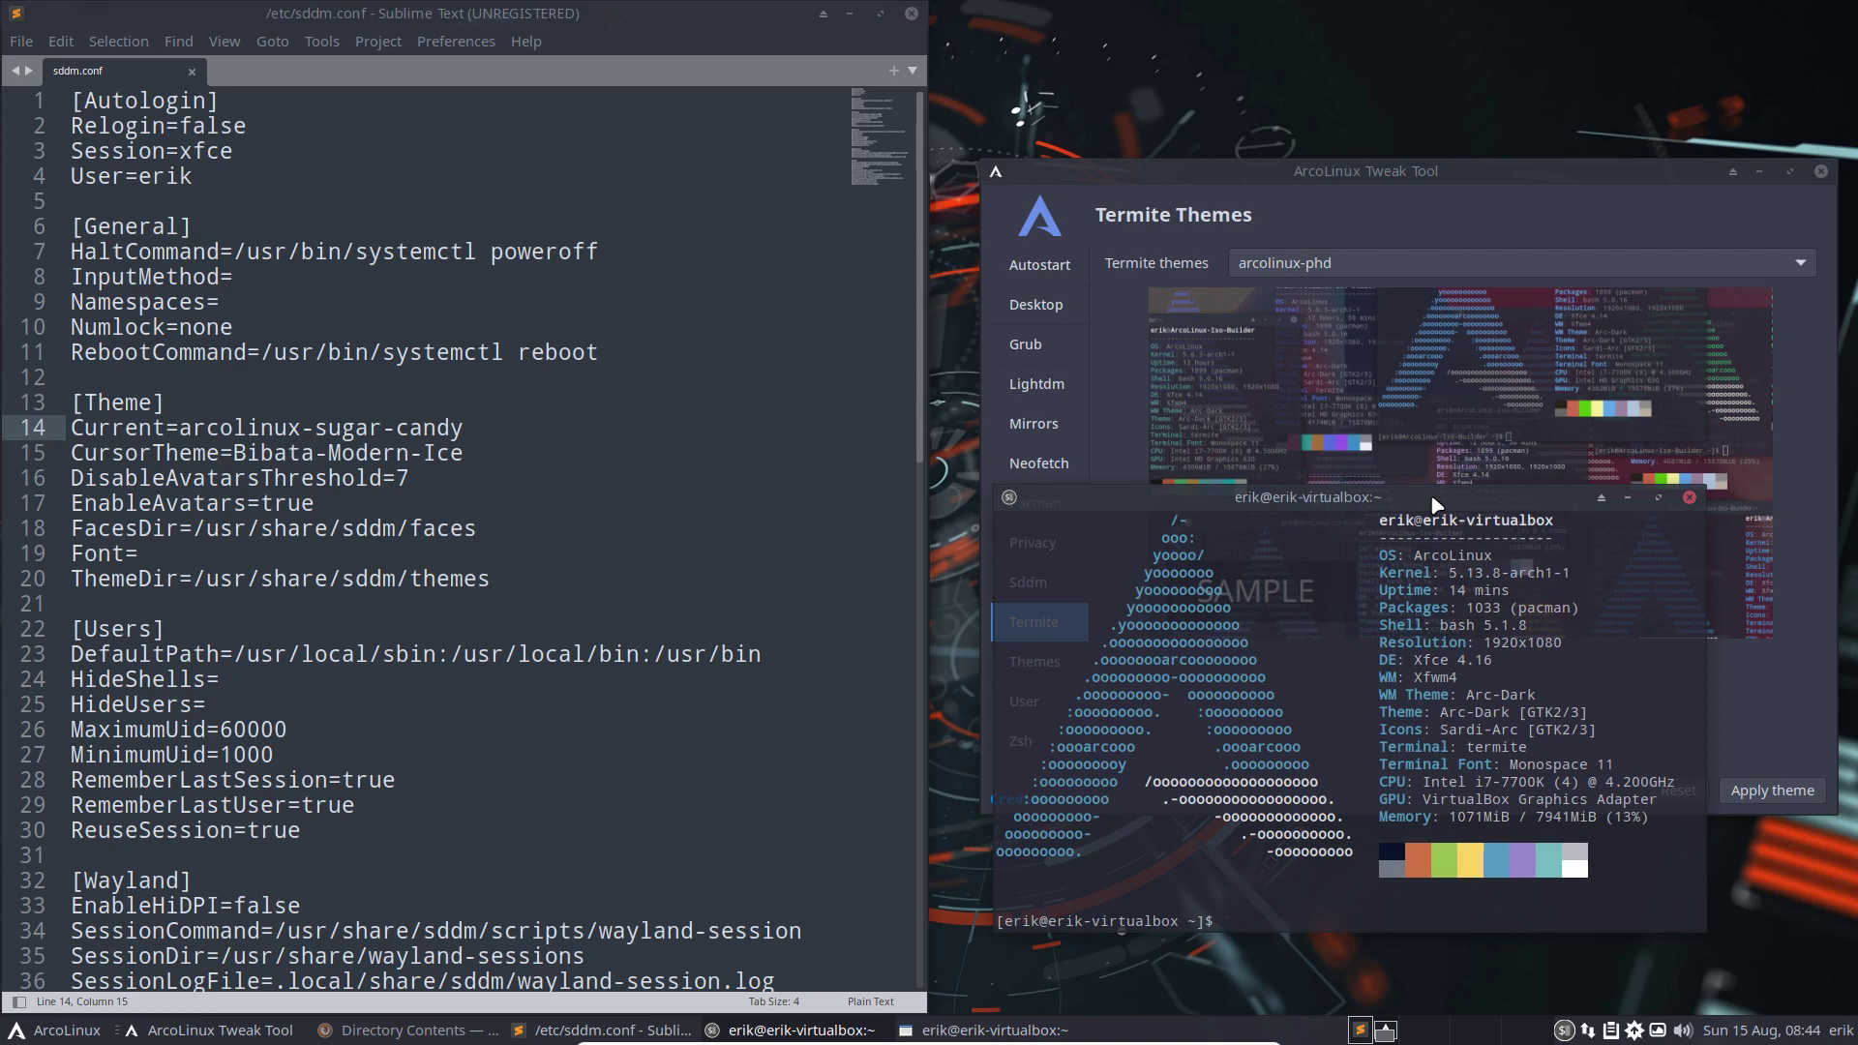
key("F12")
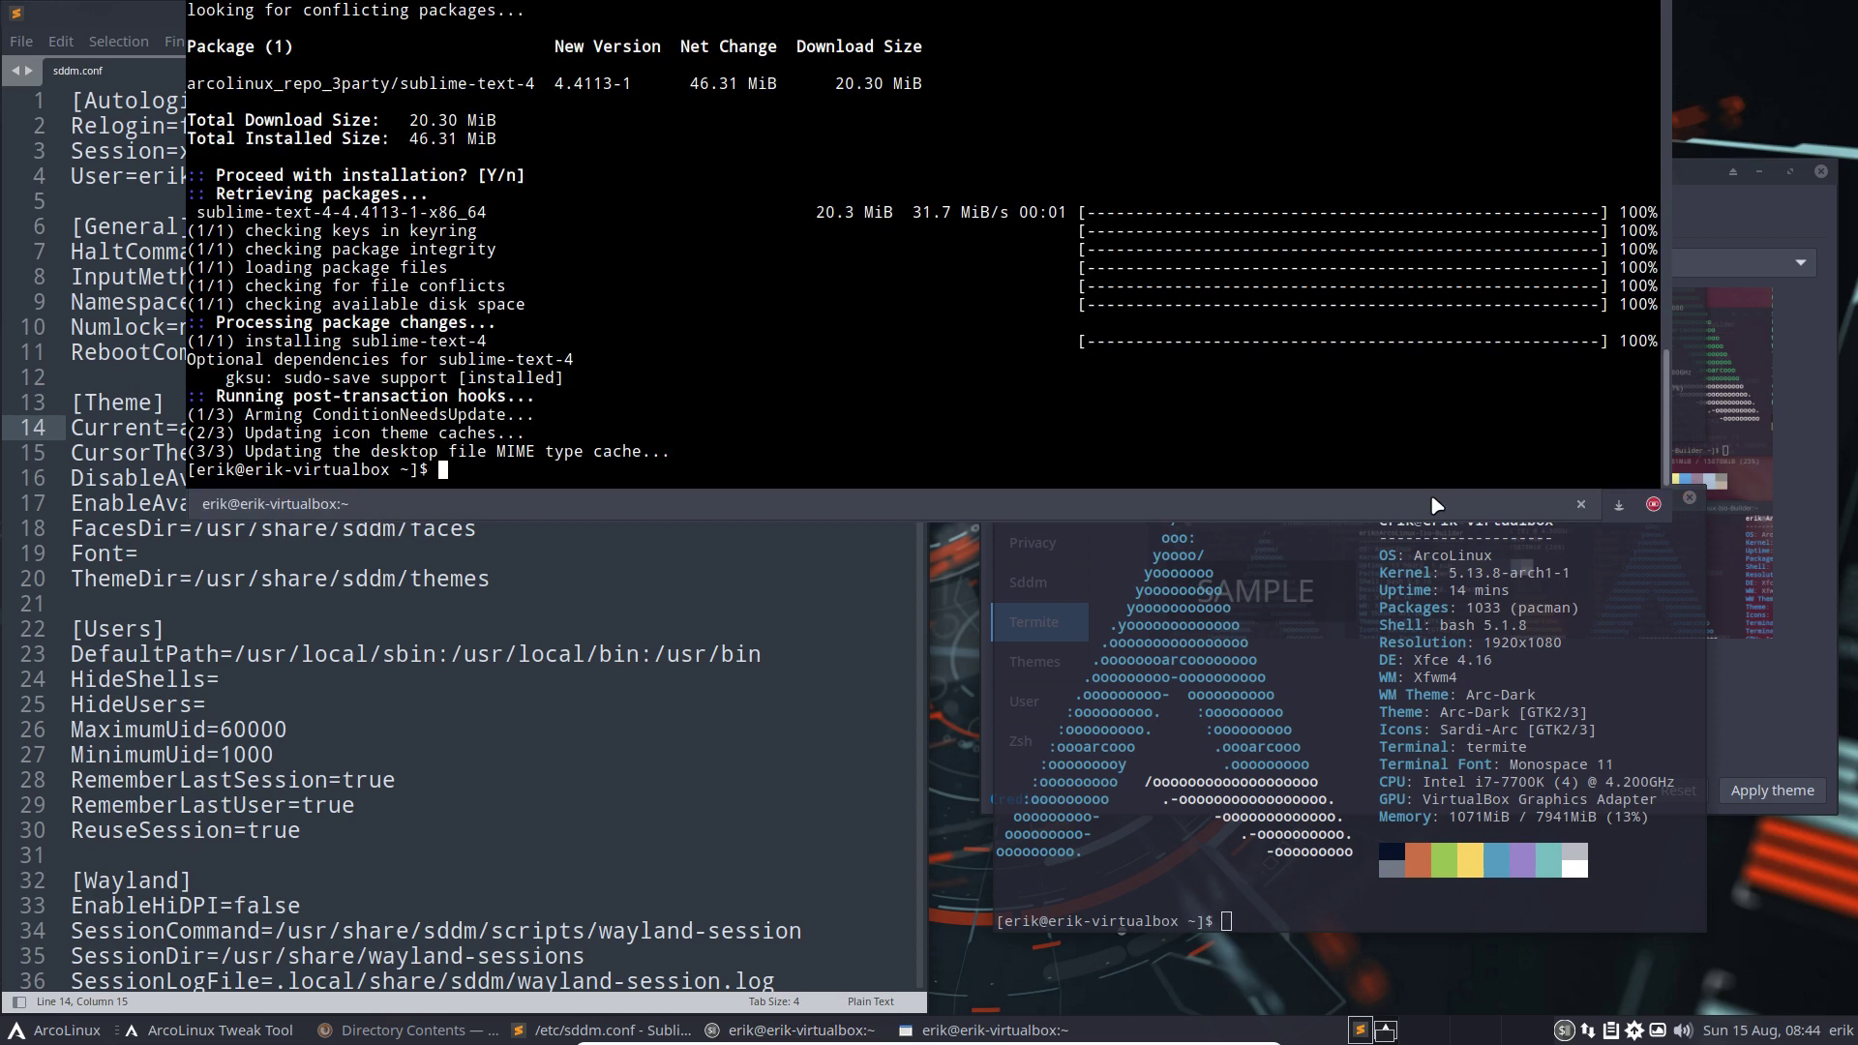
key("F12")
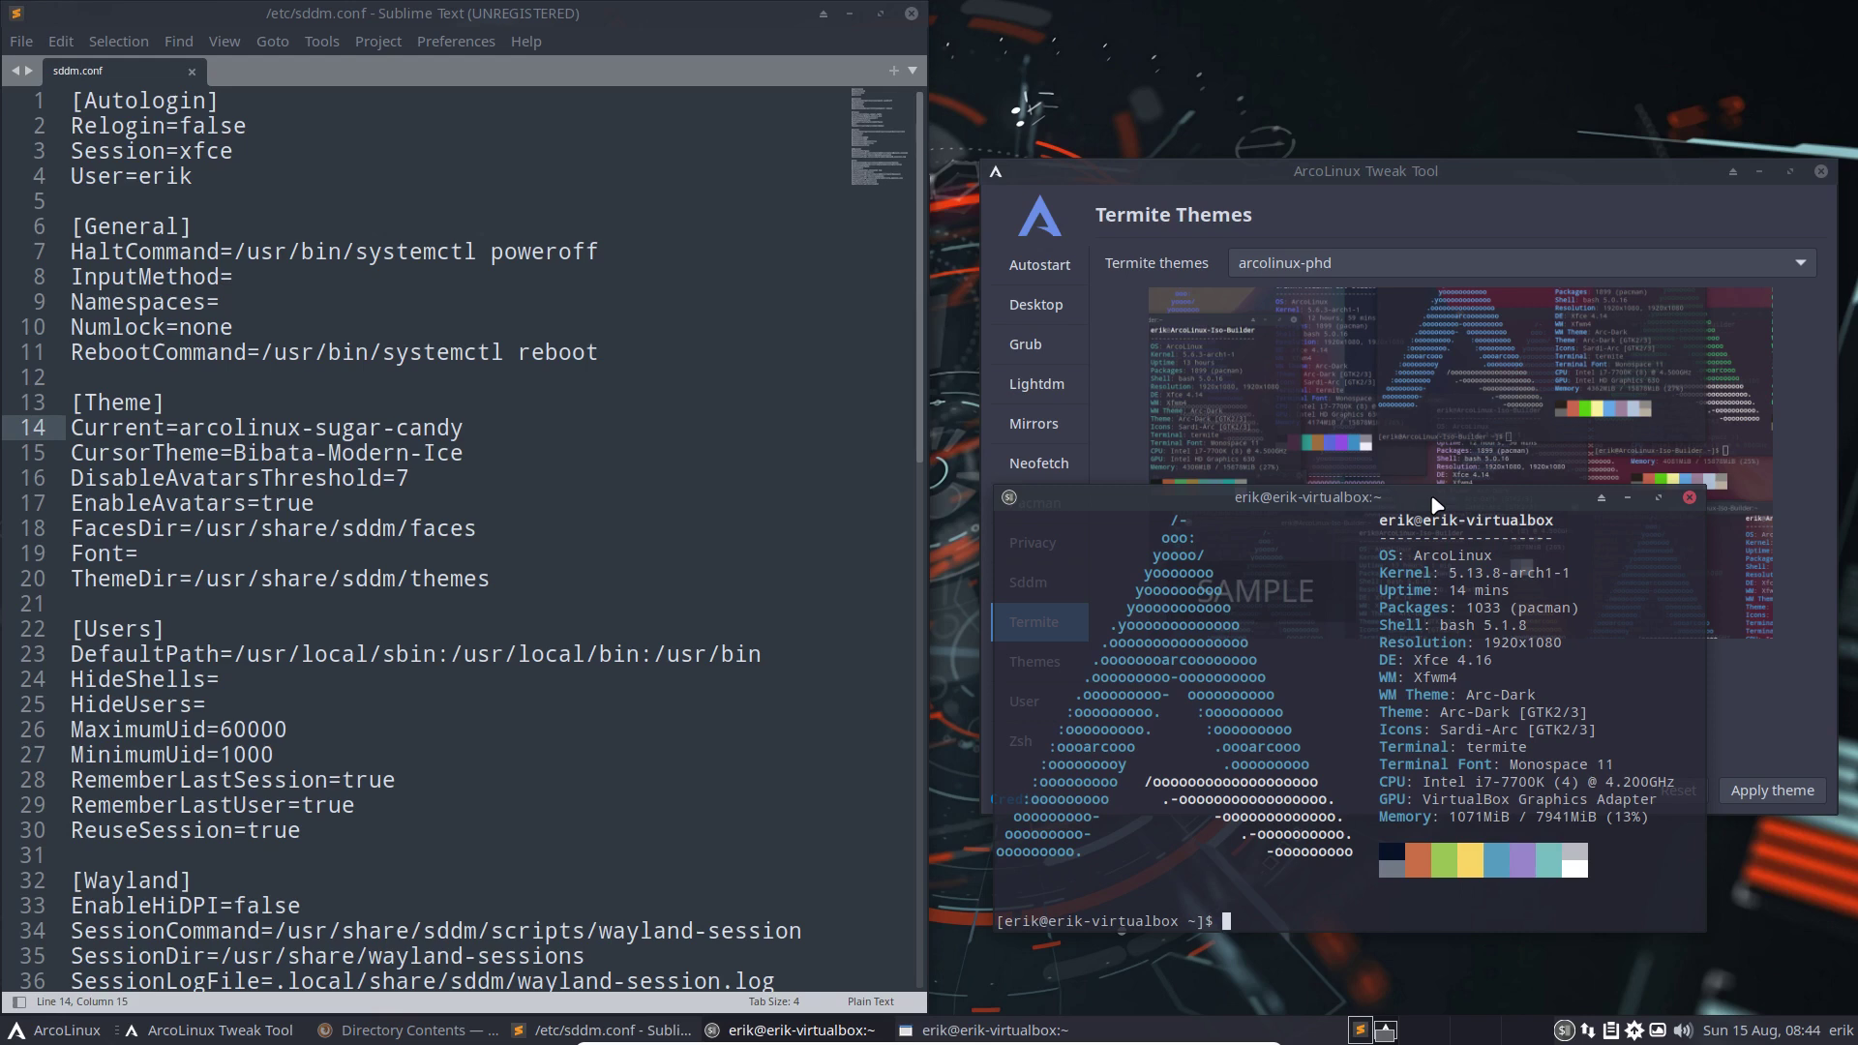
left_click(1689, 498)
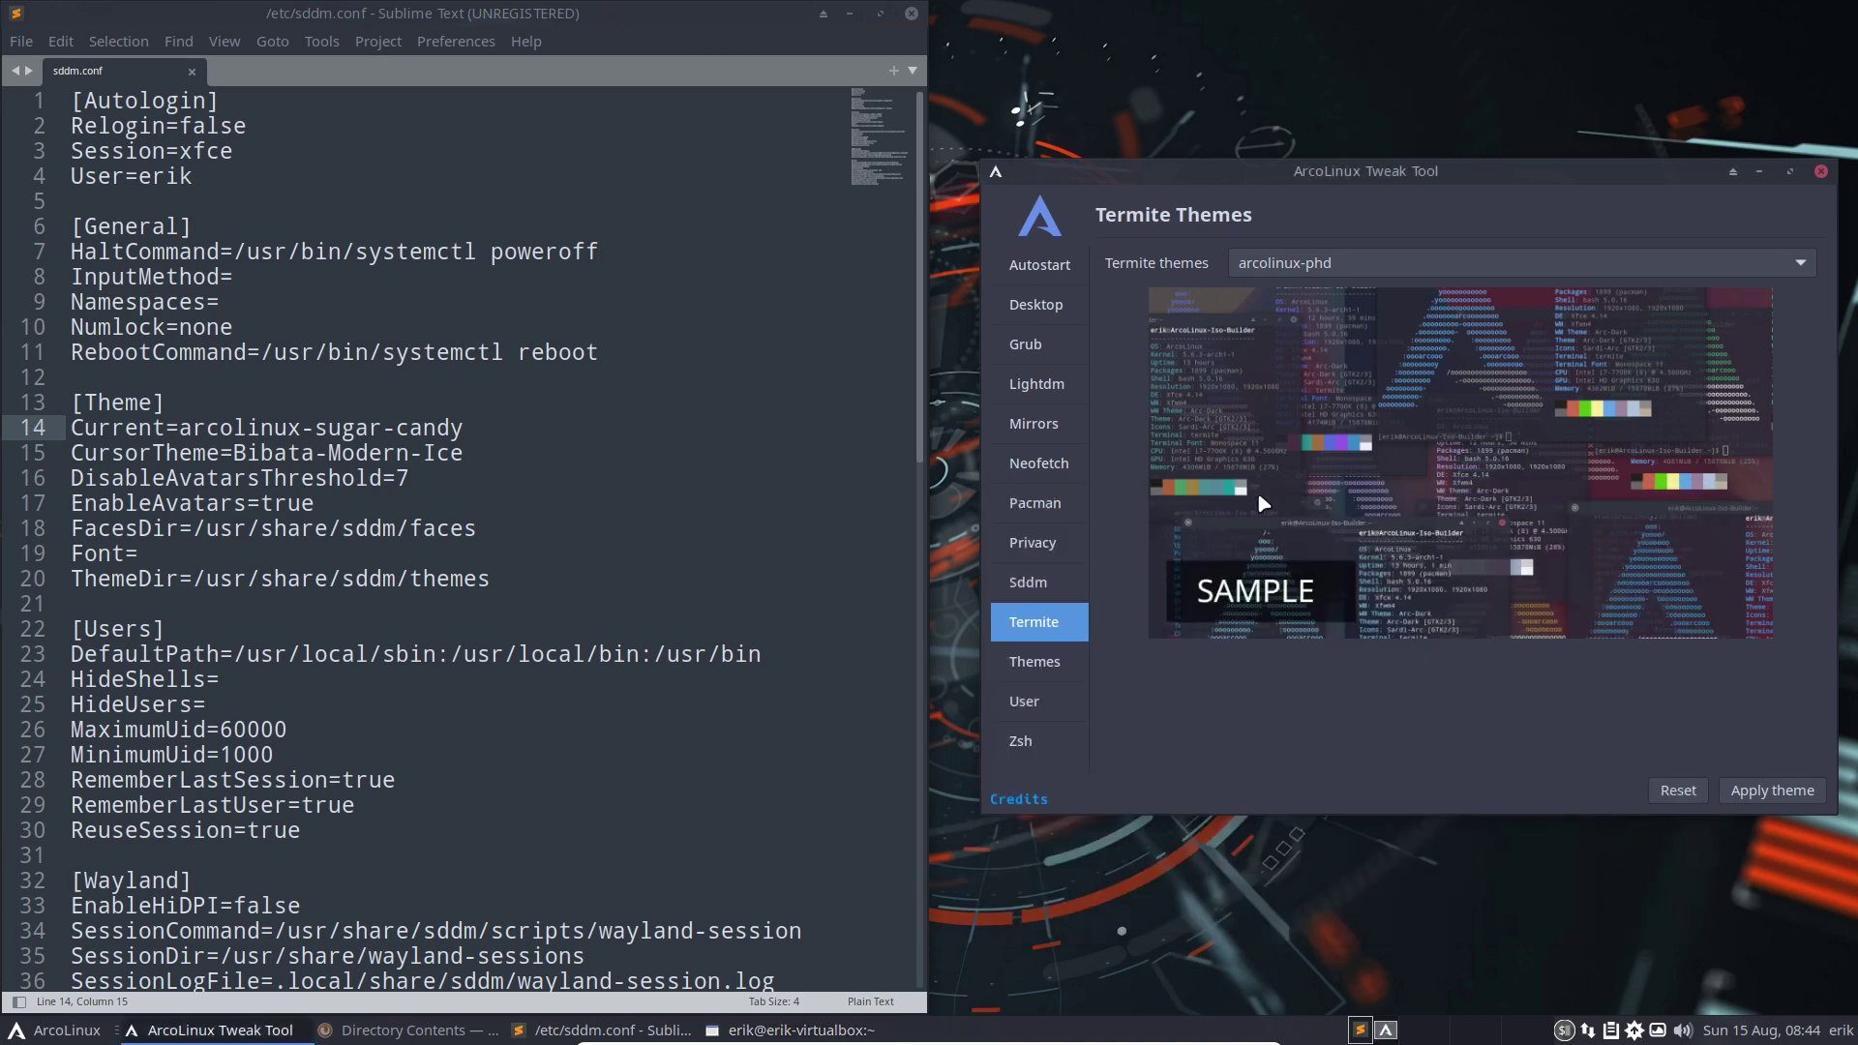
Apply the arcolinux-paraiso termite theme and launch termite via dmenu to view it
left_click(1334, 263)
left_click(1357, 199)
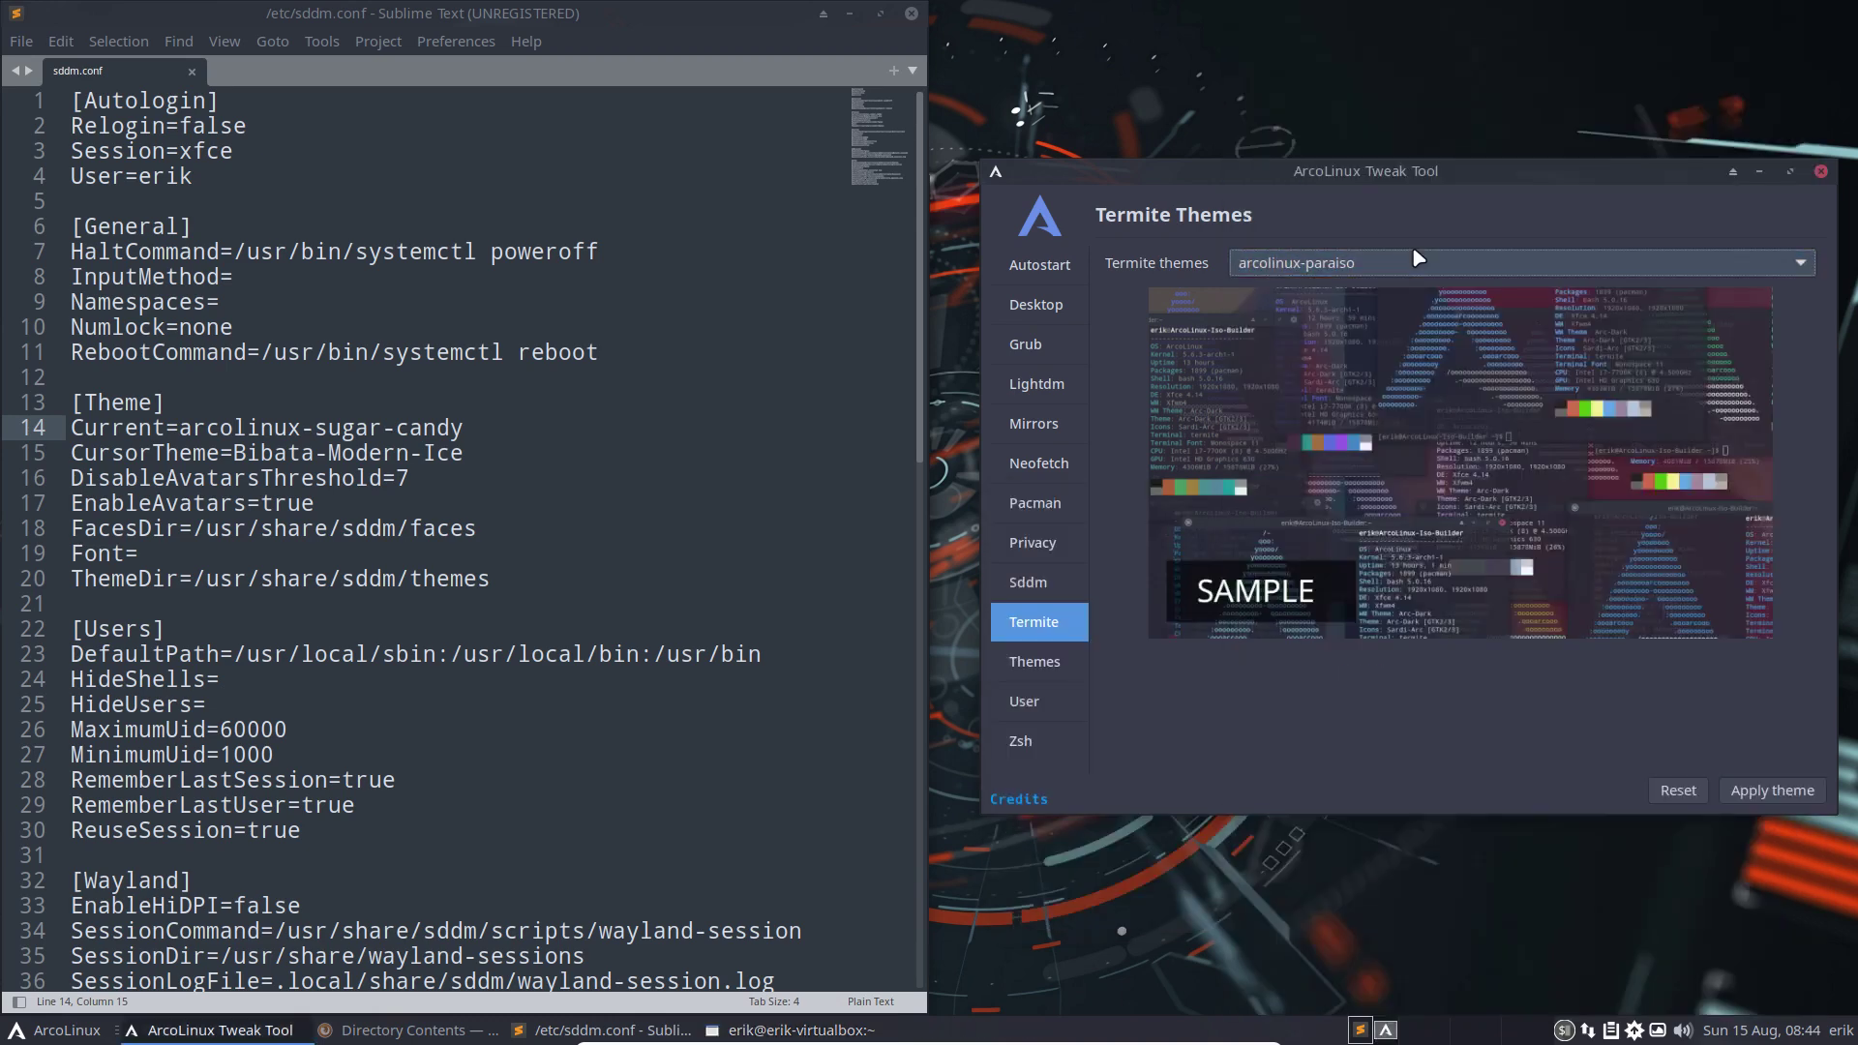
left_click(1762, 792)
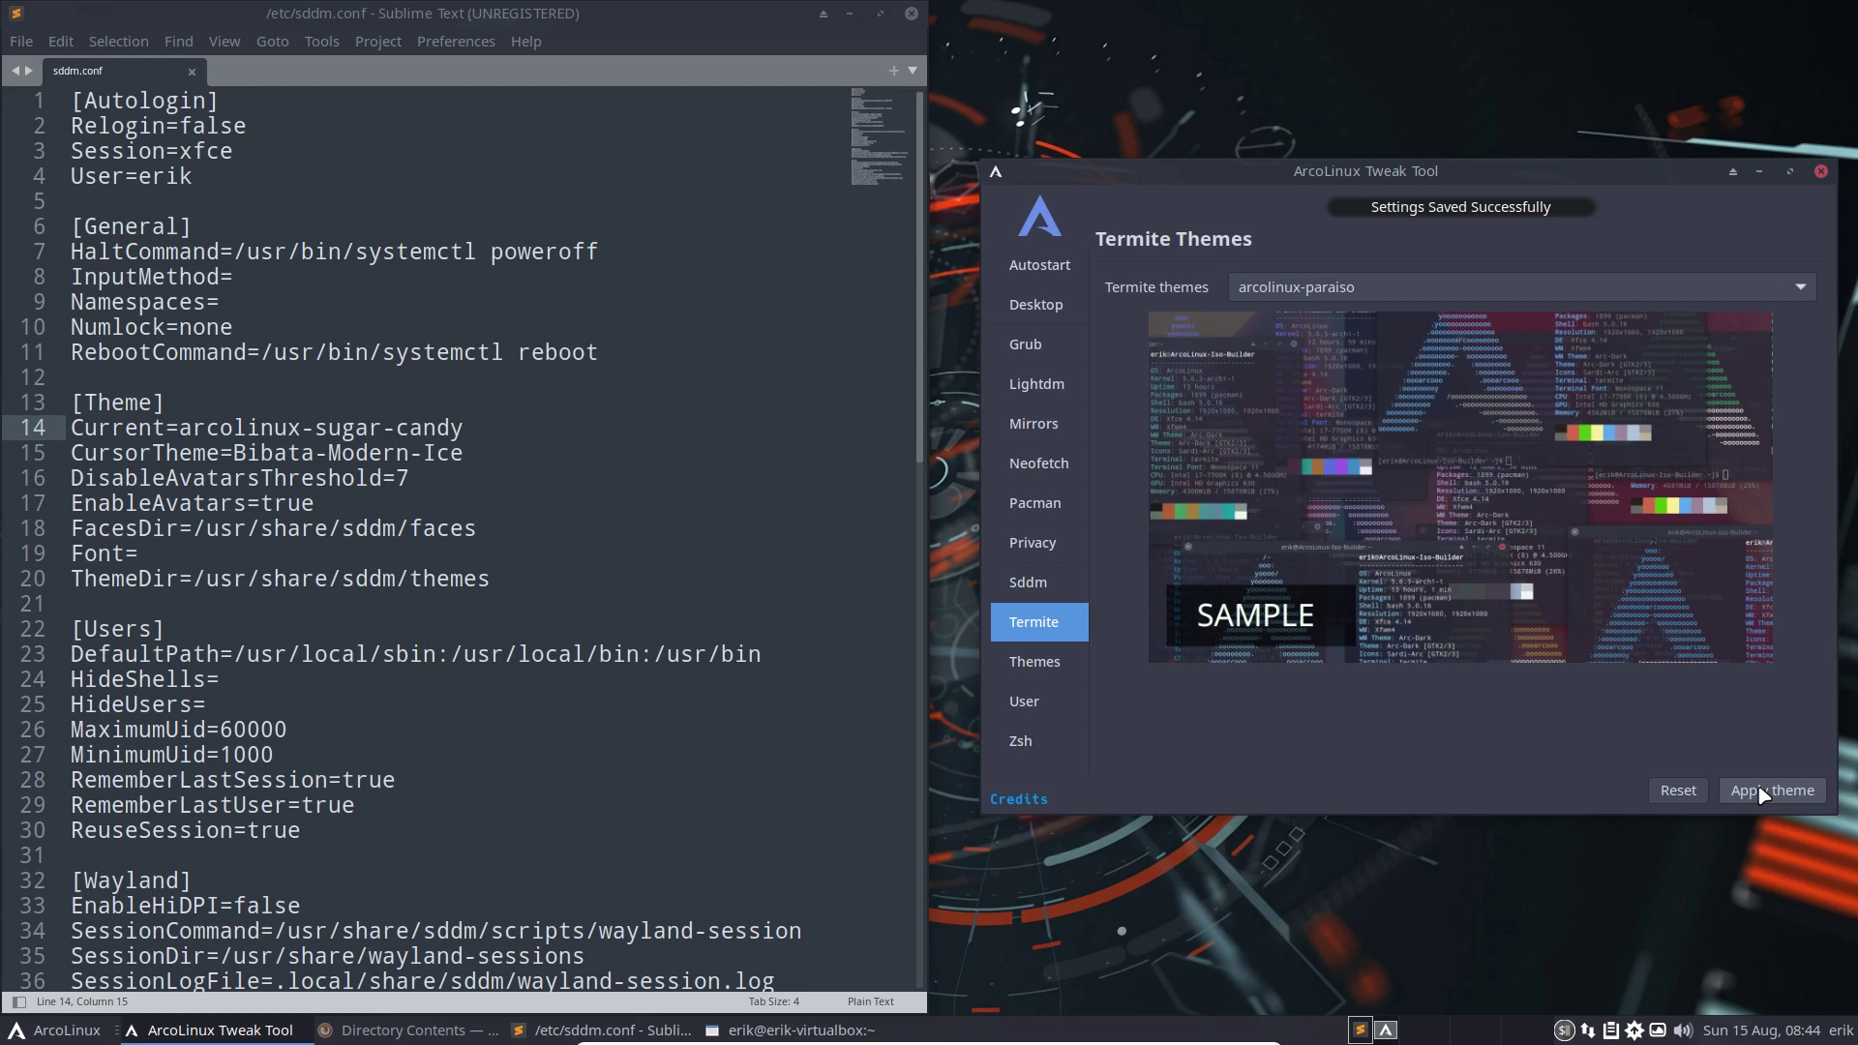
key("super+d")
type("temr")
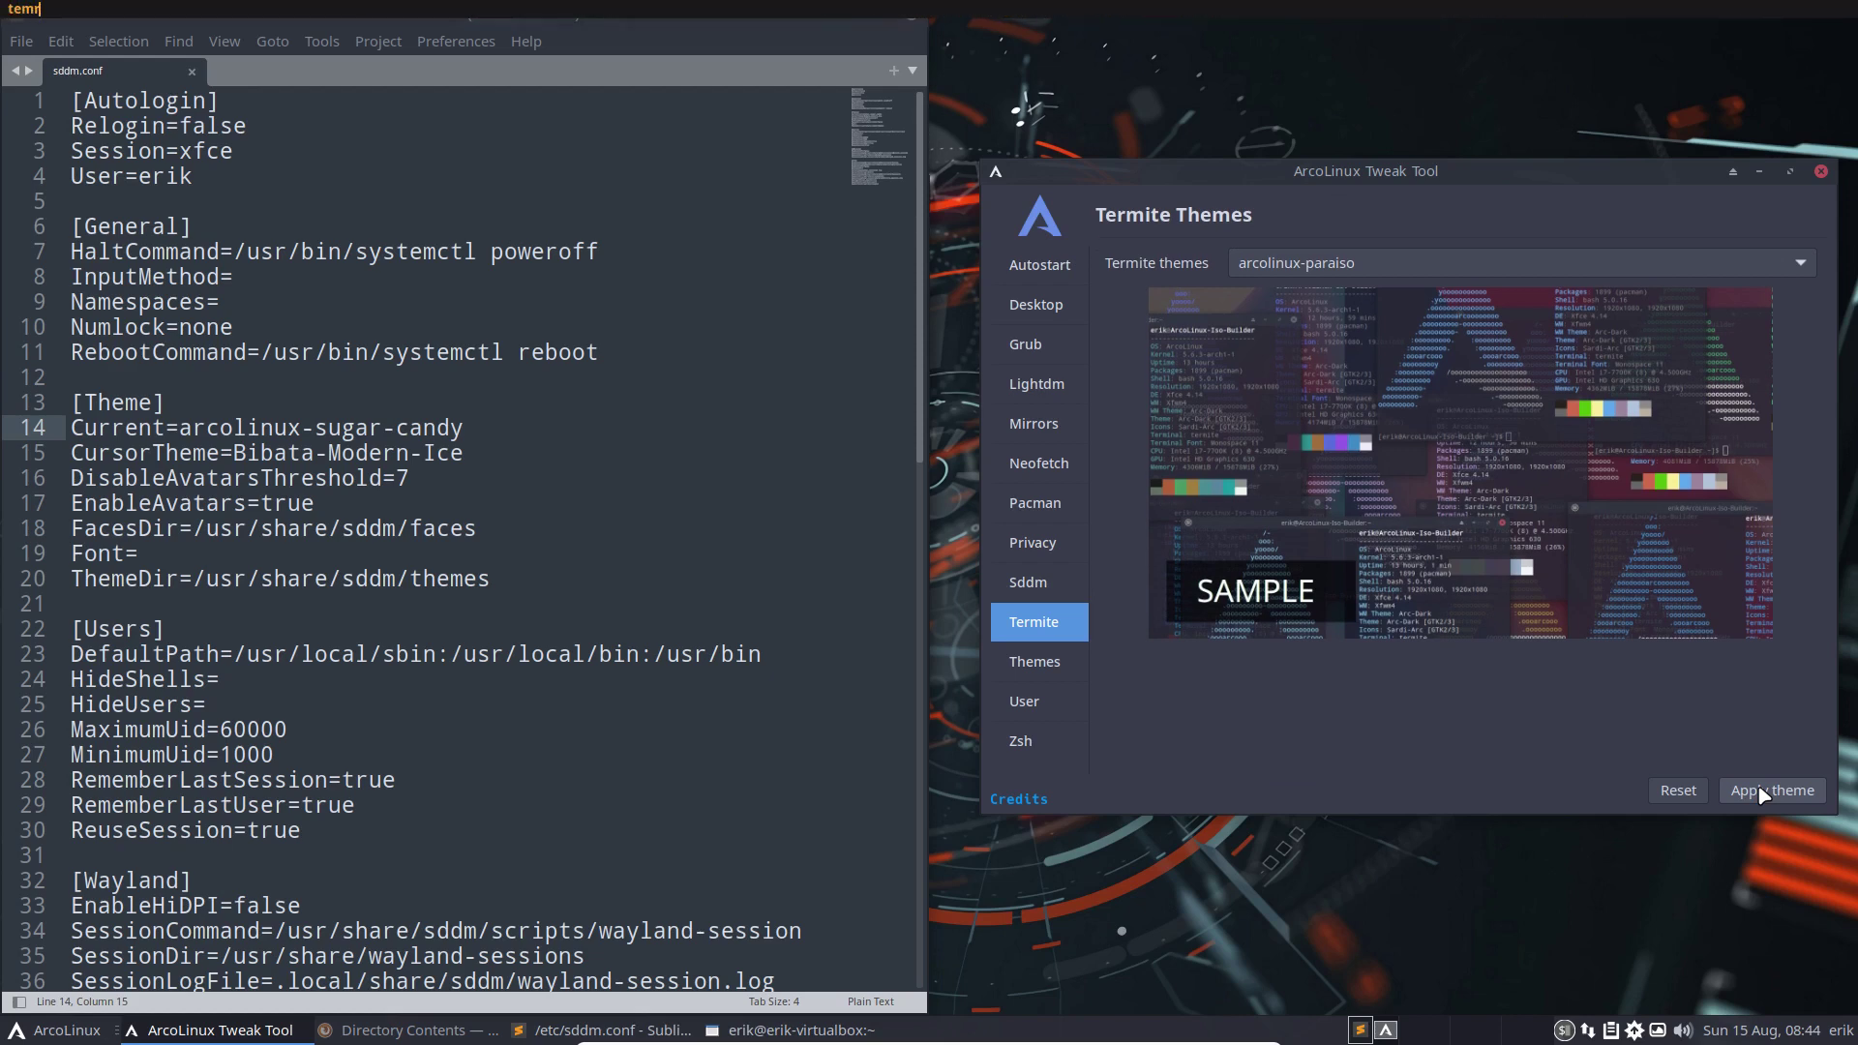
key("BackSpace")
type("rm")
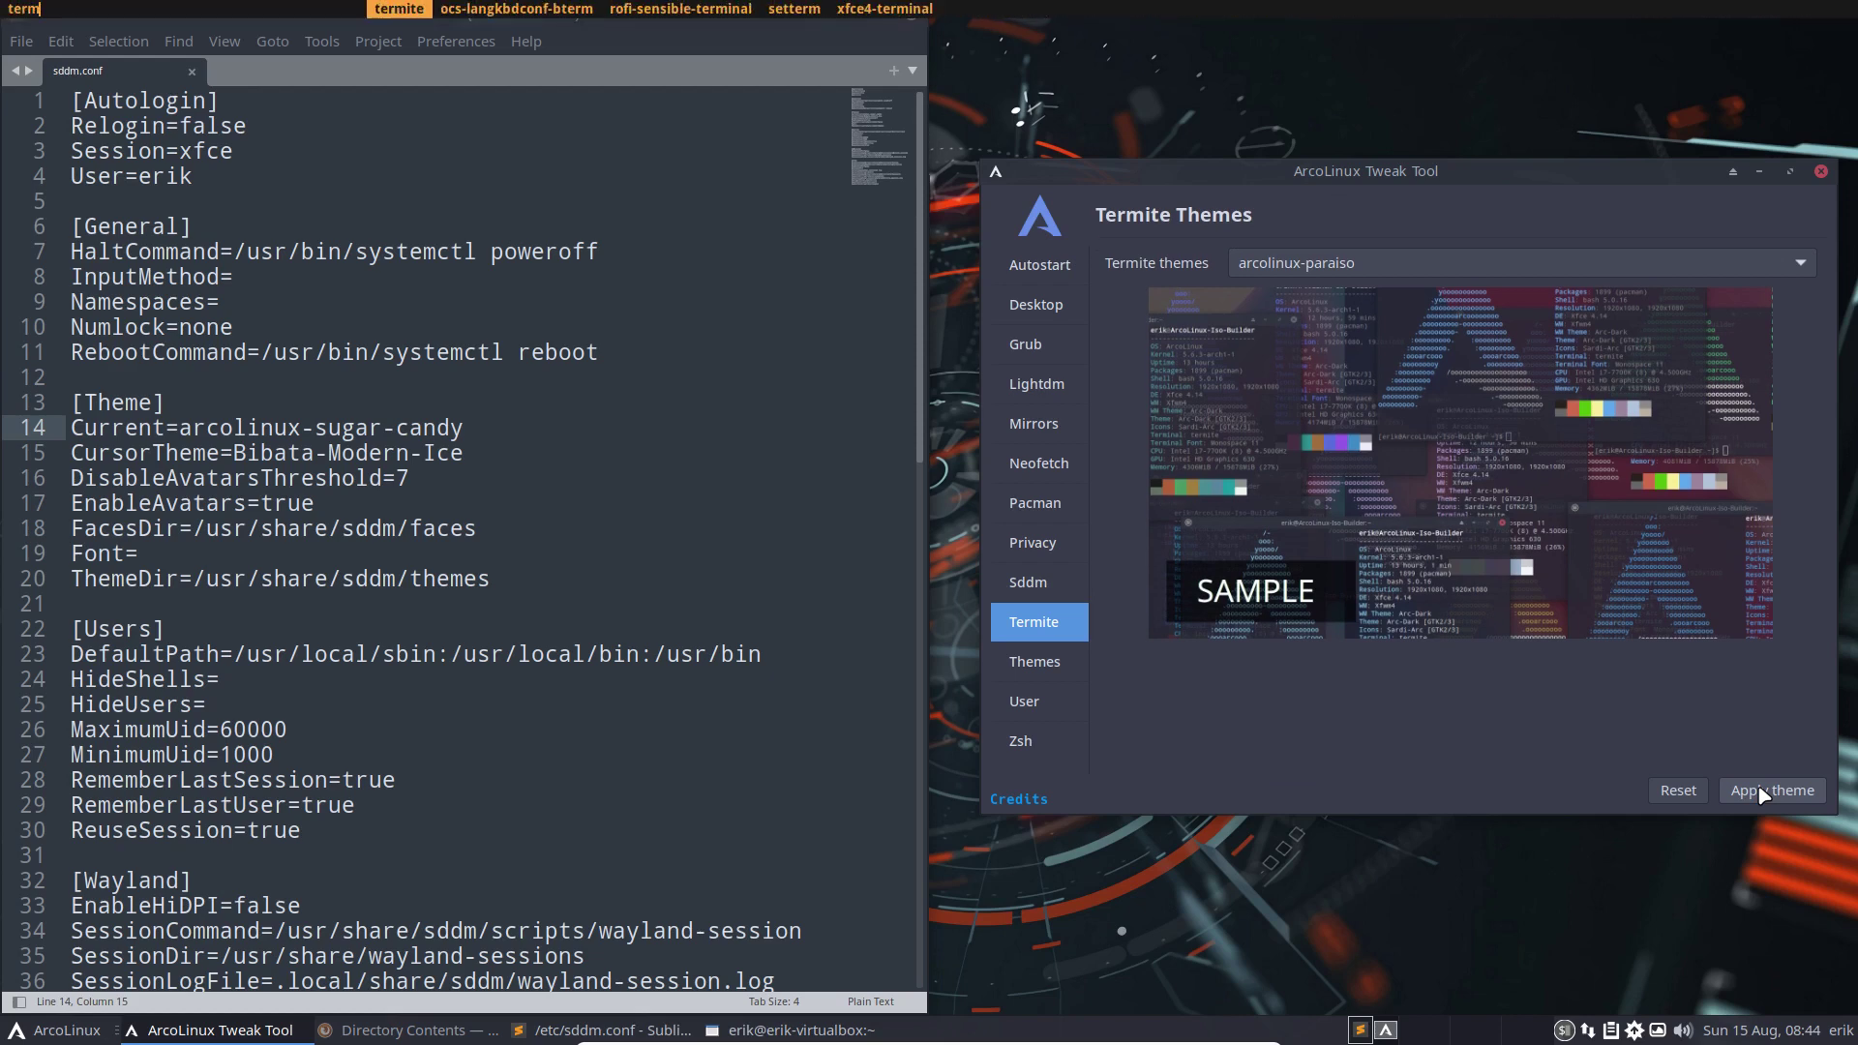
key("Return")
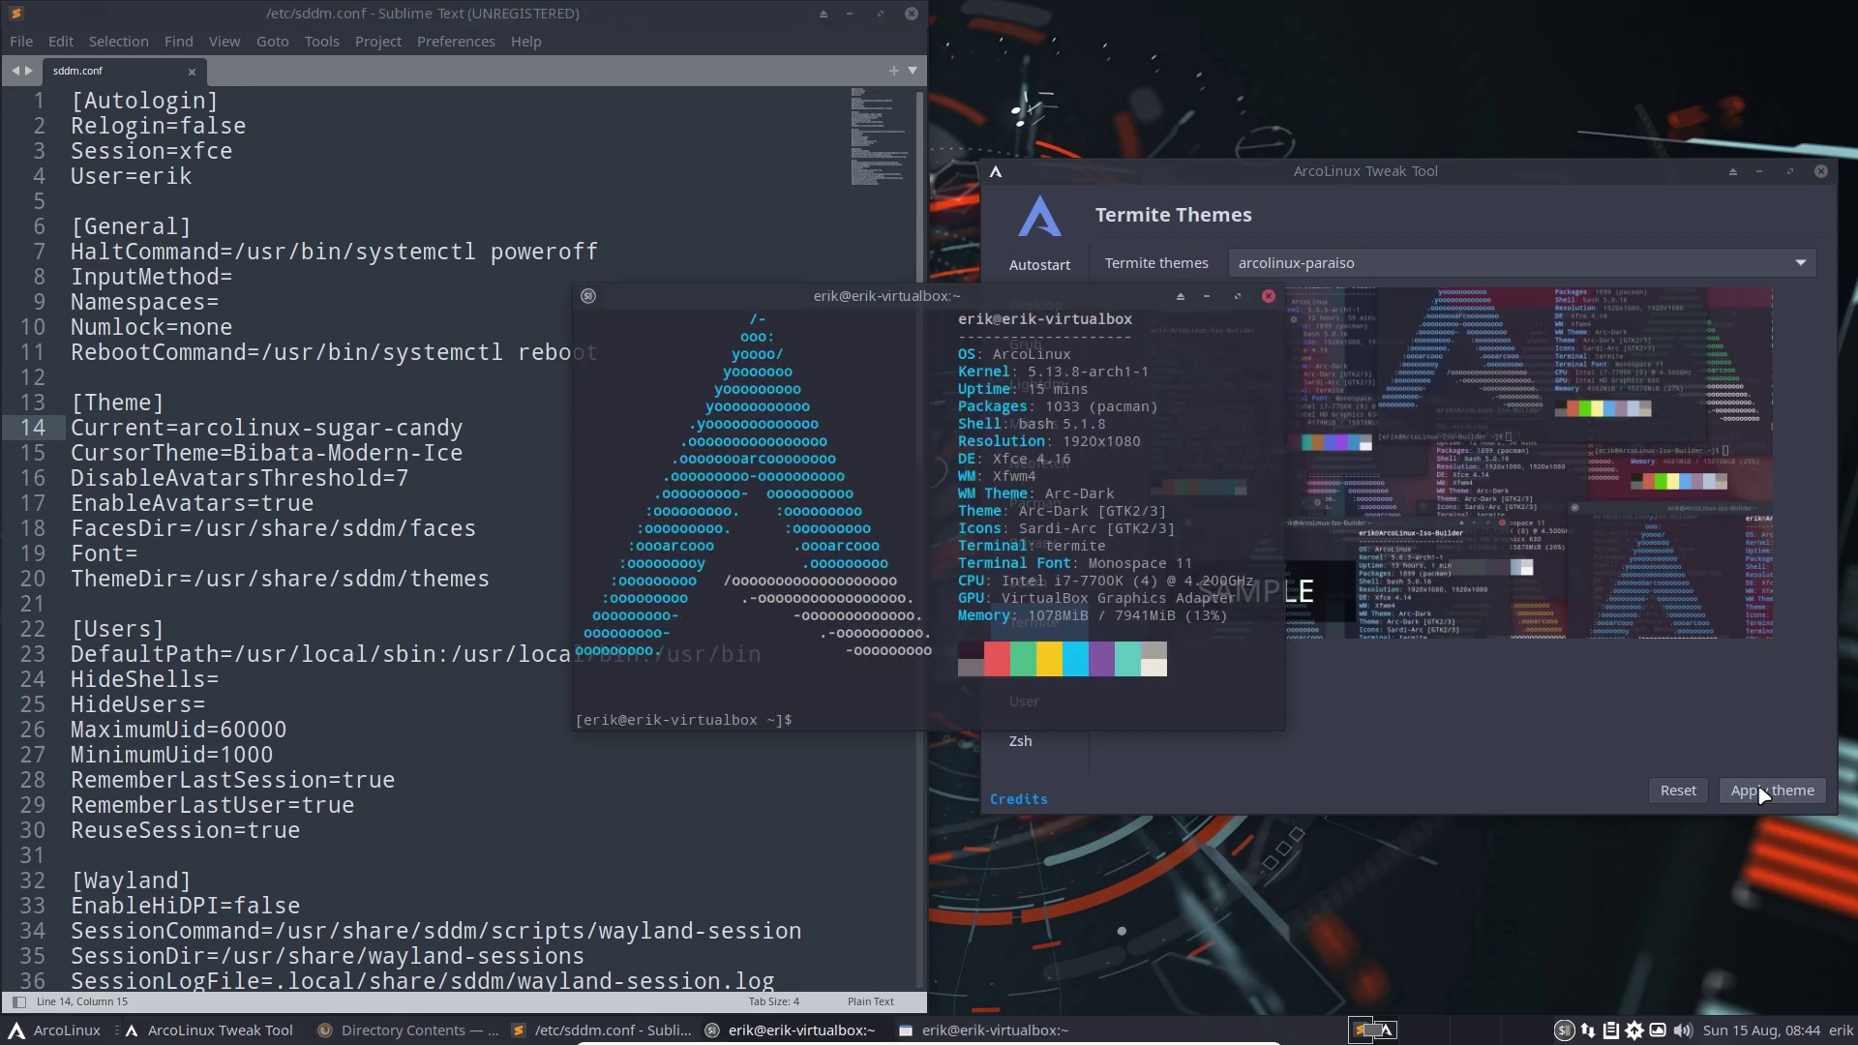
left_click(39, 1033)
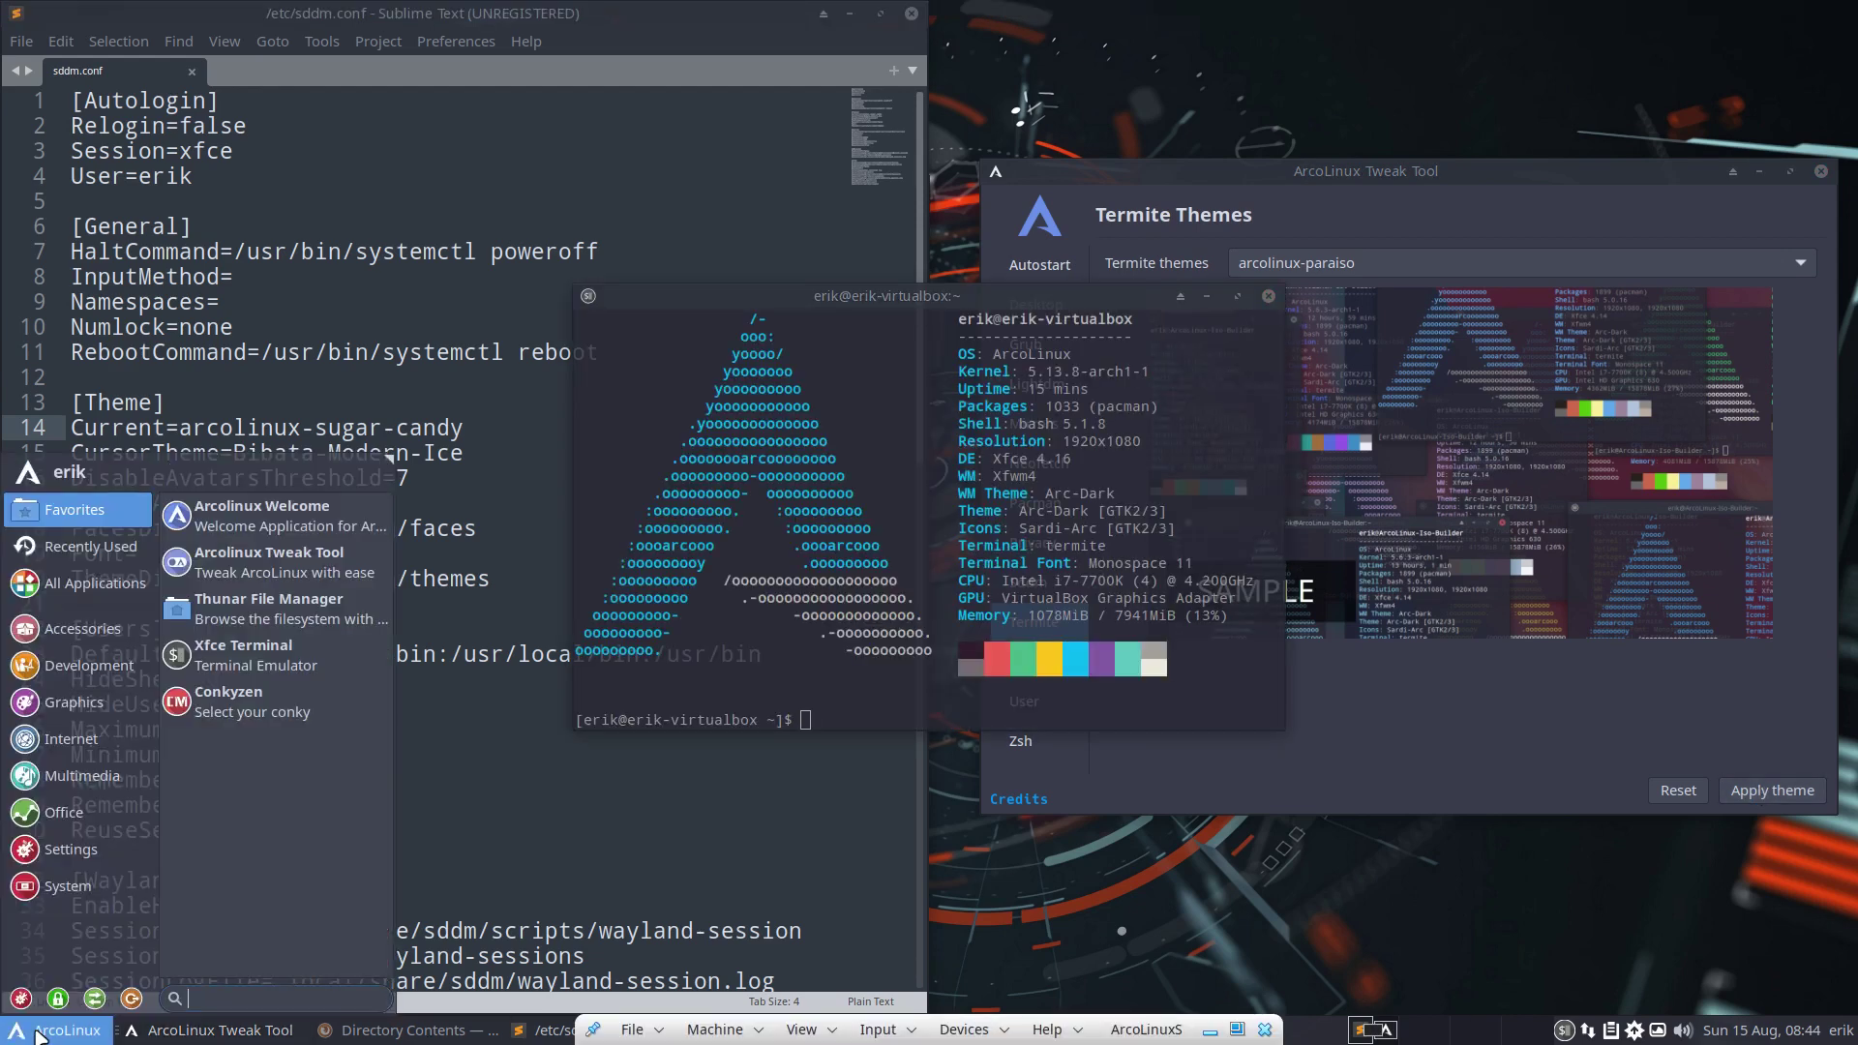
type("key")
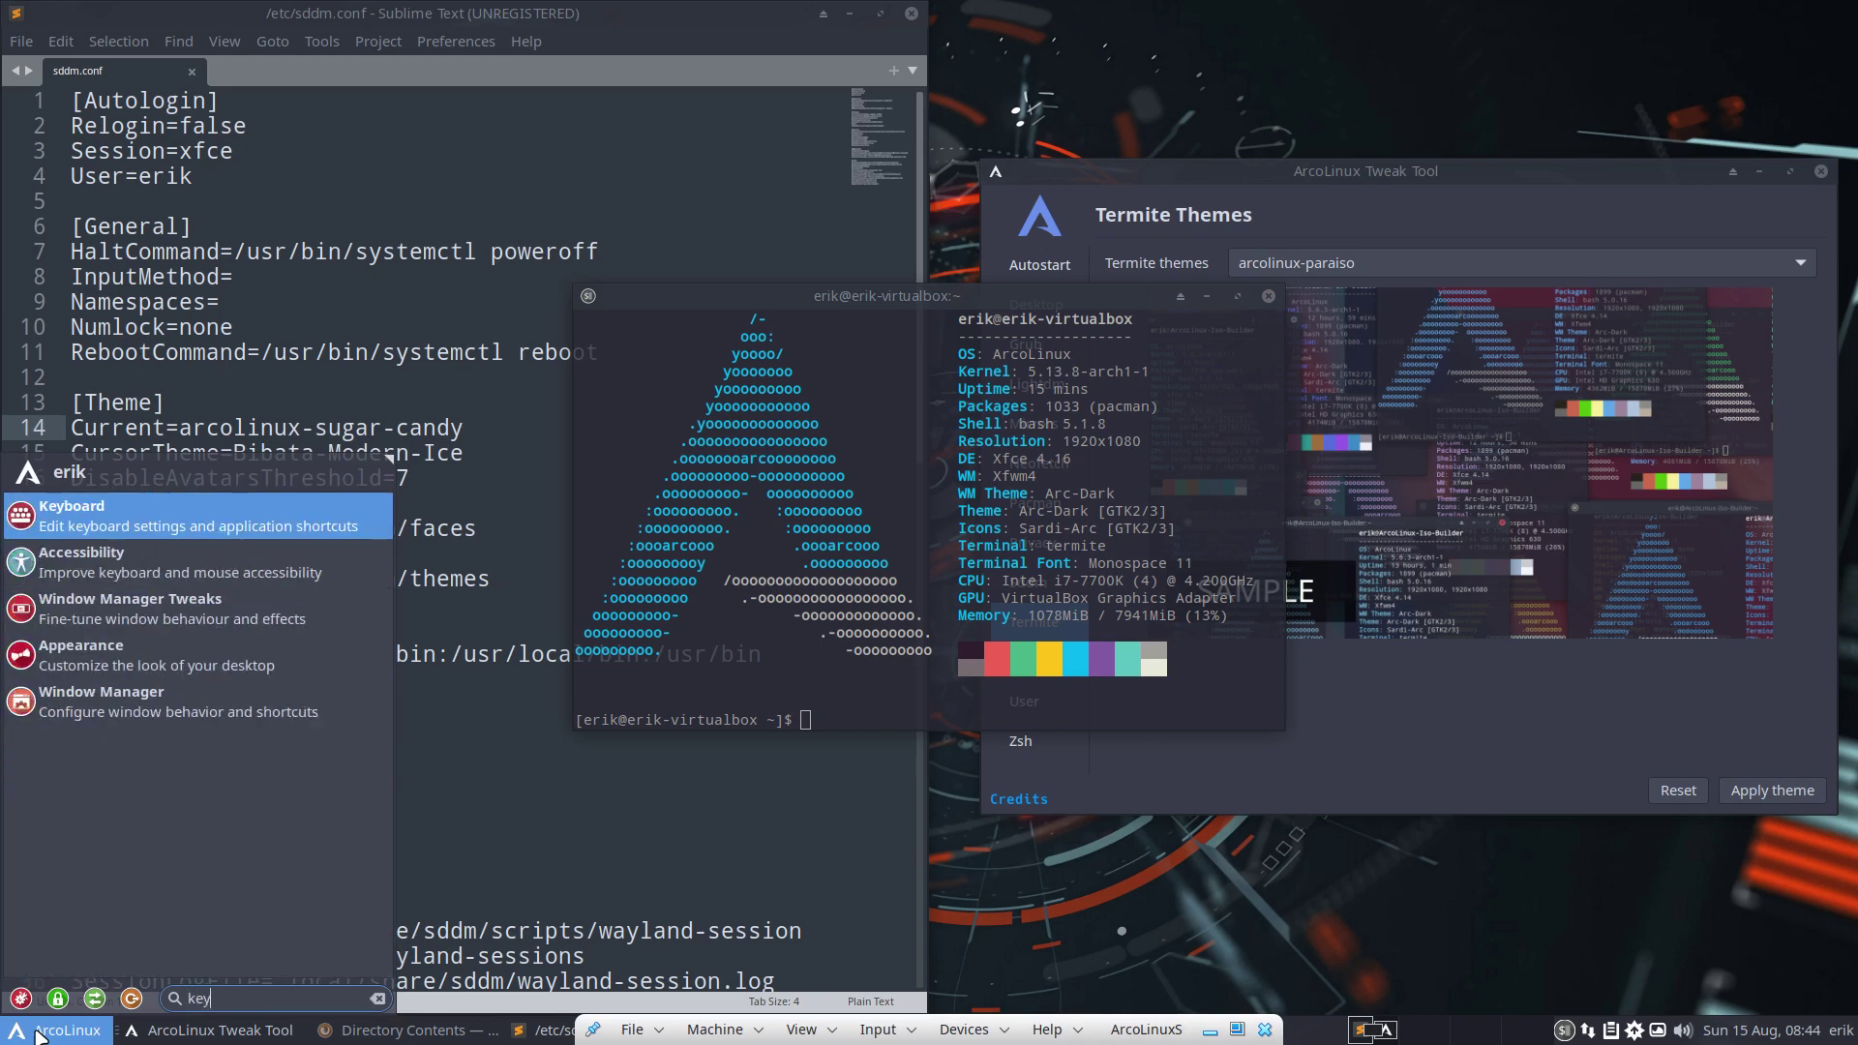
key("Return")
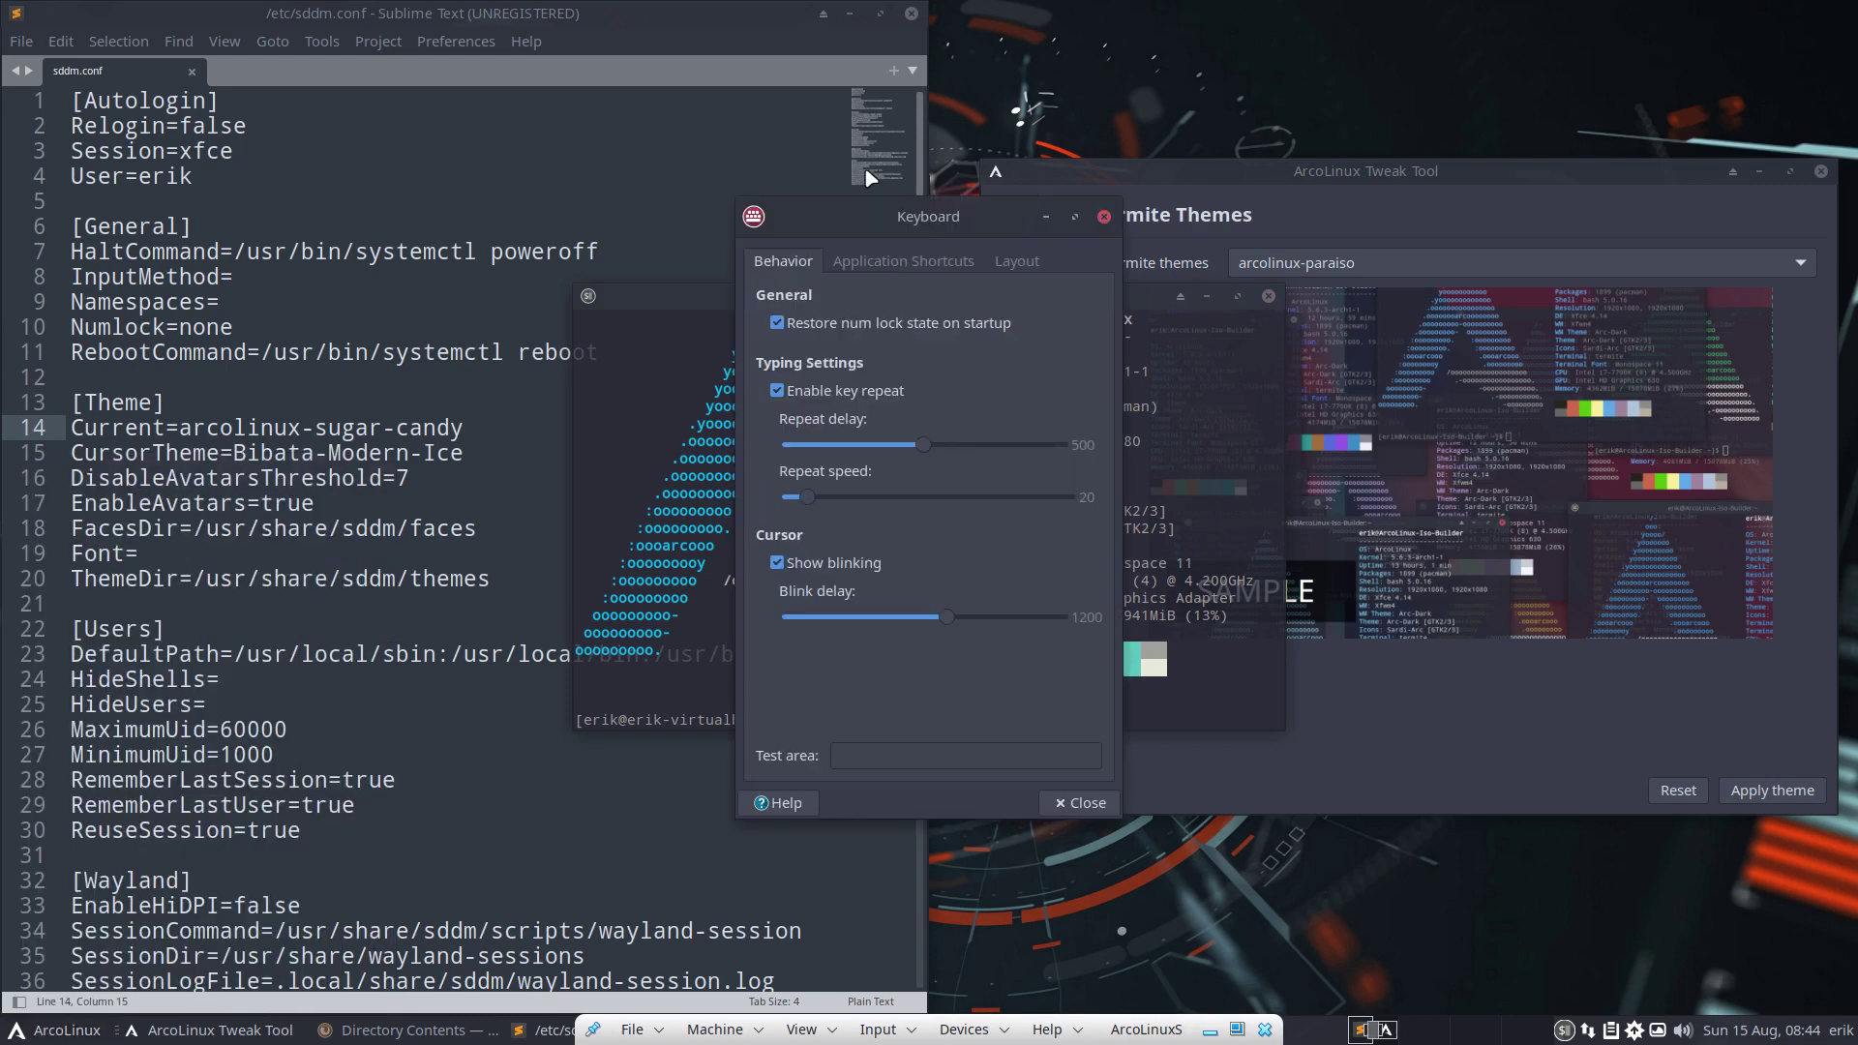
left_click(903, 261)
scroll(967, 653, "down", 4)
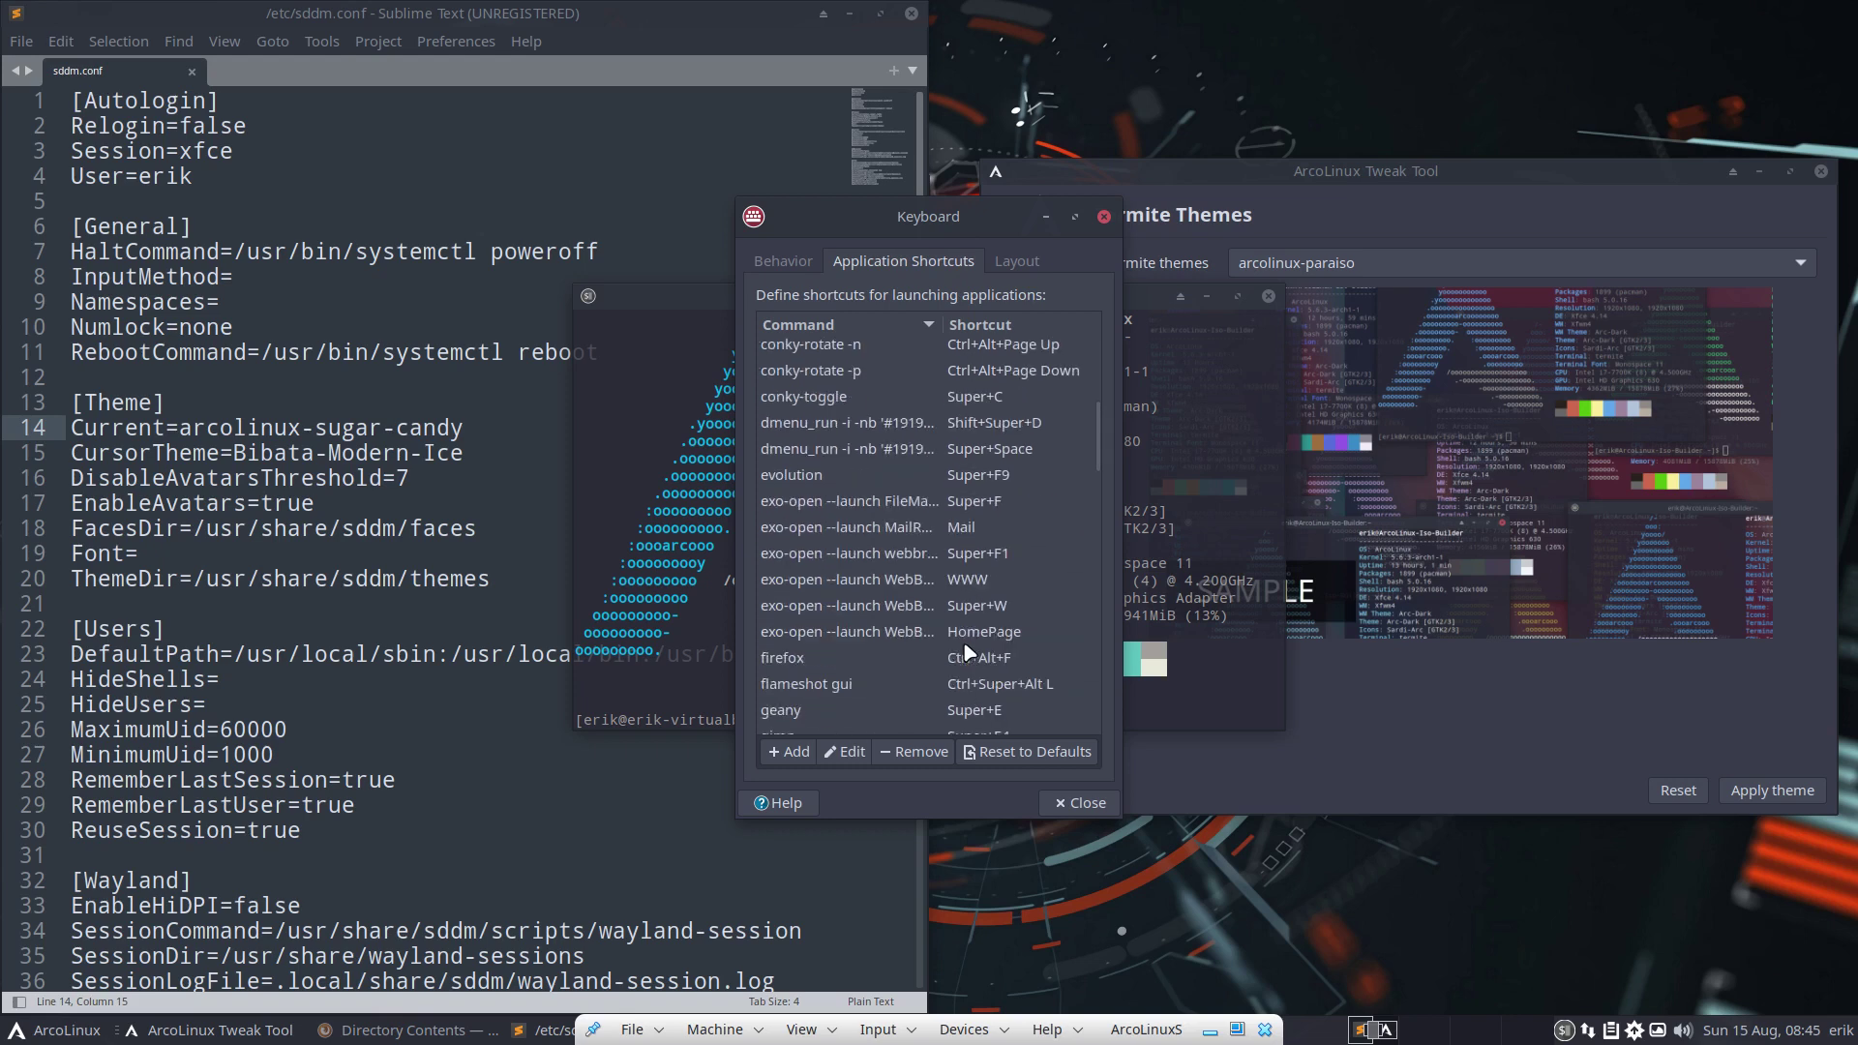
scroll(926, 554, "down", 2)
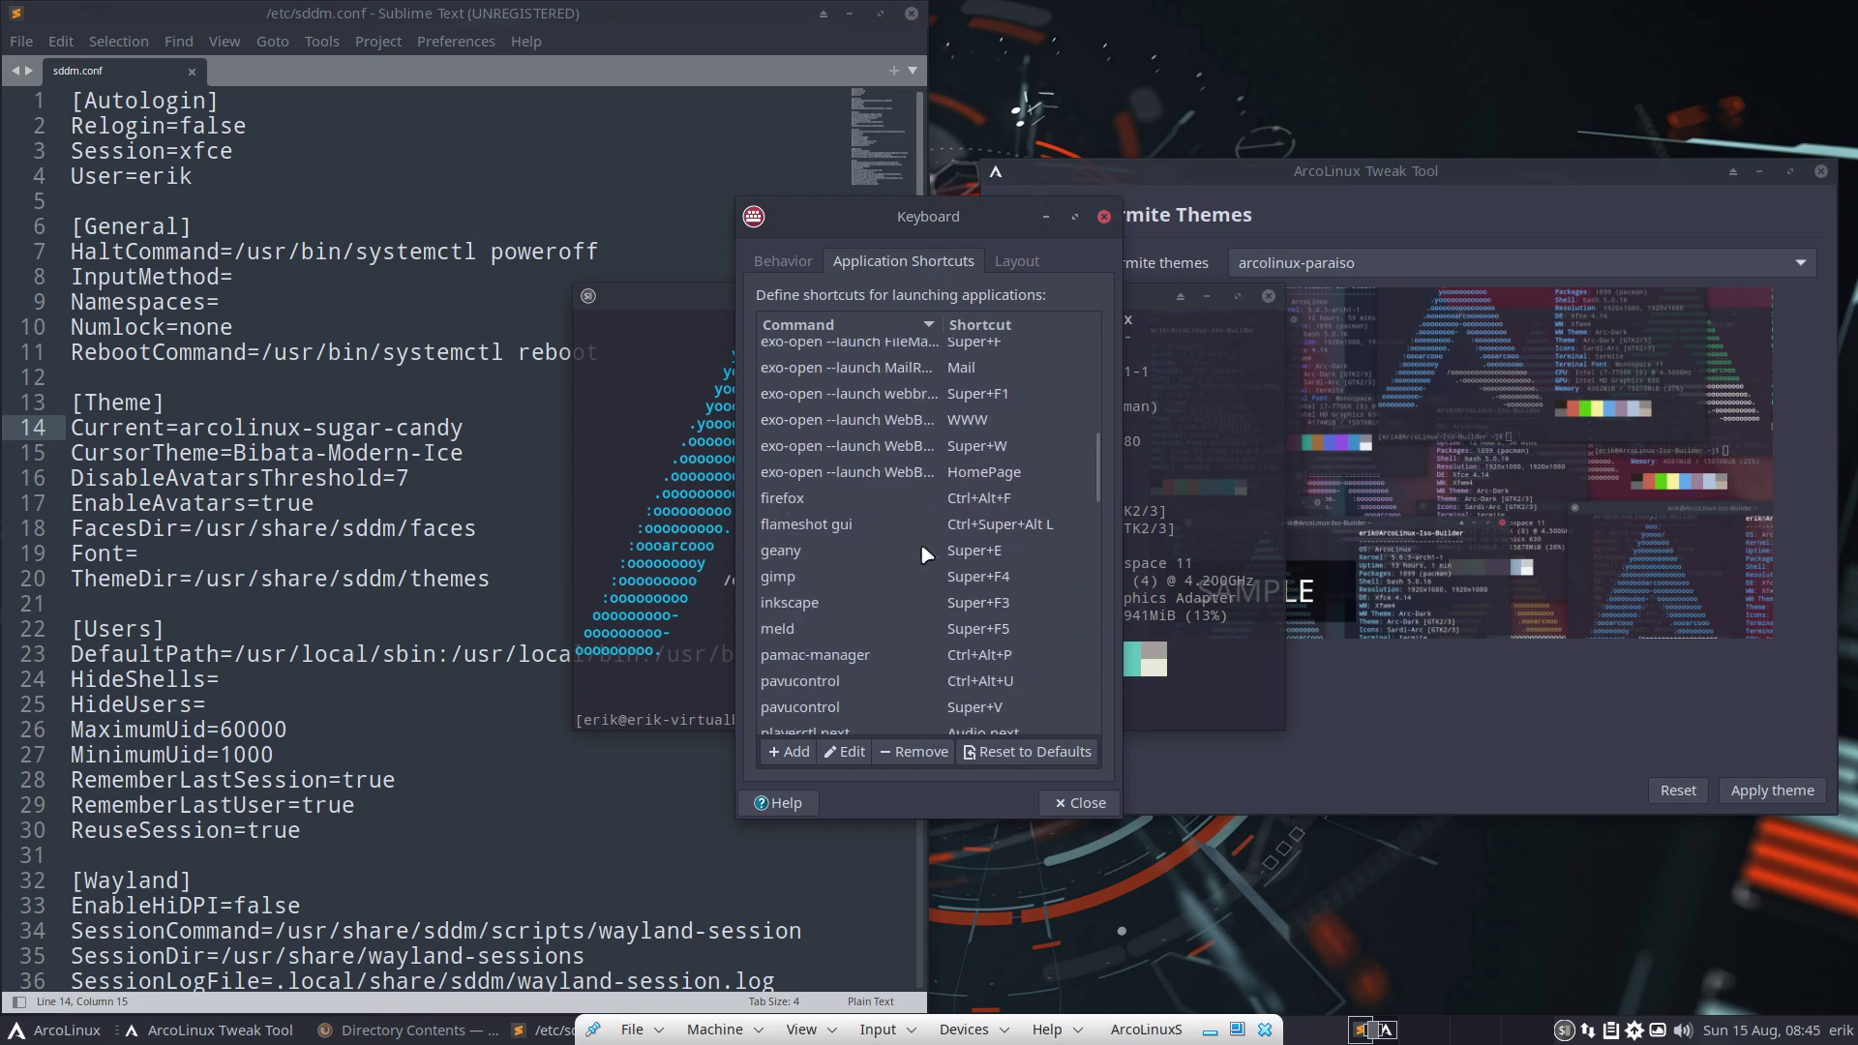
scroll(1014, 415, "up", 2)
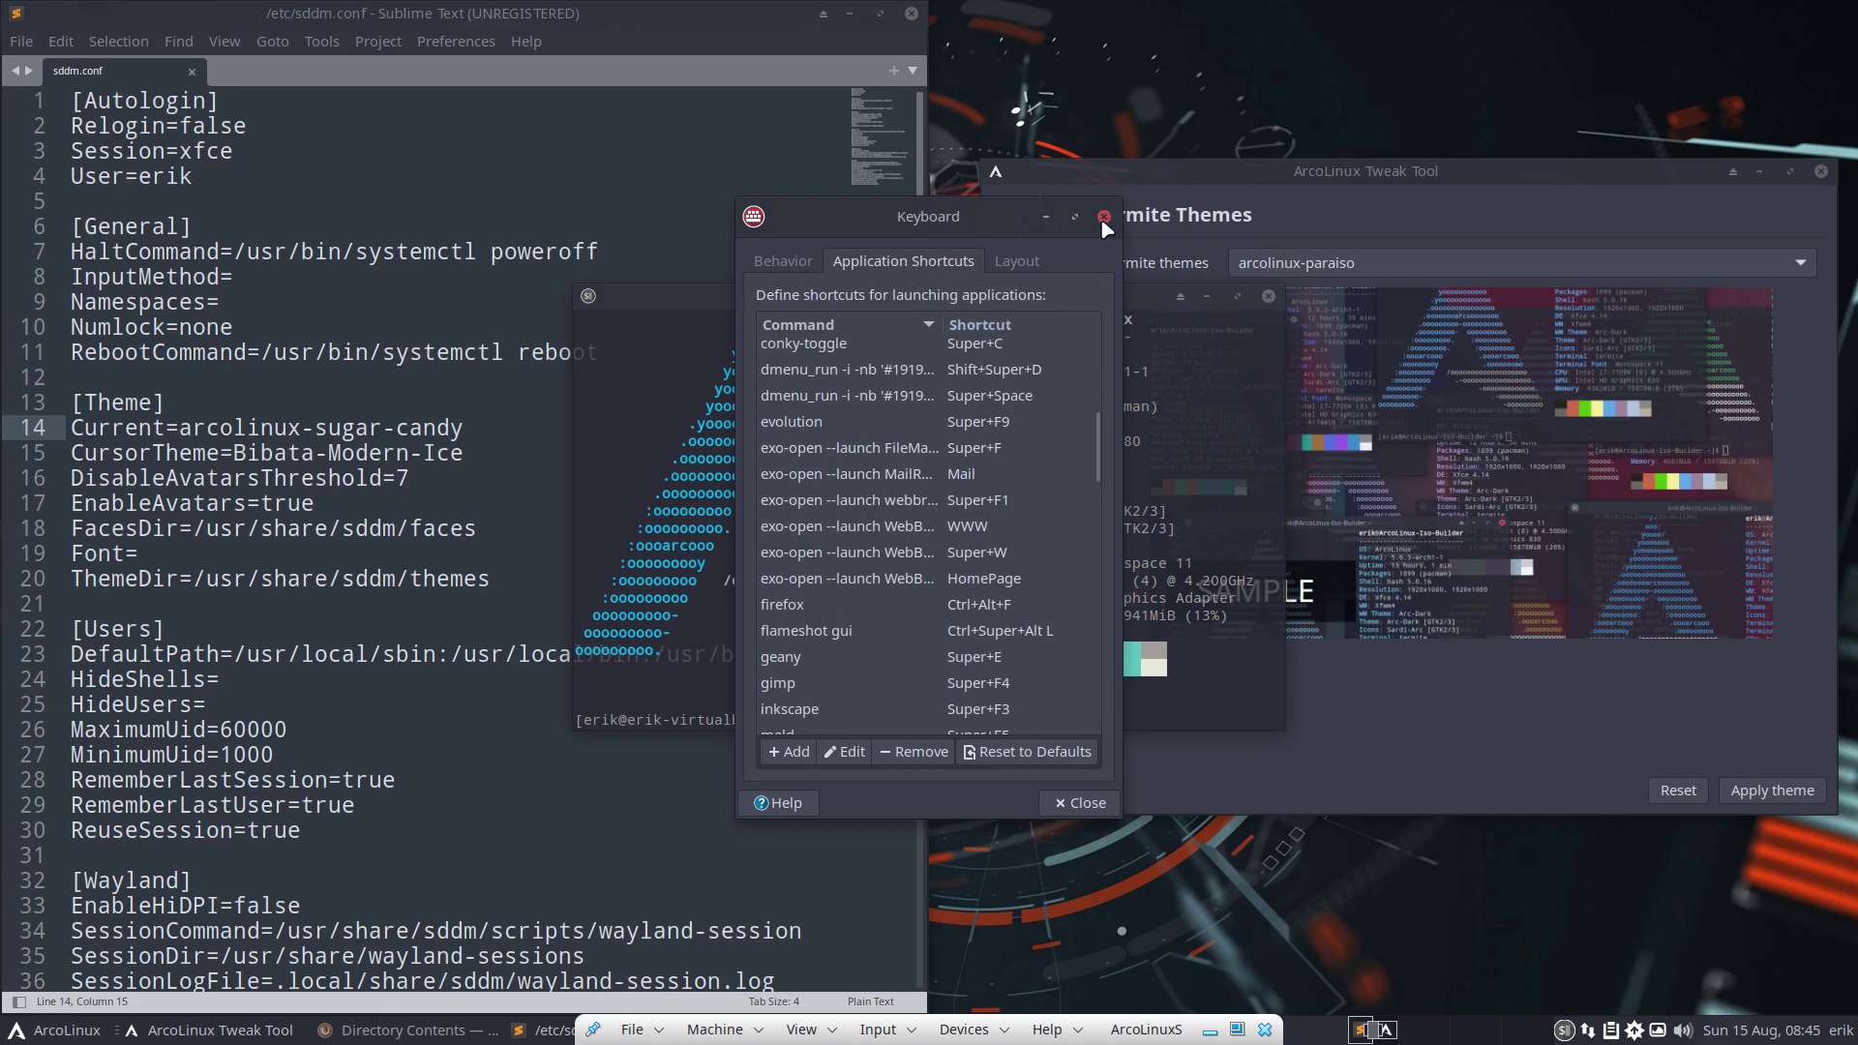
left_click(1103, 217)
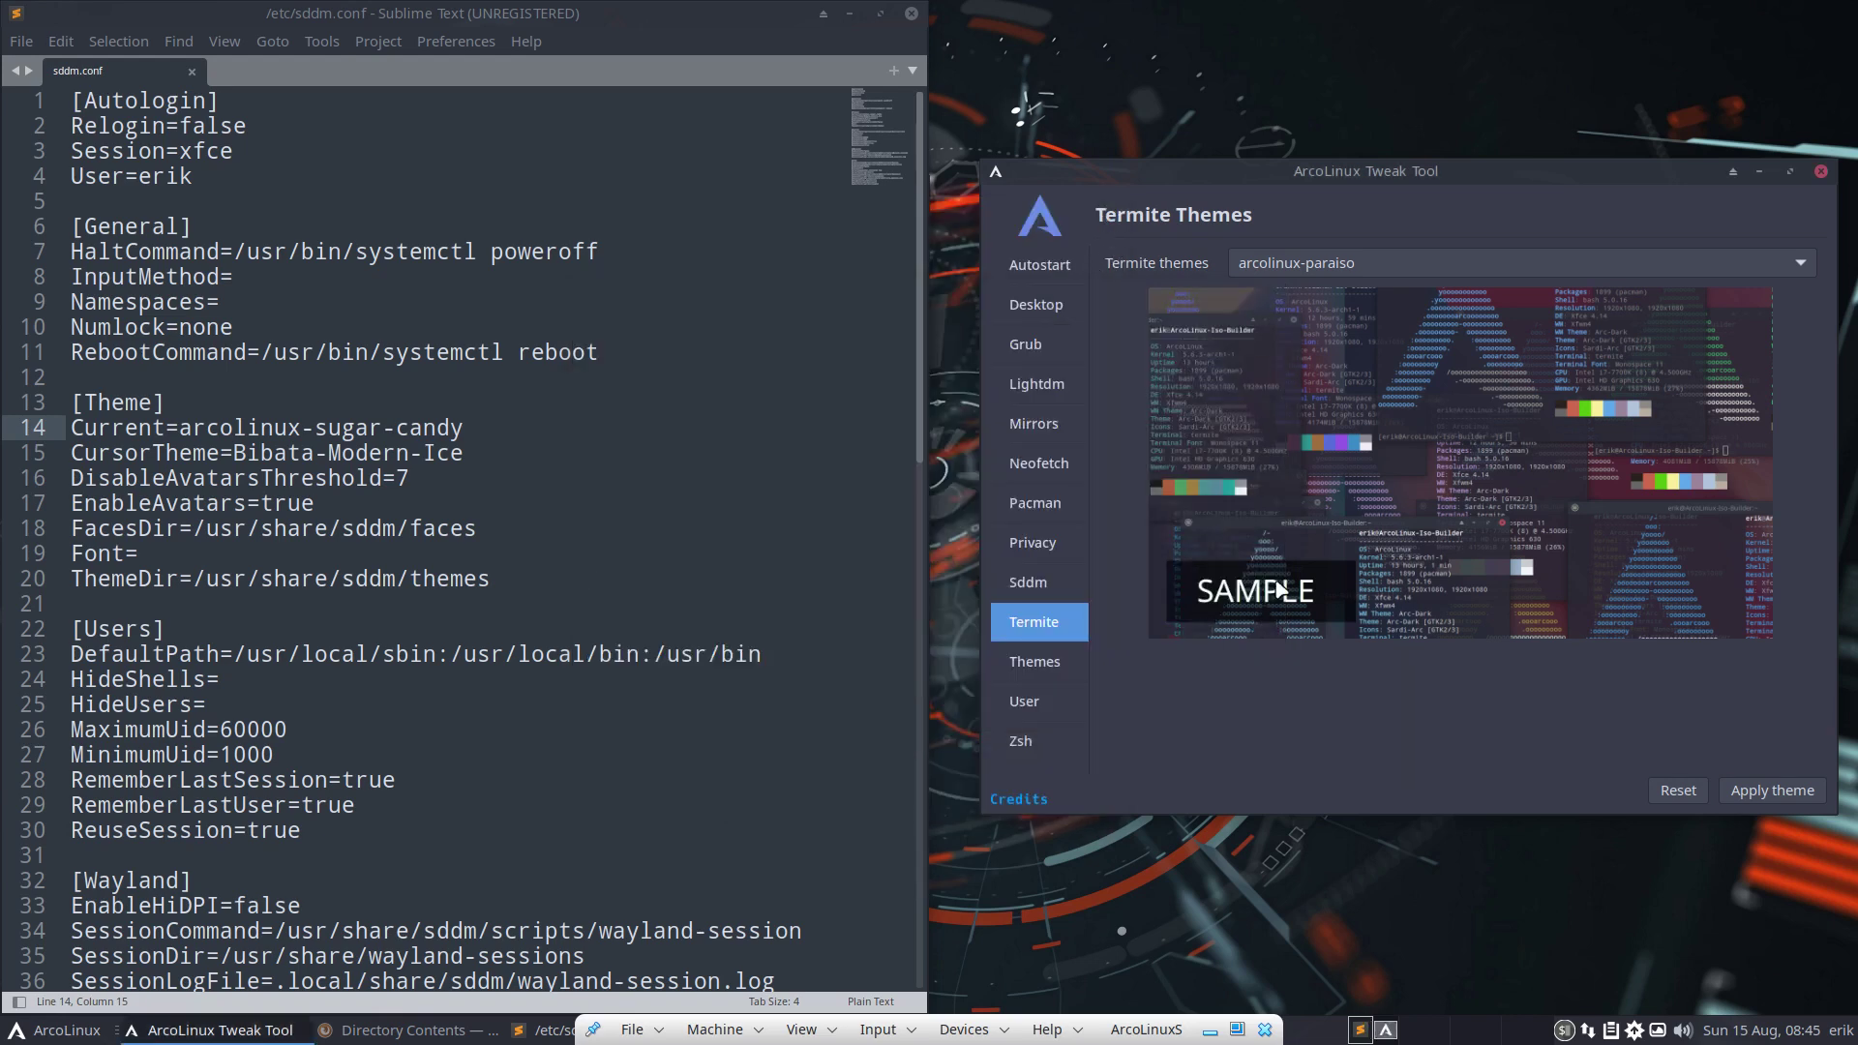
Switch to the Create User page, close sddm.conf and the terminal, and move the tool upper left
left_click(1058, 664)
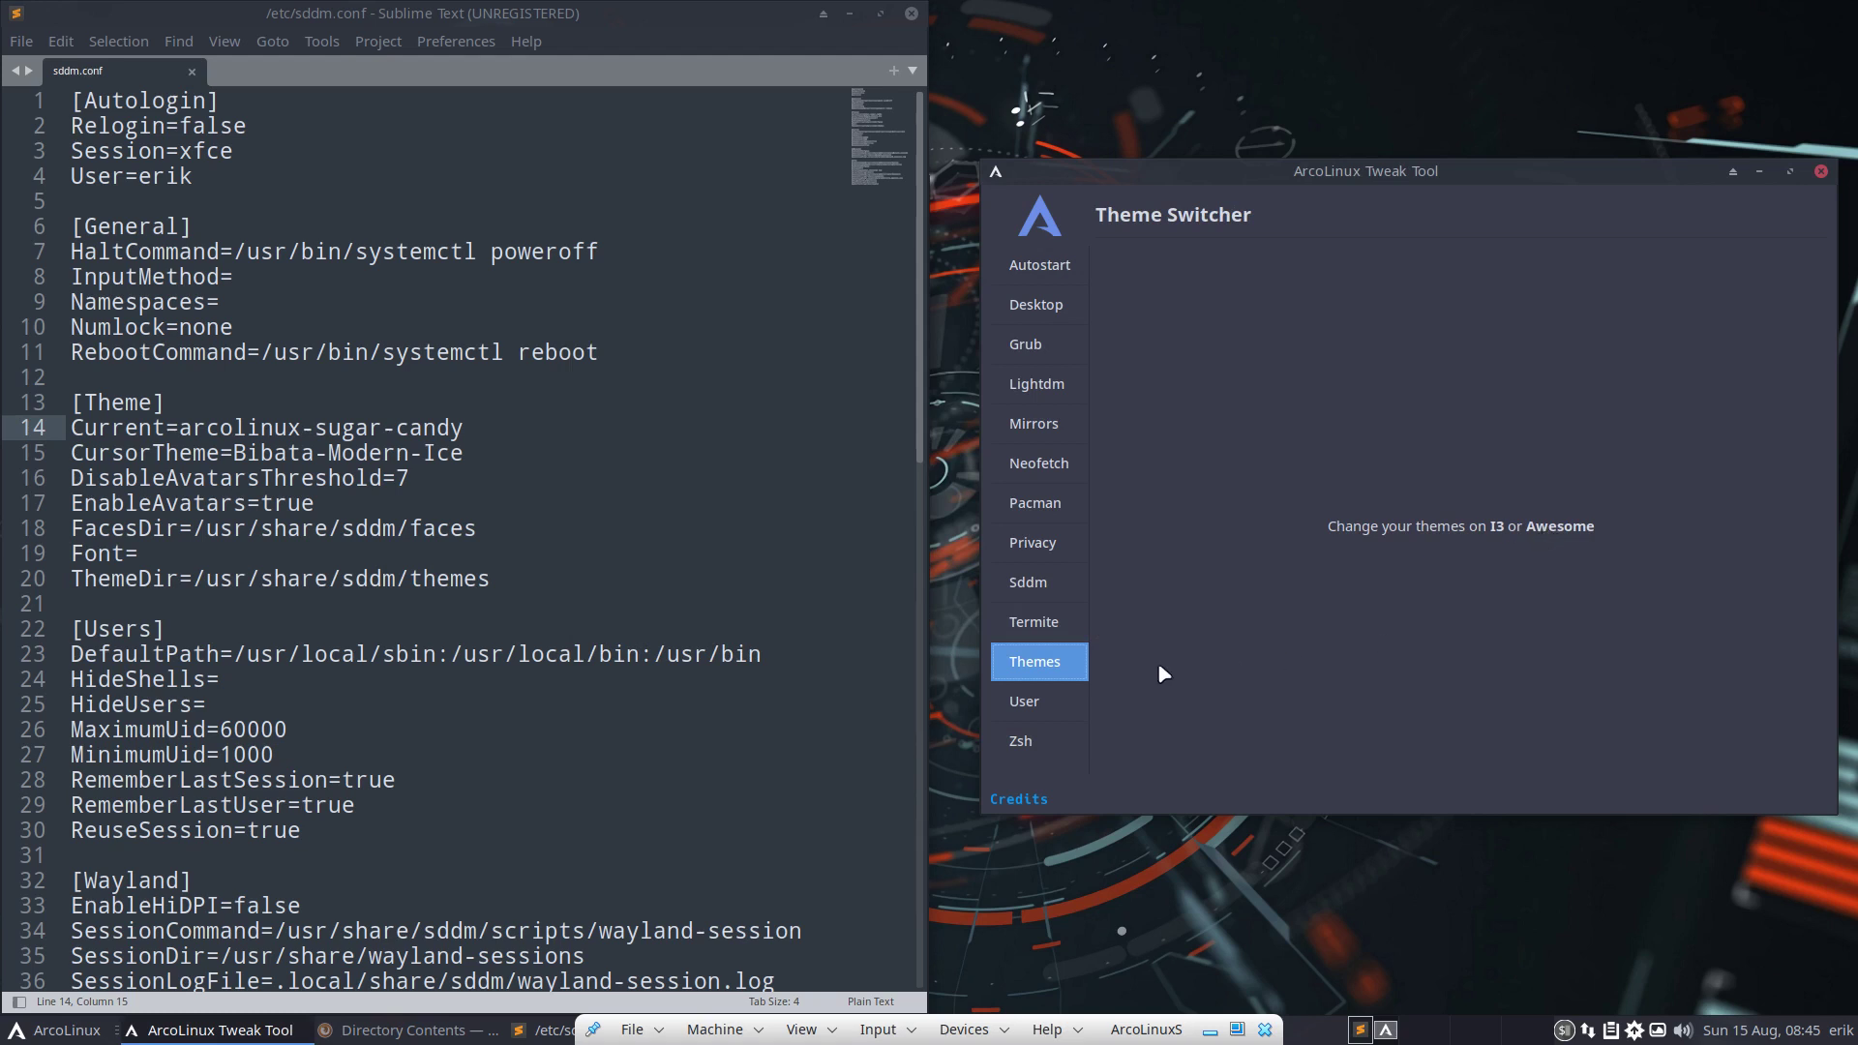
left_click(1014, 703)
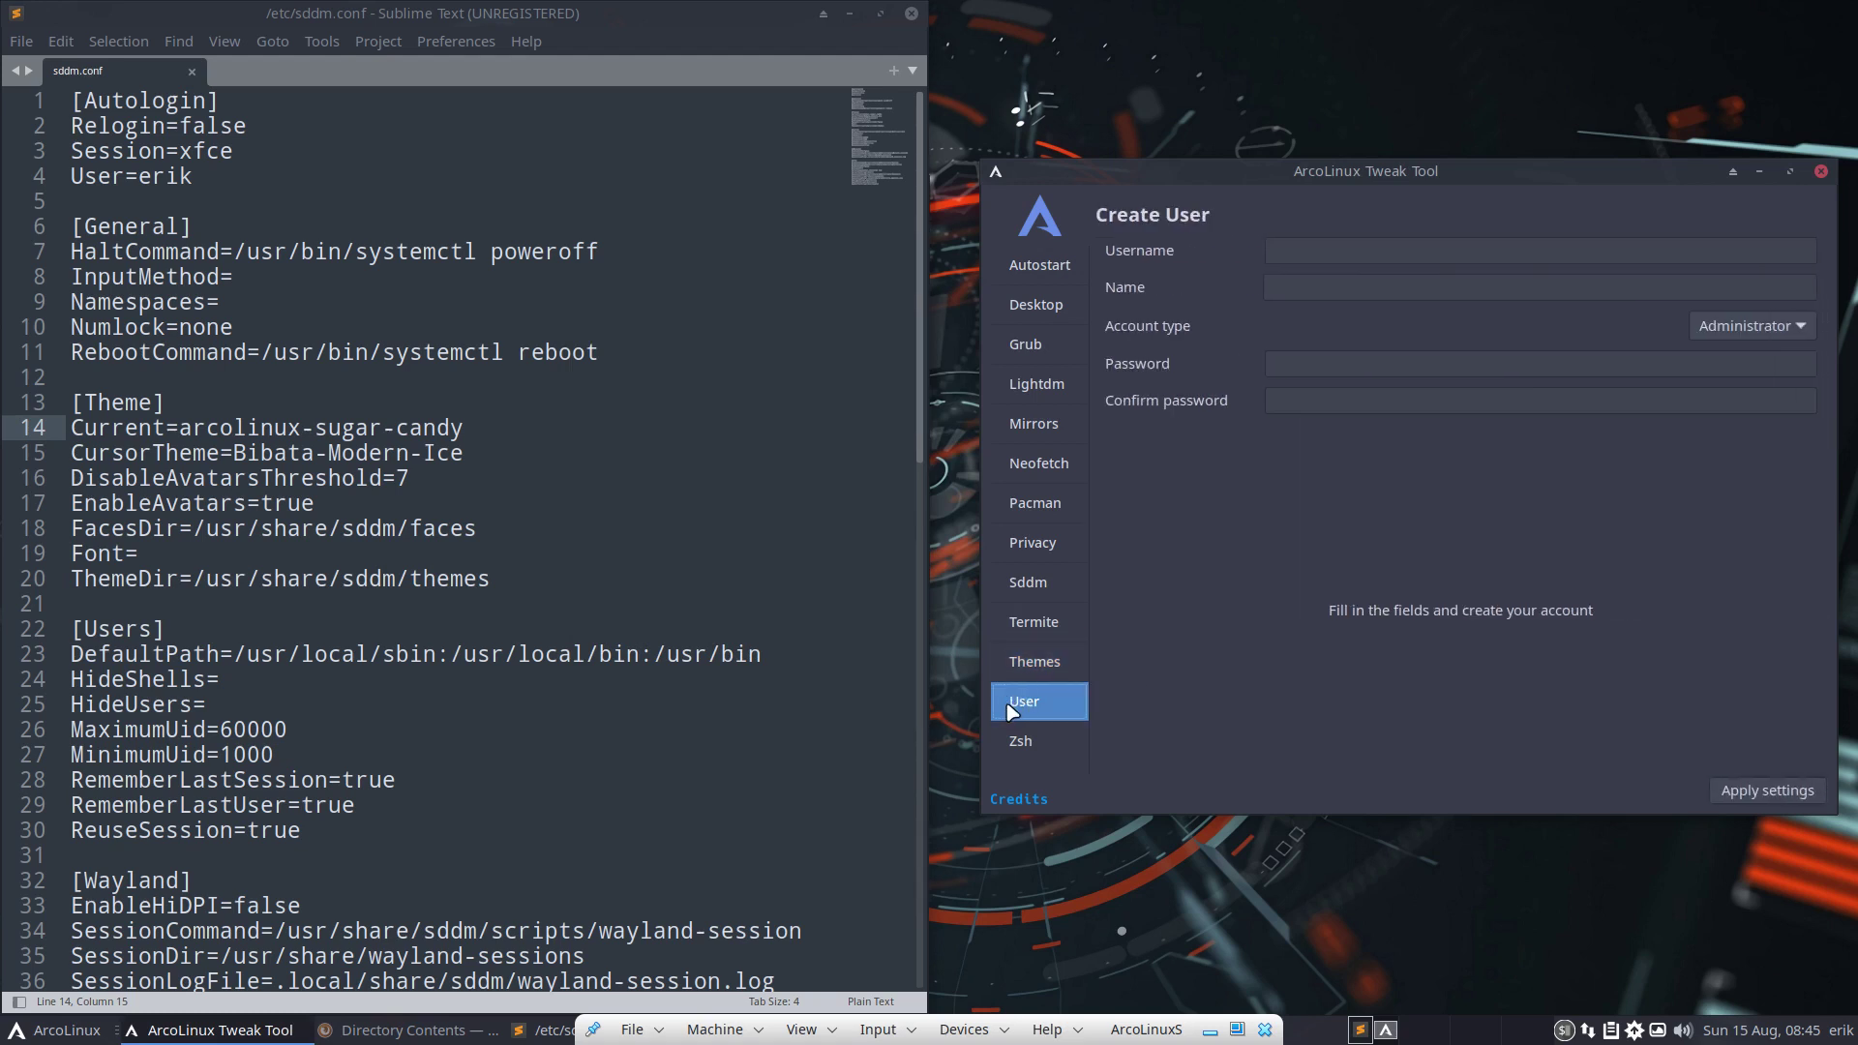
left_click(914, 17)
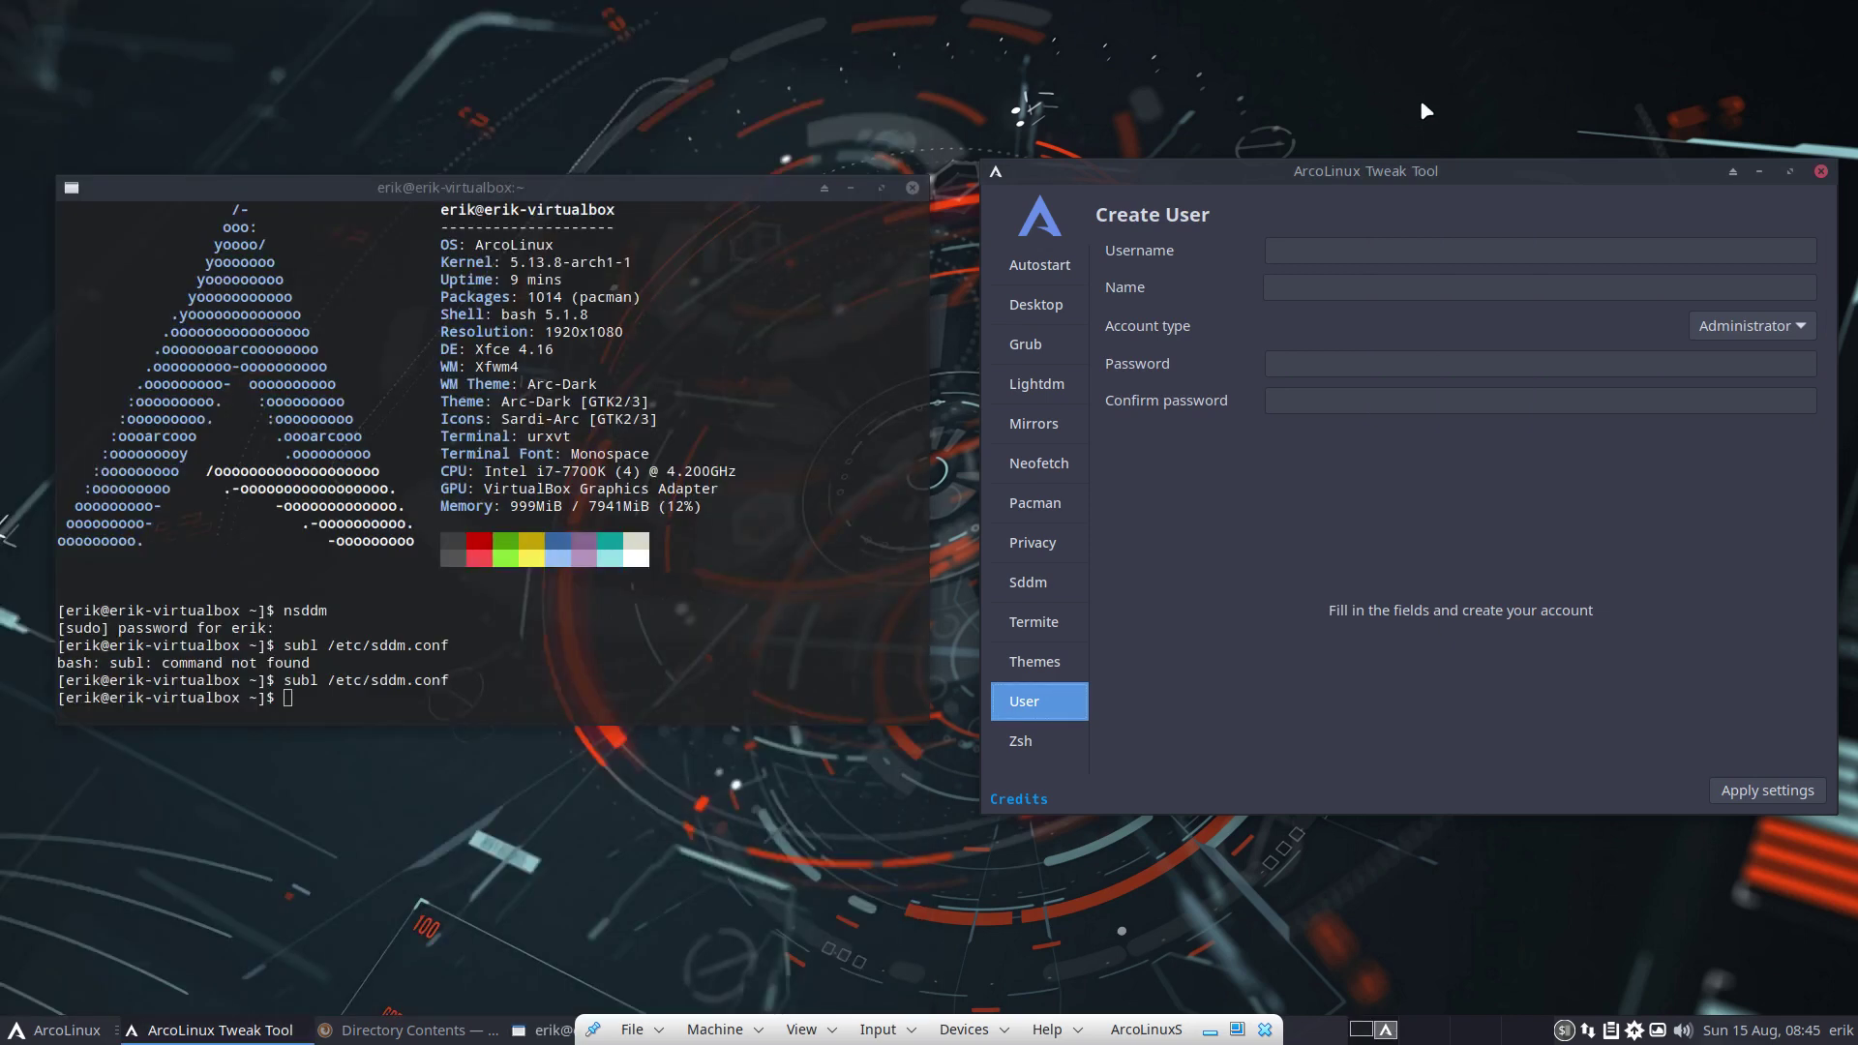
left_click(955, 188)
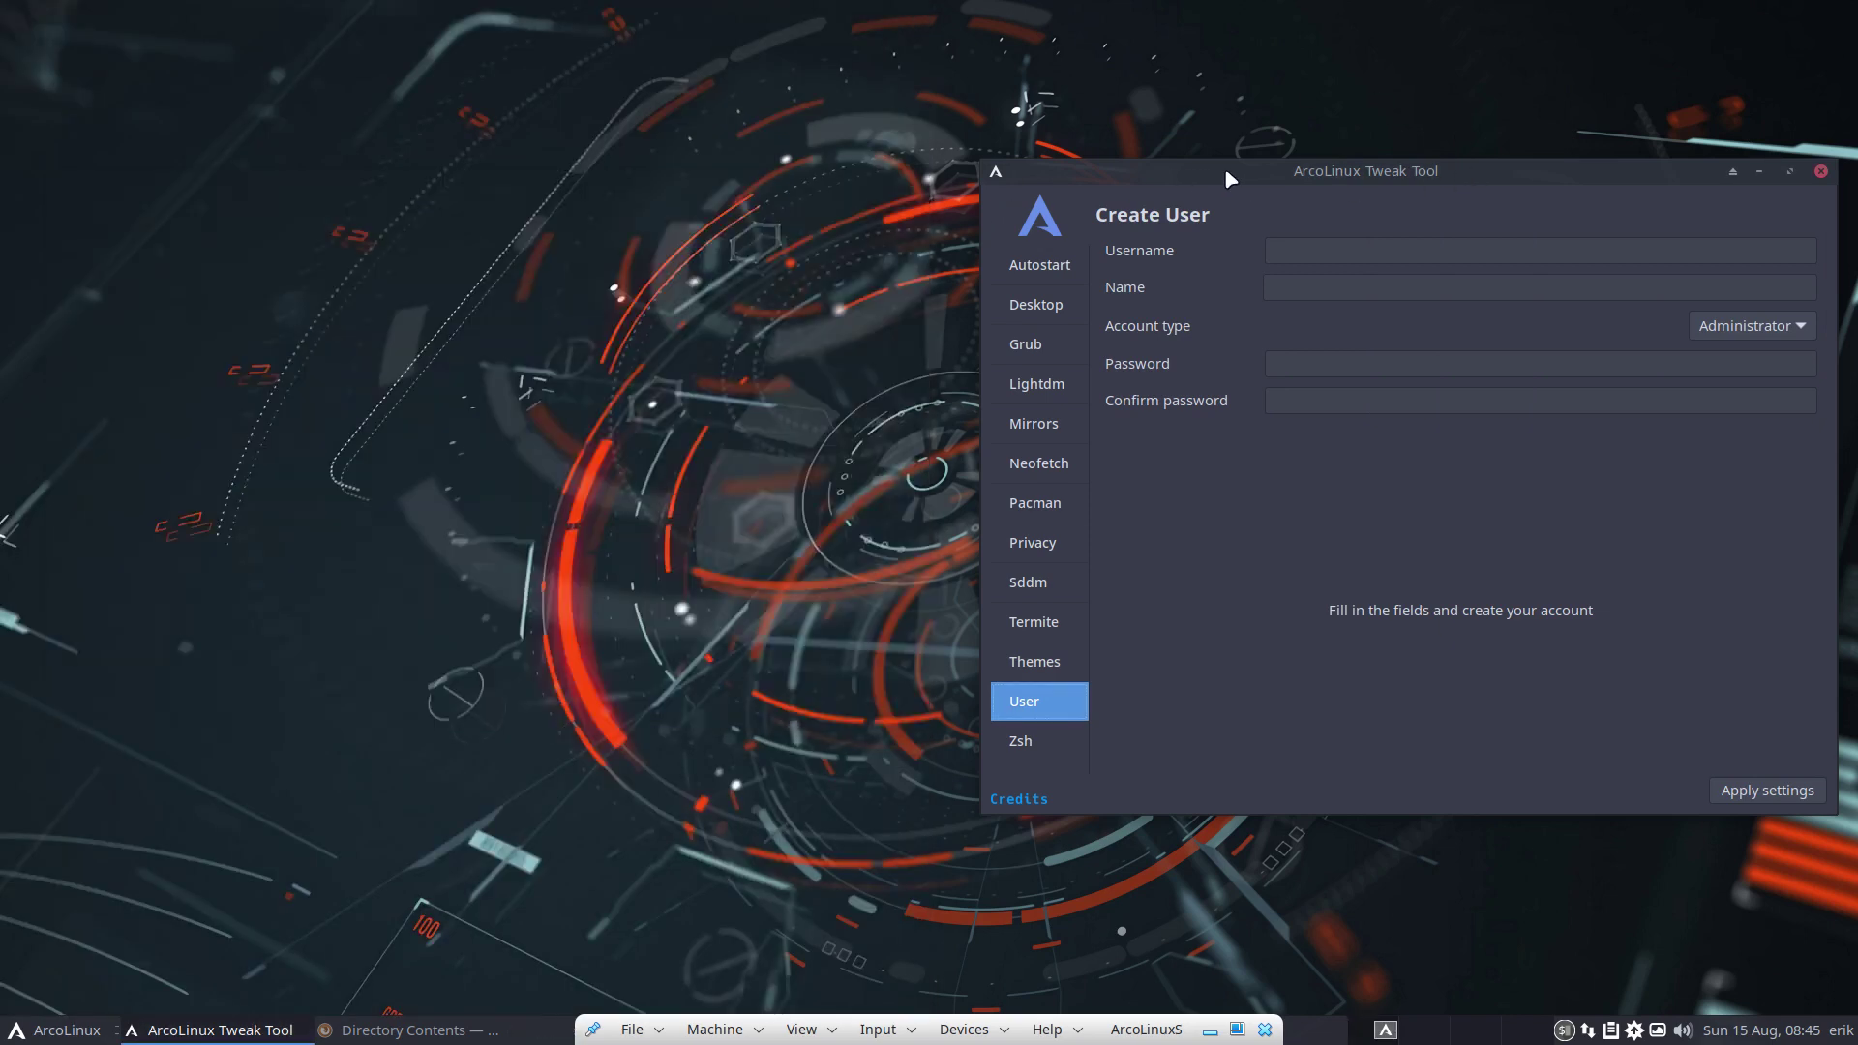
left_click_drag(1224, 166, 369, 70)
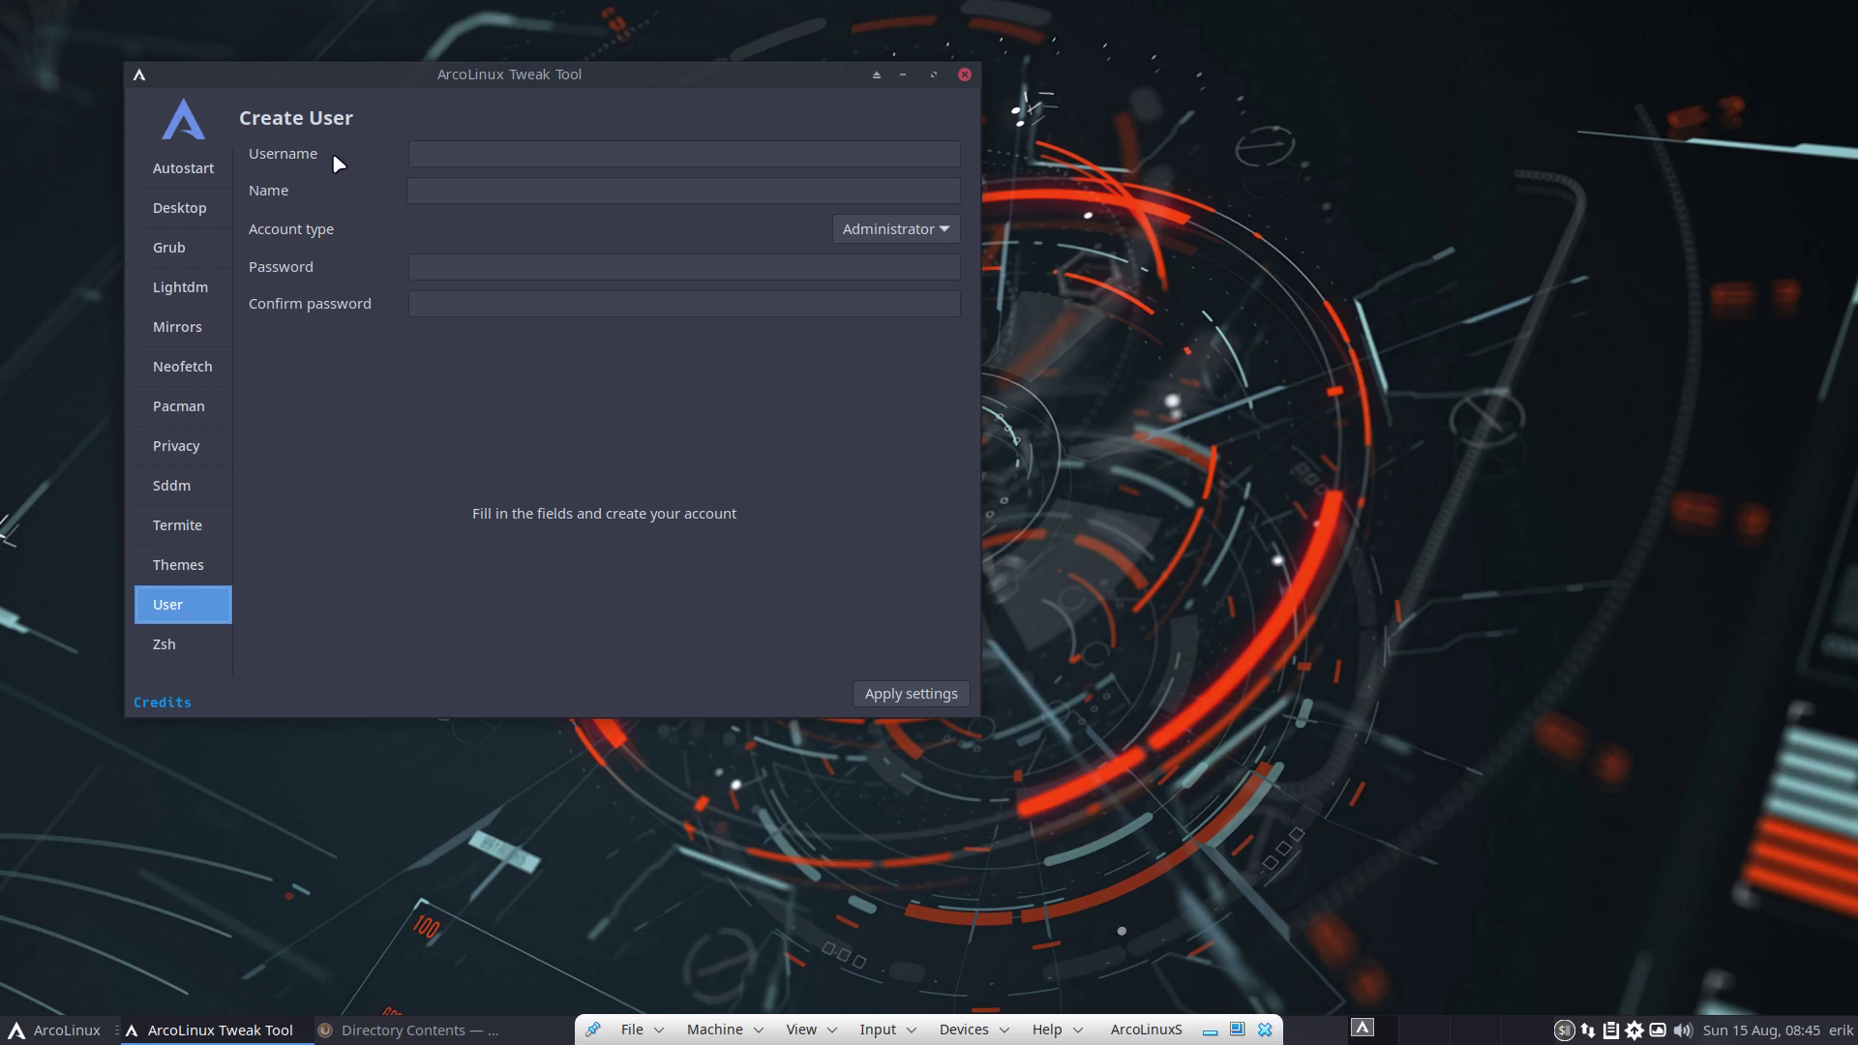
Enter the new username and full name, and set the account type to Administrator
left_click(453, 154)
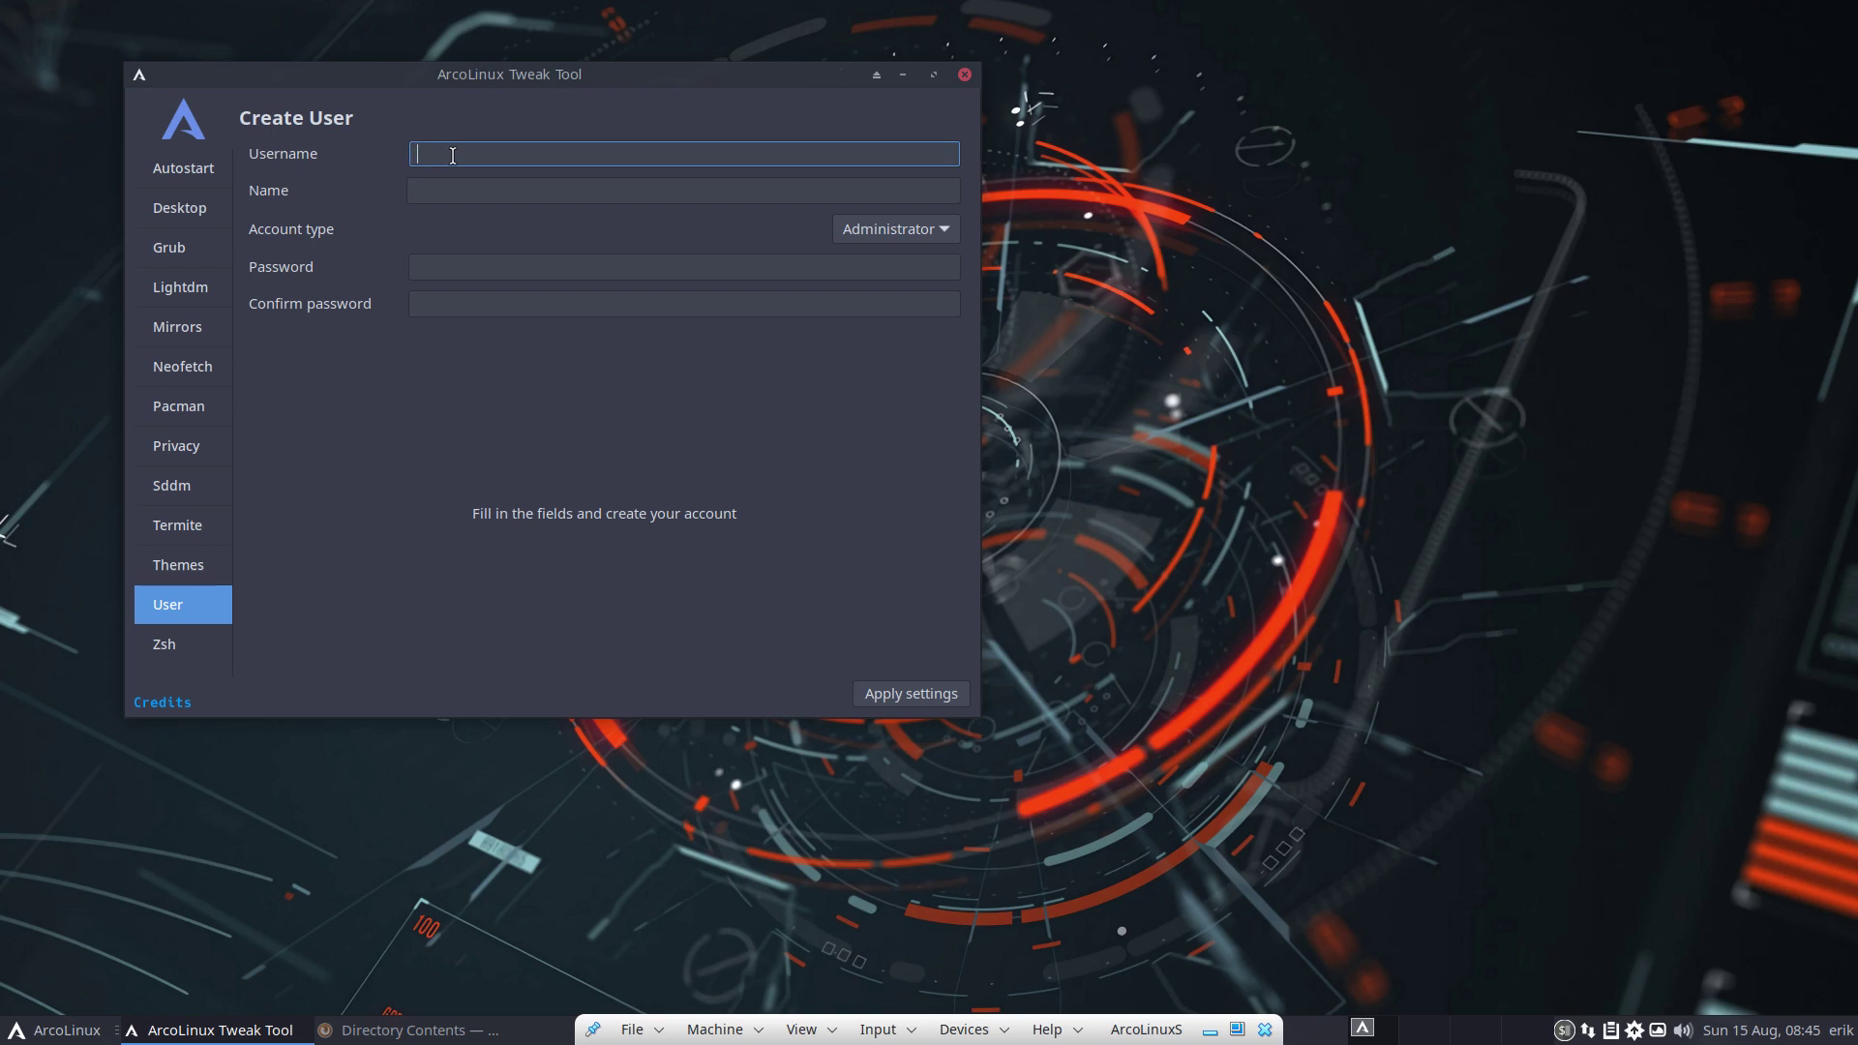
type("joe")
left_click(434, 191)
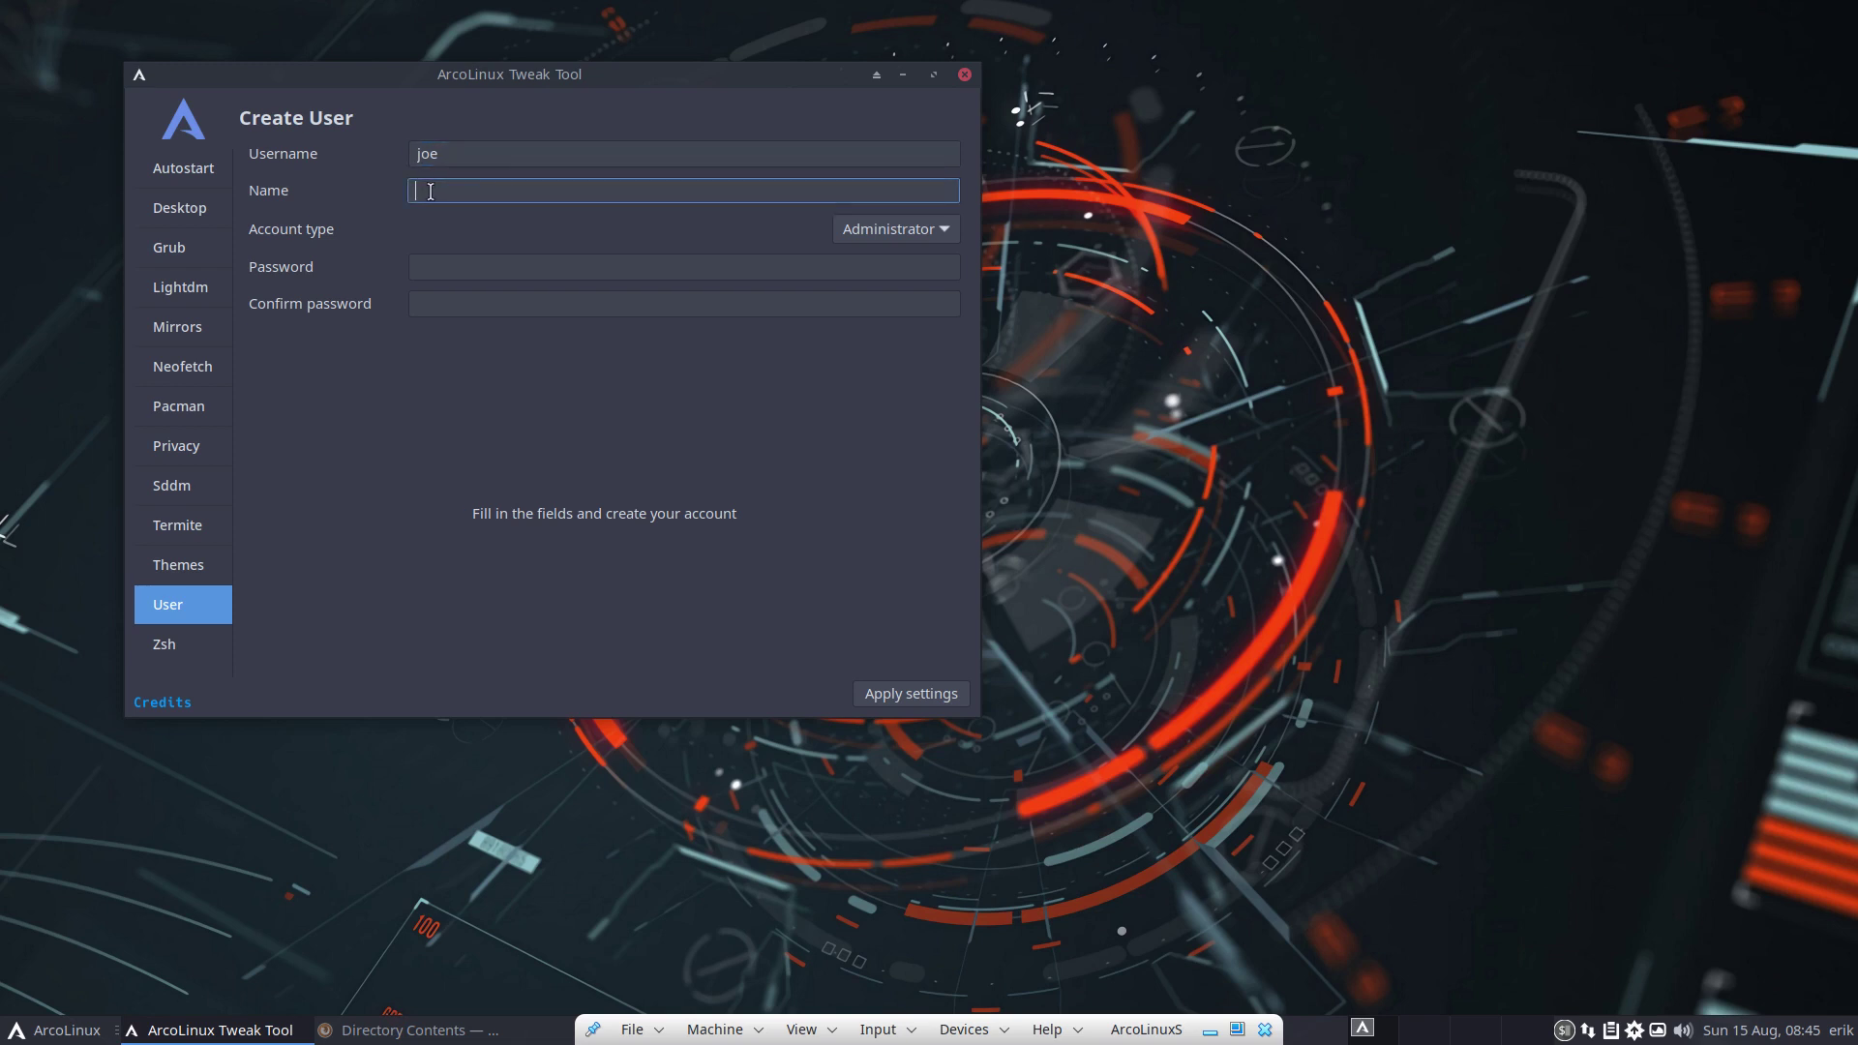
type("joe smith")
left_click(858, 237)
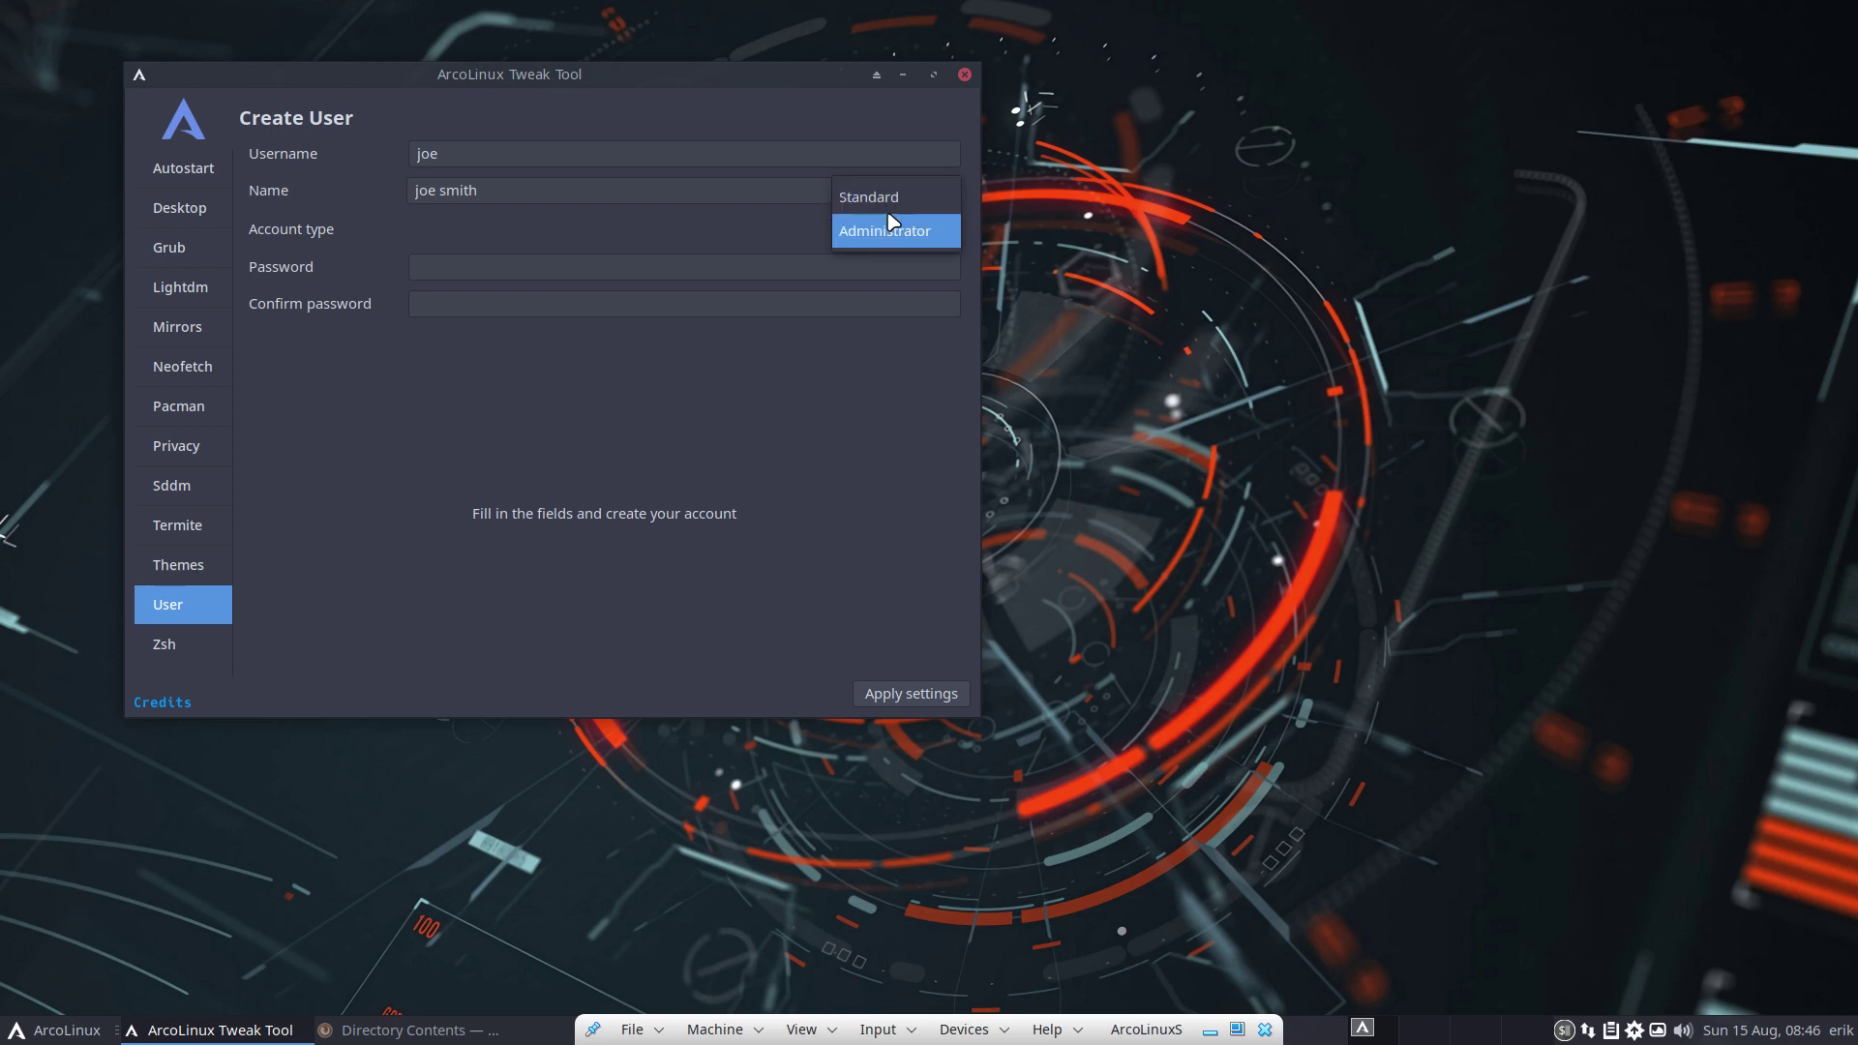
left_click(899, 230)
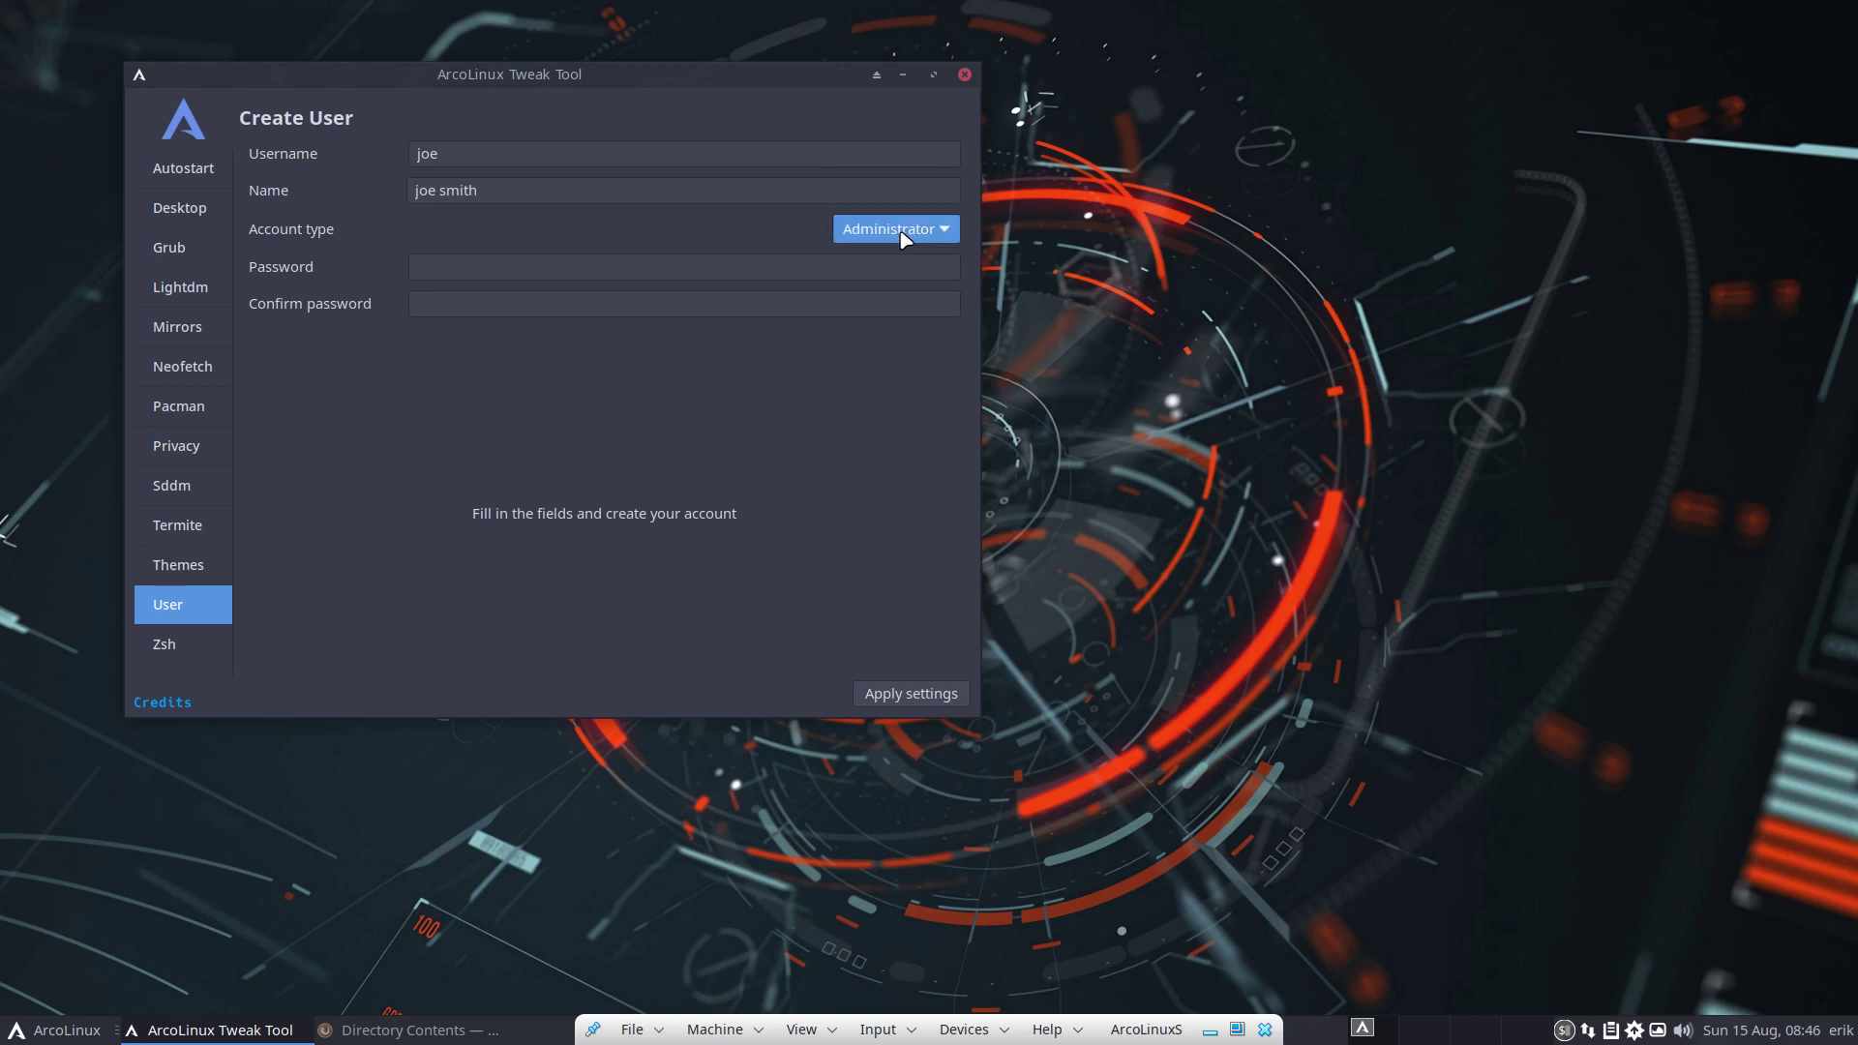
left_click(902, 237)
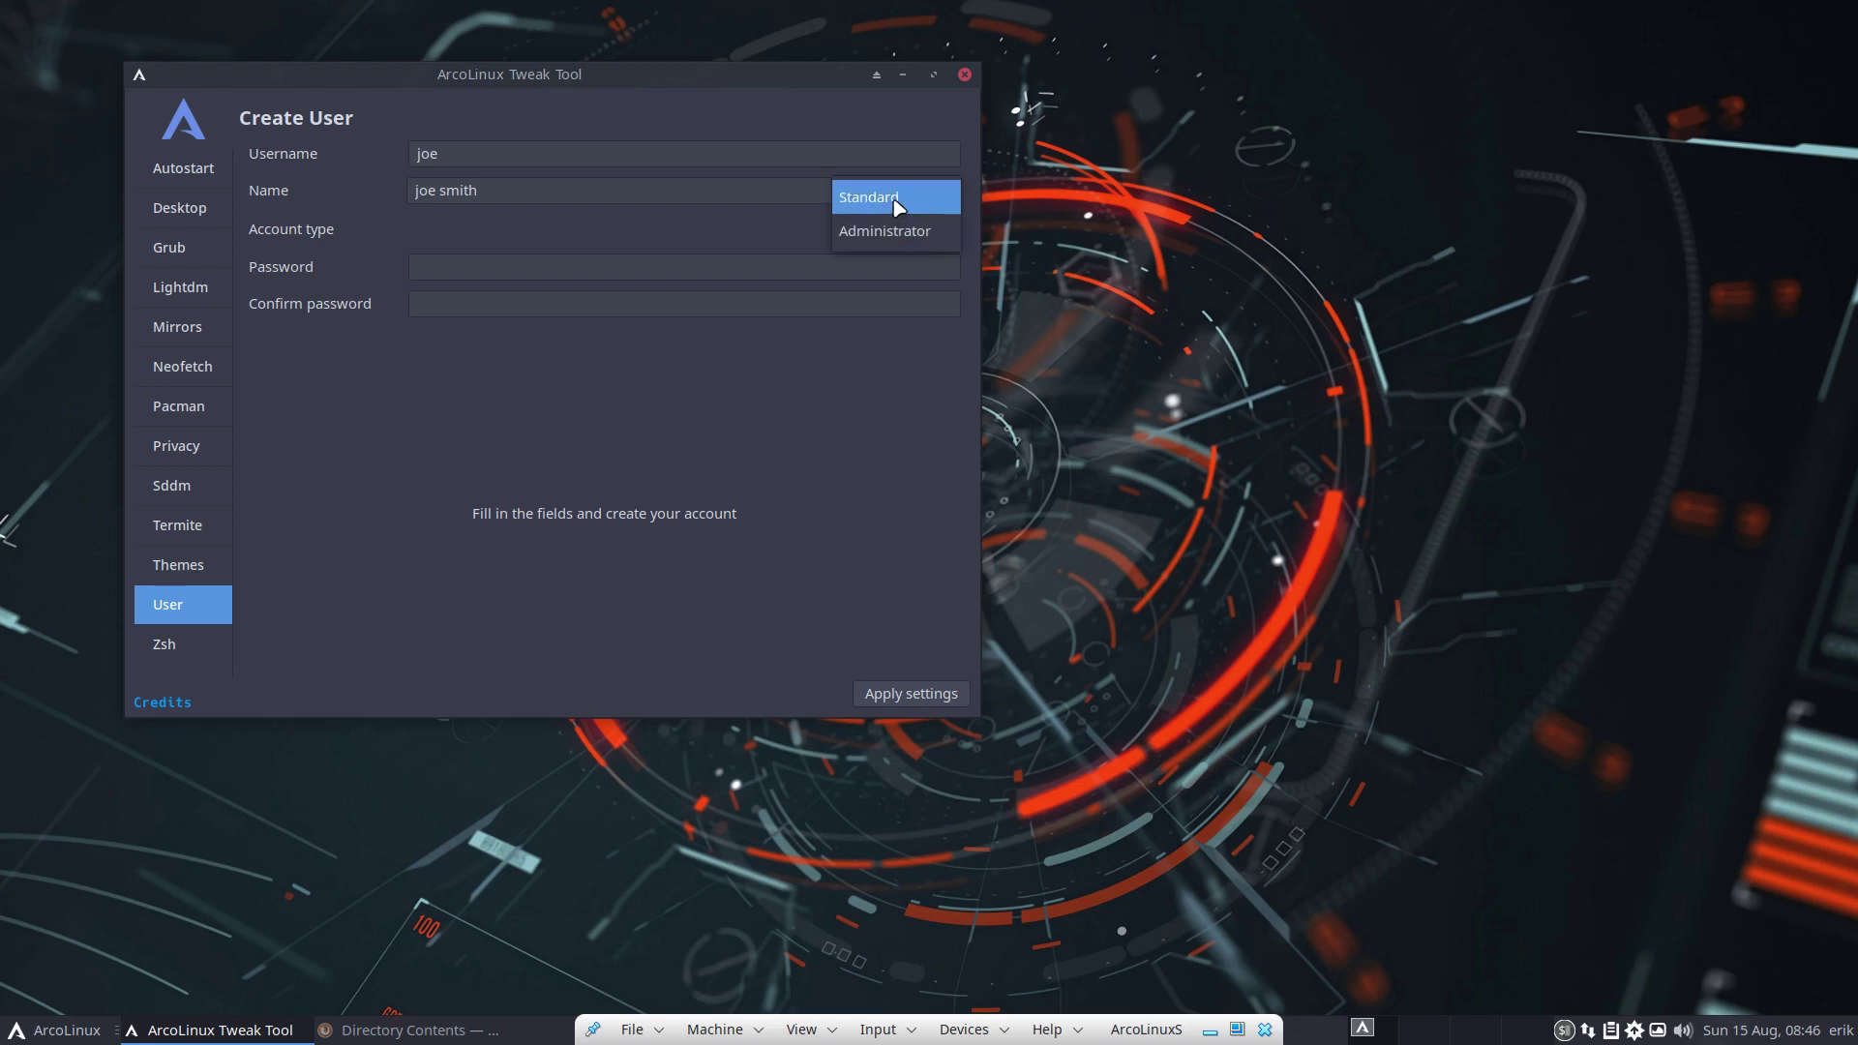
left_click(899, 204)
left_click(913, 237)
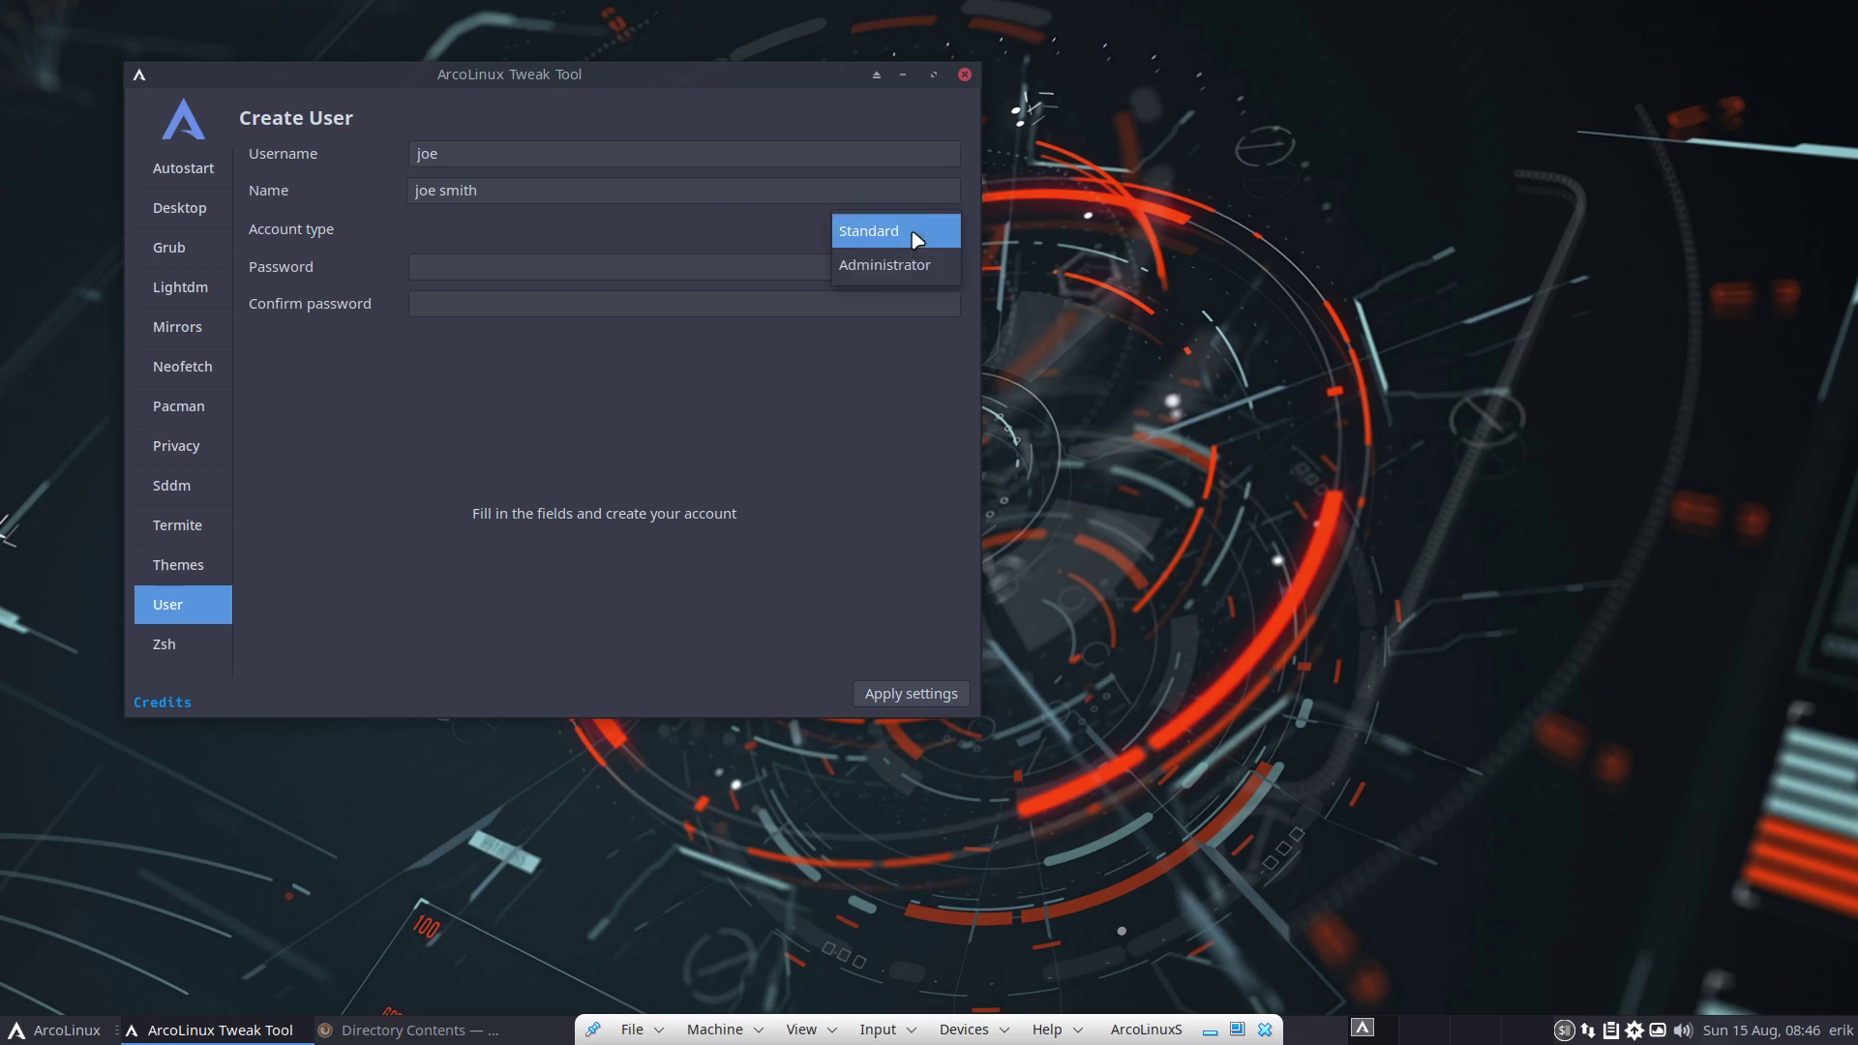
left_click(911, 269)
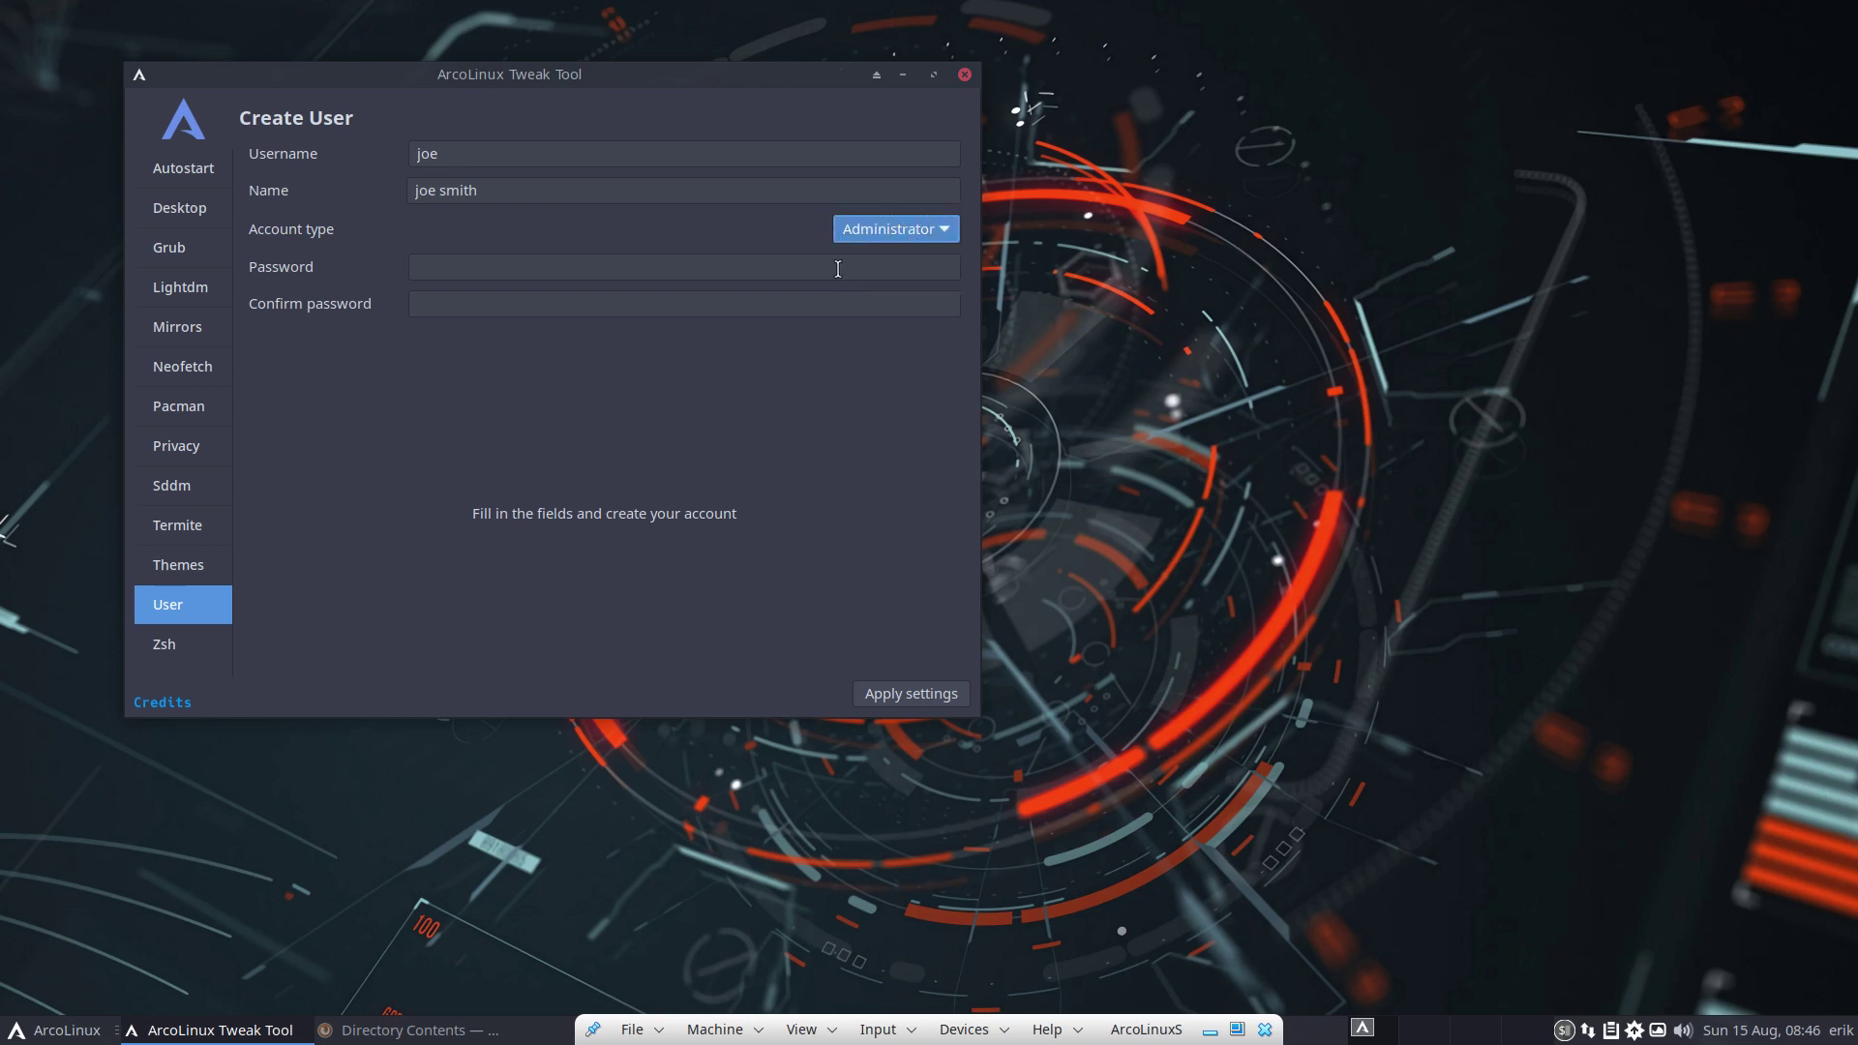
Enter and confirm the account password, create the user, and close the Tweak Tool
left_click(584, 268)
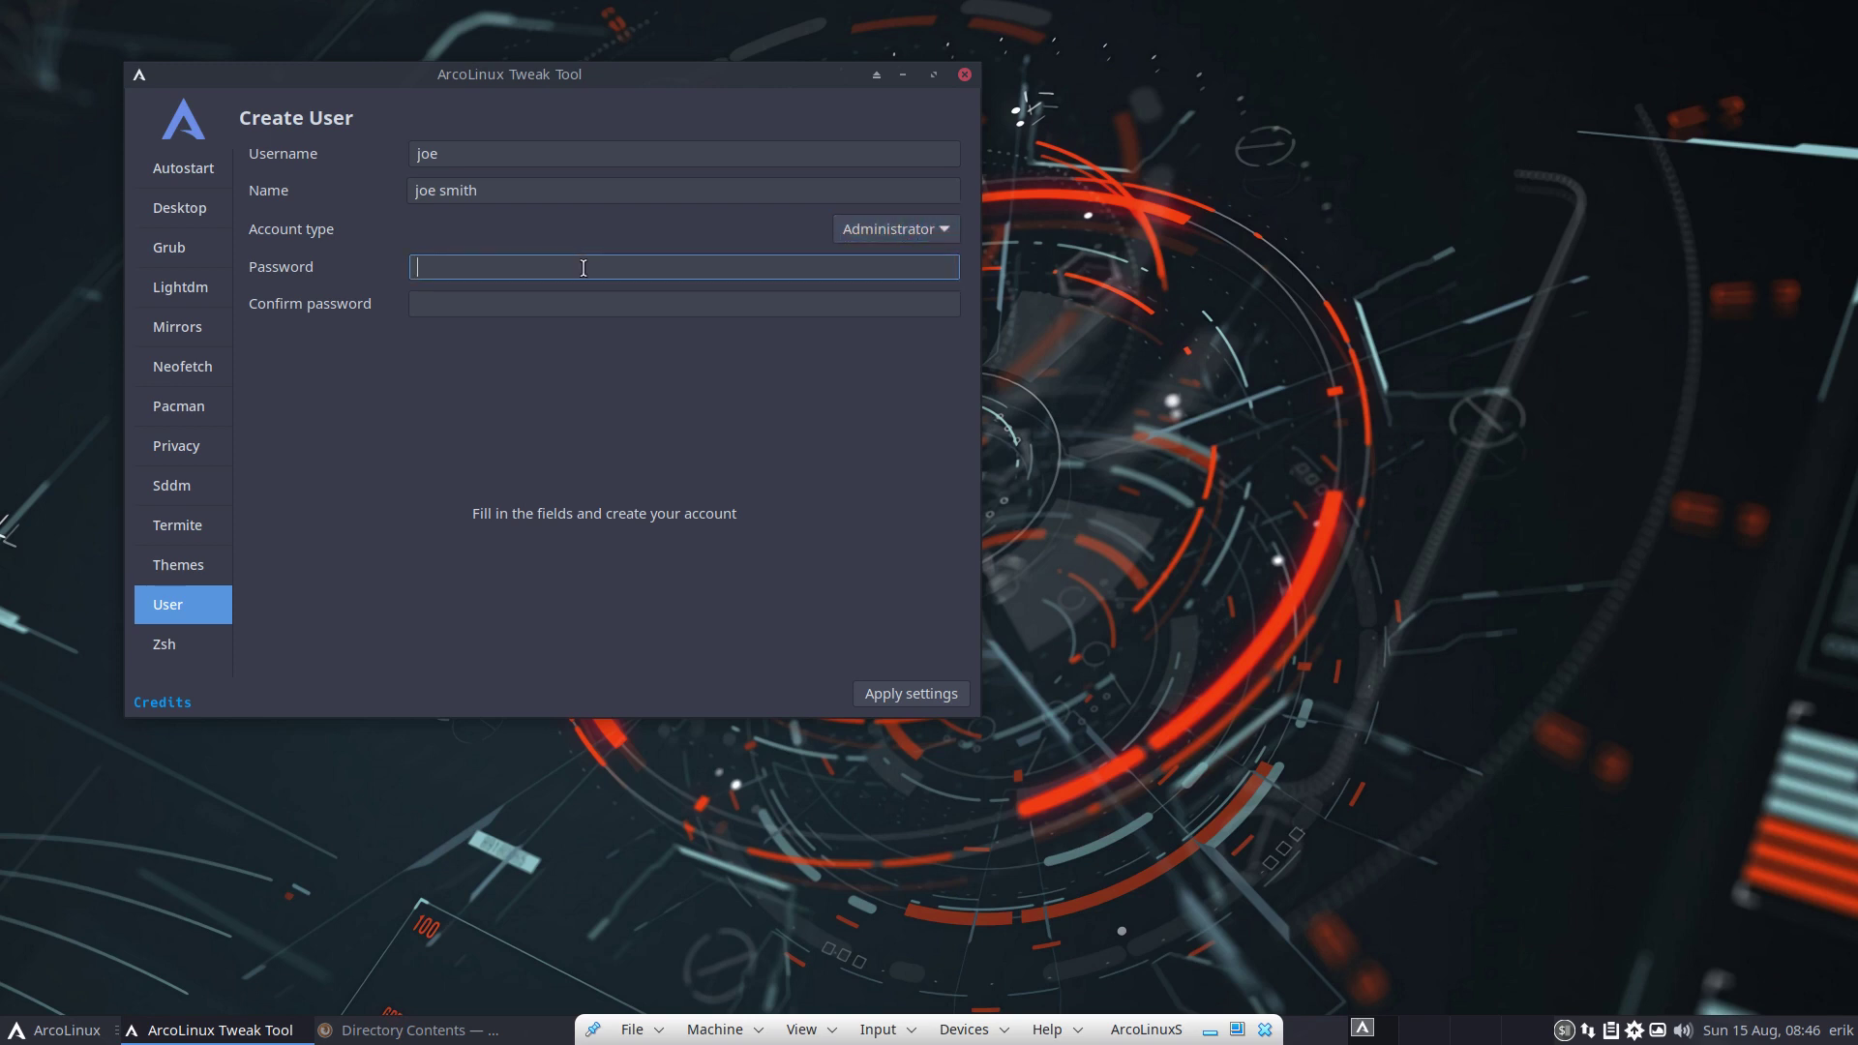
type("123")
key("Tab")
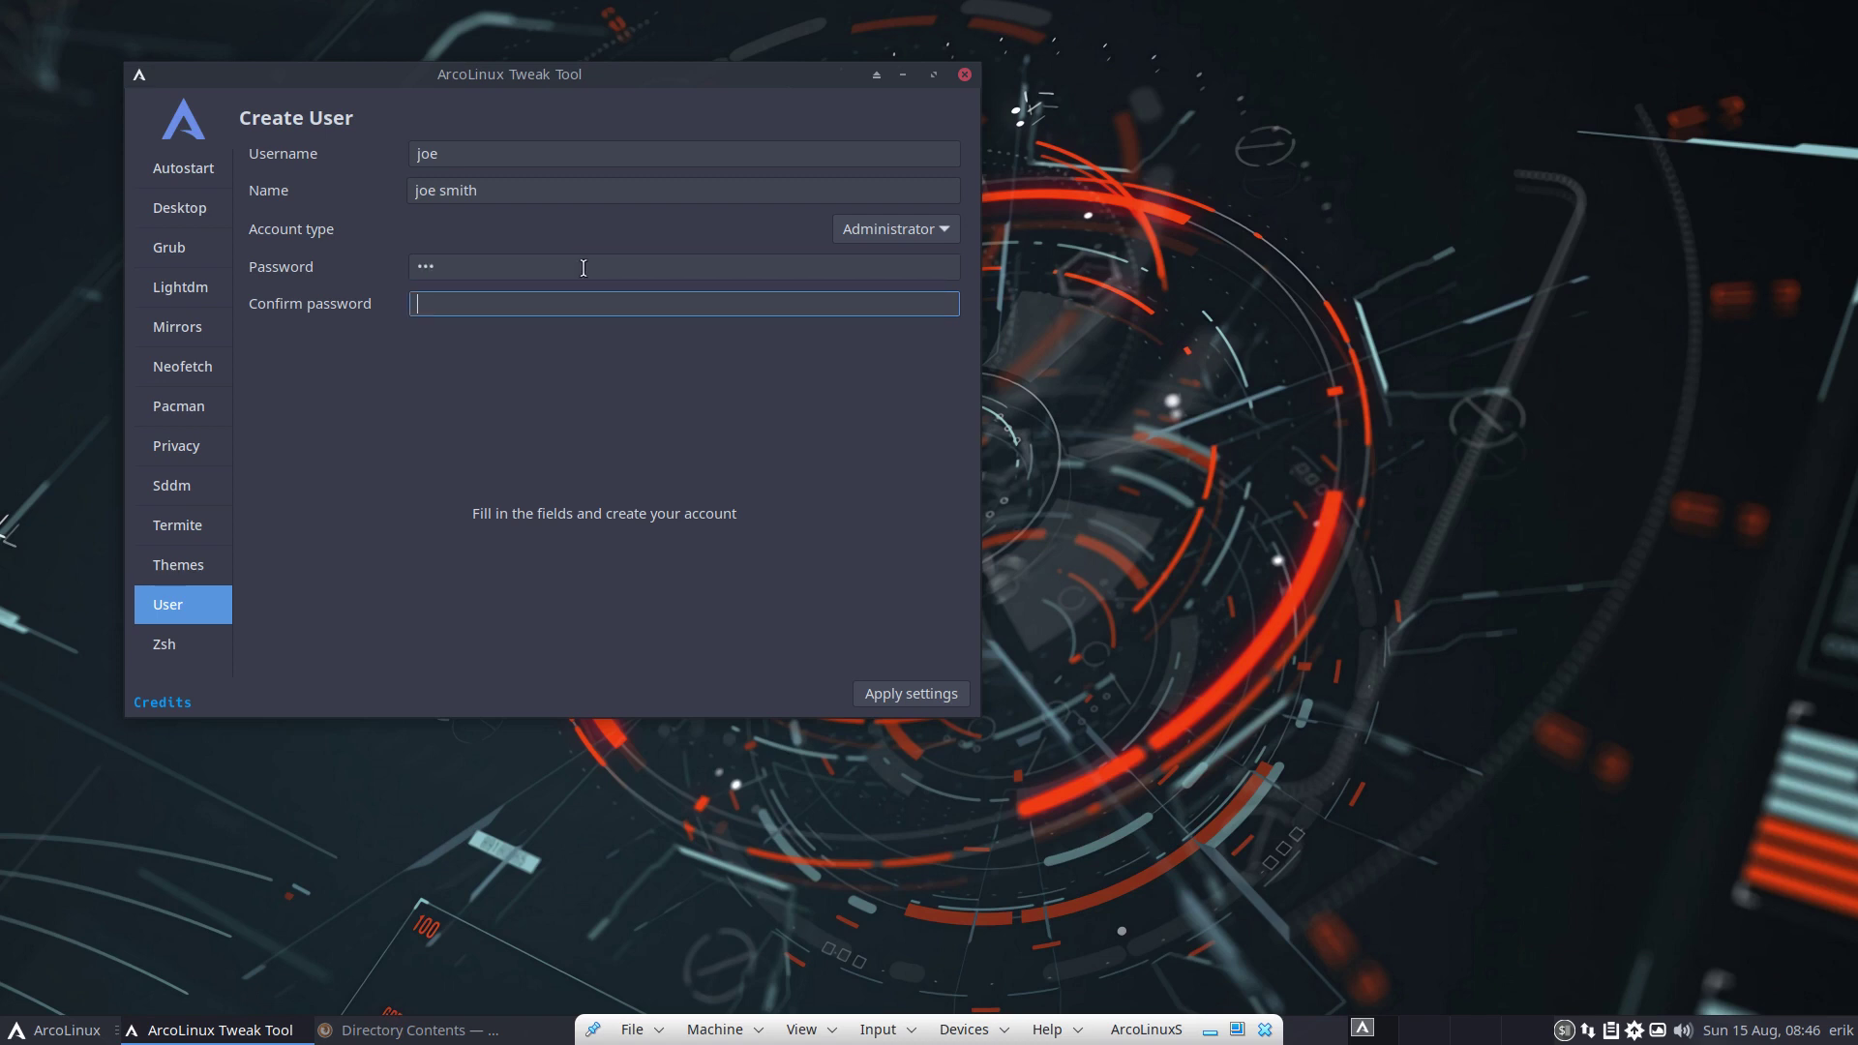
type("123")
left_click(890, 697)
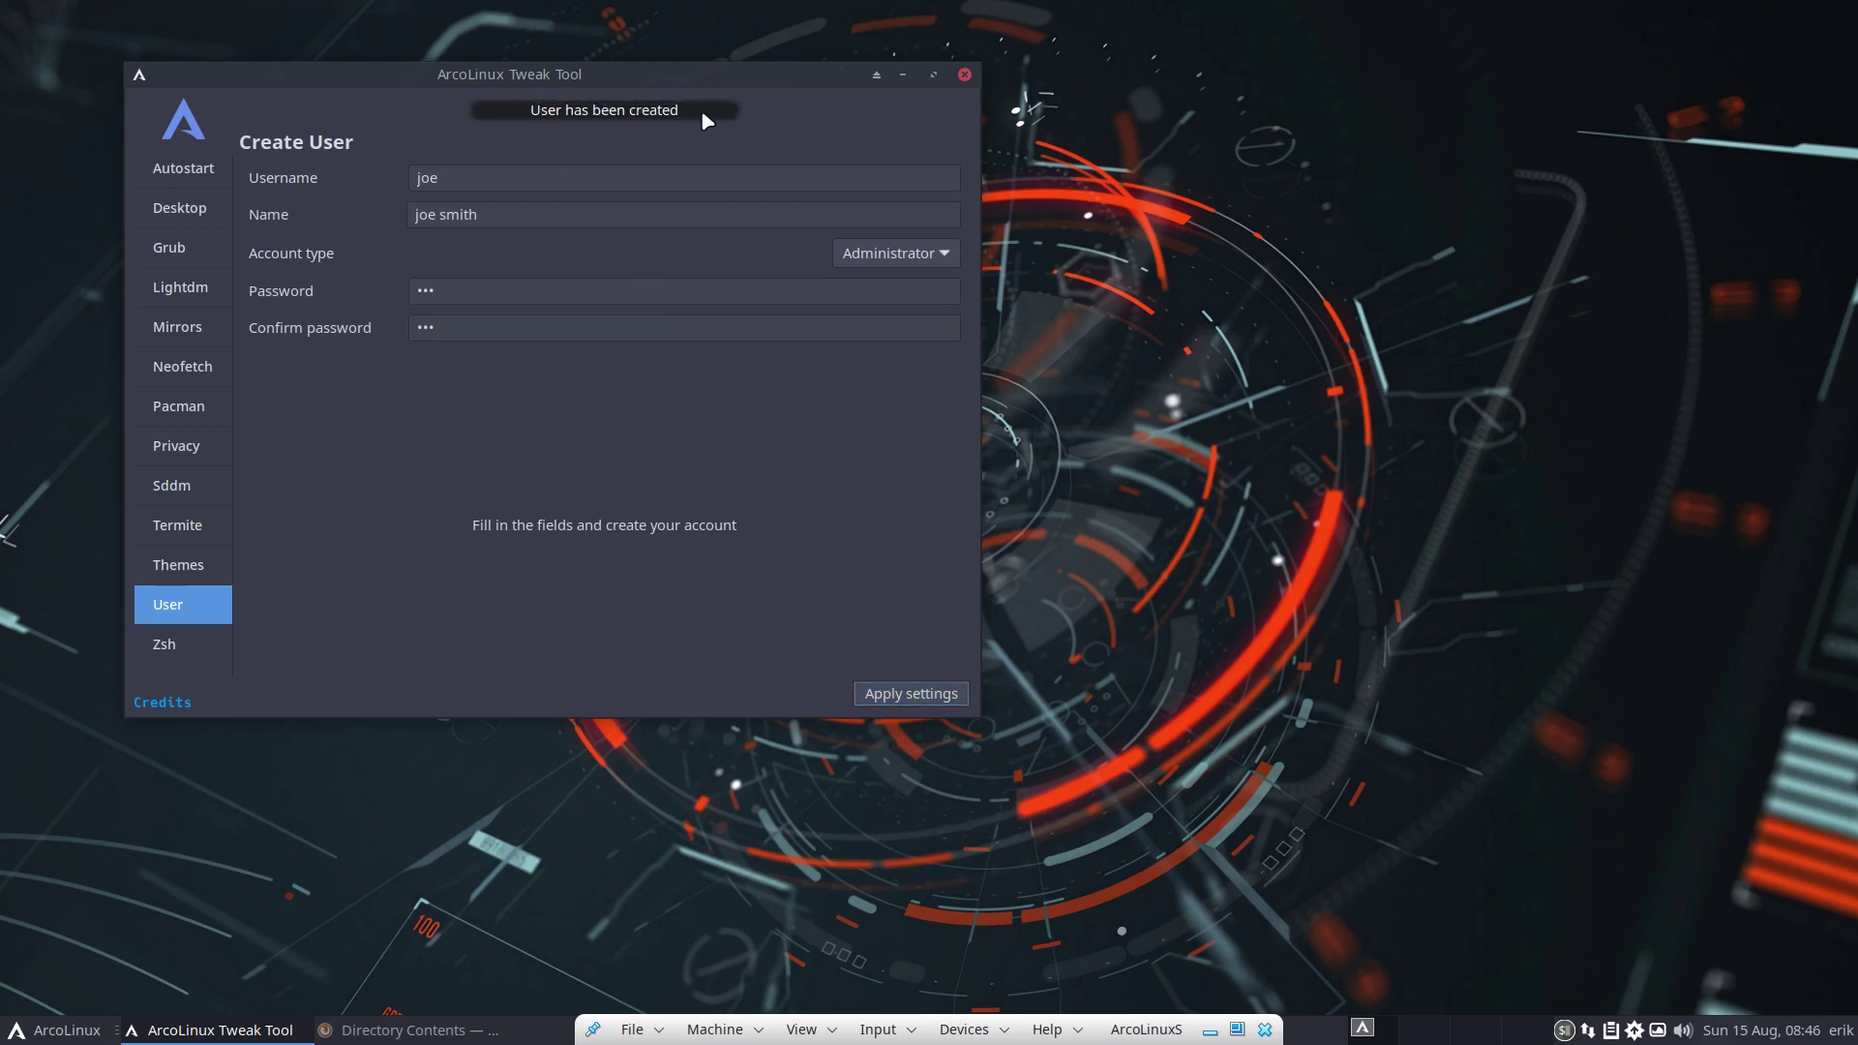
left_click(965, 76)
Log out of the current session from the application menu
left_click(58, 1030)
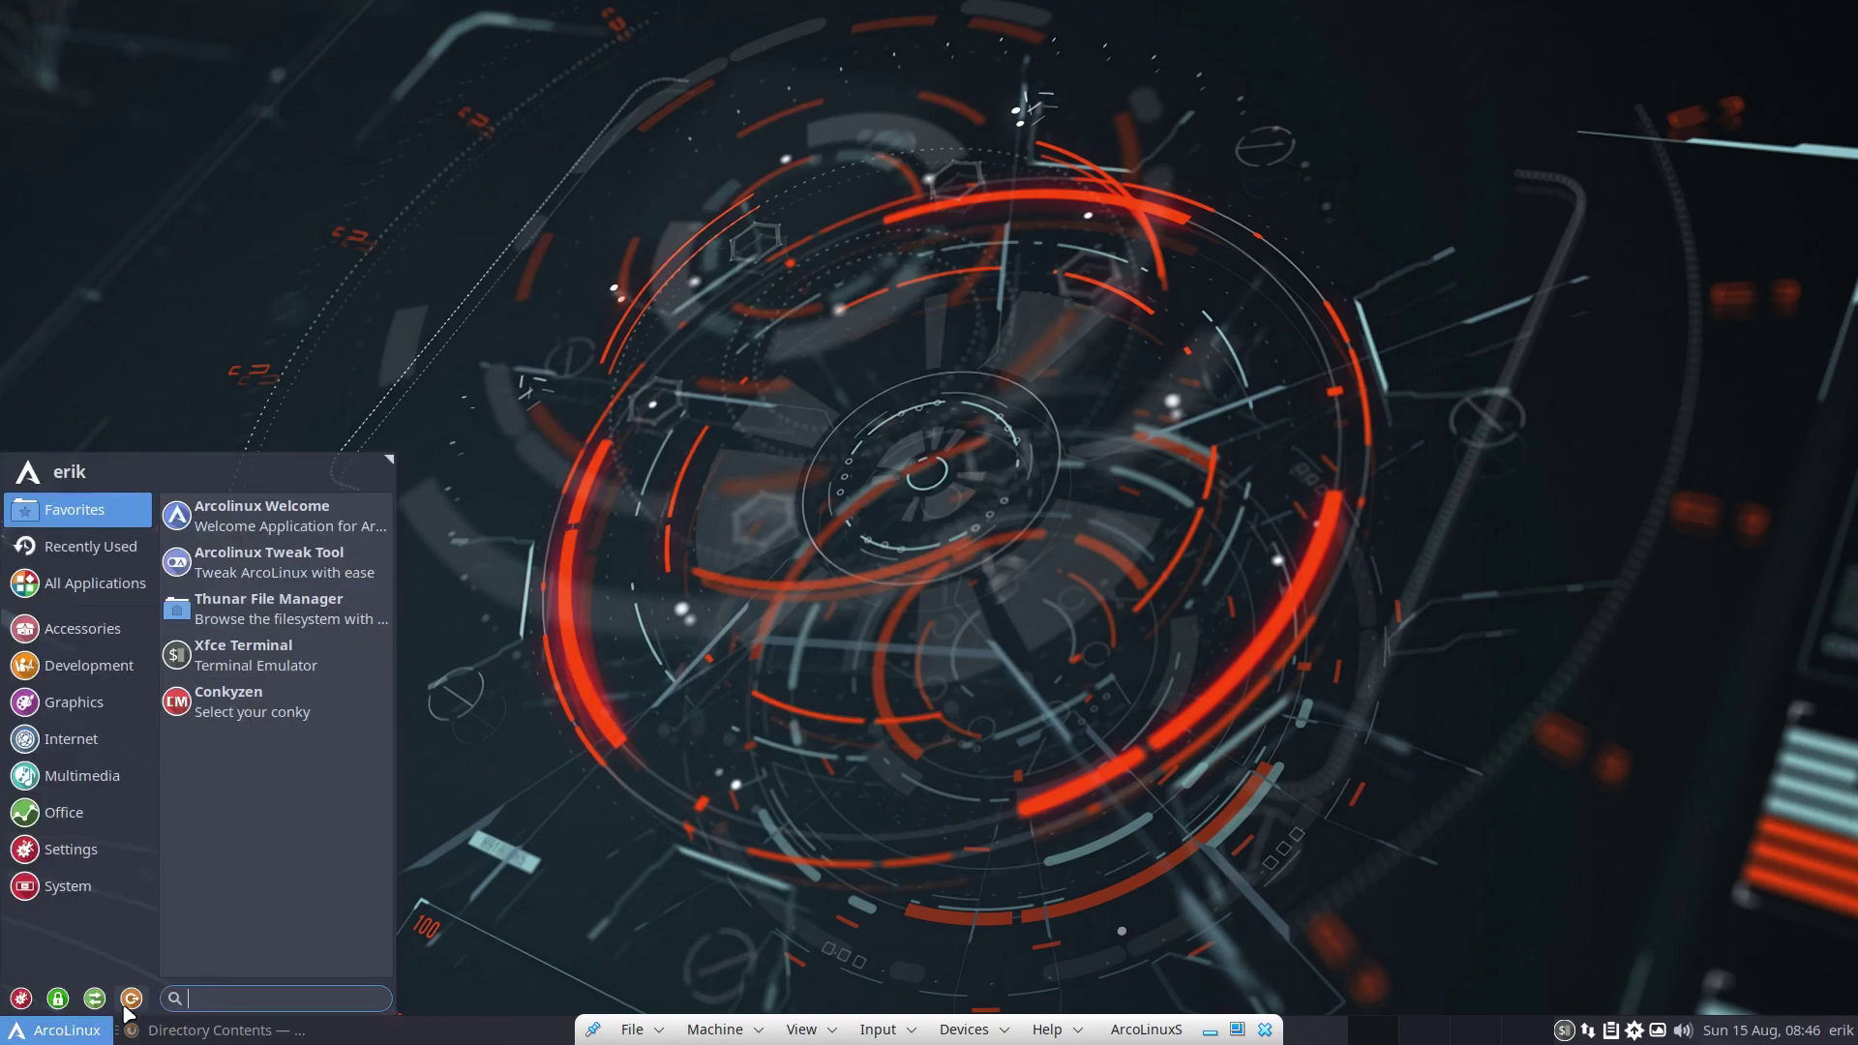
left_click(130, 999)
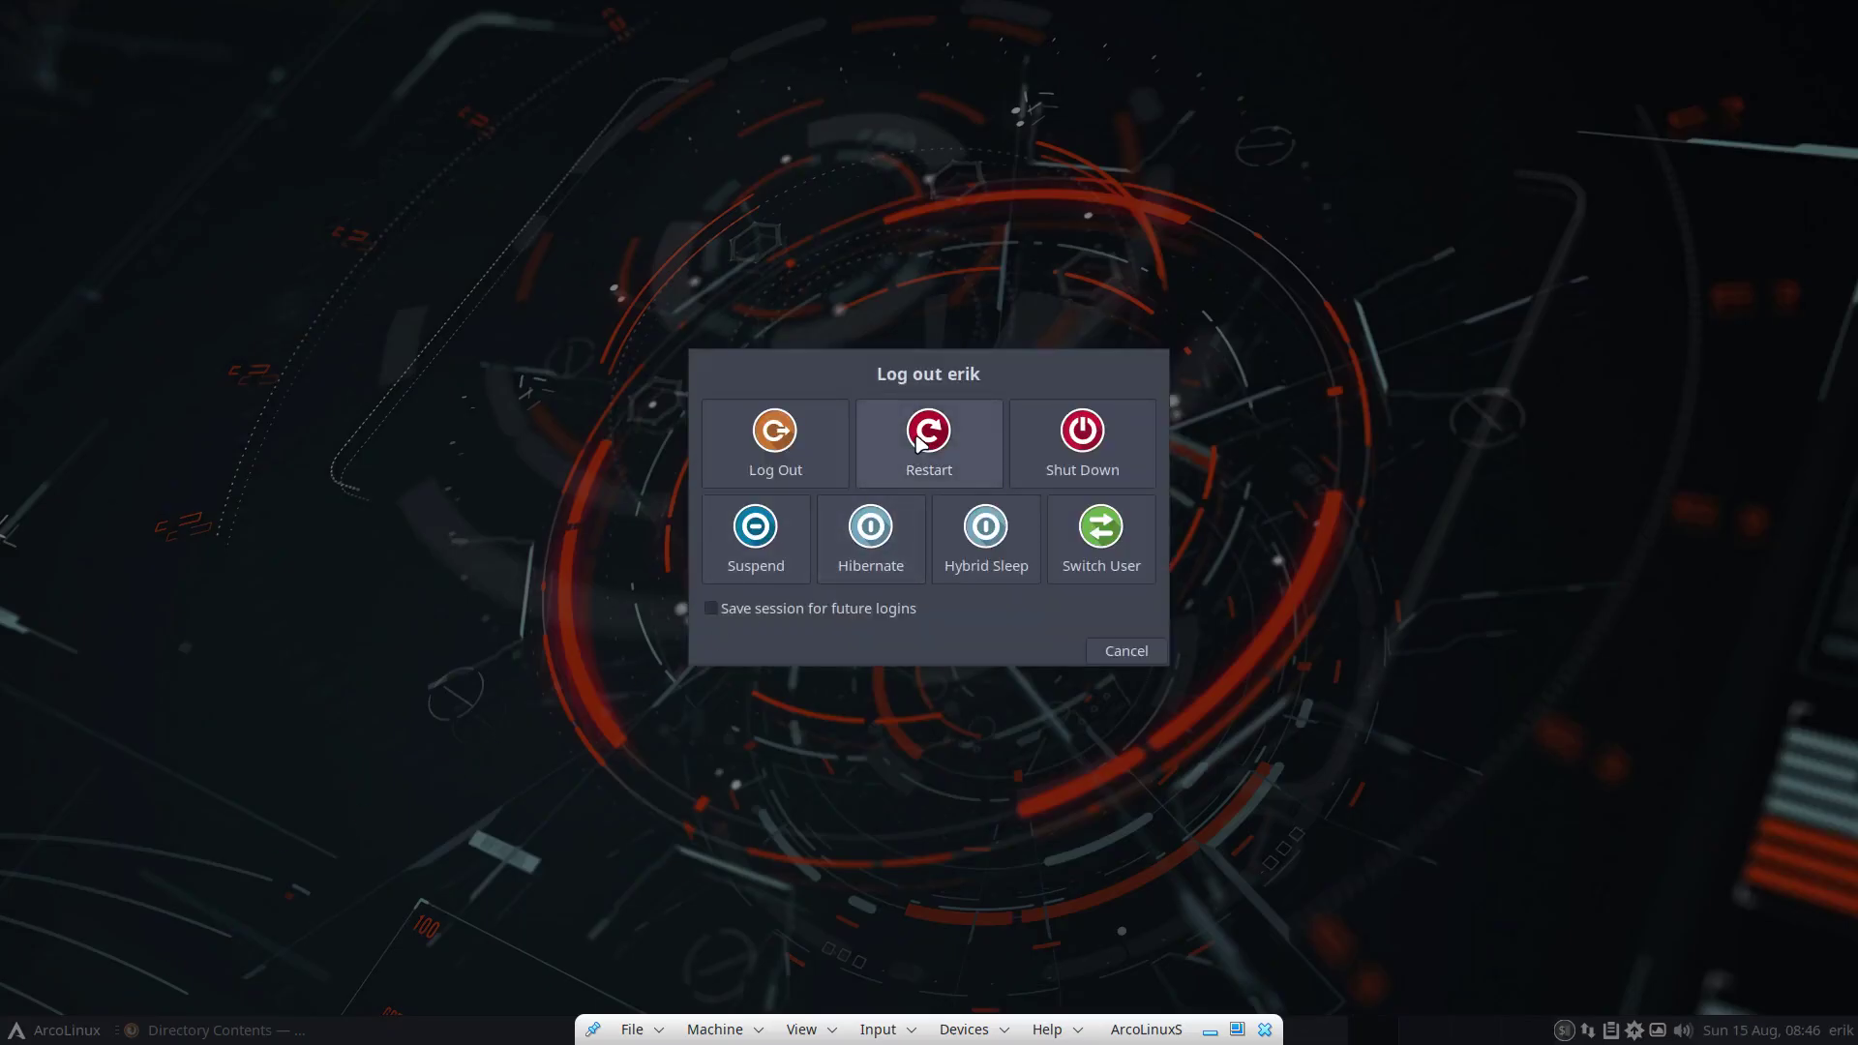
left_click(790, 420)
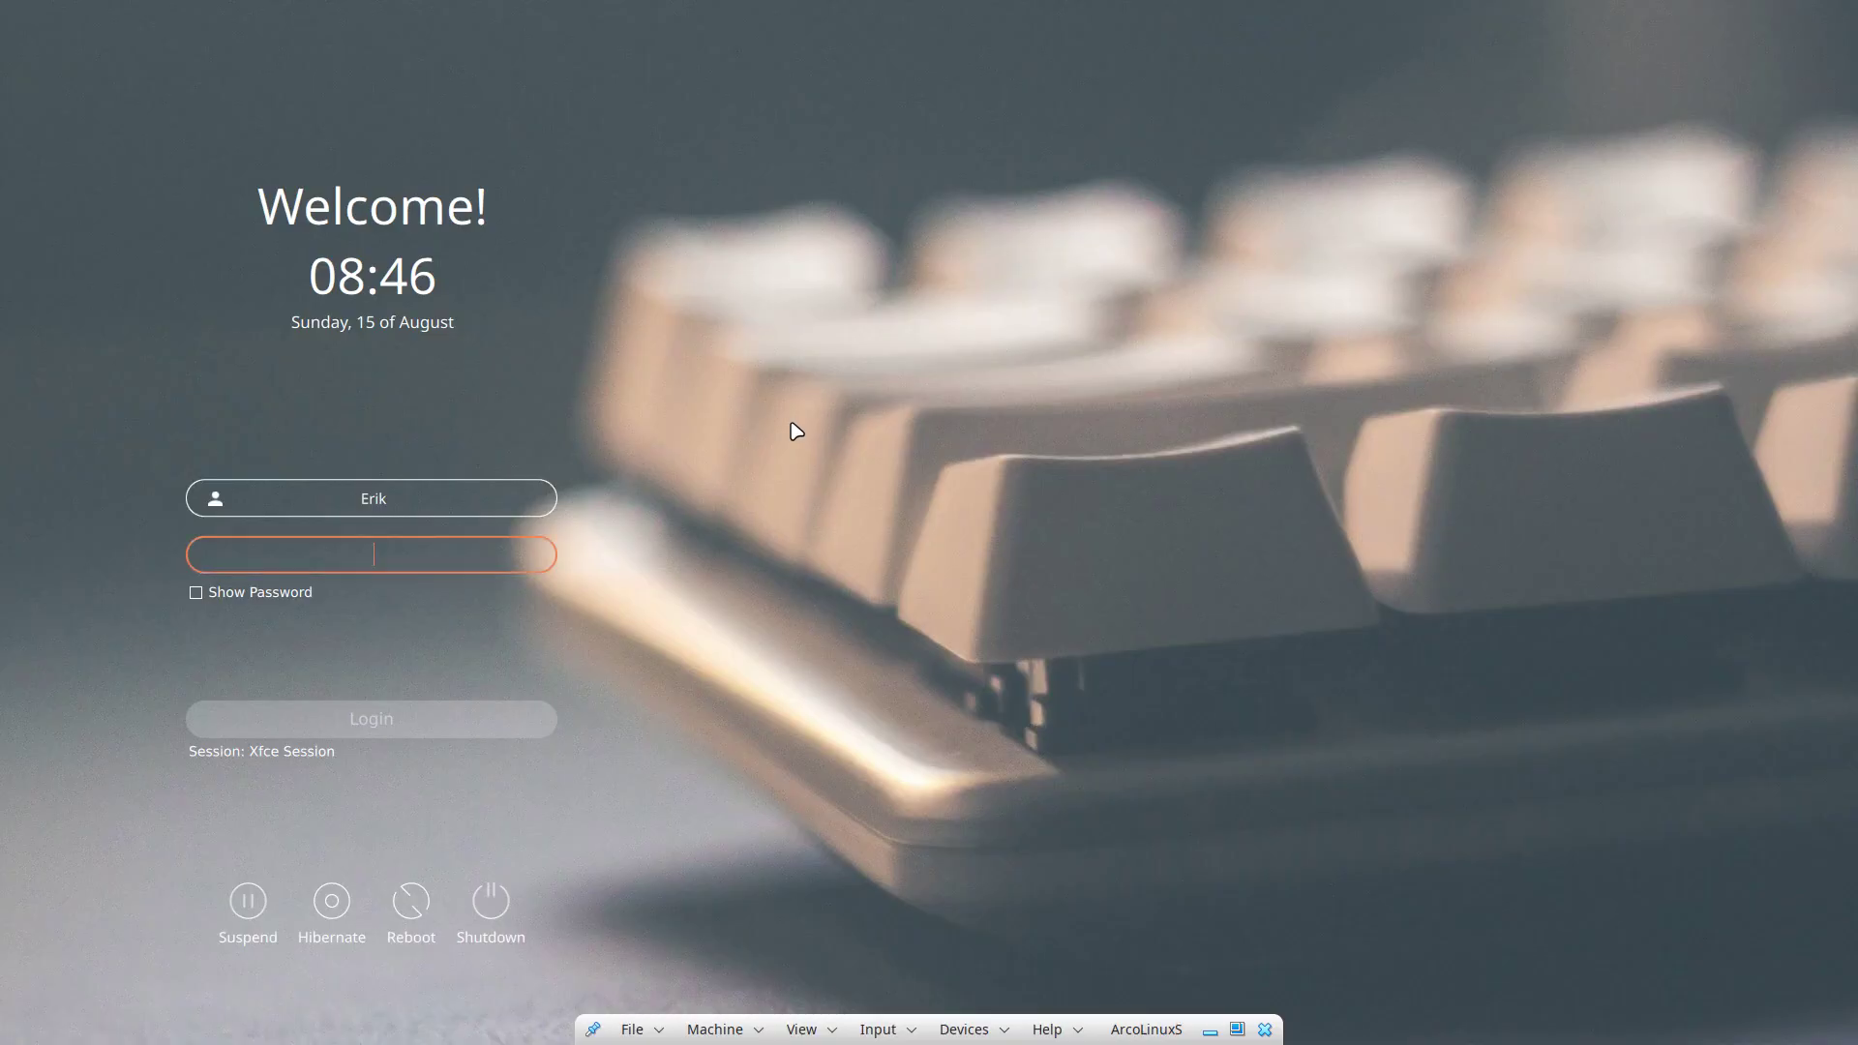
On the SDDM login screen, pick the new user and sign in with its password
left_click(218, 499)
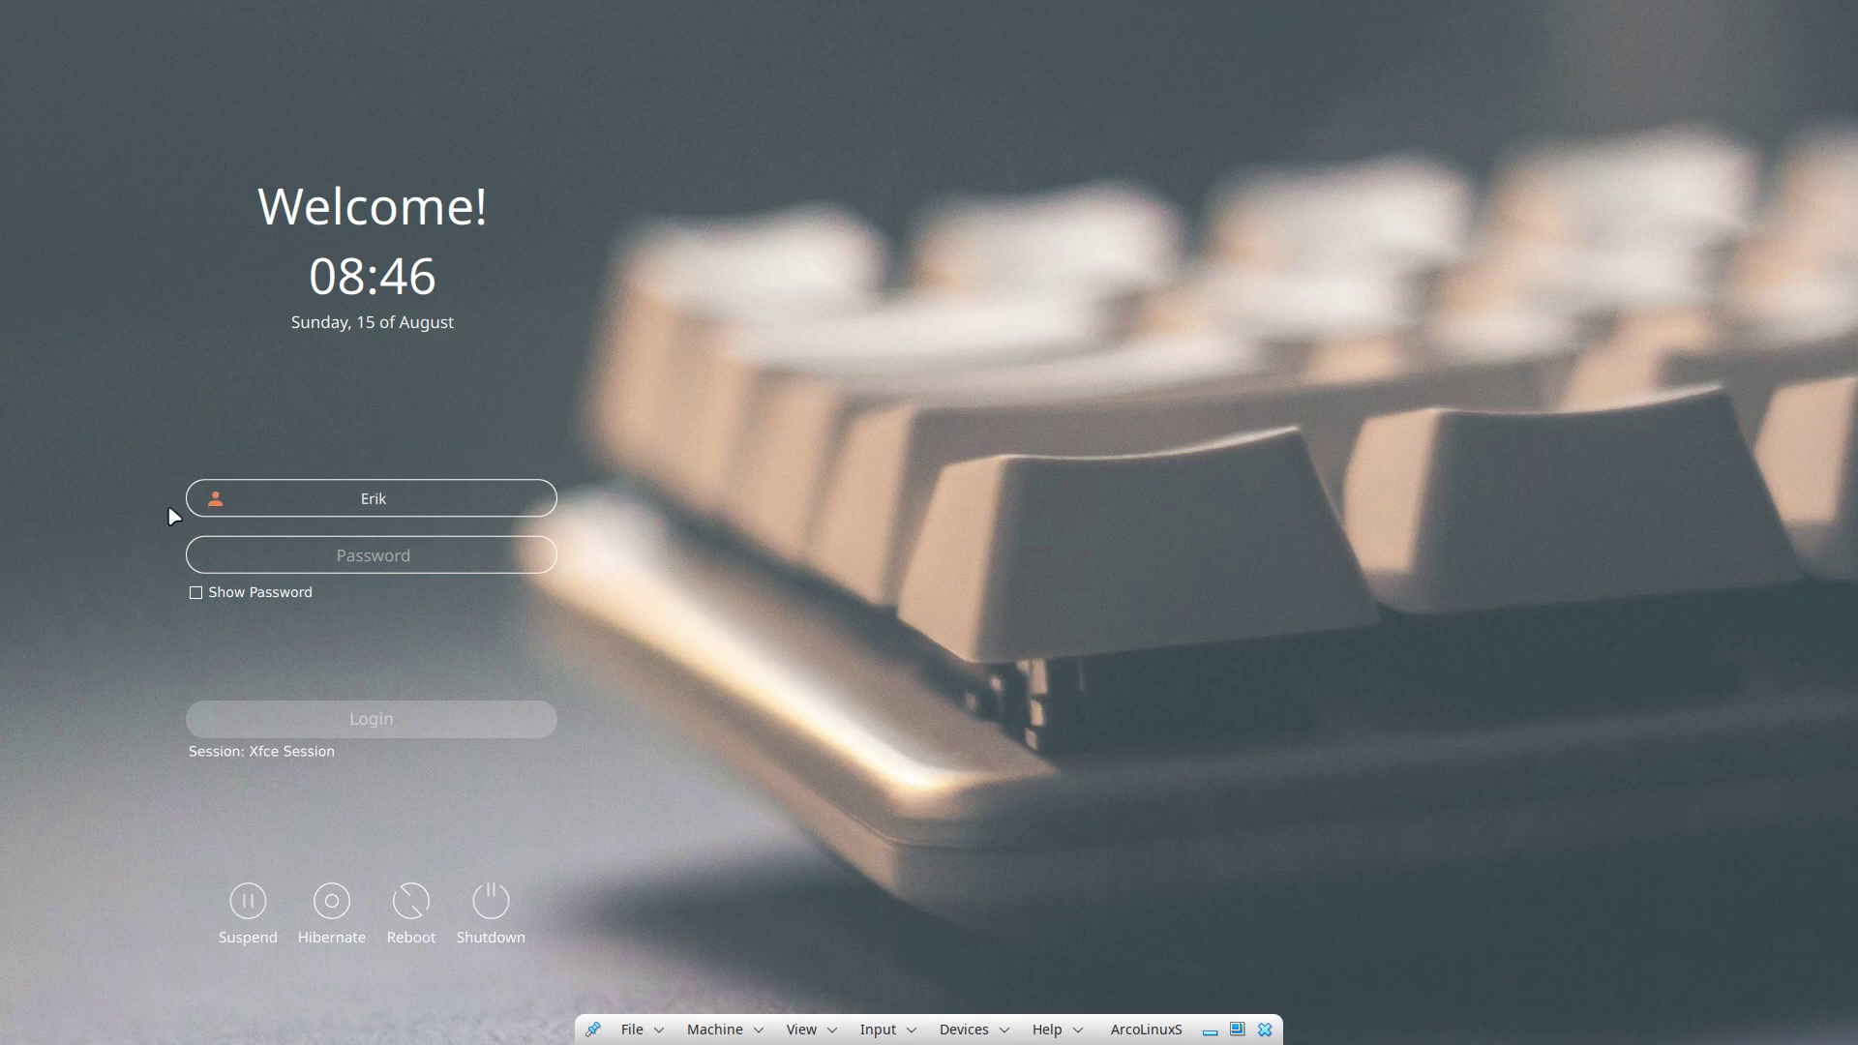
left_click(212, 501)
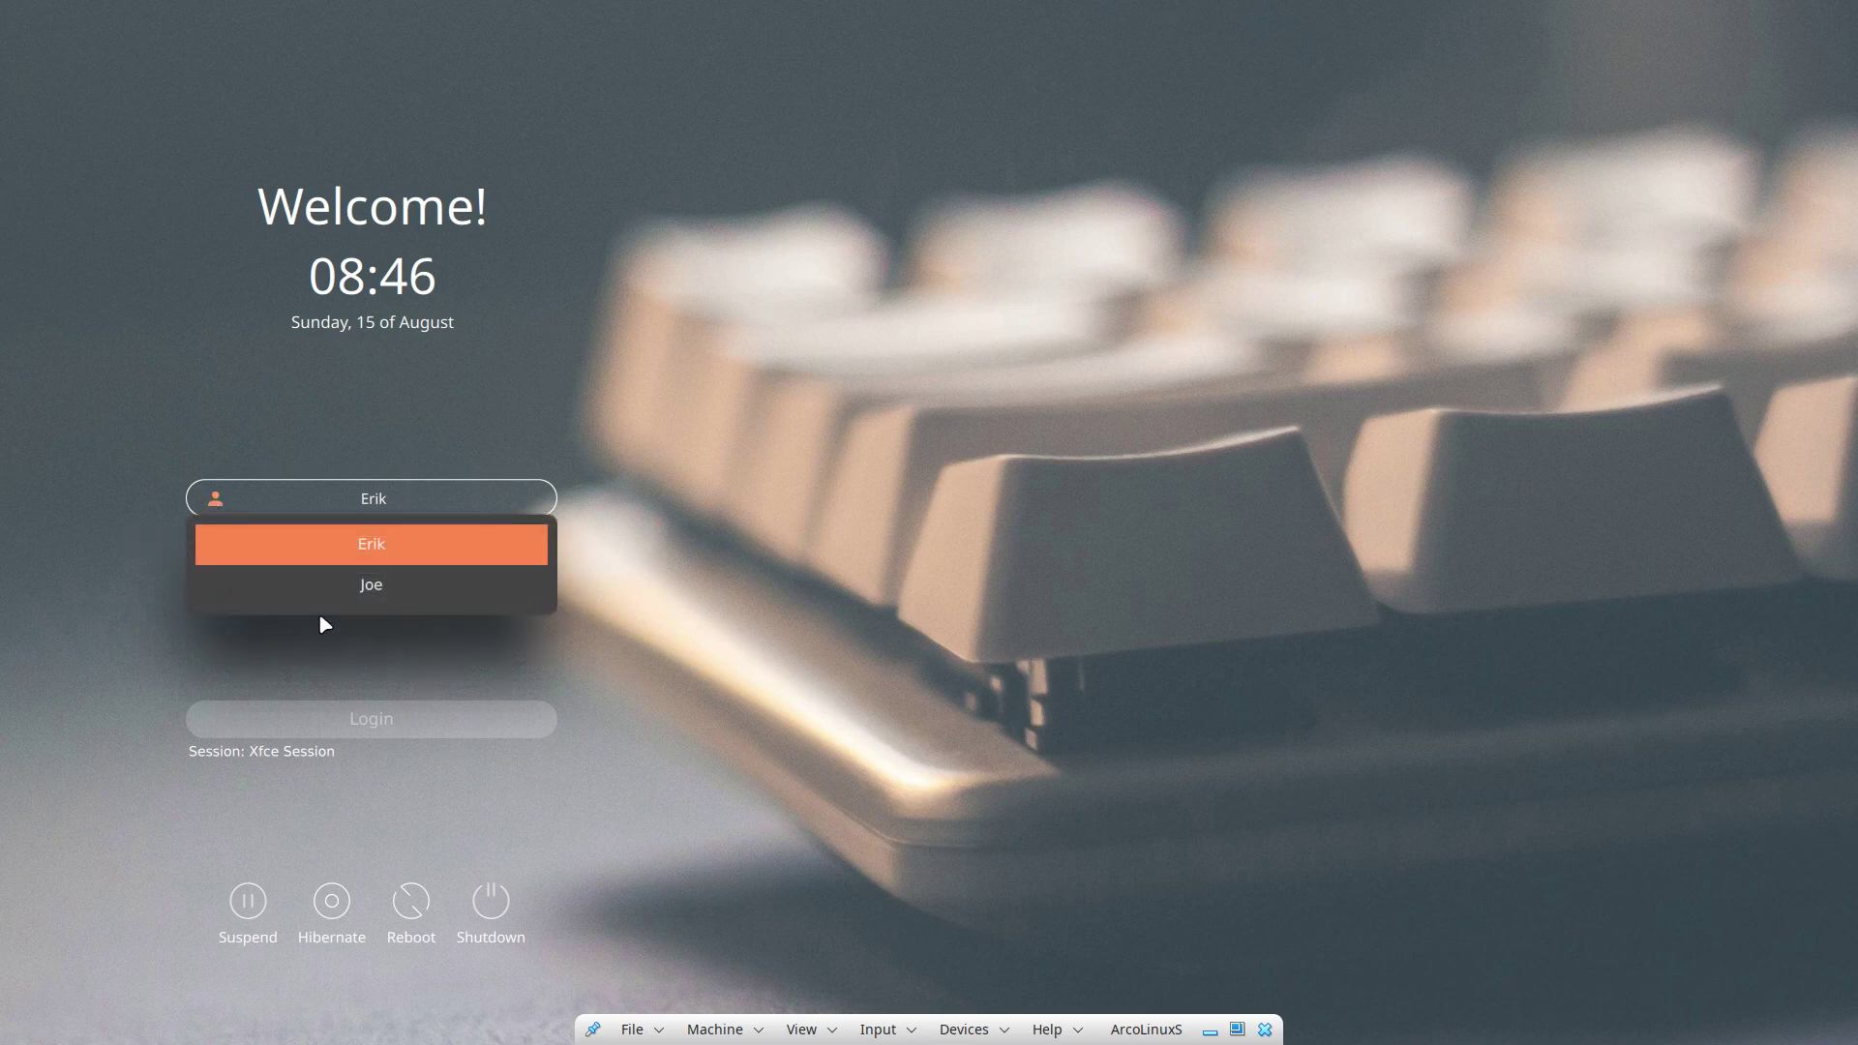
left_click(380, 595)
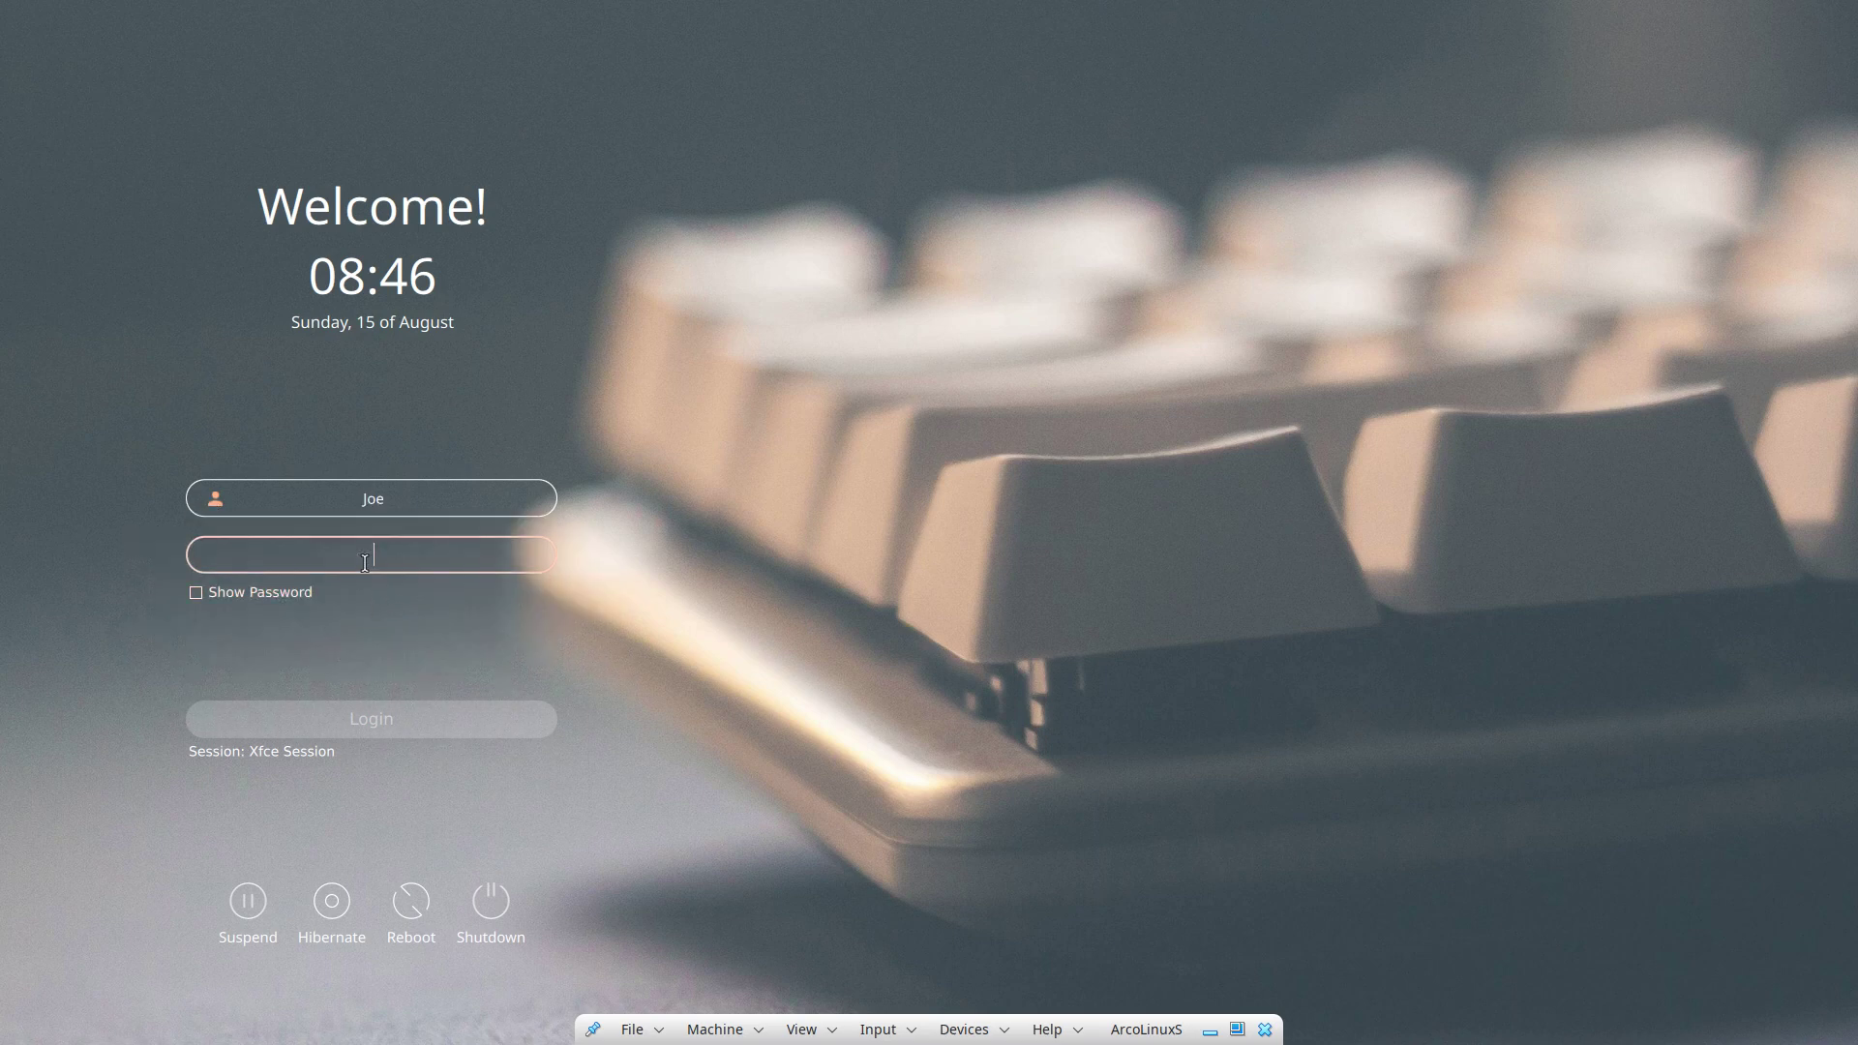
left_click(365, 563)
type("joe")
key("Return")
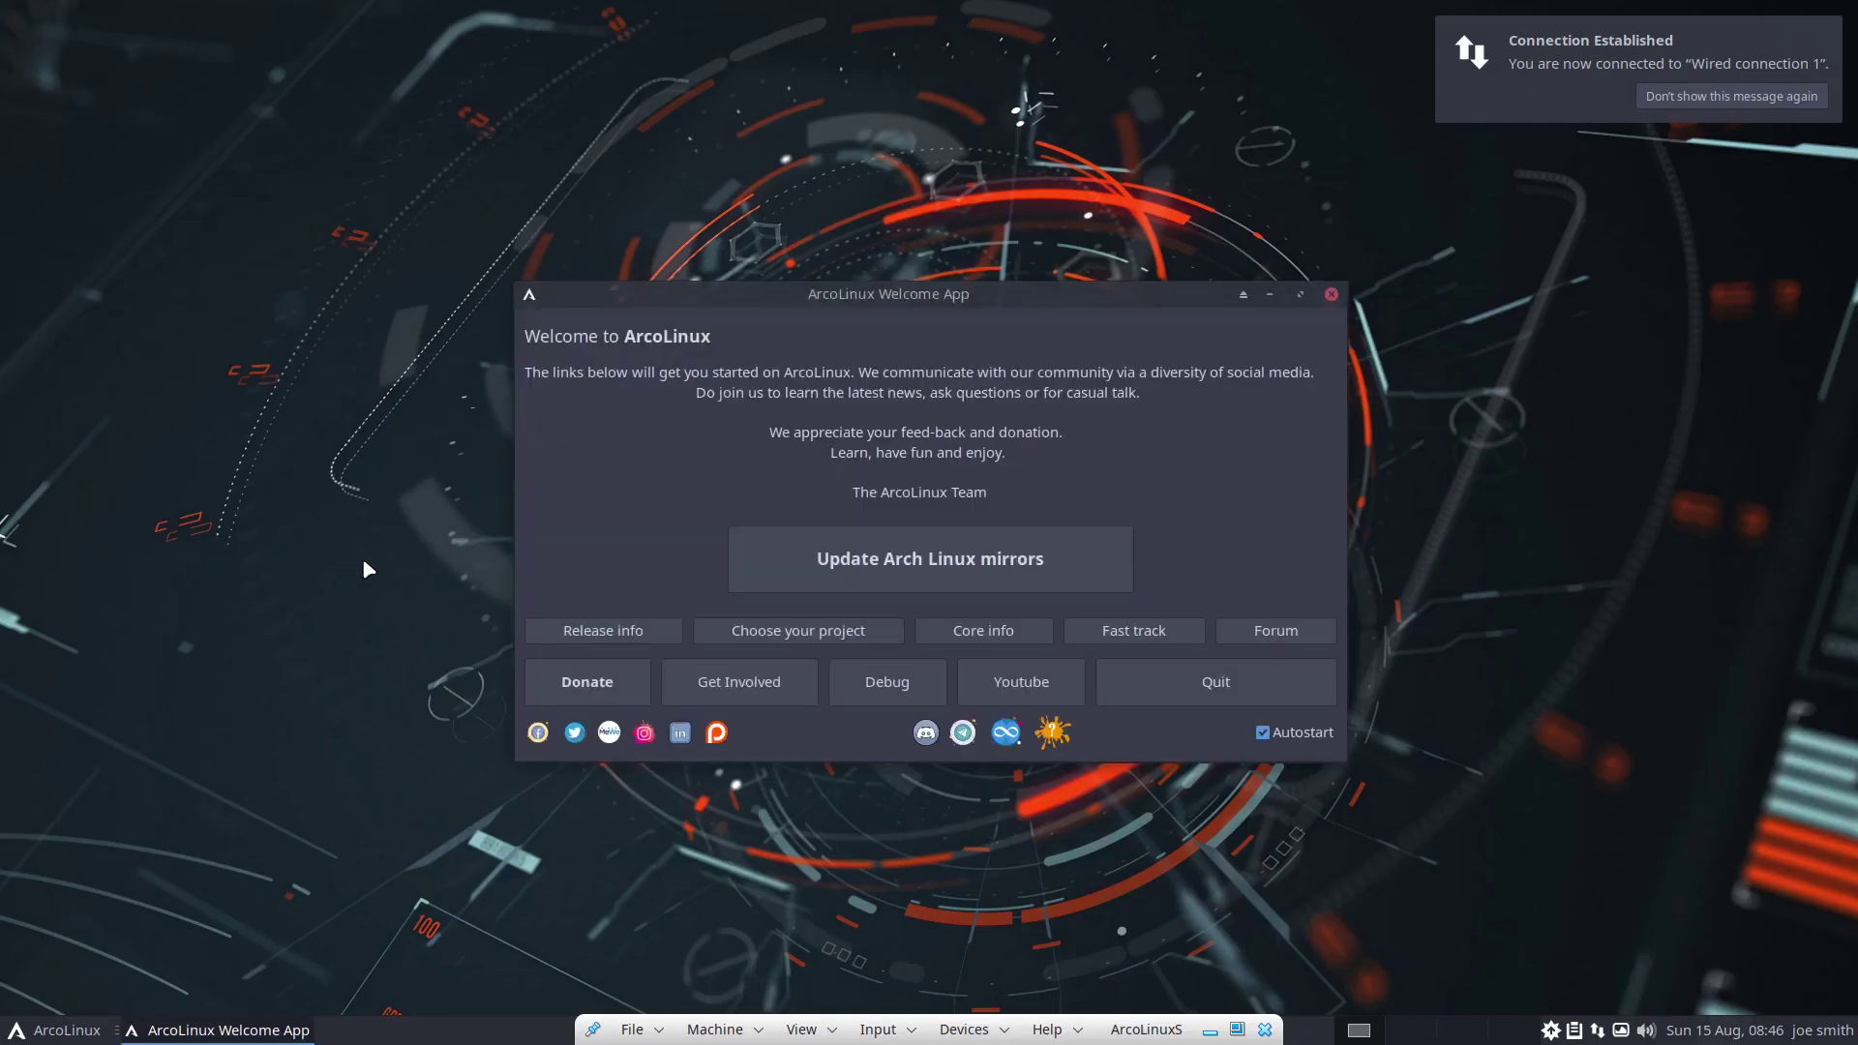
Disable autostart, quit the Welcome App, and browse to /home in Thunar
left_click(1262, 733)
left_click(1257, 683)
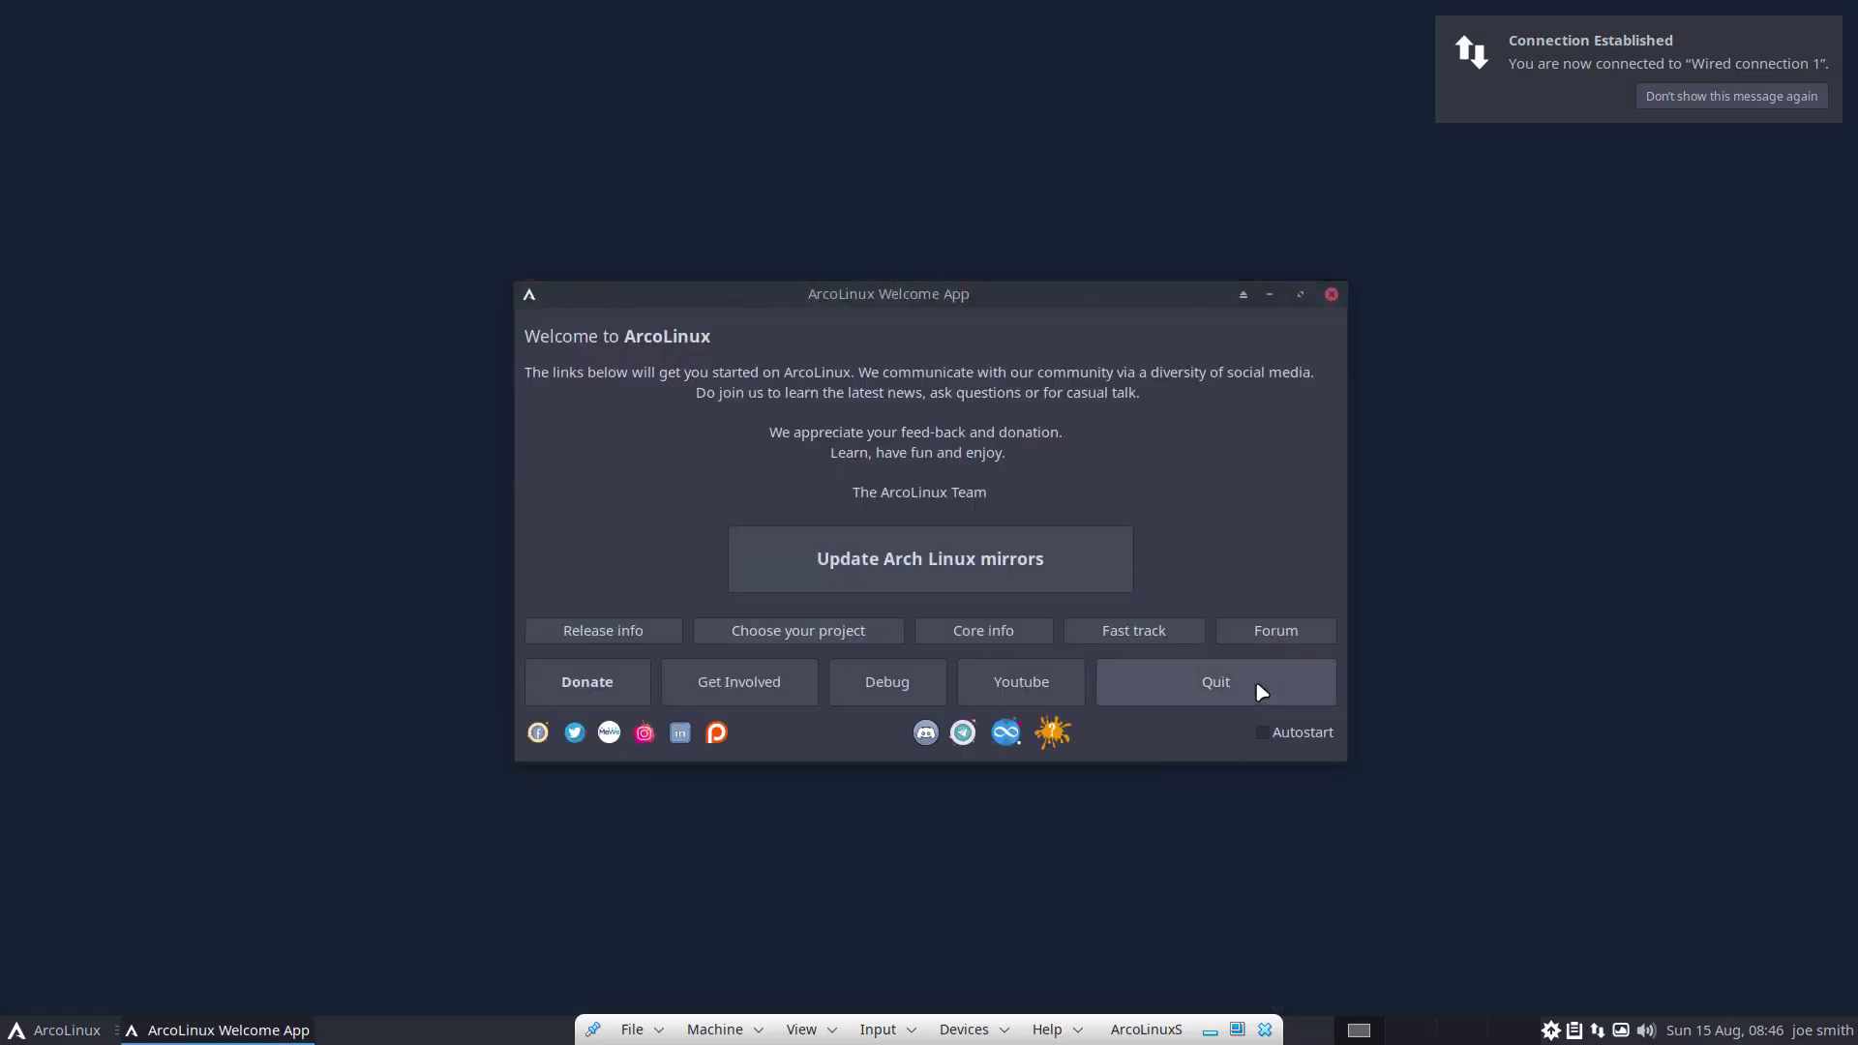
key("shift+super+Return")
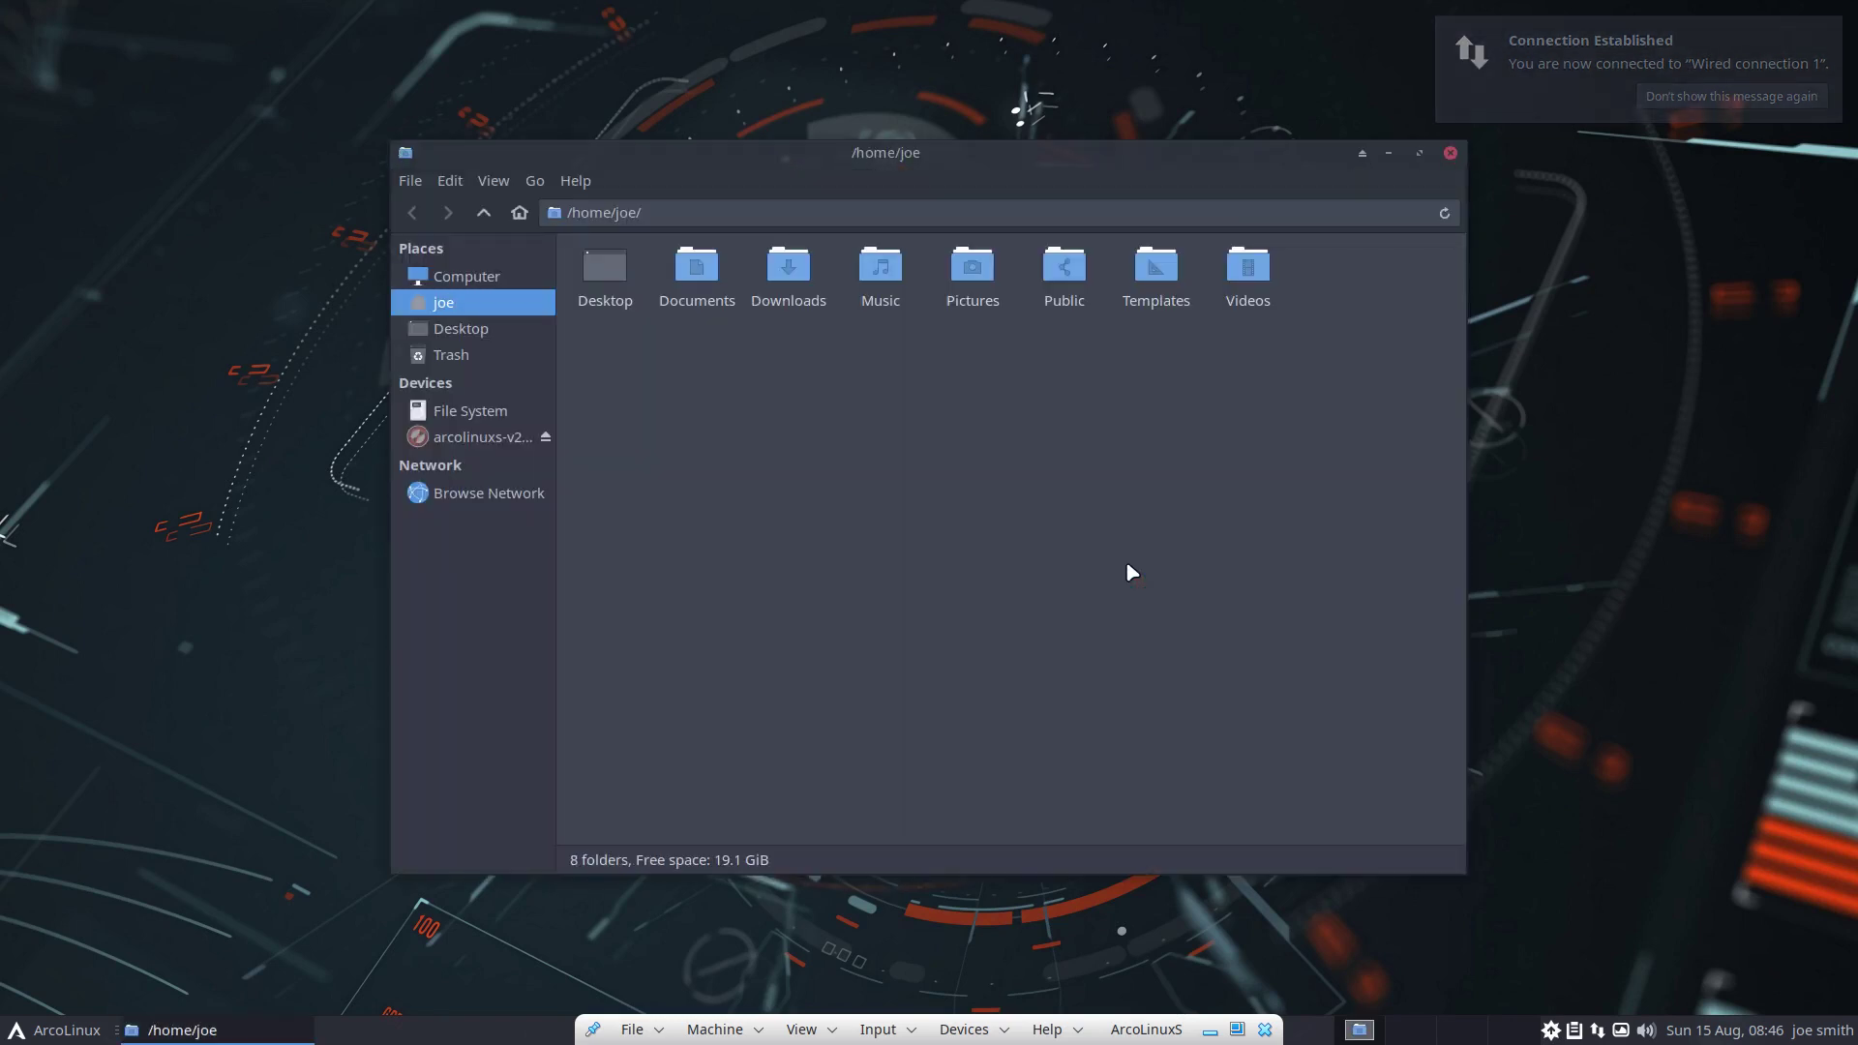
left_click(484, 410)
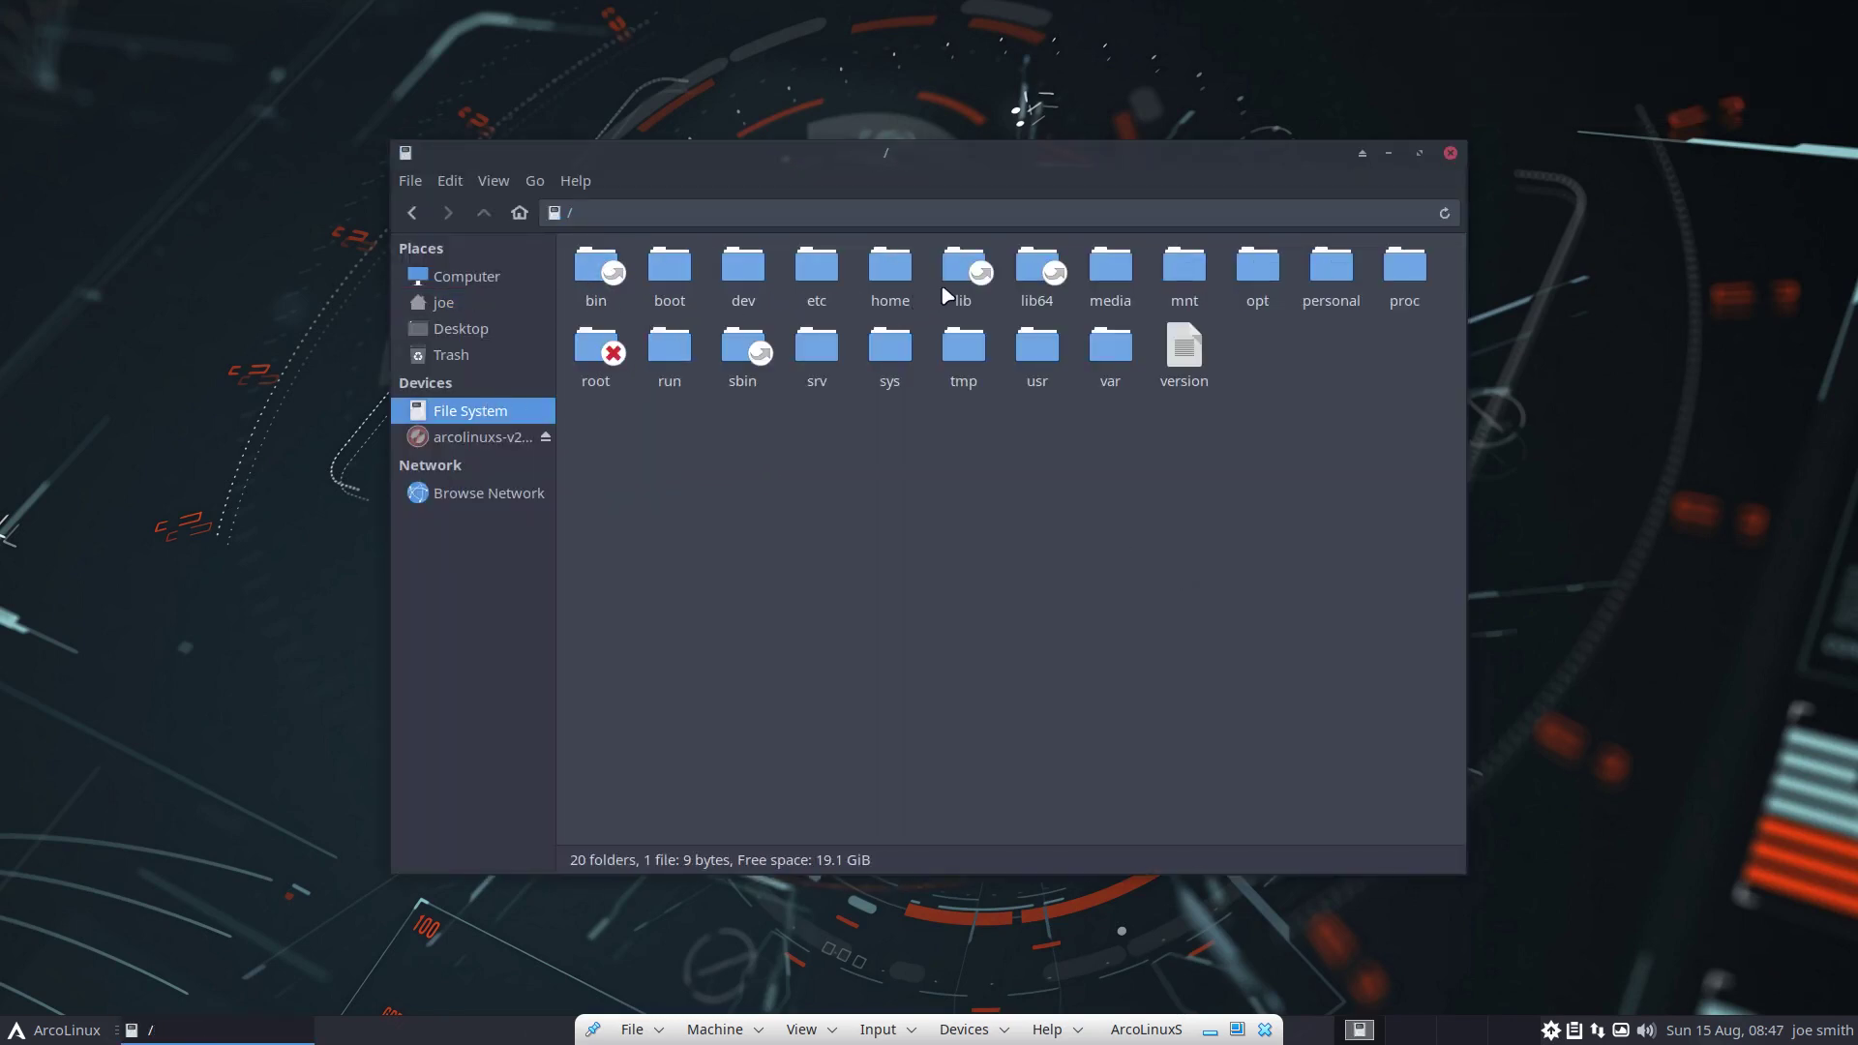
double_click(890, 269)
Open the new user's home folder, show hidden files, and enter .config
left_click_drag(581, 326, 730, 291)
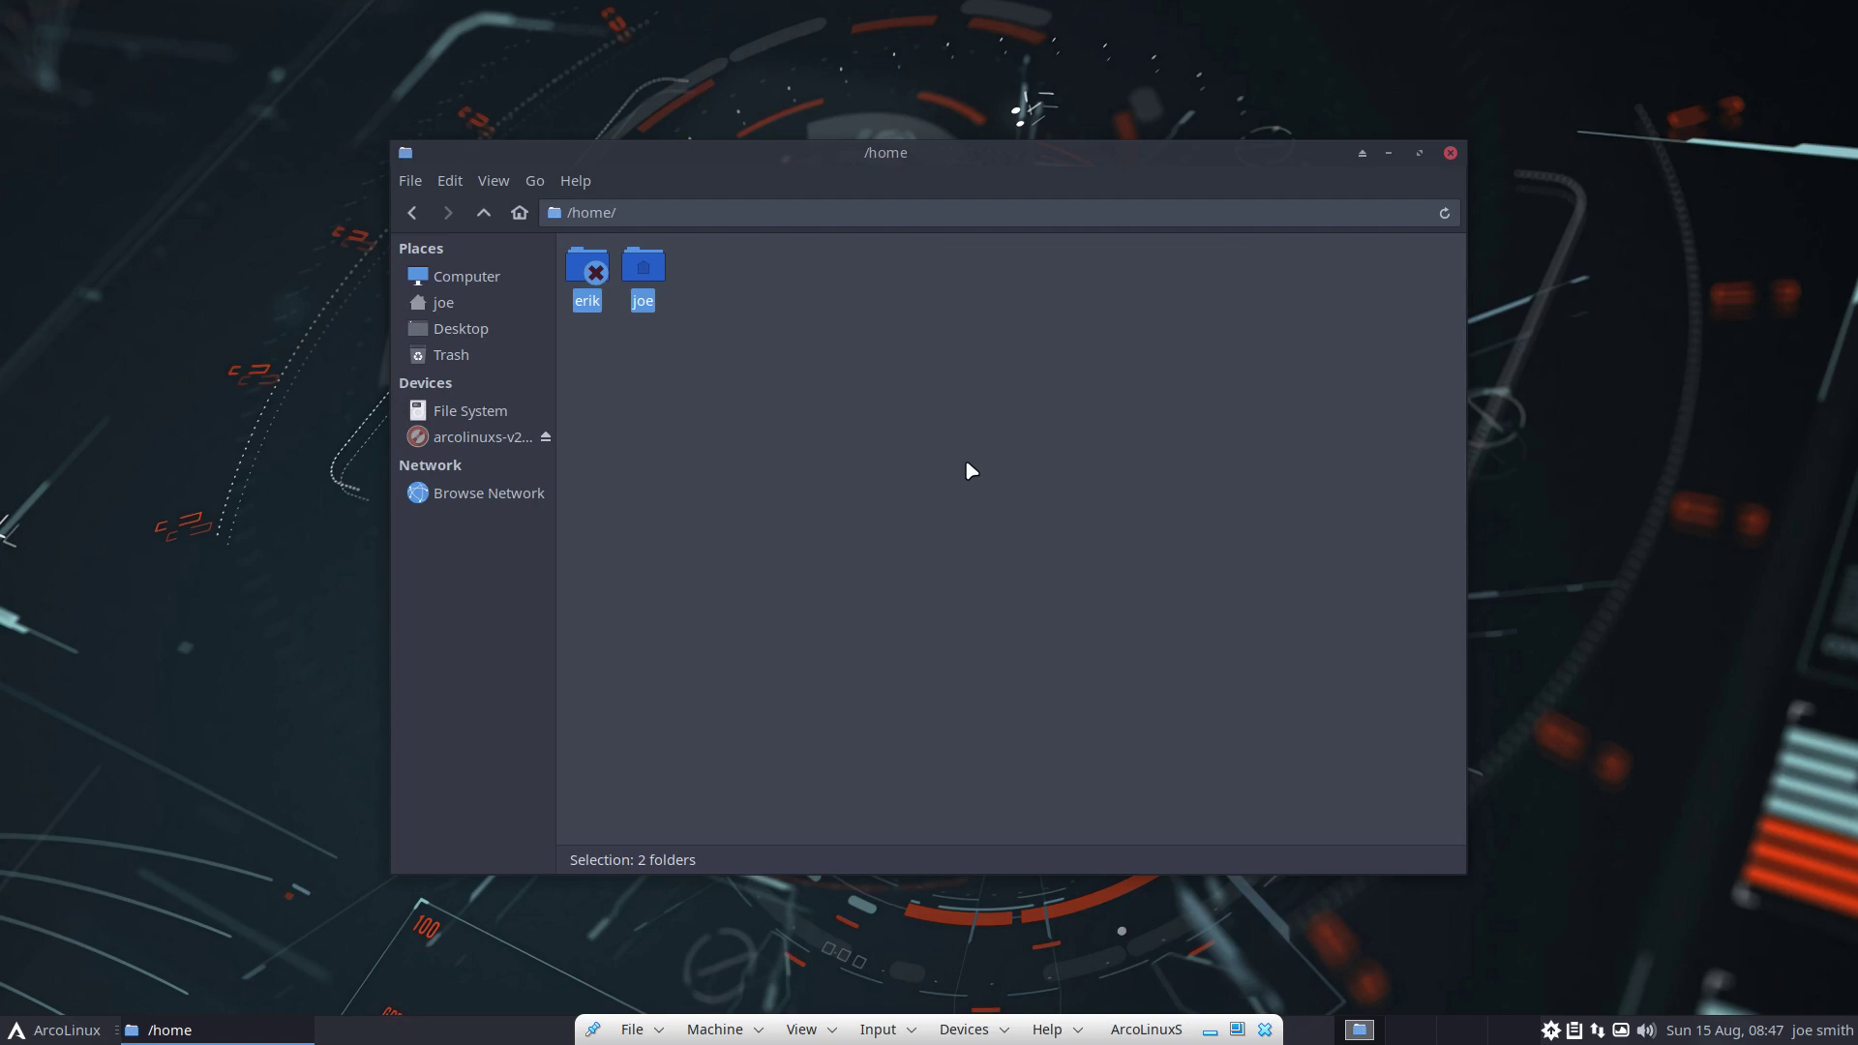
left_click(679, 355)
left_click(656, 281)
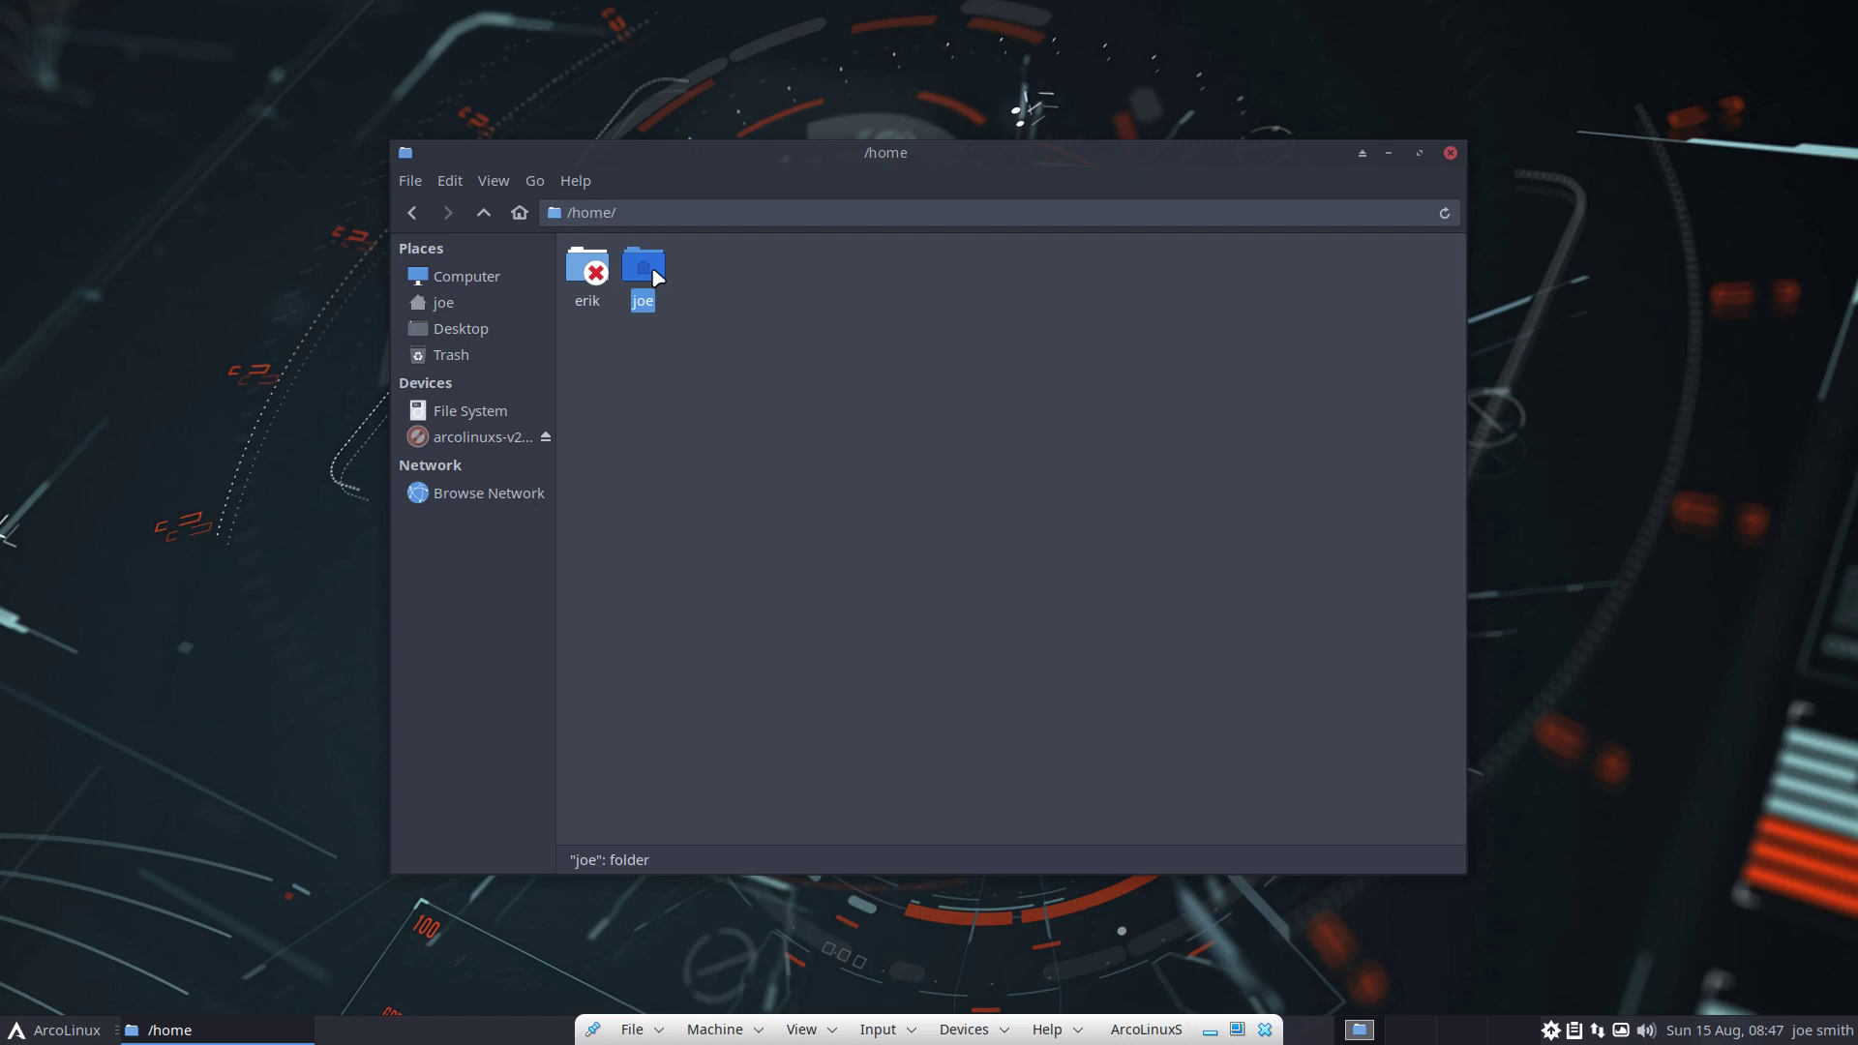
double_click(655, 278)
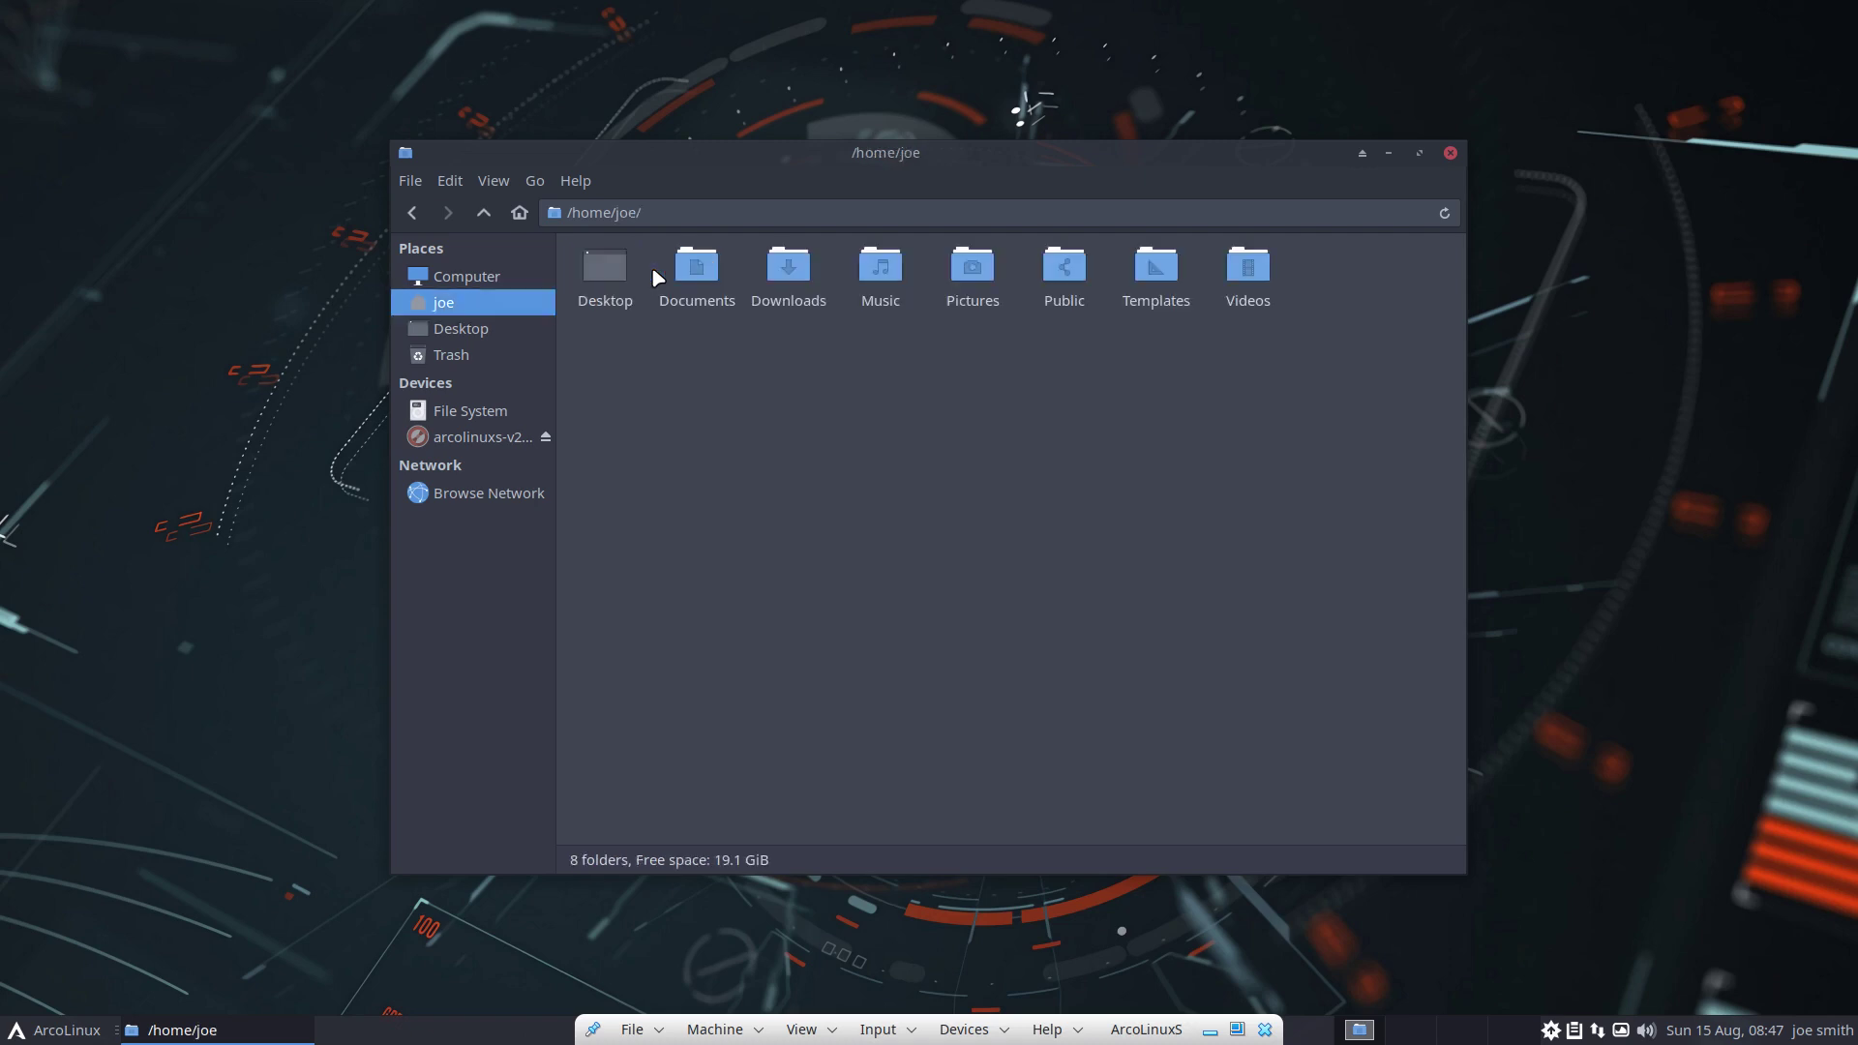
key("ctrl+h")
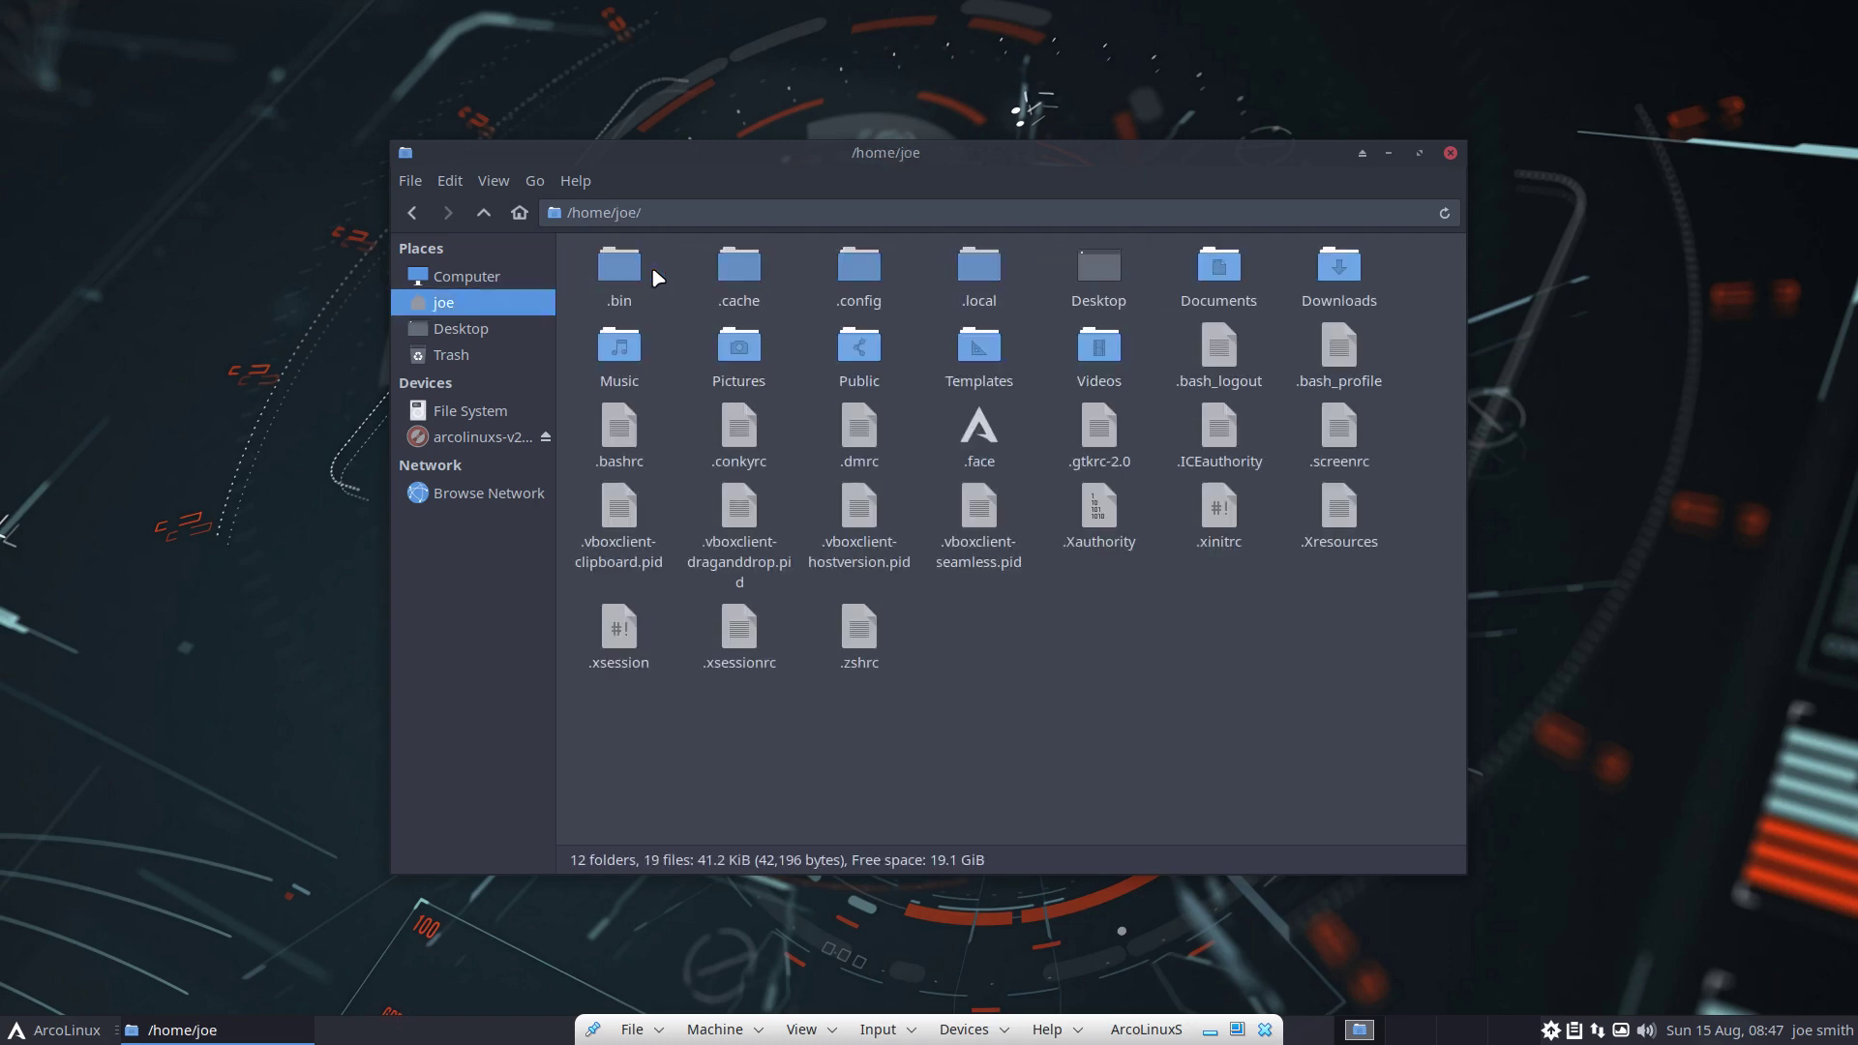
double_click(825, 281)
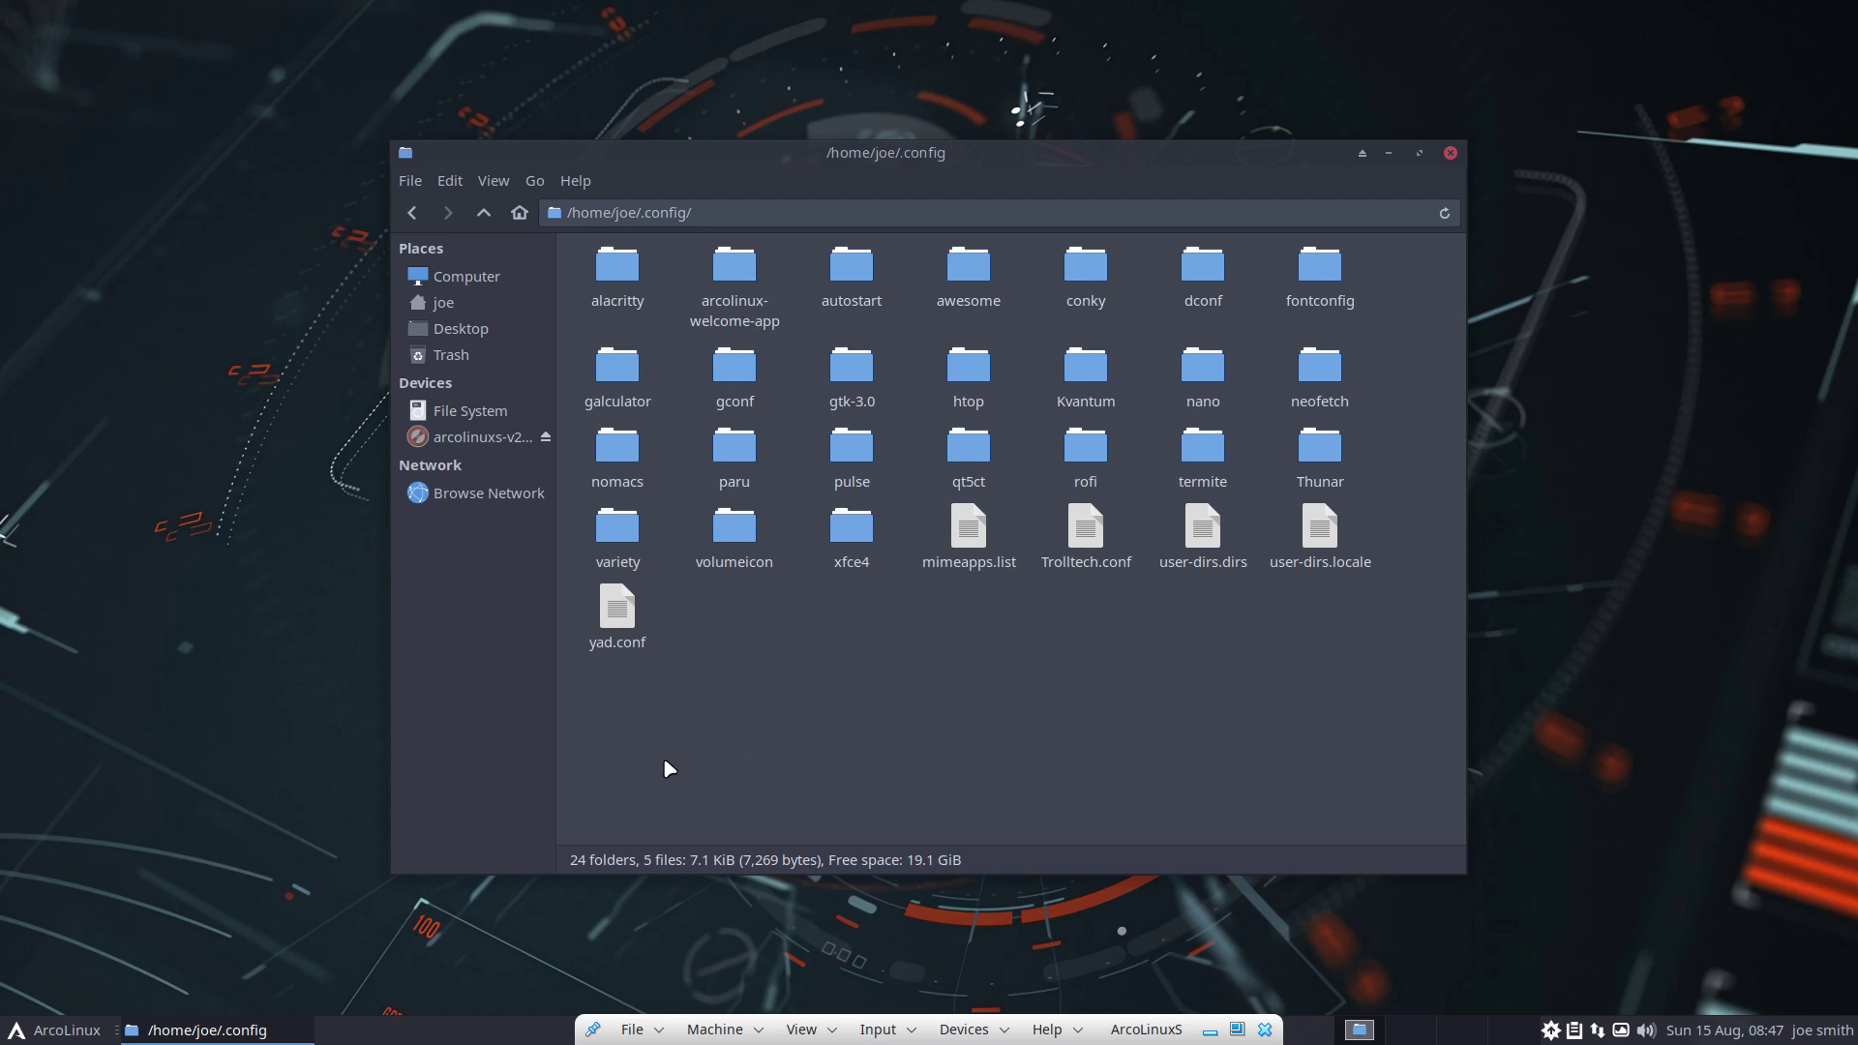
Select the mimeapps.list file in the .config folder
left_click_drag(631, 744, 1460, 298)
left_click(1169, 661)
left_click(976, 533)
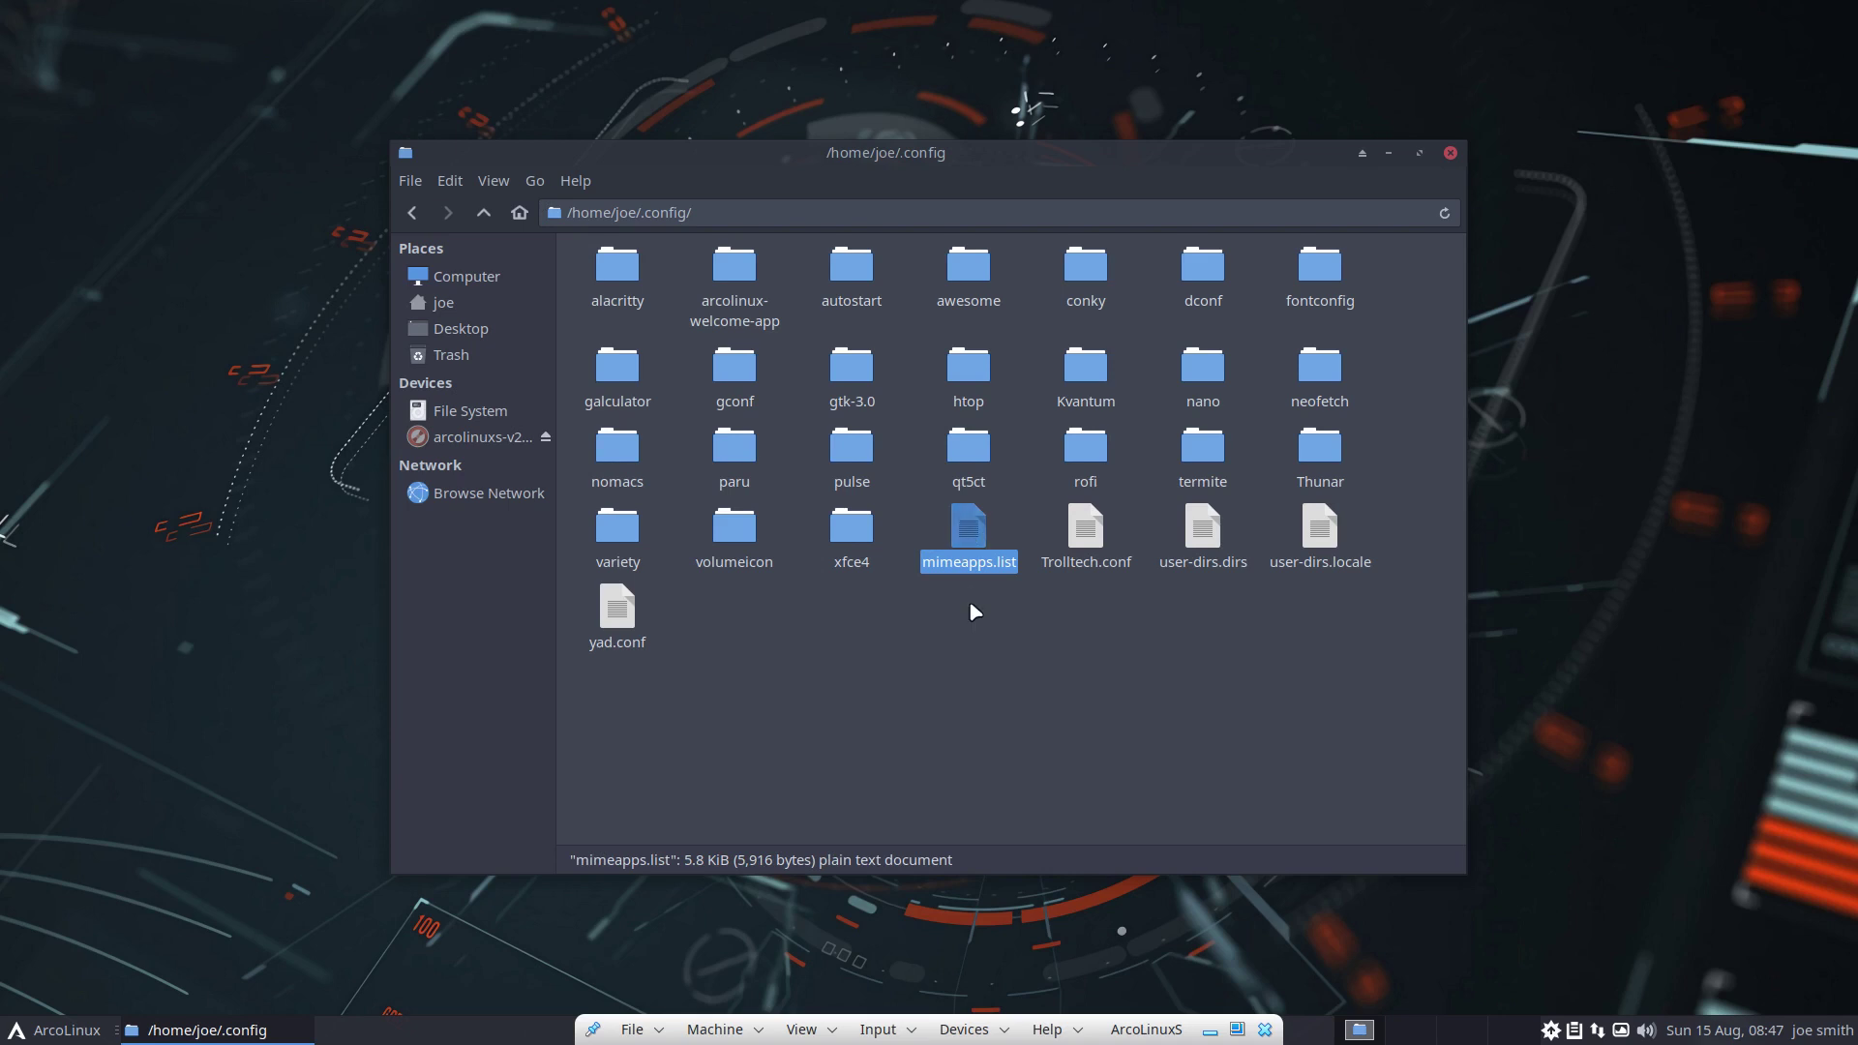
left_click(967, 585)
left_click(975, 552)
Open mimeapps.list in Sublime Text full screen, highlight the sublime_text entry on line 10, then close it
double_click(971, 547)
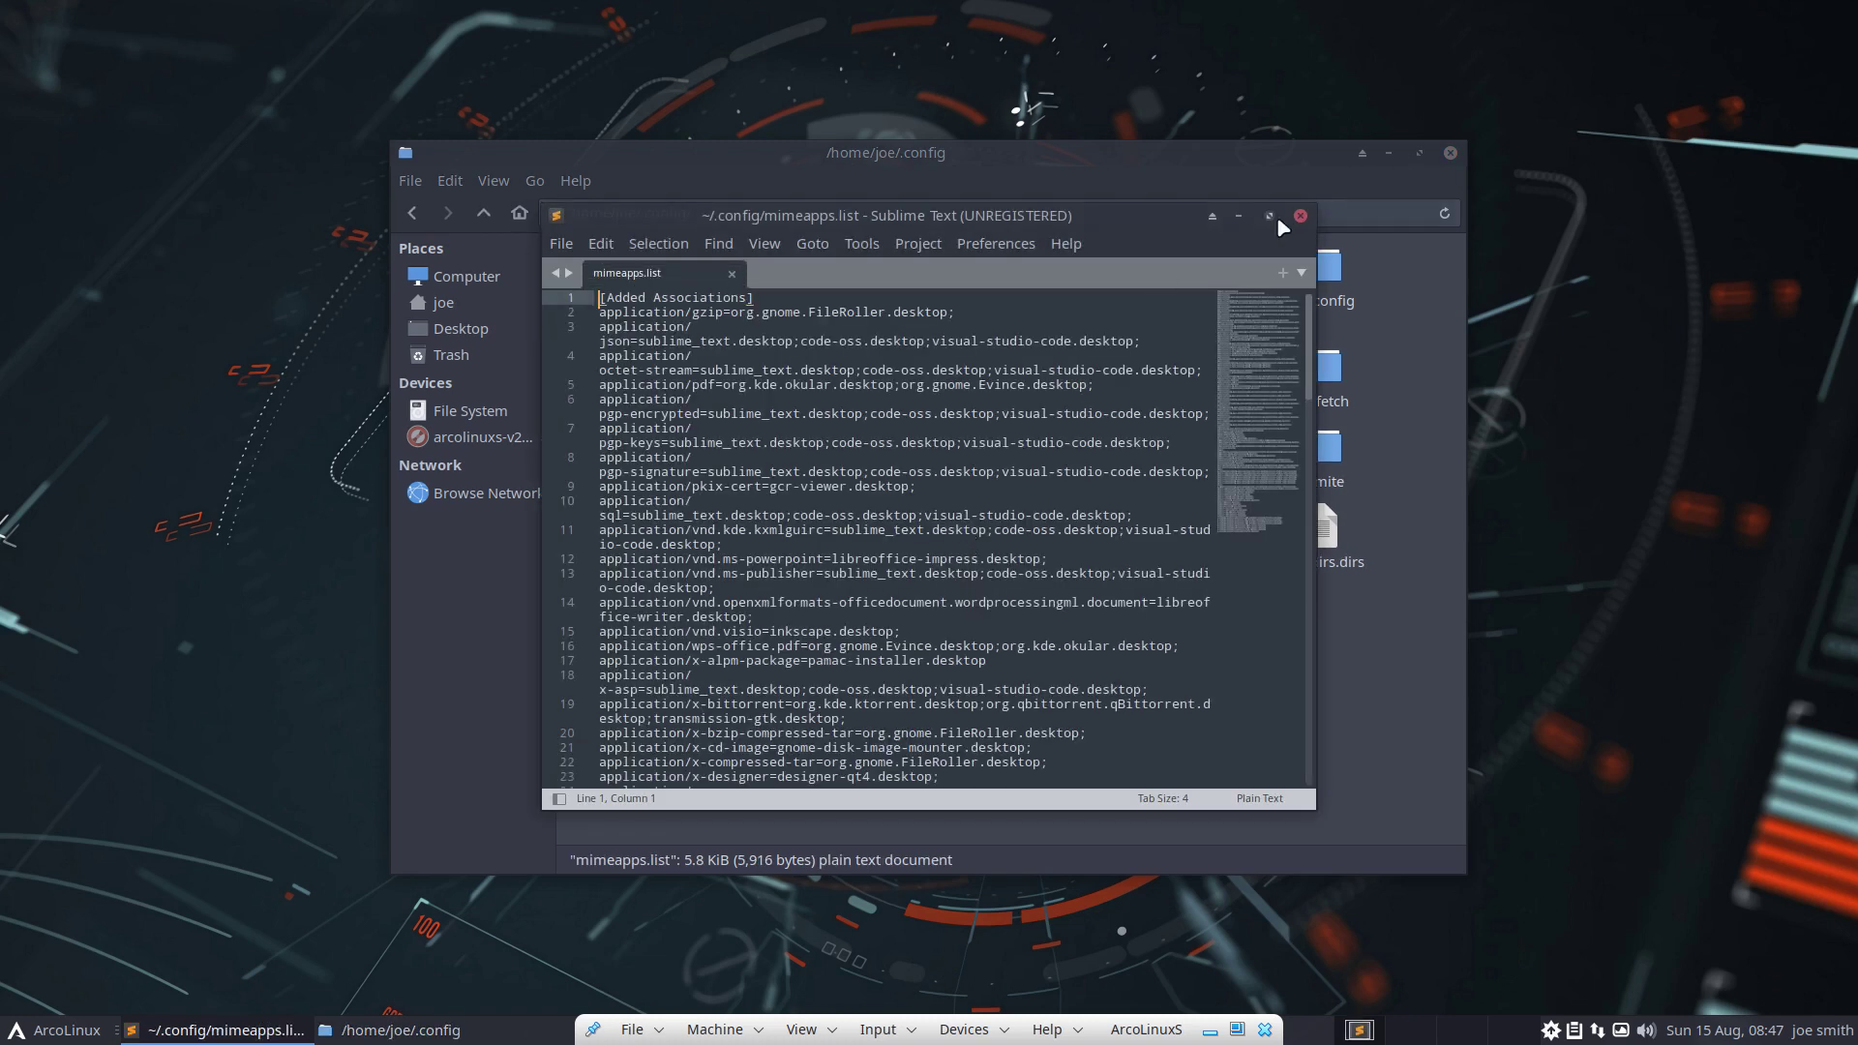
left_click(1273, 216)
scroll(588, 373, "up", 5)
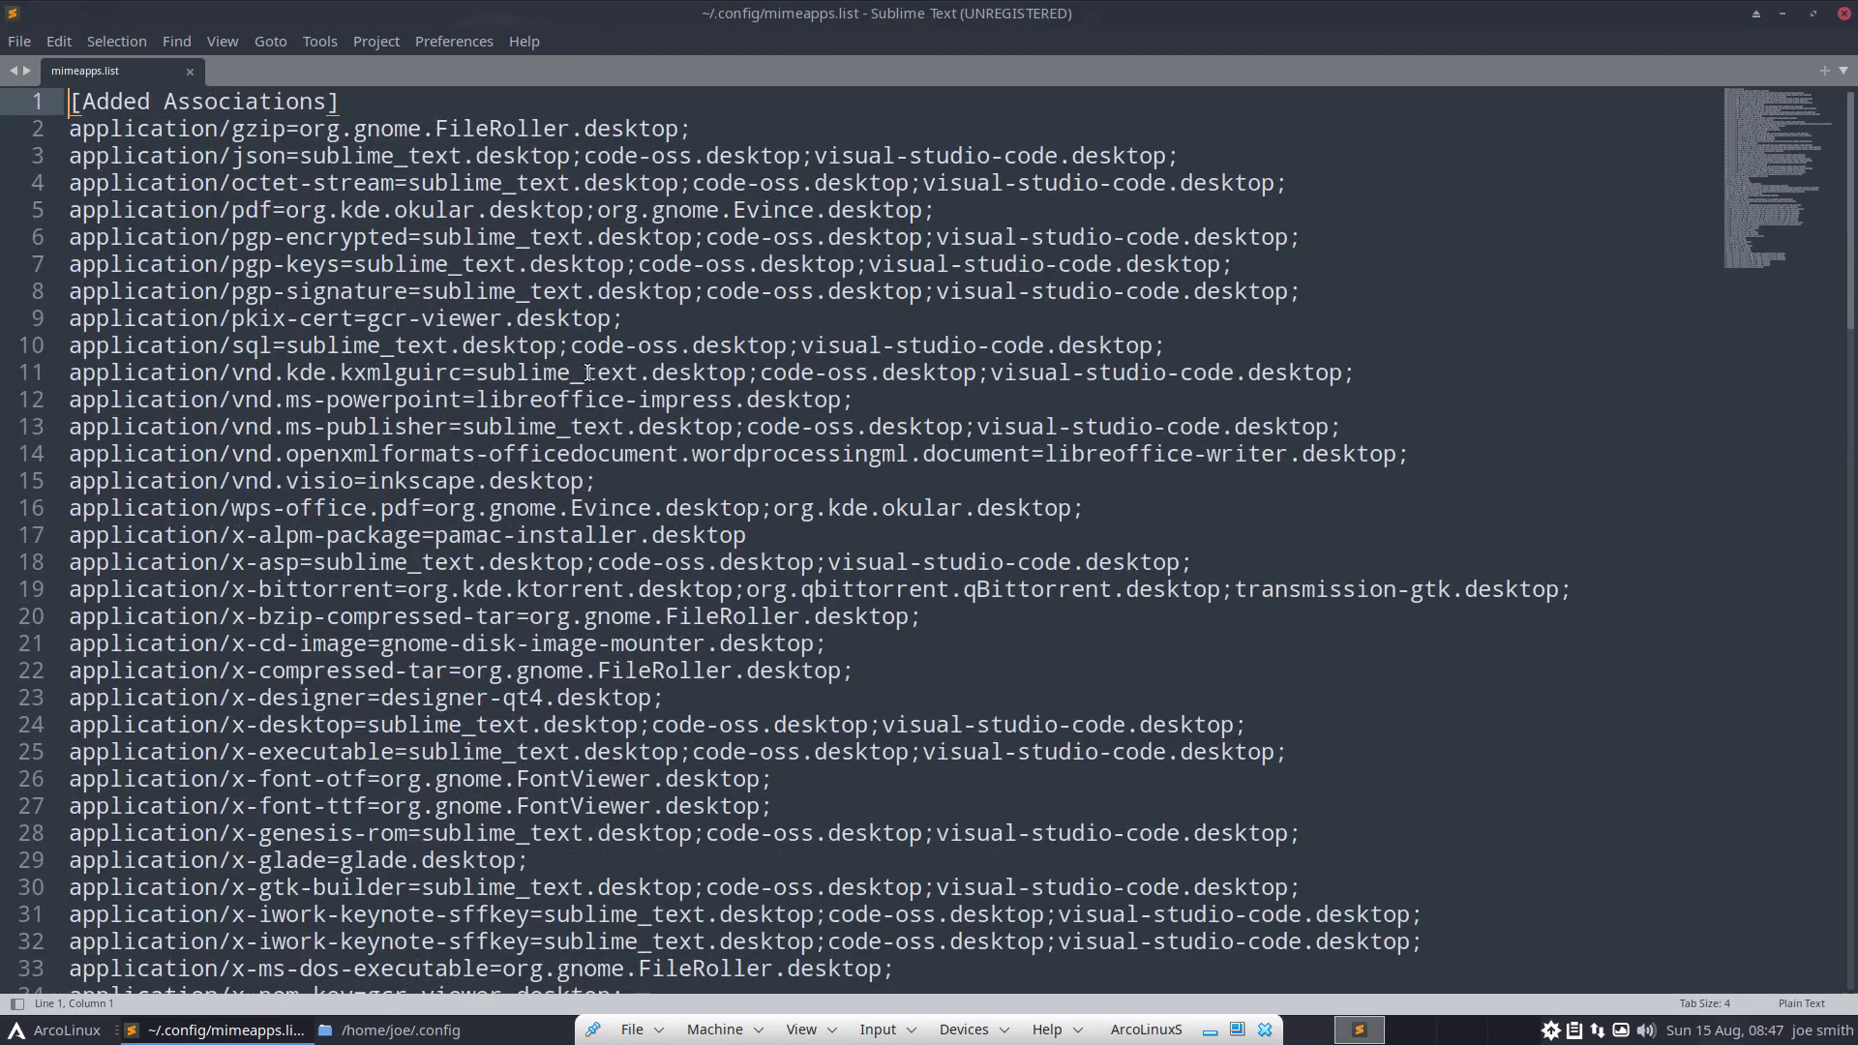
left_click_drag(286, 345, 502, 345)
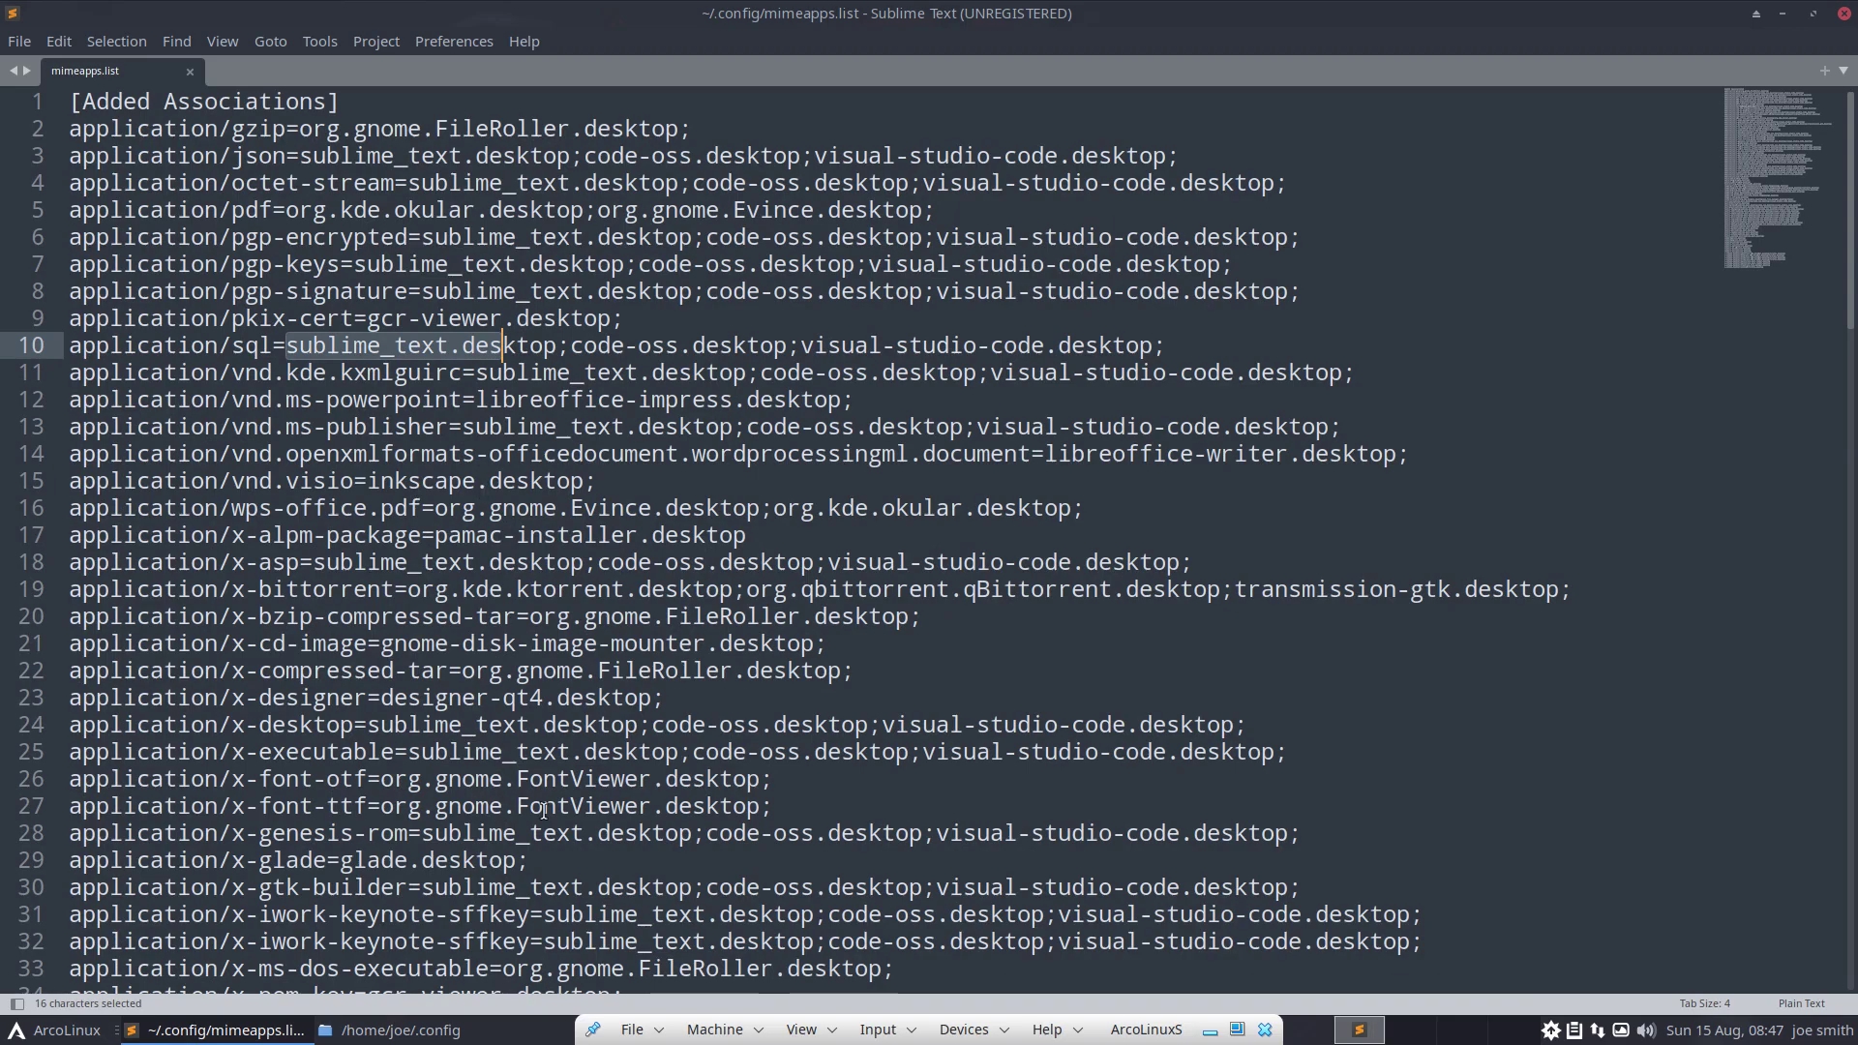
left_click(1844, 14)
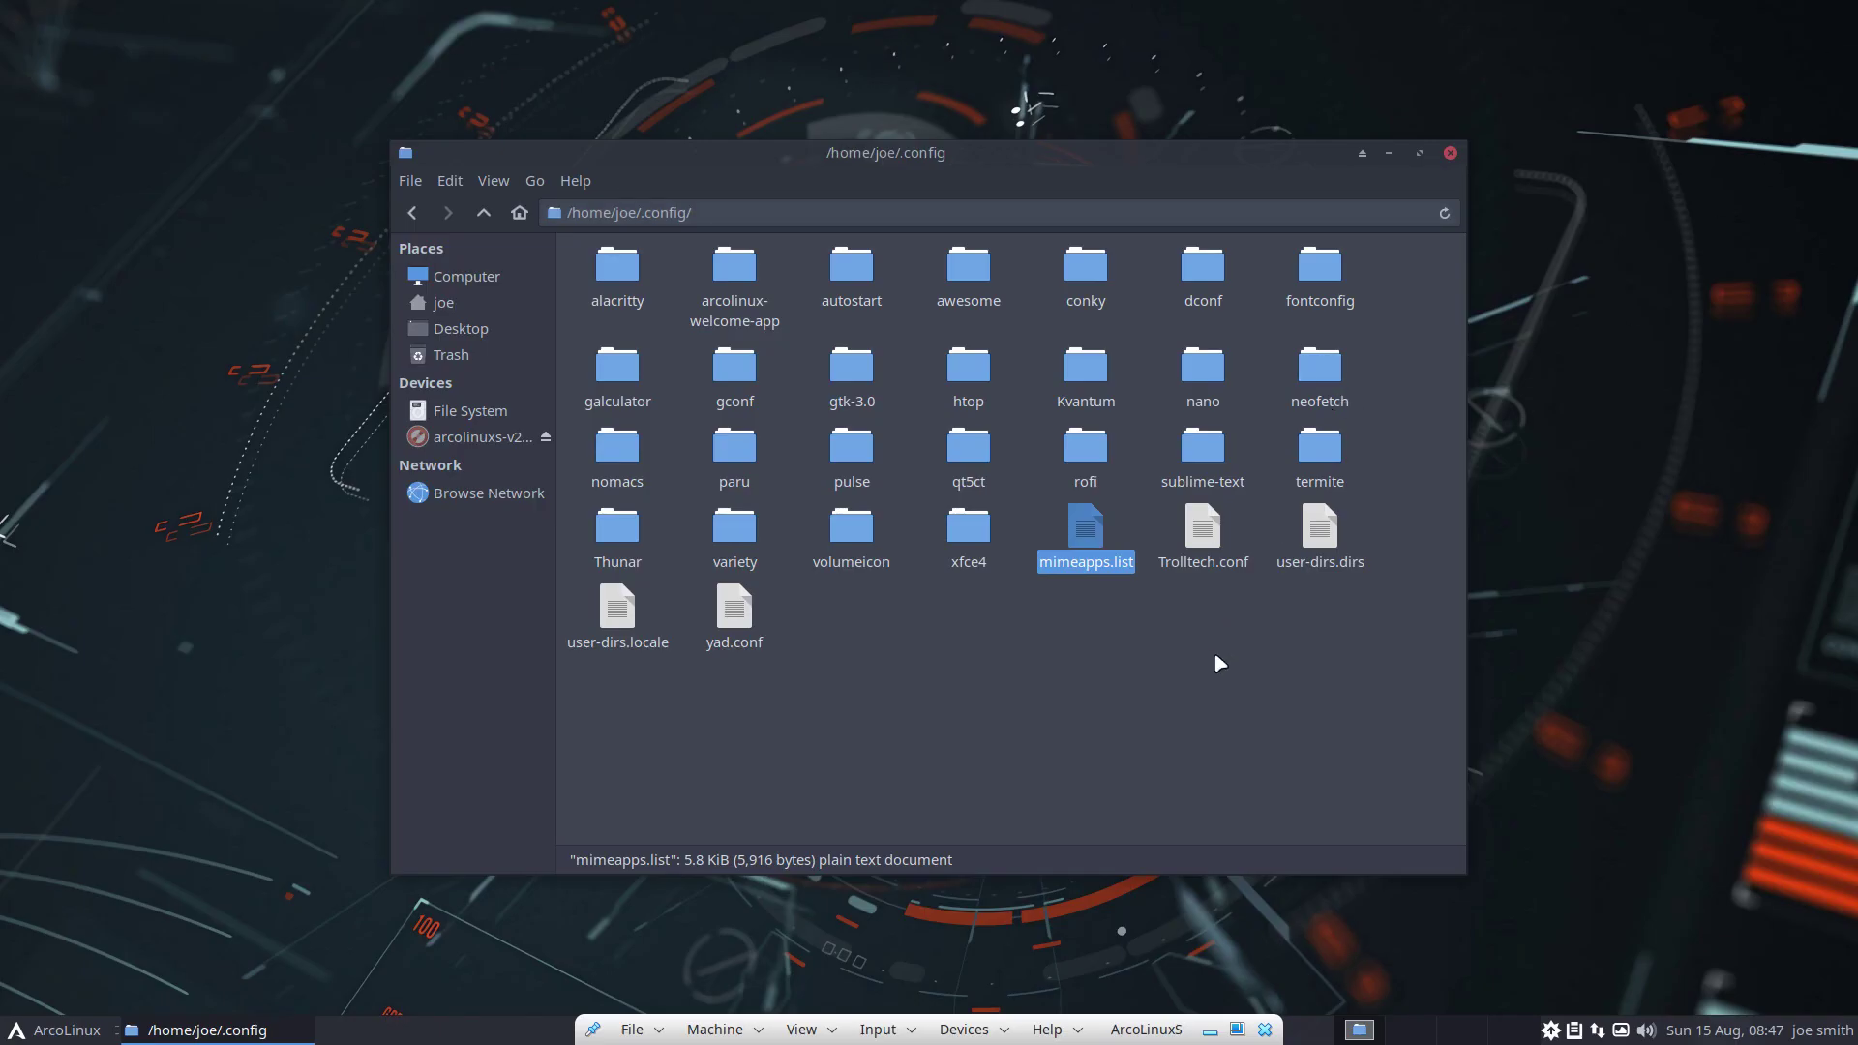
Check mimeapps.list's size, then look inside the conky and alacritty folders
left_click(1158, 709)
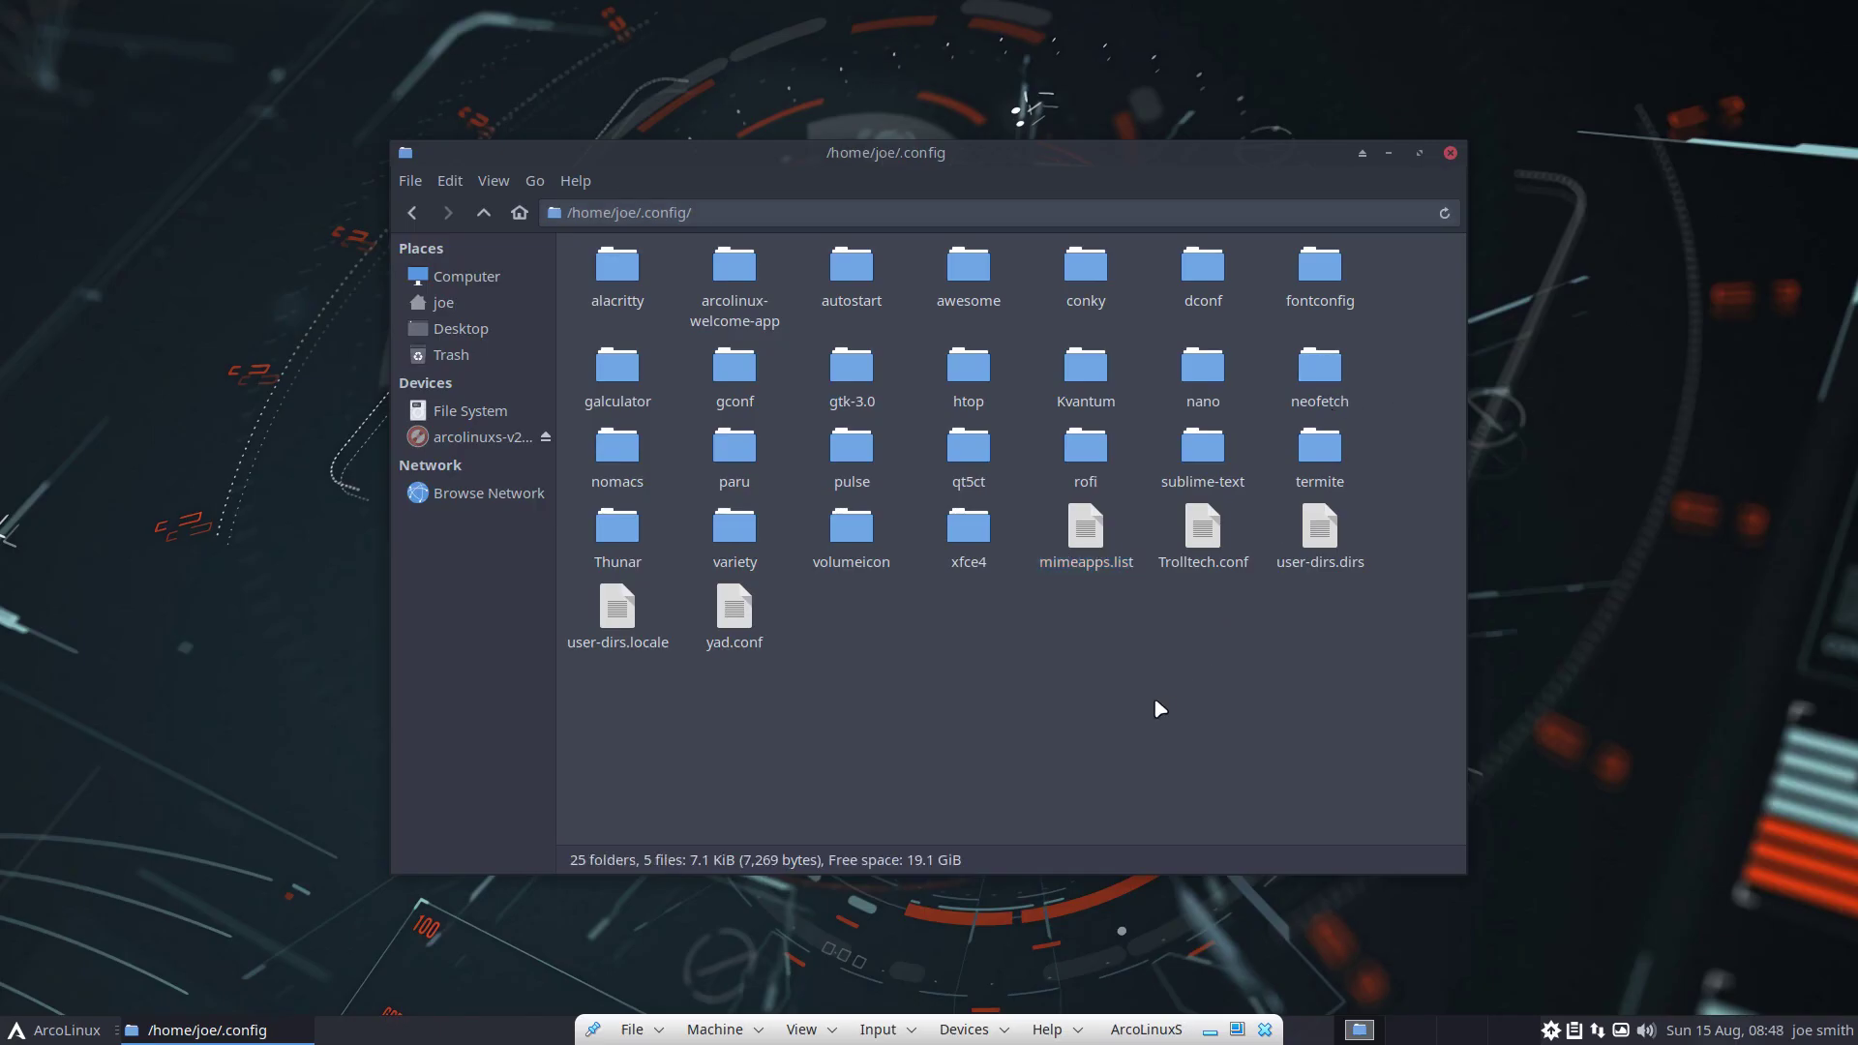
left_click(1094, 540)
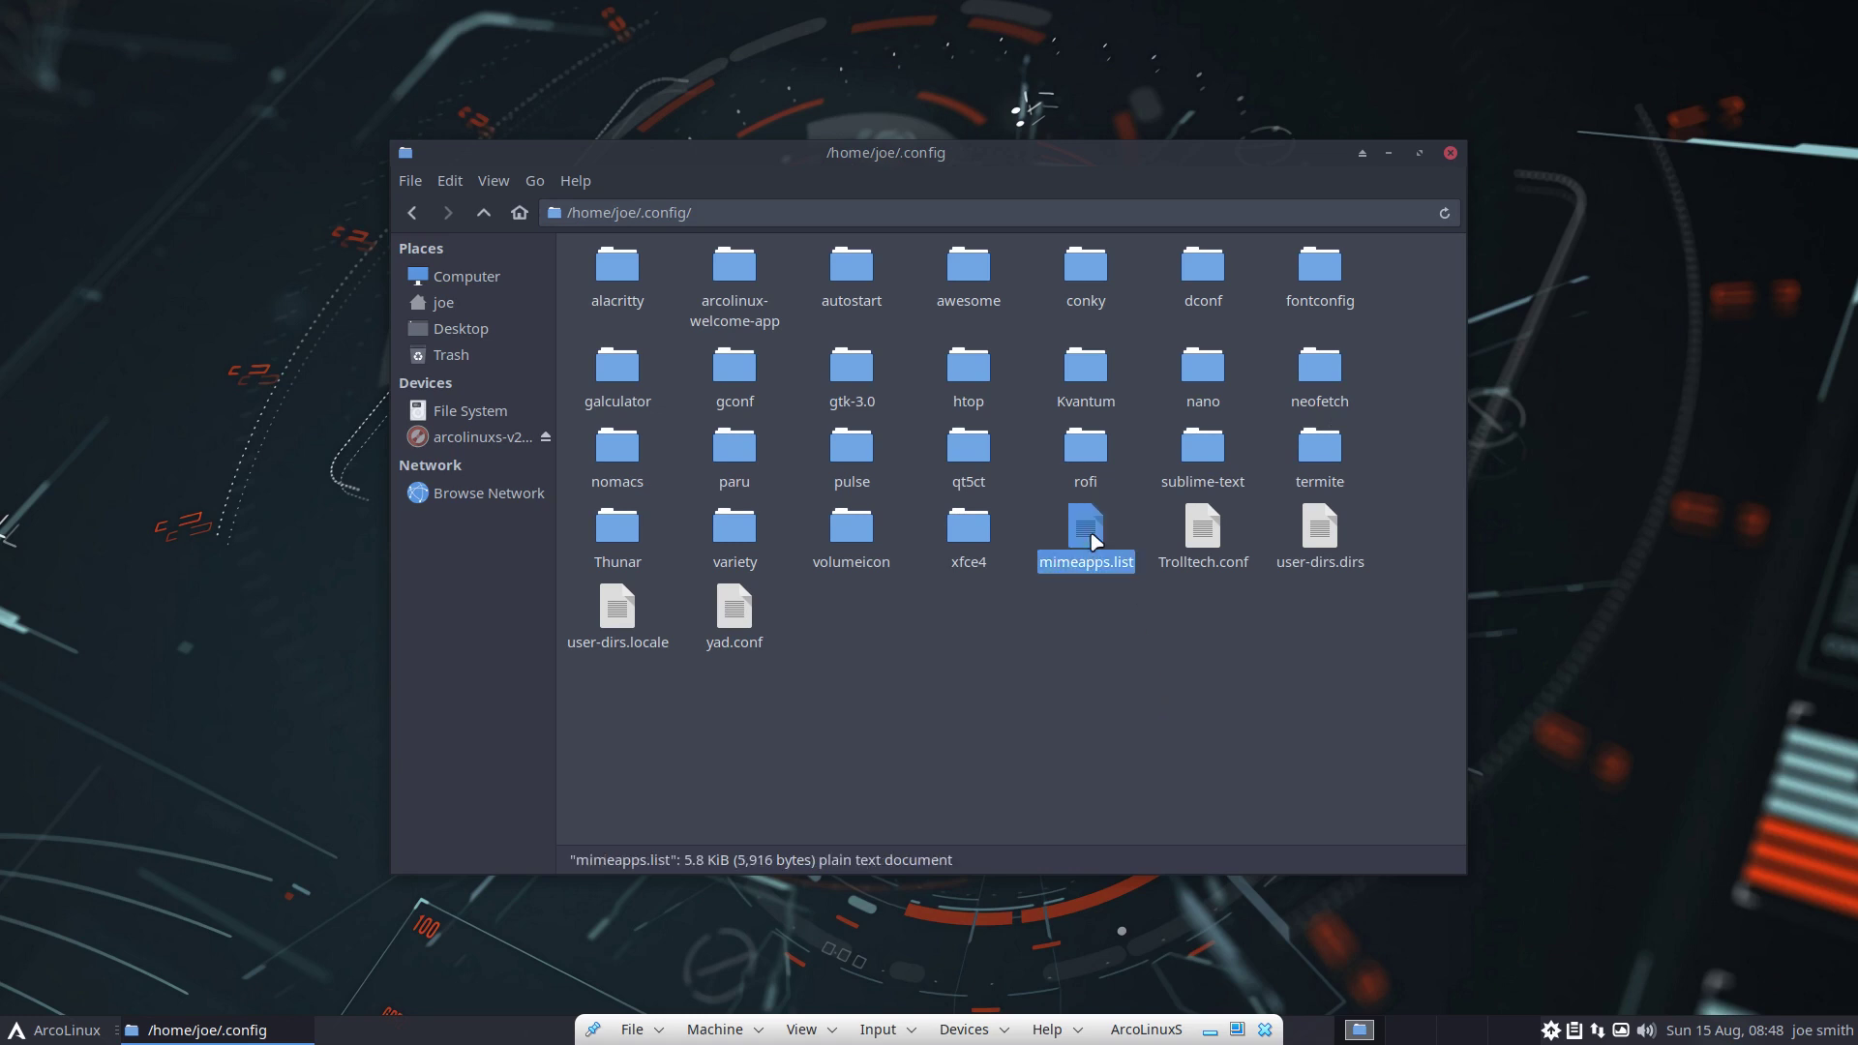
double_click(1086, 267)
left_click(484, 208)
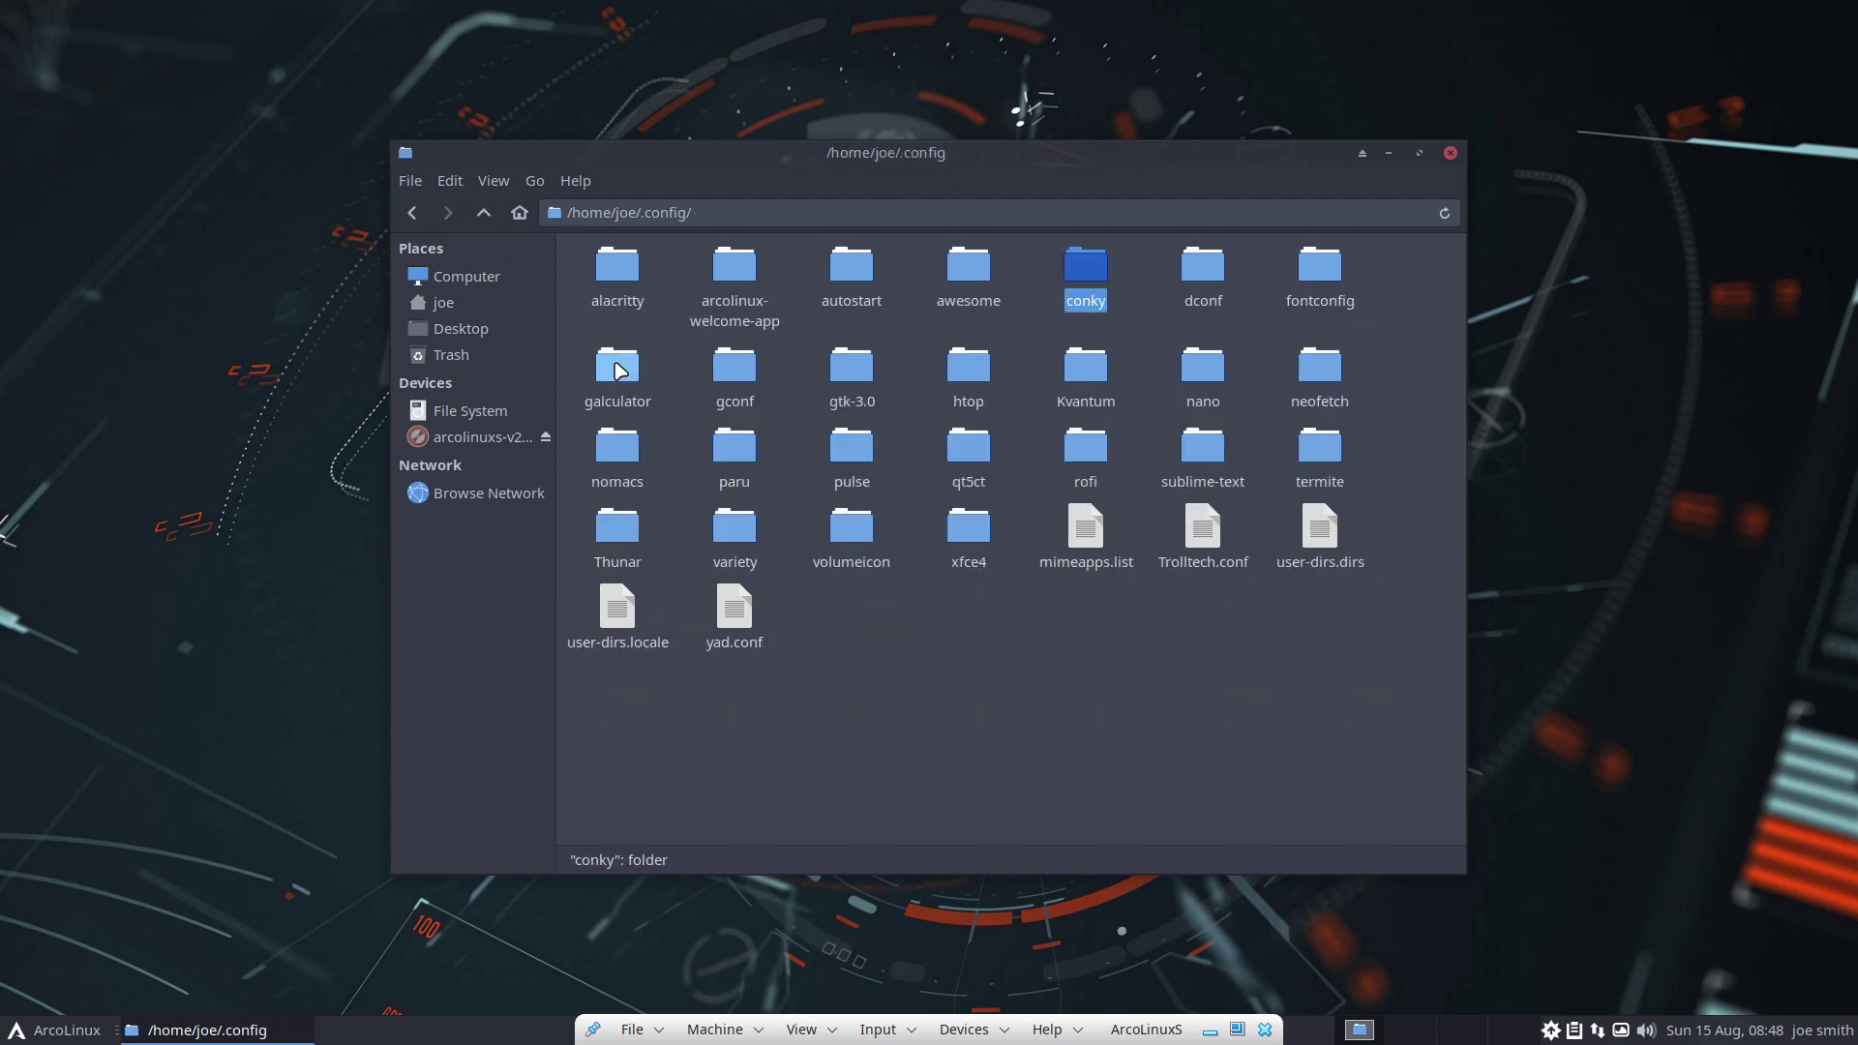
double_click(604, 281)
left_click(602, 287)
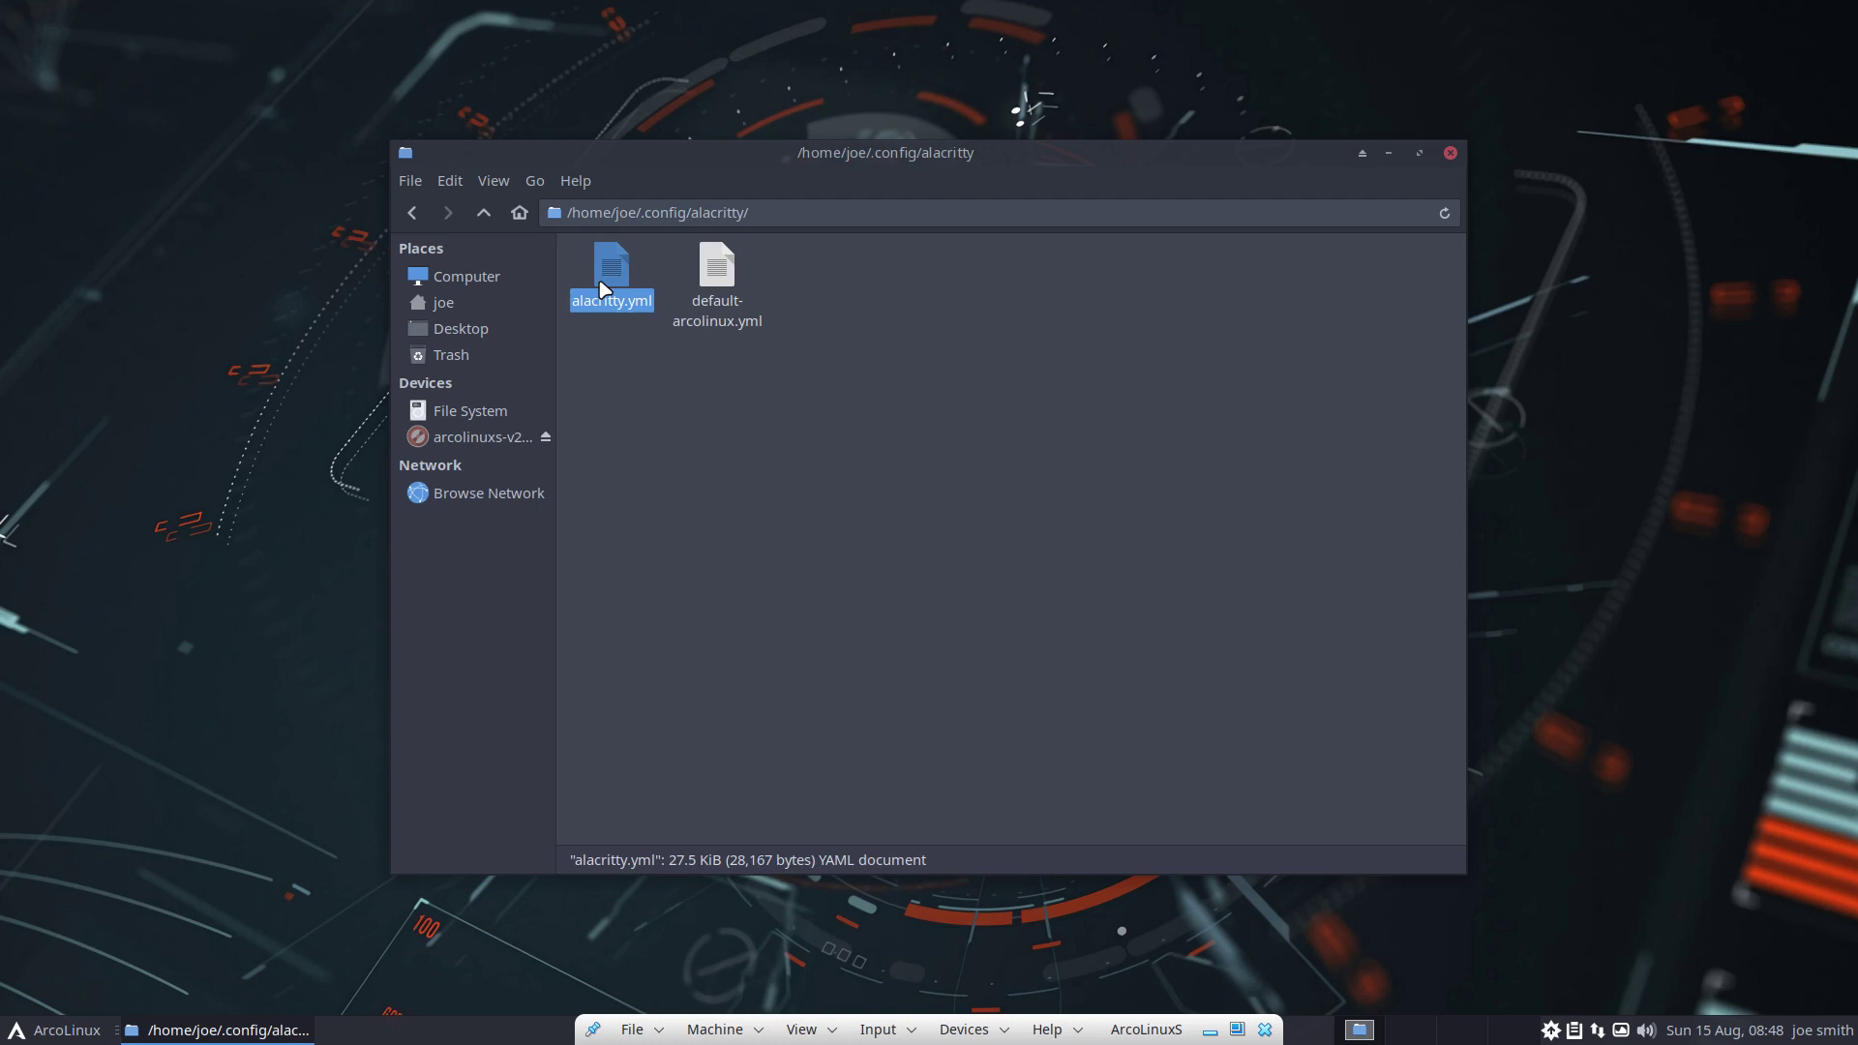
left_click(483, 210)
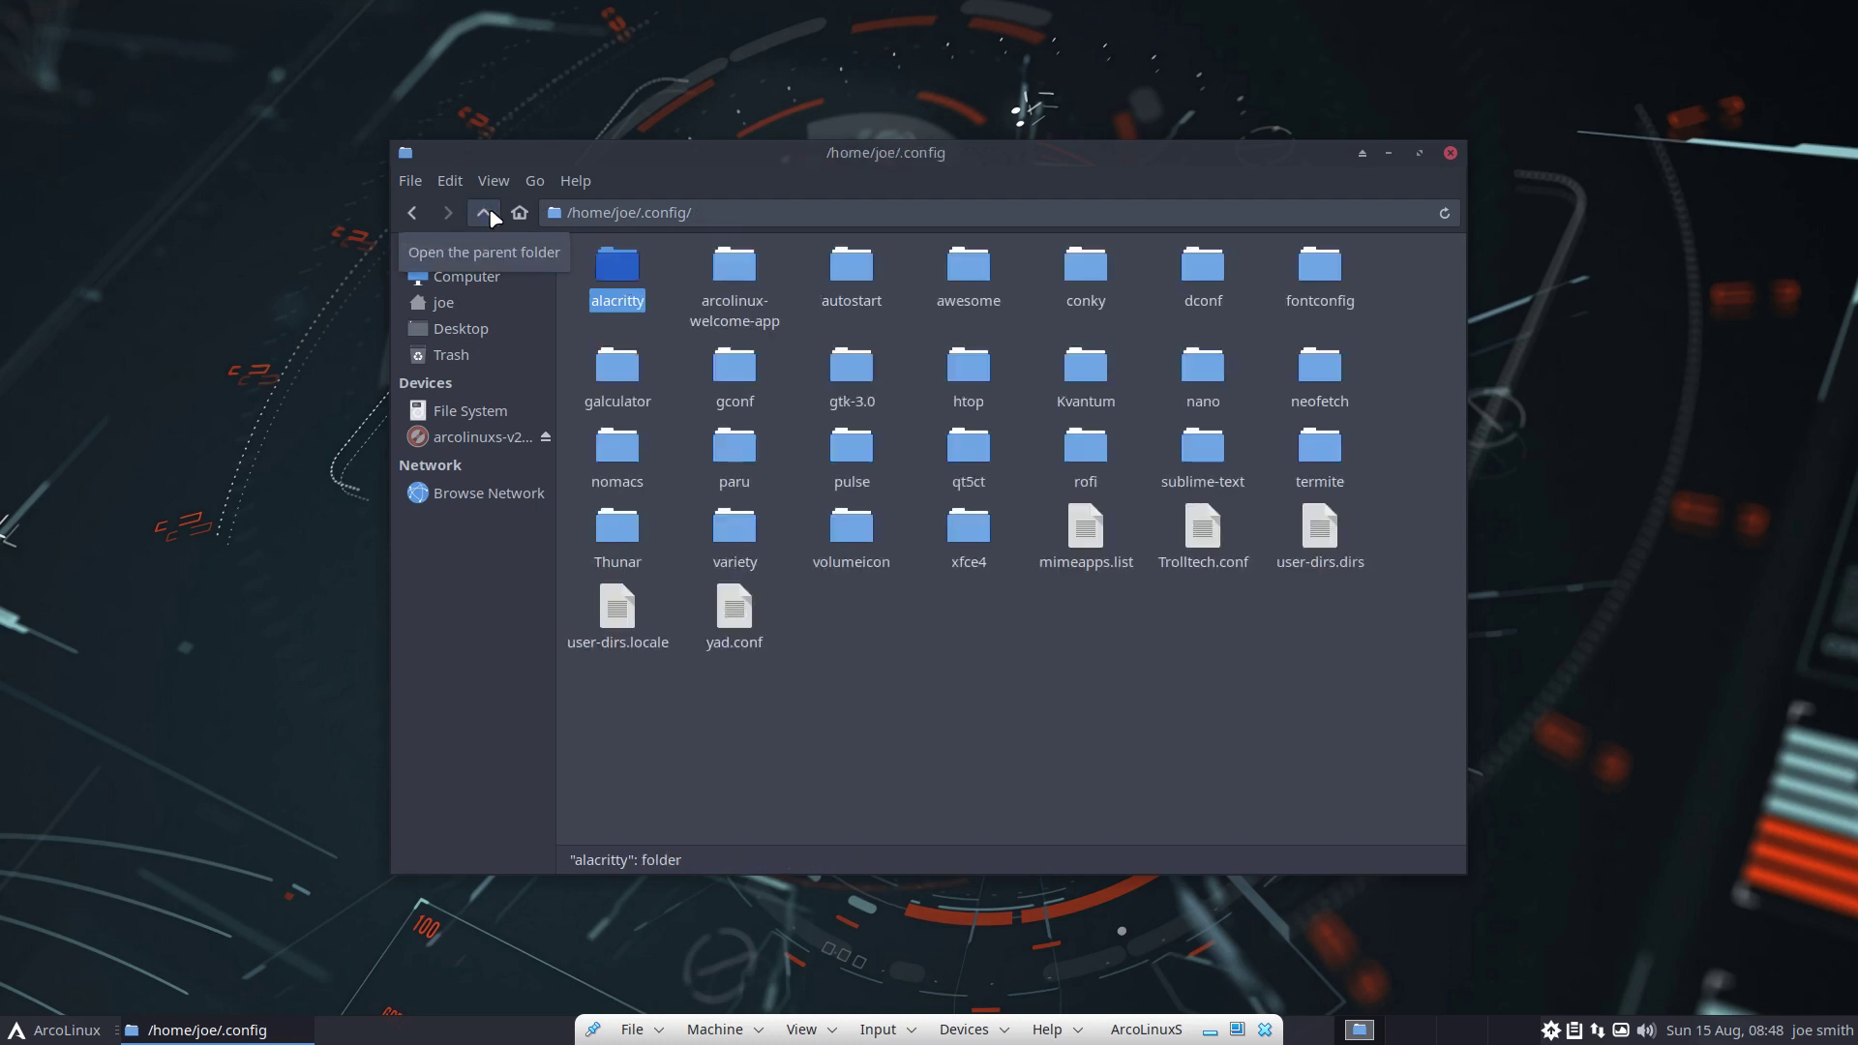
Go up to /home, open the user's home folder, and return to /home
left_click(483, 212)
left_click(483, 212)
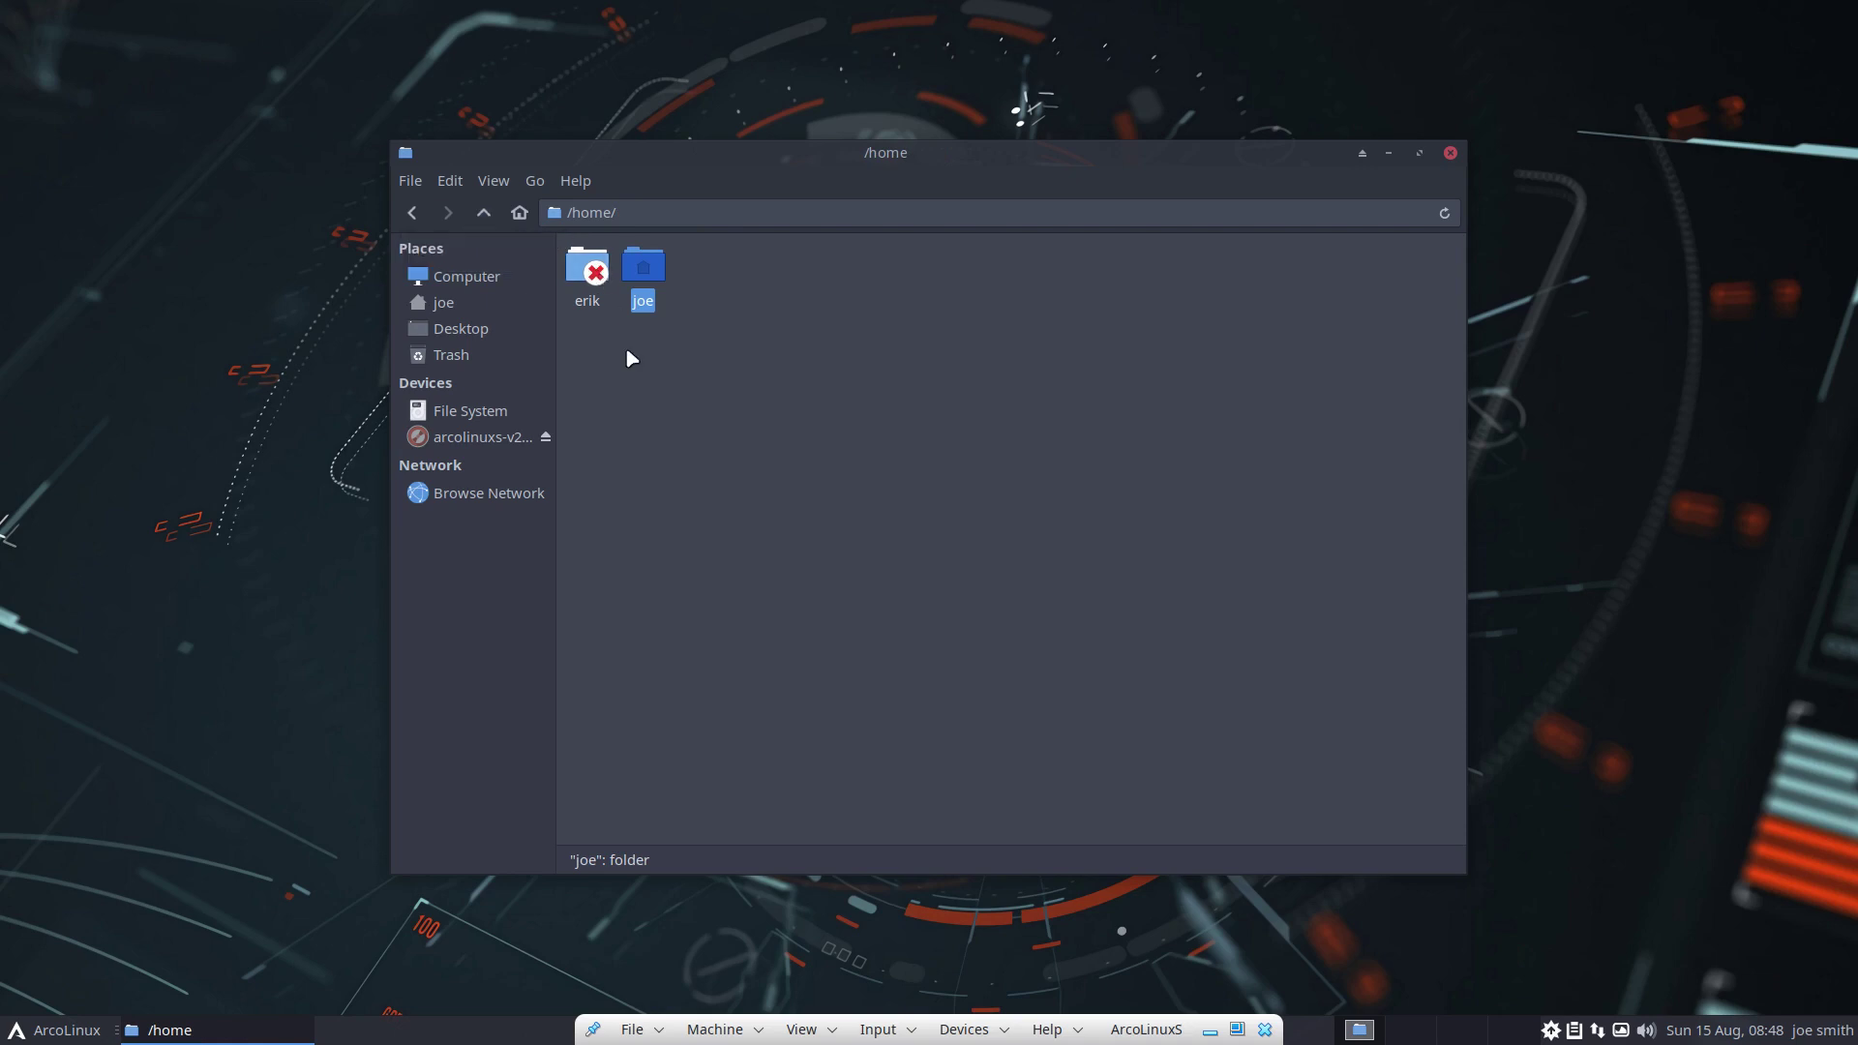
double_click(647, 275)
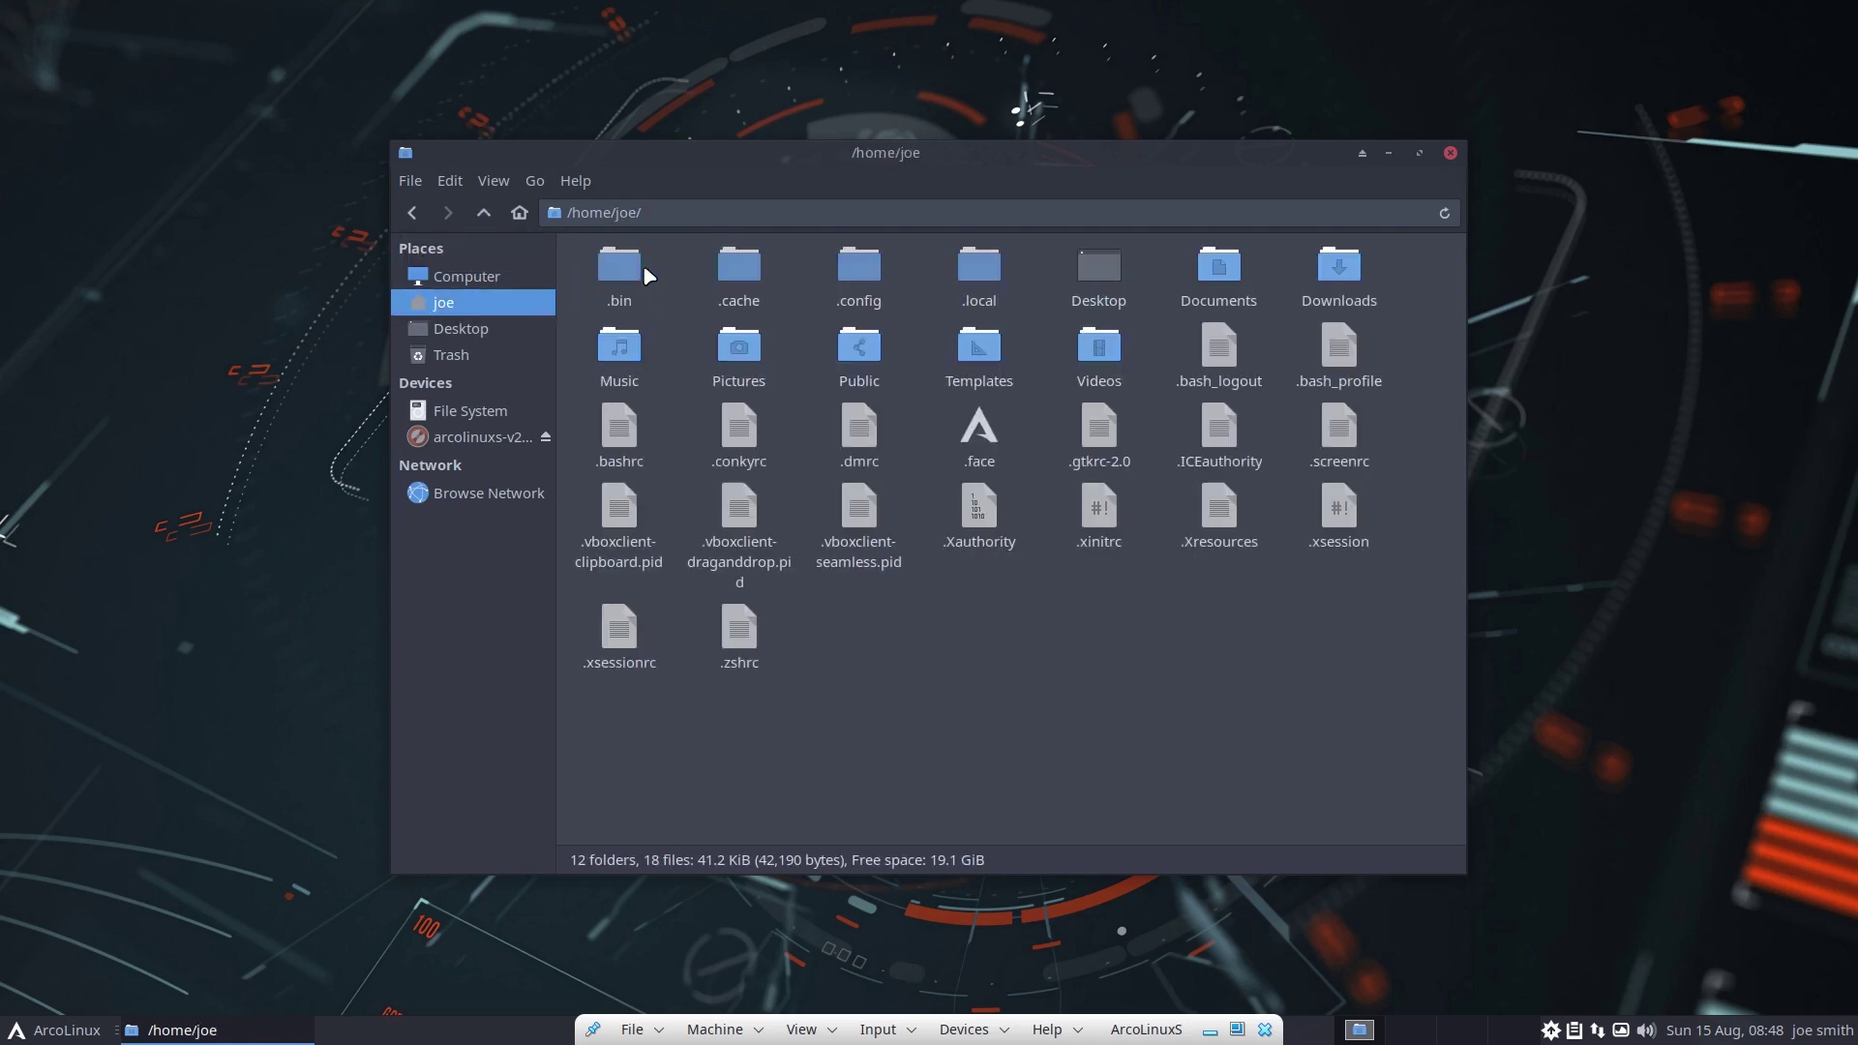
left_click(477, 213)
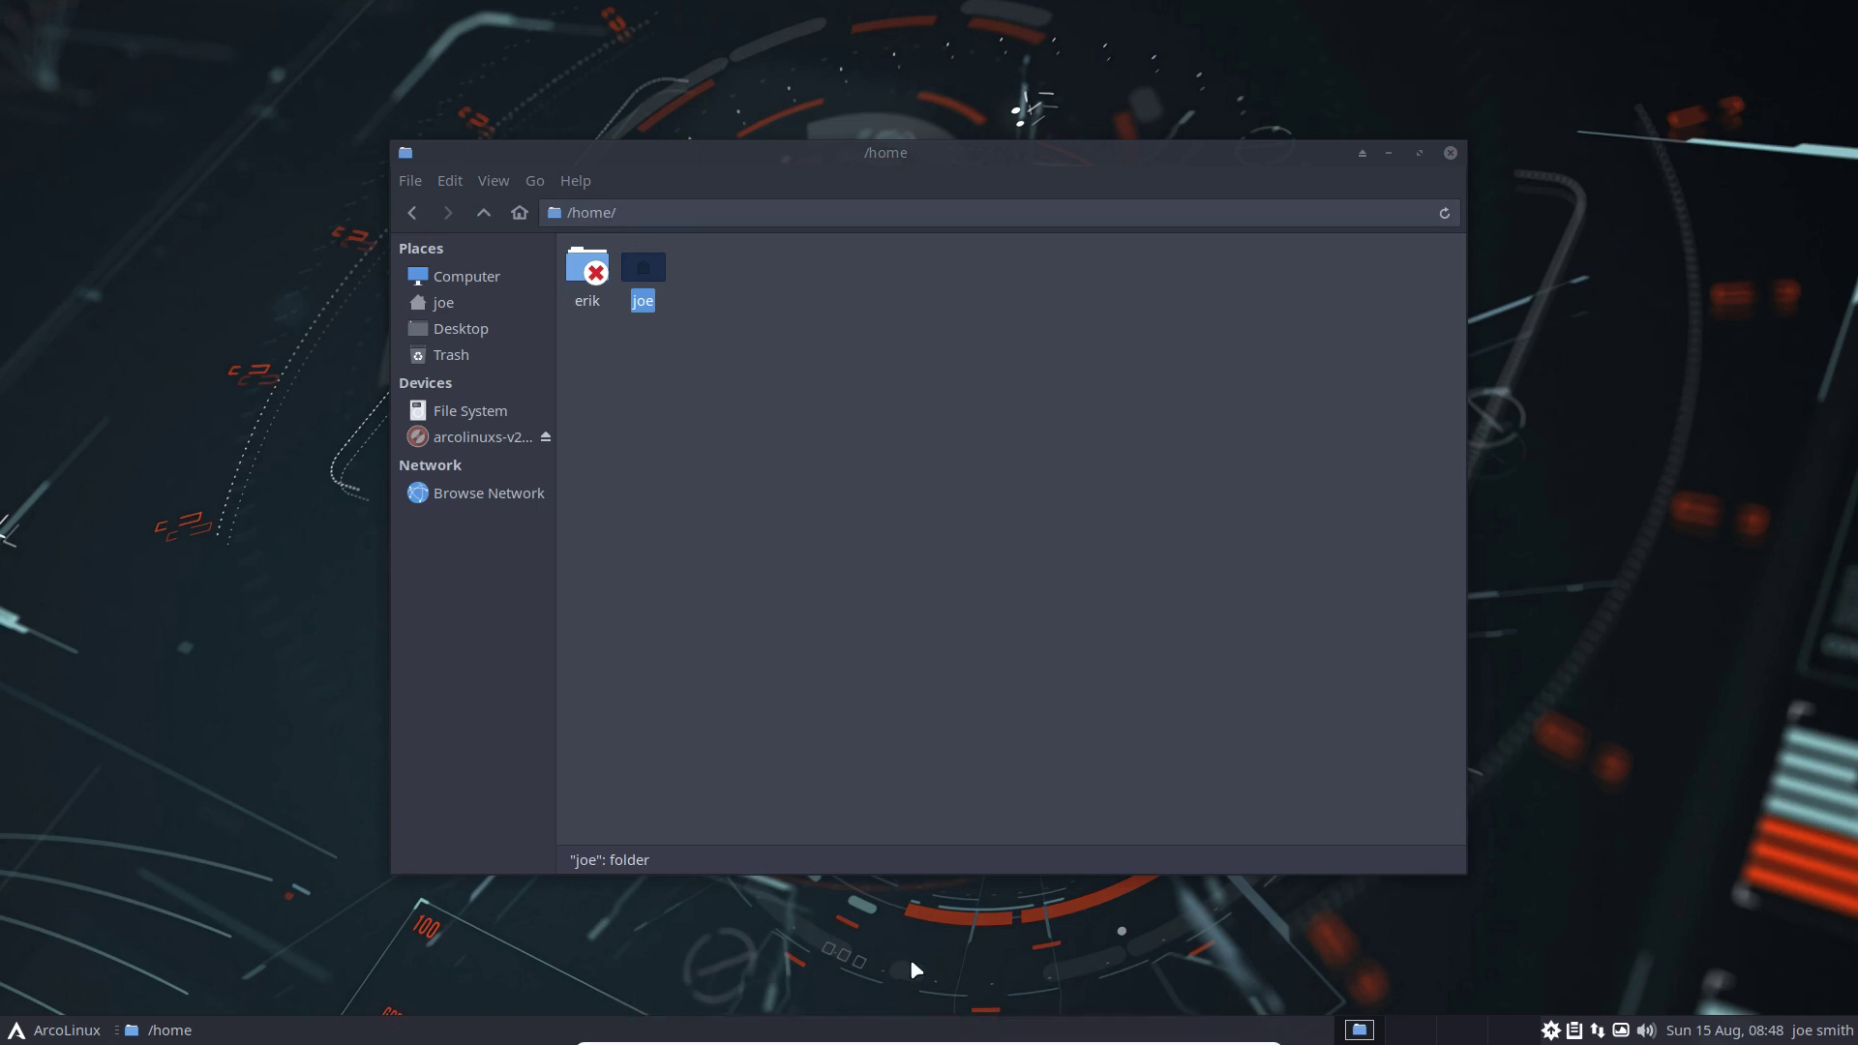
Close Thunar and authenticate with the account password, retrying after a wrong entry
left_click(1451, 152)
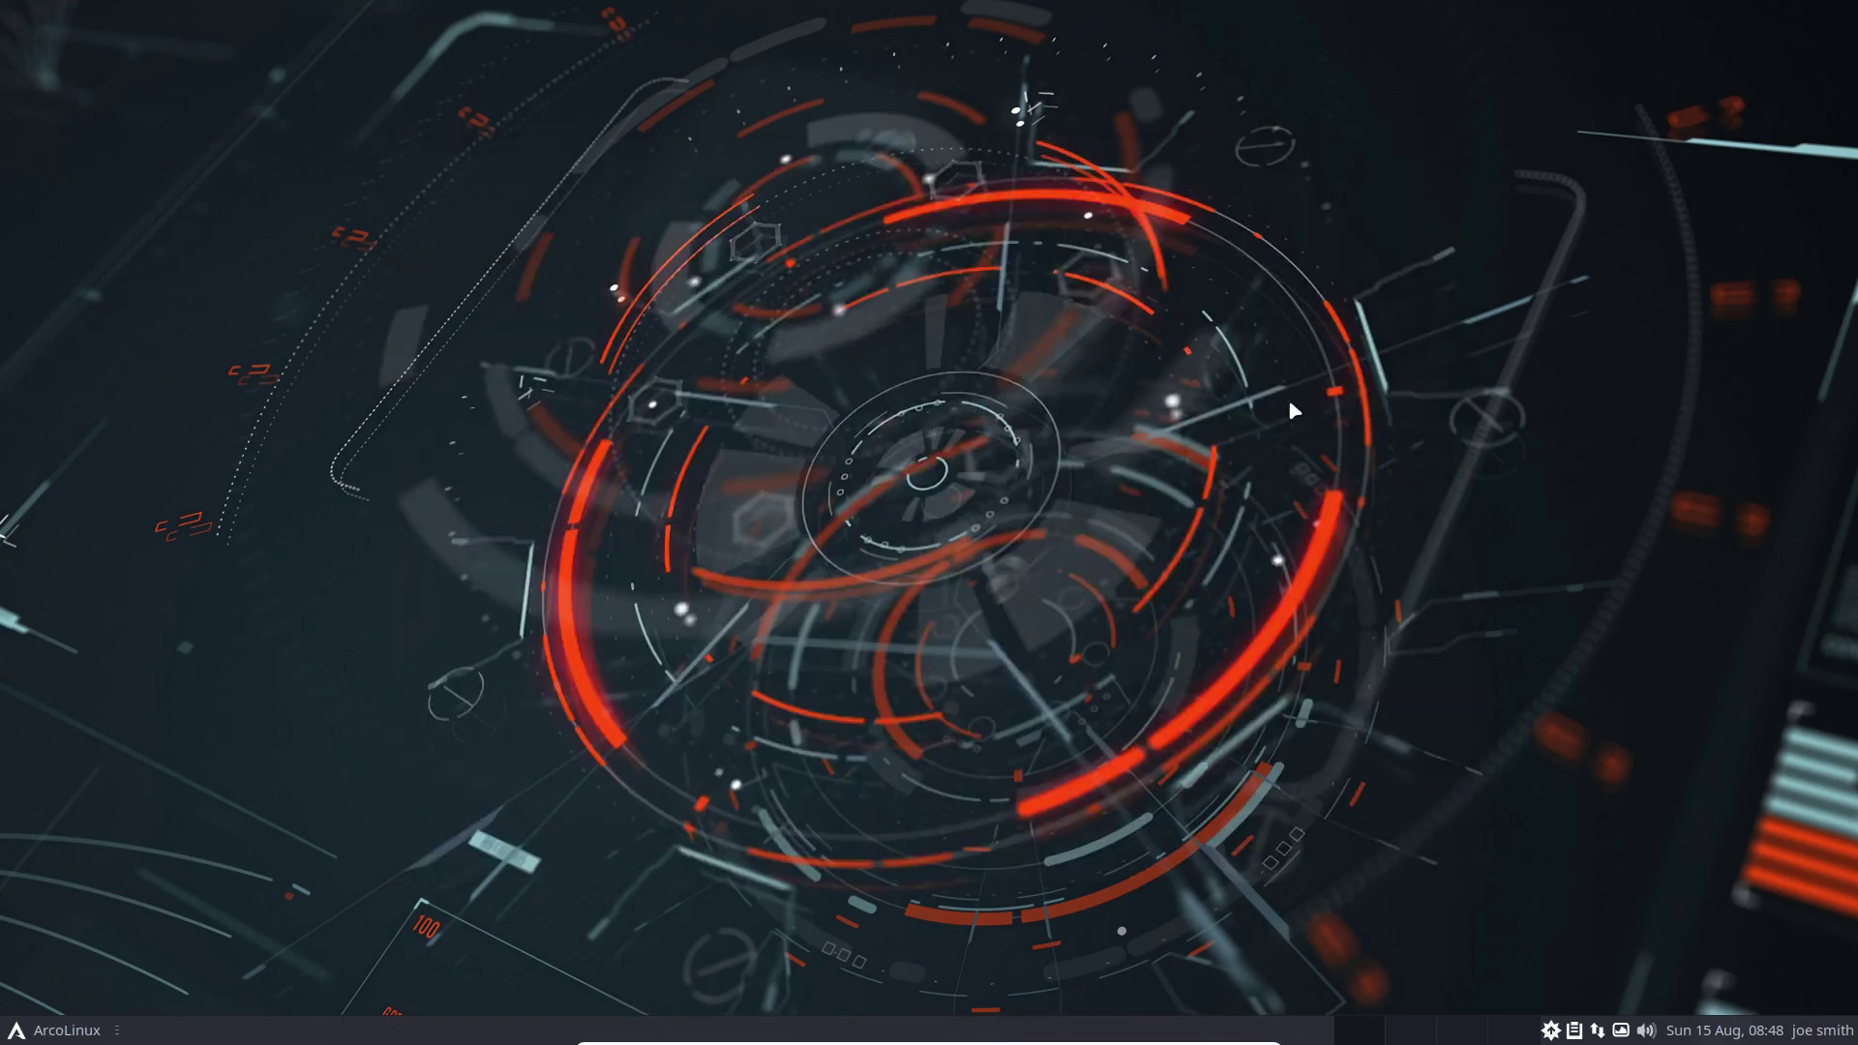
type("••")
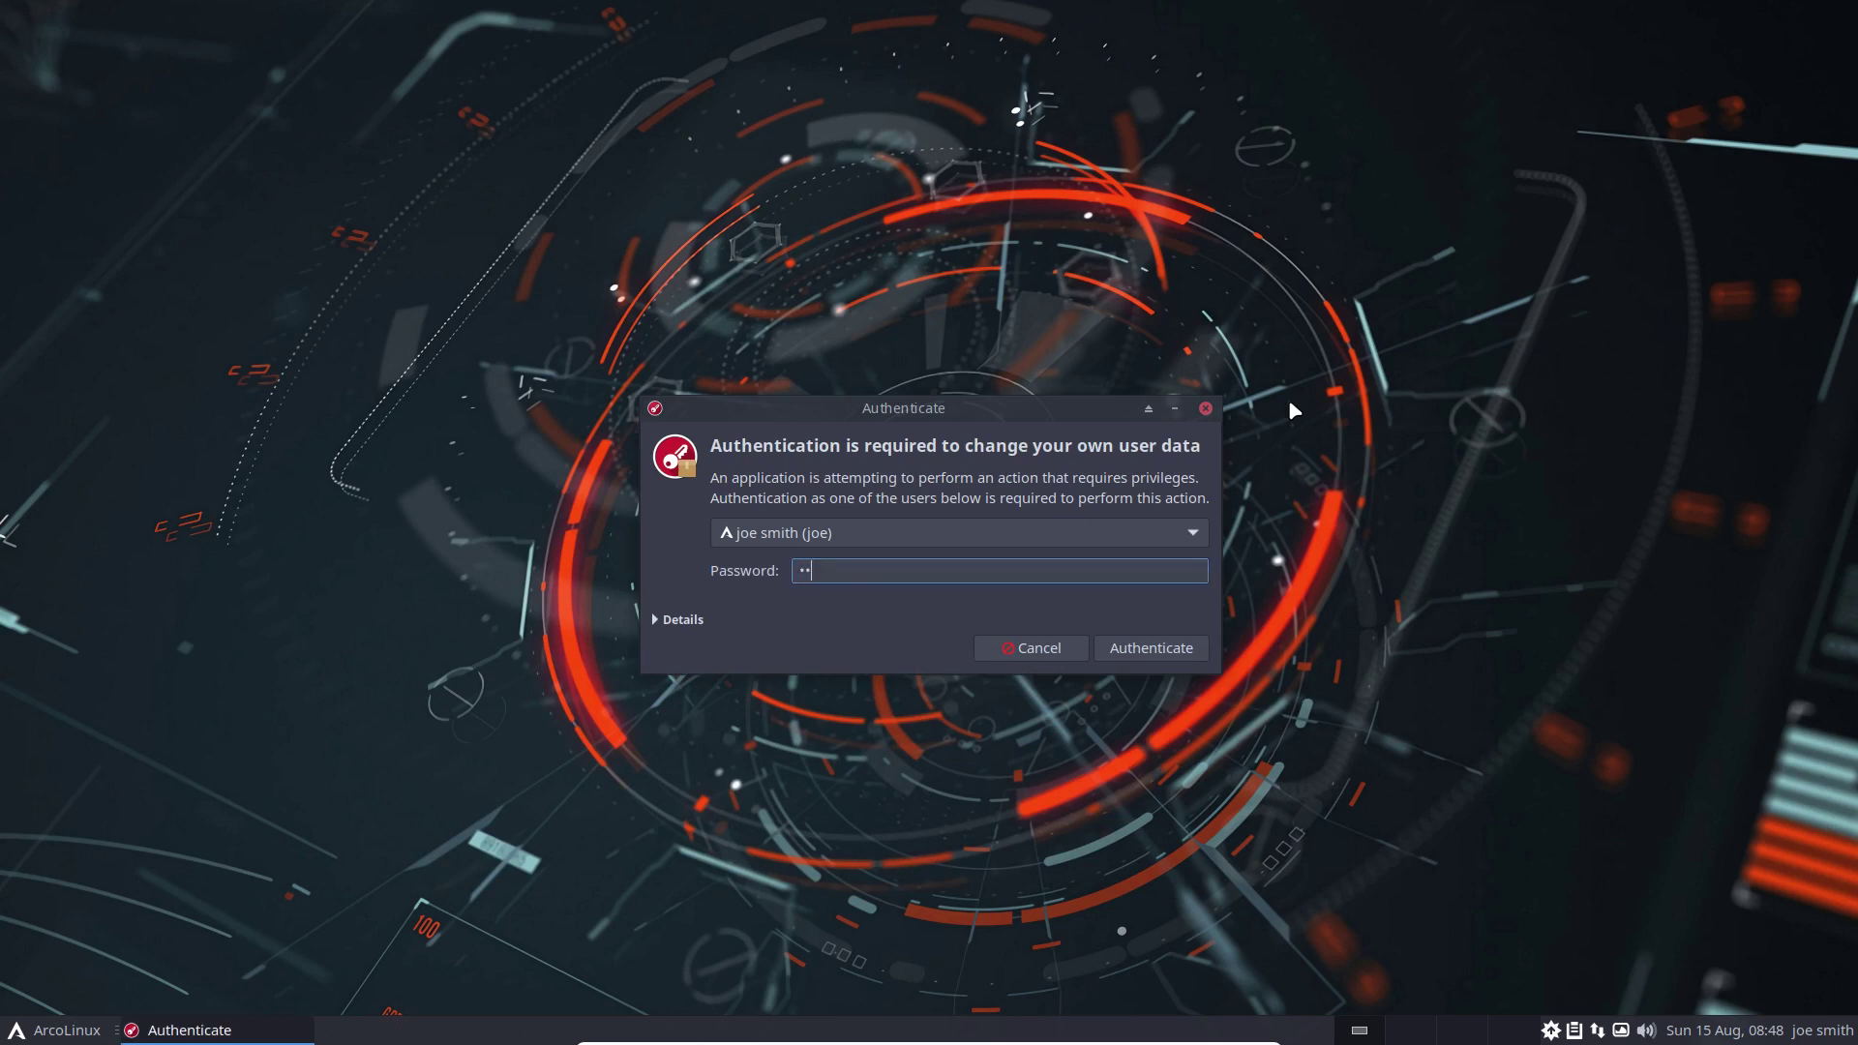
key("Return")
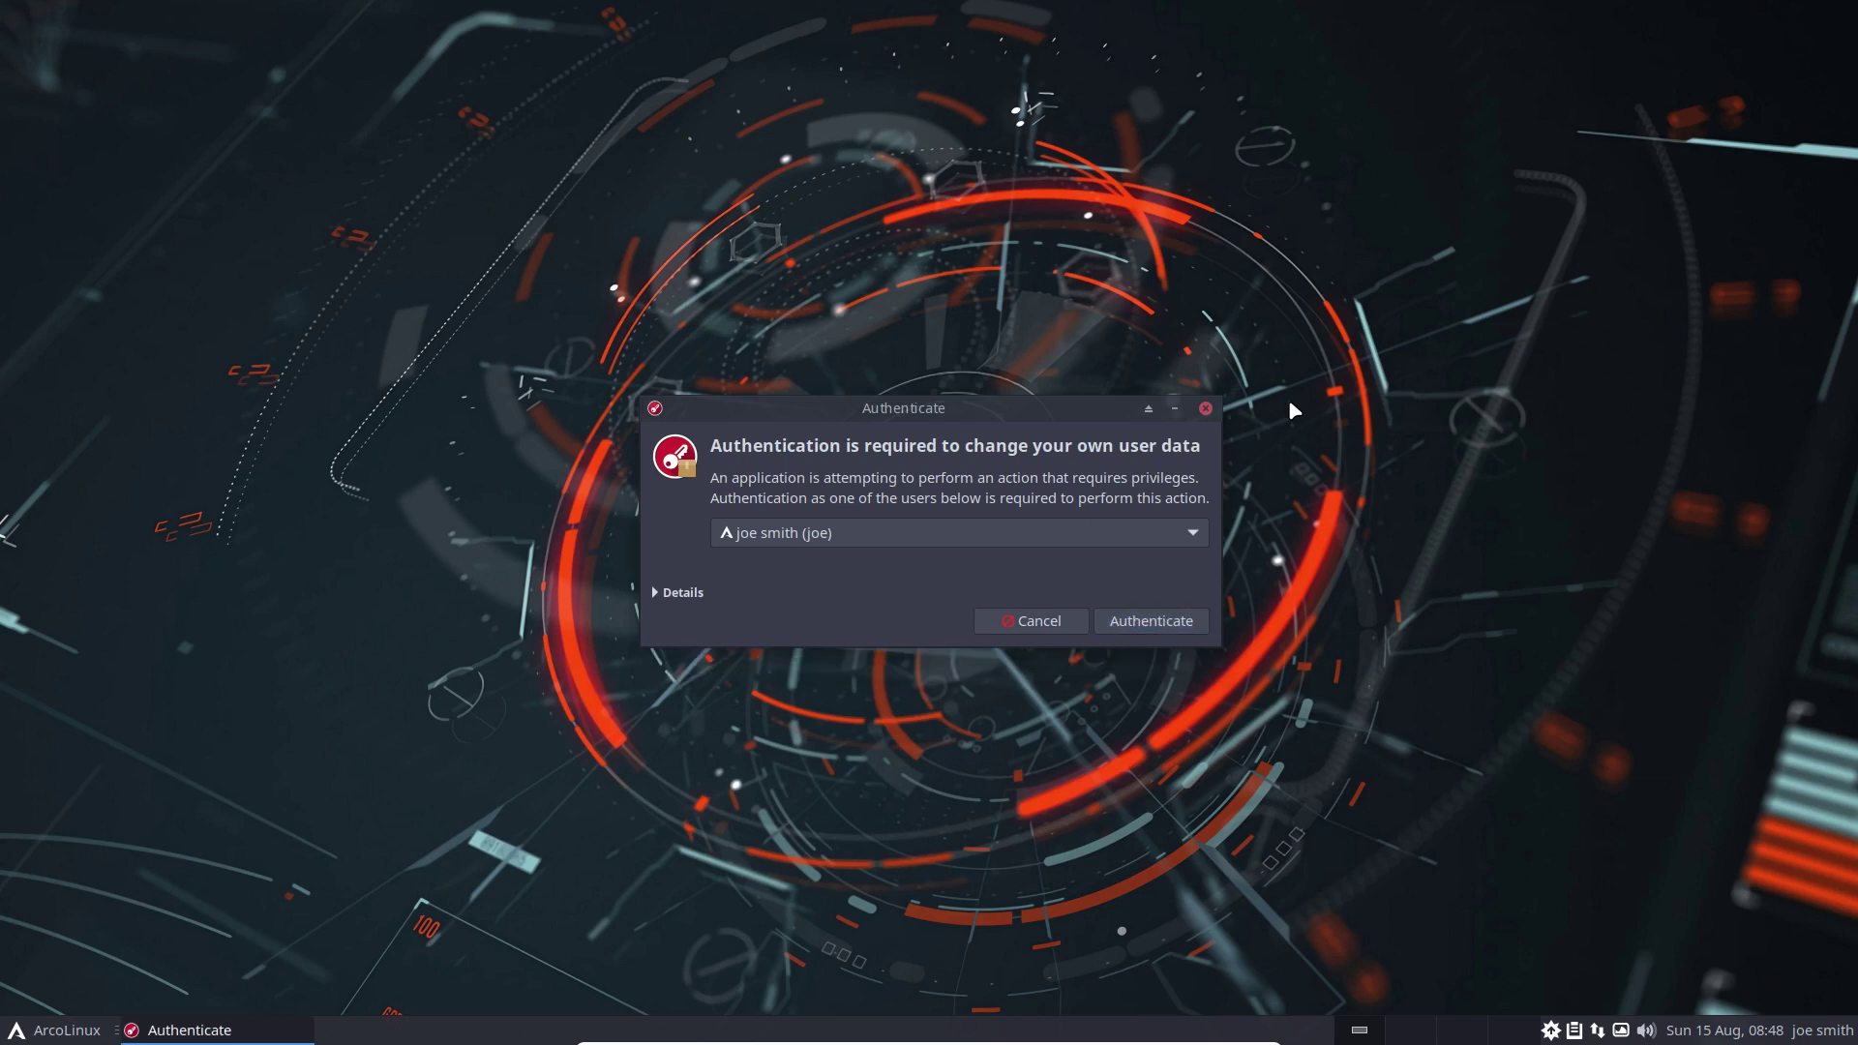
type("•")
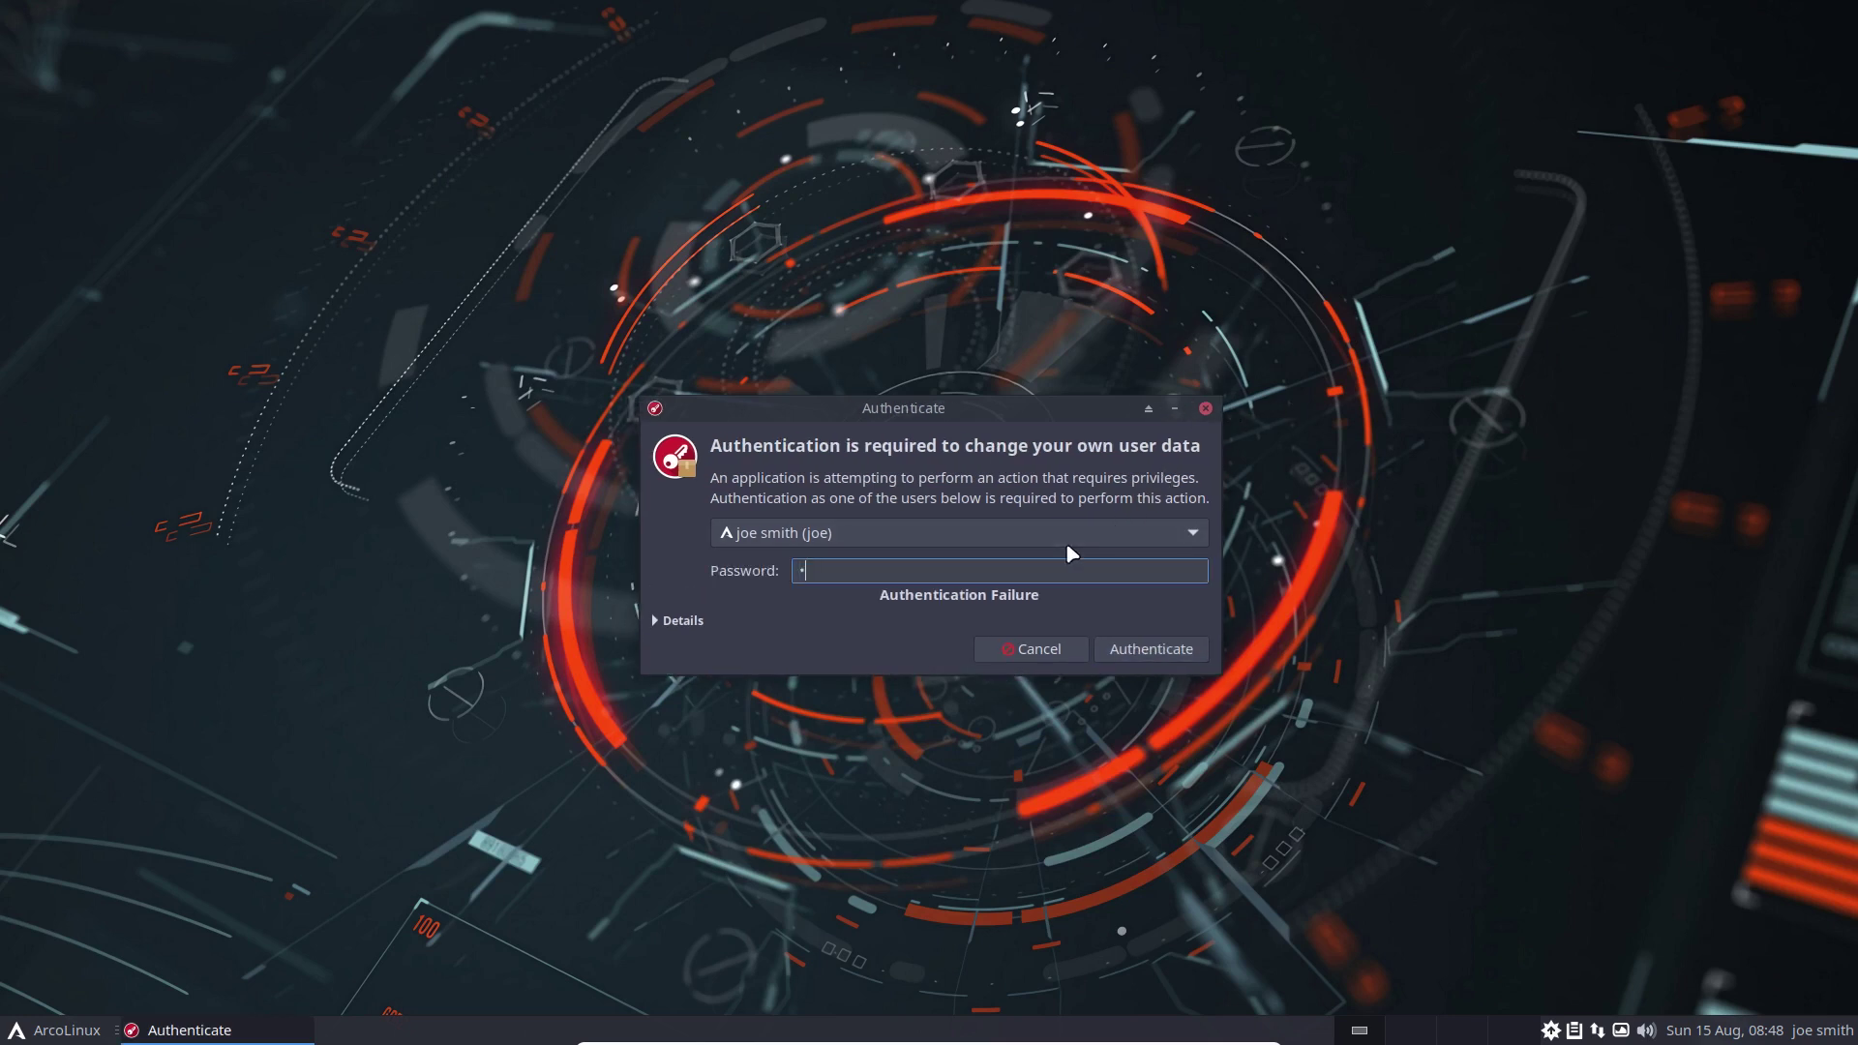
type("••")
key("Return")
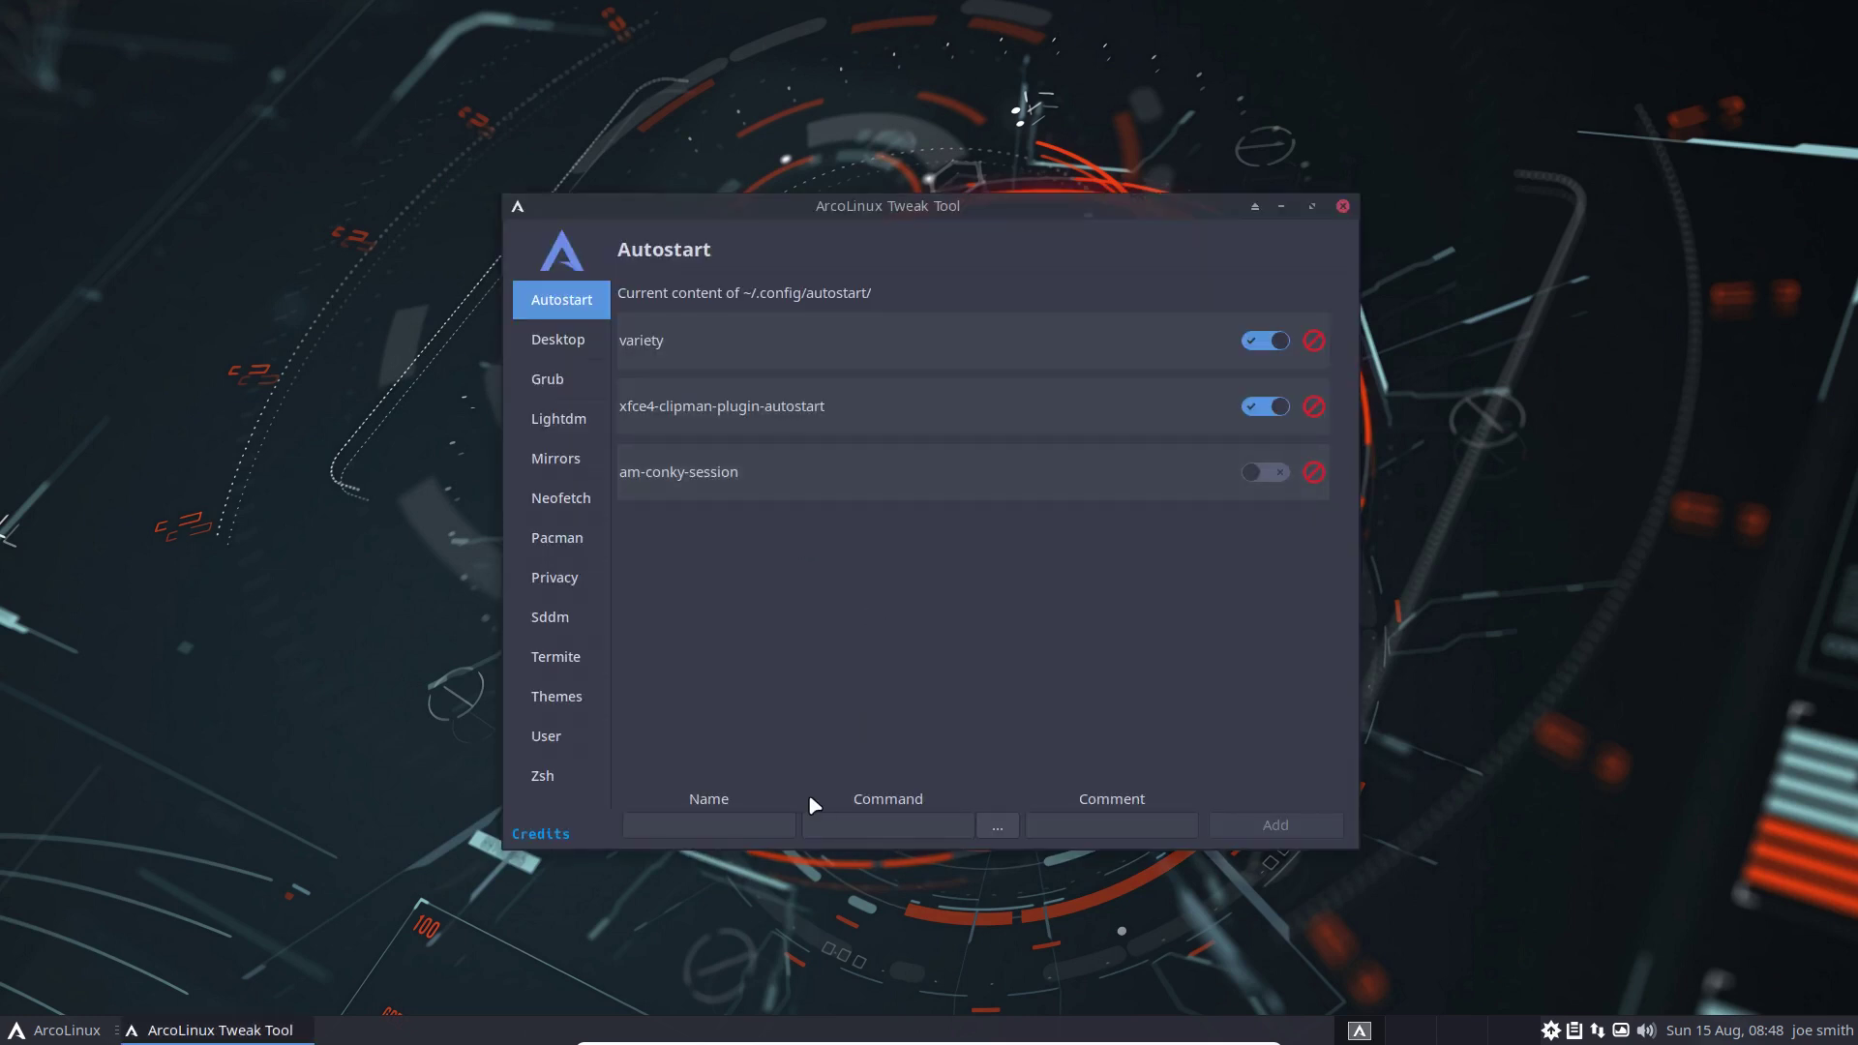
Go to the User page and then the ZSH Themes page of the Tweak Tool
left_click(566, 728)
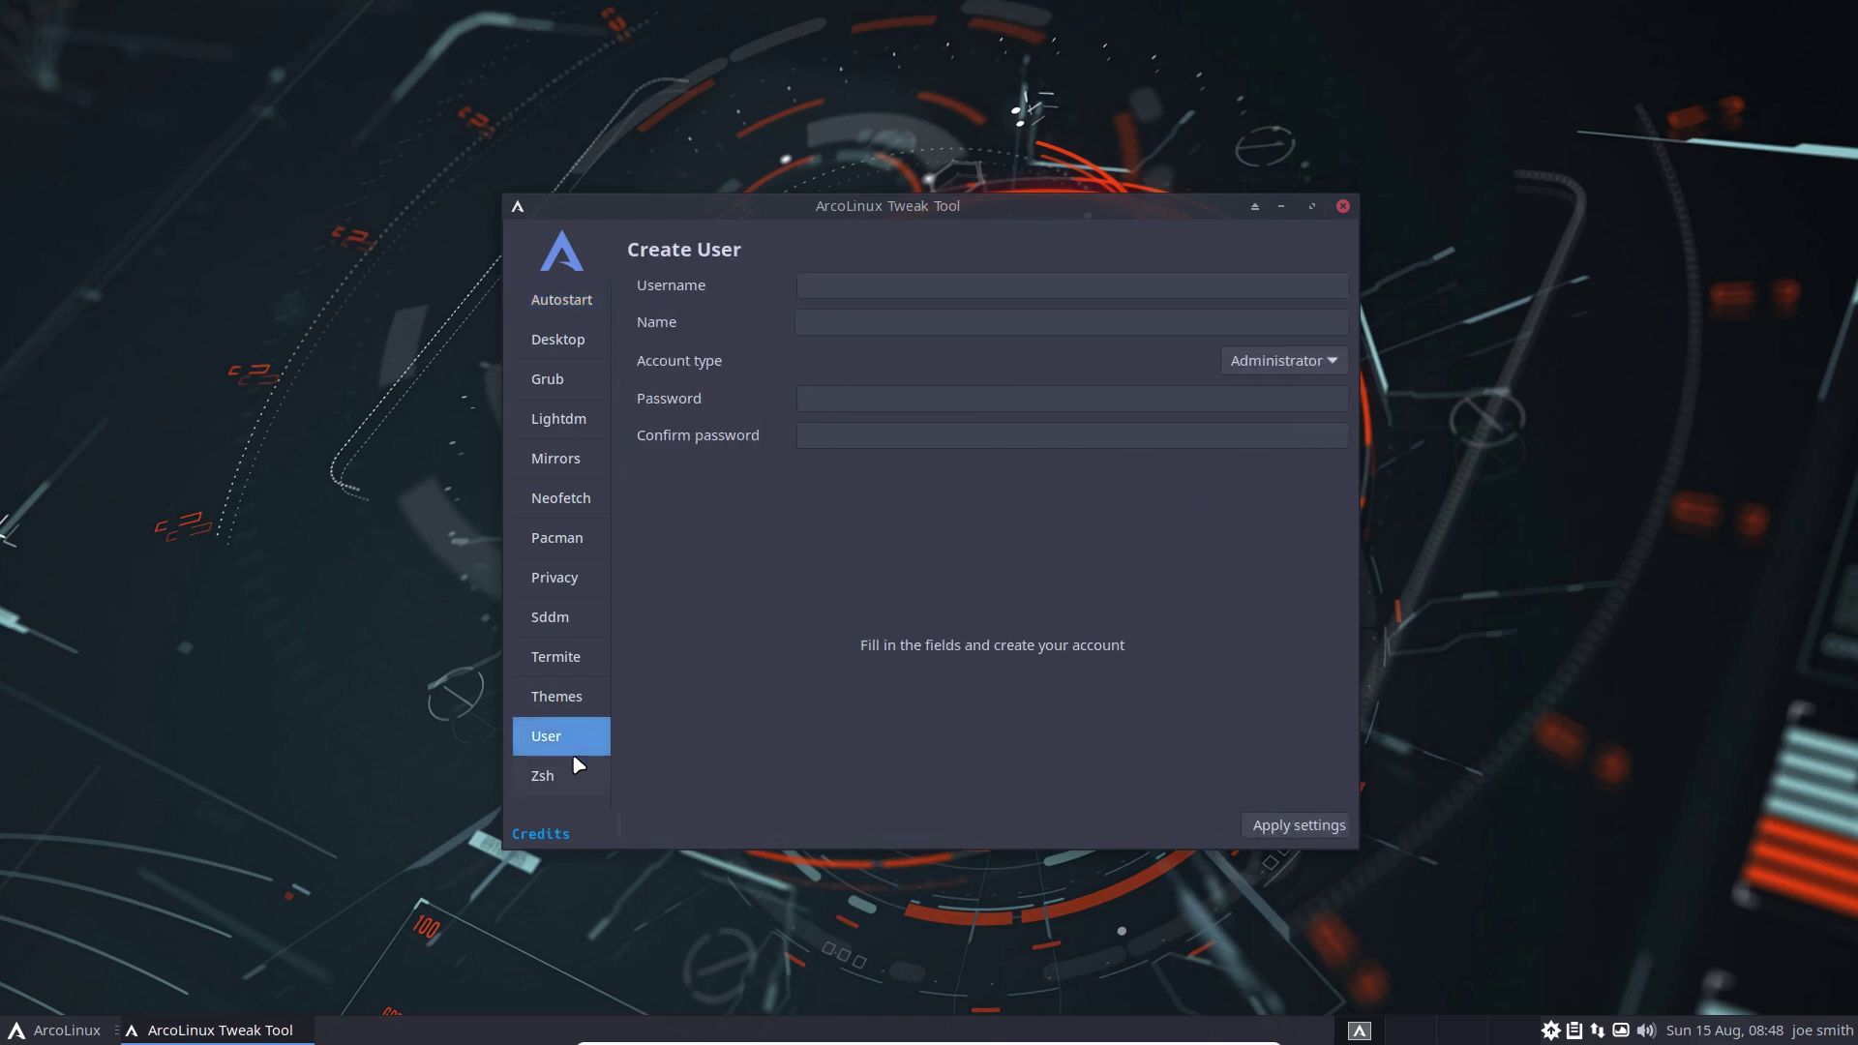
left_click(569, 779)
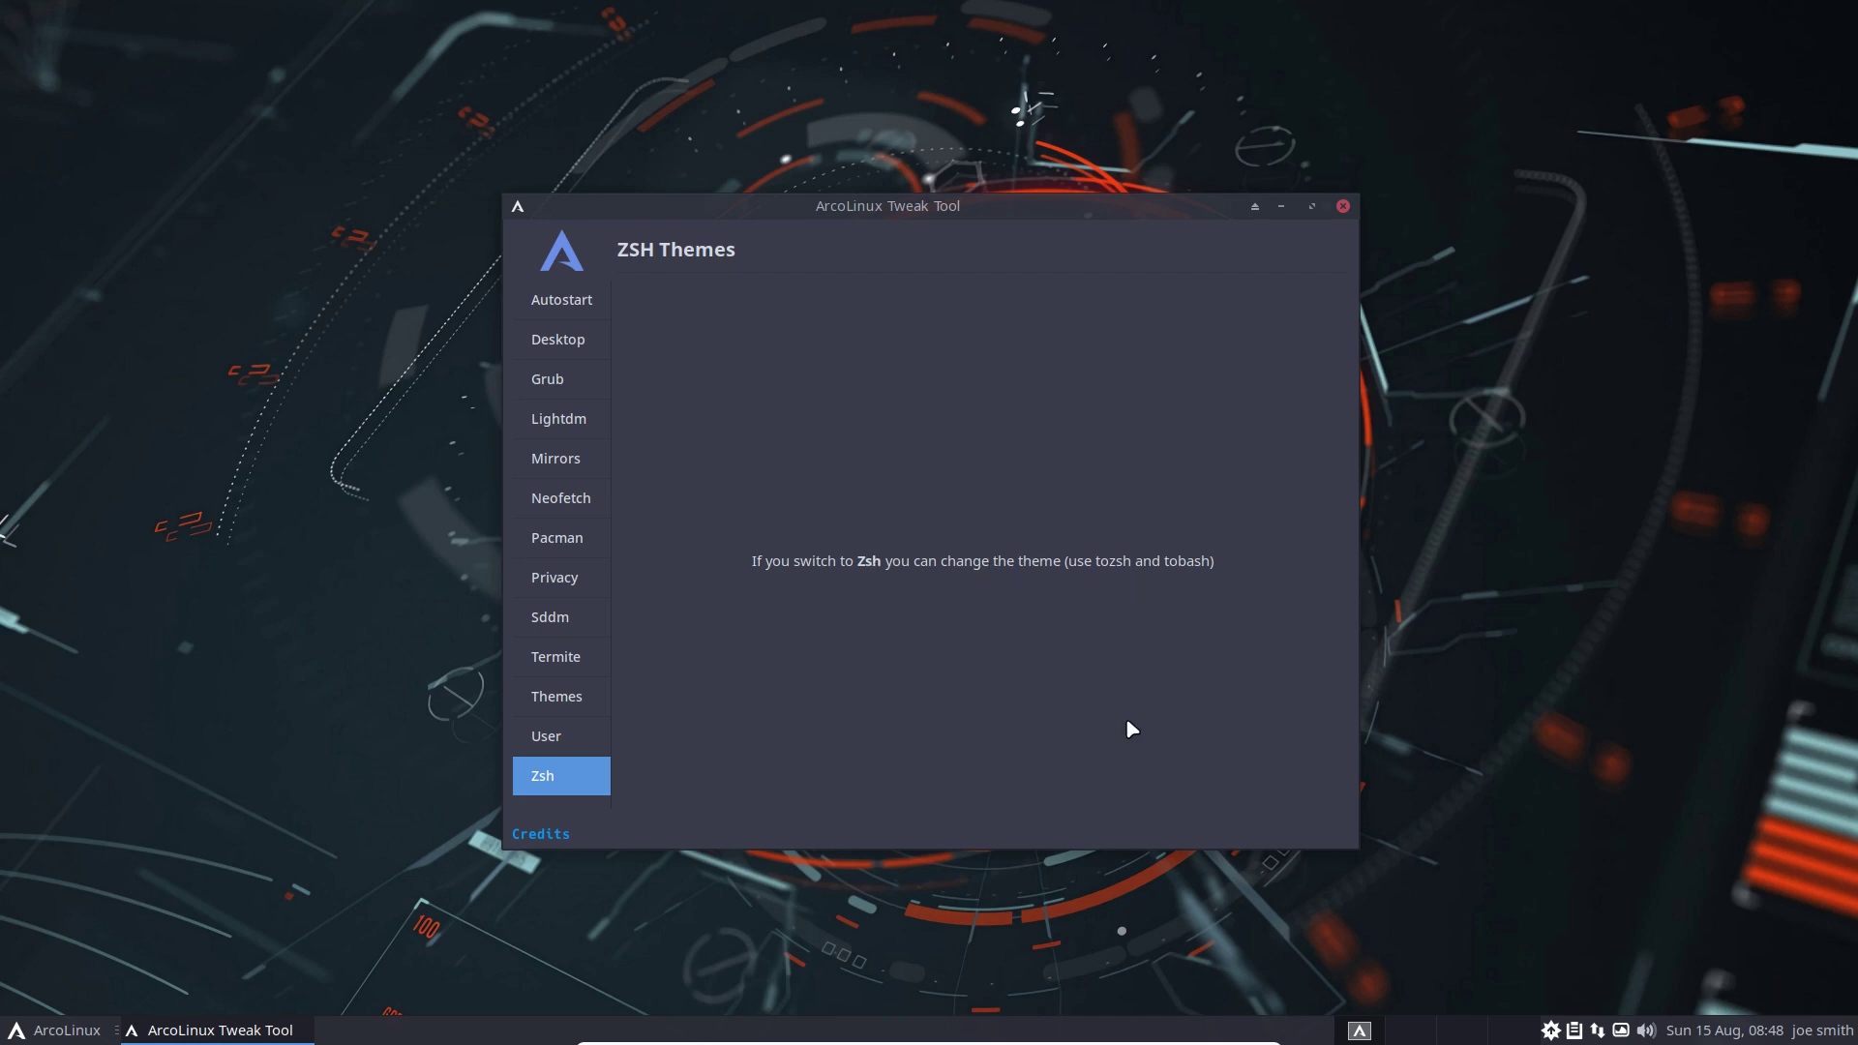
key("super+Return")
Run tozsh with the sudo password to change the login shell to zsh
type("toz")
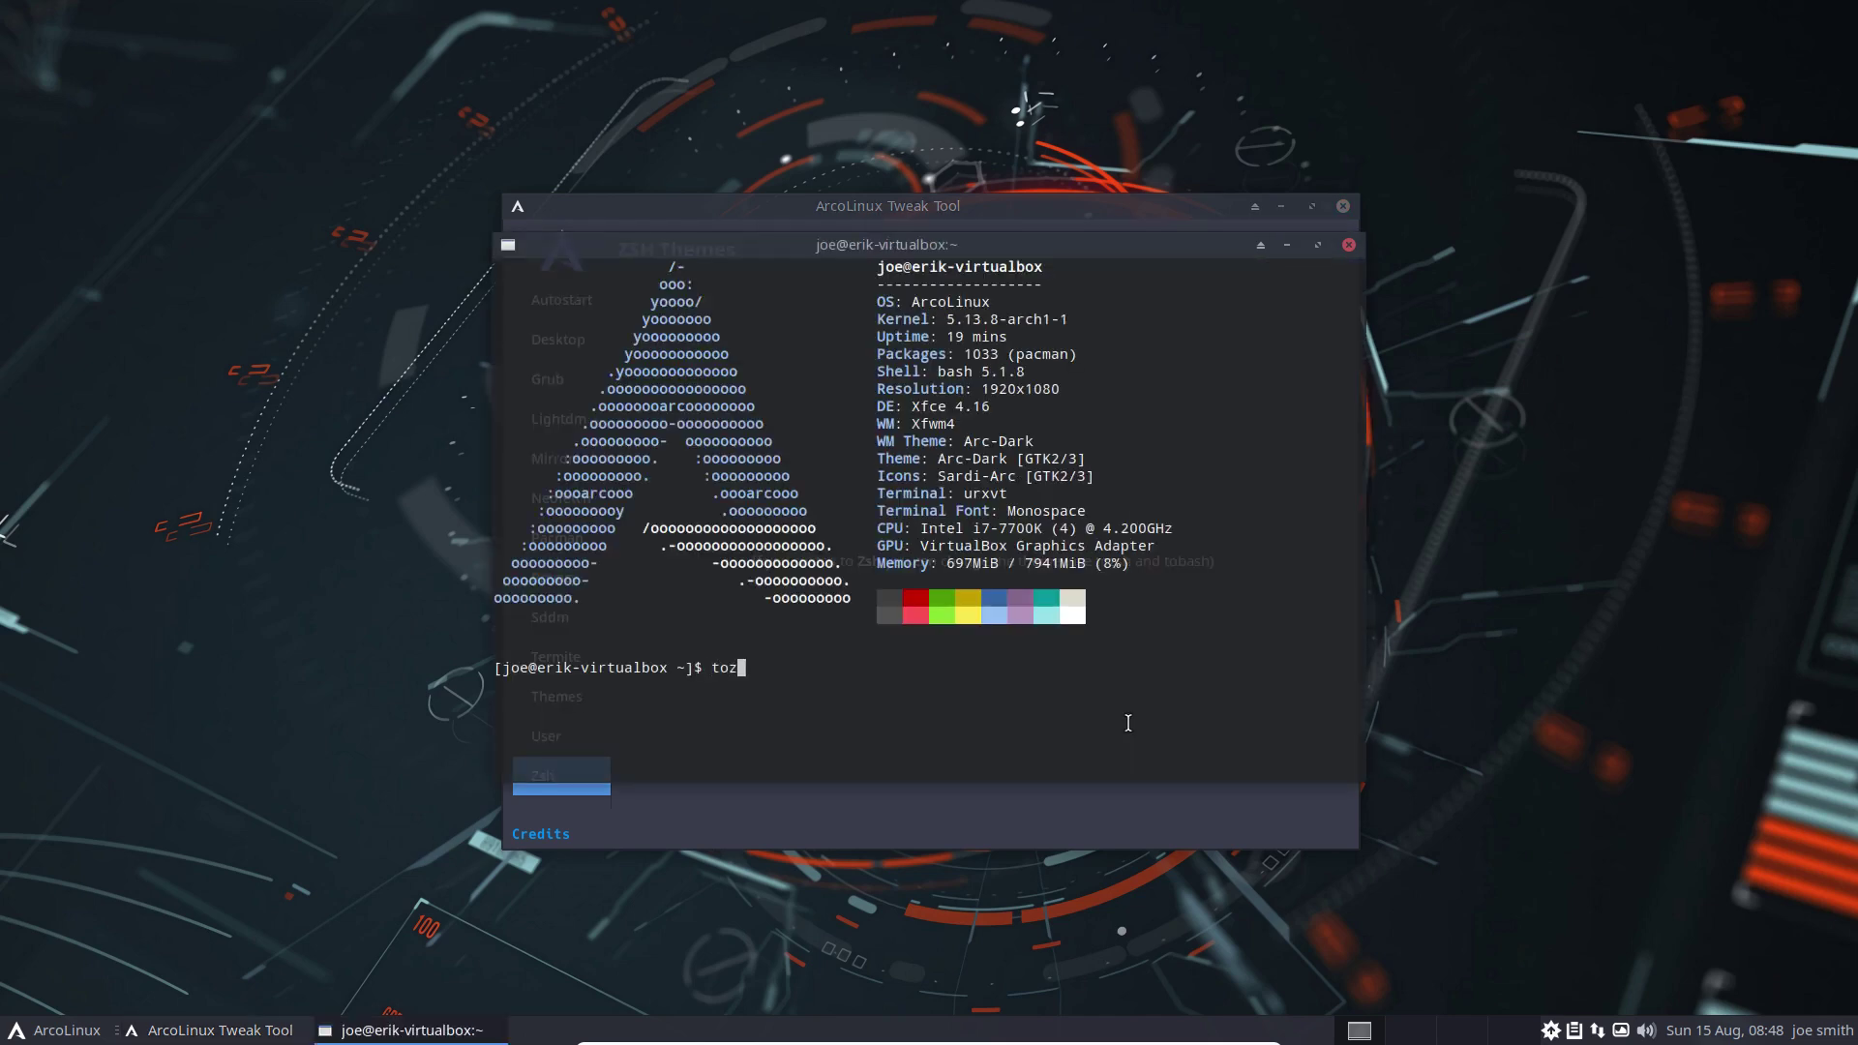
type("sh")
key("Return")
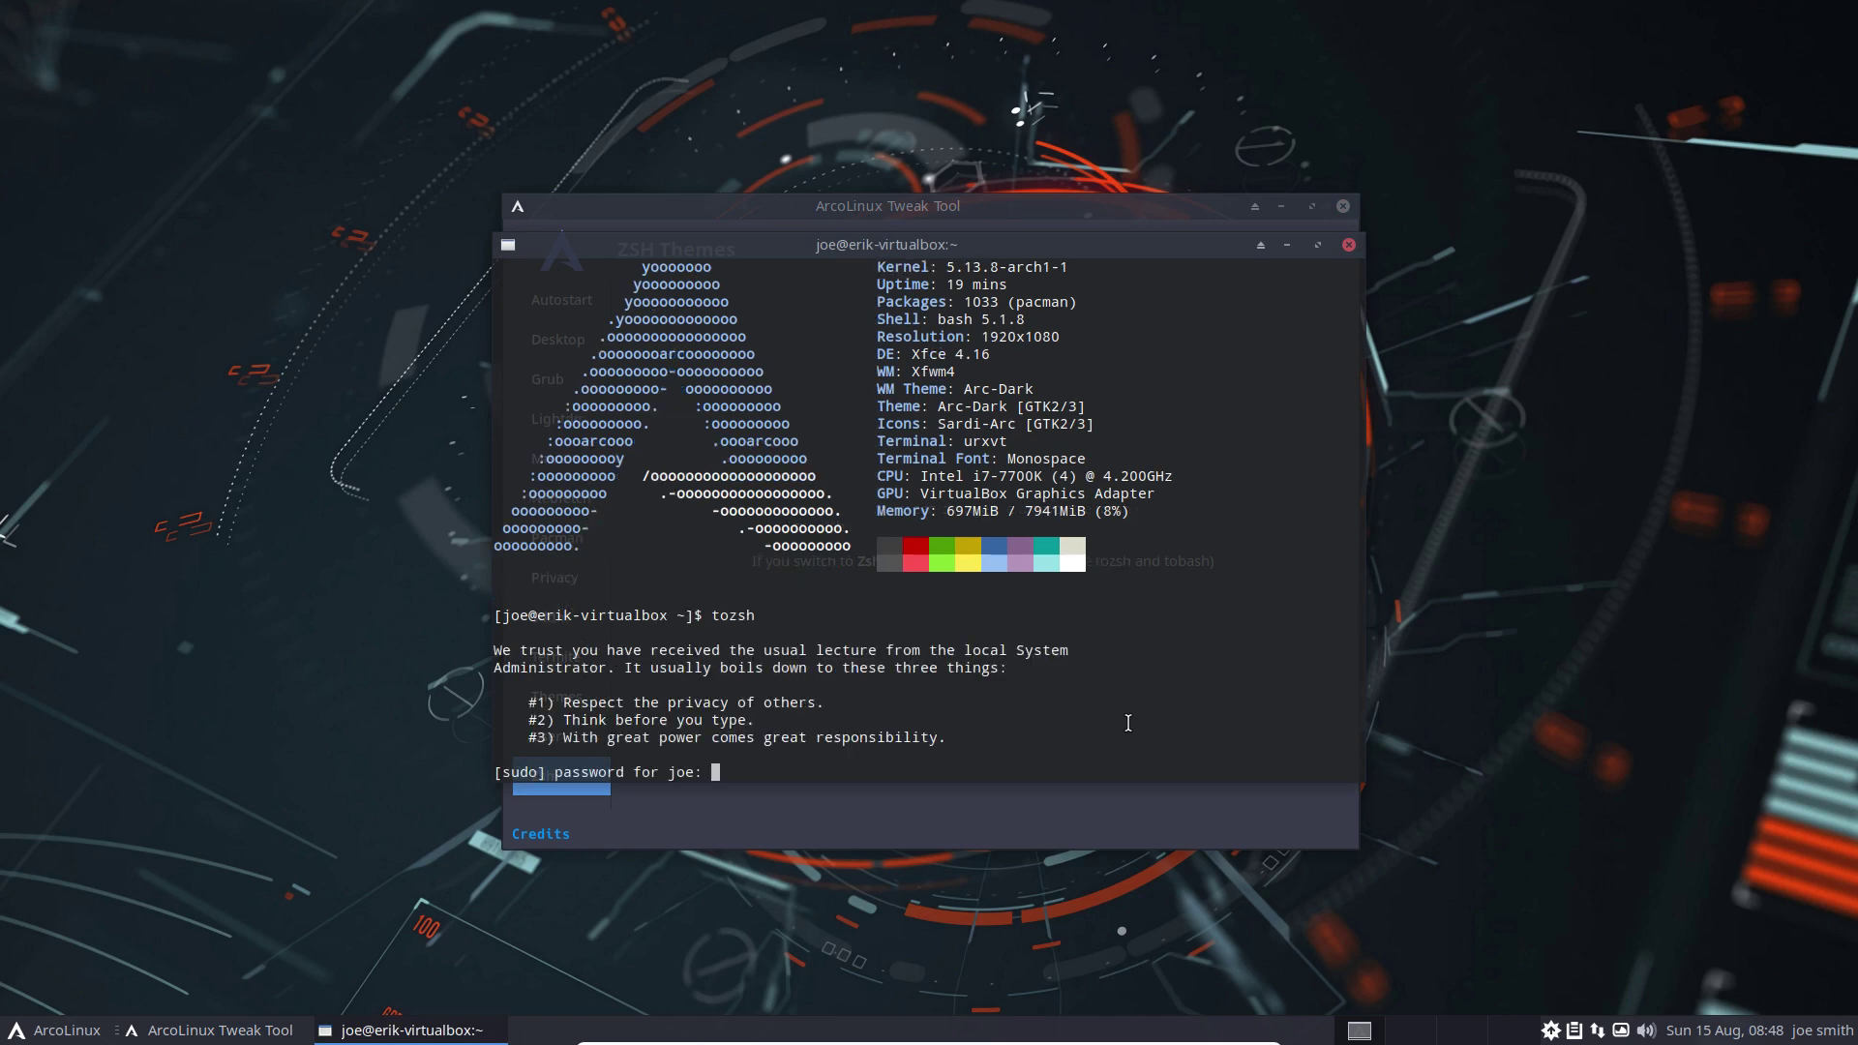
key("Return")
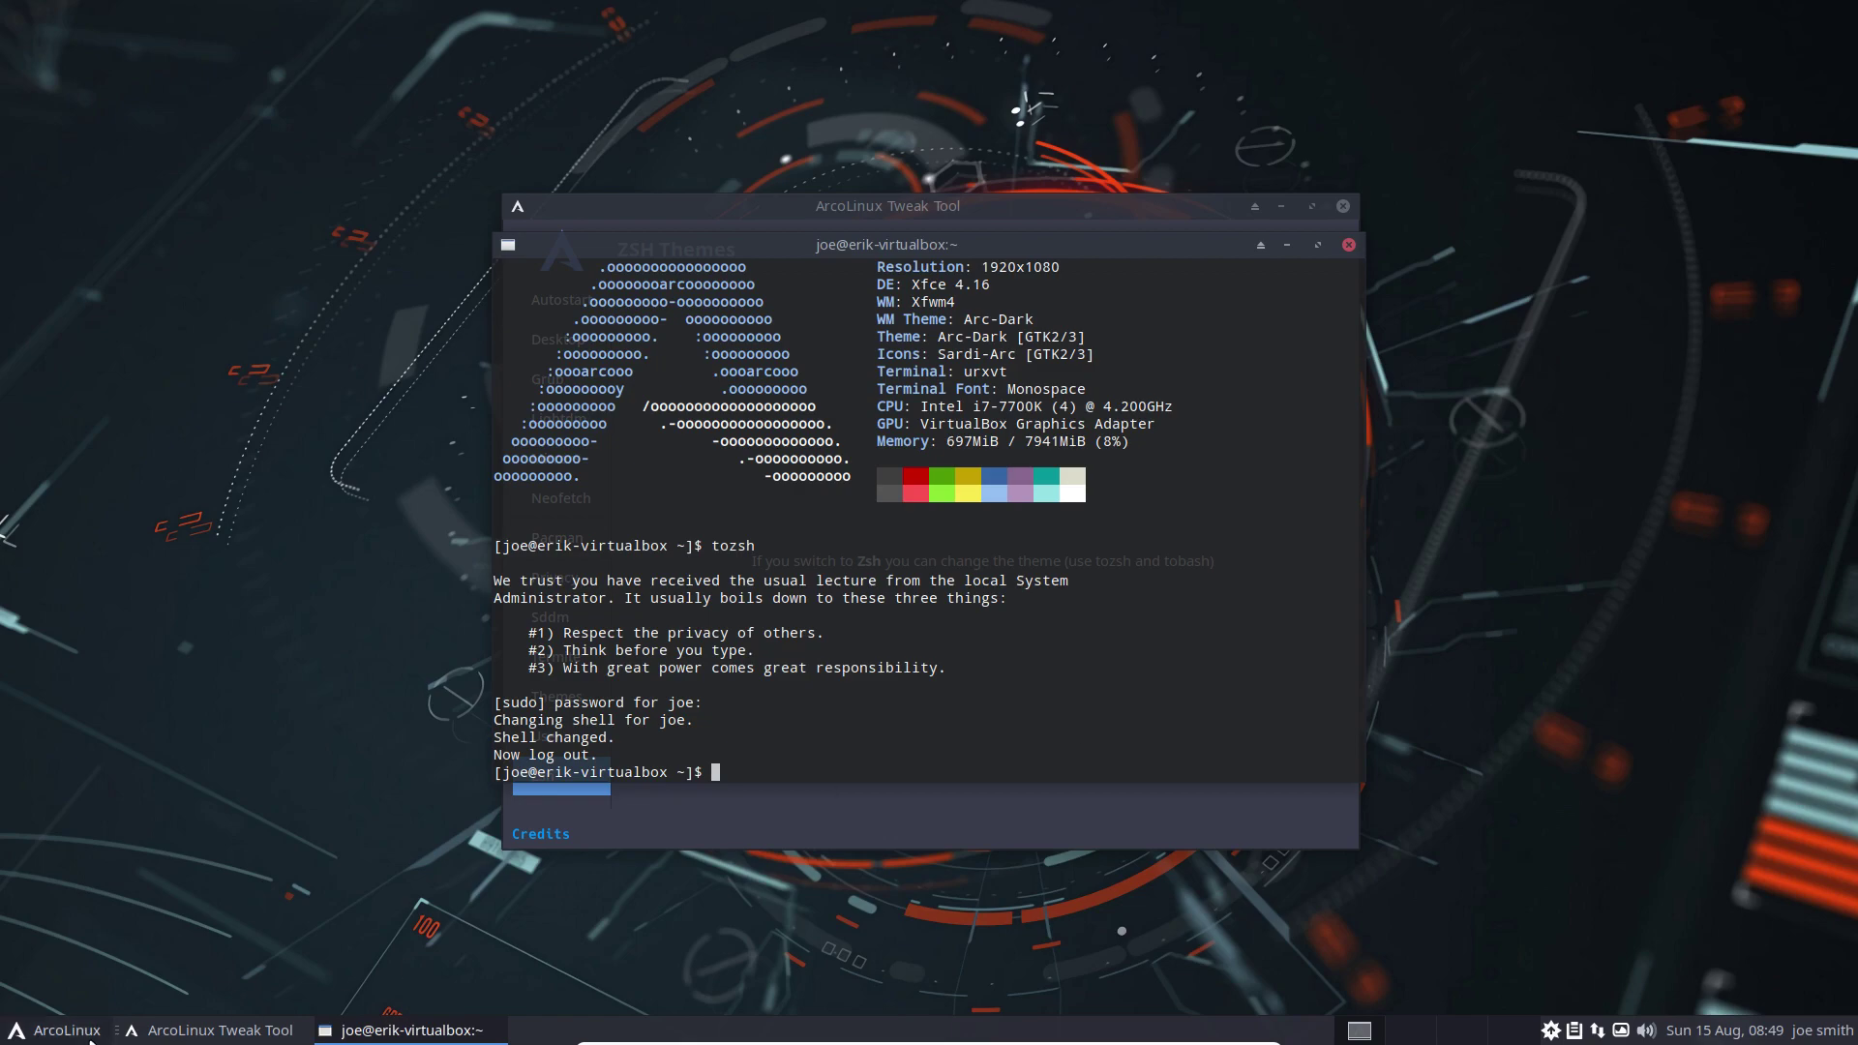
Log out of the session from the application menu
left_click(53, 1030)
left_click(130, 1007)
left_click(847, 470)
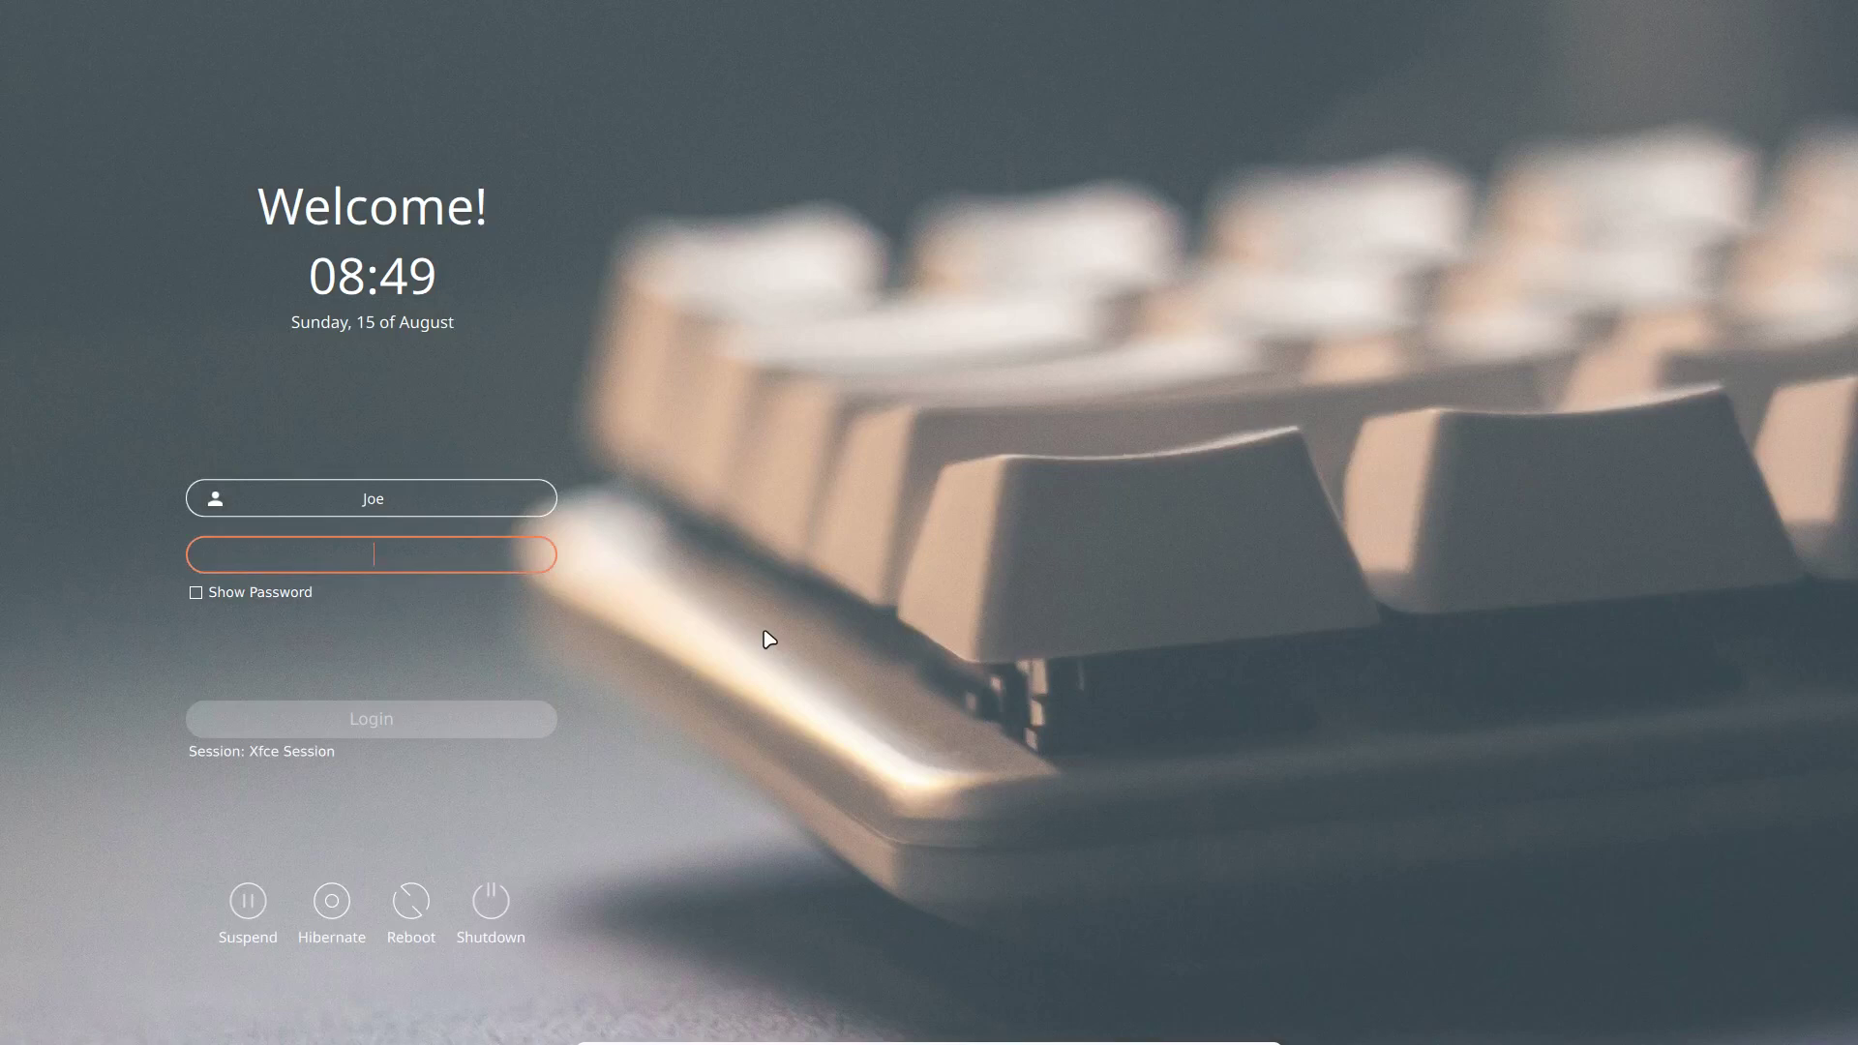
Log back in and open a terminal showing zsh loaded the random 'cloud' theme
type("***")
key("Return")
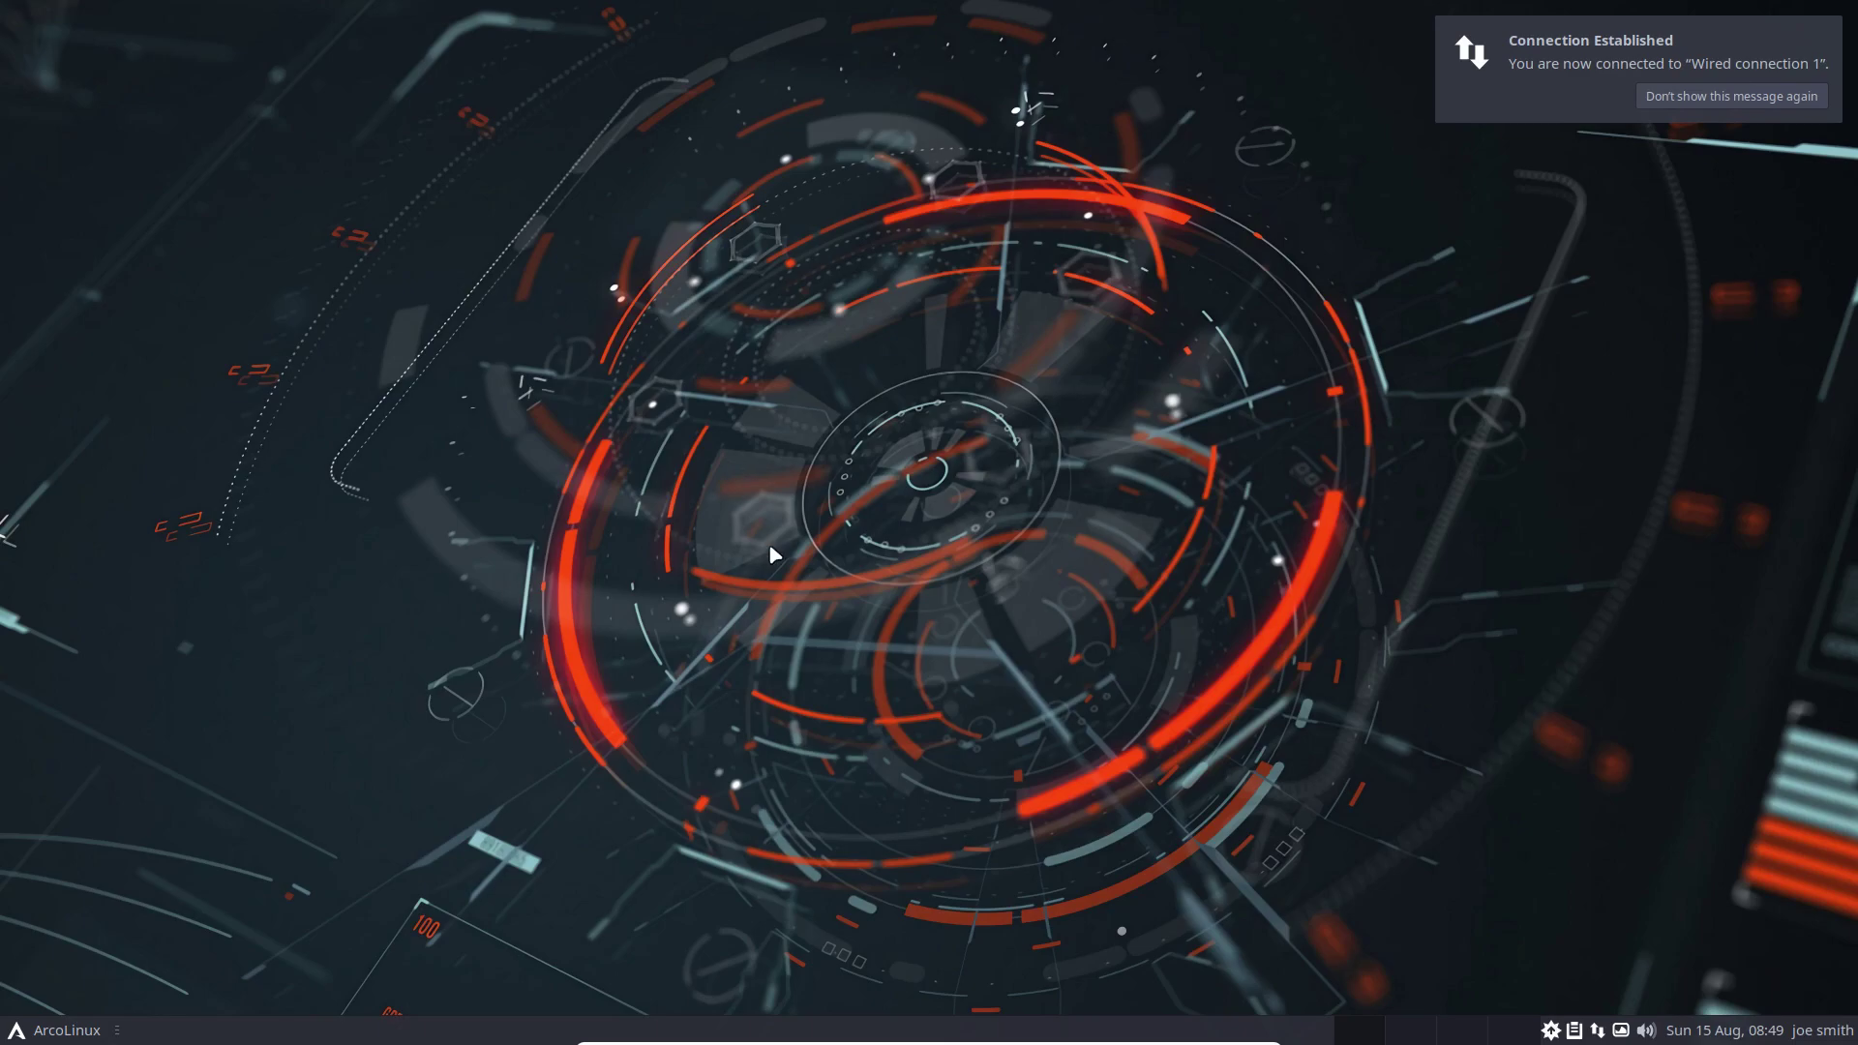
key("super+t")
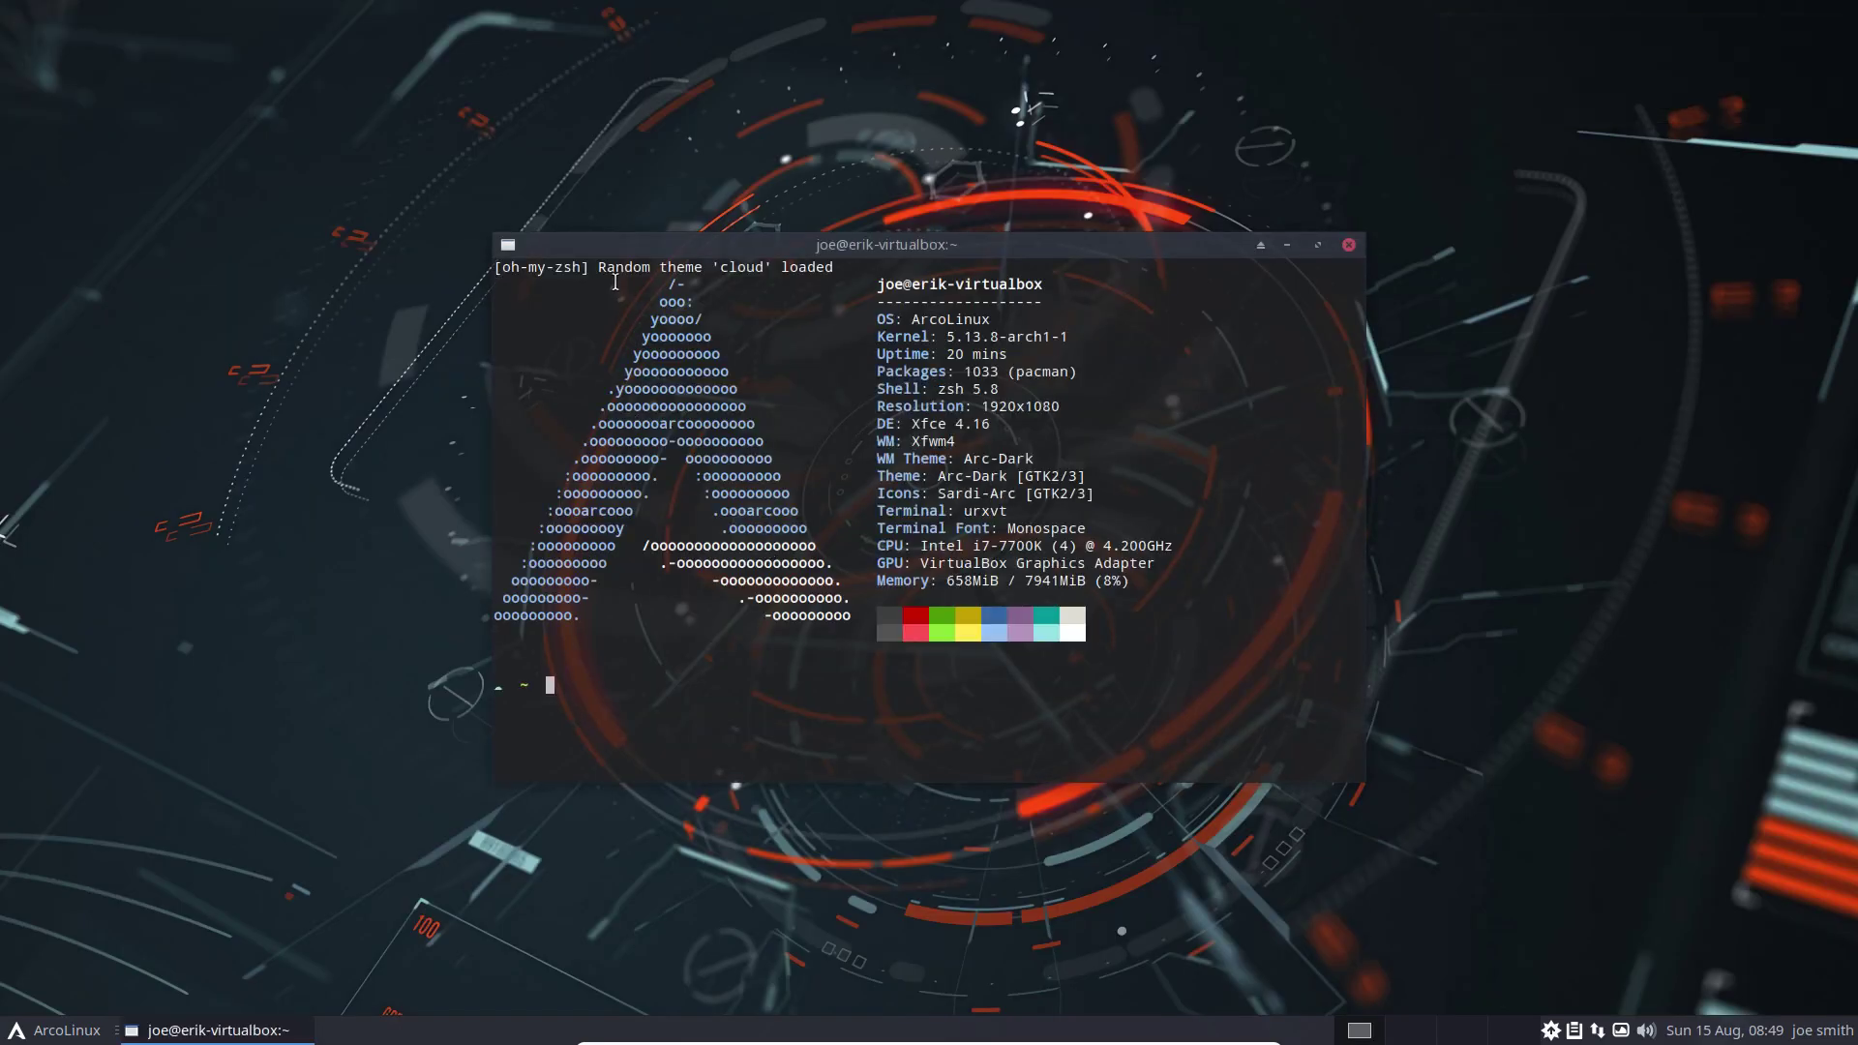
left_click_drag(601, 266, 830, 267)
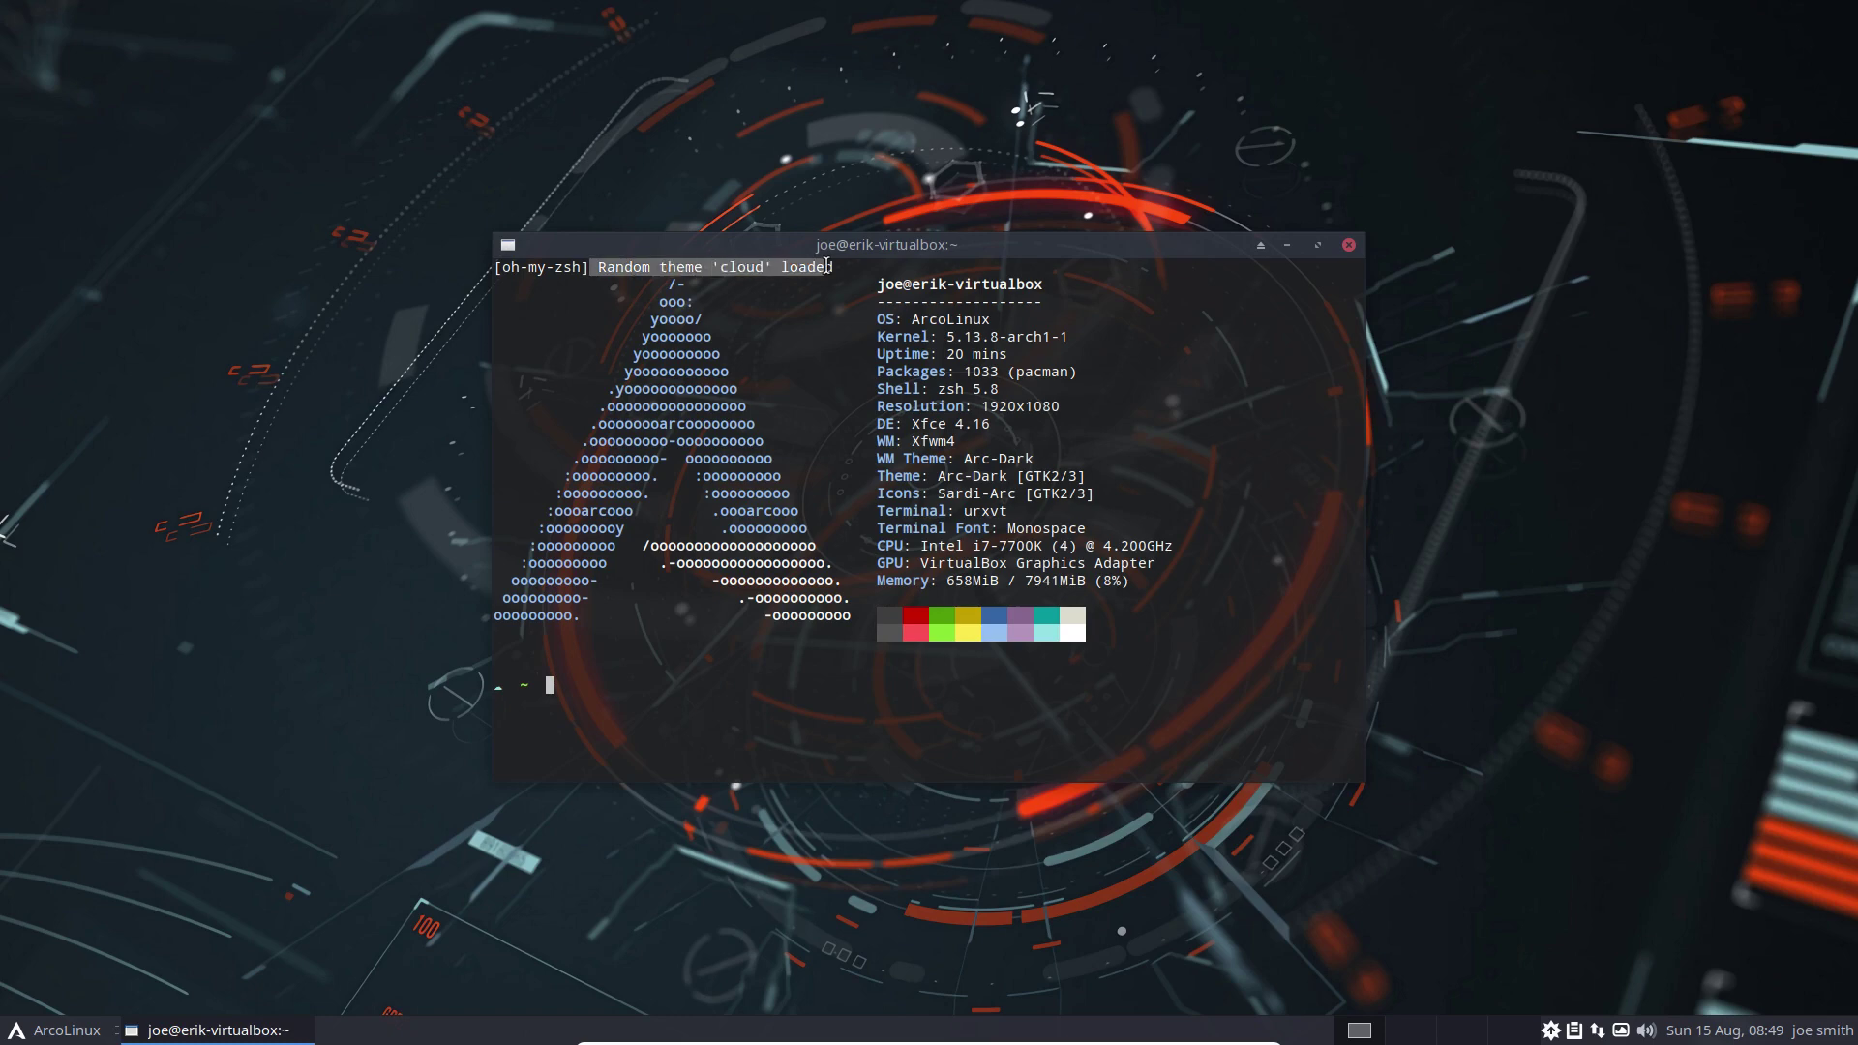
Open three more terminals to compare random oh-my-zsh themes, then close them all
key("super+Return")
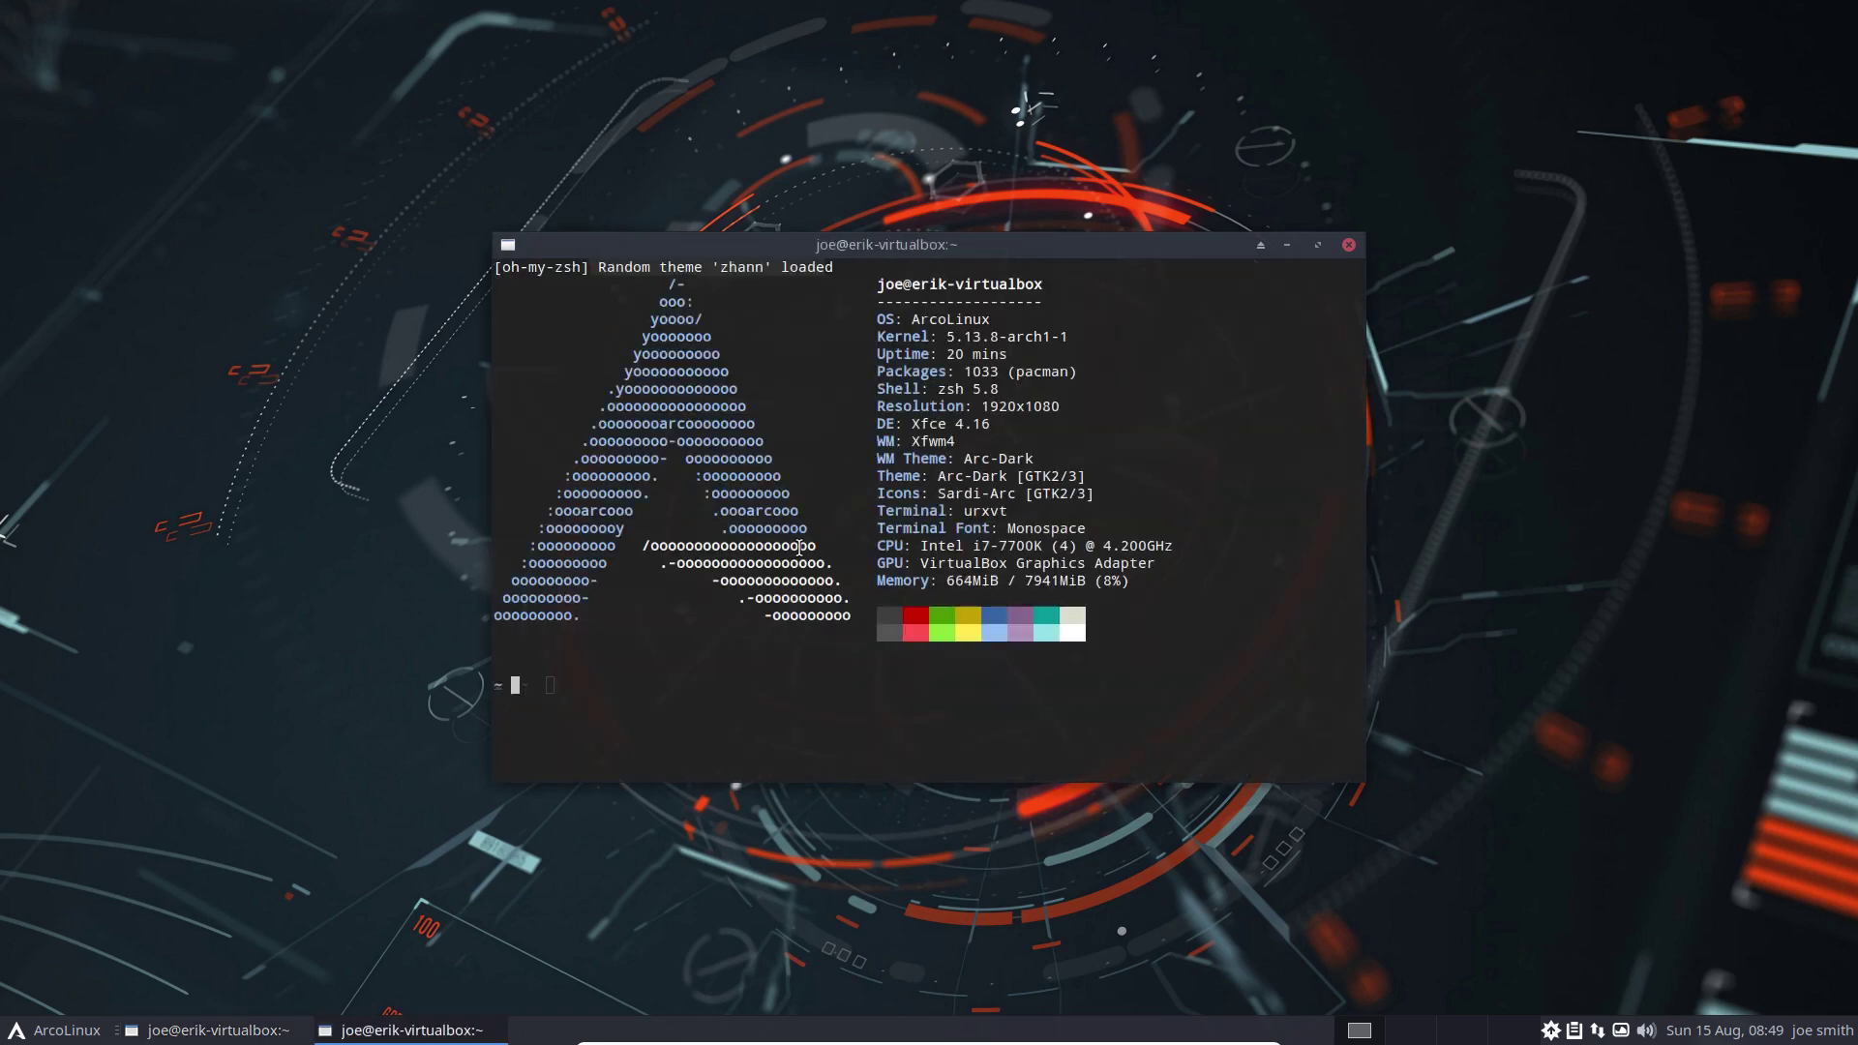
left_click_drag(877, 257, 496, 70)
key("super+Return")
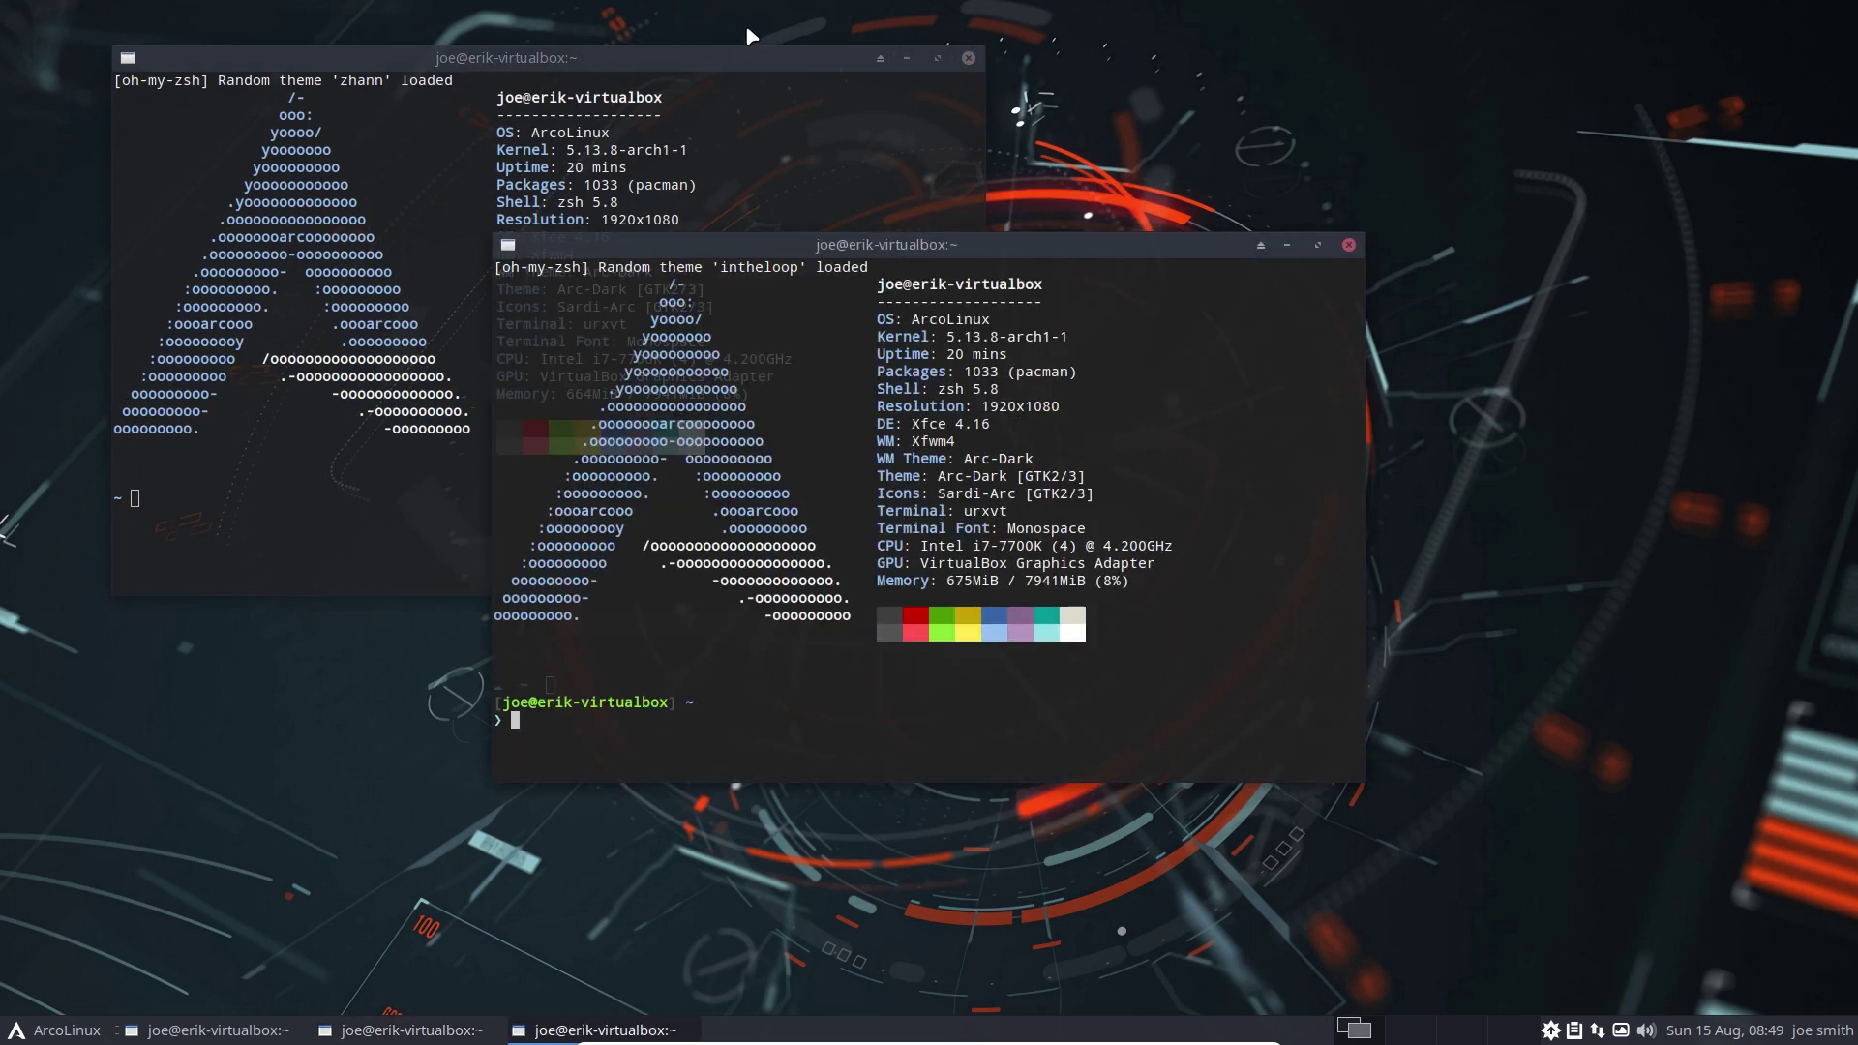
key("super+Return")
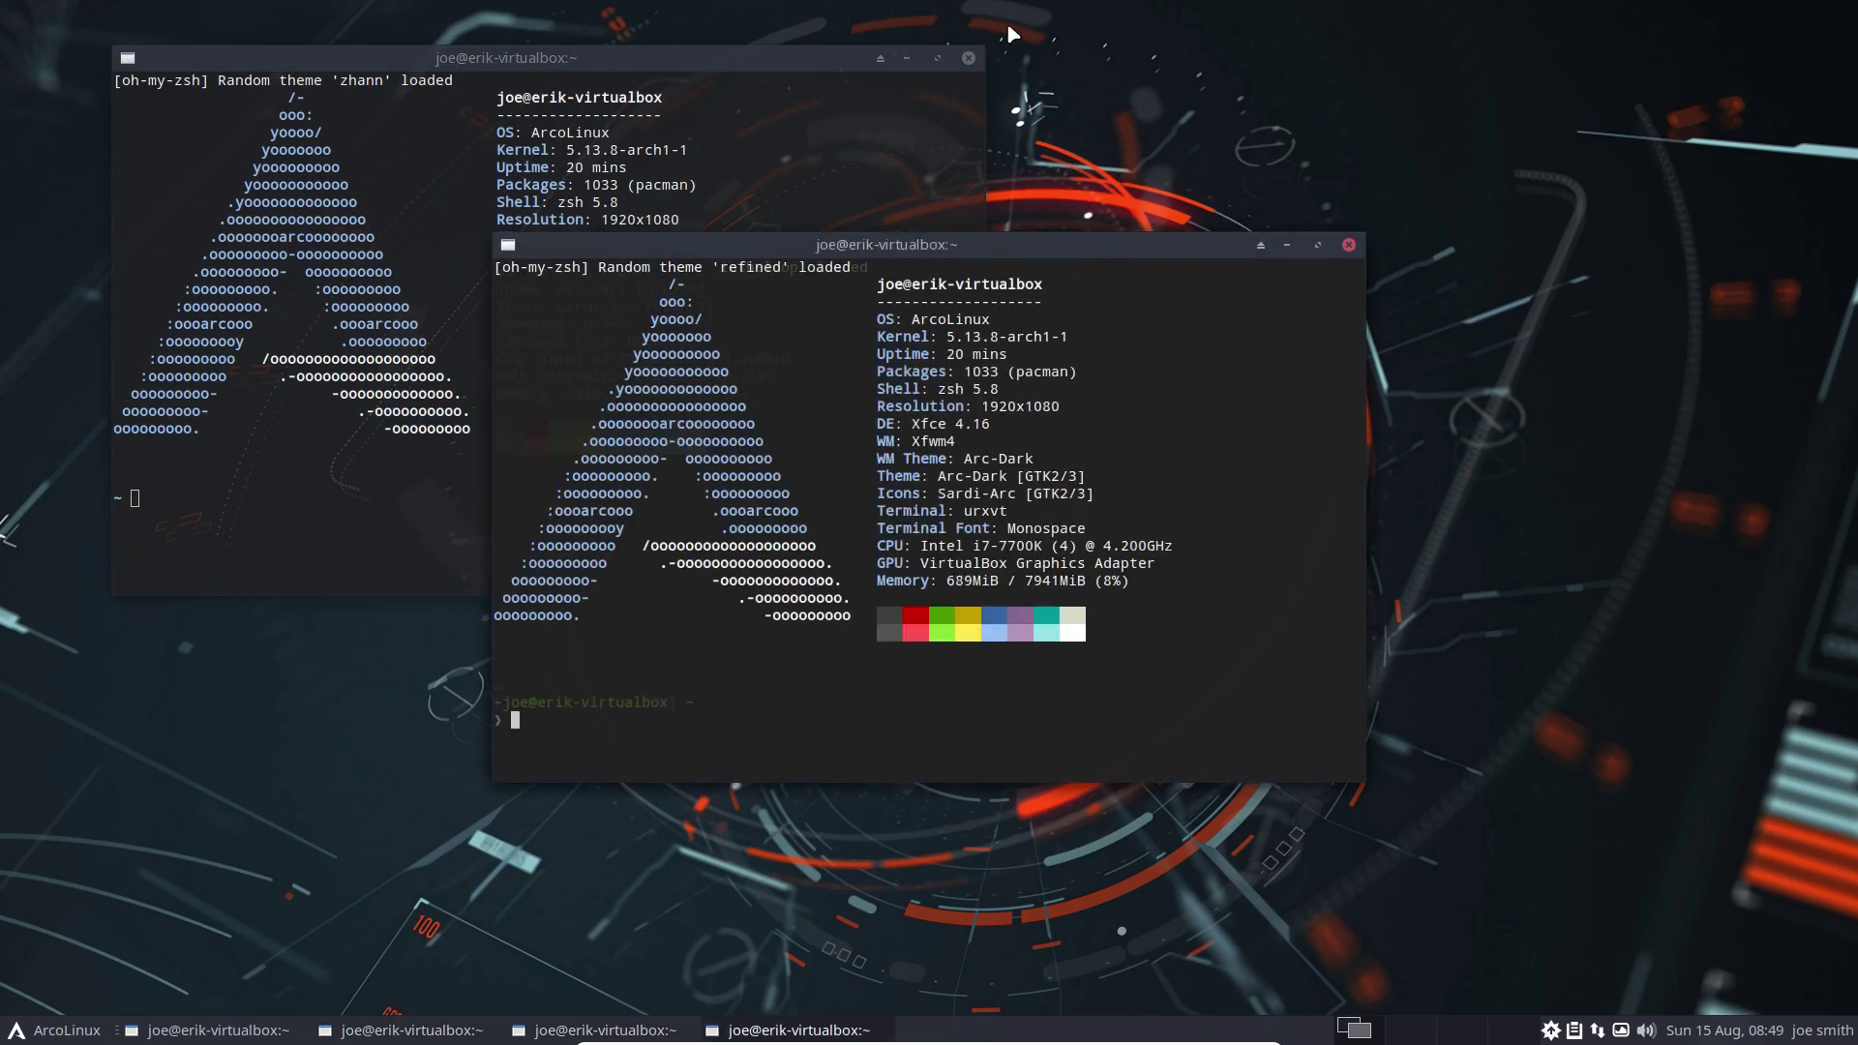
left_click_drag(1122, 243, 1561, 102)
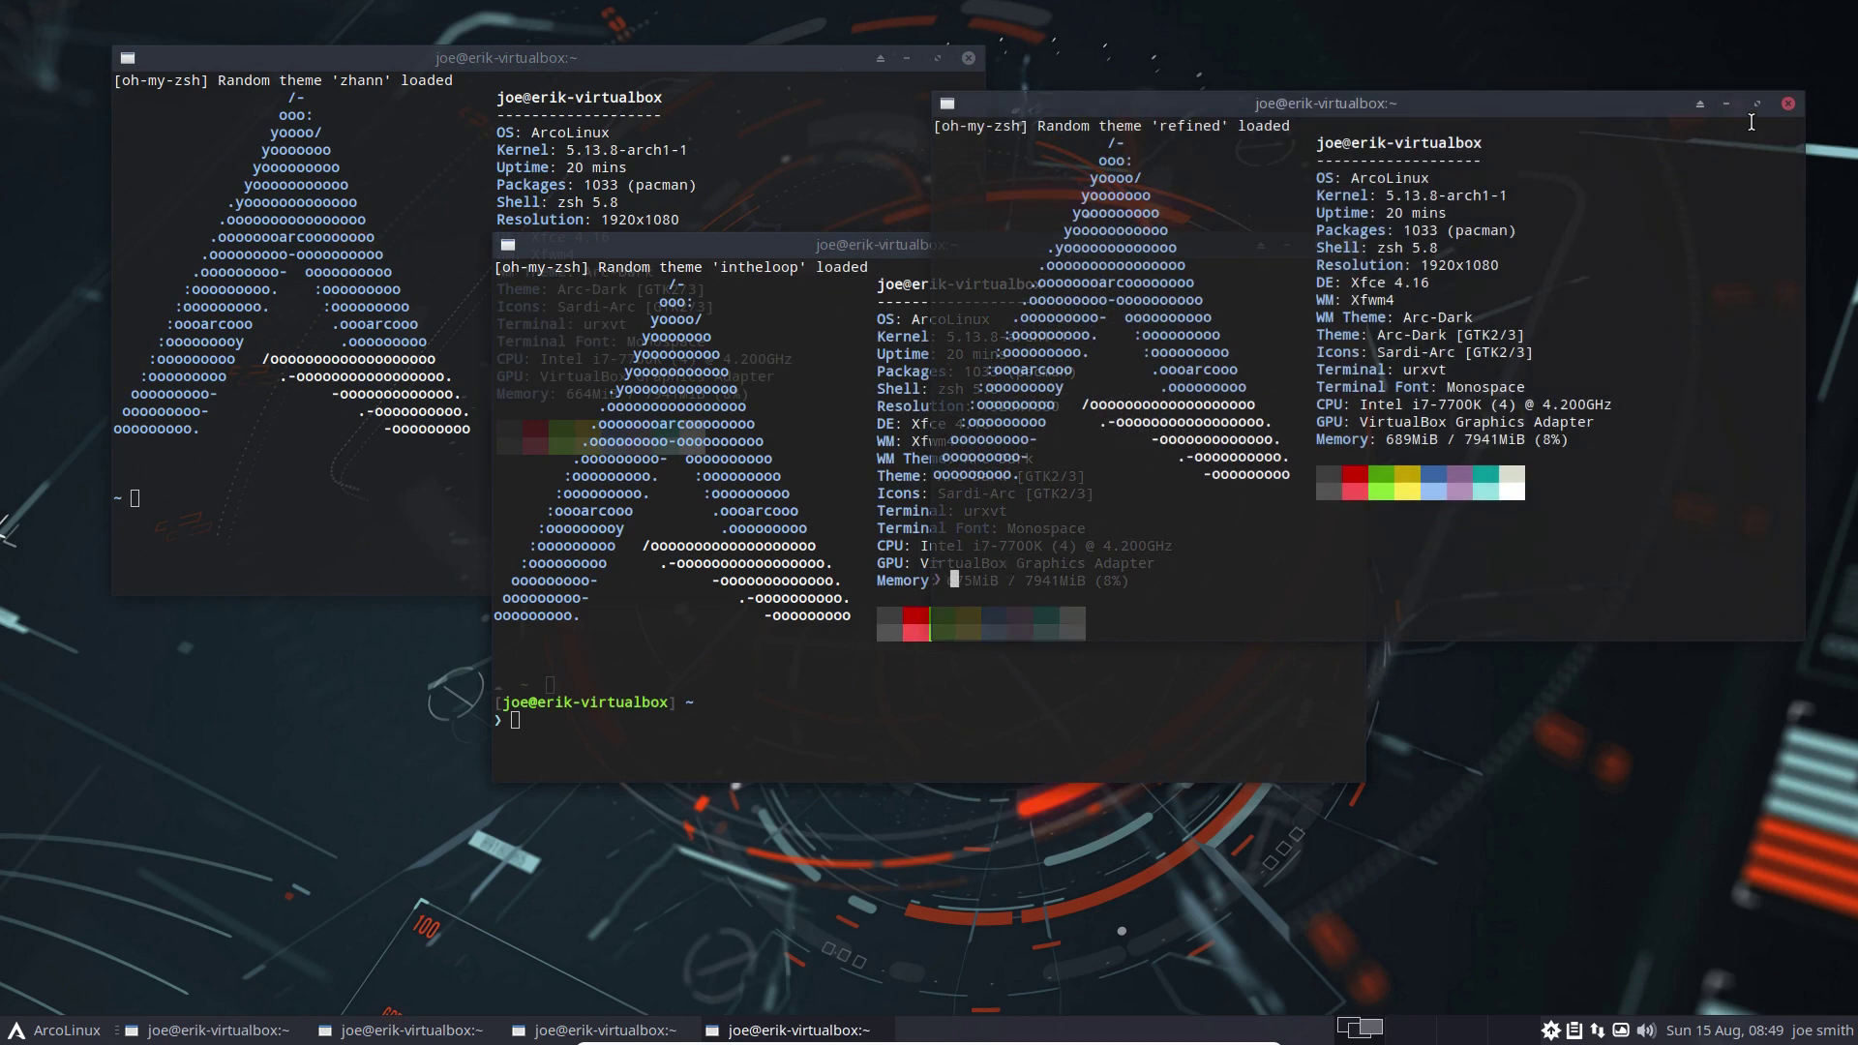
key("super+q")
key("super+q")
key("super+q")
key("super+q")
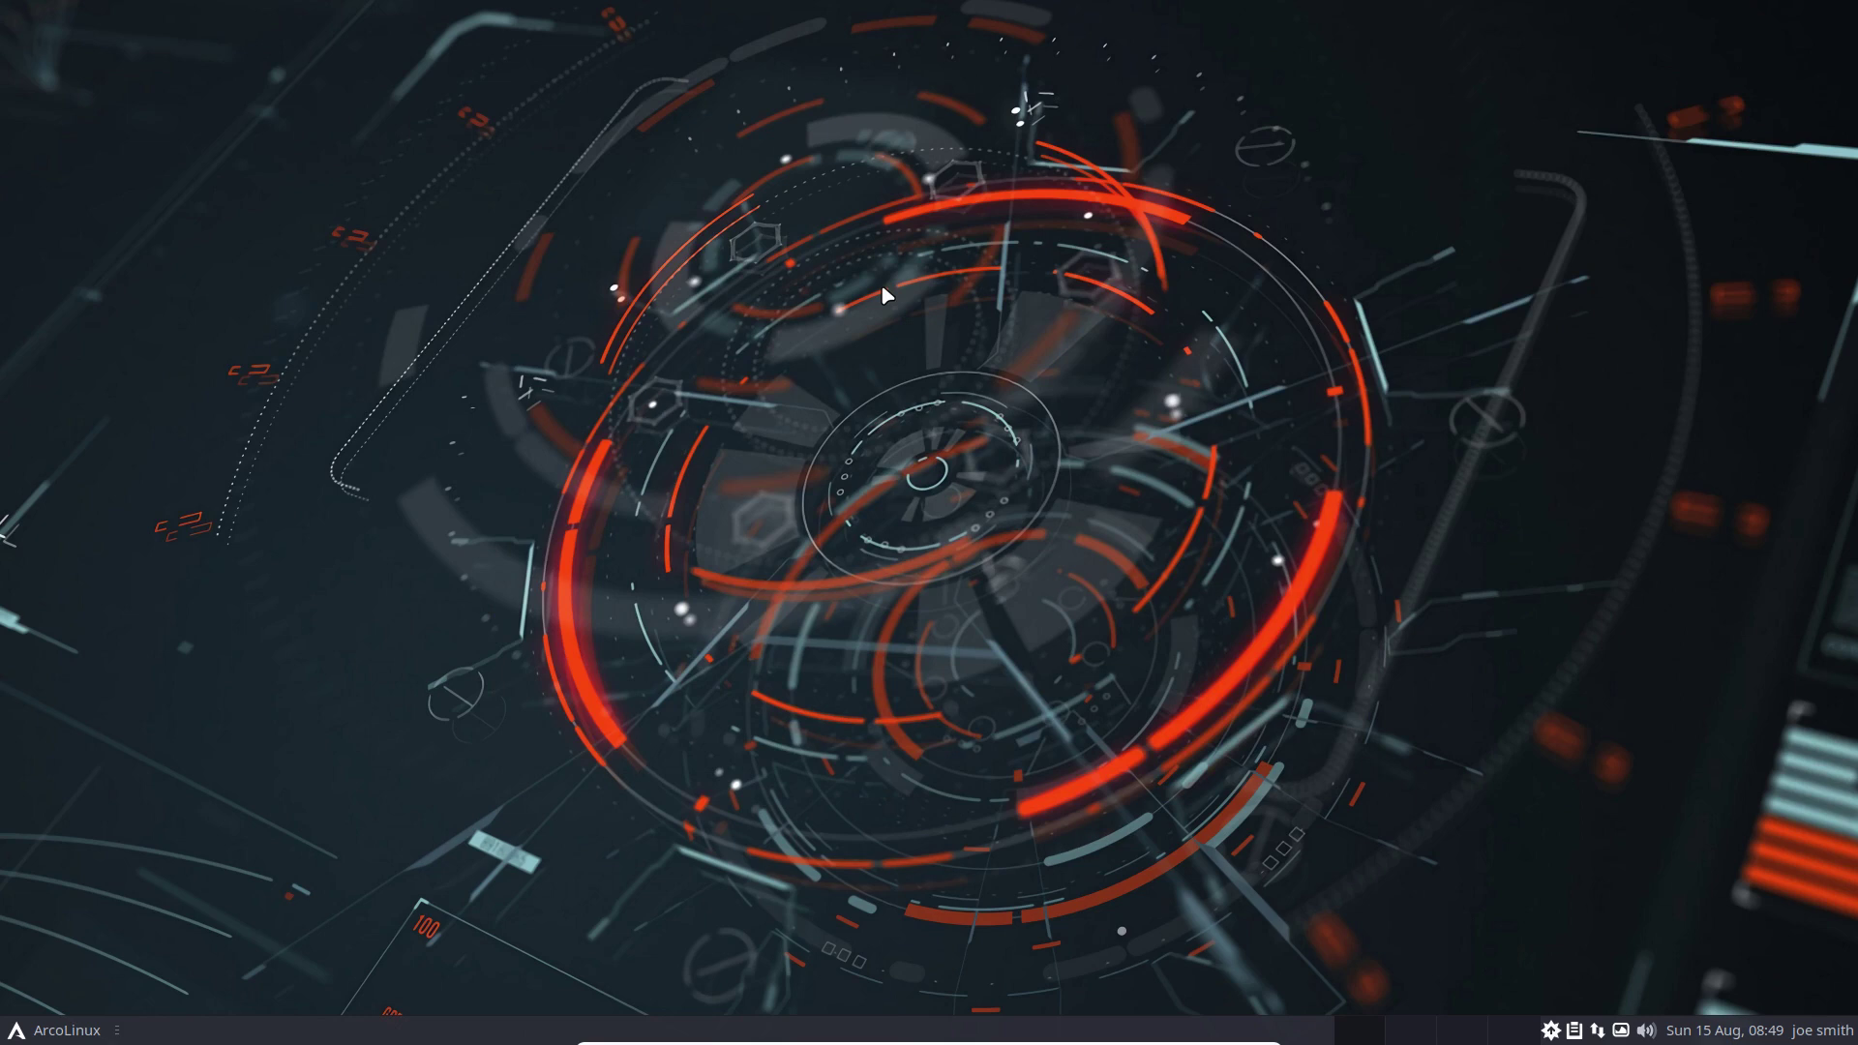
key("super+shift+Return")
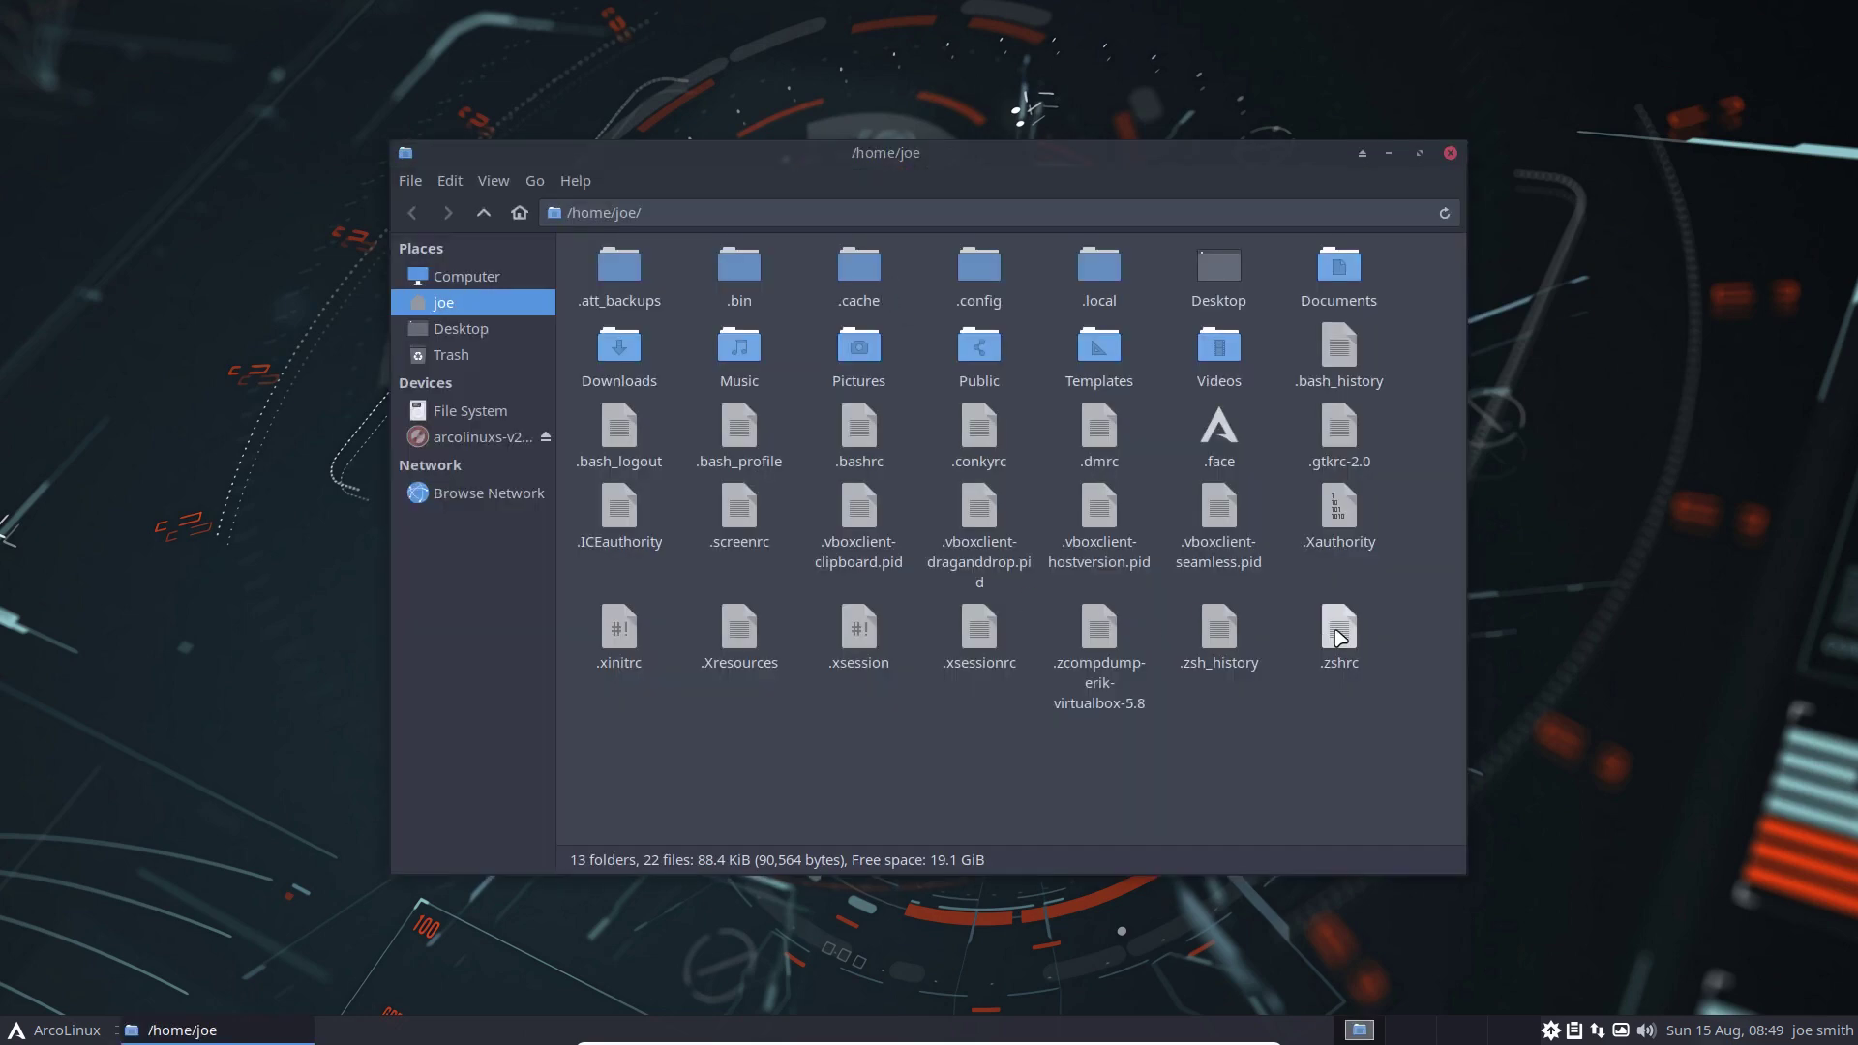
Uncomment ZSH_THEME_RANDOM_CANDIDATES and ZSH_THEME_RANDOM_IGNORED on lines 22 and 24 of .zshrc and save
double_click(1340, 637)
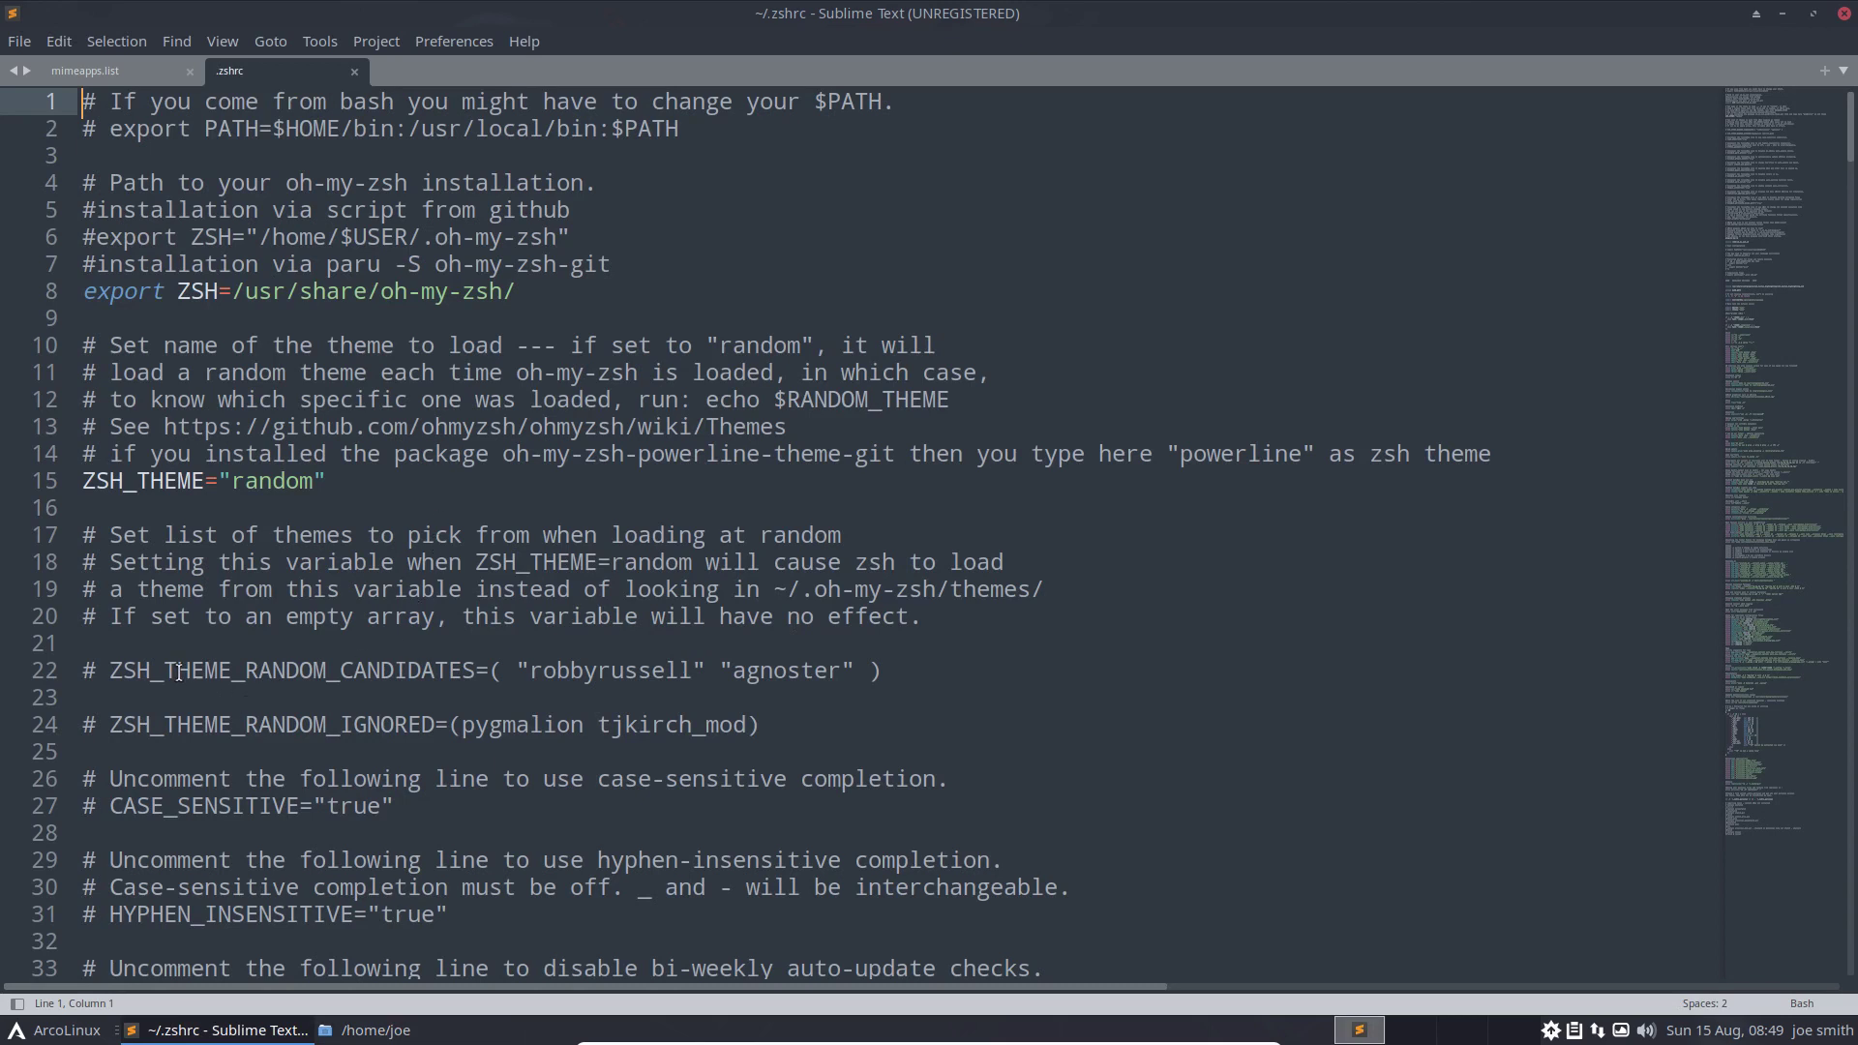
left_click_drag(106, 671, 27, 672)
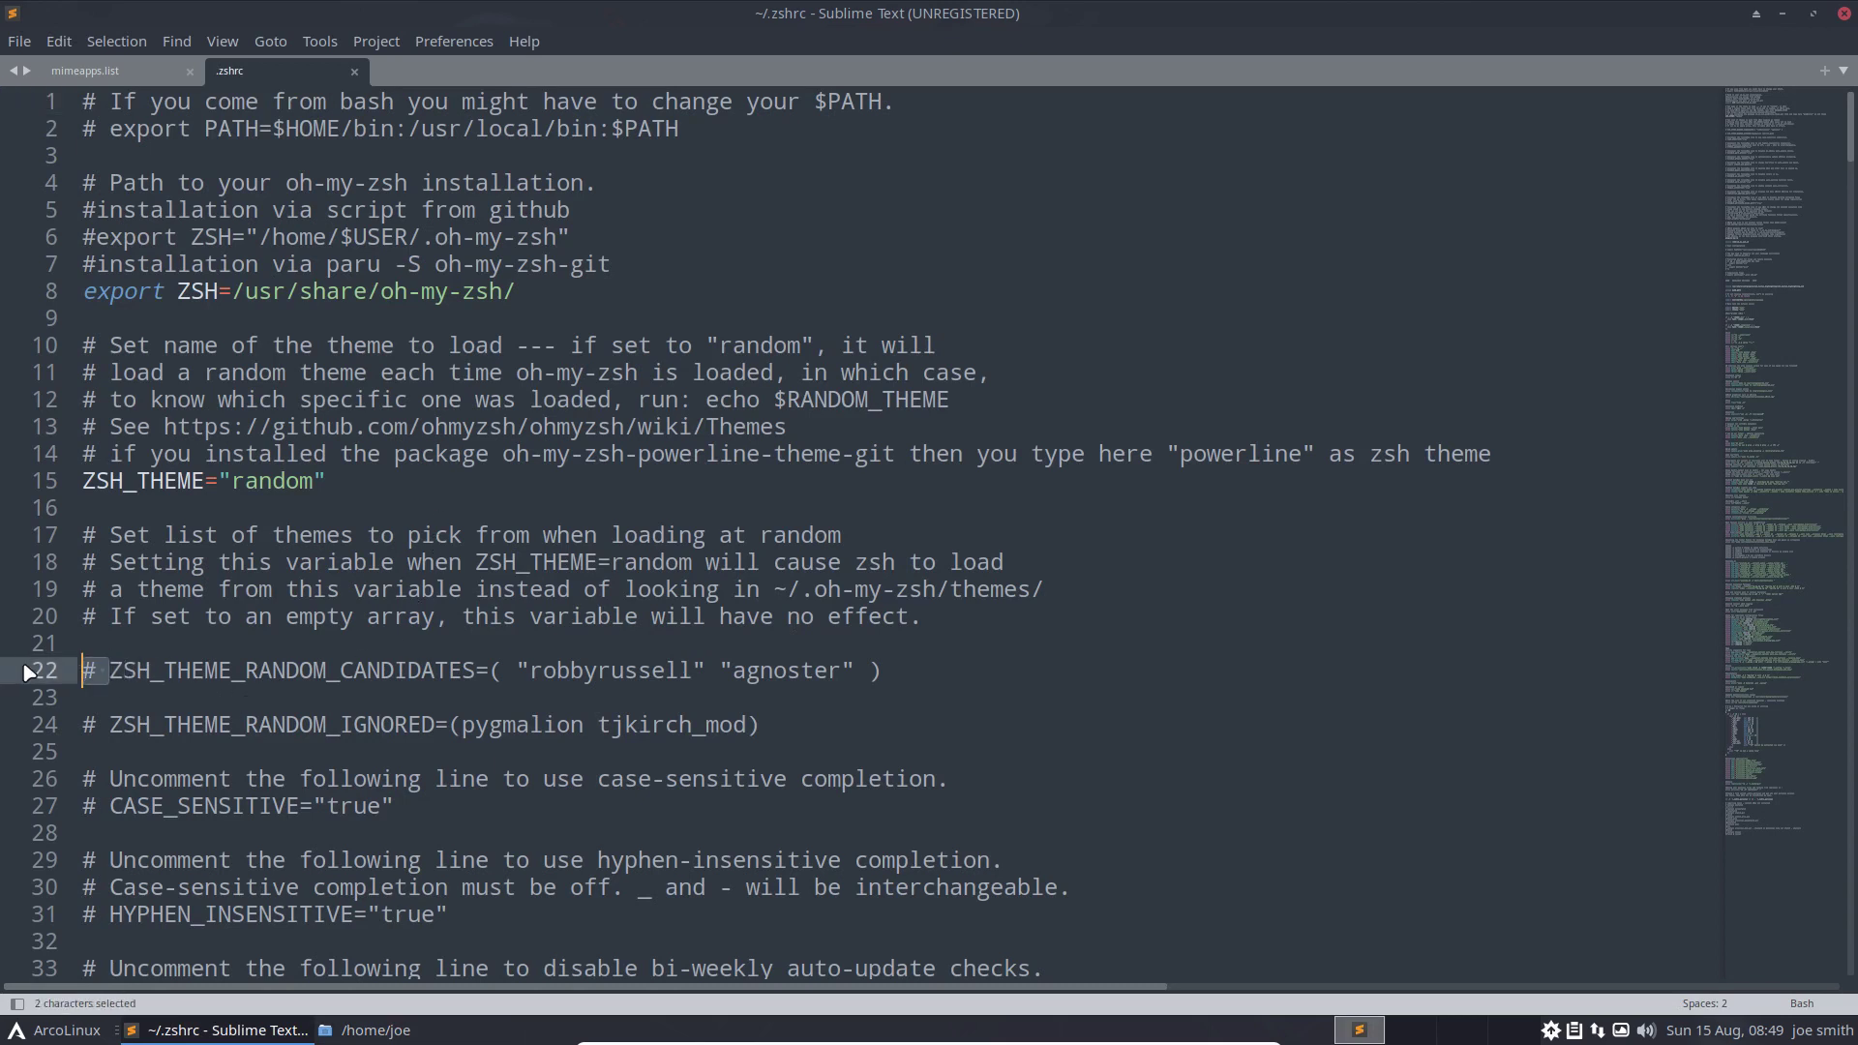
key("BackSpace")
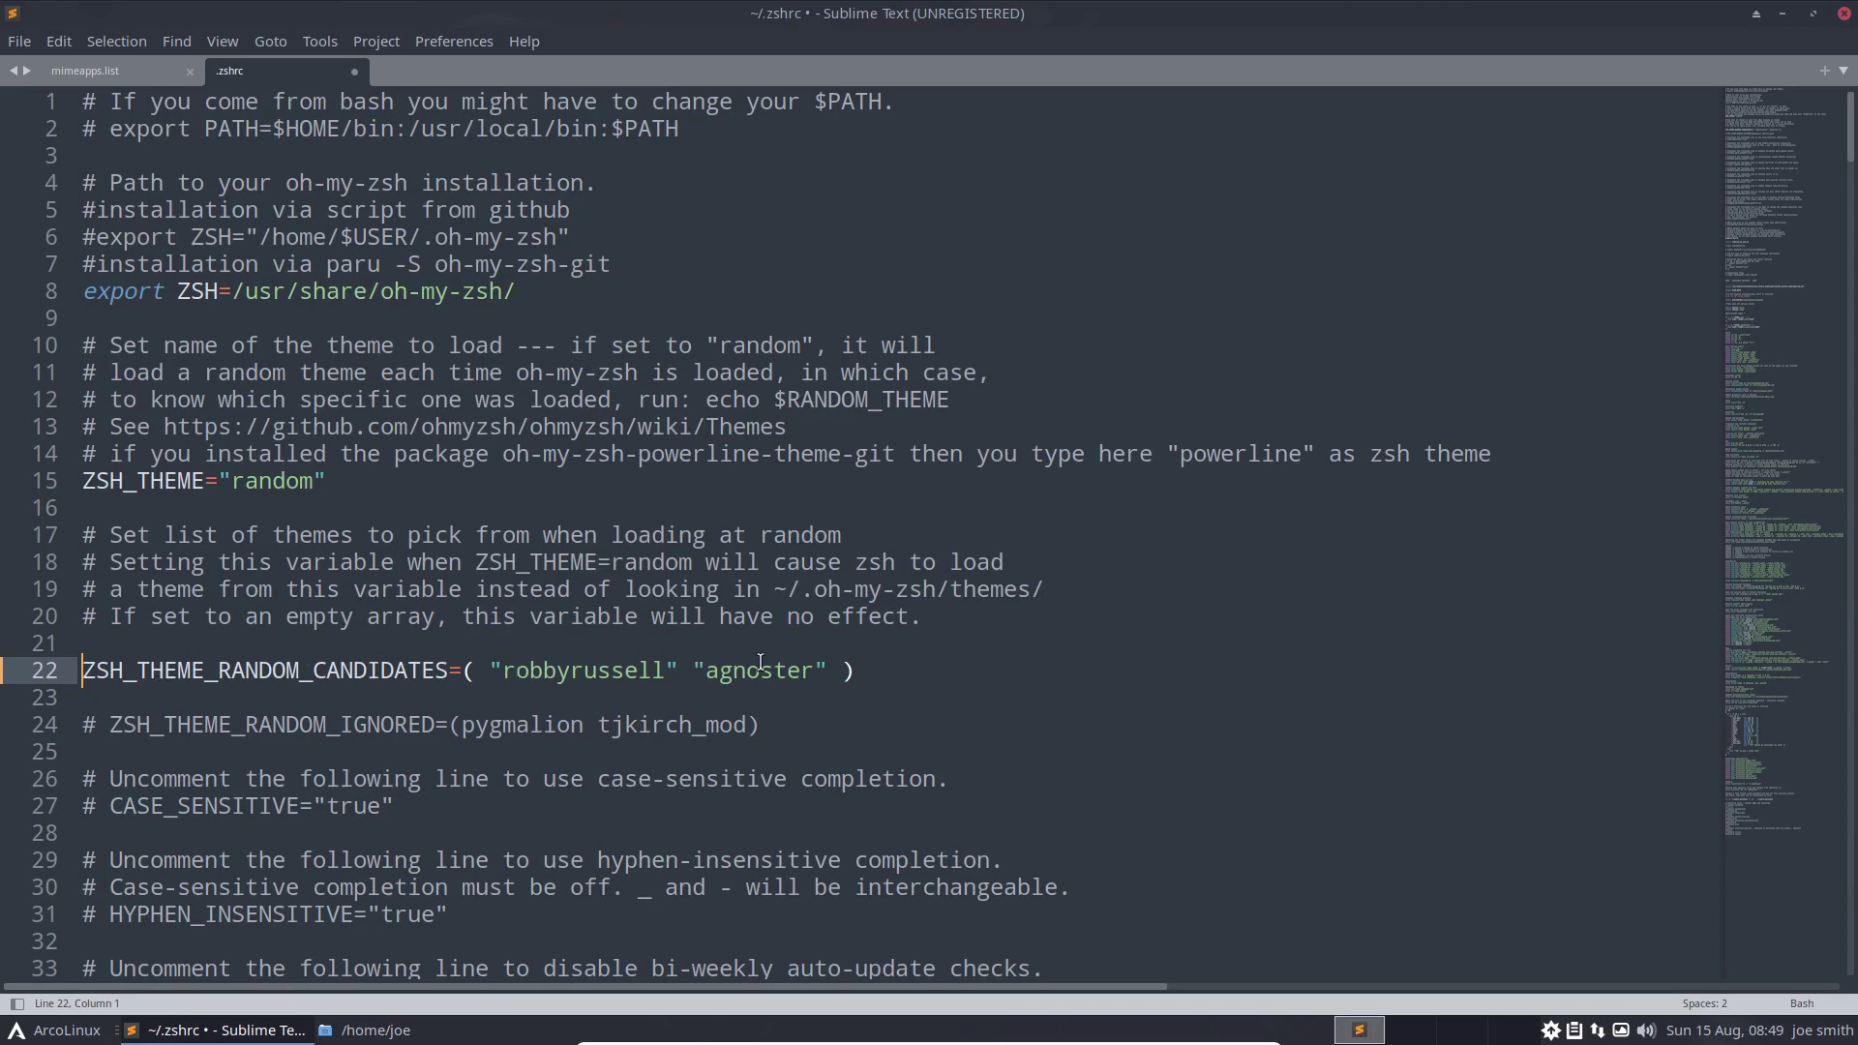
left_click(108, 725)
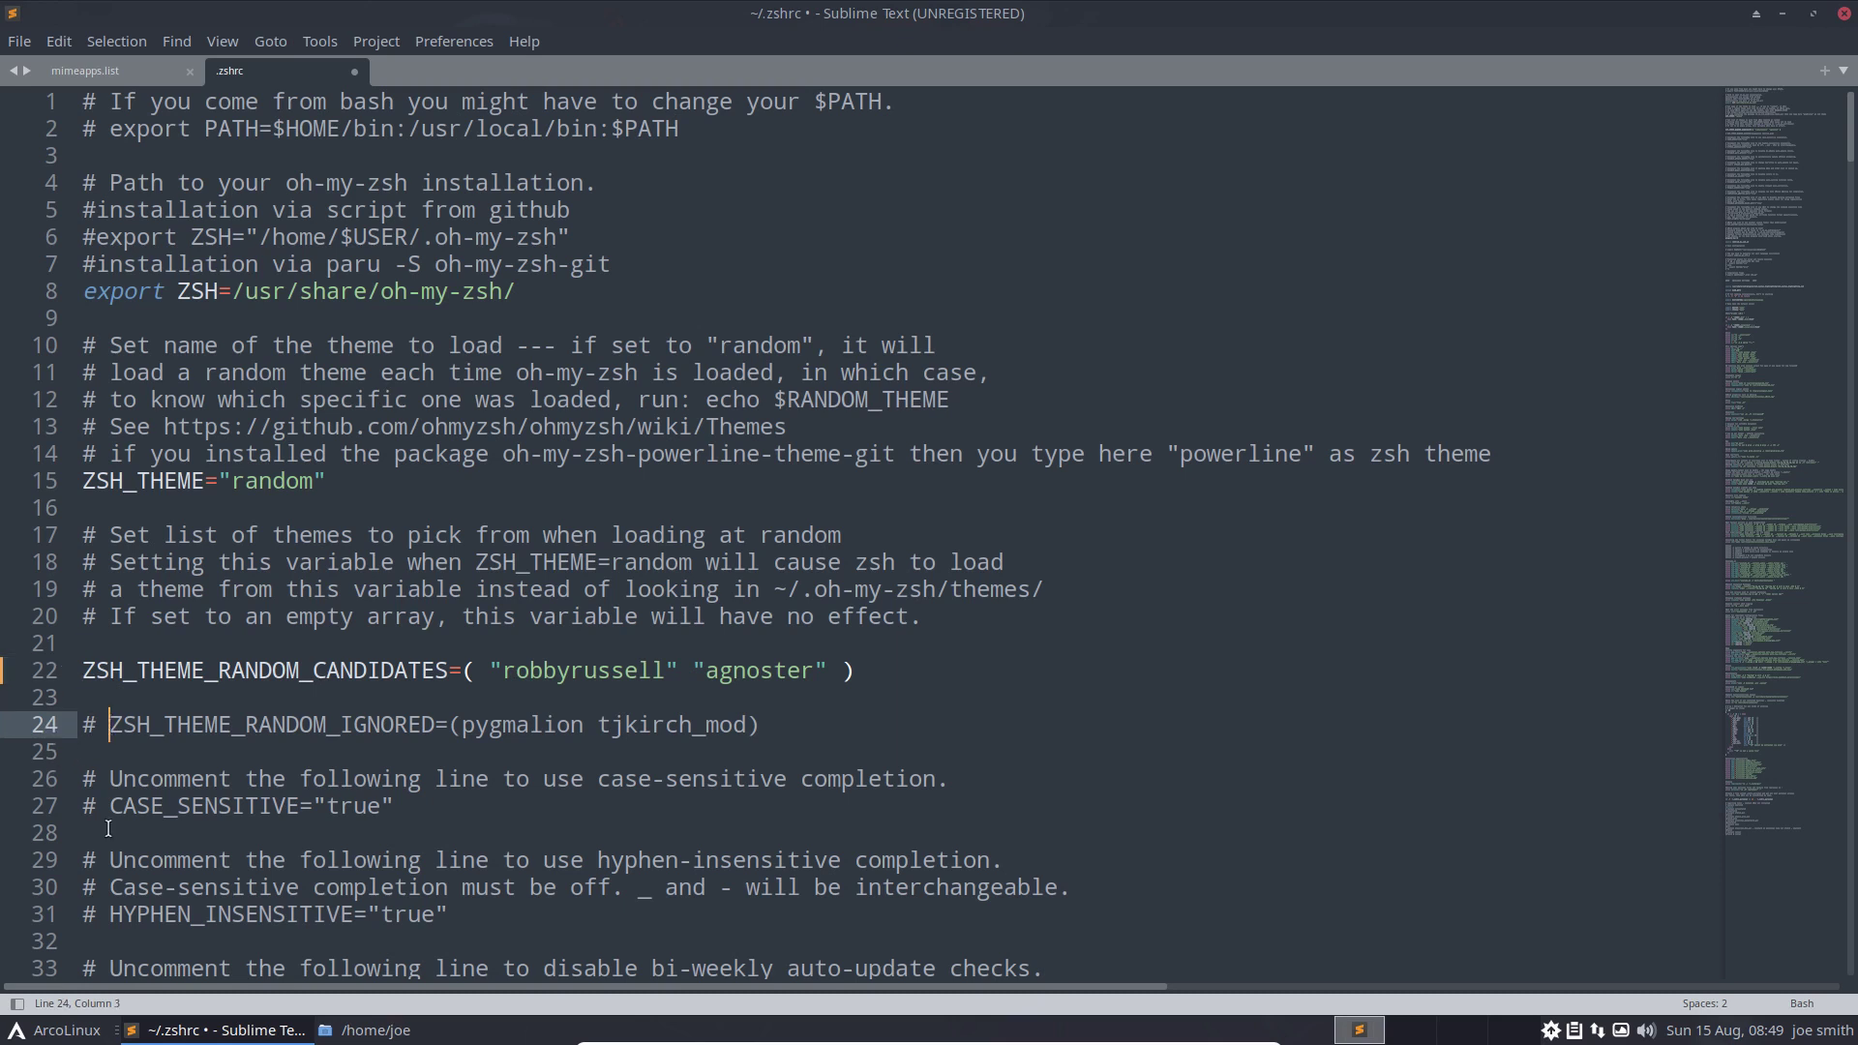
key("BackSpace")
key("BackSpace")
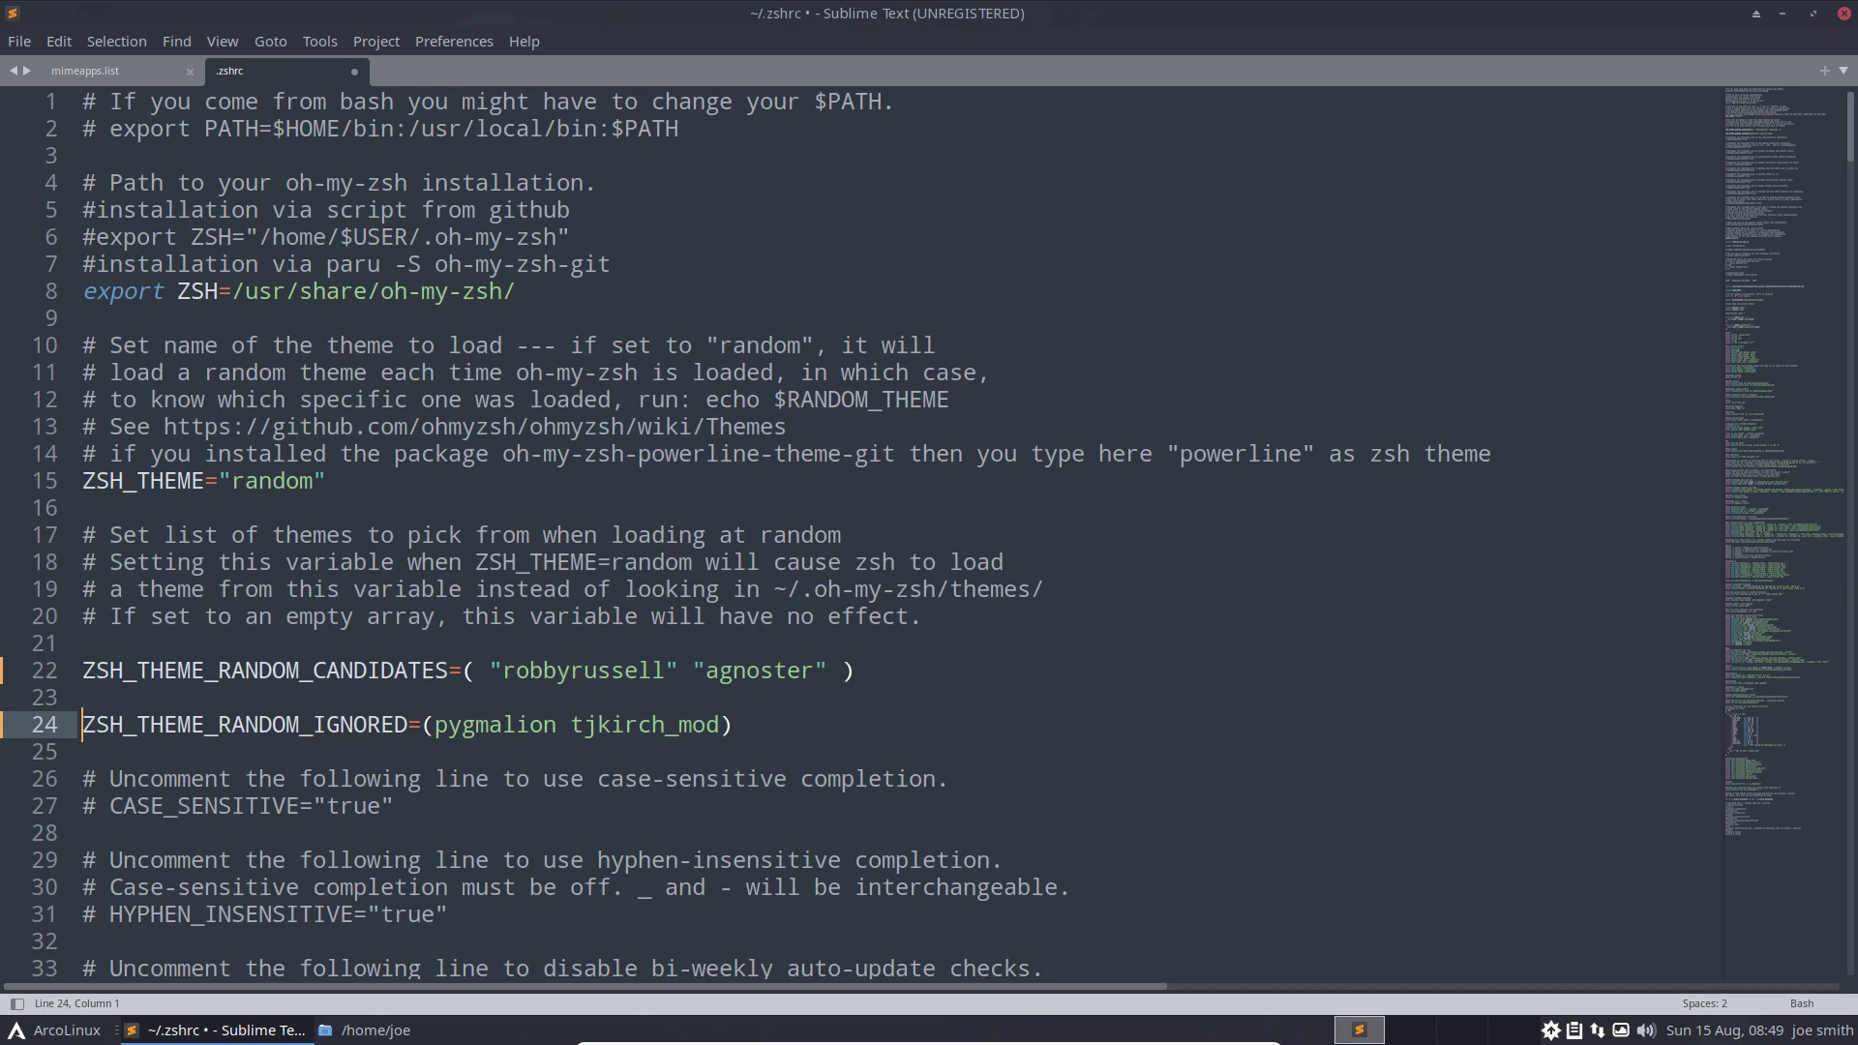
key("ctrl+s")
key("ctrl+alt+Return")
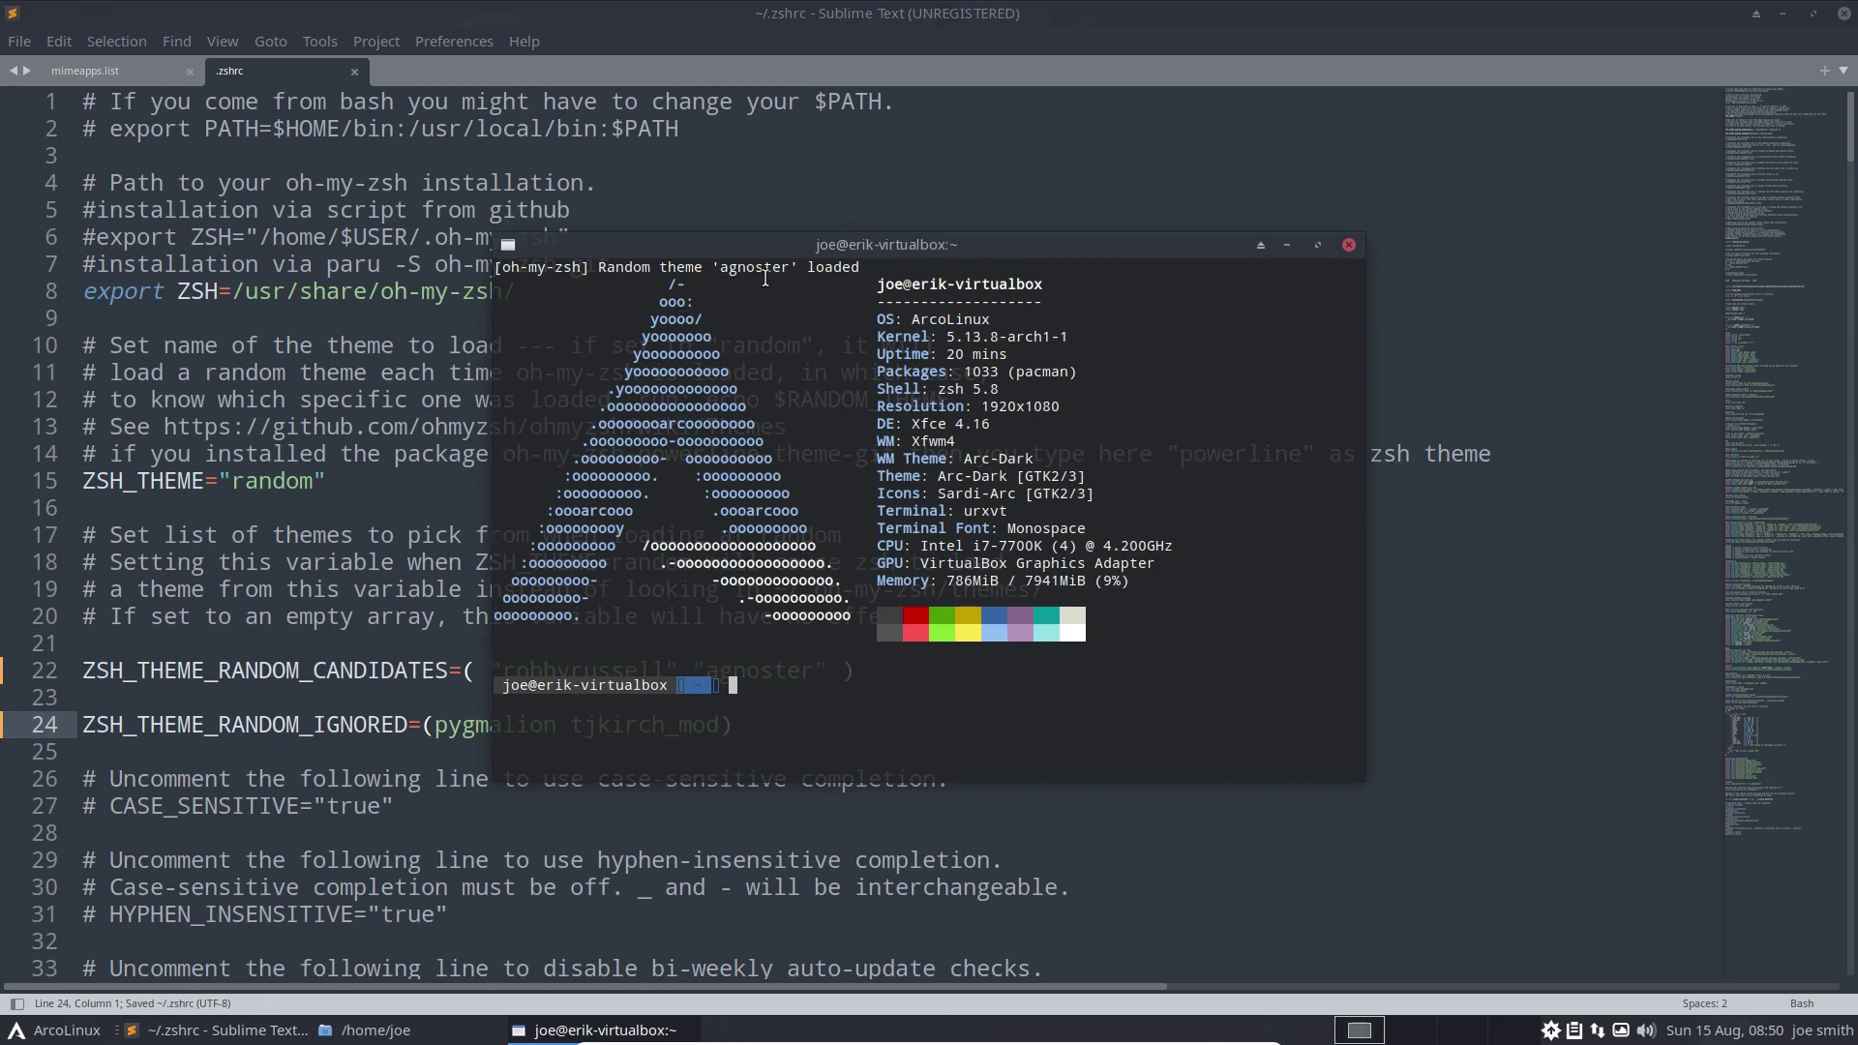
Open three more terminals to confirm only robbyrussell or agnoster load, then close them all
key("ctrl+alt+Return")
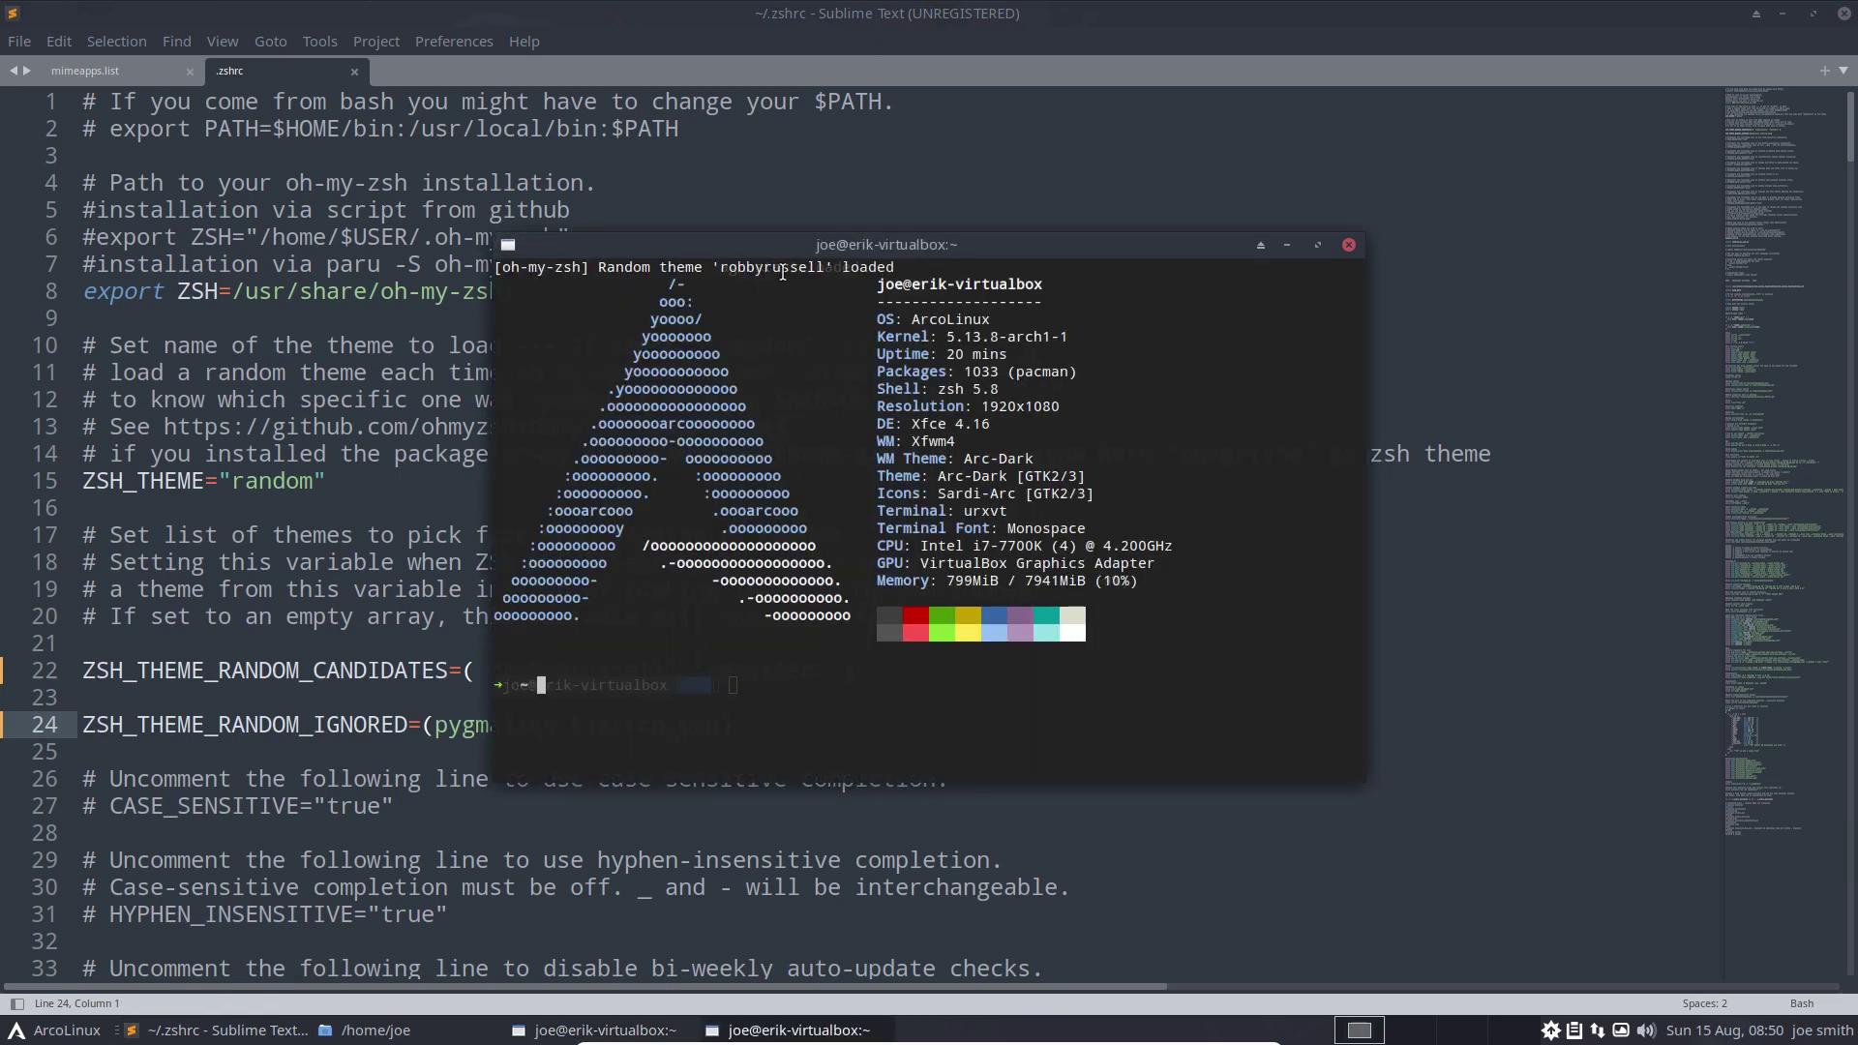
key("ctrl+alt+Return")
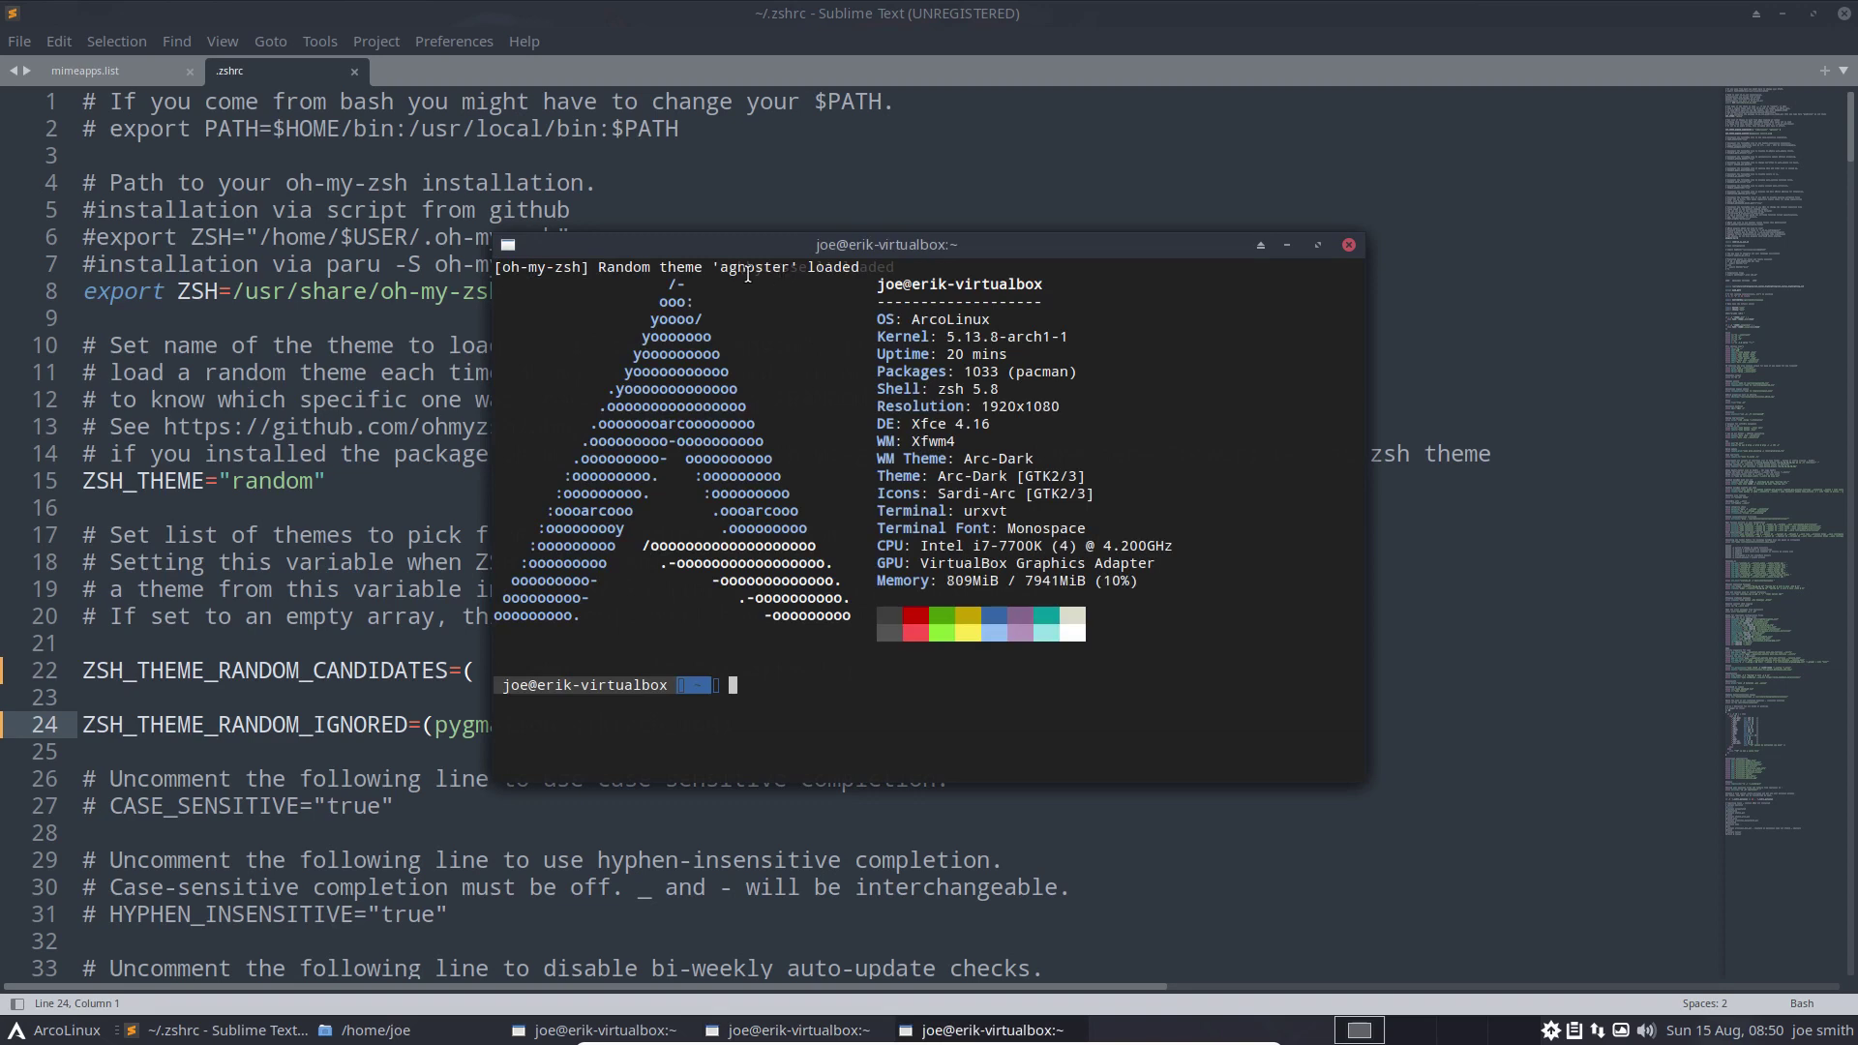
key("ctrl+alt+Return")
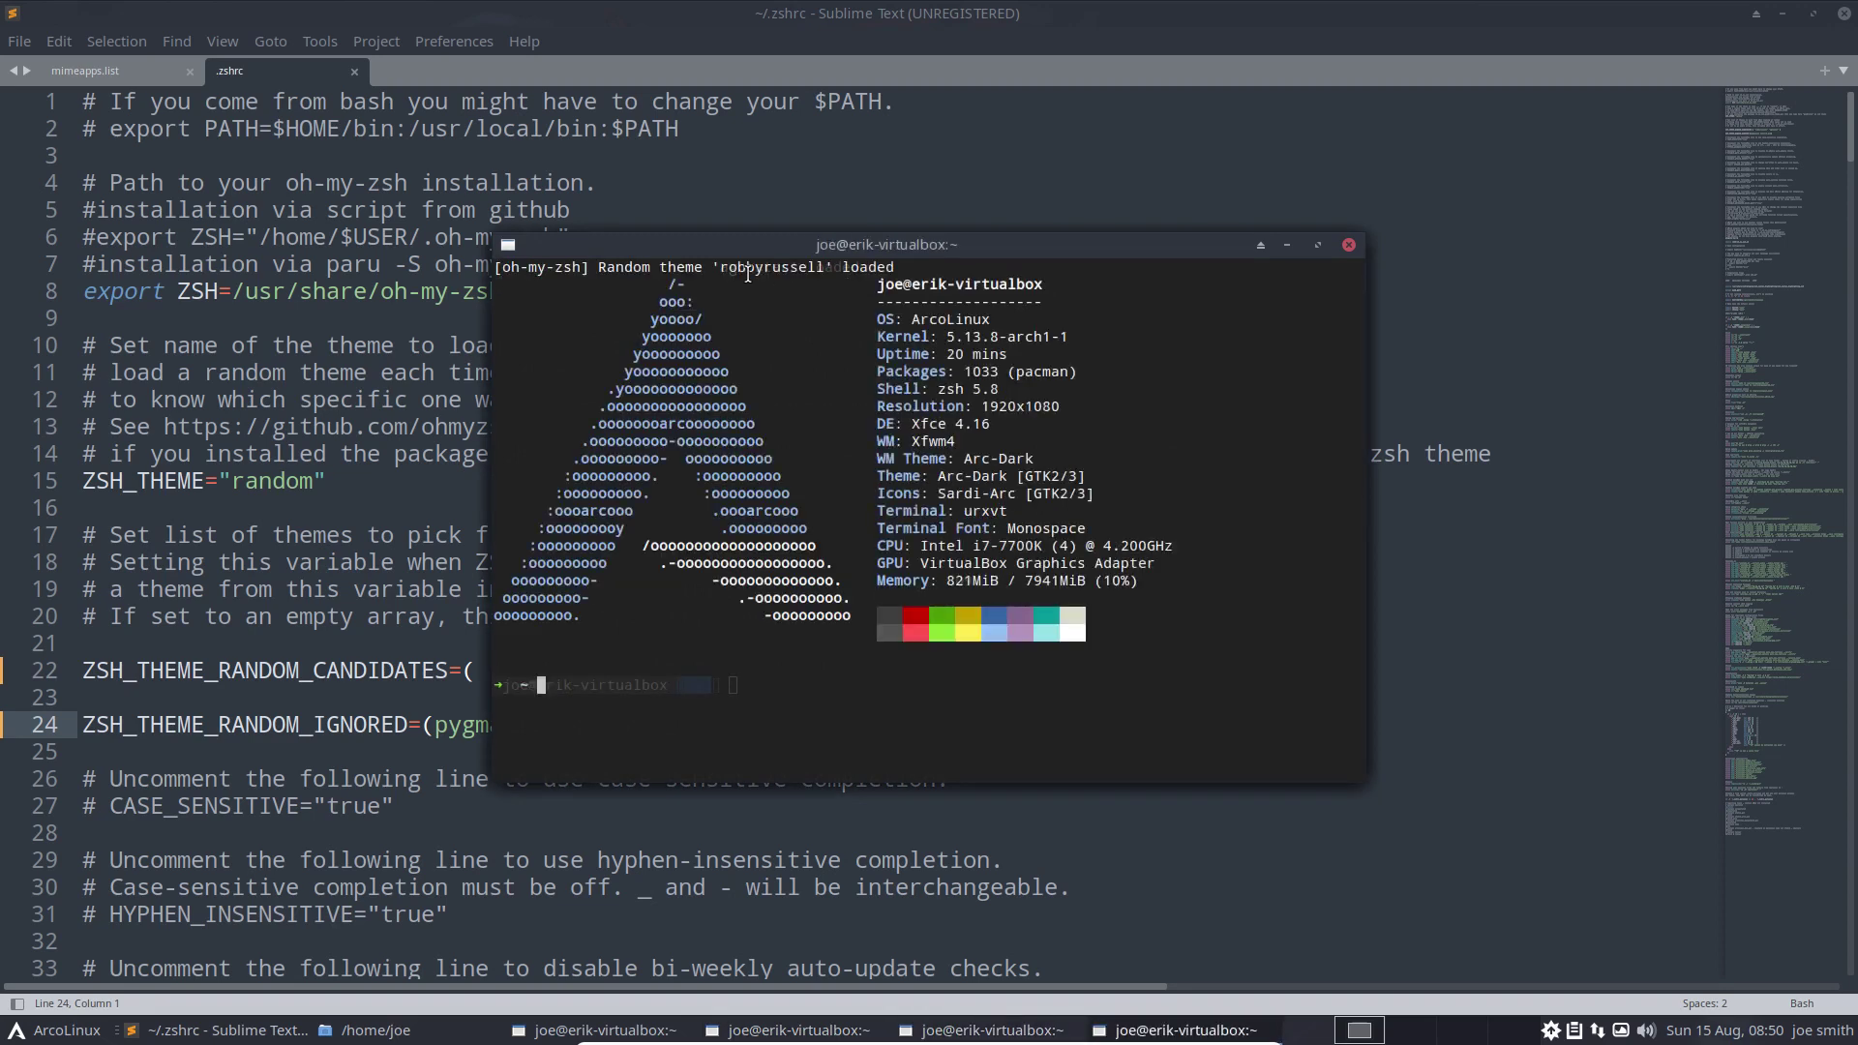
left_click(1348, 246)
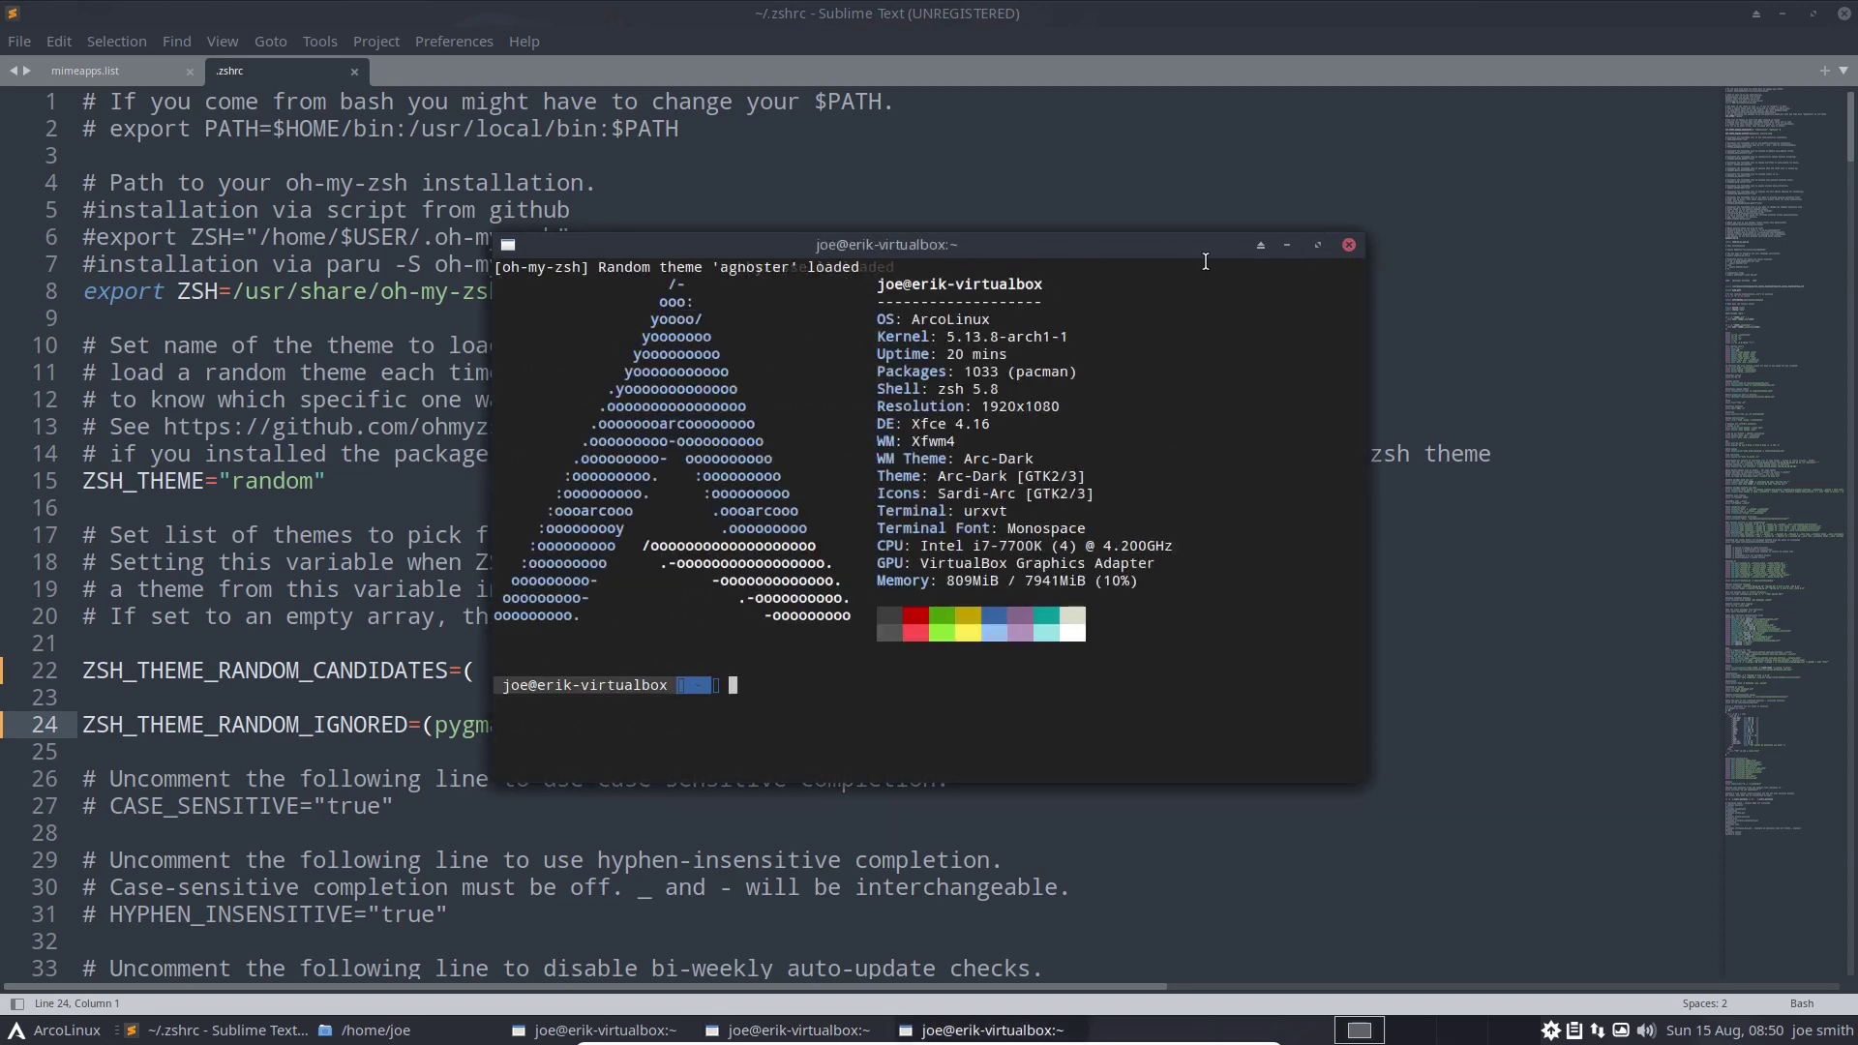
left_click(1348, 245)
left_click(1348, 245)
left_click(1348, 245)
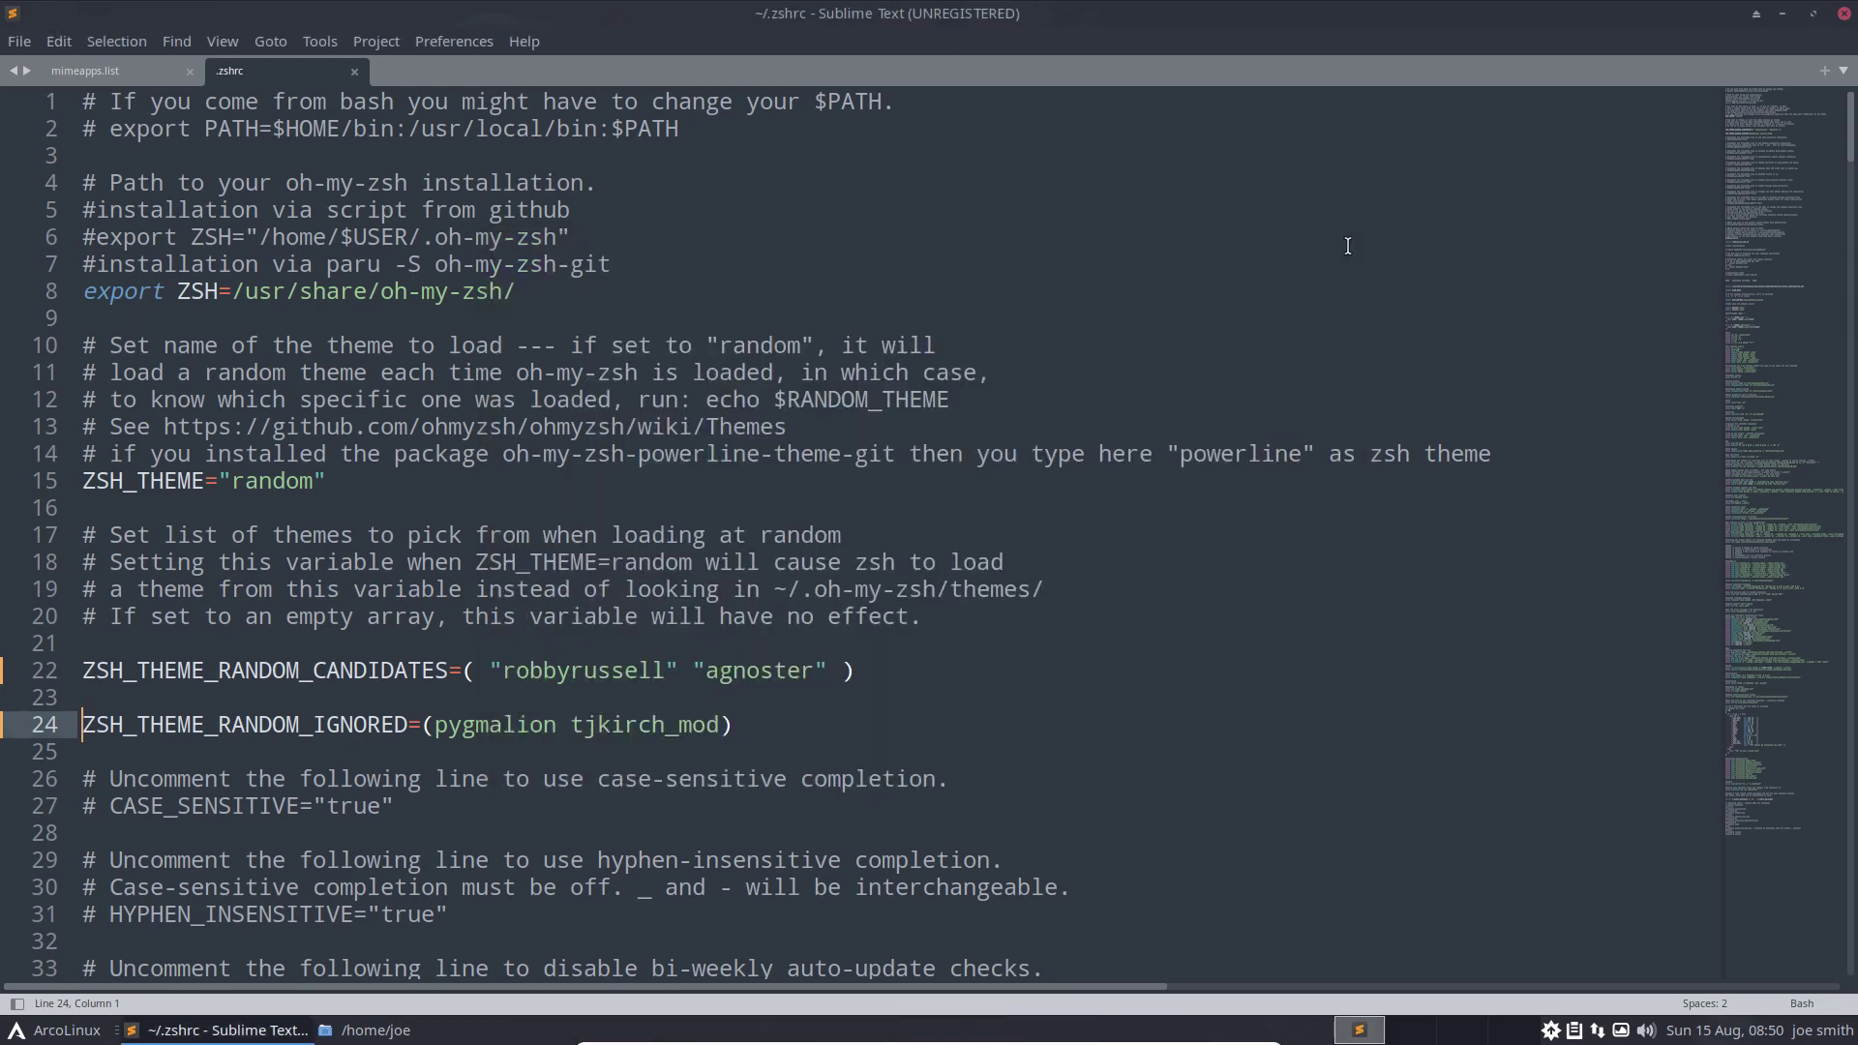
Highlight agnoster on line 22 of .zshrc, then close Sublime Text and Thunar
double_click(764, 673)
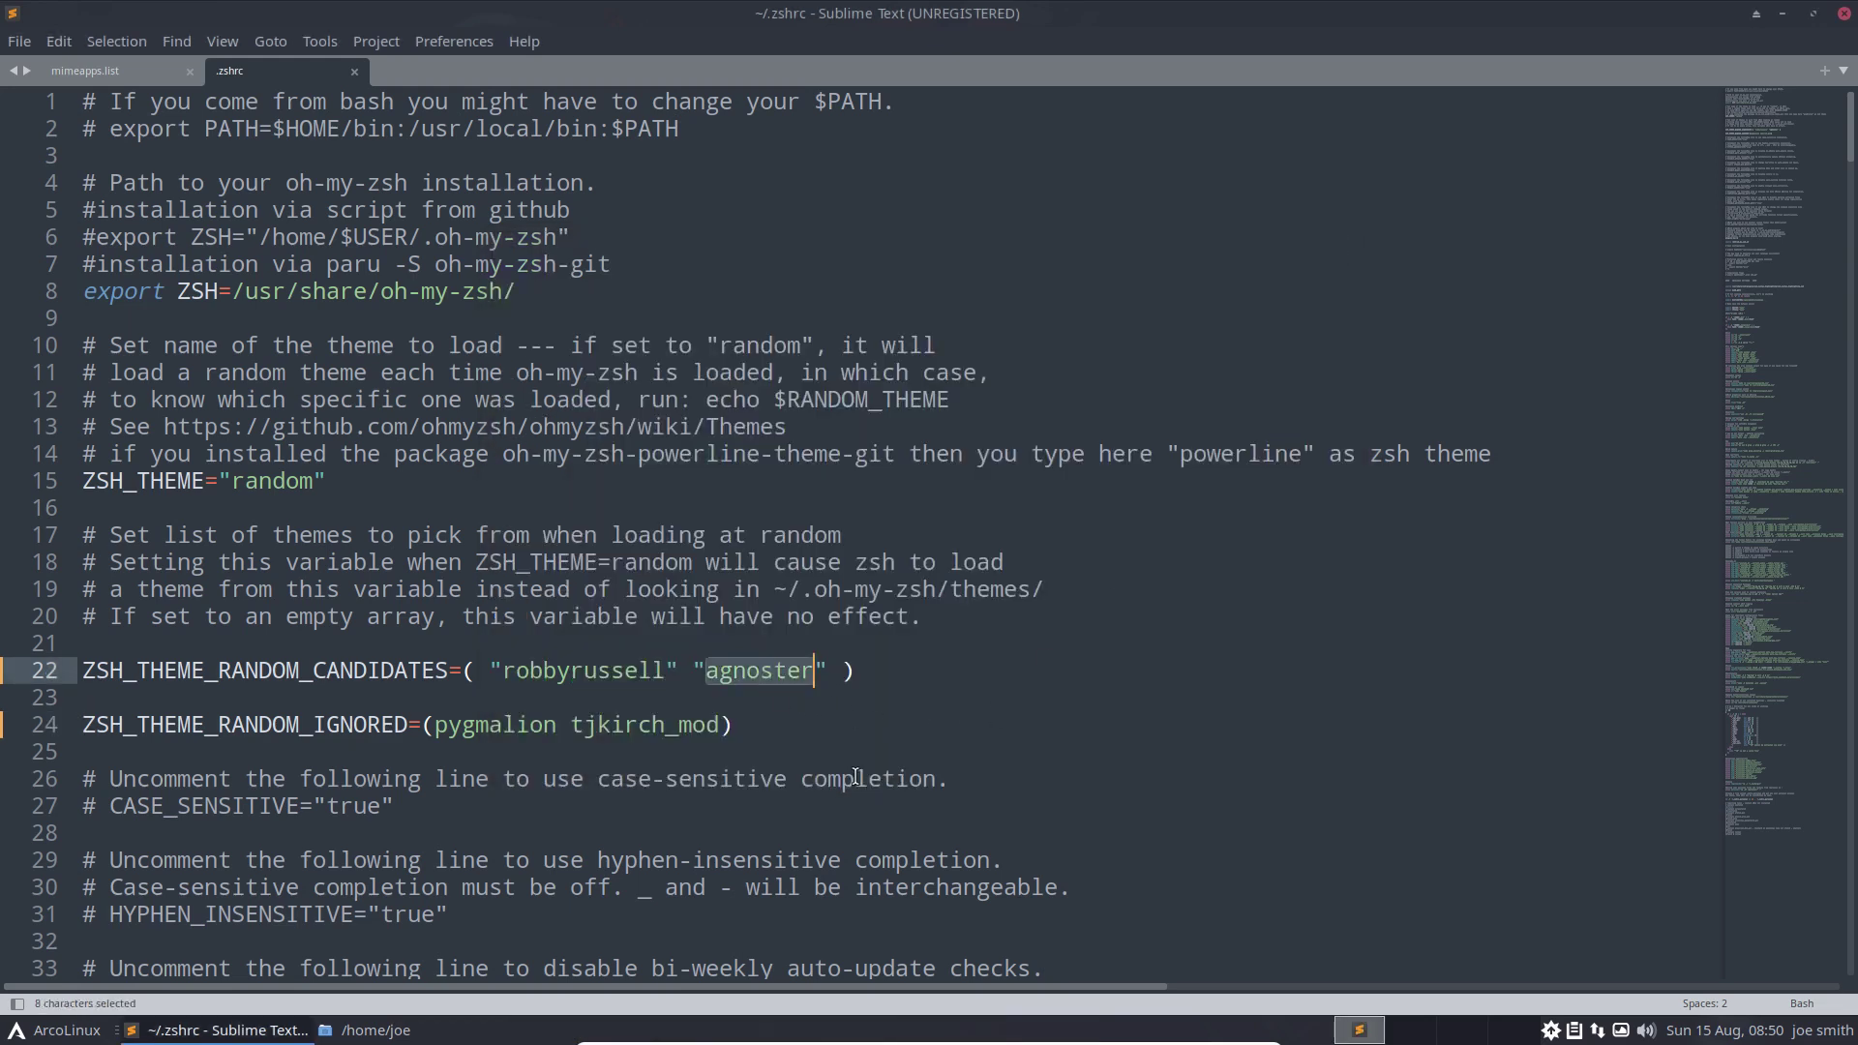
scroll(856, 777, "down", 5)
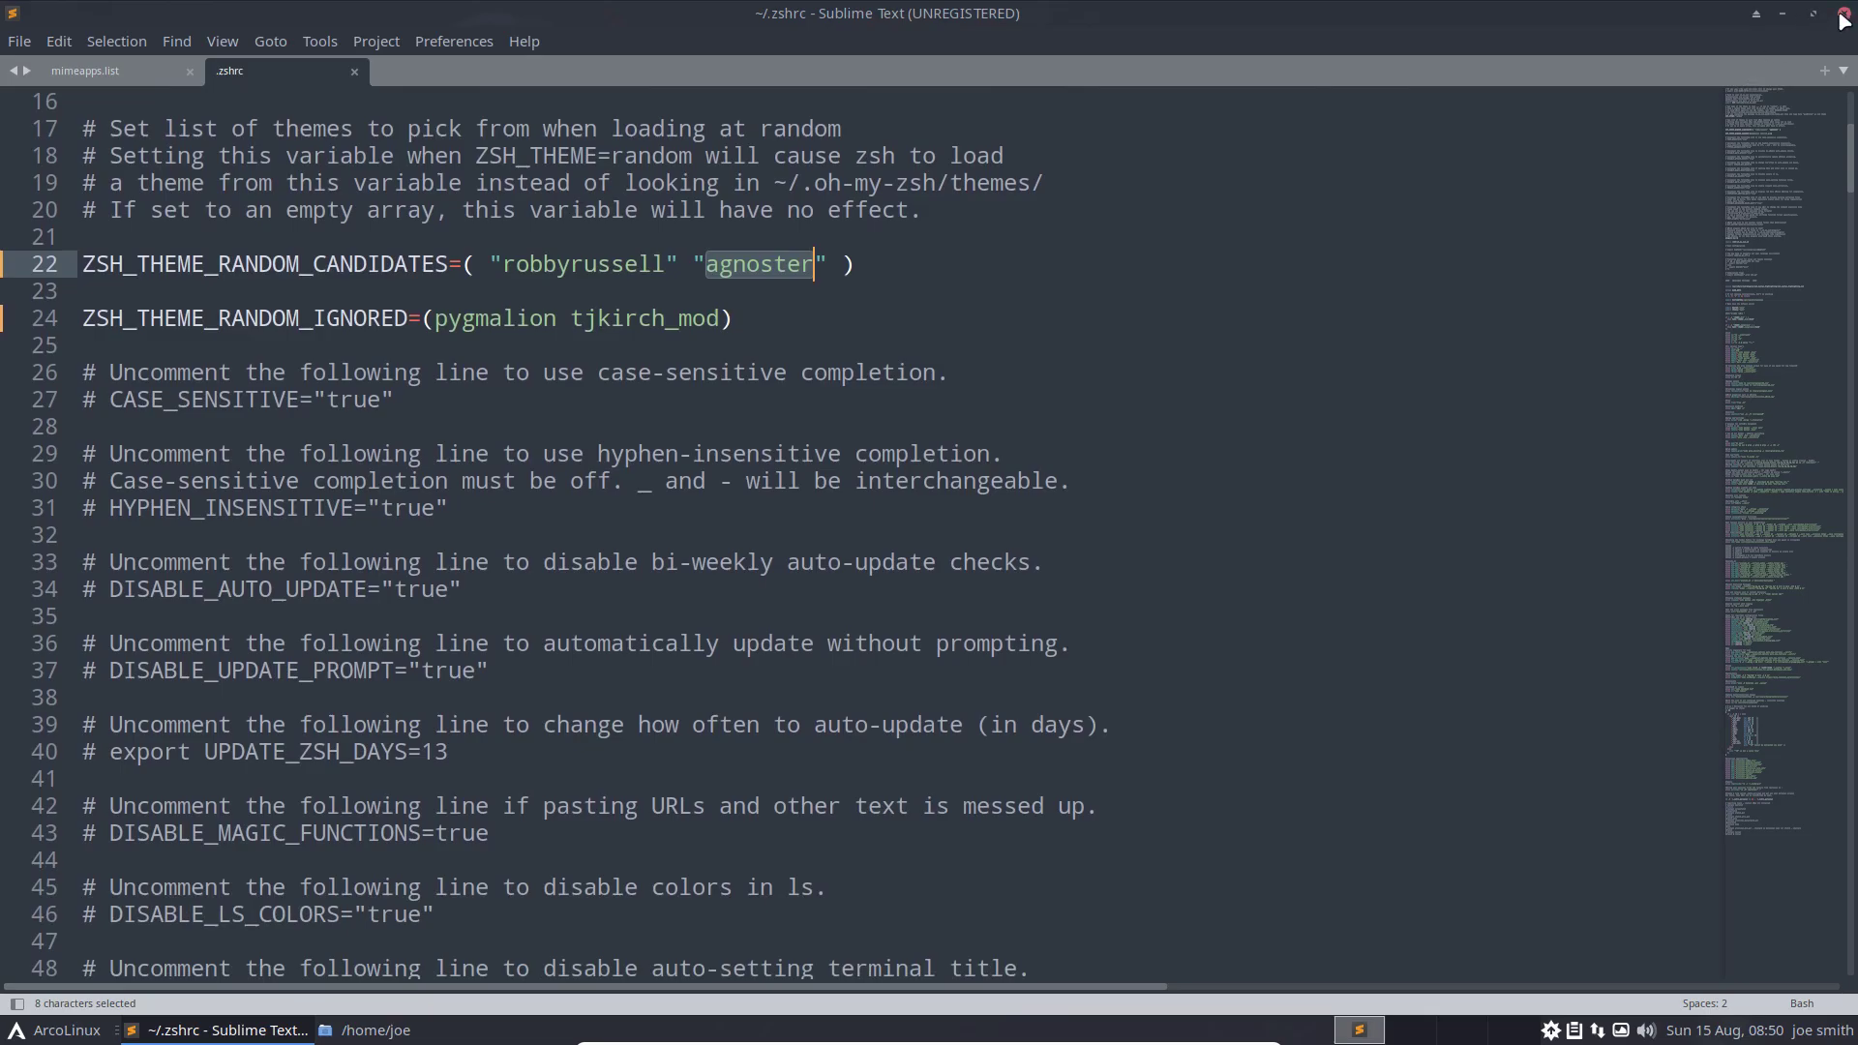
left_click(1842, 19)
left_click(1452, 148)
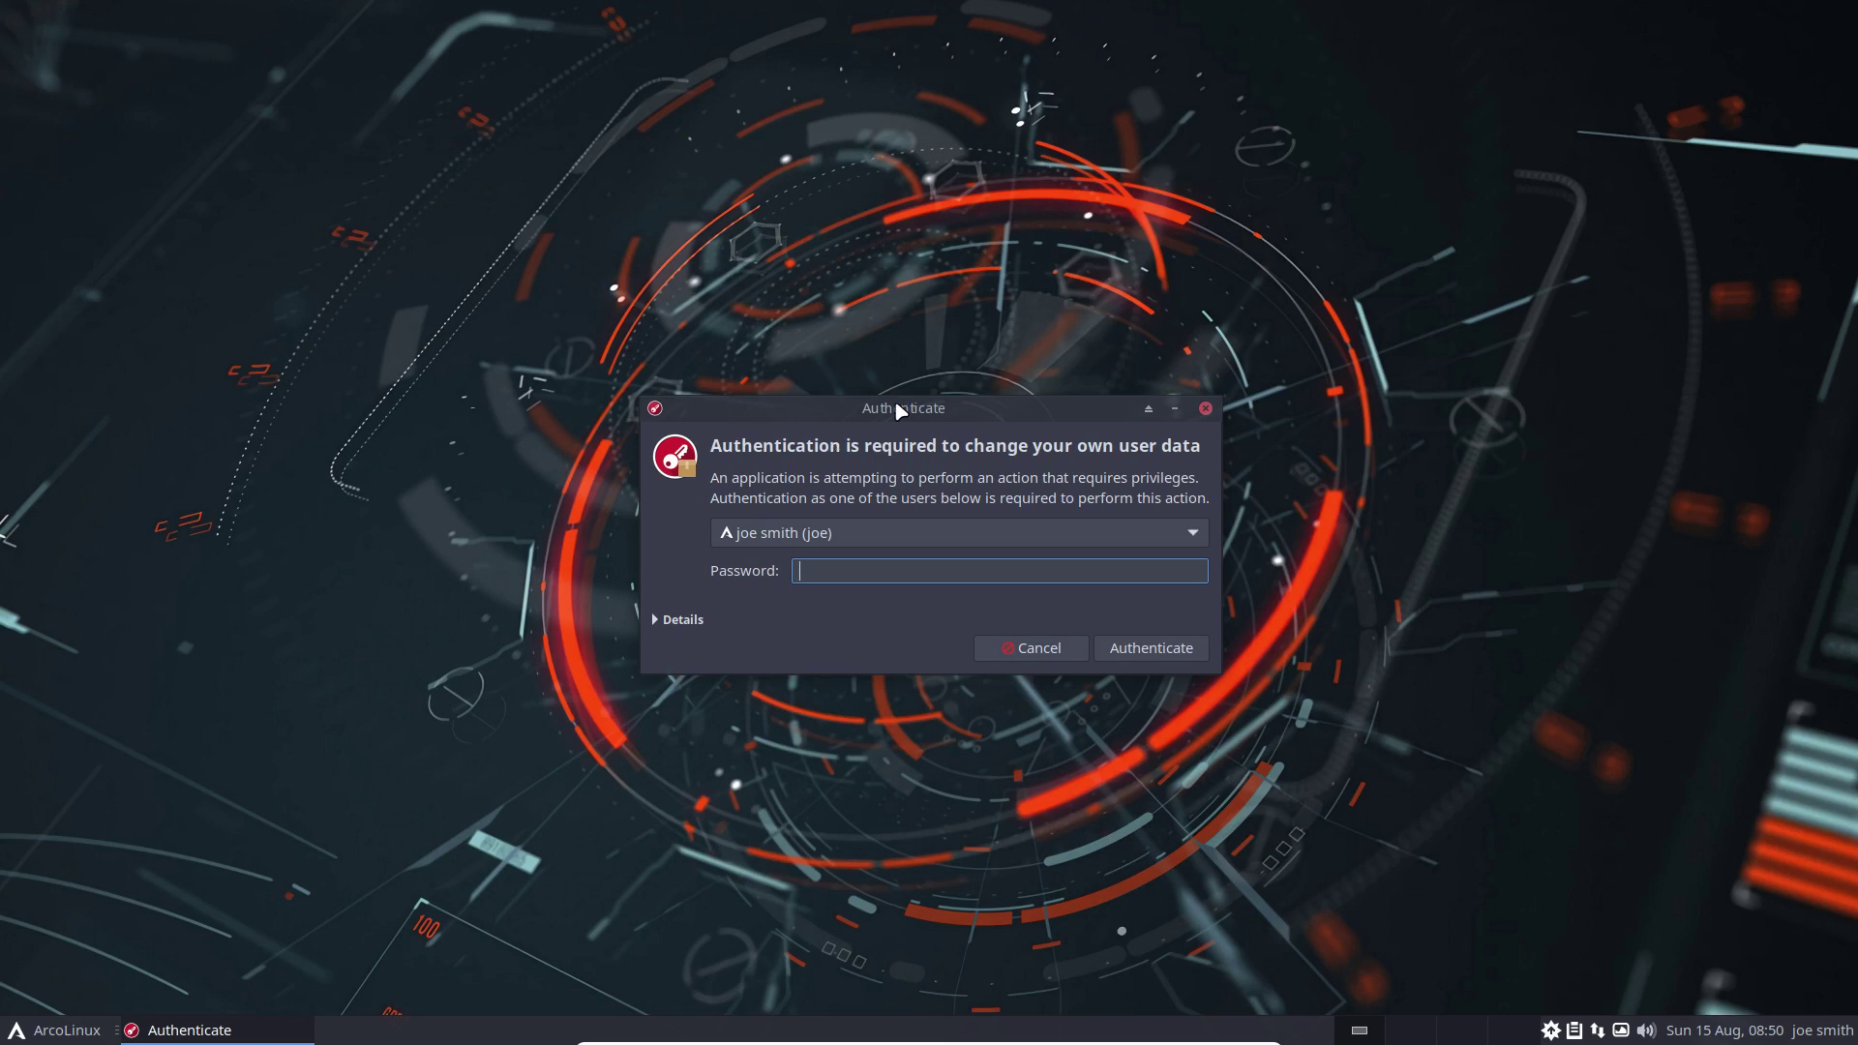
Authenticate as the other administrator account and remove the stale lock file
left_click(979, 532)
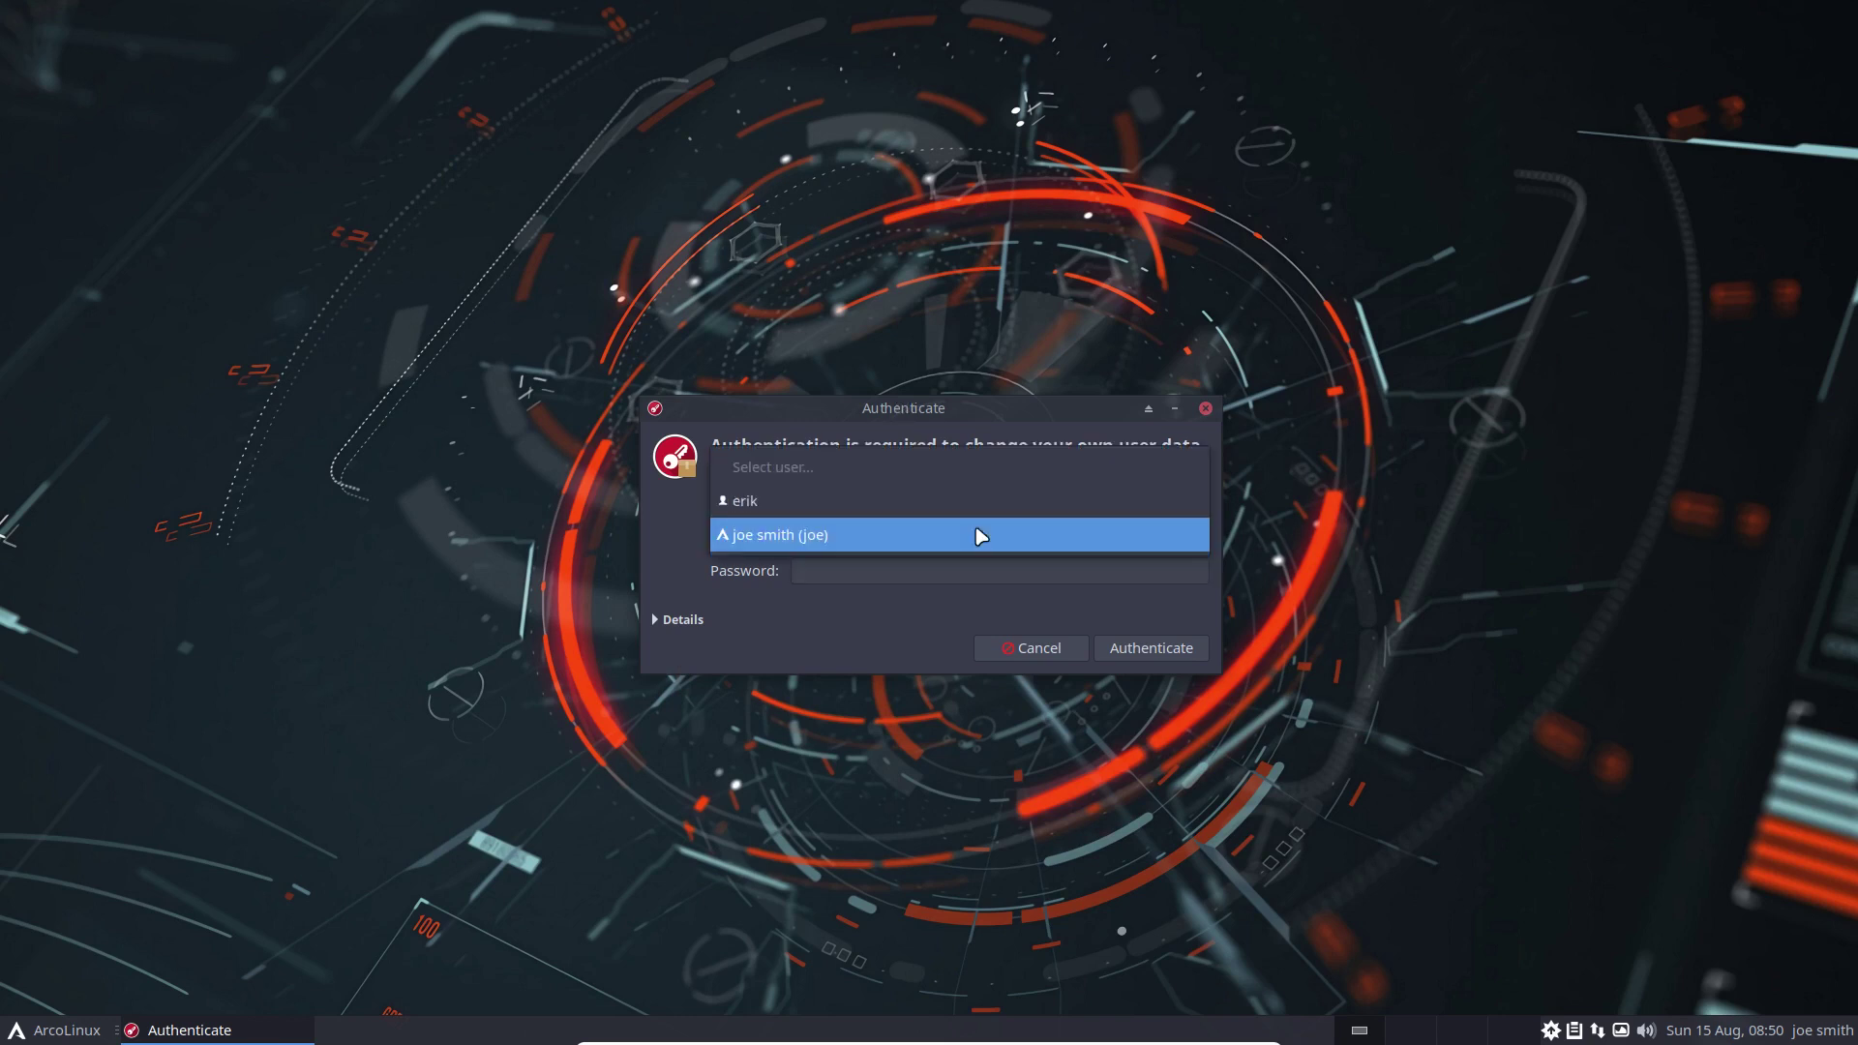
left_click(872, 501)
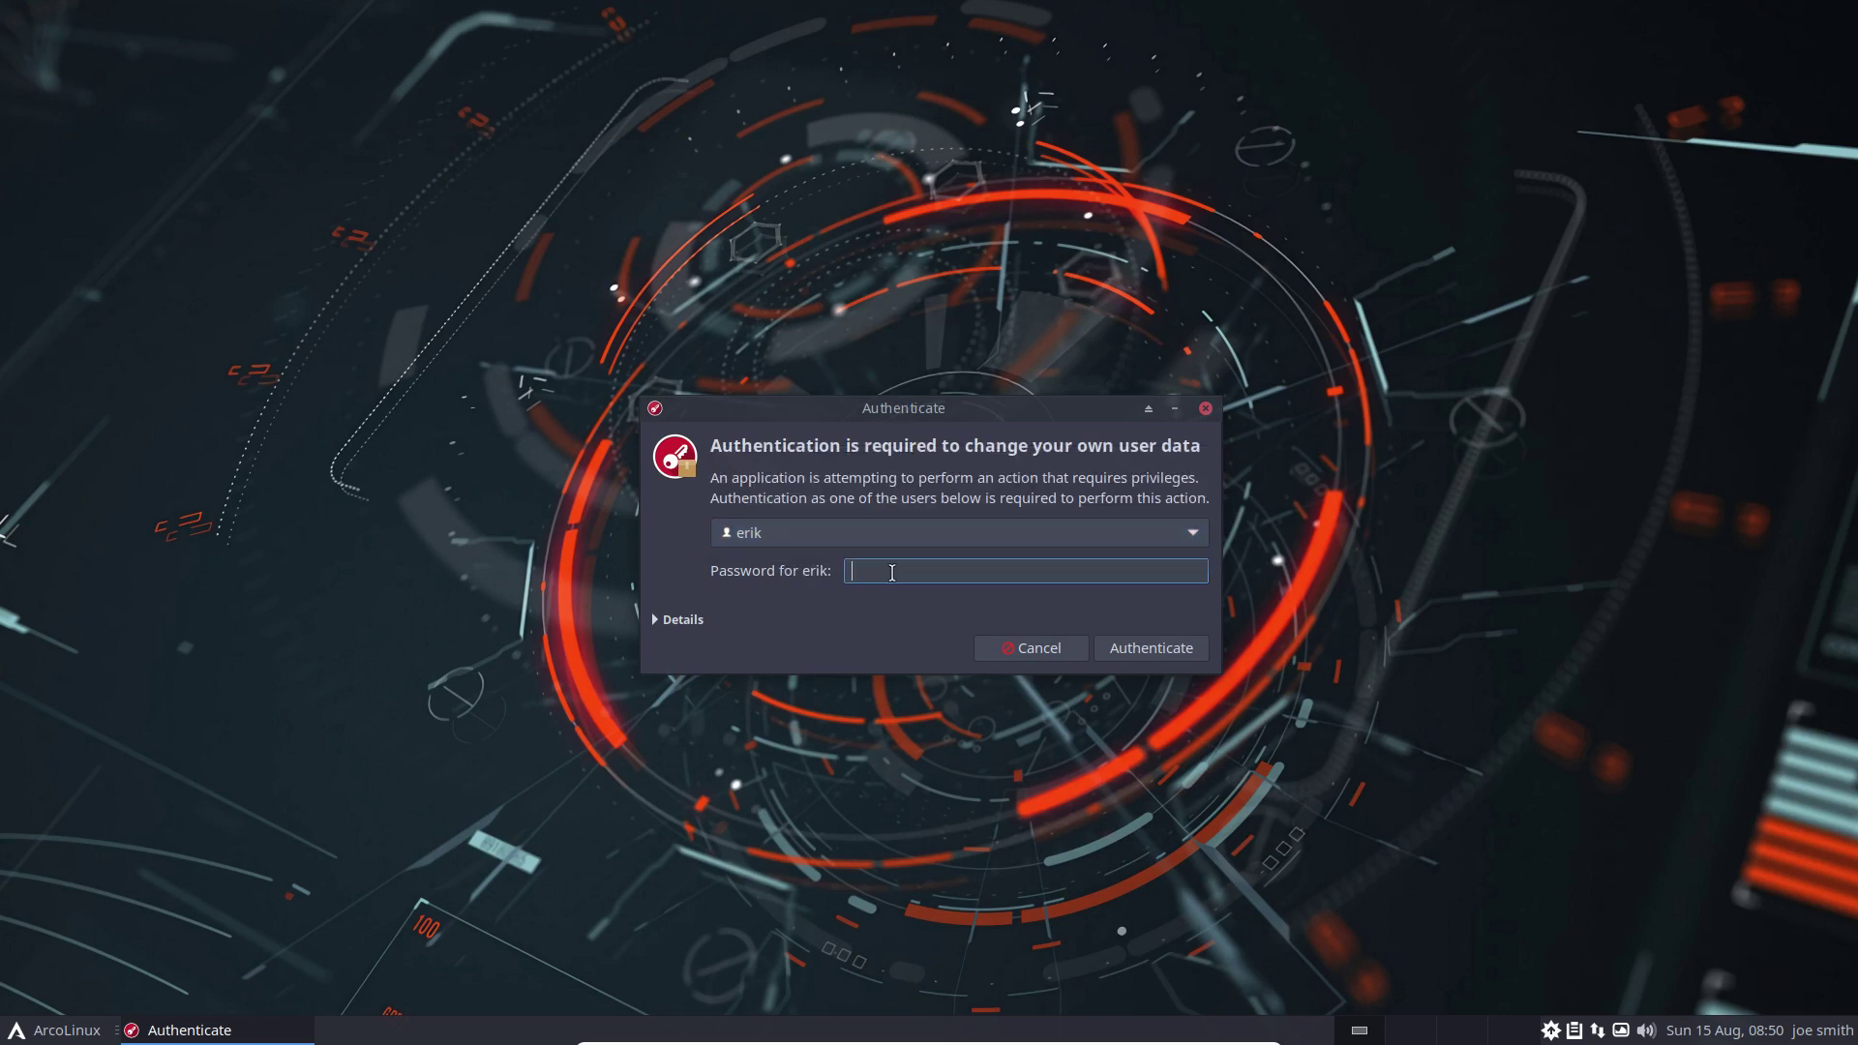
type("••••")
key("Return")
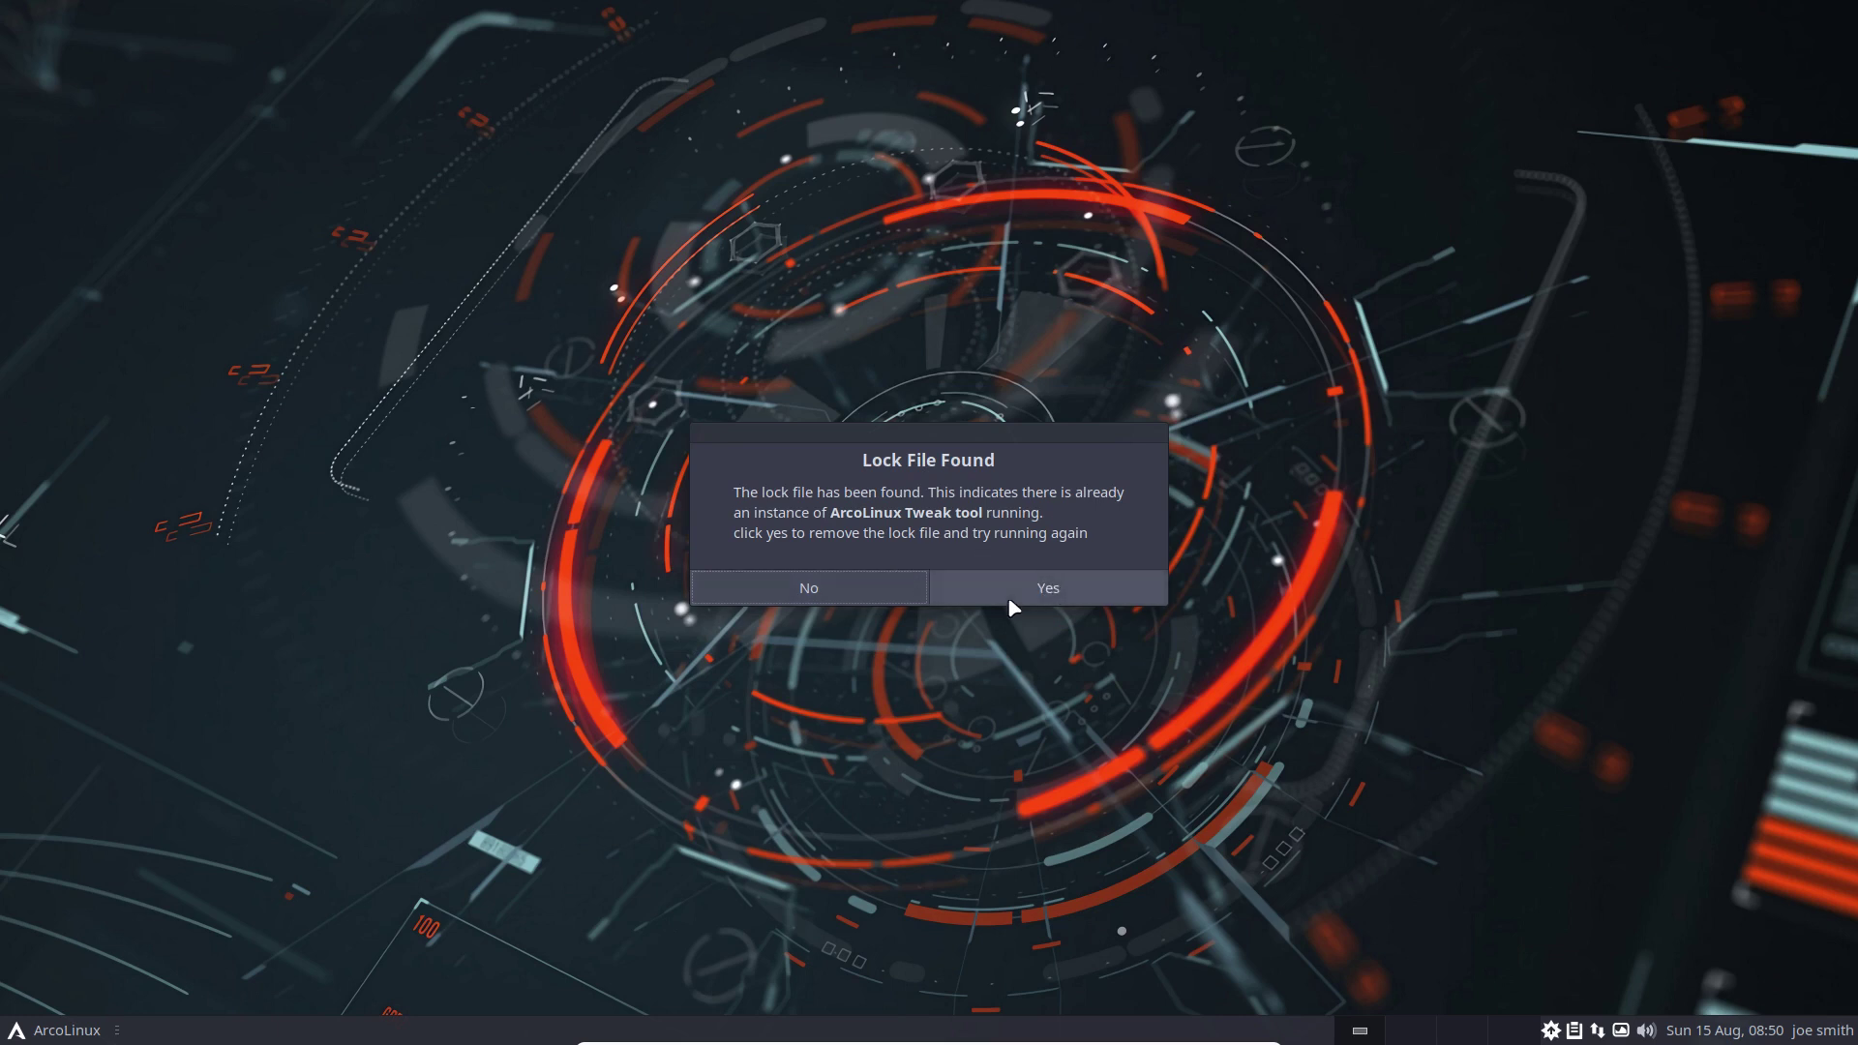
left_click(1055, 589)
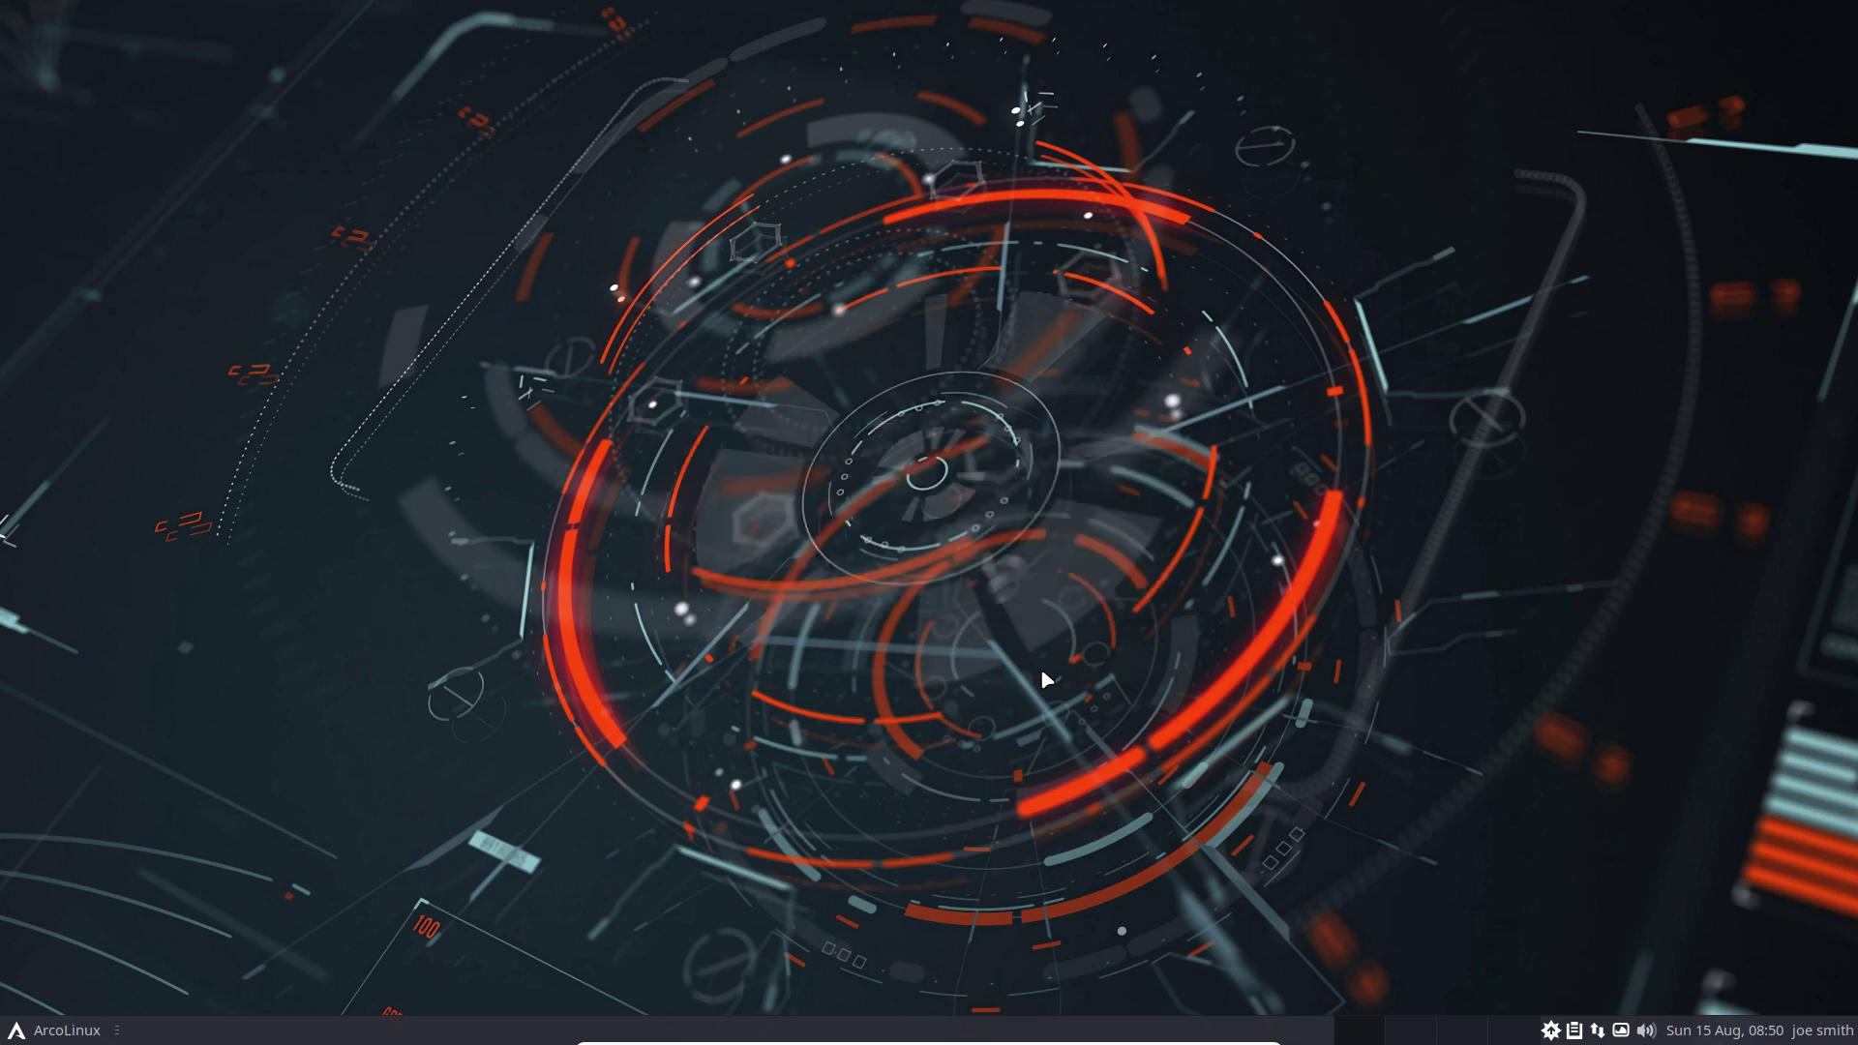
Open a new terminal and submit the account password twice when re-authenticating
key("super+t")
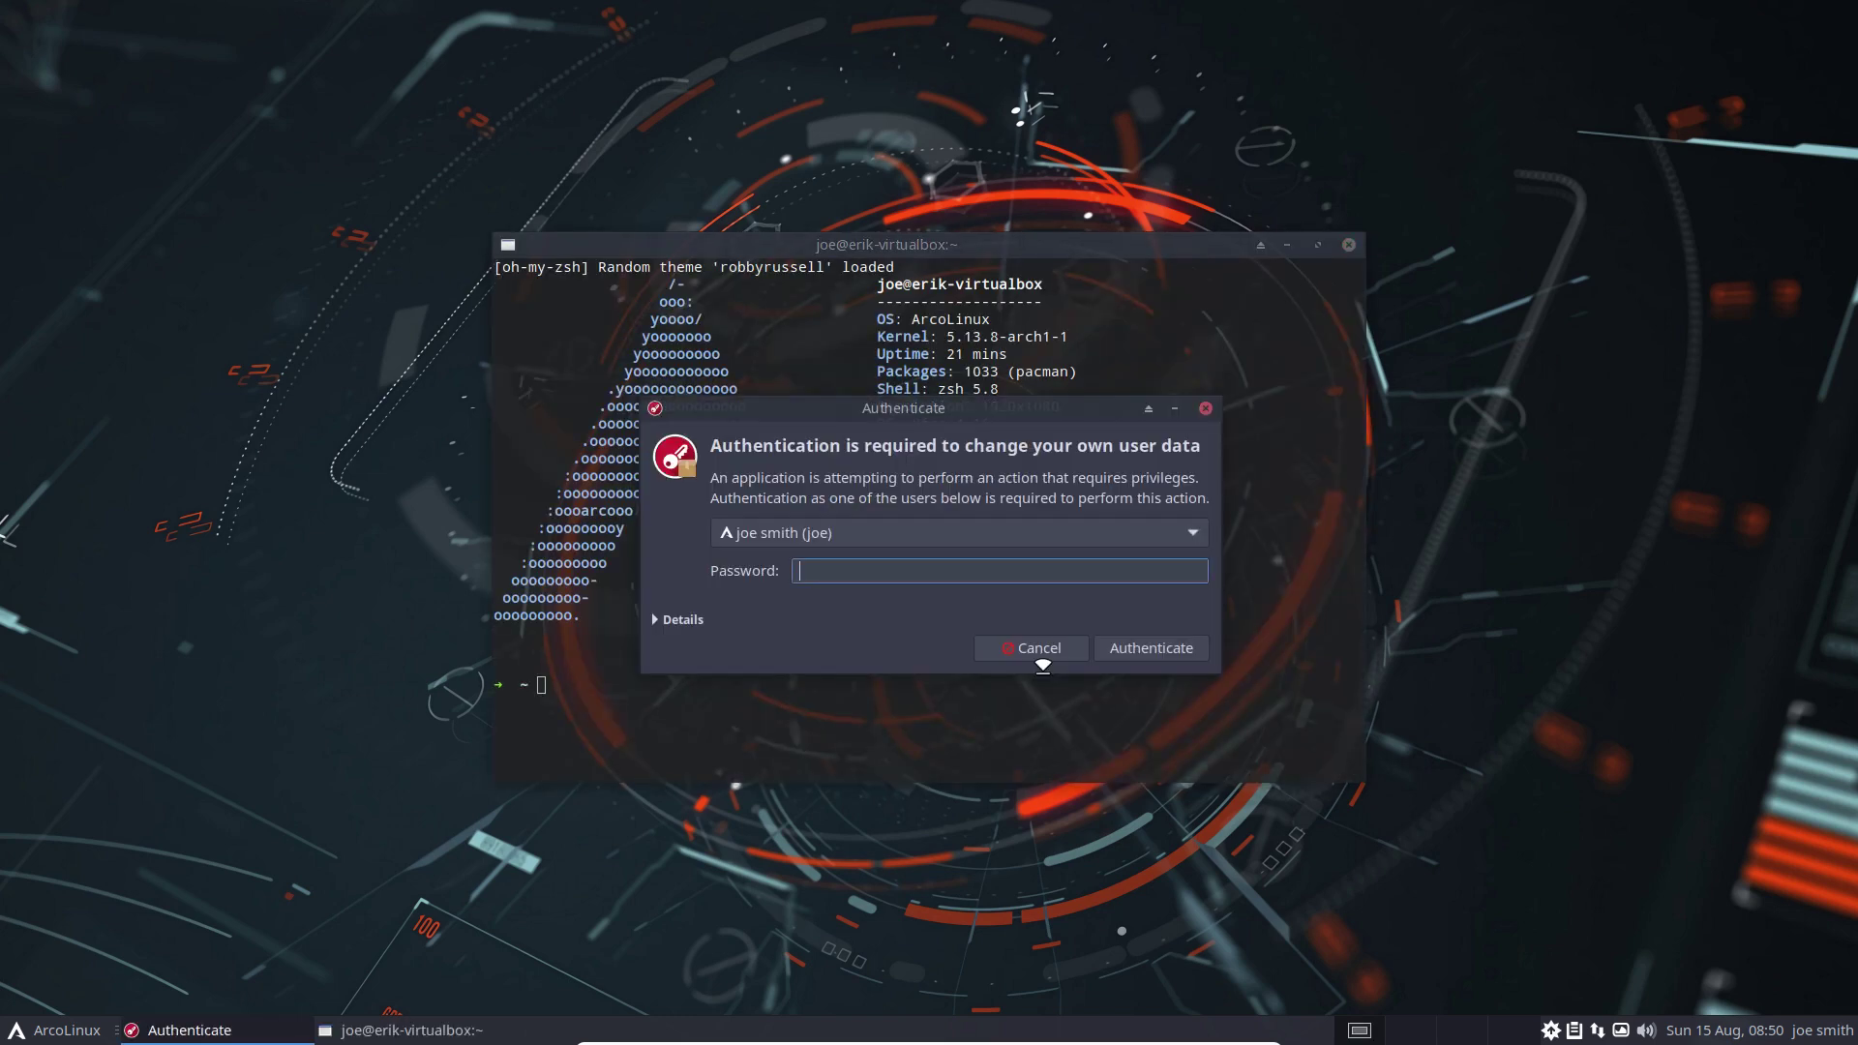
type("****")
key("Return")
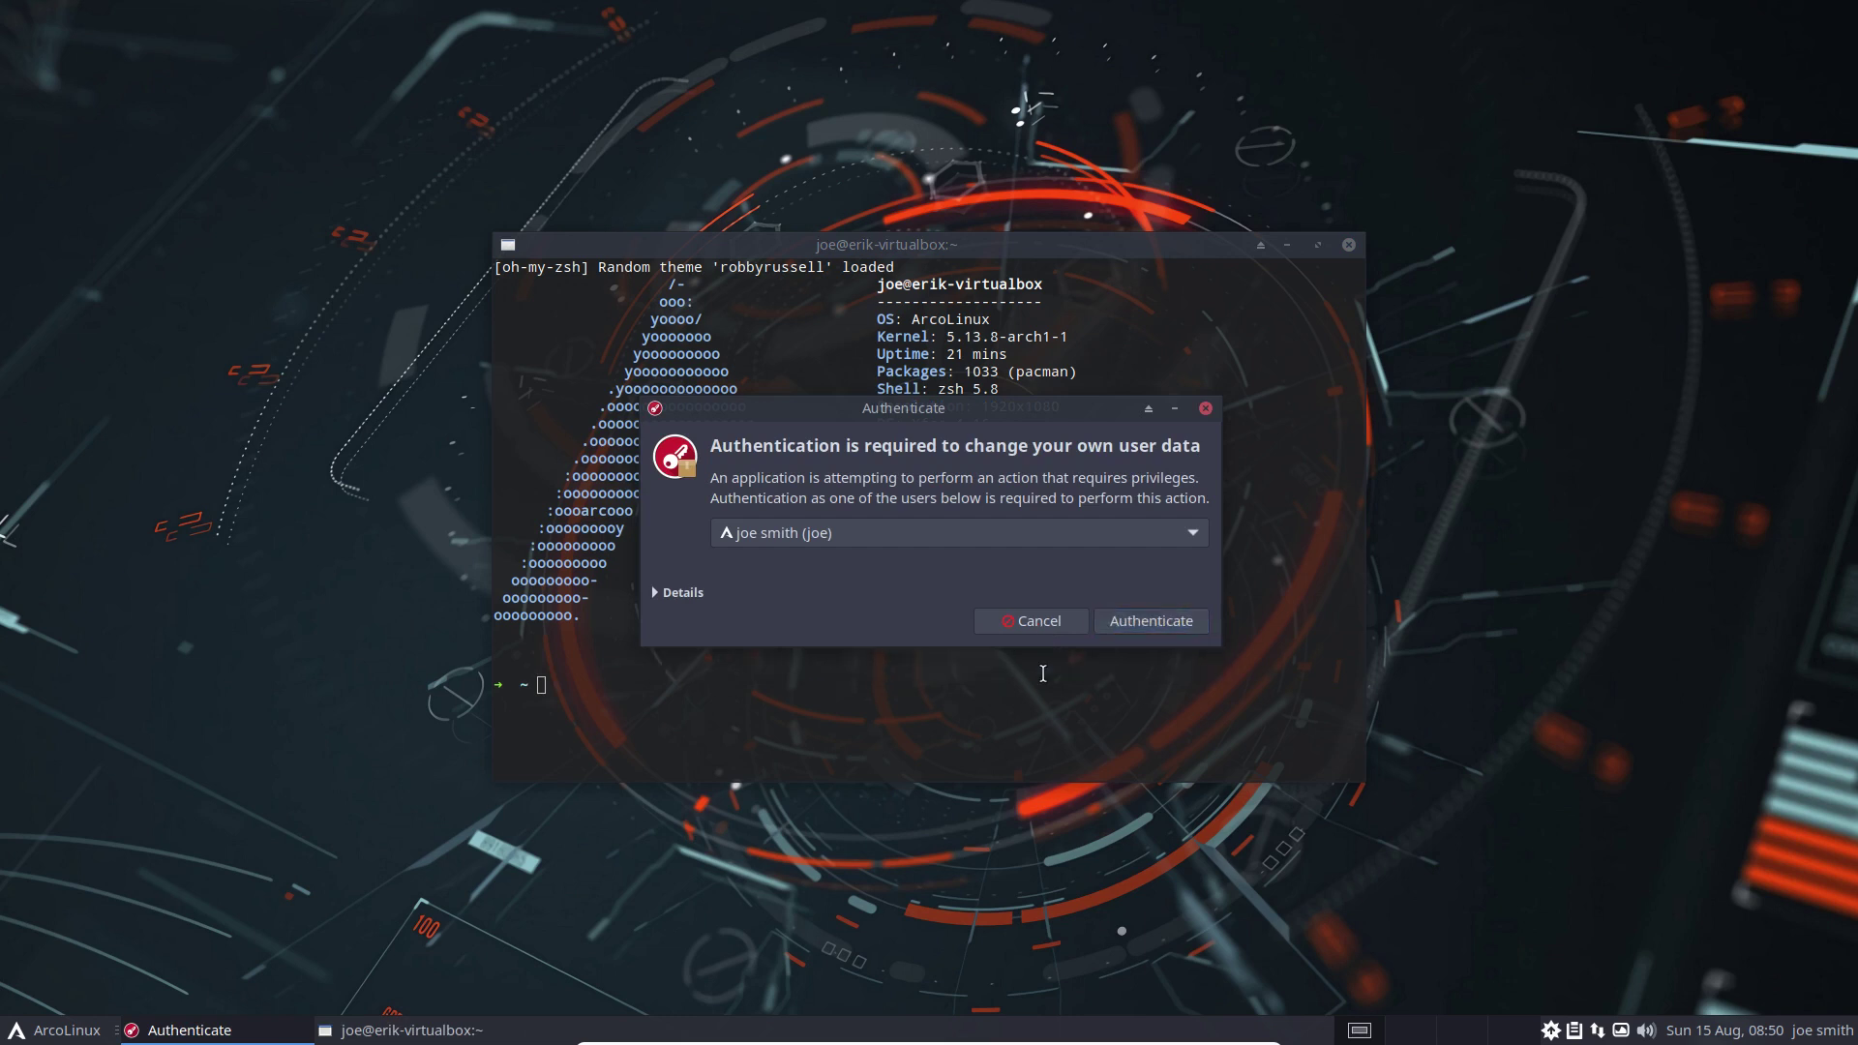
type("****")
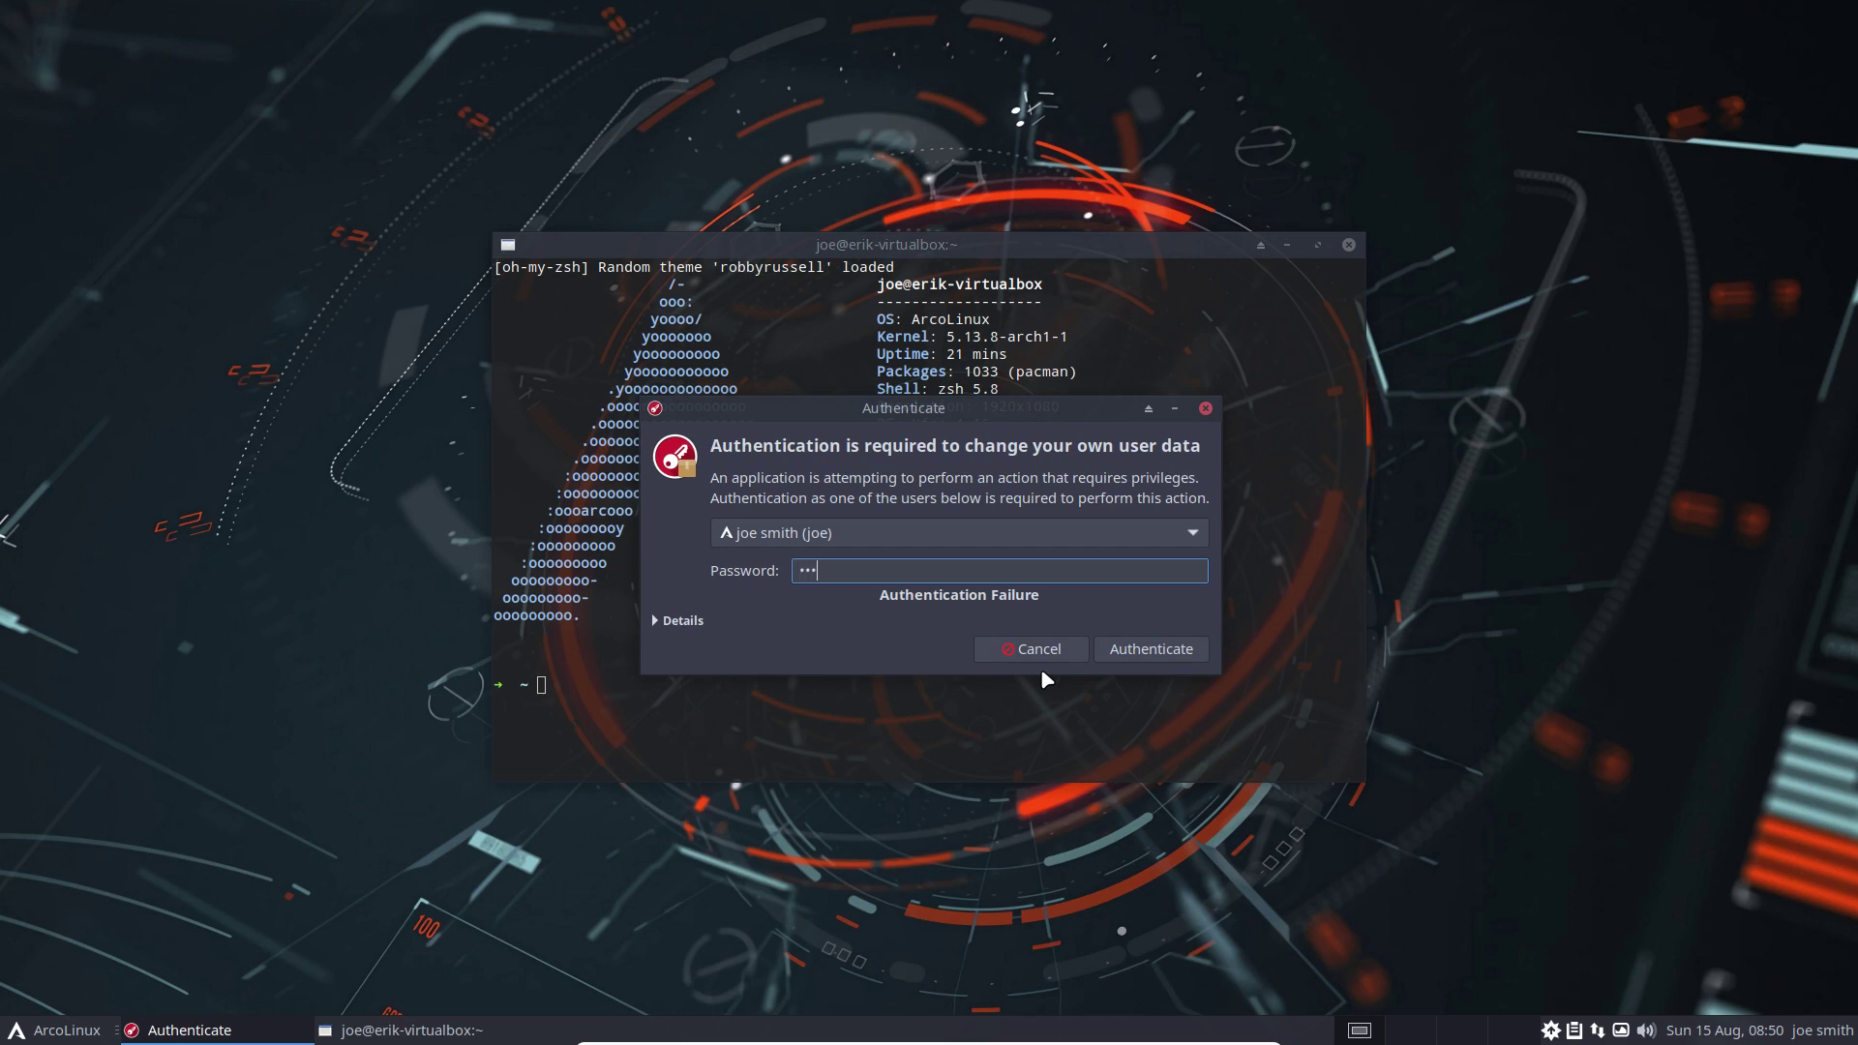
key("Return")
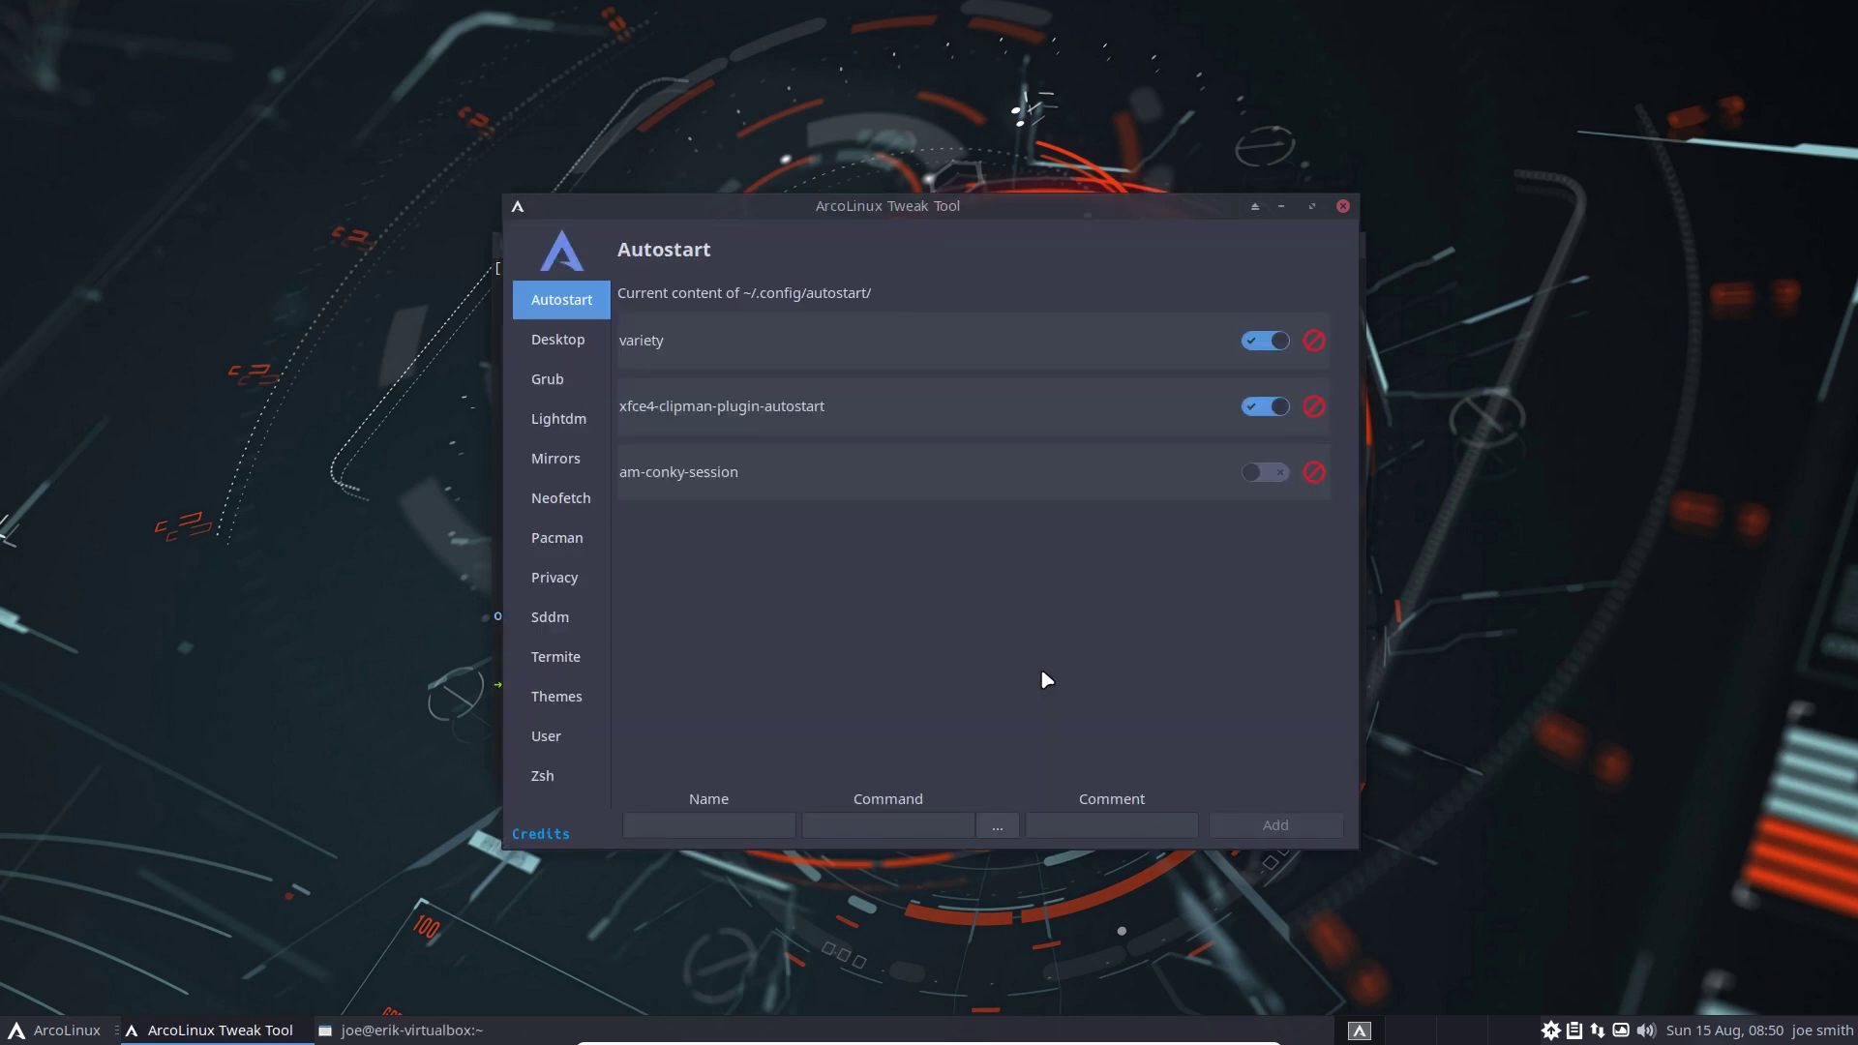
Step through the Create User and Sddm Configuration pages to the ArcoLinux Mirrorlist page
left_click(548, 737)
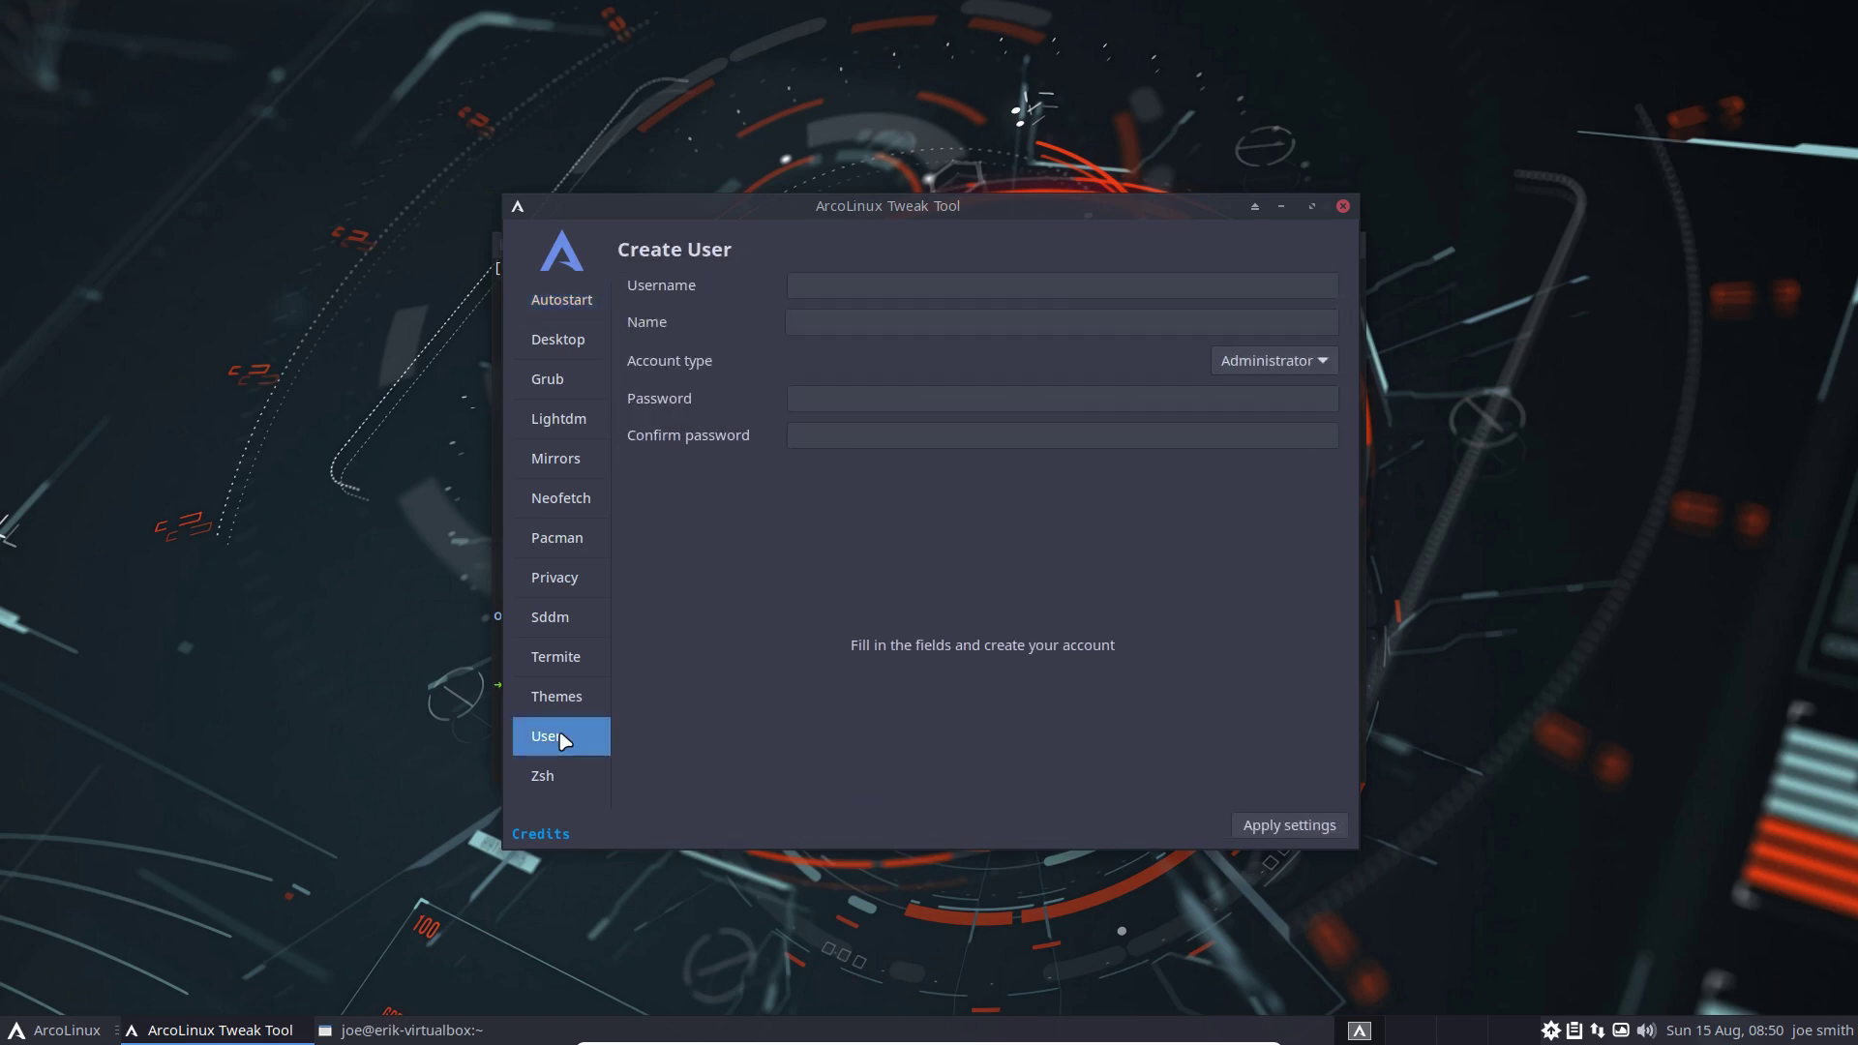
left_click(557, 621)
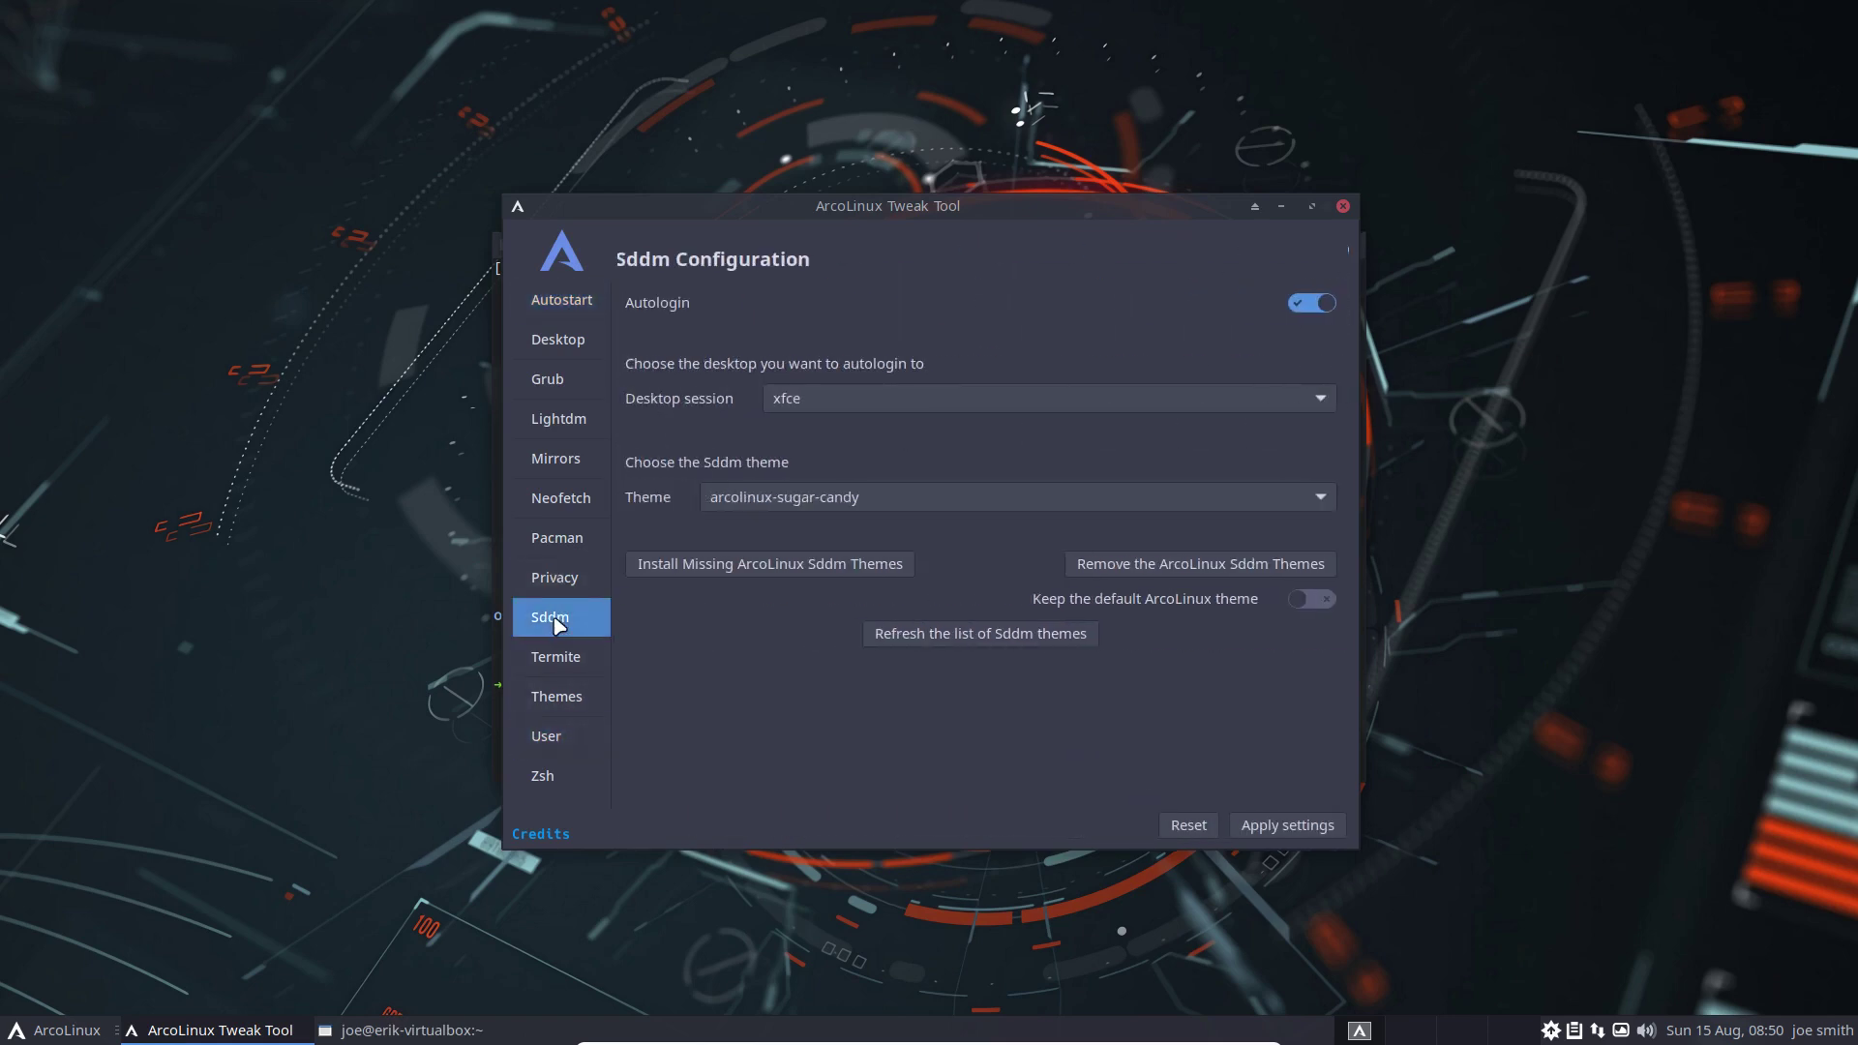
left_click(556, 467)
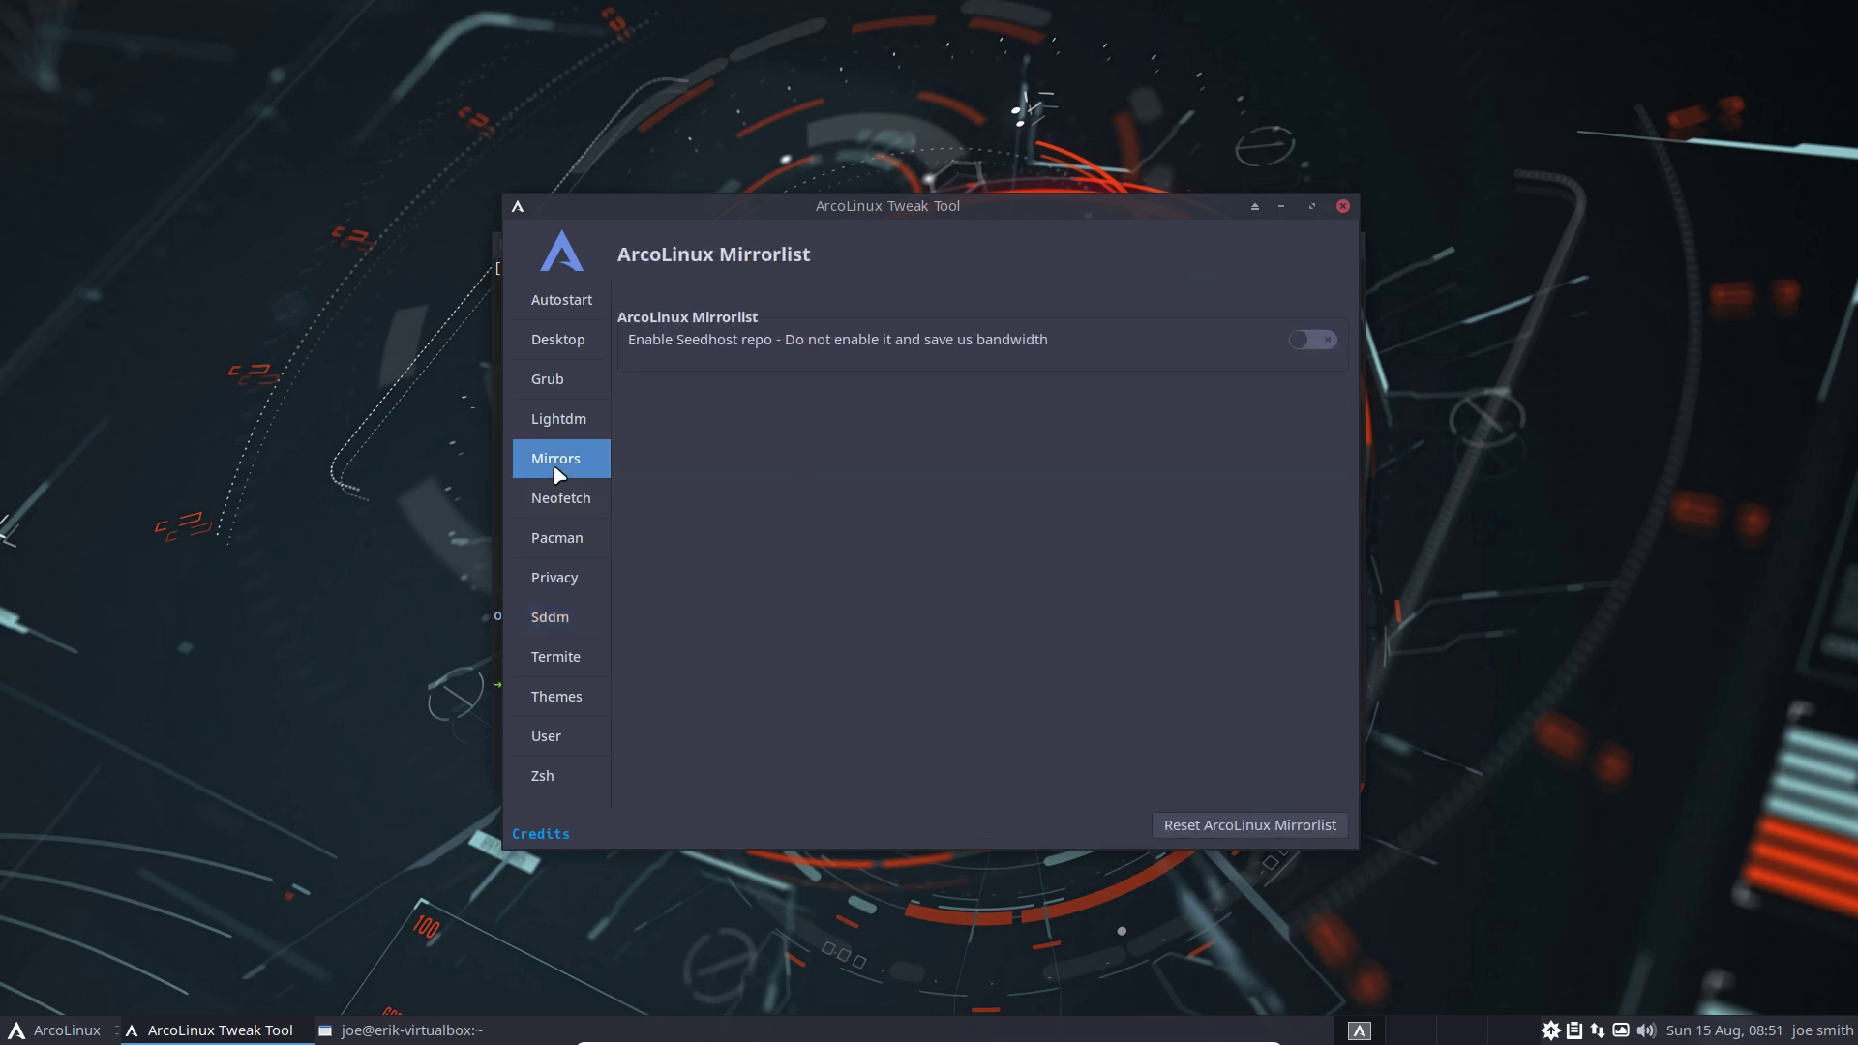